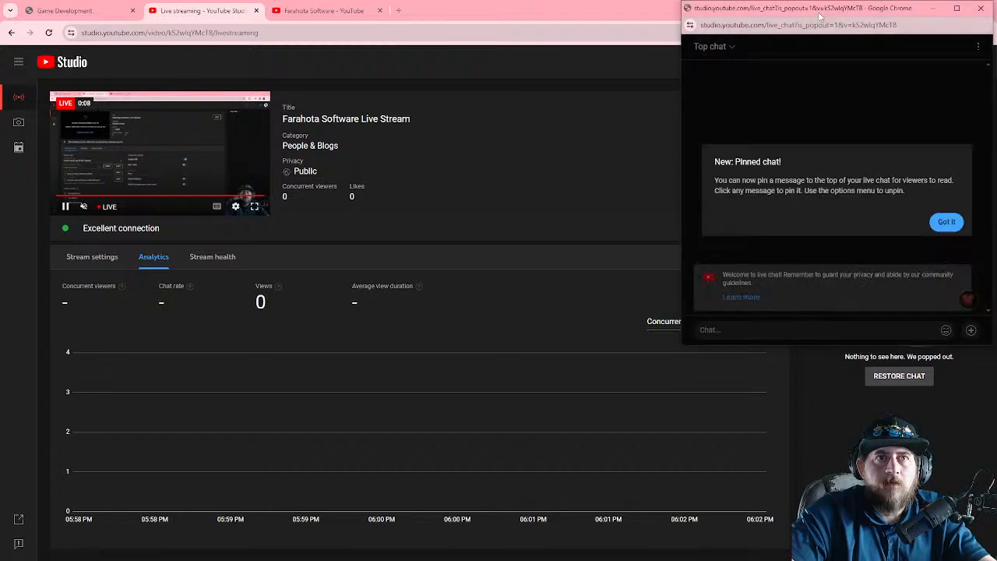
- Dismiss the pinned-chat notice, leave the Studio dashboard and open the current Farahota Software live stream from the channel's Live list
left_click(946, 222)
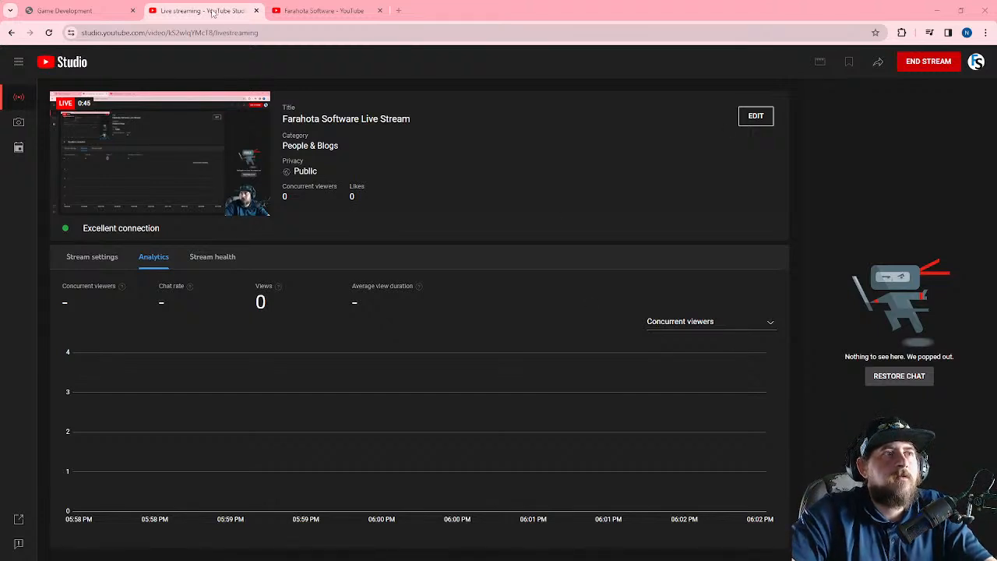
middle_click(165, 14)
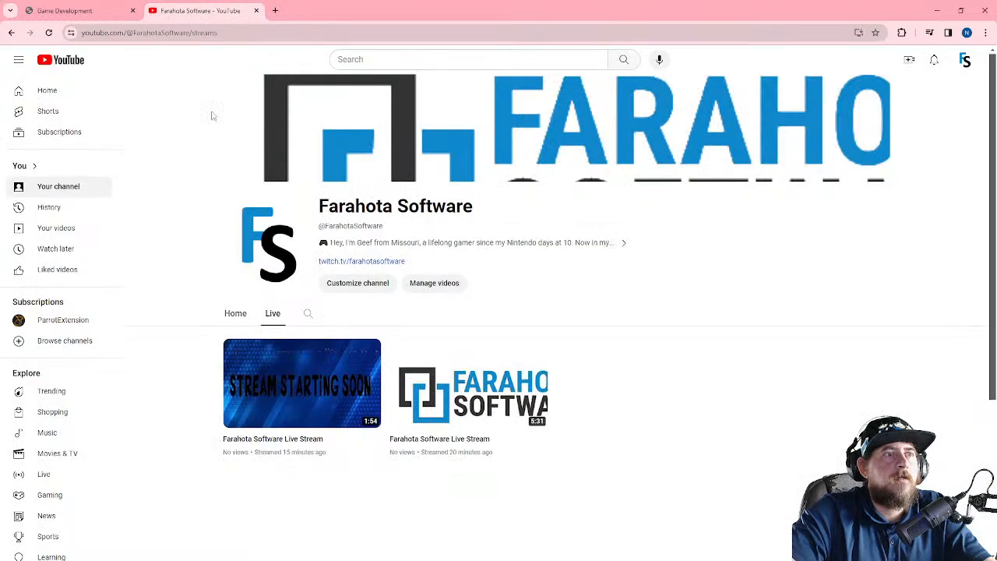
left_click(274, 318)
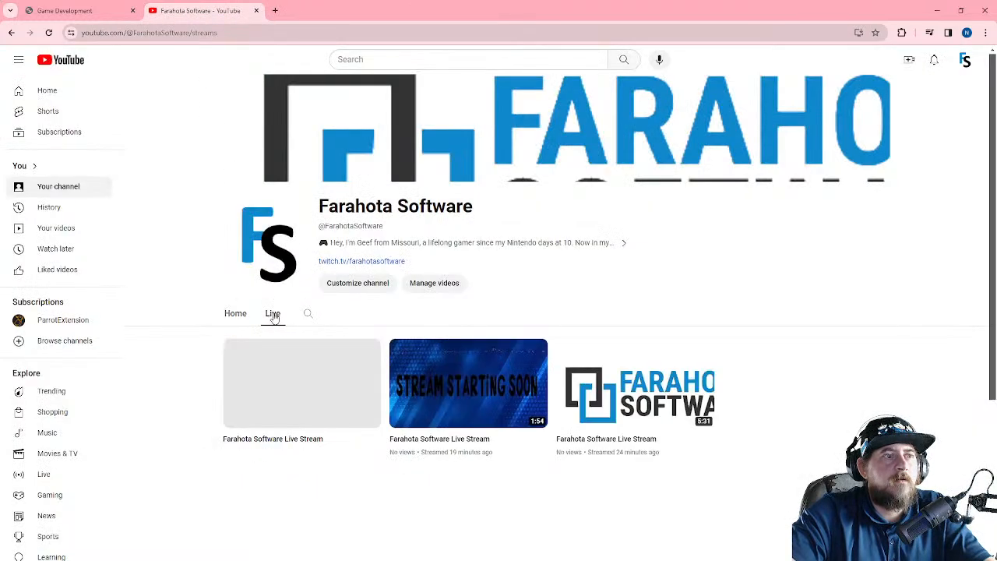
left_click(309, 398)
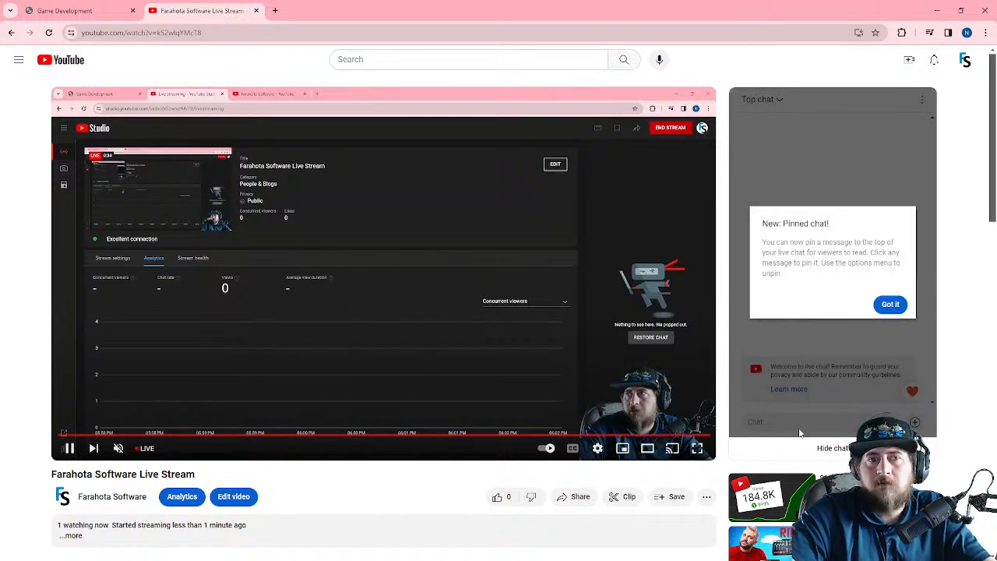
- Send the message "testing" in the stream's live chat and close the stream page
left_click(890, 303)
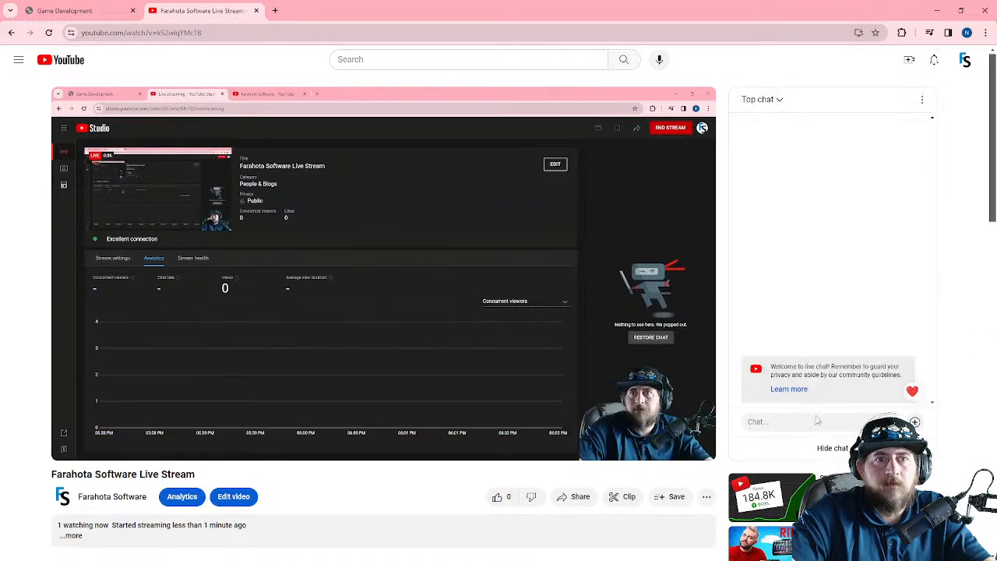
left_click(806, 423)
type("testing")
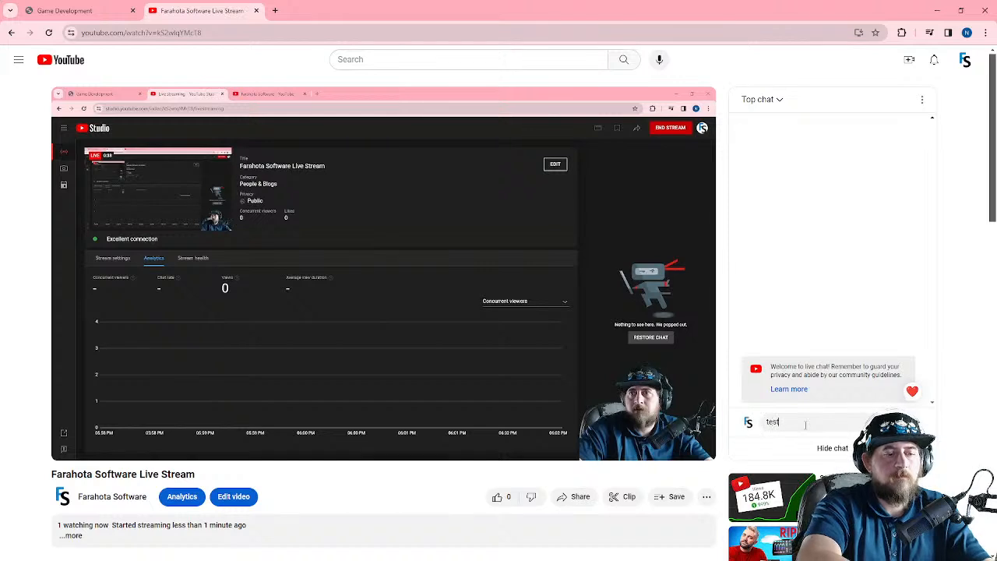
key("Return")
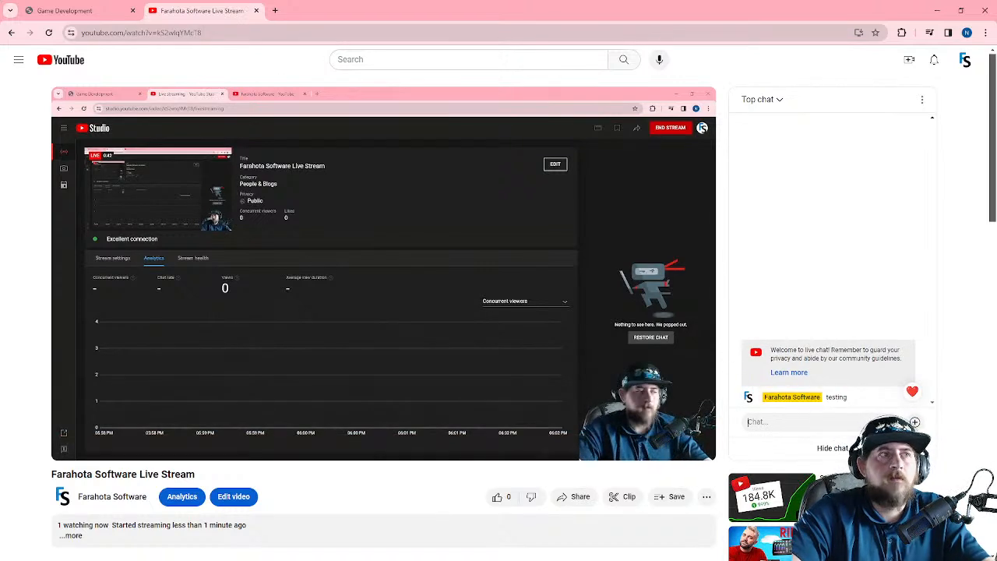
middle_click(205, 14)
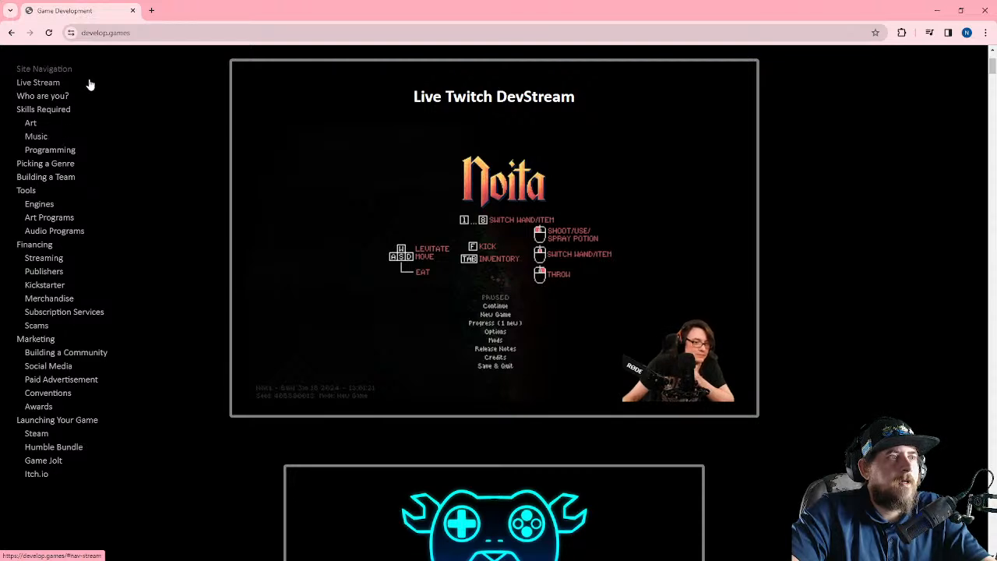
- Go to the Skills Required section and review the example games under "You don't need to be an amazing artist."
left_click(62, 115)
scroll(280, 181, "down", 4)
scroll(286, 185, "up", 3)
scroll(428, 231, "down", 3)
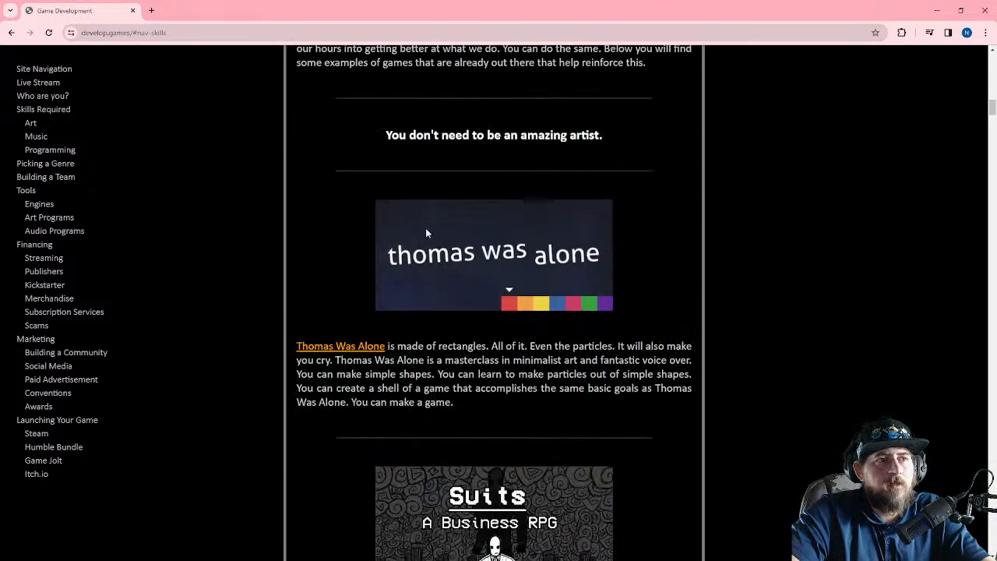
left_click_drag(387, 130, 626, 125)
left_click(653, 127)
scroll(653, 129, "down", 4)
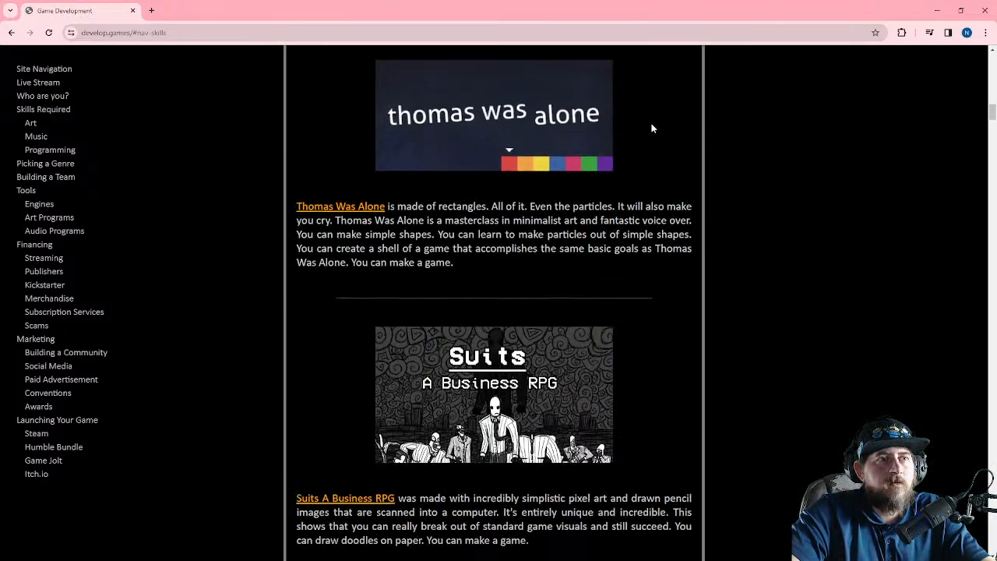
scroll(652, 133, "down", 7)
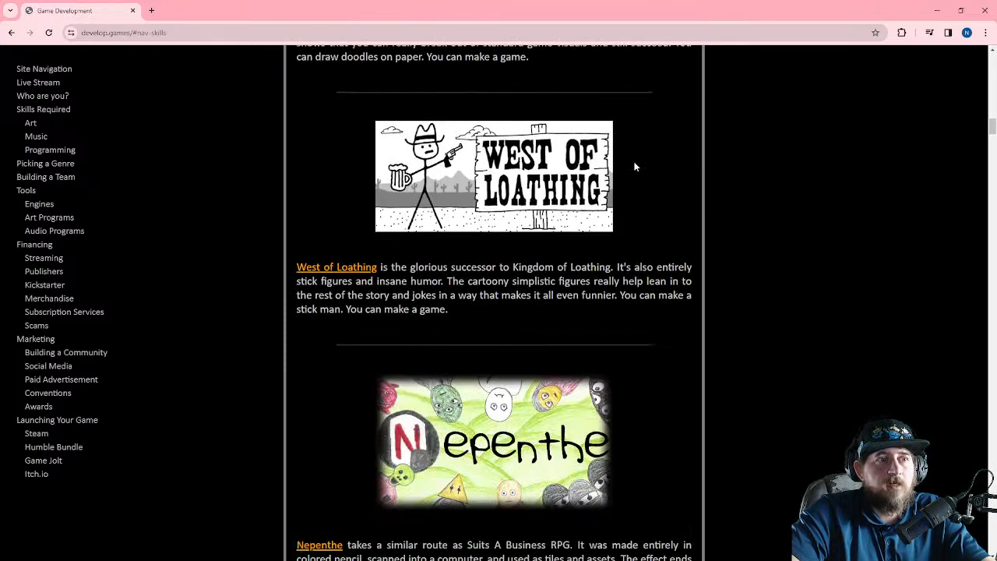
- Review the musician and programmer examples in the skills section, highlighting each of the two headings while reading
scroll(635, 167, "down", 4)
left_click_drag(350, 149, 616, 153)
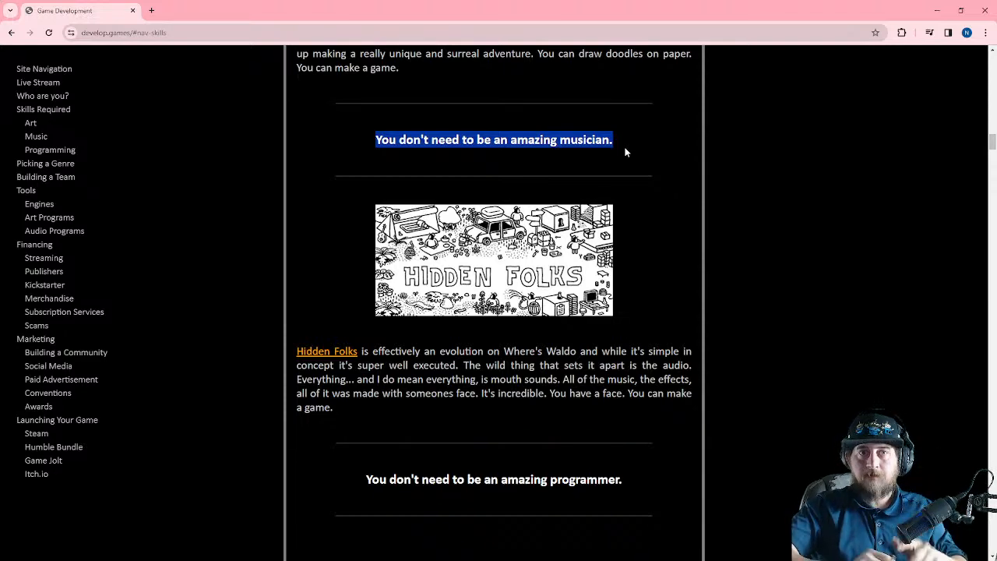
scroll(633, 220, "down", 5)
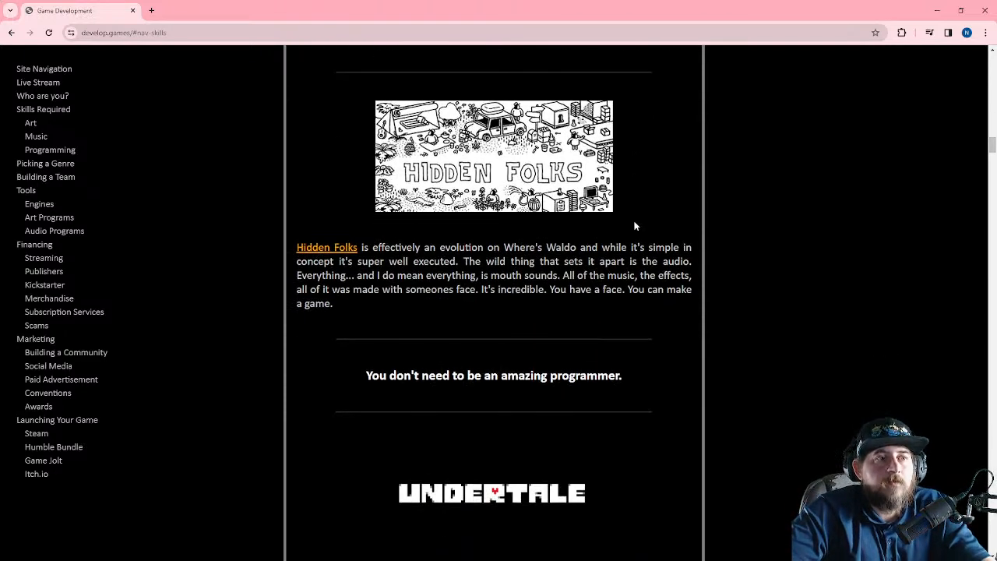
left_click_drag(623, 116, 340, 104)
left_click(627, 113)
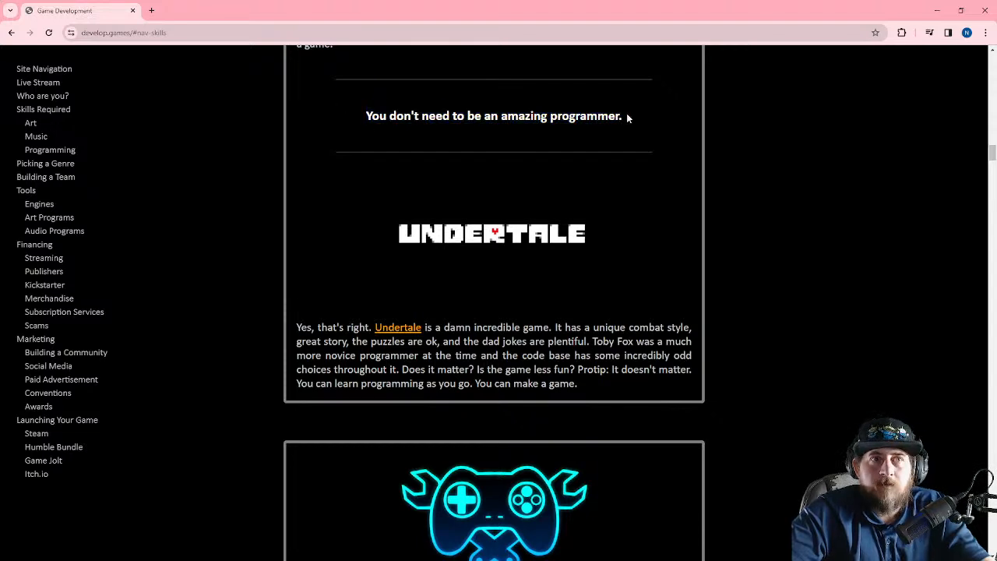
scroll(626, 113, "down", 3)
- Read the "What kind of game should I make?" section and skim on past the team-building advice
scroll(628, 115, "down", 3)
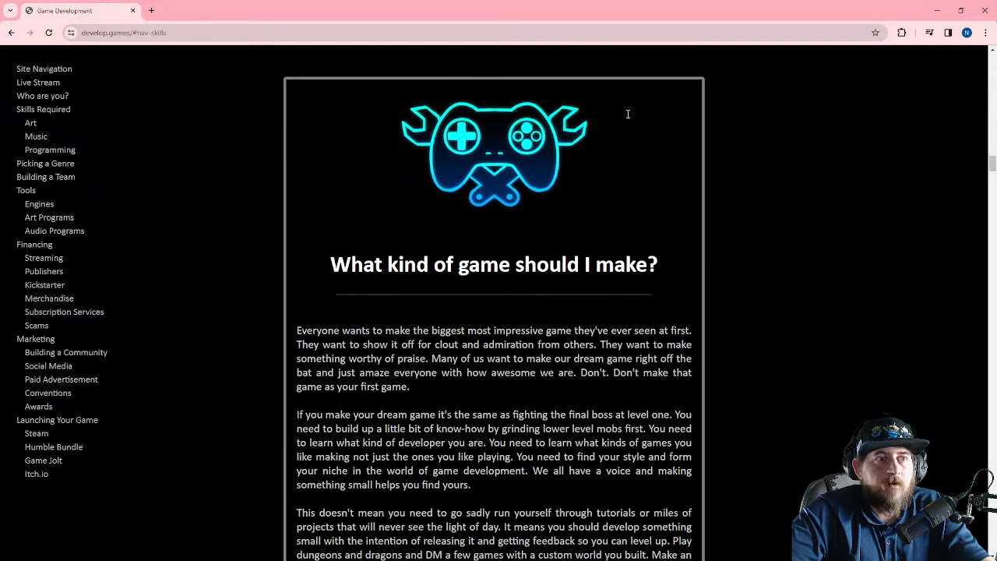
scroll(625, 115, "down", 1)
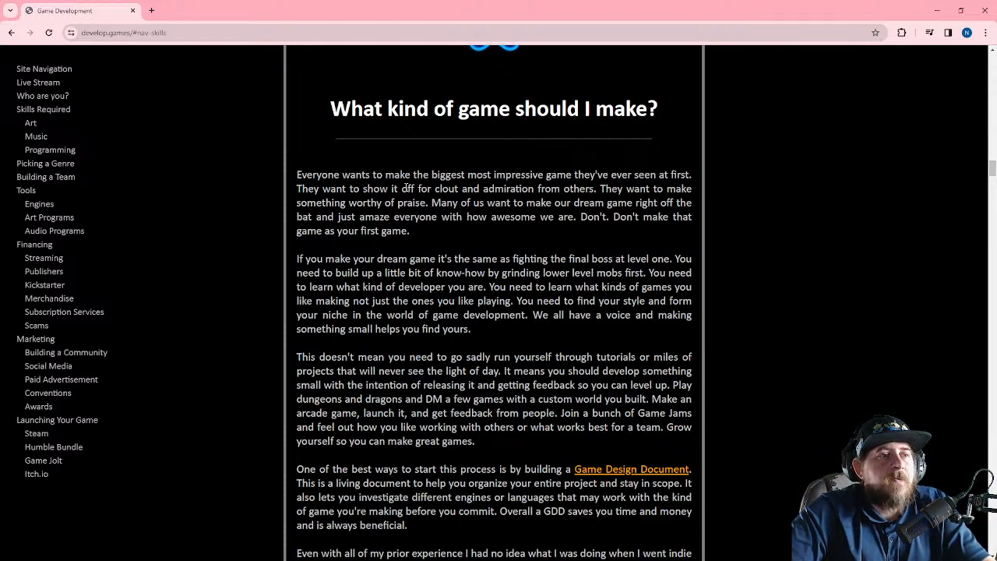
scroll(400, 194, "down", 3)
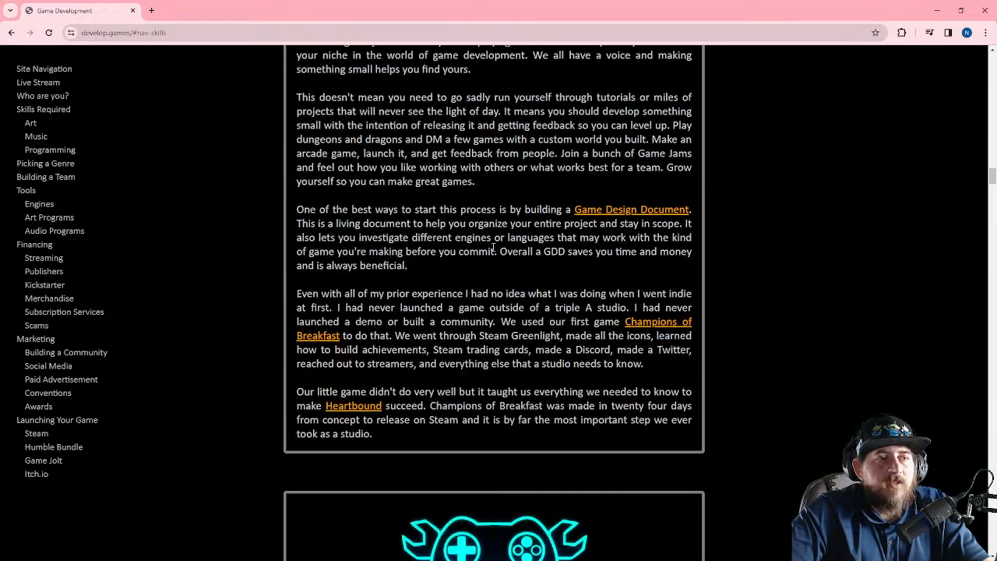
scroll(500, 247, "down", 1)
scroll(500, 247, "down", 3)
scroll(497, 247, "down", 2)
- Read the Tools introduction and highlight the heading "There is no best engine."
scroll(495, 244, "down", 5)
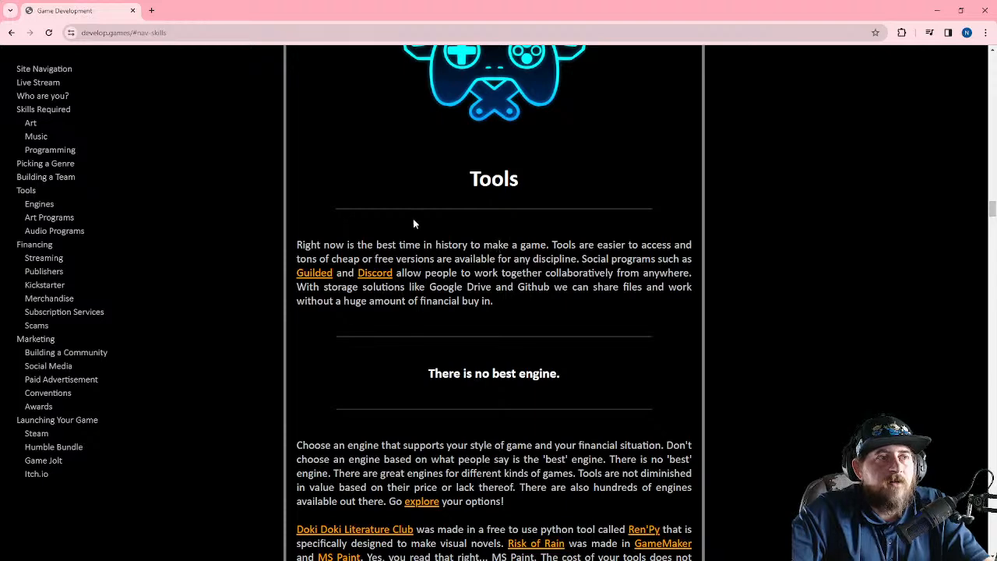
scroll(567, 201, "down", 2)
left_click_drag(416, 223, 613, 215)
left_click(612, 220)
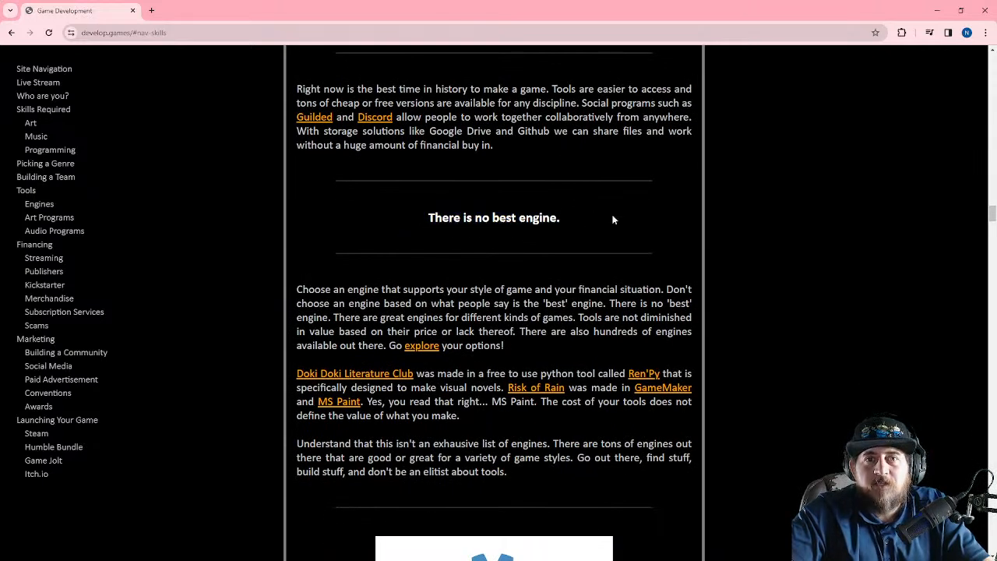
scroll(613, 218, "down", 1)
left_click_drag(567, 118, 394, 114)
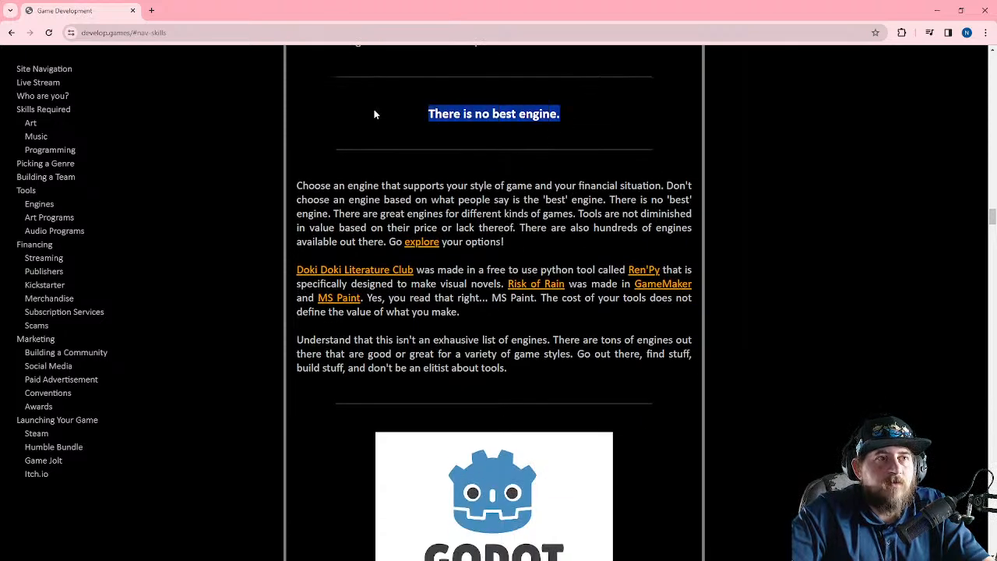
left_click(577, 115)
- Read the engine-choice advice, highlighting the passage about Risk of Rain, GameMaker and MS Paint, and view the Godot entry
scroll(546, 113, "down", 1)
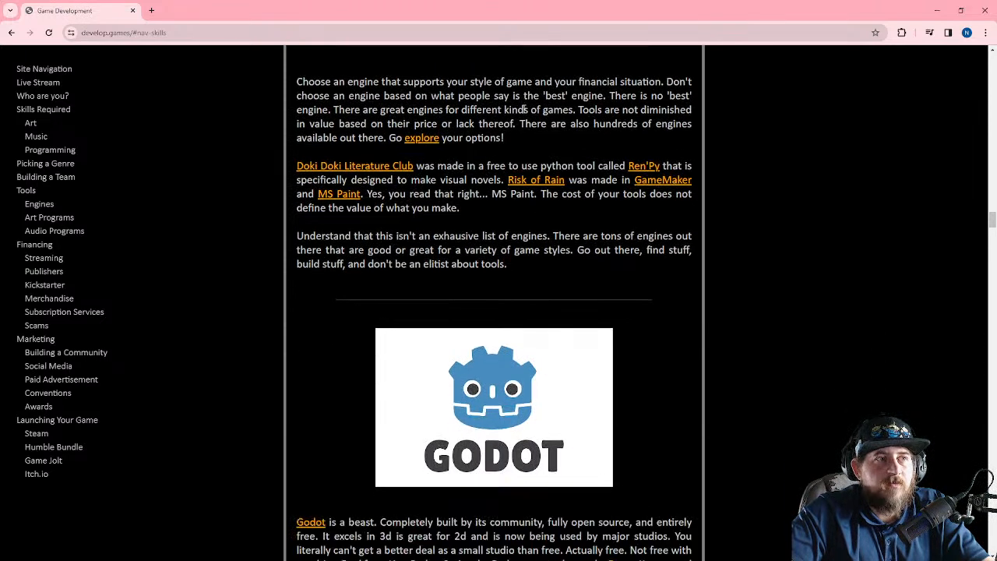
scroll(484, 104, "down", 1)
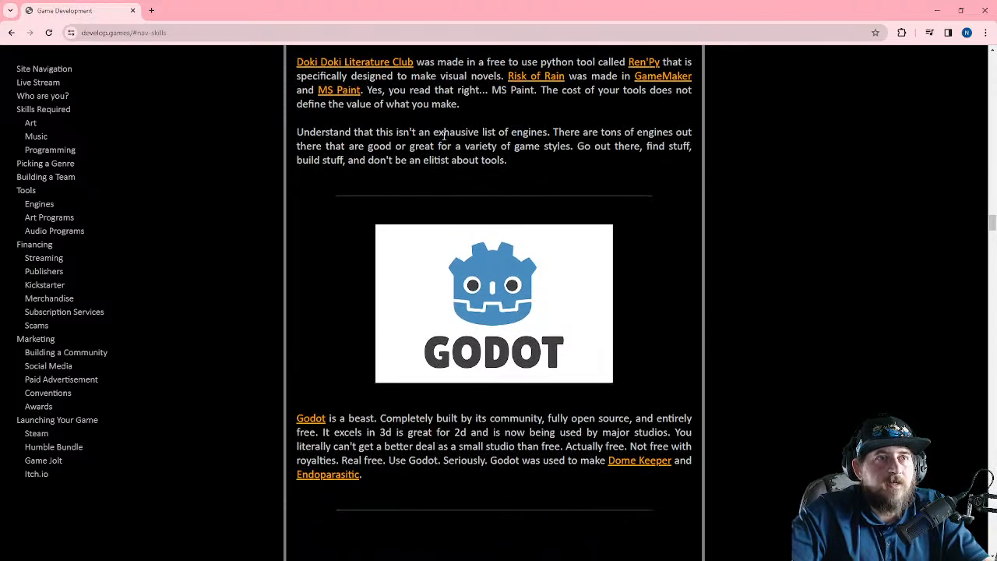
scroll(569, 128, "up", 1)
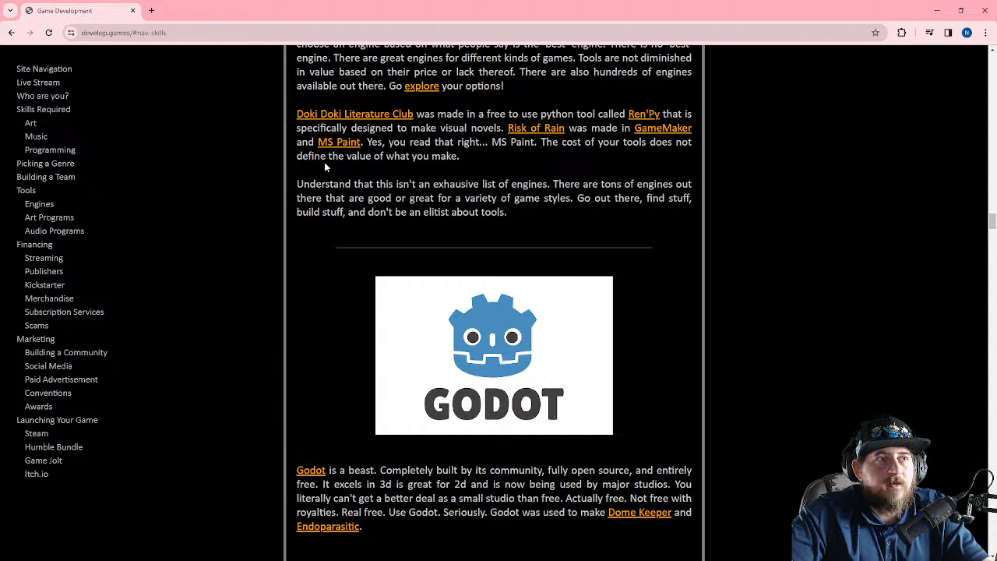
left_click_drag(469, 158, 511, 134)
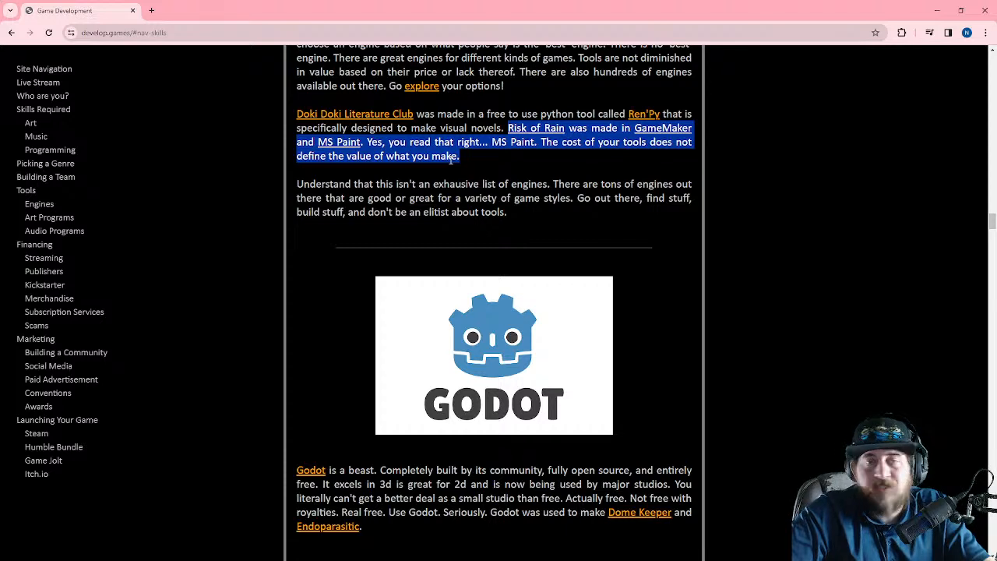
scroll(338, 276, "down", 3)
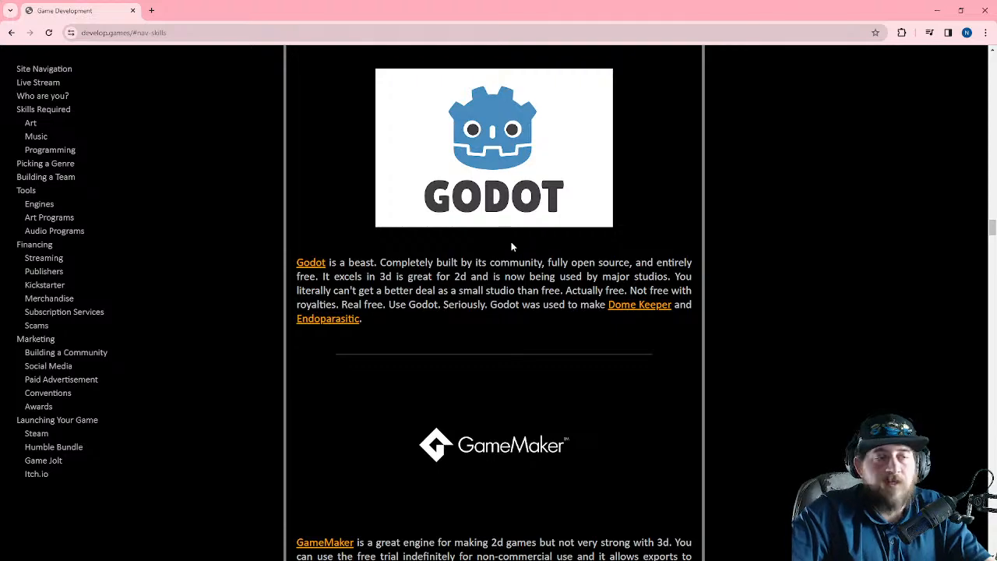
- Skim the remaining engine entries and examine the art program advice and the start of the audio program section
scroll(475, 270, "down", 10)
scroll(465, 286, "down", 4)
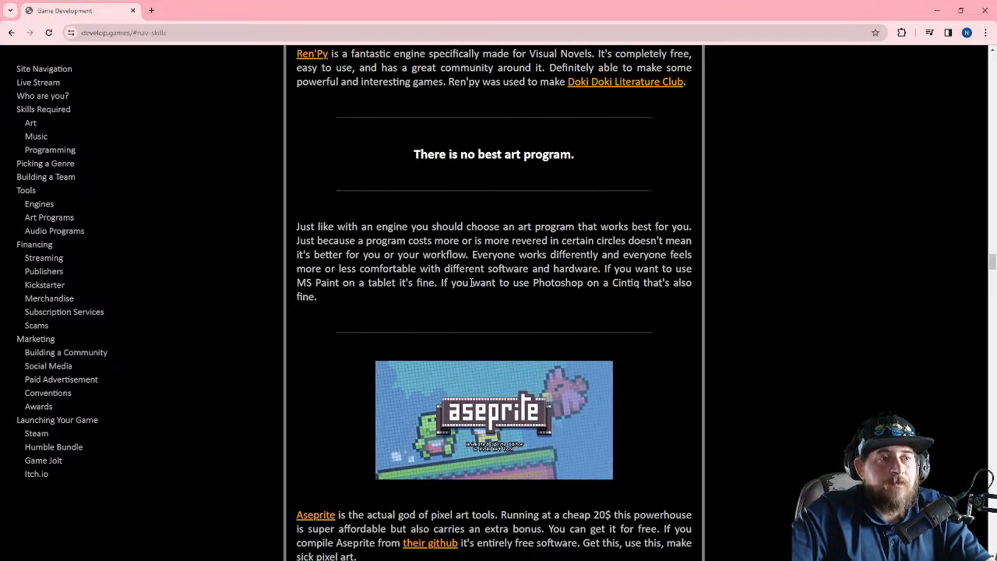
scroll(389, 233, "up", 2)
mouse_move(393, 307)
left_mouse_down()
mouse_move(574, 290)
mouse_move(392, 309)
left_mouse_up()
left_click(593, 307)
left_click(391, 309)
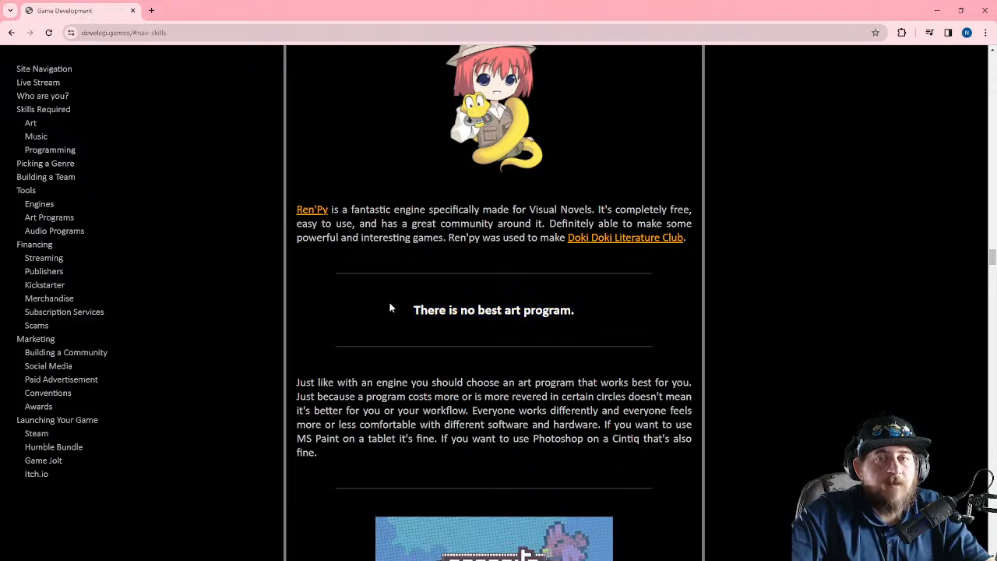
scroll(379, 298, "down", 8)
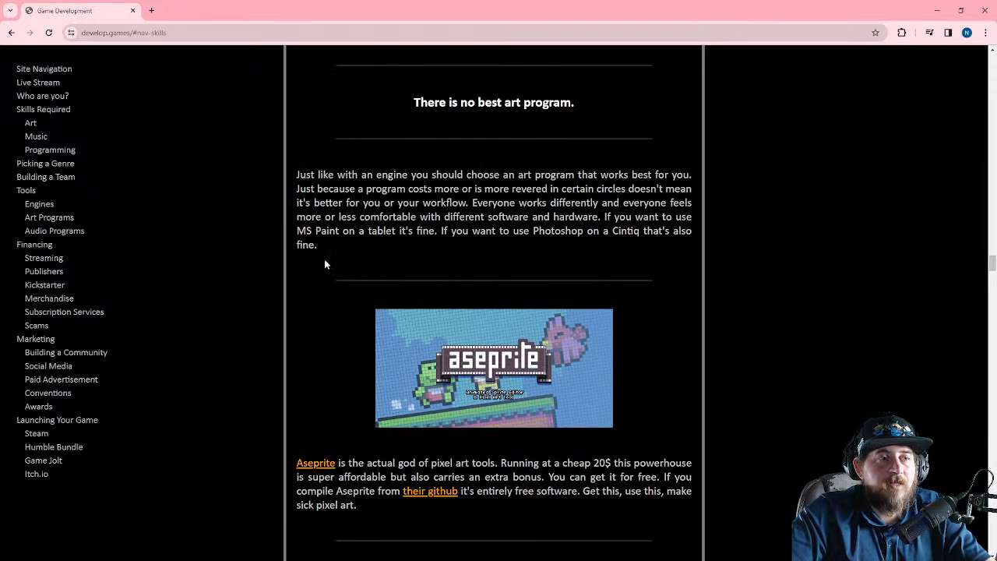
scroll(317, 256, "down", 8)
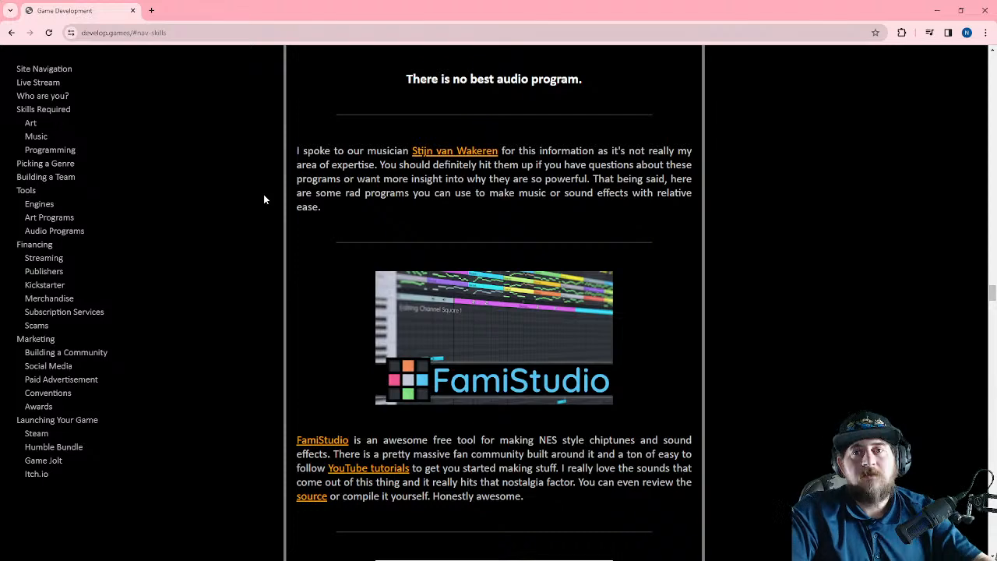
left_click(152, 10)
key("ctrl+w")
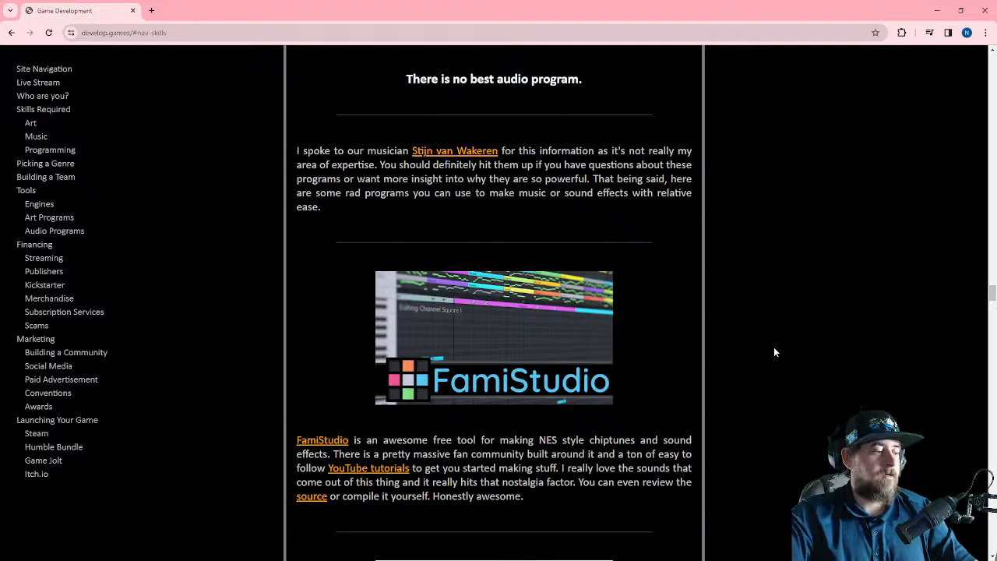
- Skim the remaining audio tools and examine the "How do I raise money?" section, highlighting its heading
scroll(774, 352, "down", 10)
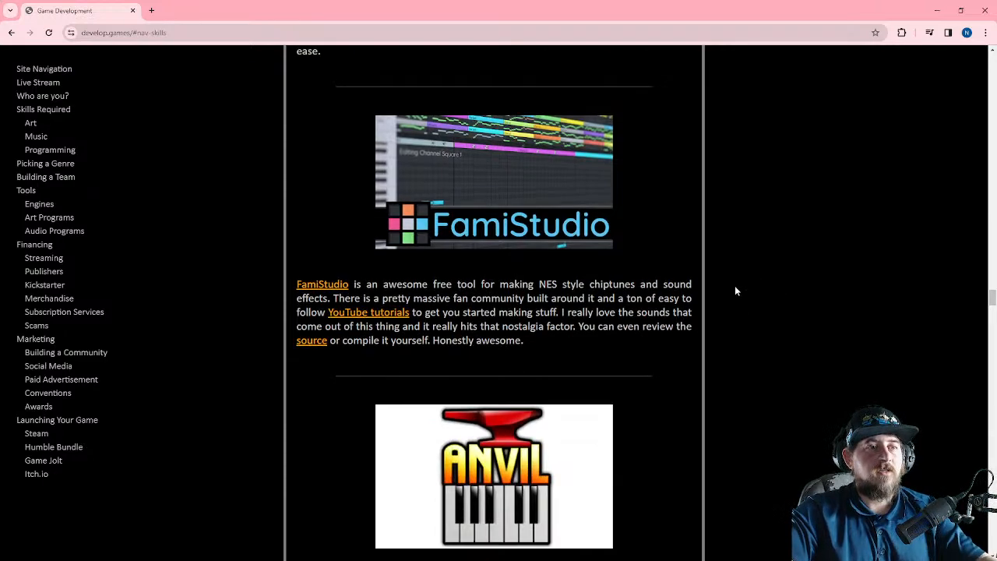
scroll(728, 235, "down", 5)
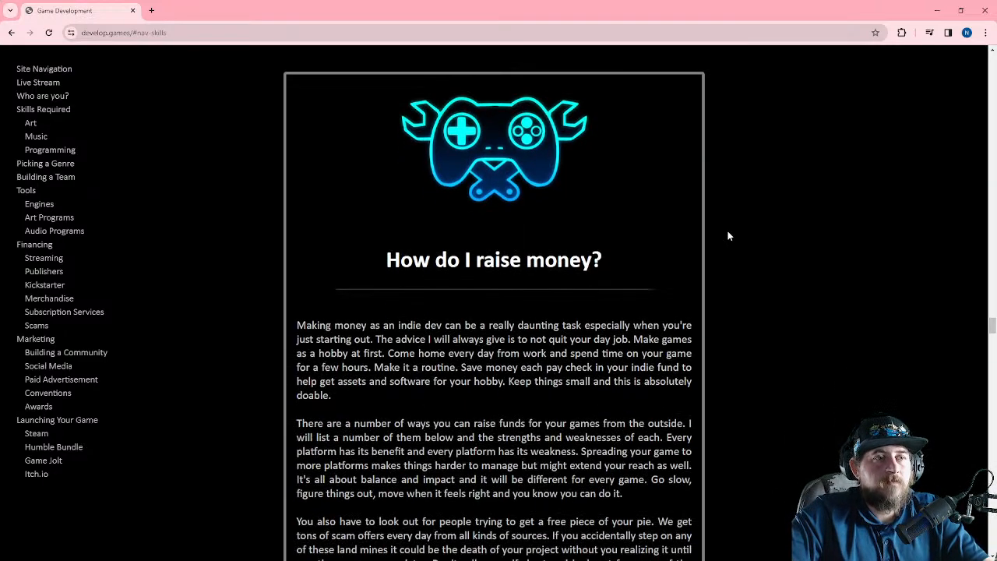
left_click_drag(385, 104, 620, 95)
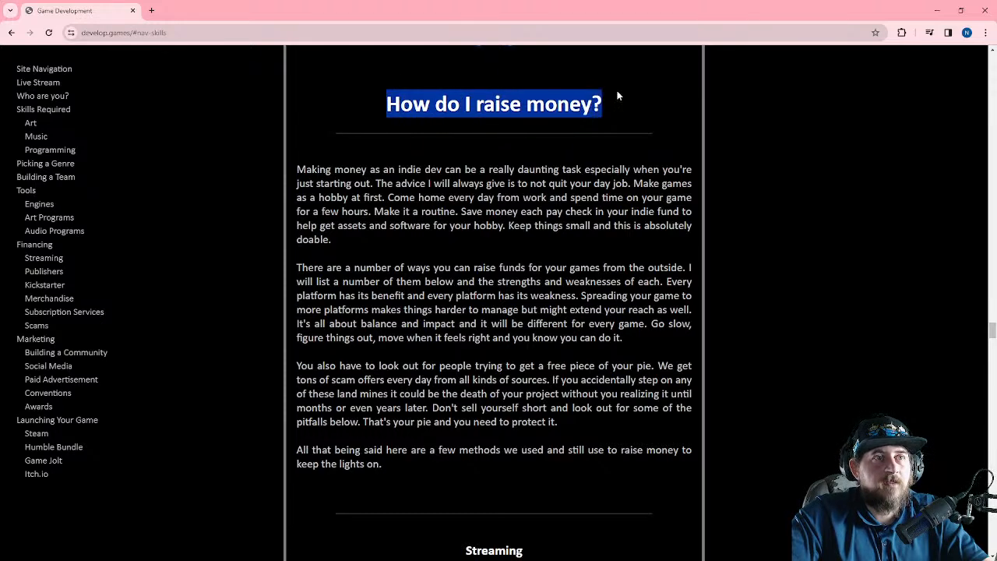
left_click(625, 111)
scroll(626, 110, "down", 3)
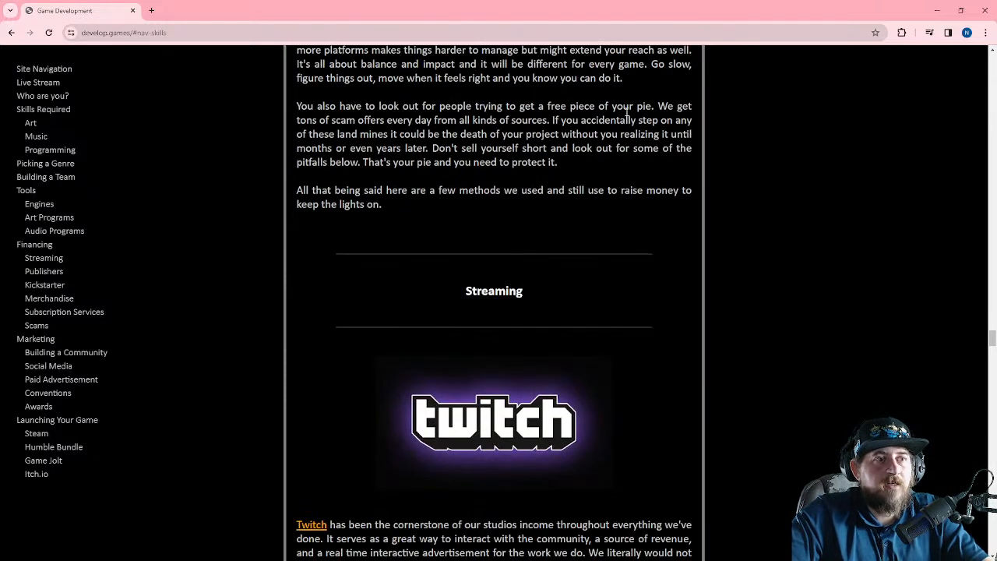
scroll(625, 110, "up", 3)
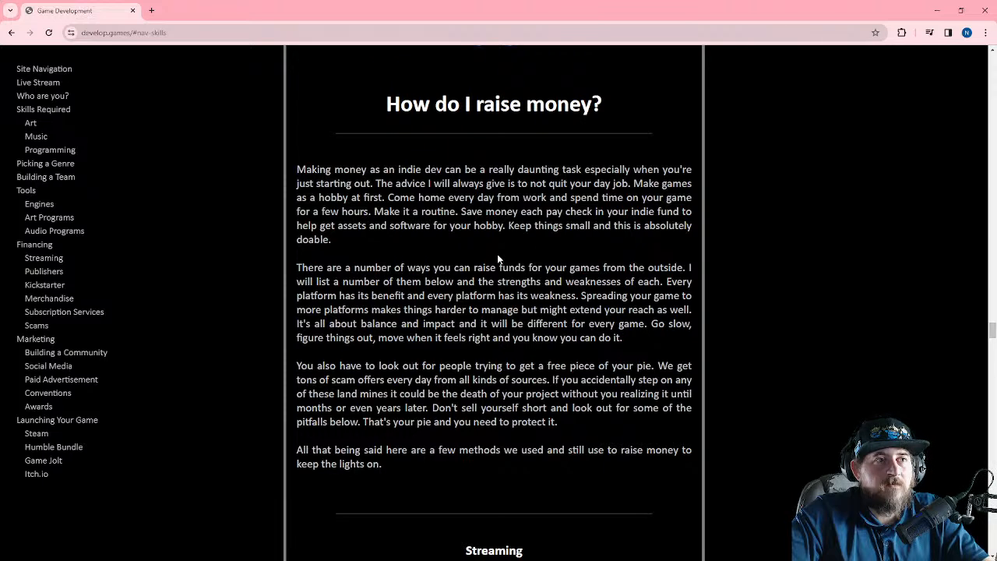
- Examine the "How do I raise money?" advice and the Streaming section about Twitch, down to the Publishers section
scroll(498, 260, "down", 3)
scroll(600, 268, "up", 3)
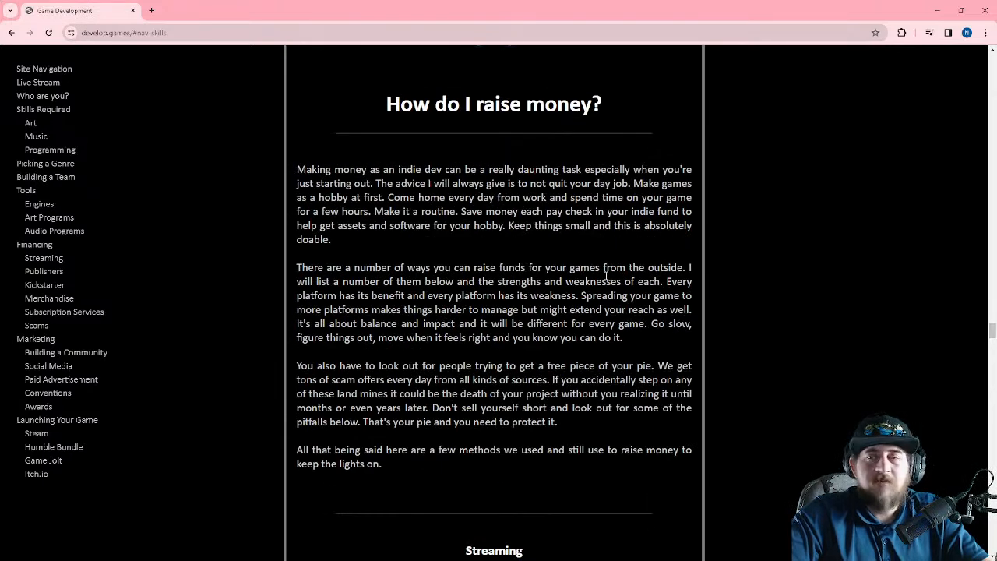
scroll(607, 276, "down", 2)
scroll(606, 275, "down", 3)
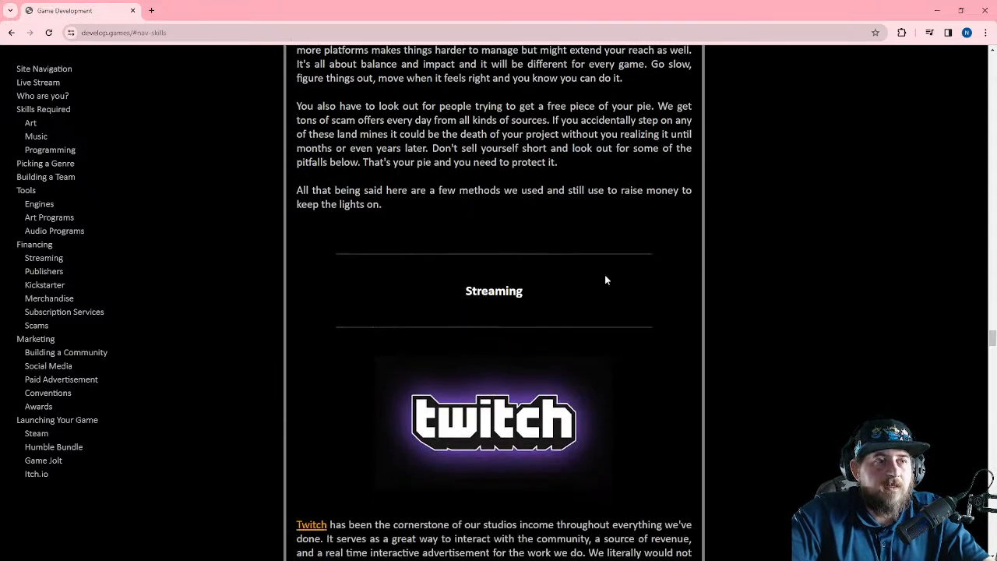
left_click_drag(542, 245, 375, 250)
left_click(534, 237)
scroll(575, 236, "down", 3)
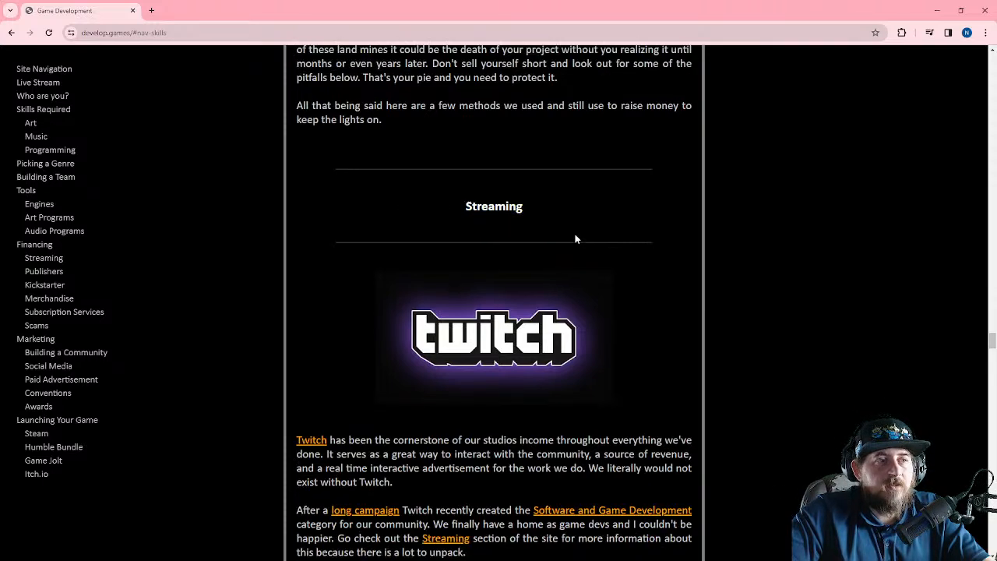
scroll(597, 194, "down", 2)
scroll(361, 285, "down", 3)
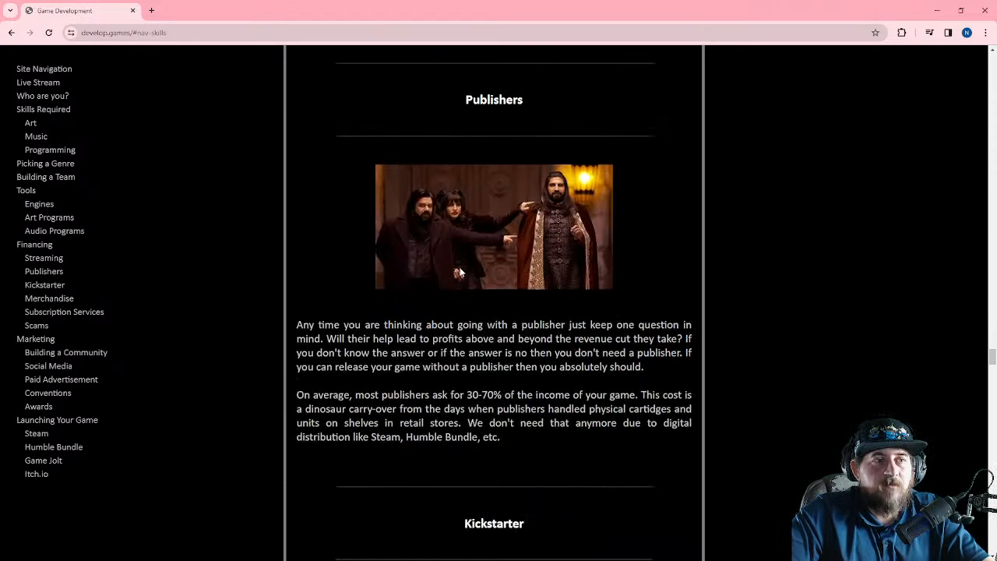
- Skim the Kickstarter, Merchandise and Subscription Services sections and examine the influencer and bundle scam descriptions
scroll(557, 138, "down", 5)
scroll(595, 172, "down", 6)
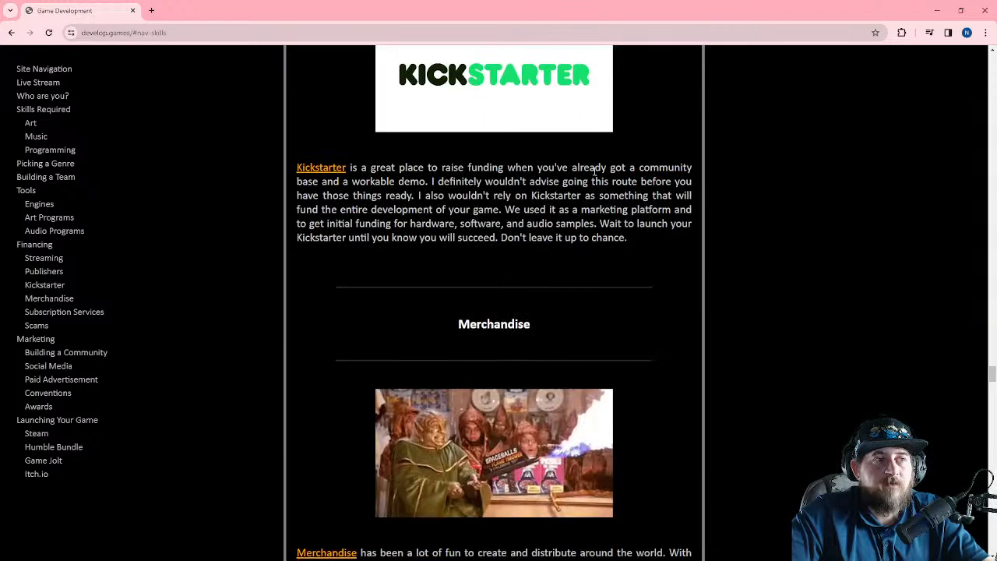
scroll(495, 160, "down", 1)
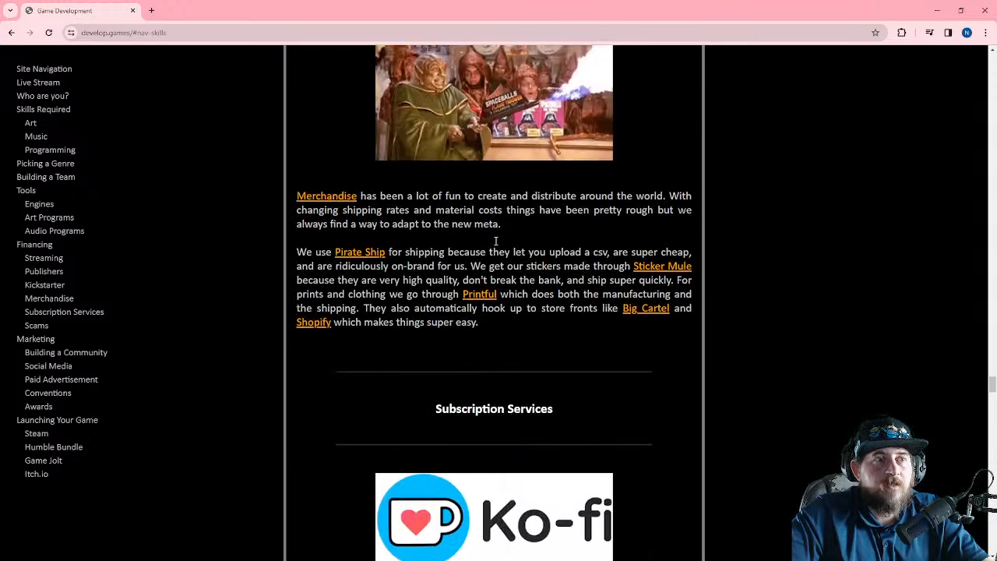
scroll(582, 225, "down", 2)
scroll(583, 225, "down", 8)
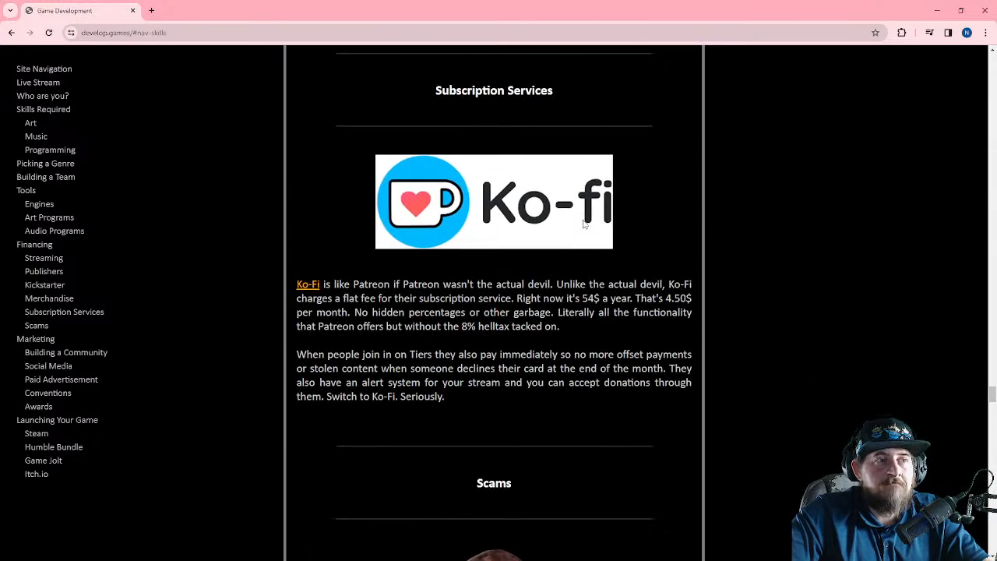
scroll(586, 226, "down", 2)
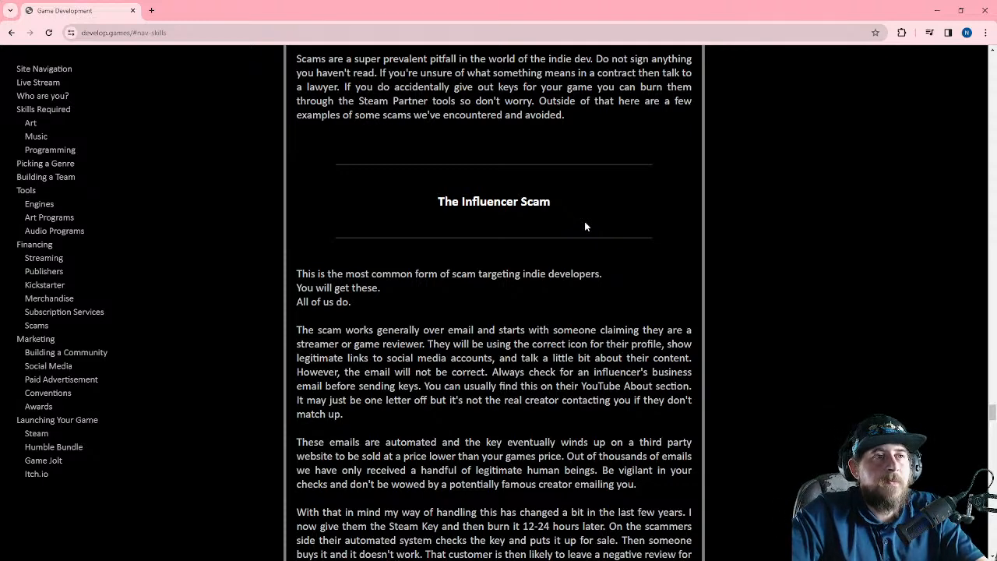
scroll(585, 225, "down", 6)
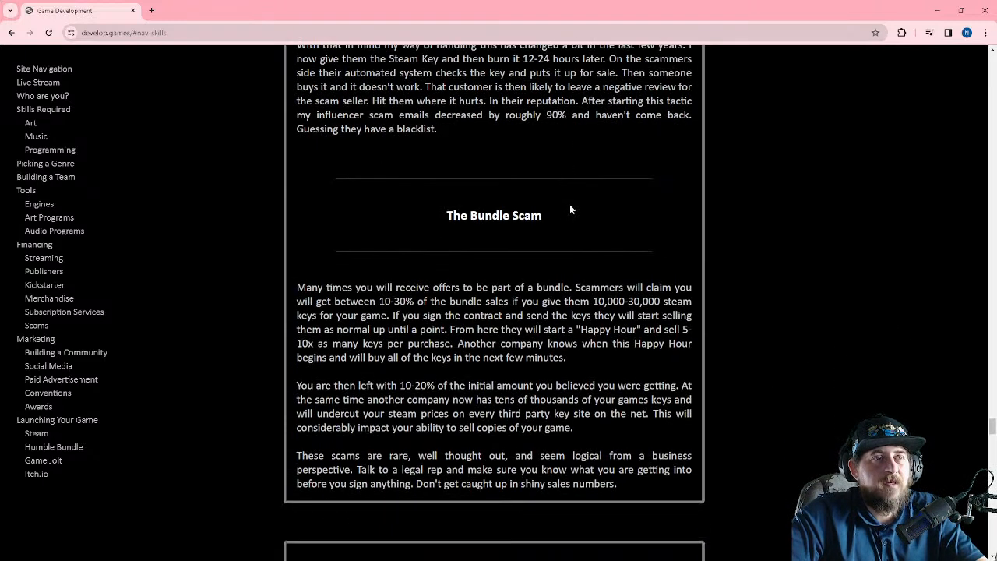
- Skim the marketing part of the guide through Awards and view the "Where should I launch my game?" introduction
scroll(570, 205, "down", 9)
scroll(568, 204, "down", 4)
scroll(570, 211, "up", 5)
scroll(546, 285, "up", 5)
scroll(553, 293, "down", 5)
scroll(553, 293, "down", 15)
scroll(554, 293, "down", 5)
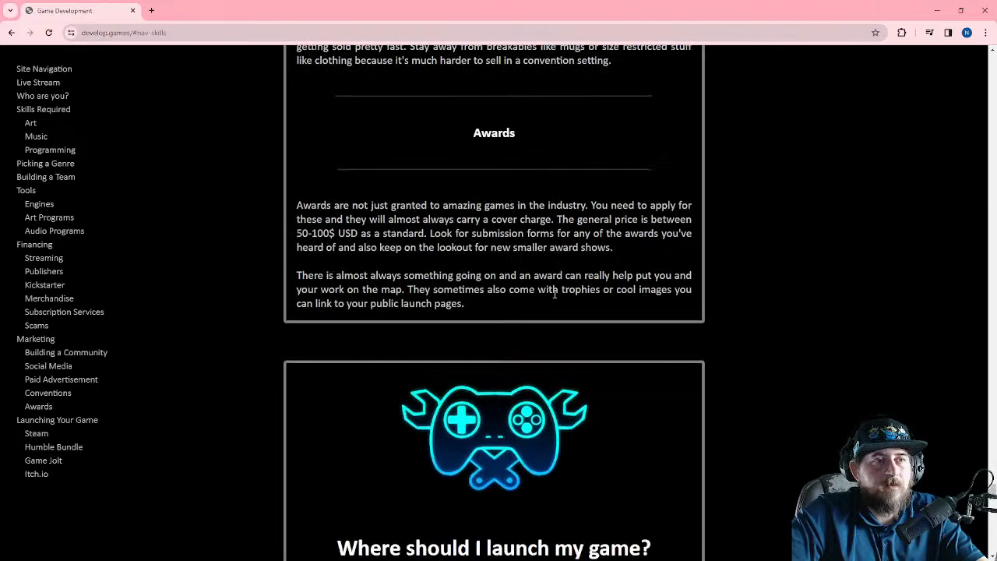
scroll(555, 293, "down", 5)
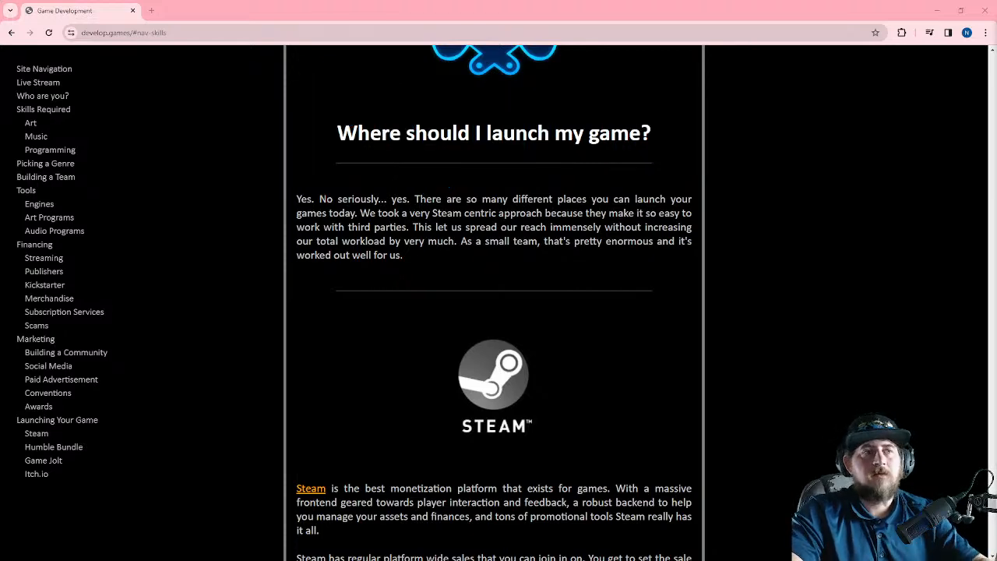
- Skim the launch platform entries from Steam to Game Jolt and Itch.io at the end of the guide
scroll(565, 278, "down", 1)
scroll(565, 278, "down", 3)
scroll(468, 219, "down", 7)
scroll(469, 219, "down", 6)
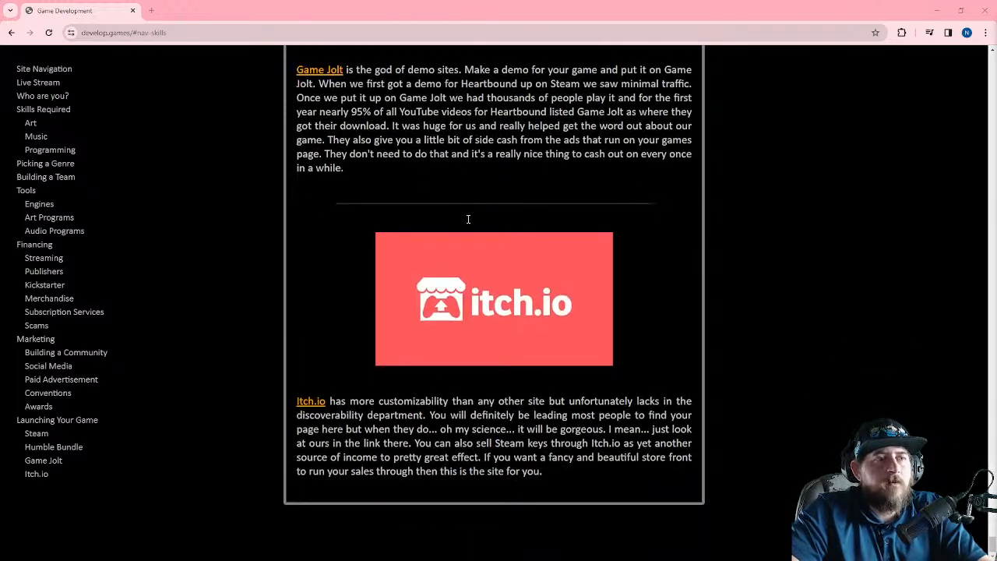
scroll(435, 269, "up", 1)
scroll(350, 348, "down", 3)
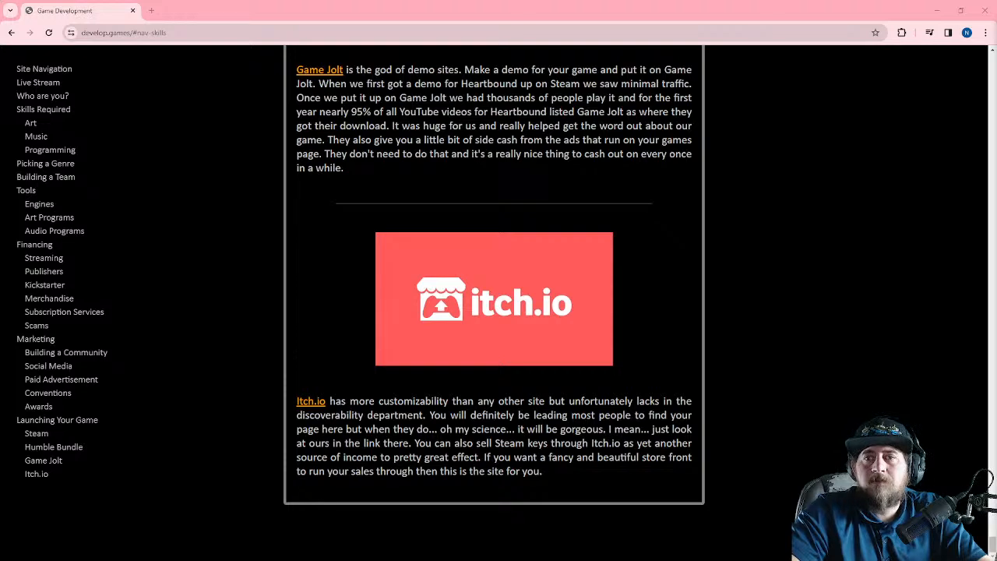
- Switch to Discord and open the resources channel in the Game Dev category of the Pirate Software server
left_click_drag(996, 31, 449, 1)
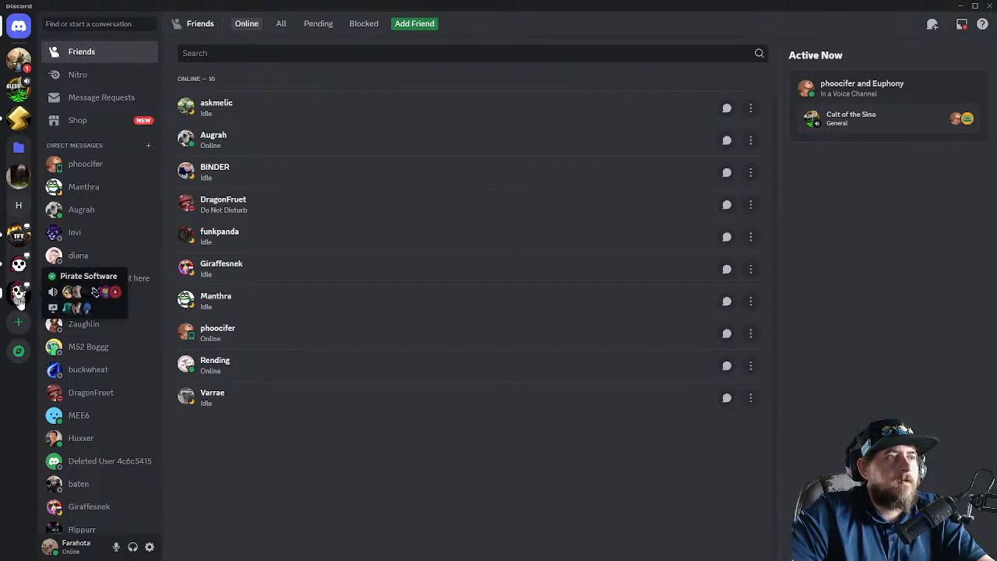
left_click(19, 293)
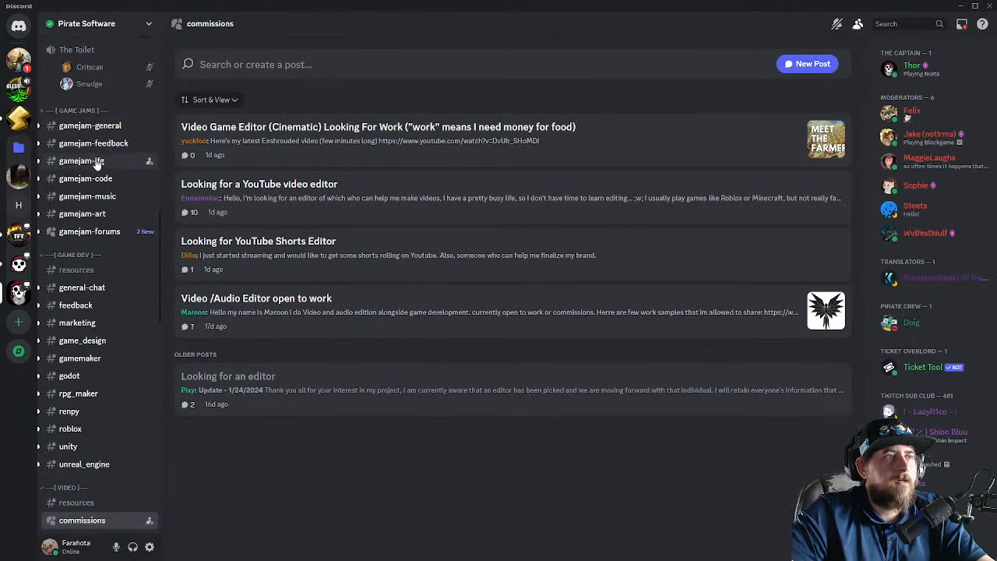
scroll(100, 195, "down", 3)
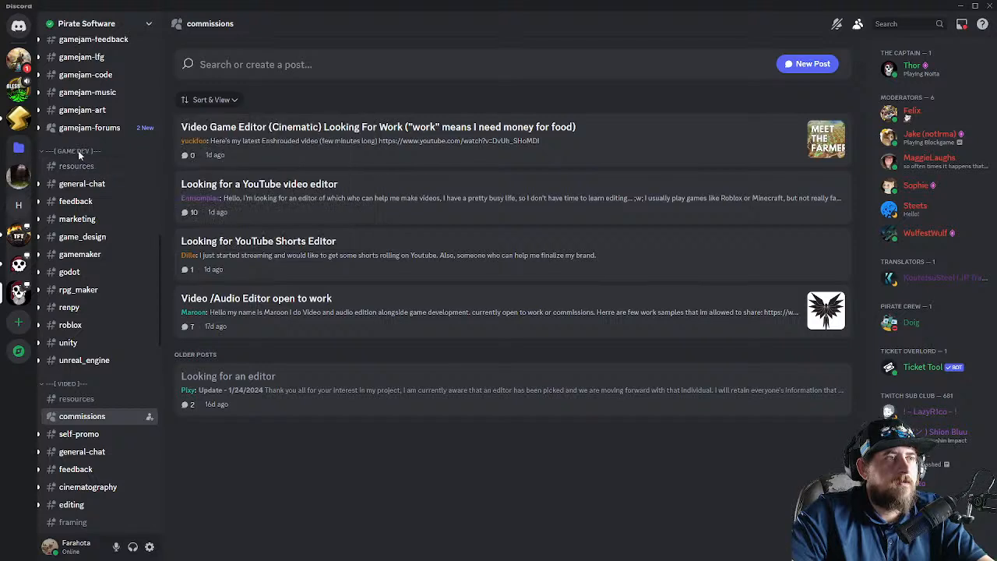
left_click(78, 166)
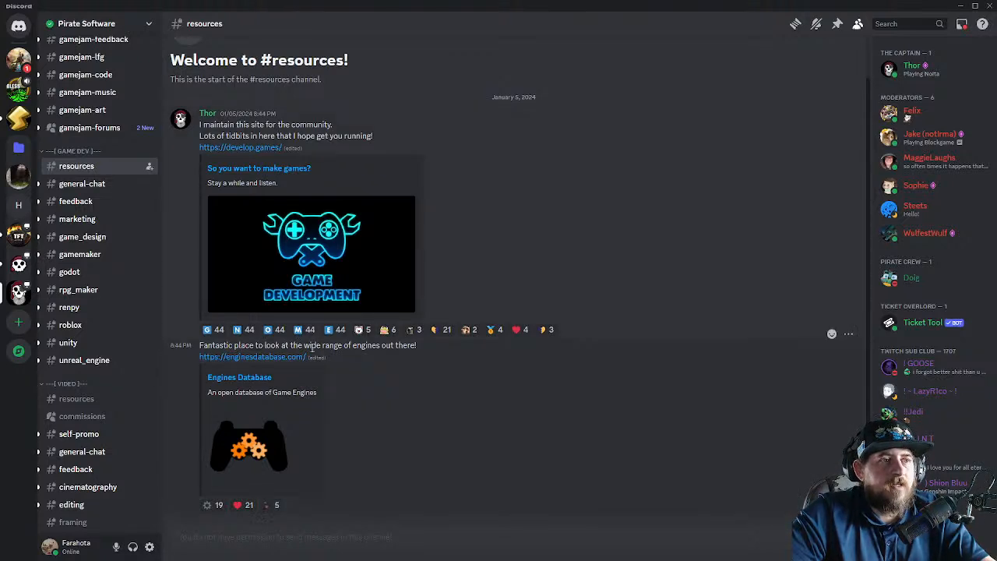
- Open the Engines Database link from the channel, view its Godot entry and go to Godot's official website
left_click(264, 358)
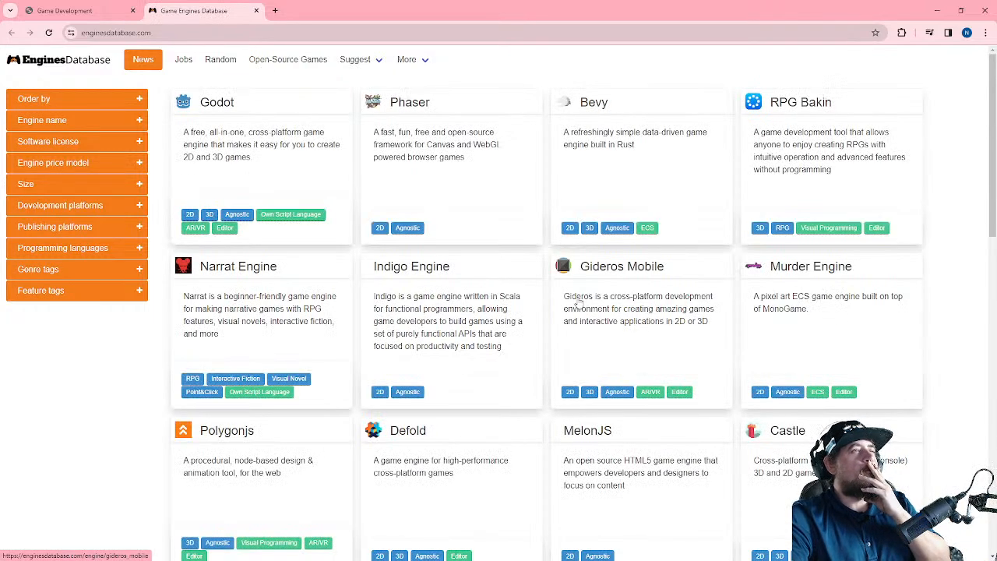
left_click(234, 151)
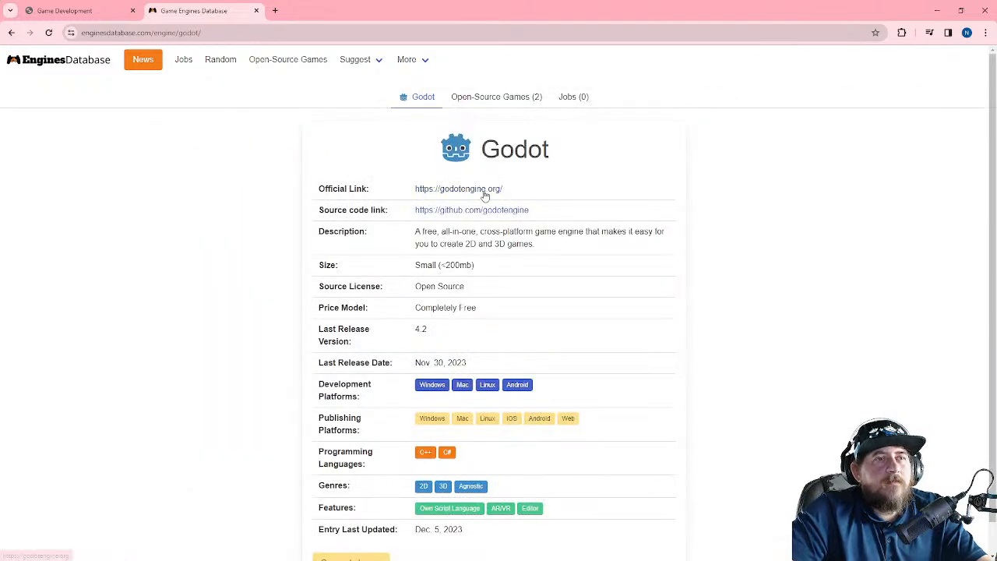
left_click(483, 190)
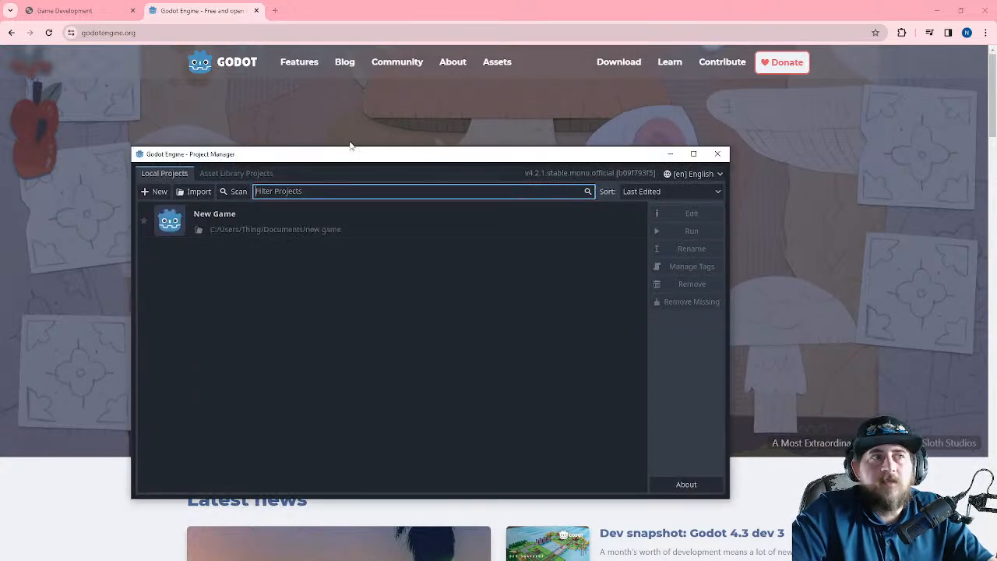
- Switch to the Godot Project Manager and remove the New Game project from the project list
left_click_drag(284, 154, 255, 108)
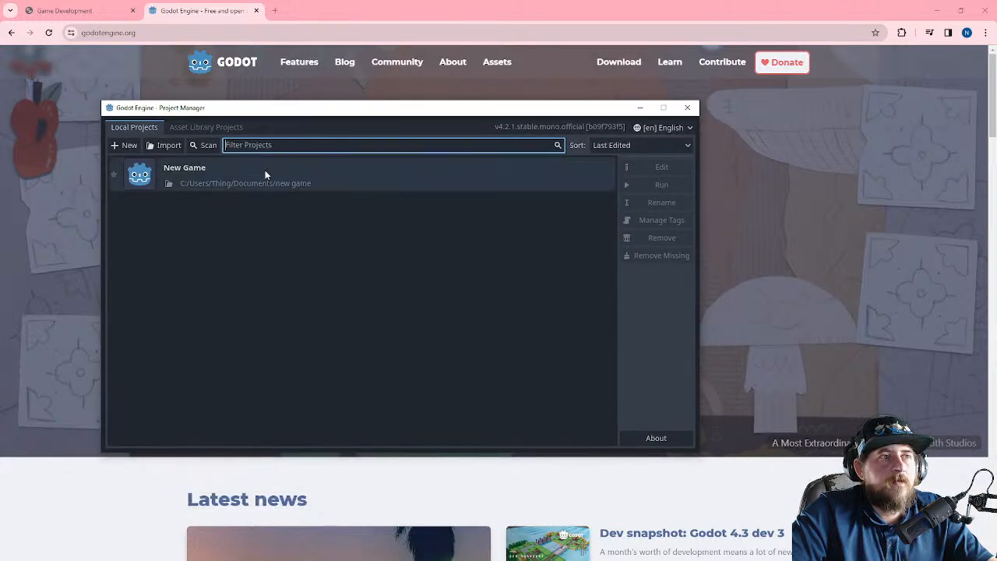
left_click(265, 174)
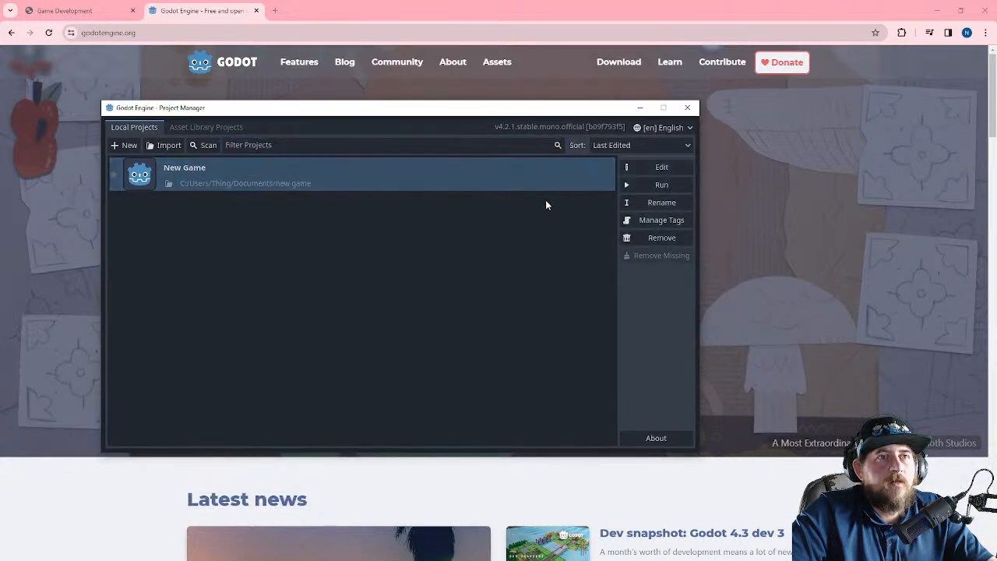
left_click(661, 238)
left_click(480, 296)
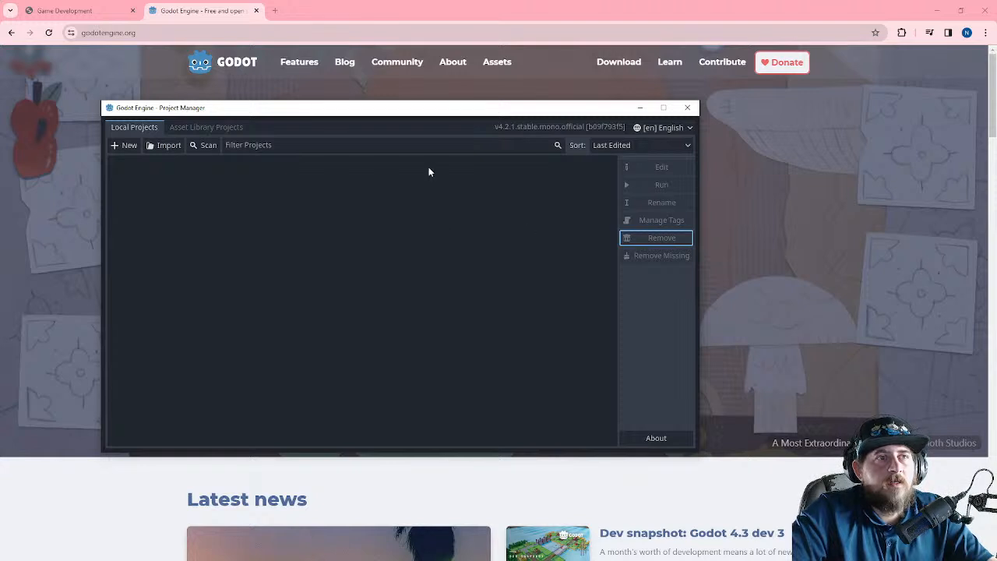
- Start a new Godot project named "Make a box move"
left_click(125, 145)
type("Ma")
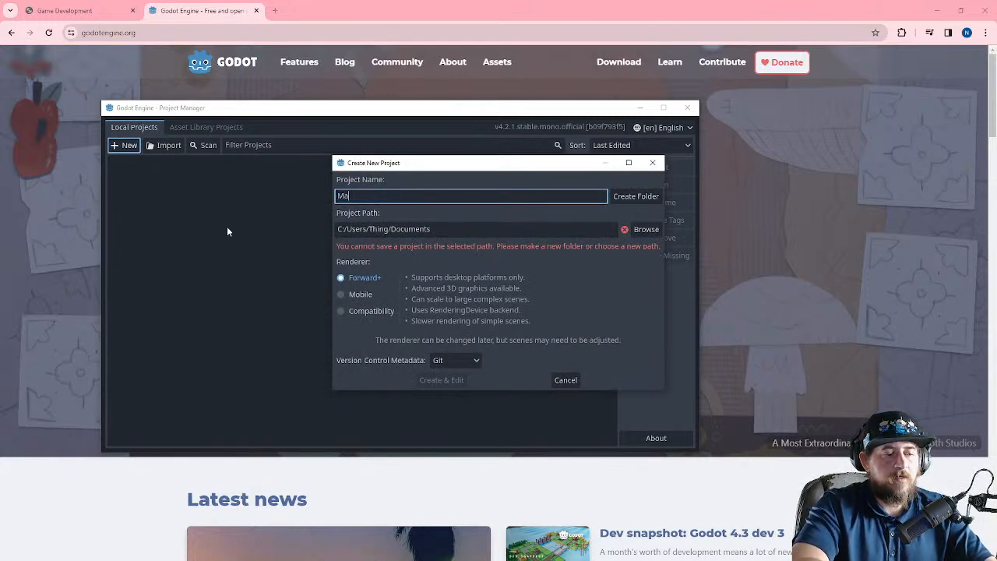
type("ke a box ")
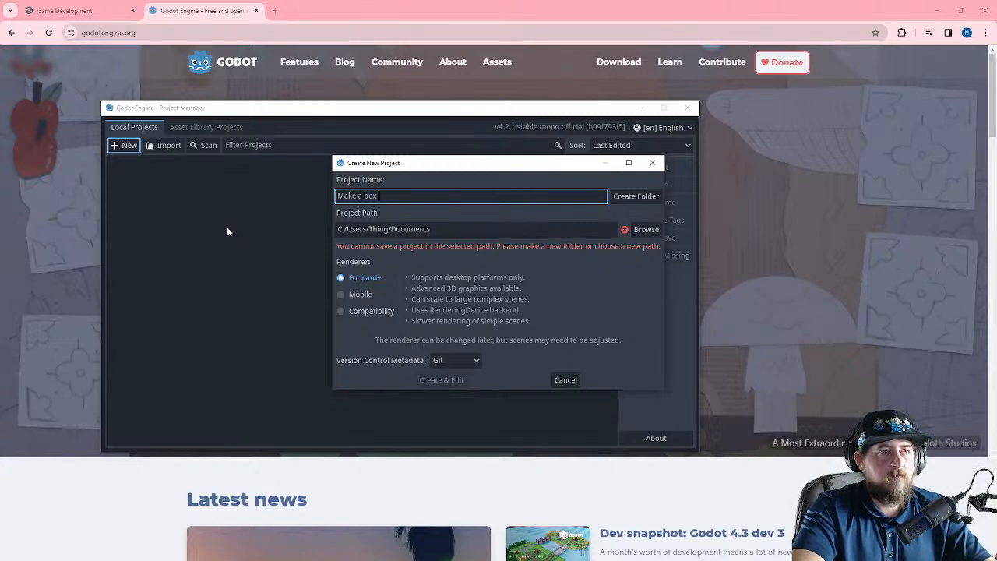
type("move")
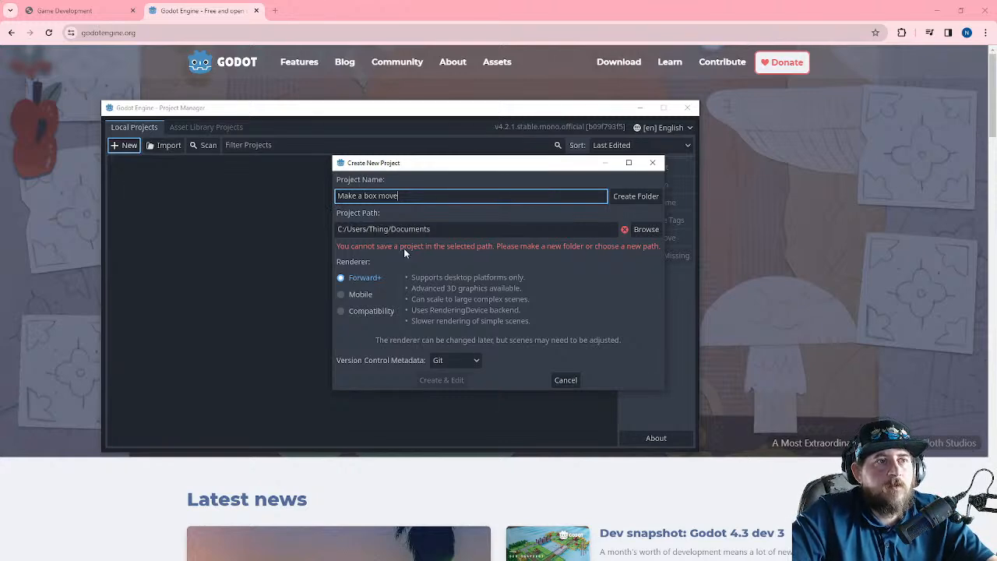
- Create a folder named "move box" inside the "new game" folder and use it as the project path
left_click(644, 229)
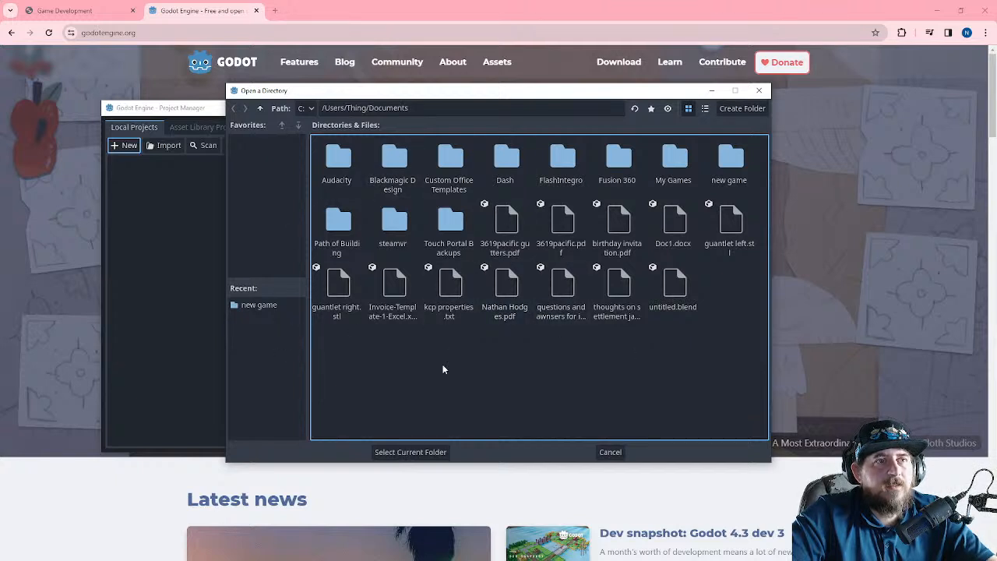
left_click(274, 305)
right_click(417, 270)
left_click(439, 278)
type("move box")
key("Return")
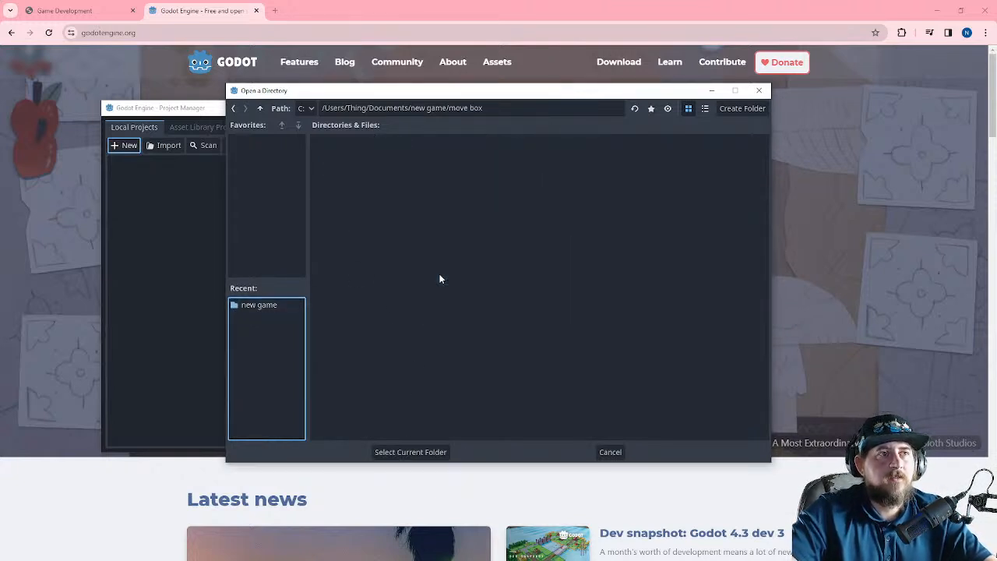
left_click(398, 455)
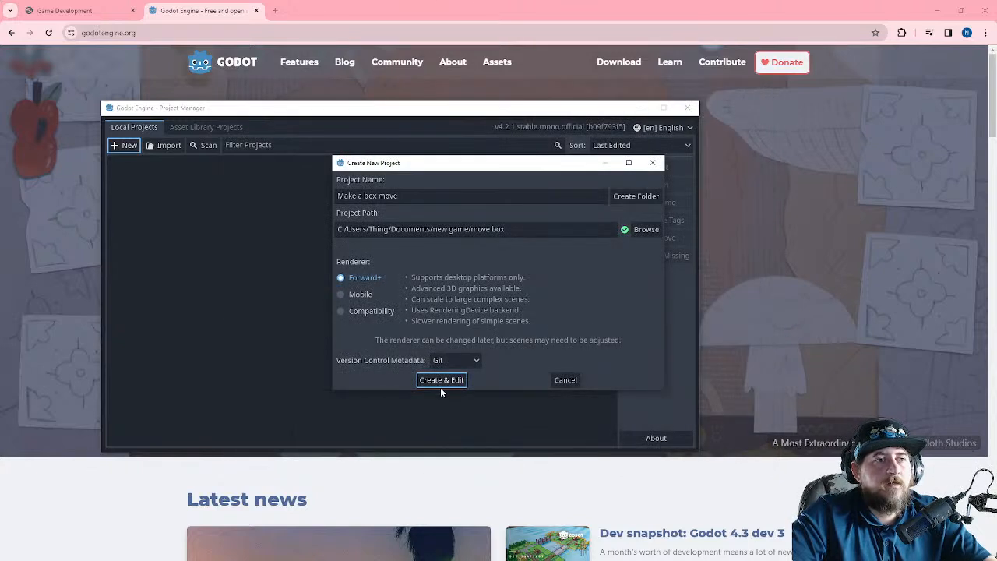
- Compare the descriptions of the Mobile, Compatibility and Forward+ renderers and look at the version control metadata options
left_click(384, 295)
left_click(355, 312)
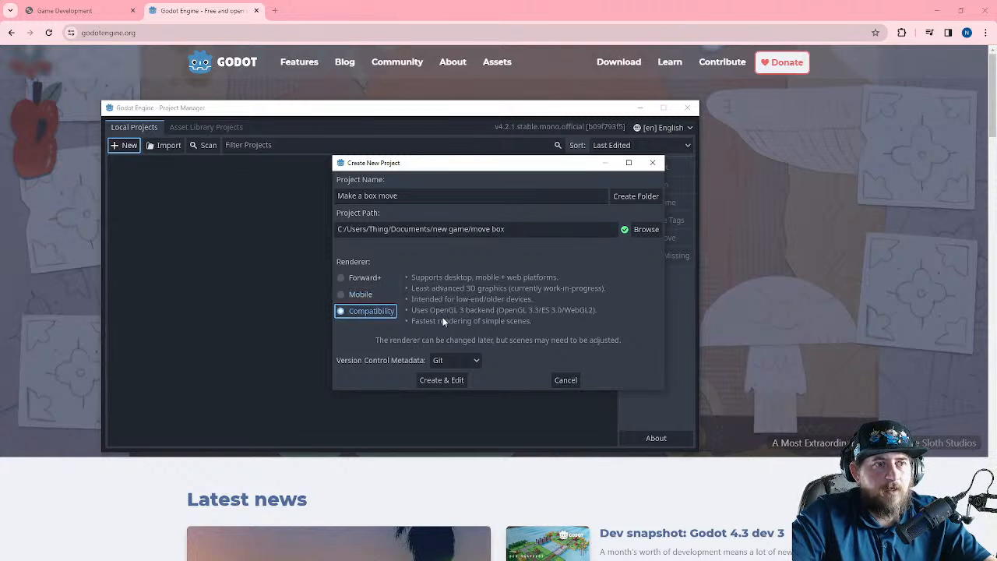
left_click(360, 279)
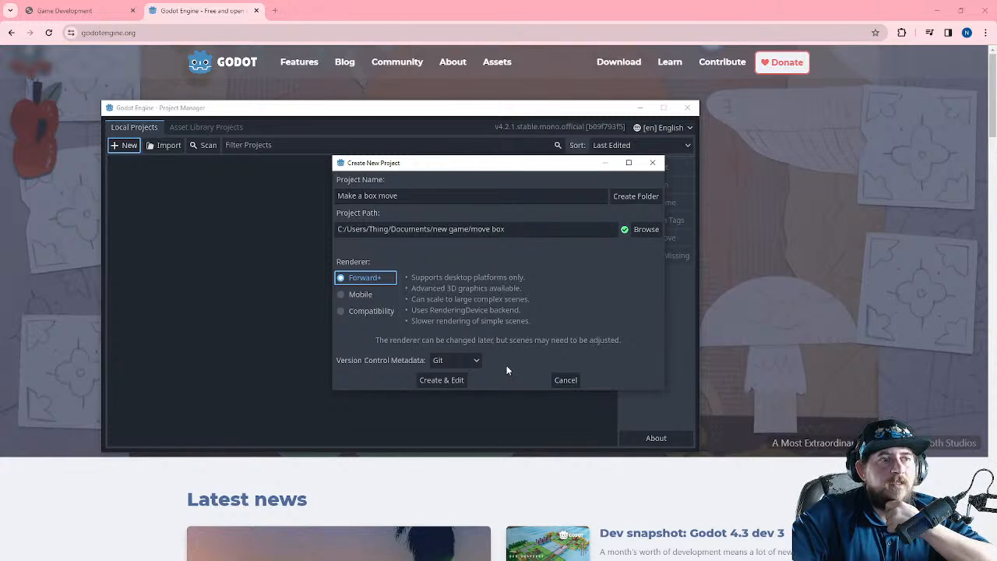
left_click(461, 363)
left_click(477, 360)
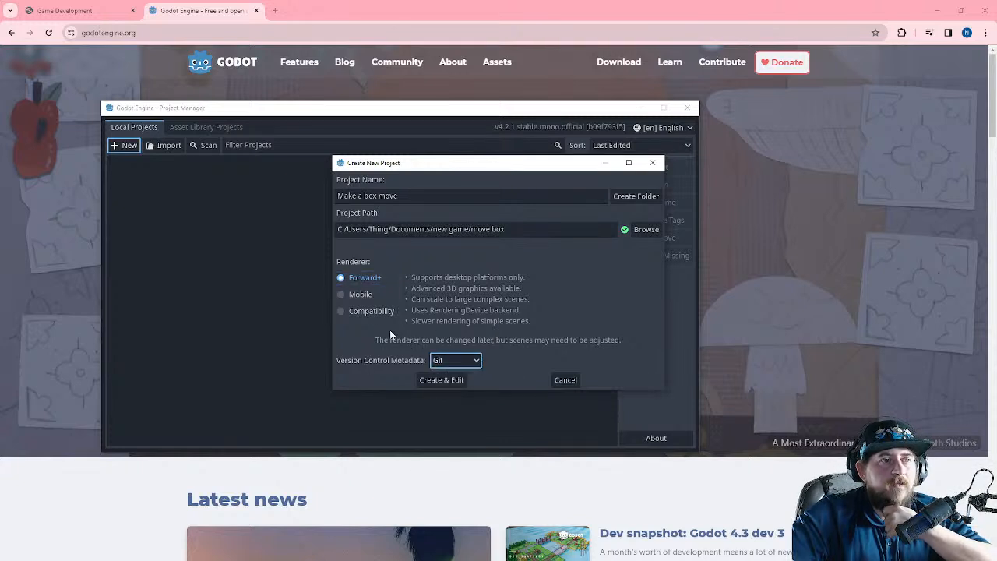
left_click(362, 294)
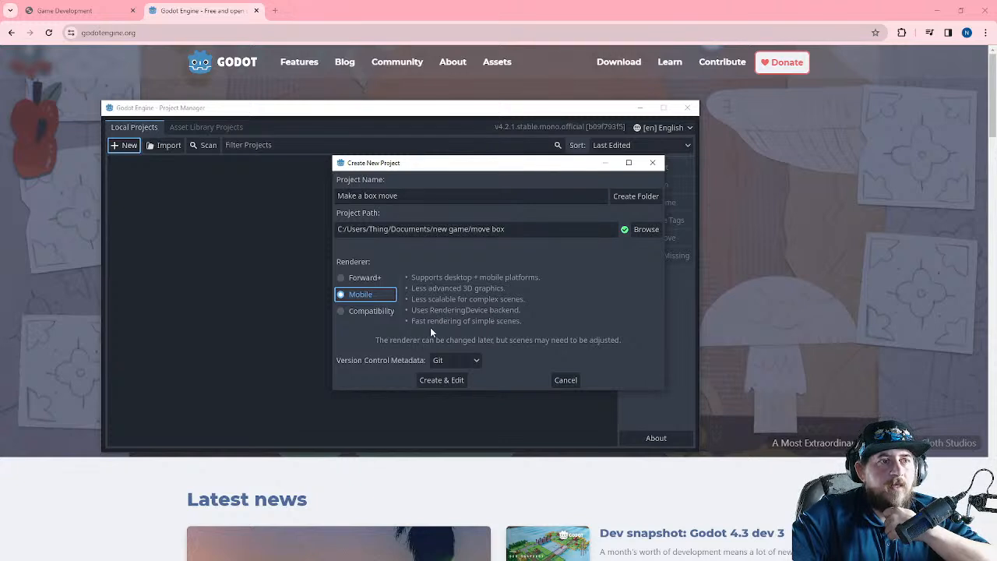
- Set the renderer to Compatibility and create the project, opening it for editing
left_click(369, 313)
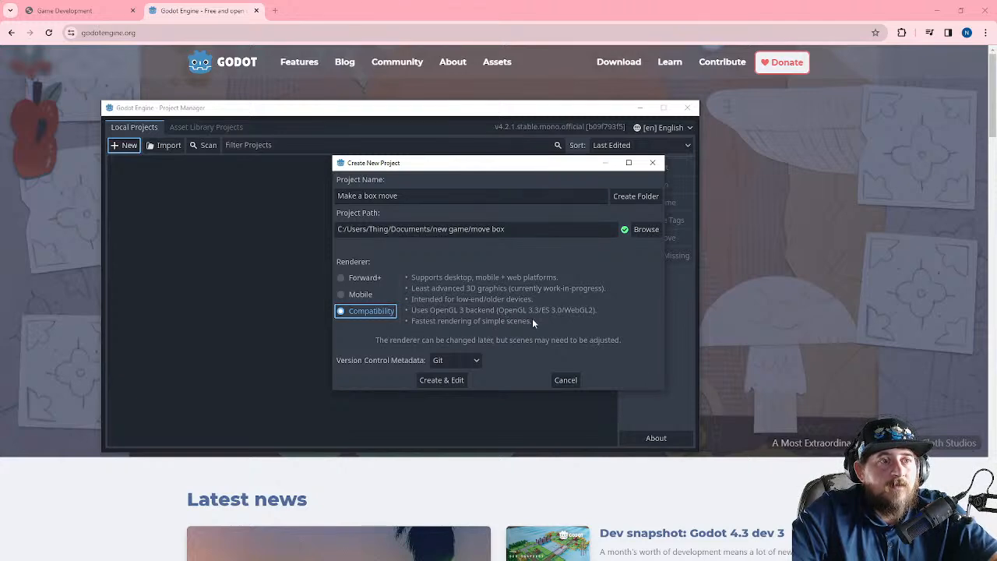
left_click(440, 381)
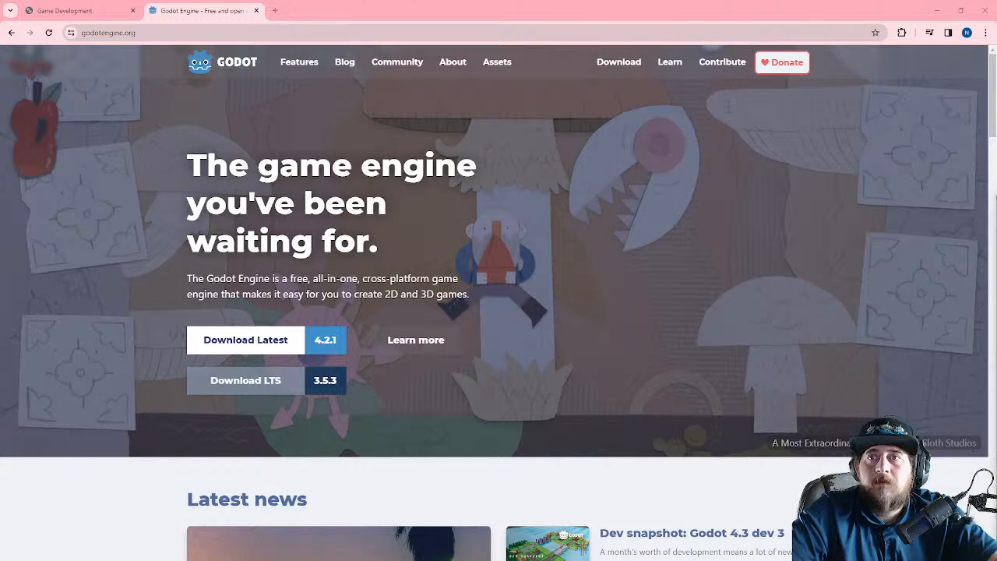
- Bring up the Godot editor with the new project and view its empty 2D and Script workspaces
left_click_drag(811, 560, 324, 1)
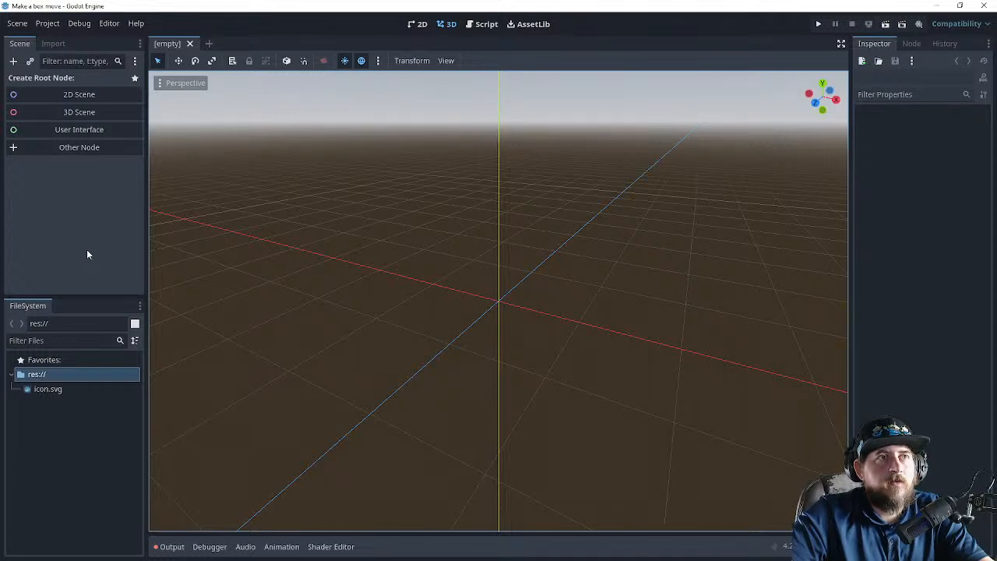
left_click(417, 24)
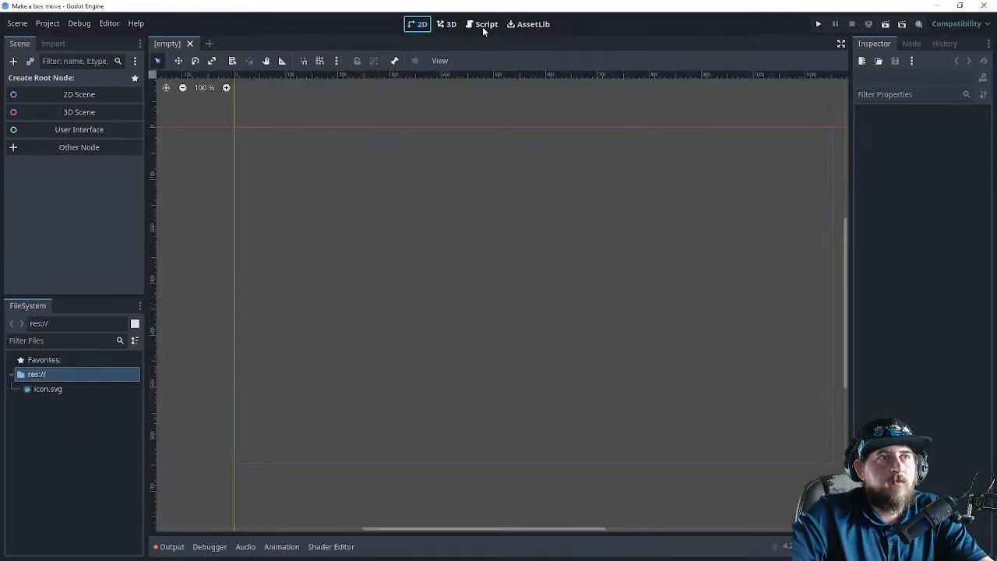
left_click(483, 25)
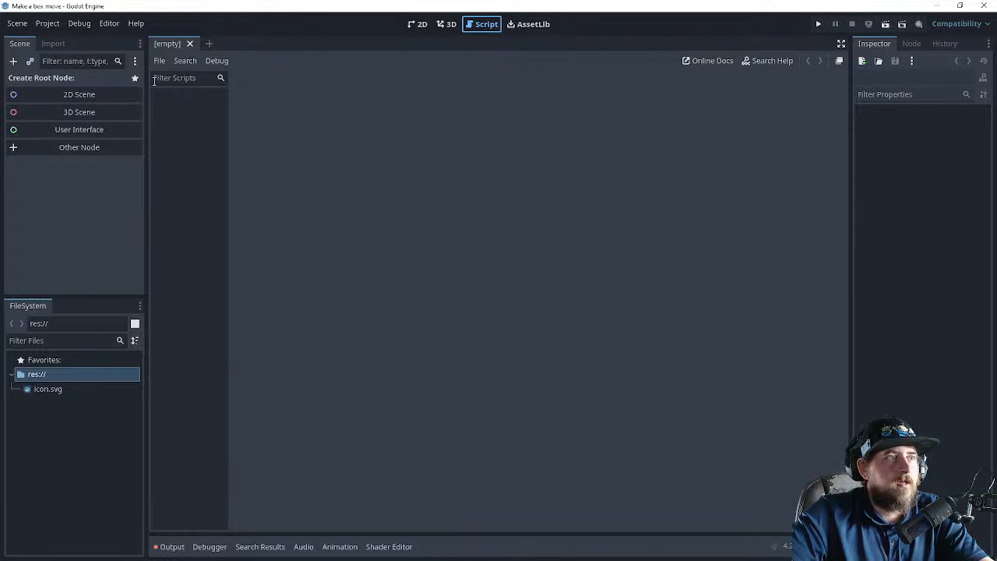
- Open Godot's online documentation from the editor and go to its Frequently asked questions page
left_click(137, 24)
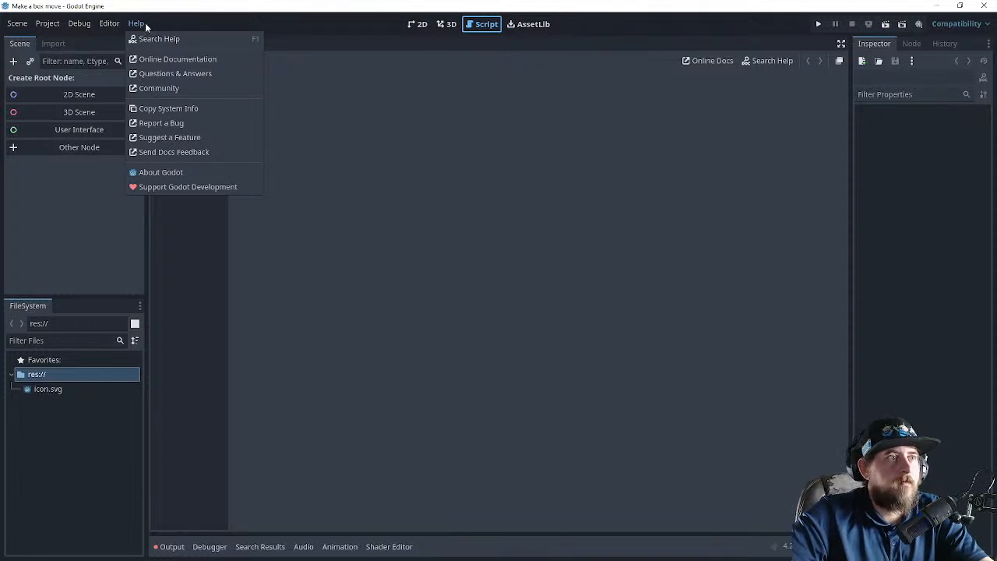
left_click(175, 61)
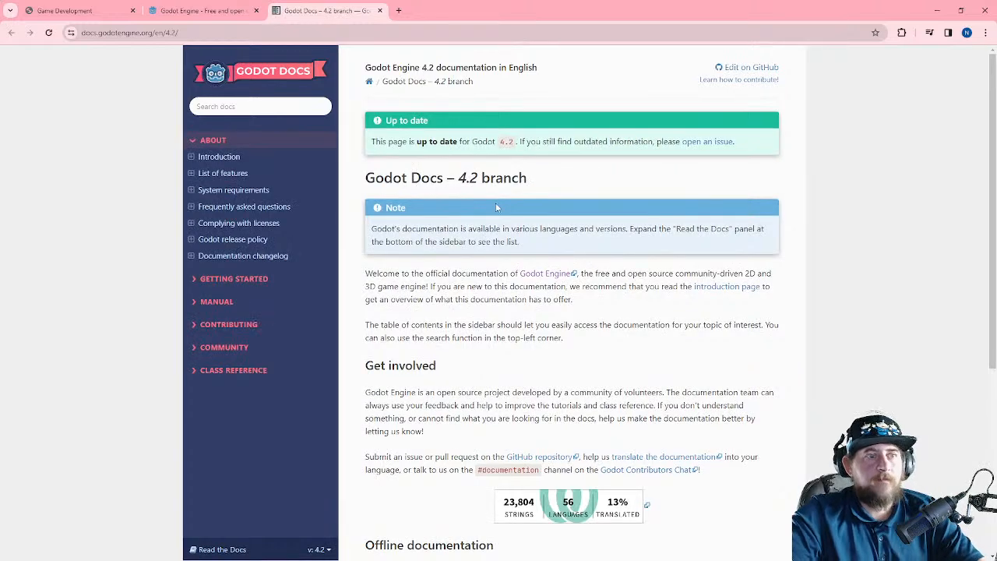
left_click(251, 206)
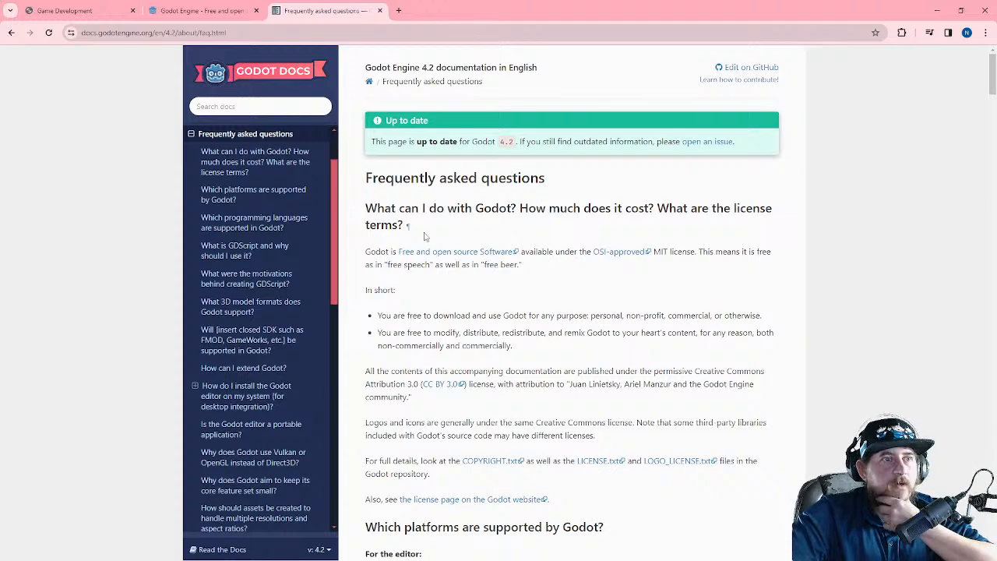
- Read through the FAQ entries on licensing, platforms, programming languages, GDScript, 3D formats, extensions, installation, rendering and multiple resolutions
scroll(658, 209, "down", 5)
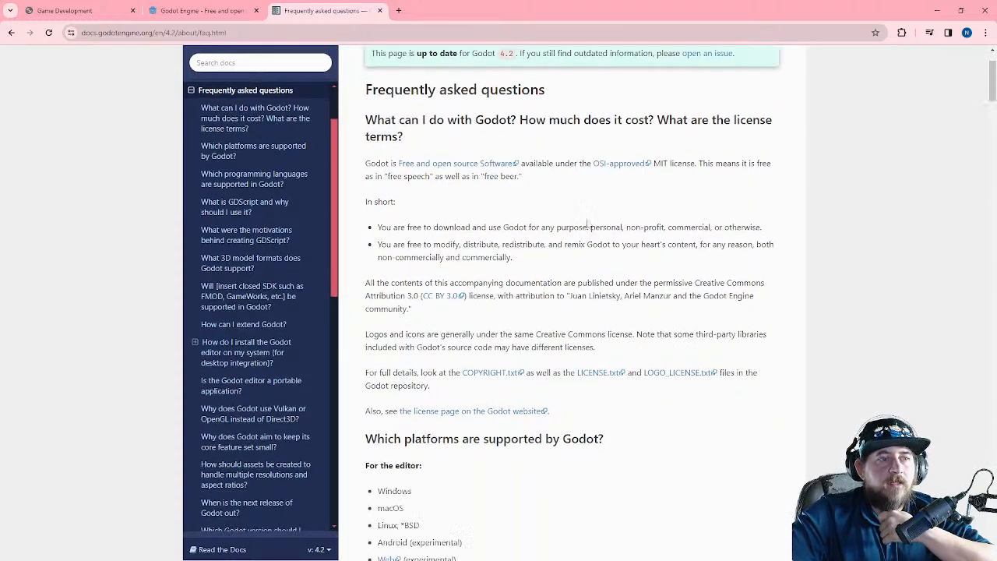
scroll(480, 111, "down", 6)
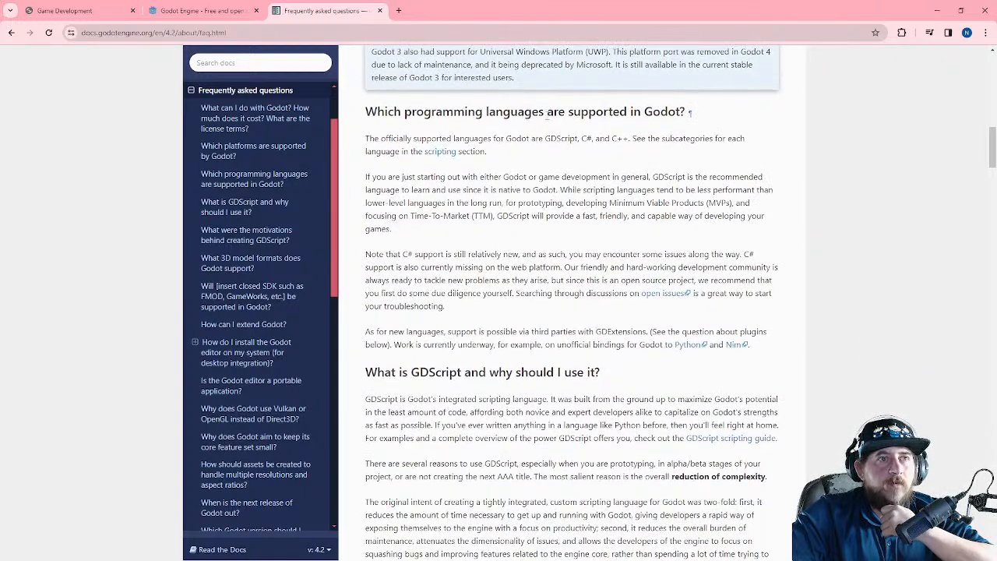
scroll(573, 116, "down", 3)
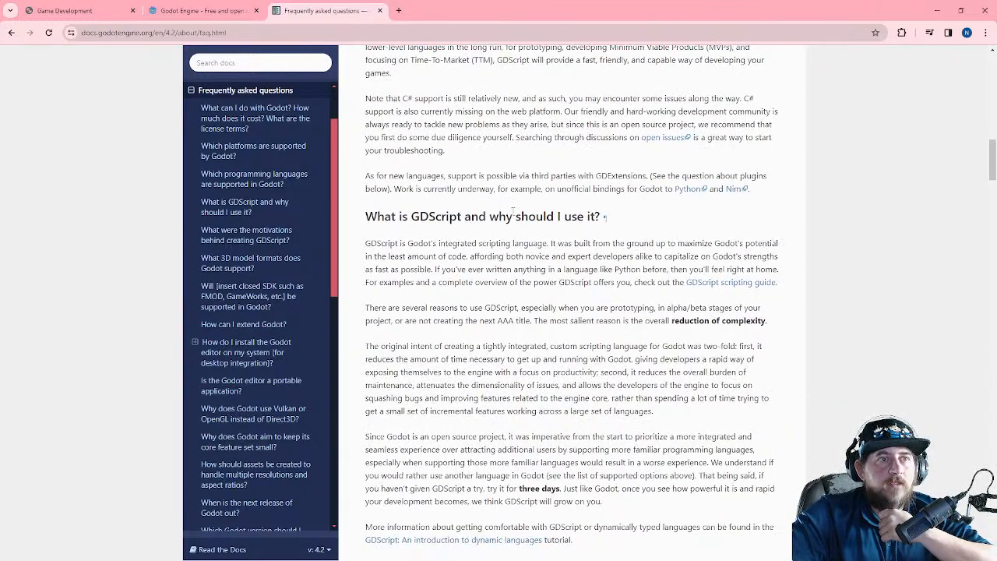
scroll(574, 197, "down", 1)
scroll(574, 199, "down", 3)
scroll(448, 154, "down", 2)
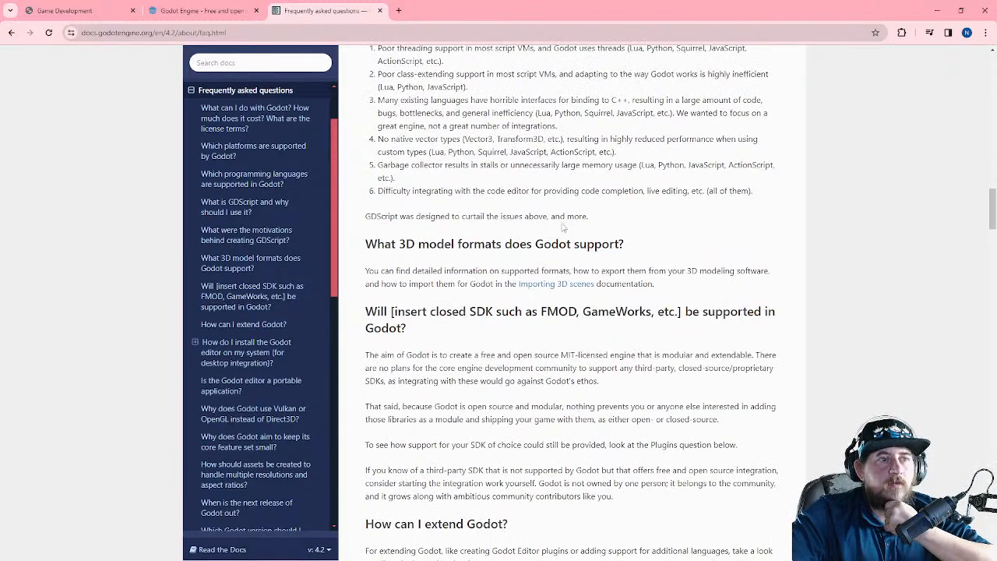
scroll(565, 229, "down", 2)
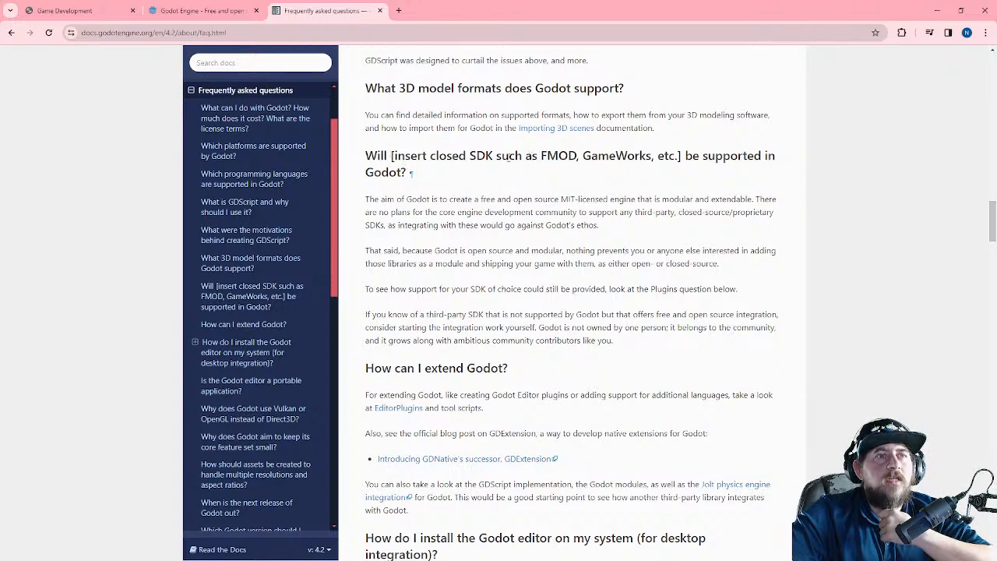
scroll(468, 167, "down", 1)
scroll(465, 162, "down", 1)
scroll(465, 160, "down", 1)
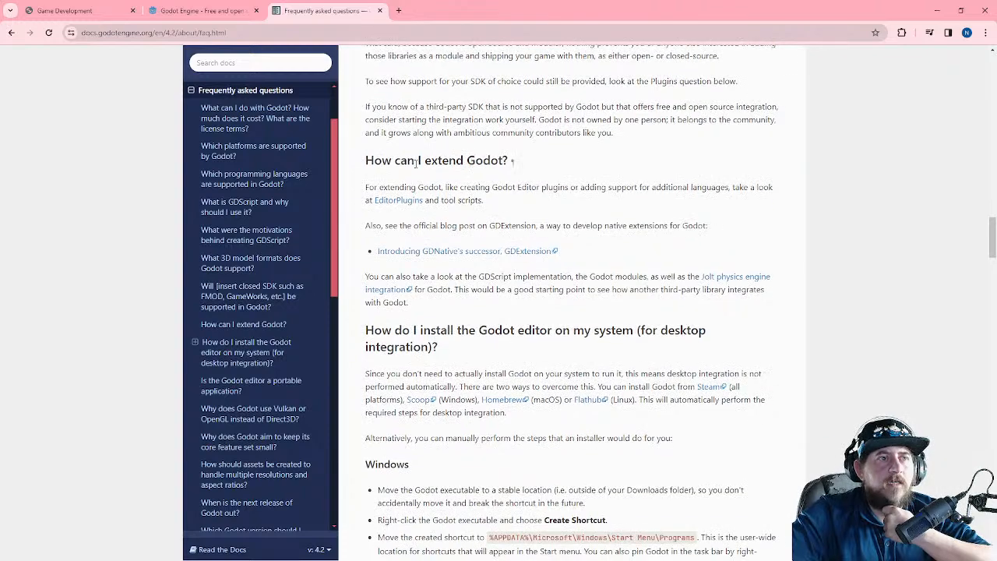
scroll(477, 156, "down", 2)
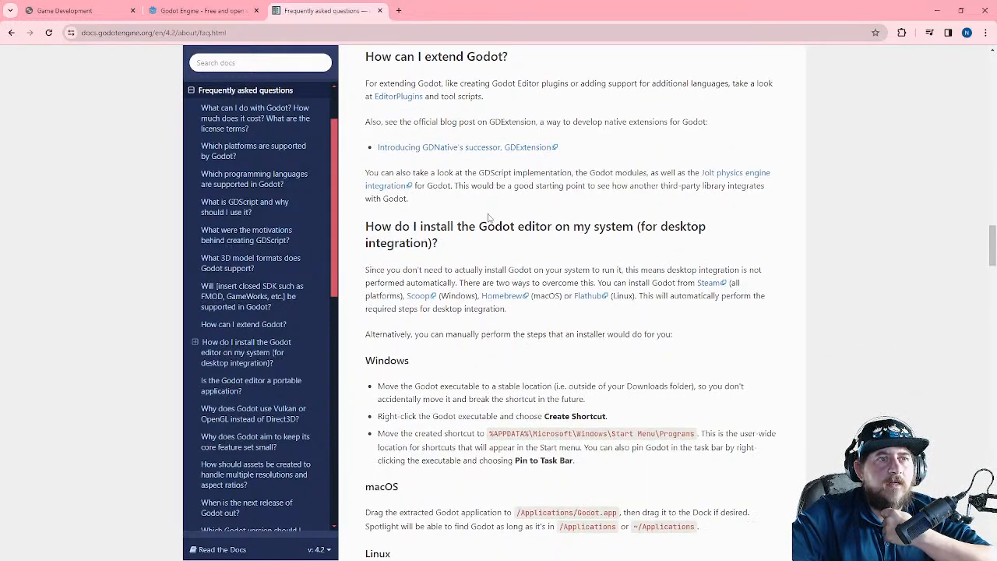
scroll(623, 187, "down", 3)
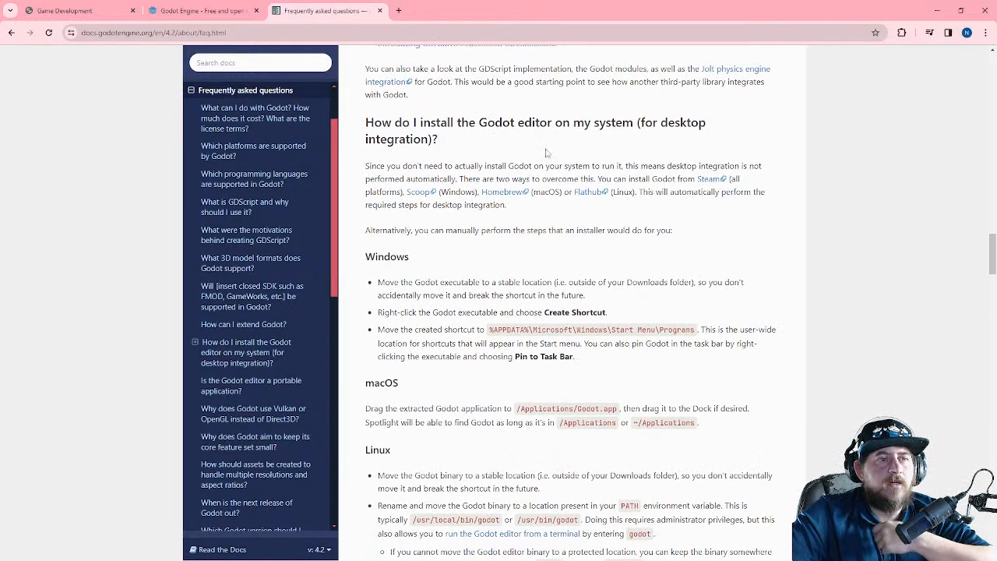
scroll(515, 190, "down", 2)
scroll(515, 190, "down", 4)
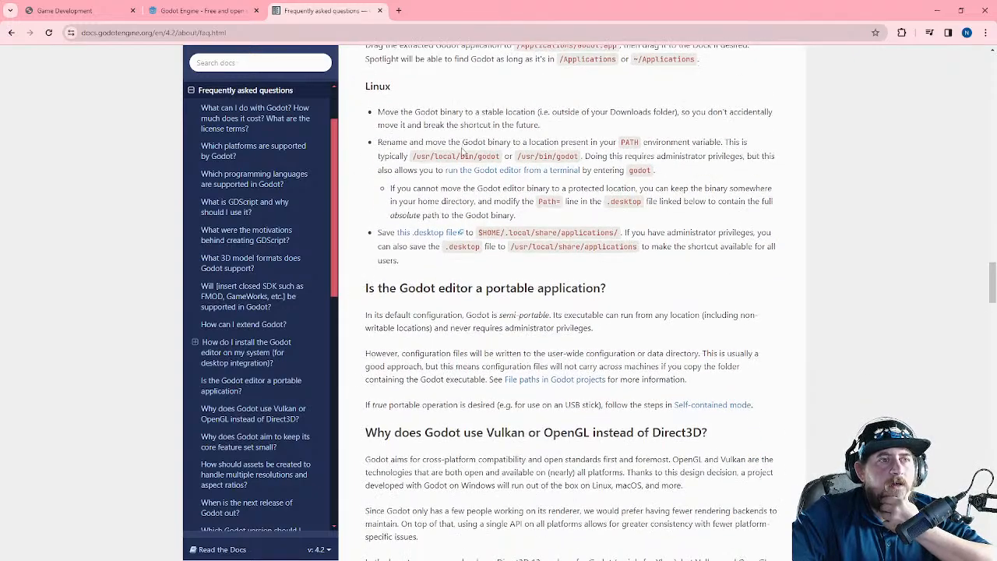
scroll(461, 152, "down", 2)
scroll(481, 199, "down", 5)
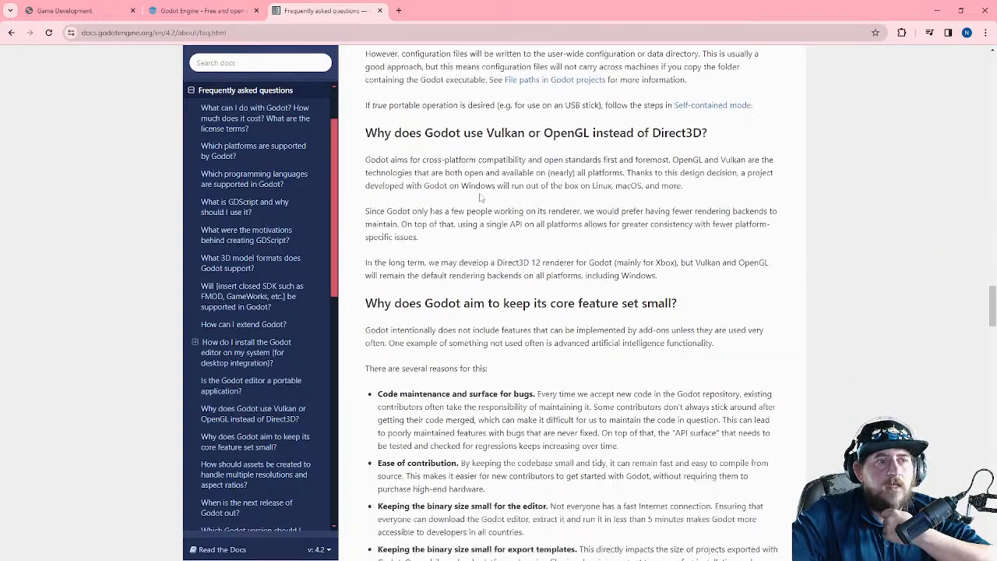
scroll(481, 197, "down", 12)
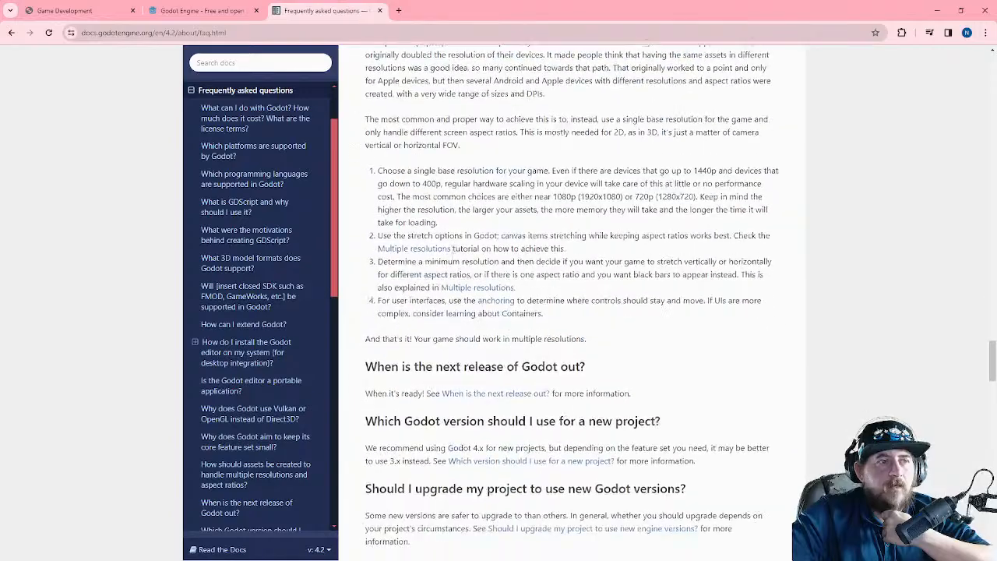
scroll(452, 257, "up", 20)
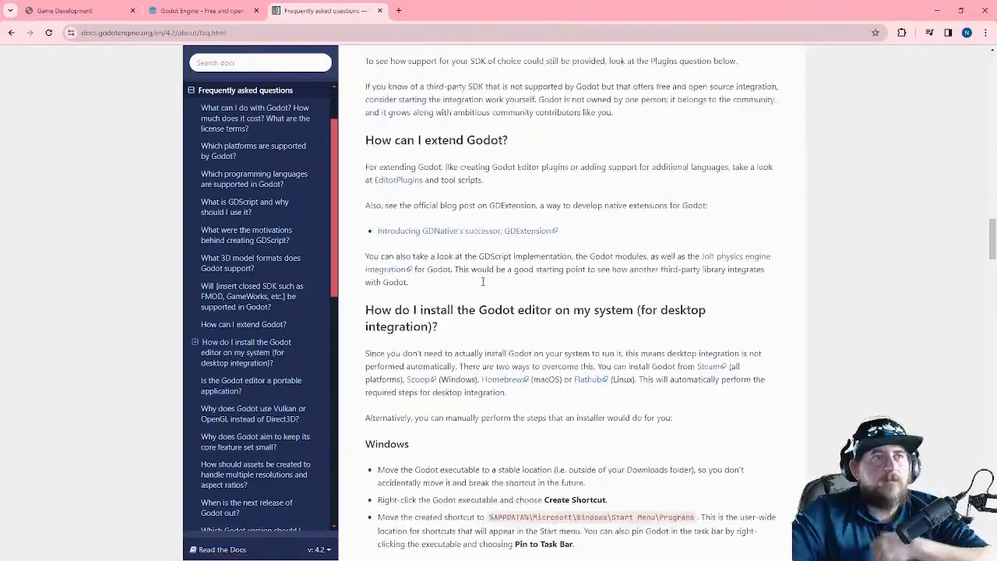
- Go to youtube.com in the current browser tab and search for "godot"
left_click(371, 33)
type("youtube.com")
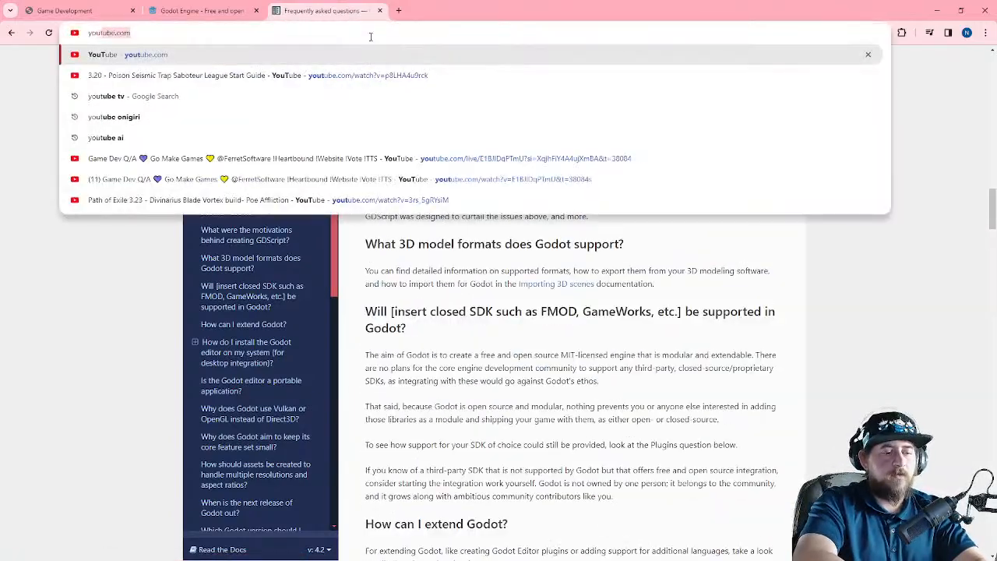
key("Return")
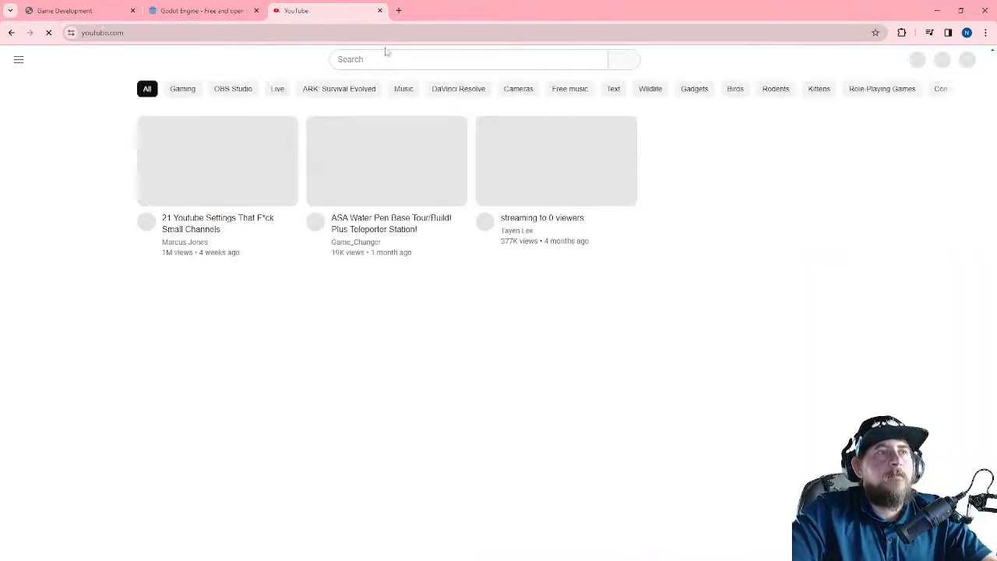
left_click(397, 59)
type("godot")
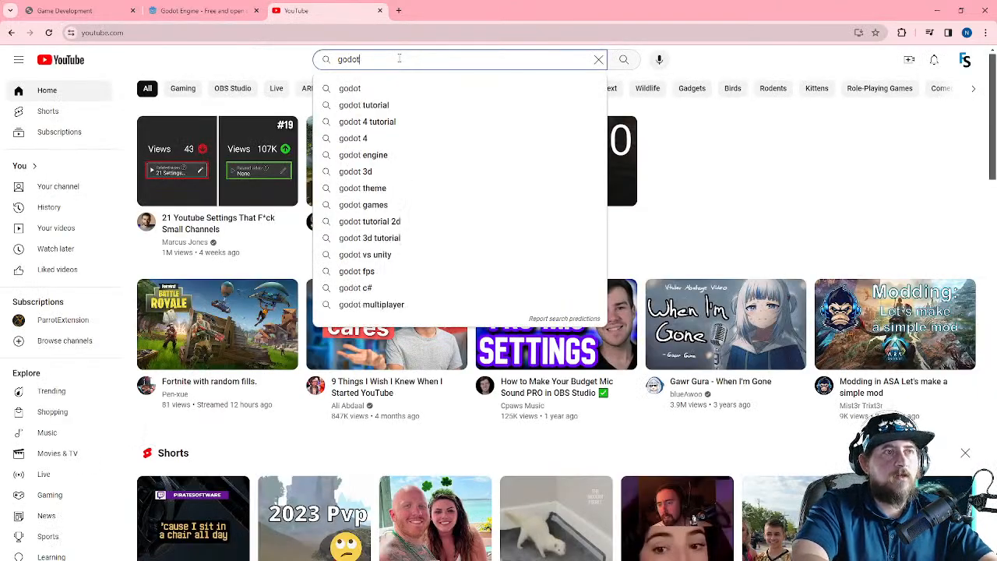
key("Return")
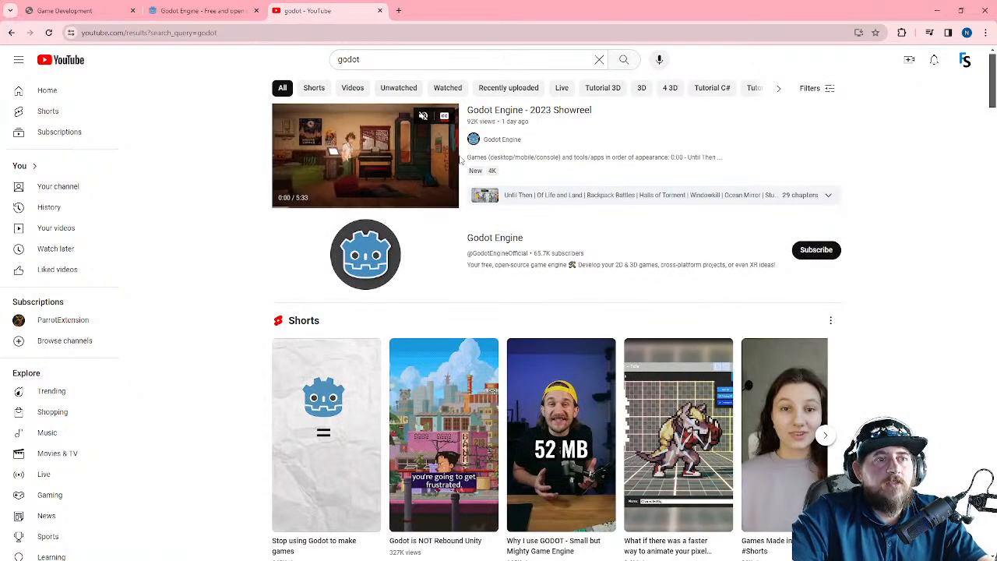
- Open the video "Godot Game Development – Crash Course for Beginners" and play its introduction with sound, pausing at 0:41
scroll(256, 181, "down", 5)
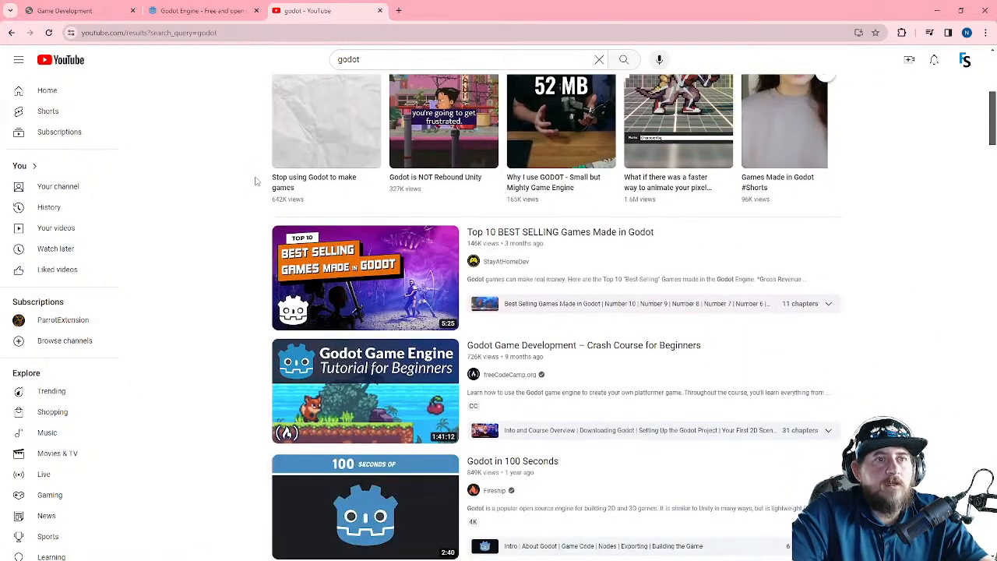
scroll(256, 181, "down", 2)
mouse_move(563, 247)
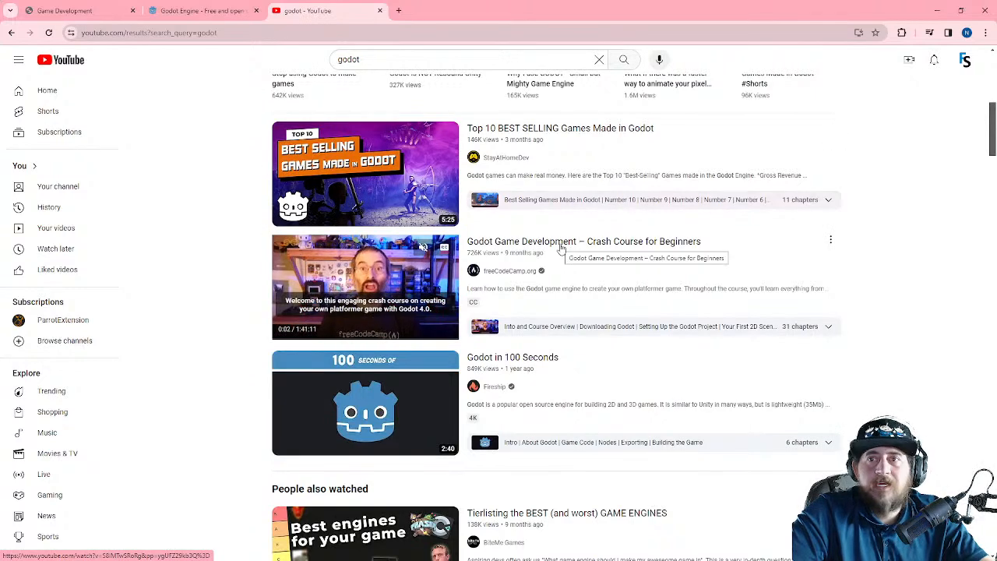
left_click(561, 248)
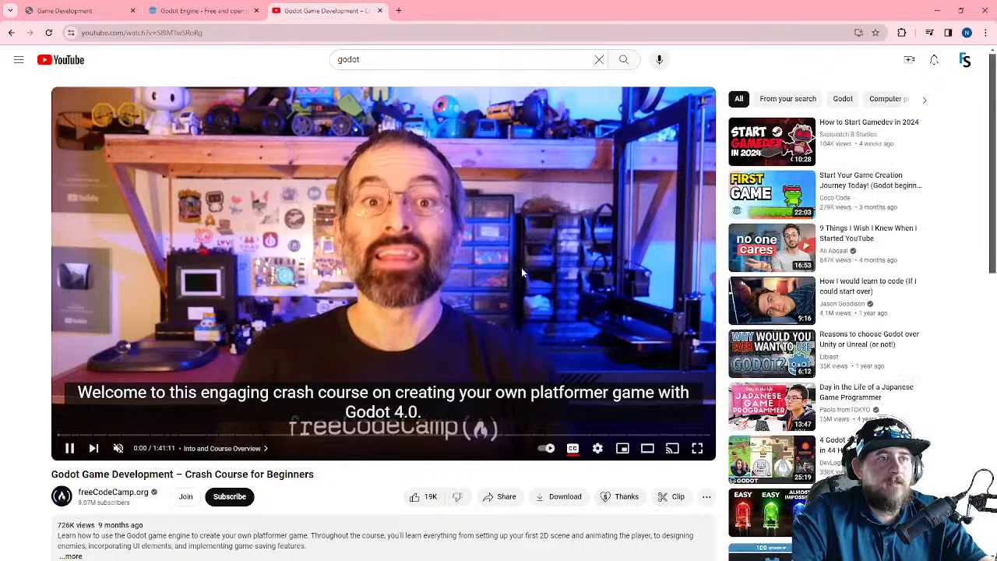
left_click(119, 450)
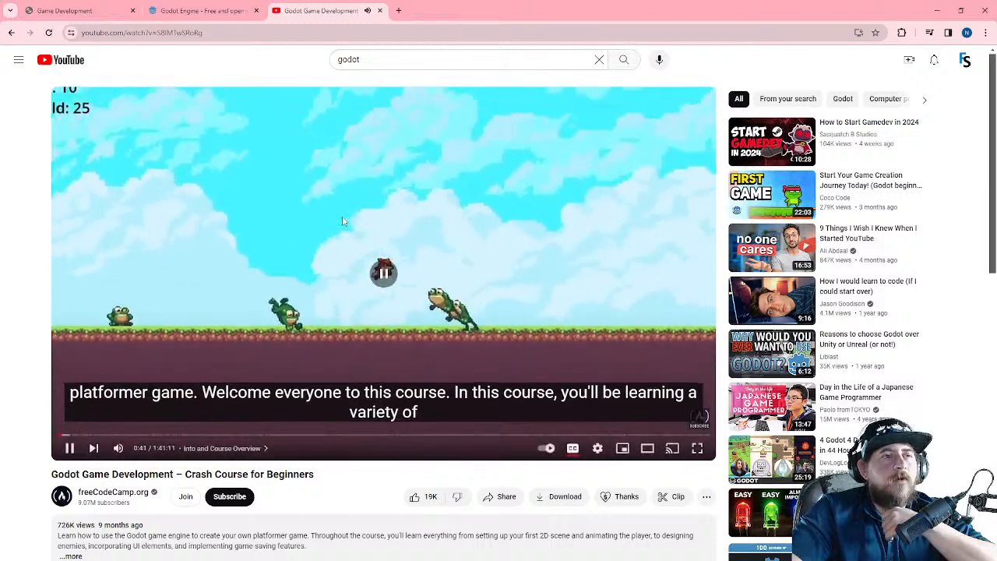
left_click(342, 222)
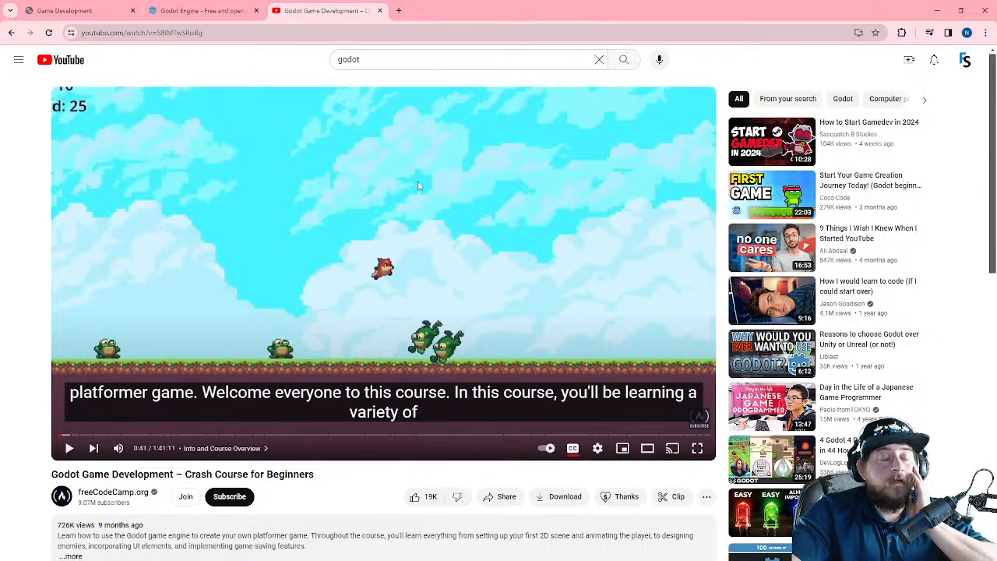
- Check the latest Godot version on the Godot website, and step through the paused crash course between 0:21 and 0:41
left_click(212, 8)
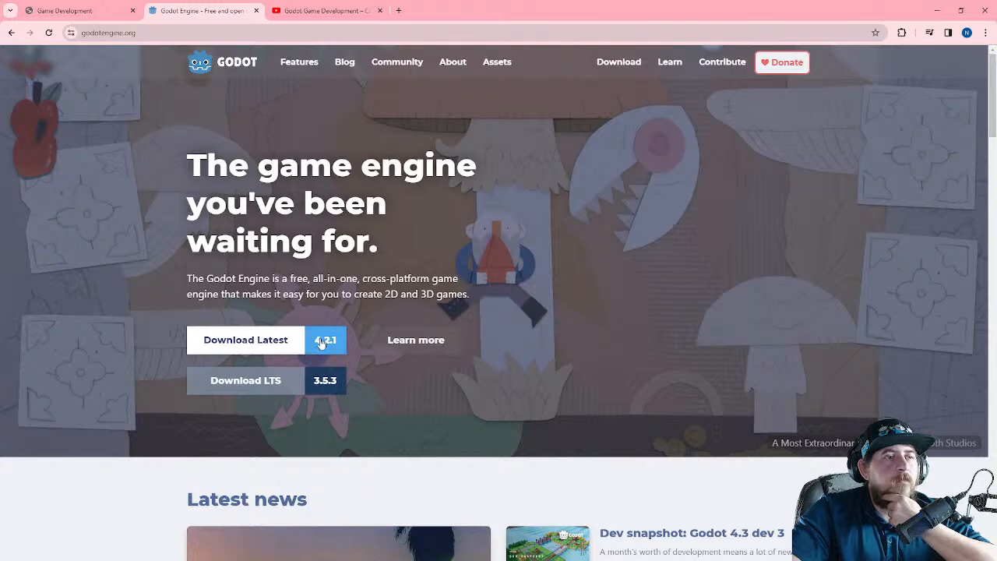
left_click(322, 9)
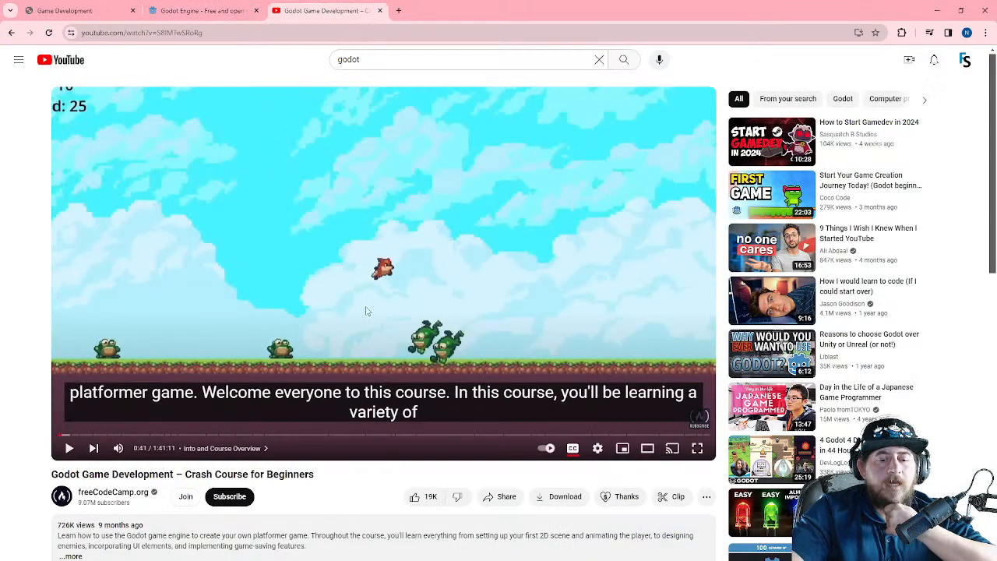
key("j")
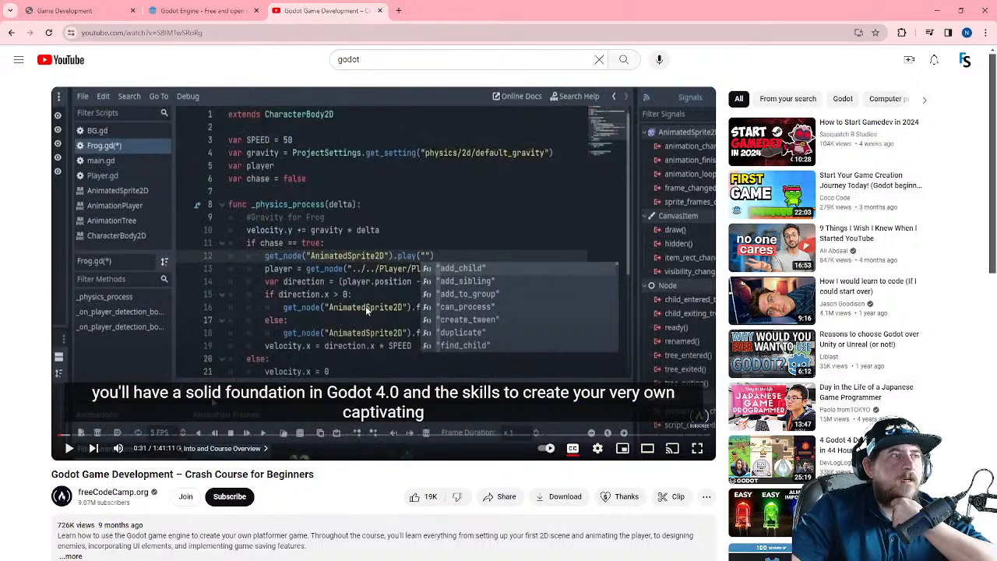
key("Left")
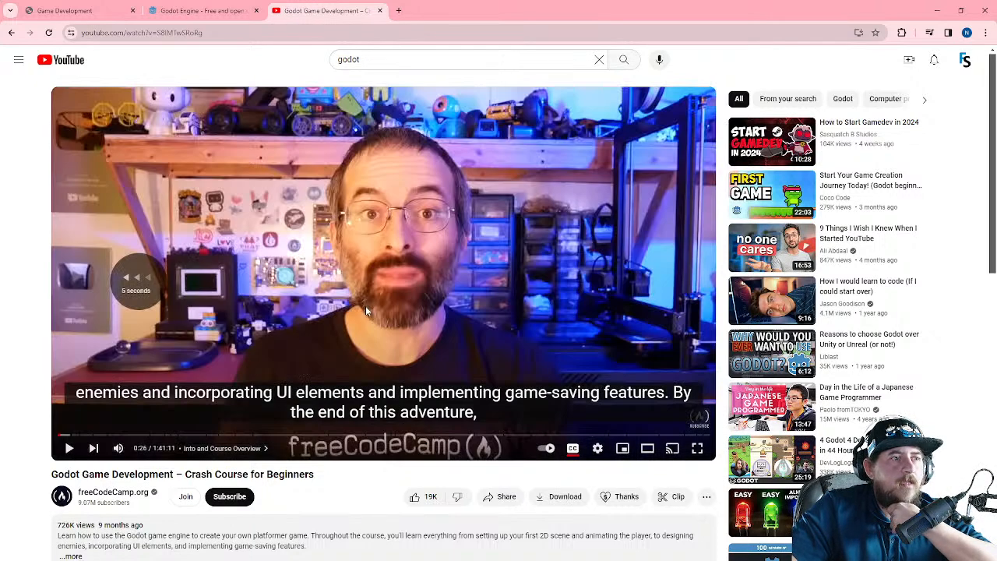
key("Right")
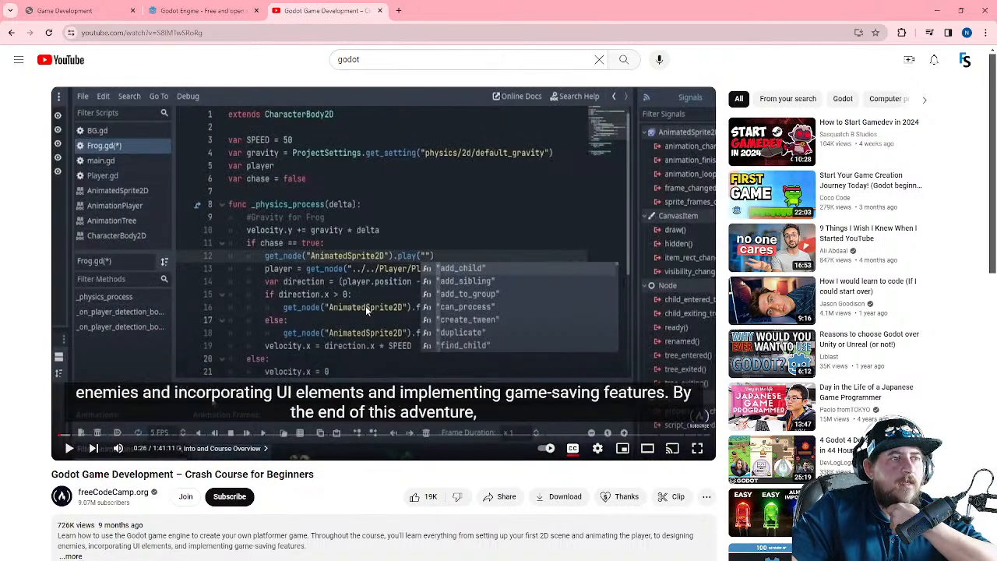
key("Left")
key("Left")
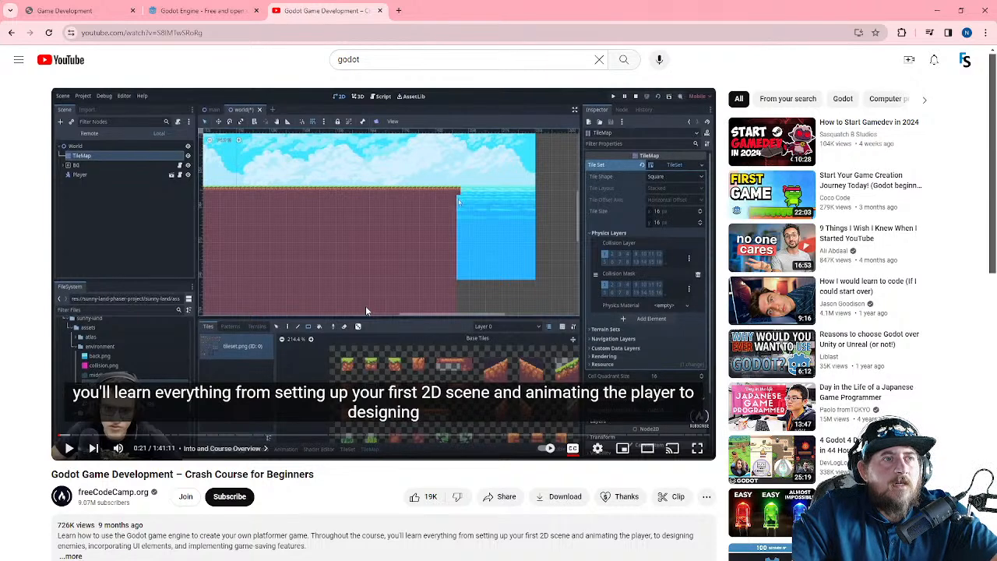
key("Right")
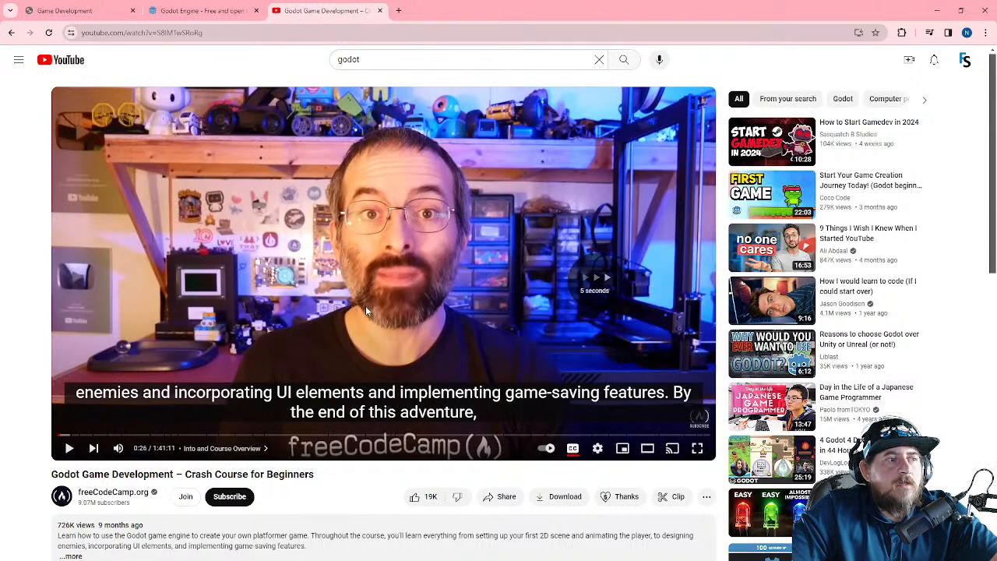
key("Right")
key("Right")
key("Right")
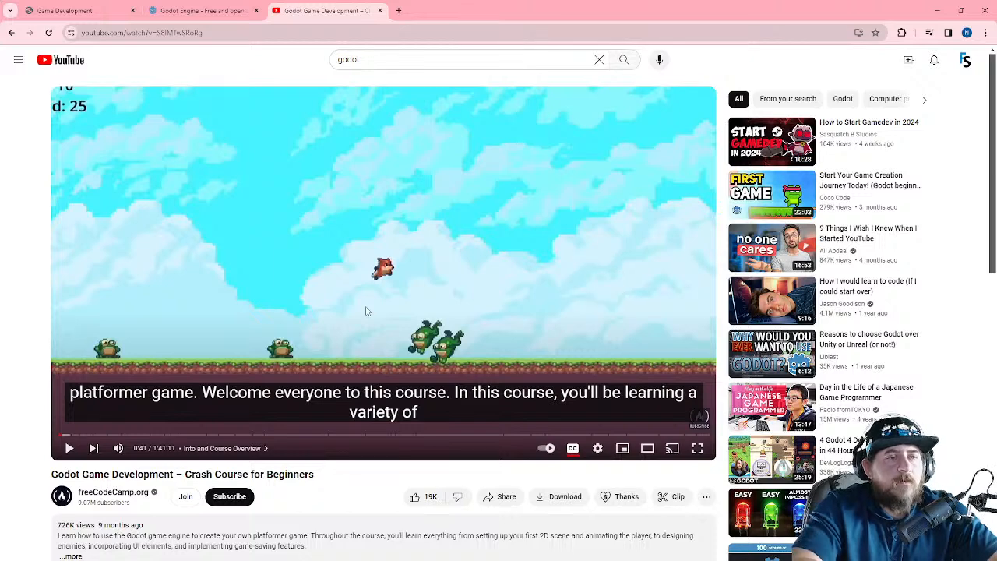
- Resume the crash course, skip ahead to the part on setting up the Godot project, and show the video full screen
key("space")
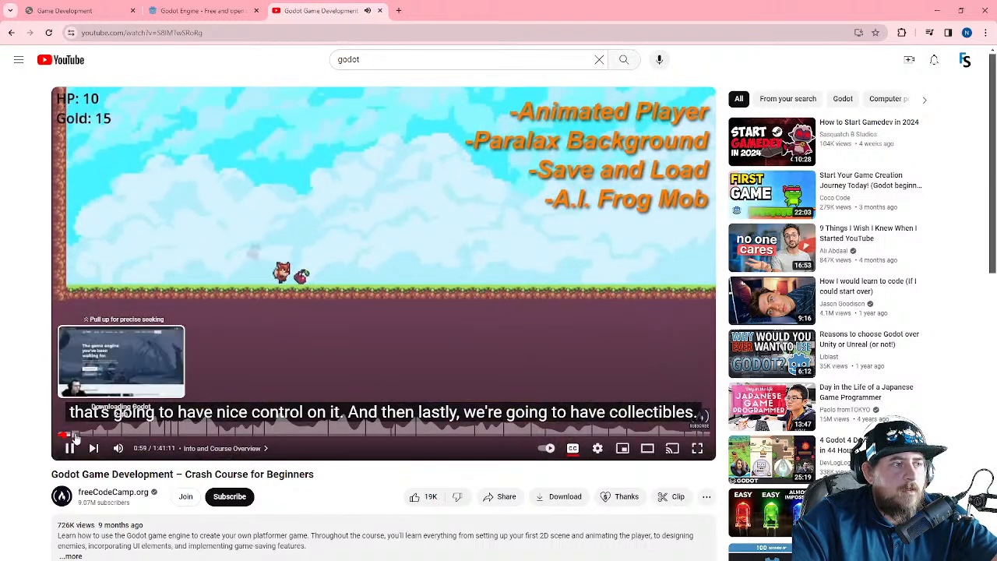
left_click(81, 437)
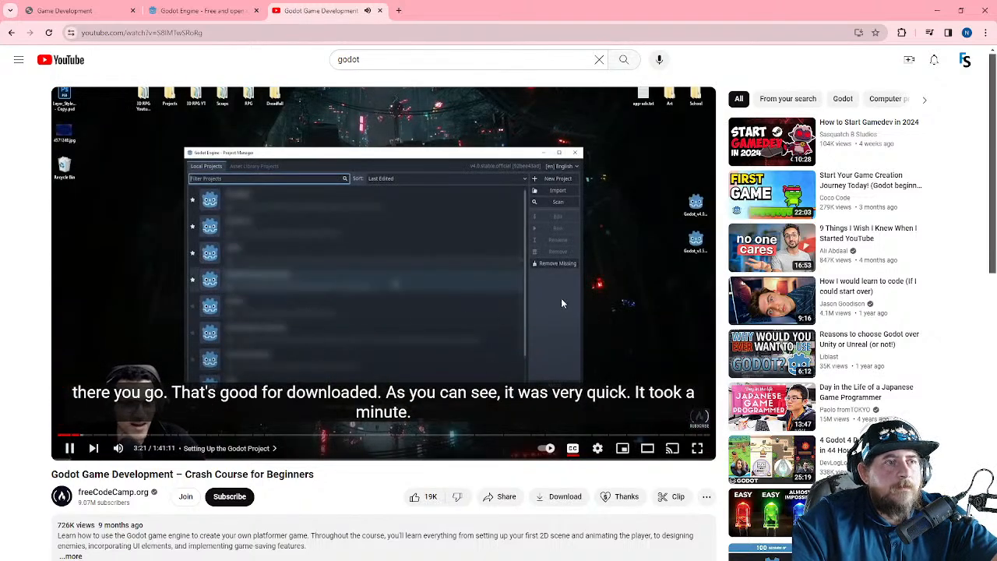
left_click(697, 449)
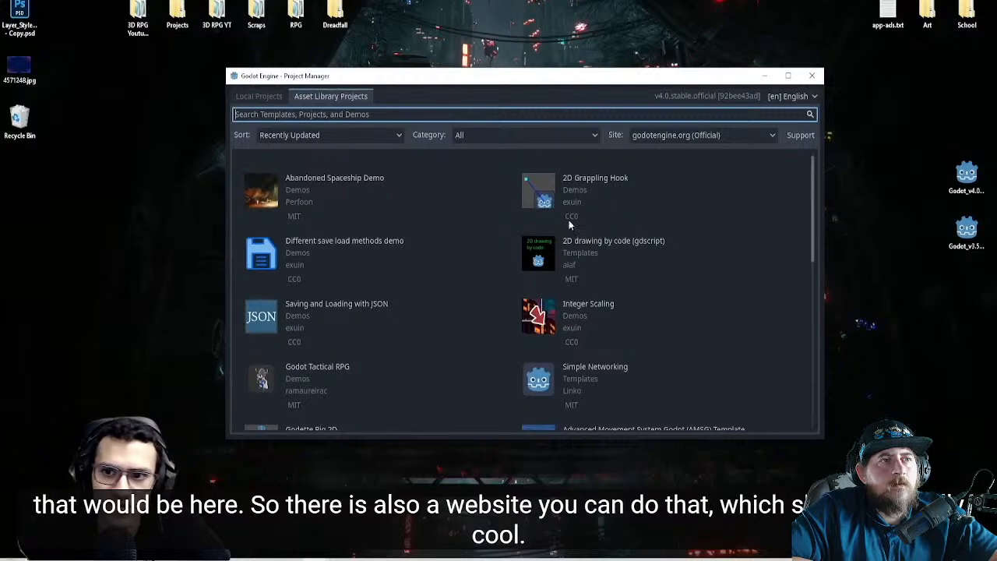
- Start a new project from the local projects list and choose the Desktop folder under OneDrive as its path
left_click(284, 97)
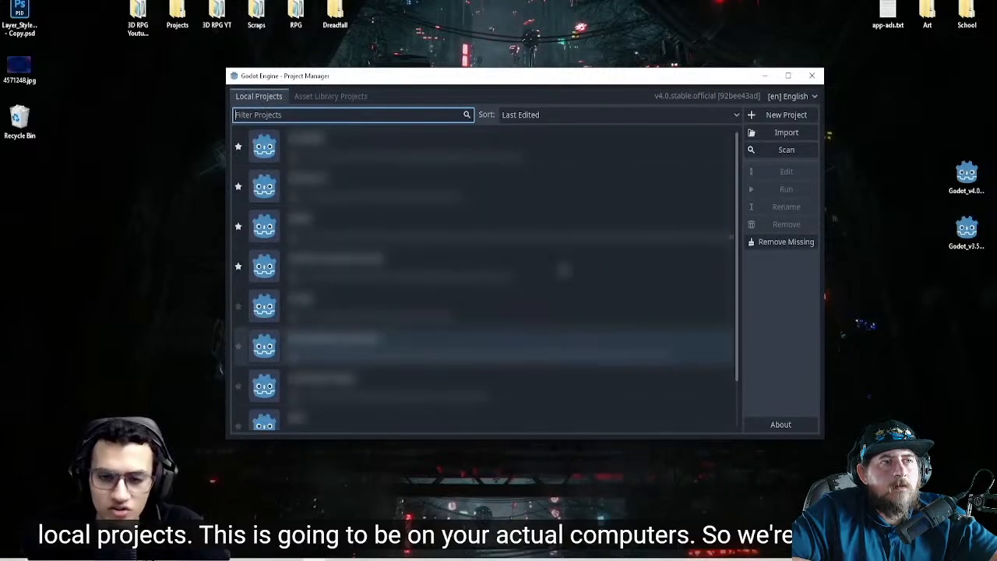
left_click(797, 119)
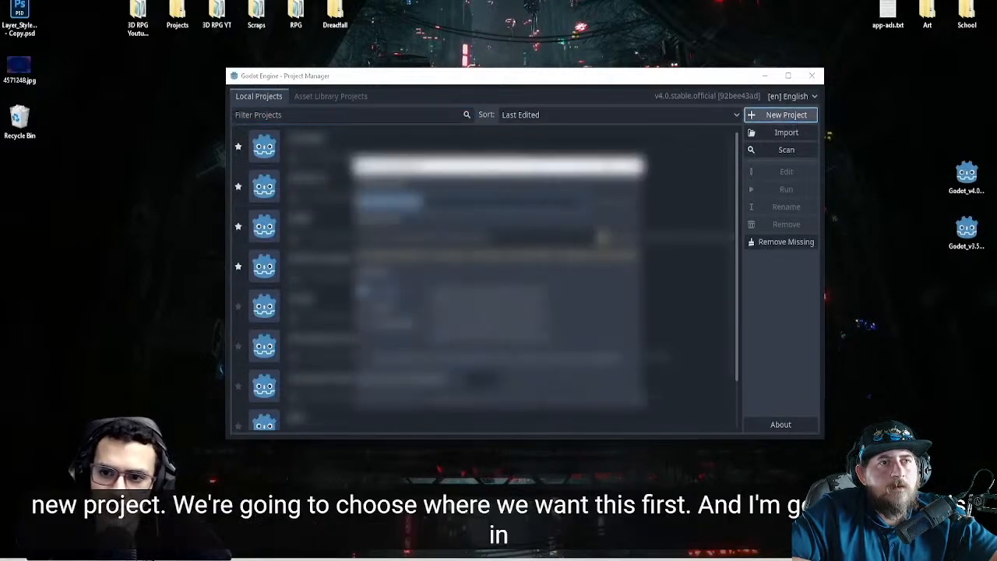
left_click(625, 238)
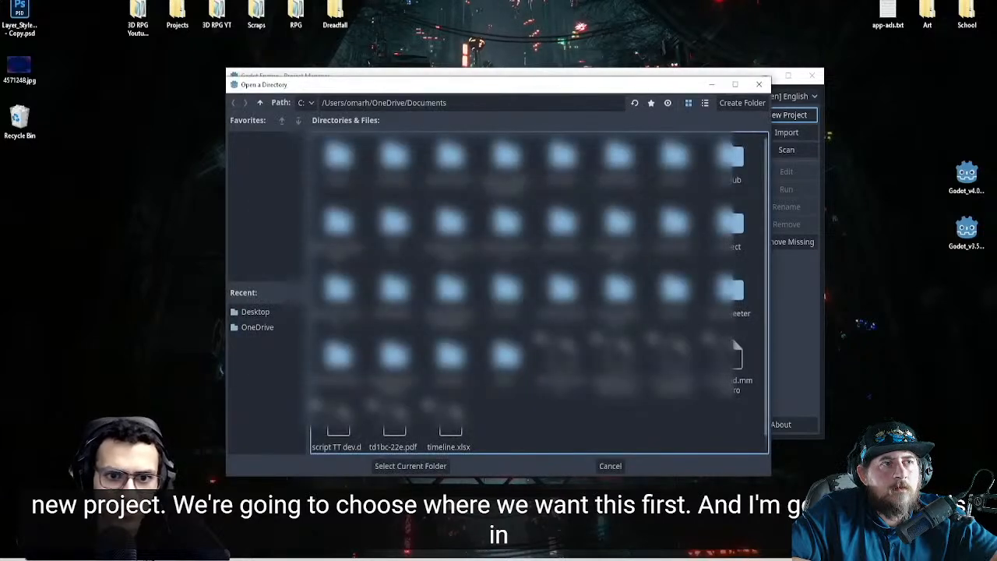
left_click(260, 103)
double_click(395, 159)
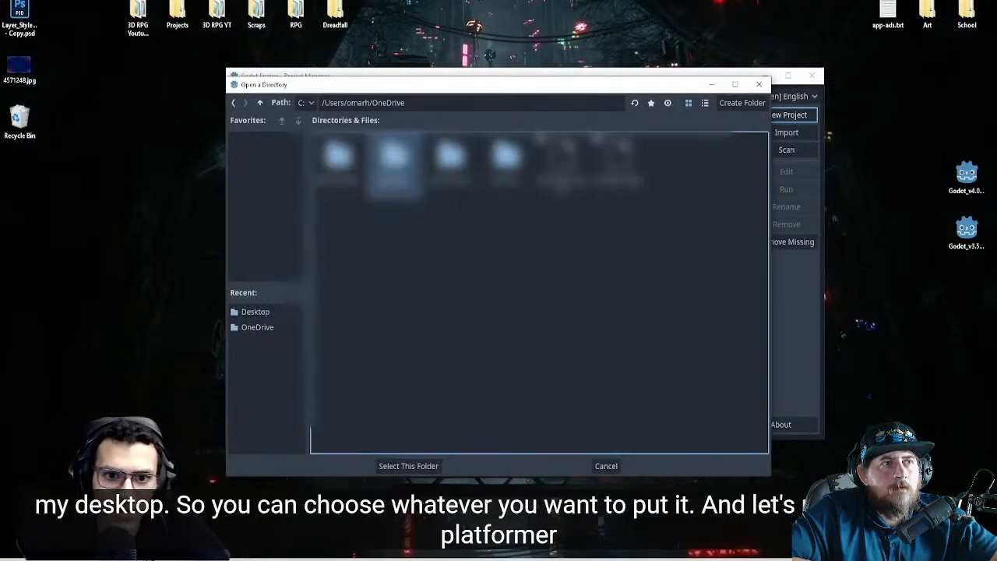
left_click(421, 465)
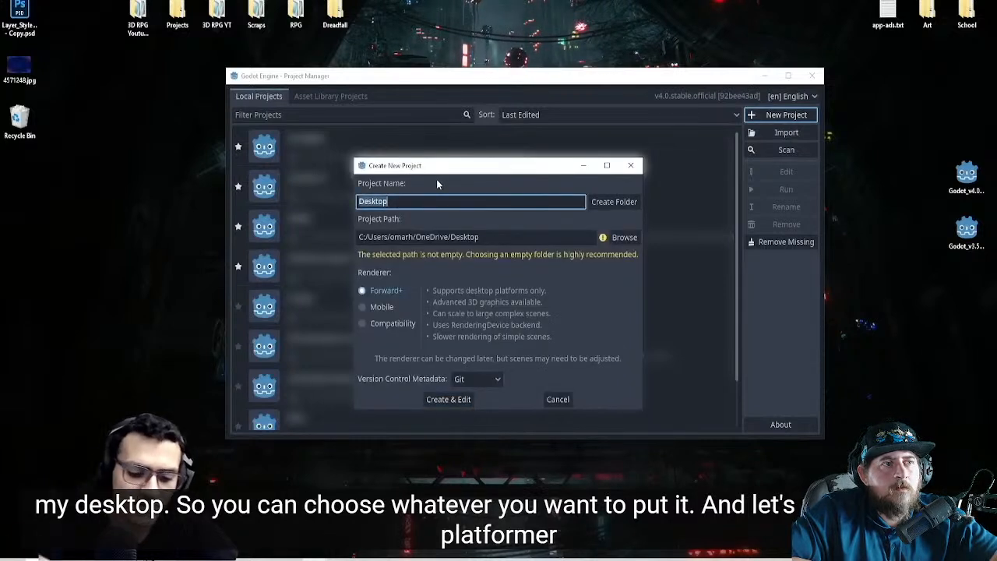
- Name the project "New Platformer Game" and create its folder
type("New Platf")
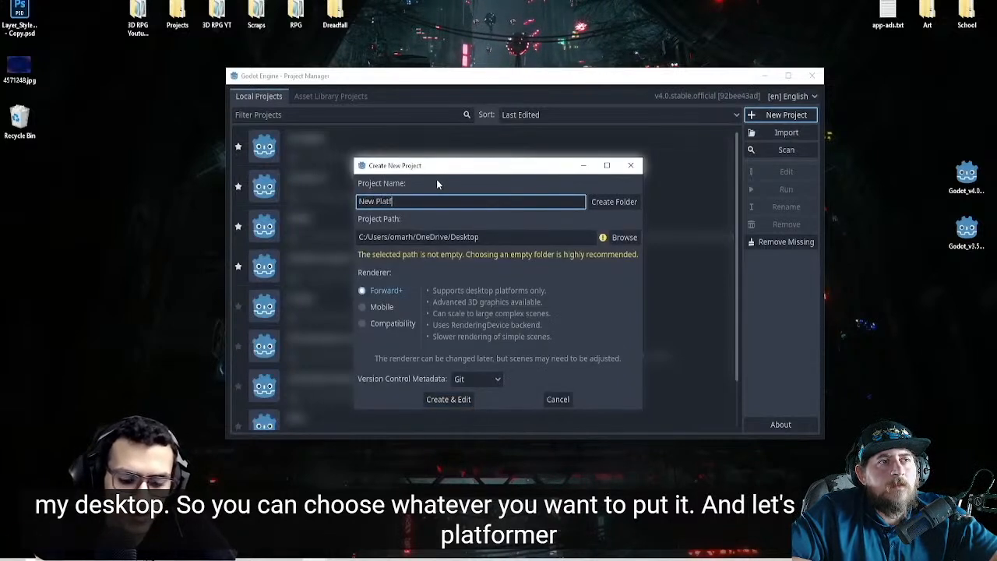
type("ormer Game")
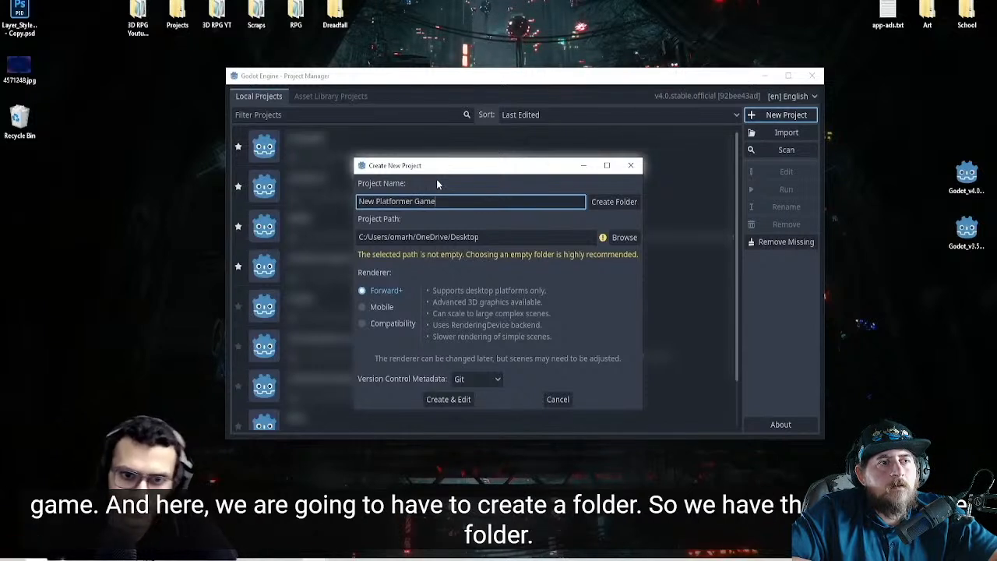
left_click(614, 201)
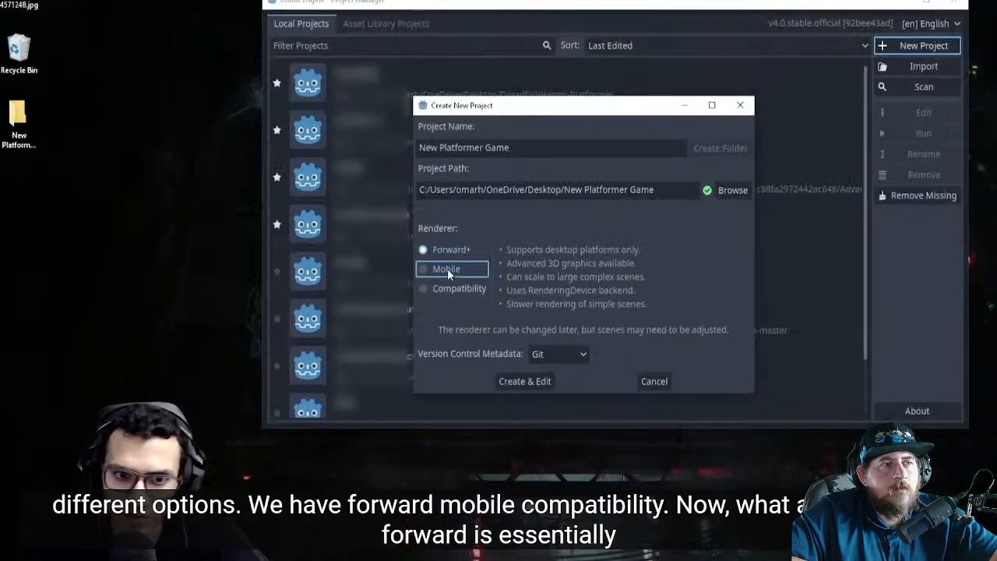
- Compare the Mobile, Compatibility and Forward+ renderer options, and return the video to full screen
left_click(382, 304)
left_click(394, 320)
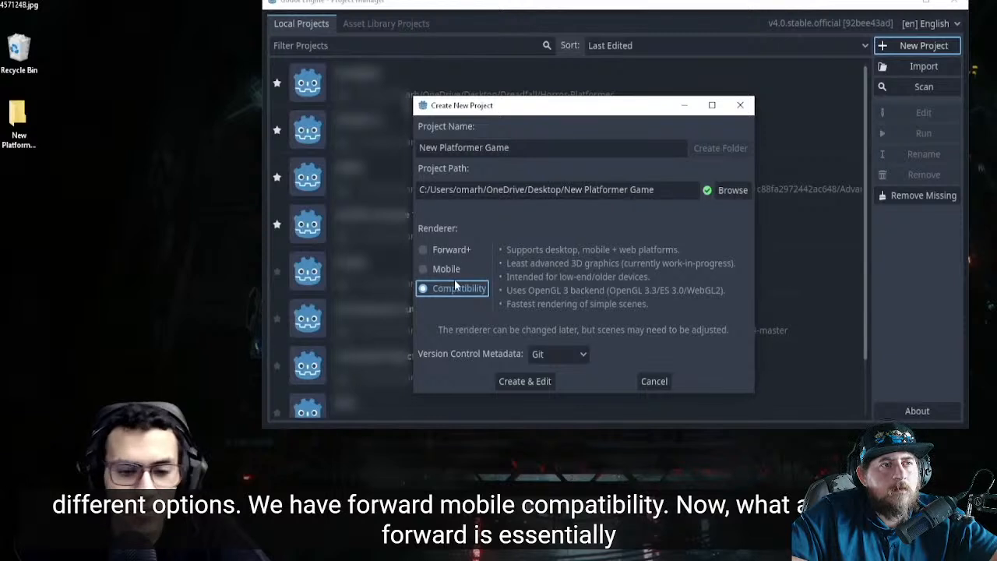
left_click(458, 251)
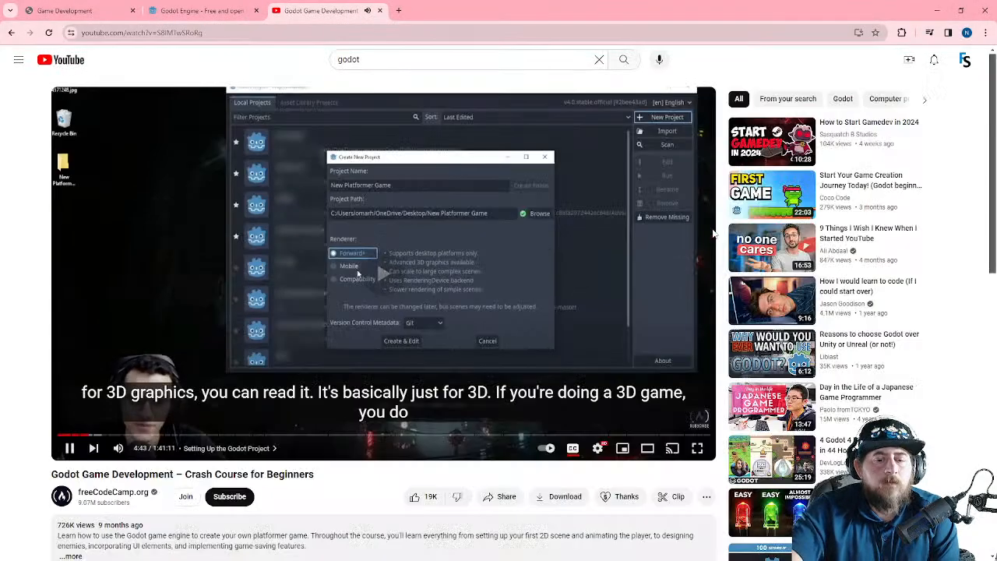
left_click(697, 448)
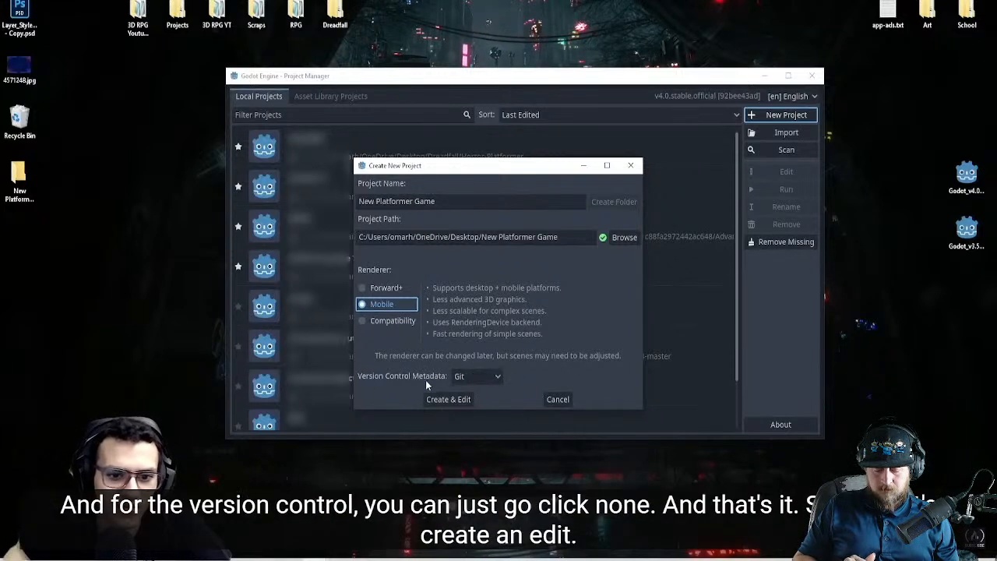
- Set the version control metadata to None, and create the project and open it for editing
left_click(479, 379)
left_click(464, 393)
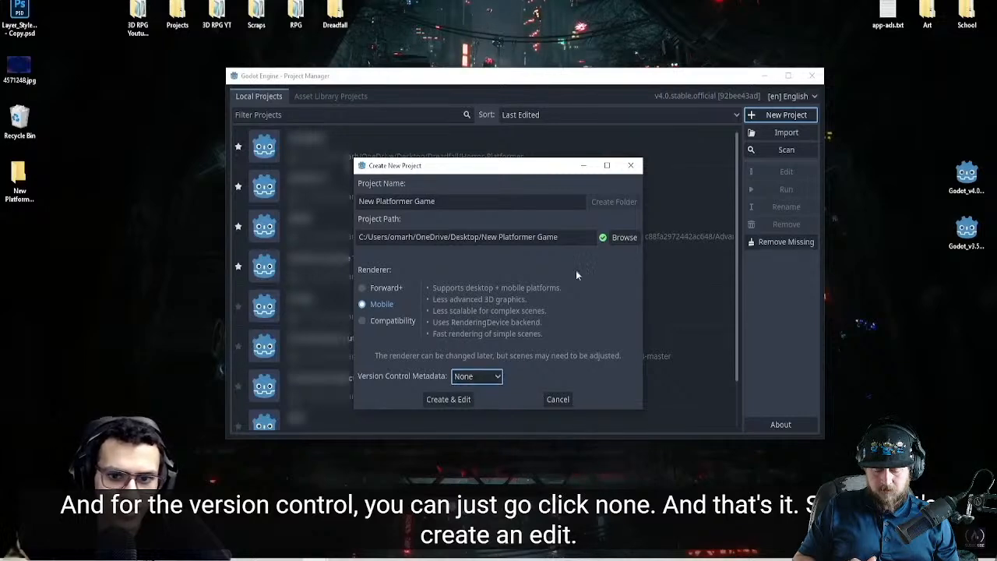
left_click(447, 400)
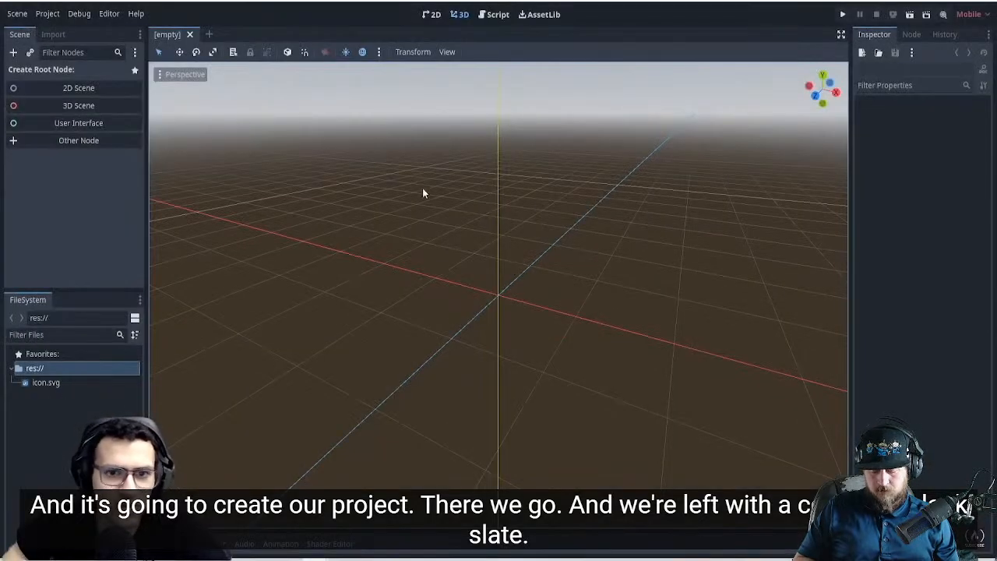
- Compare the empty 2D and 3D workspaces, orbiting the 3D view to examine its coloured axes
left_click(431, 14)
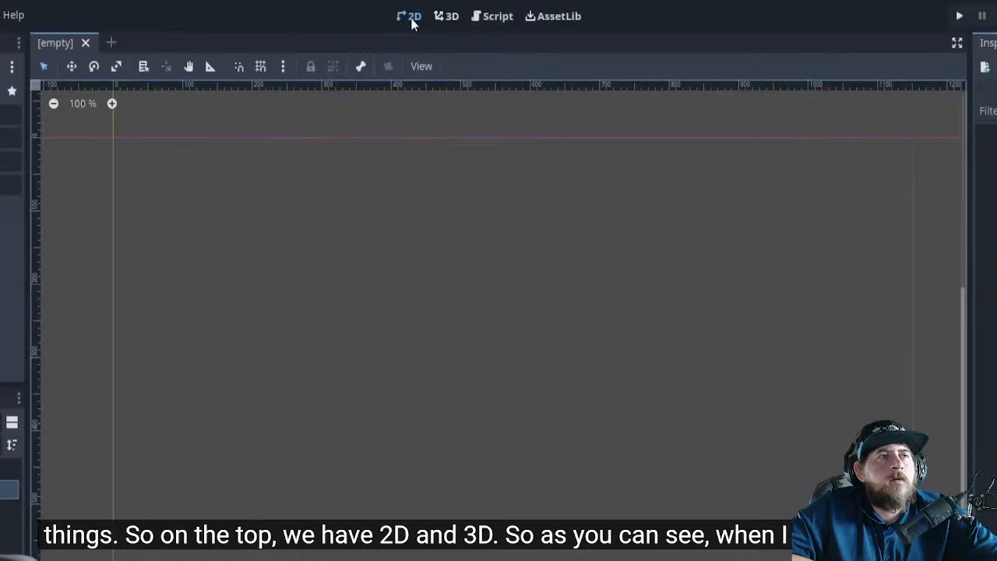
left_click(413, 21)
left_click(448, 17)
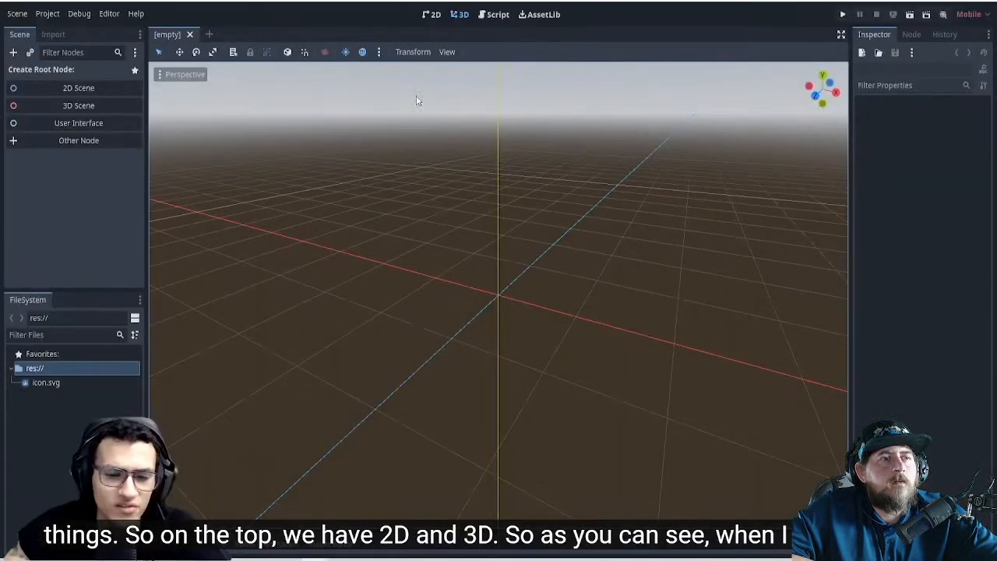
middle_click_drag(482, 353, 577, 320)
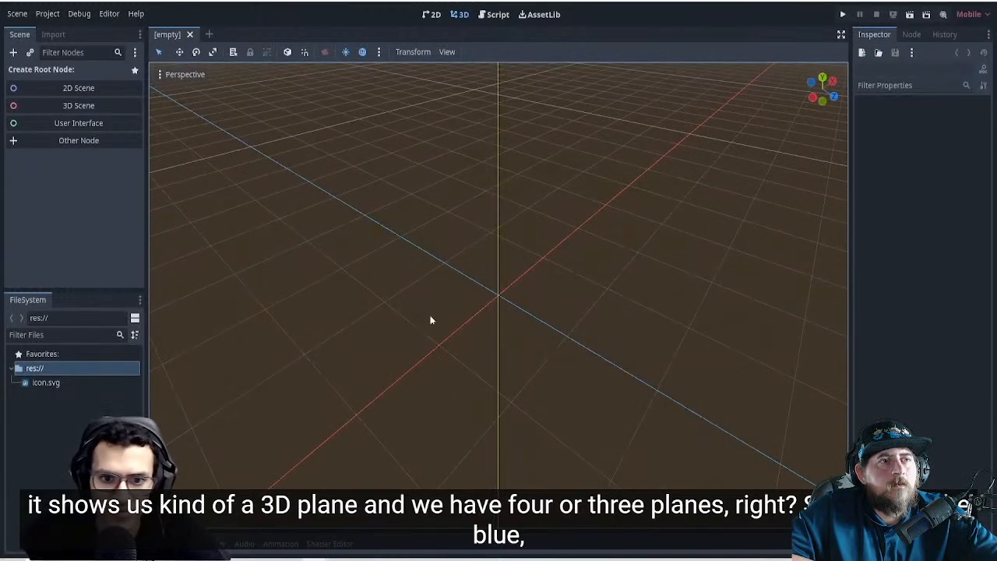
middle_click_drag(551, 285, 553, 280)
middle_click_drag(510, 314, 458, 198)
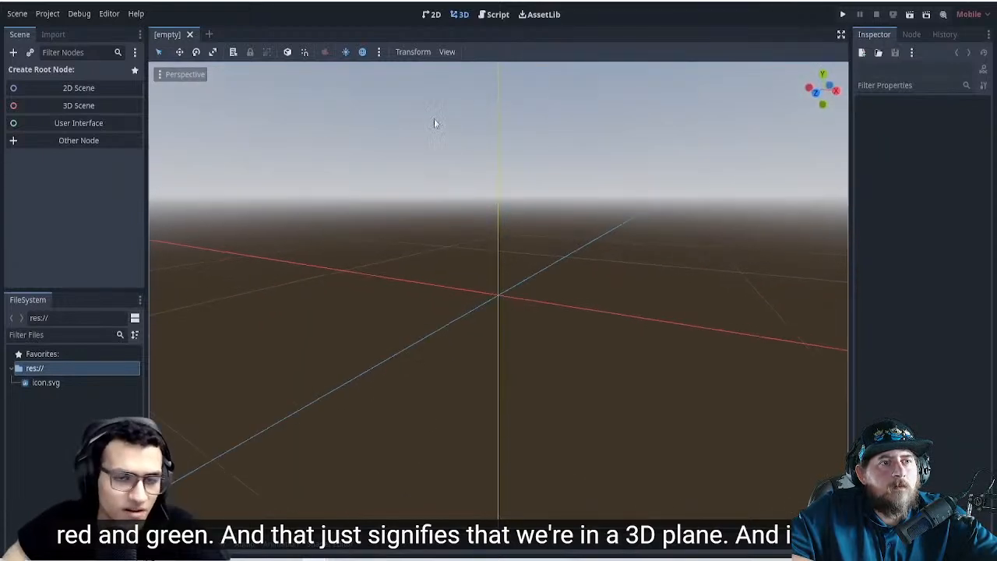
left_click(433, 14)
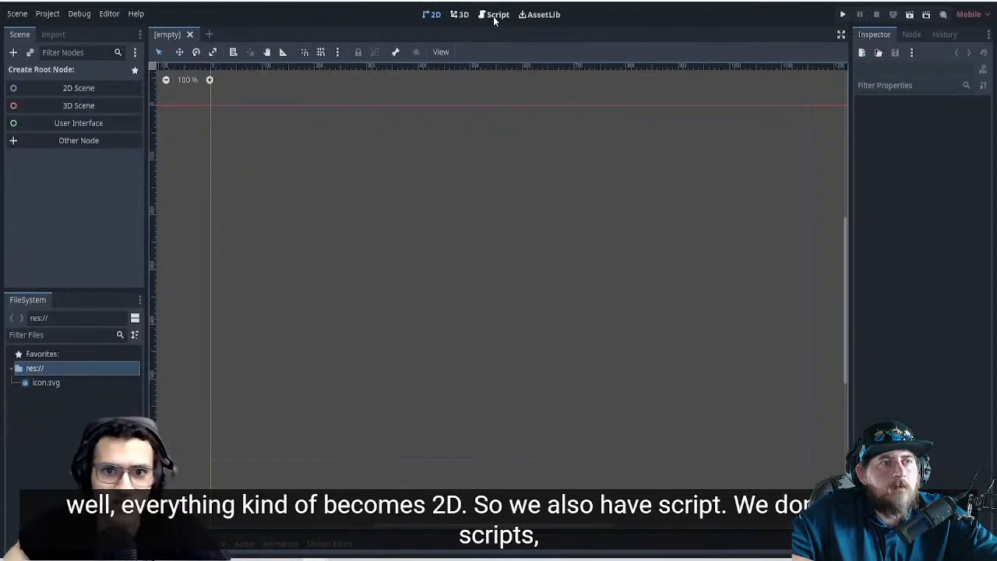
- Look over the empty script workspace, widening its script list, and browse the asset library
left_click(496, 15)
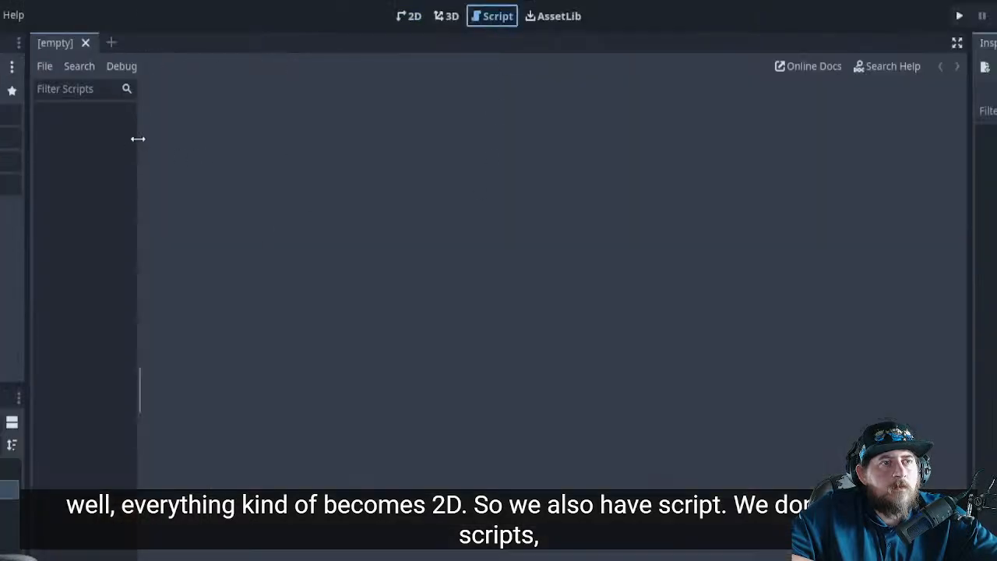
left_click_drag(138, 139, 256, 172)
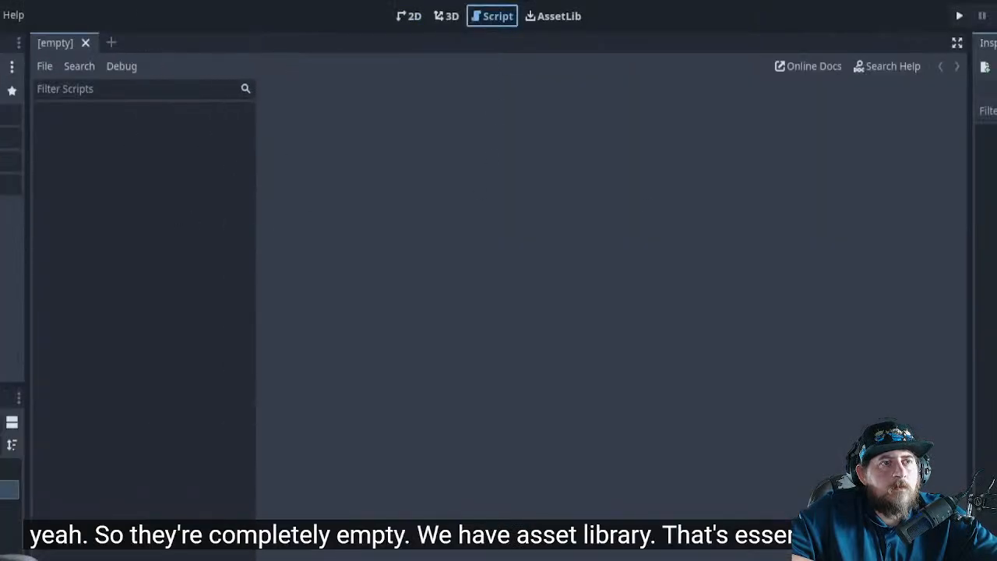
left_click(557, 16)
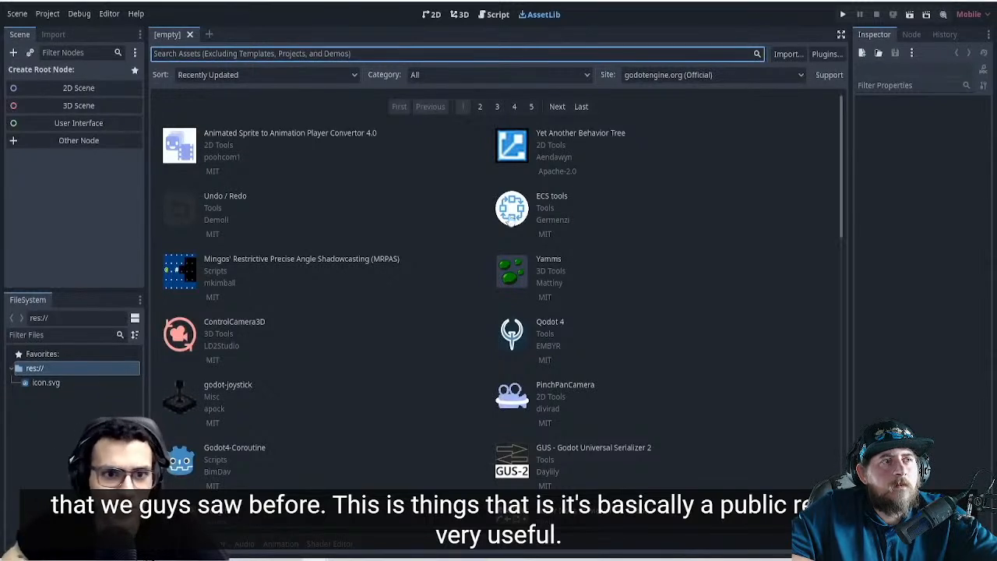
- Return to the 2D workspace and widen the Scene and FileSystem docks slightly
left_click(433, 14)
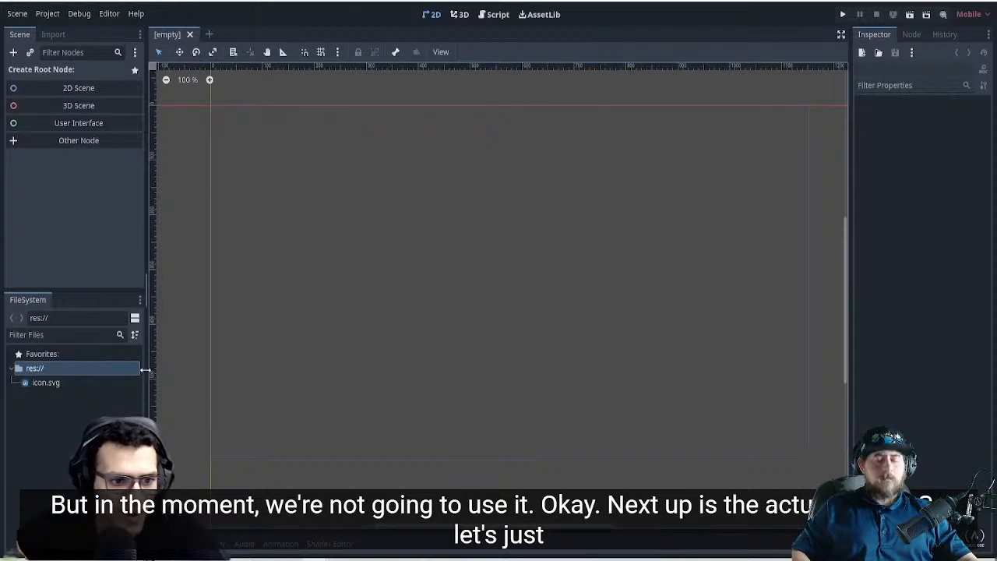
left_click_drag(153, 370, 170, 374)
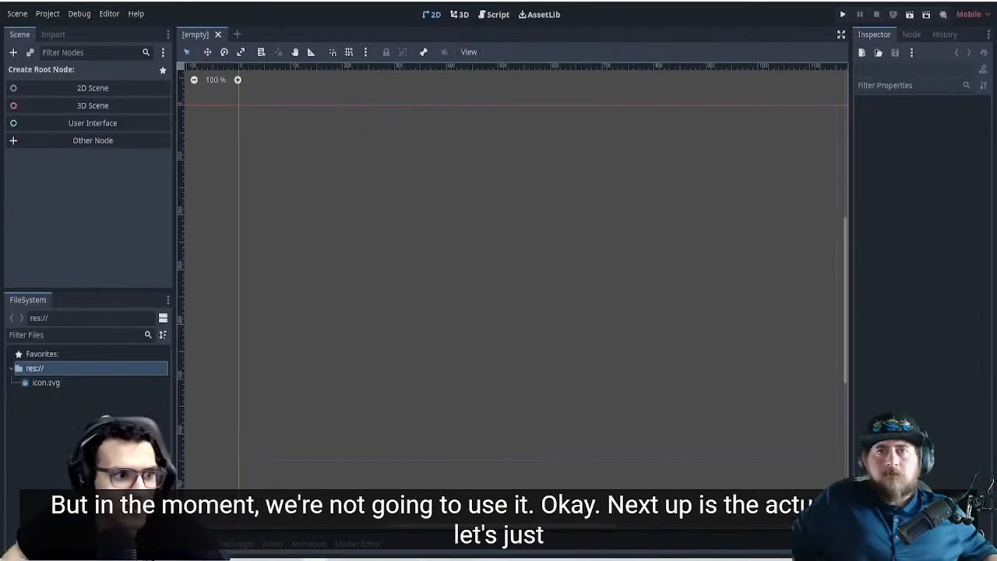
middle_click_drag(353, 320, 338, 320)
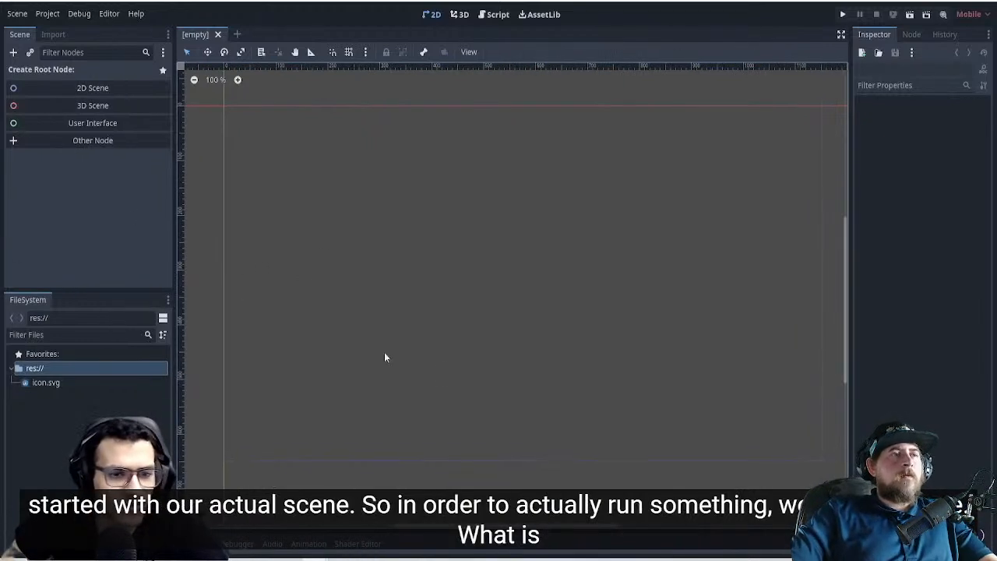
middle_click_drag(663, 327, 650, 310)
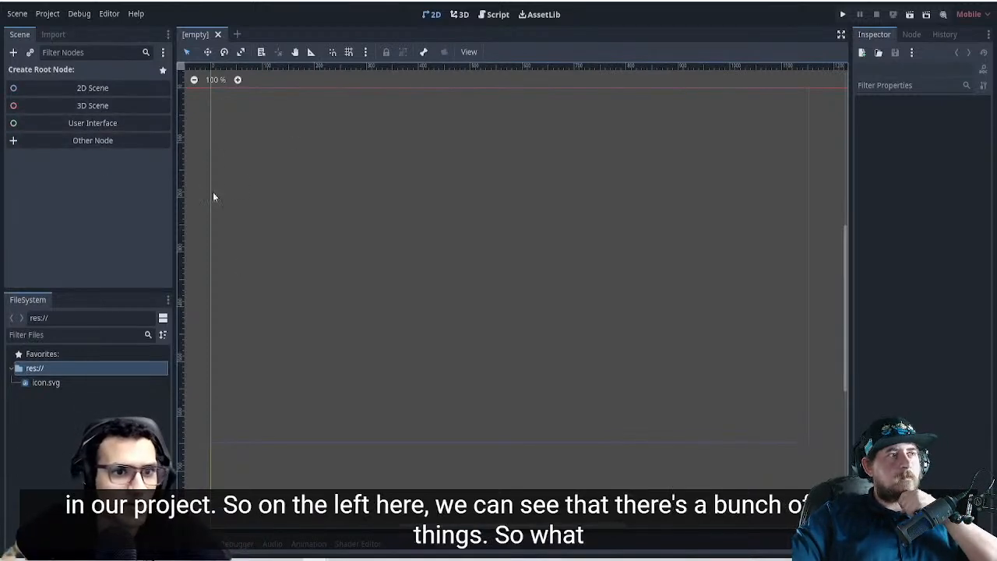
- Create a 2D scene root node and rename it Main
left_click(78, 90)
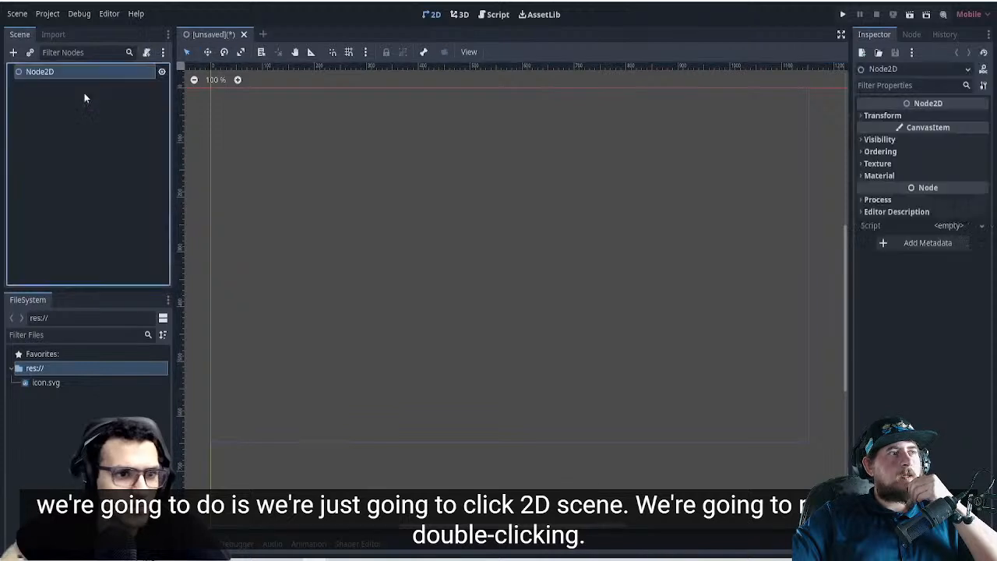
double_click(47, 71)
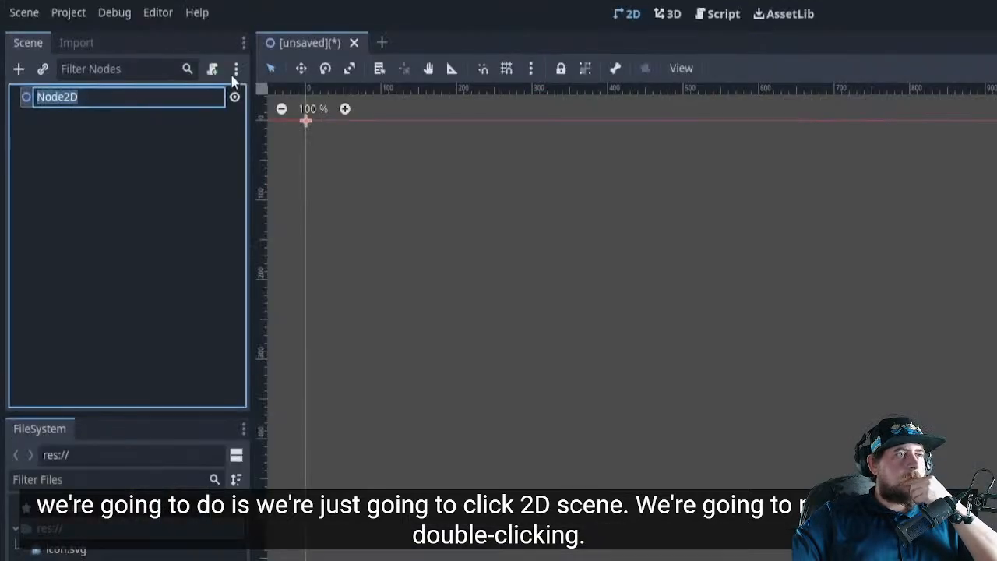
type("Main")
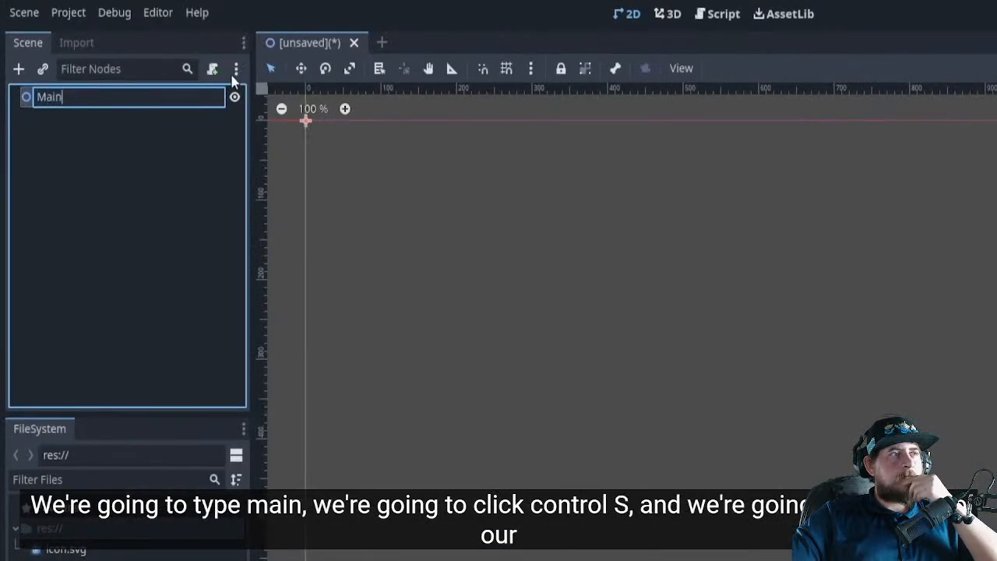
key("Return")
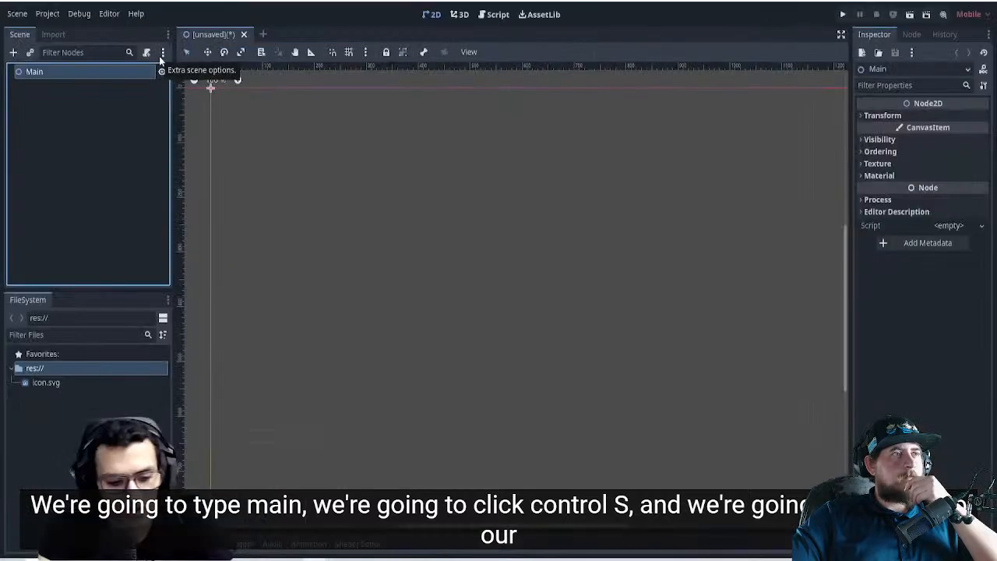
- Save the scene as main.tscn in the project's res:// folder
key("ctrl+s")
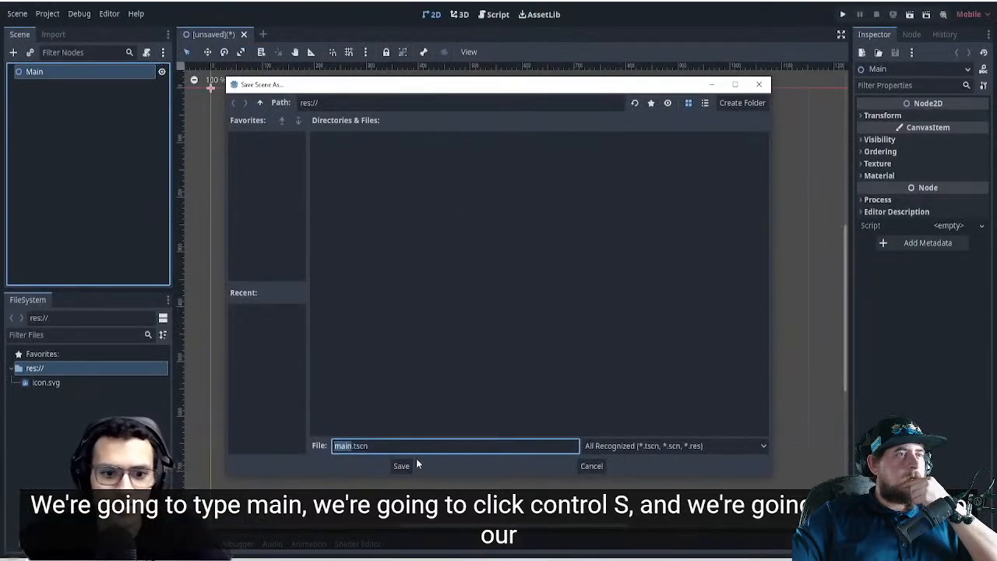
left_click(299, 104)
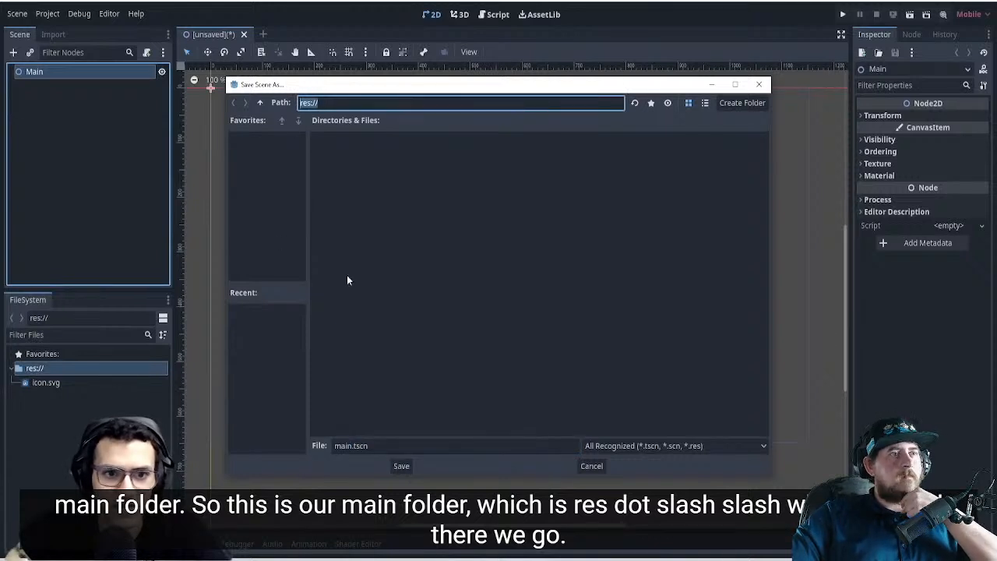
left_click(401, 467)
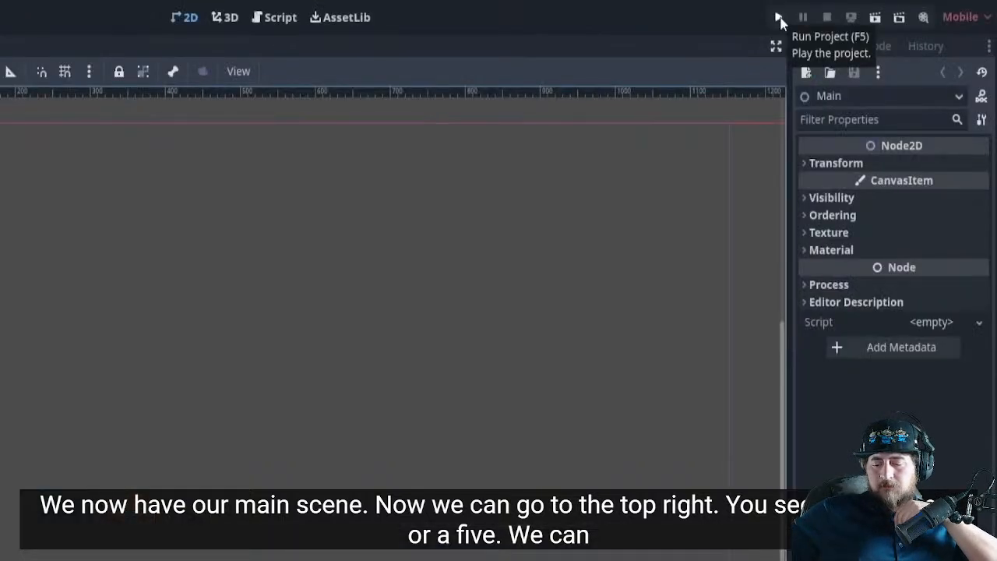
- Run the project with the current scene set as its main scene and close the game window
left_click(780, 18)
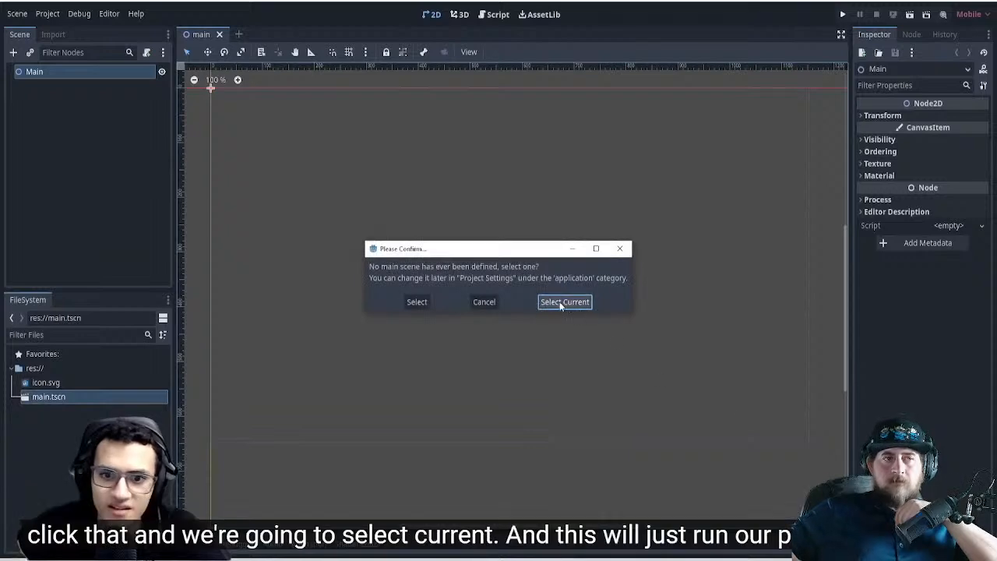
left_click(558, 301)
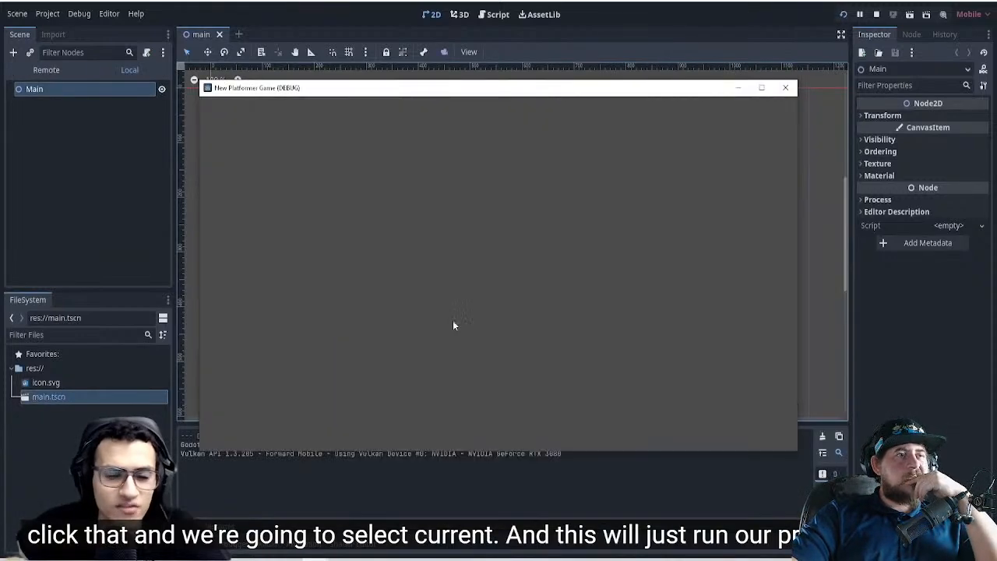
left_click(785, 87)
- Widen the Scene and FileSystem docks slightly
scroll(498, 207, "down", 1)
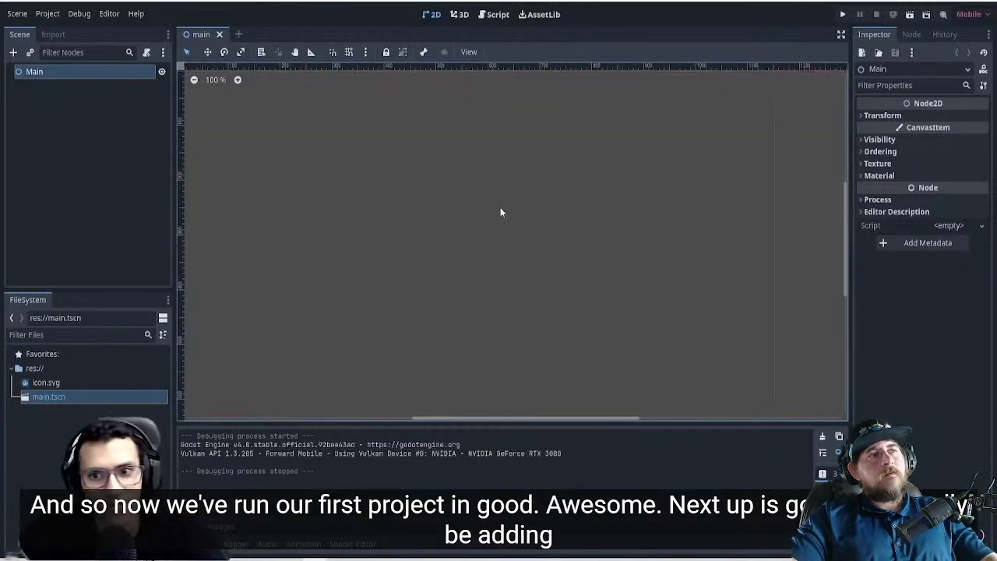
middle_click_drag(505, 222, 517, 224)
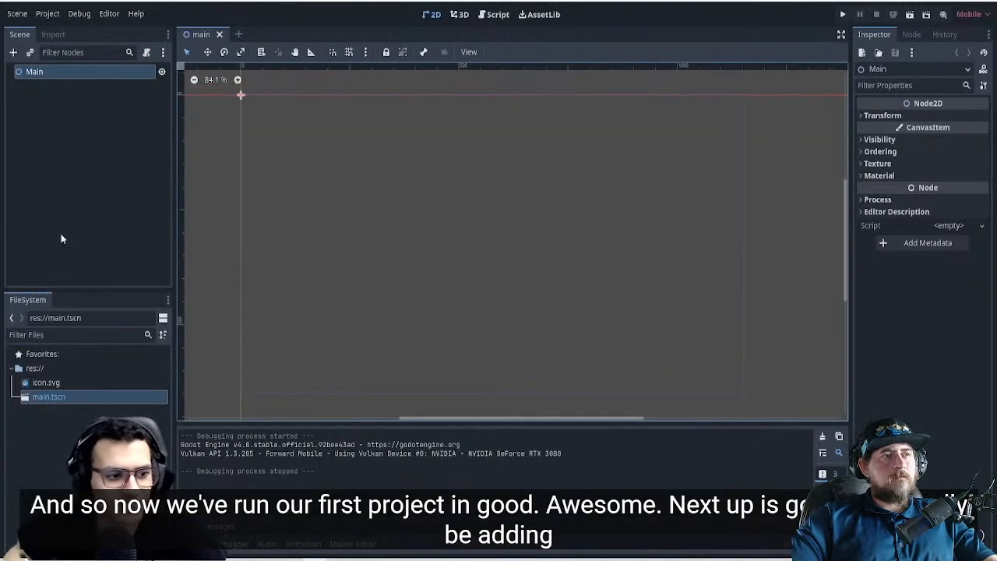
left_click_drag(174, 154, 177, 156)
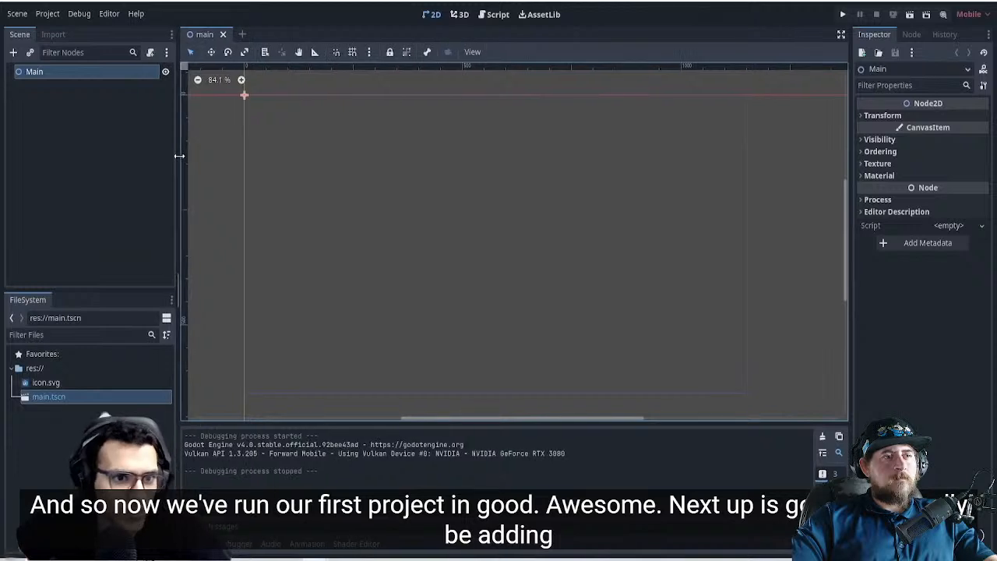
middle_click_drag(498, 316, 495, 316)
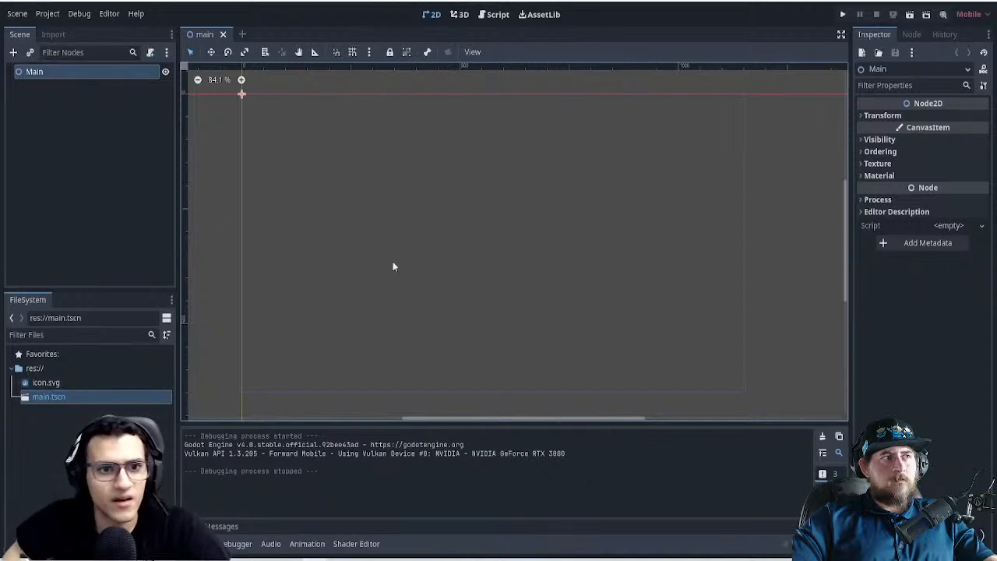
left_click(13, 52)
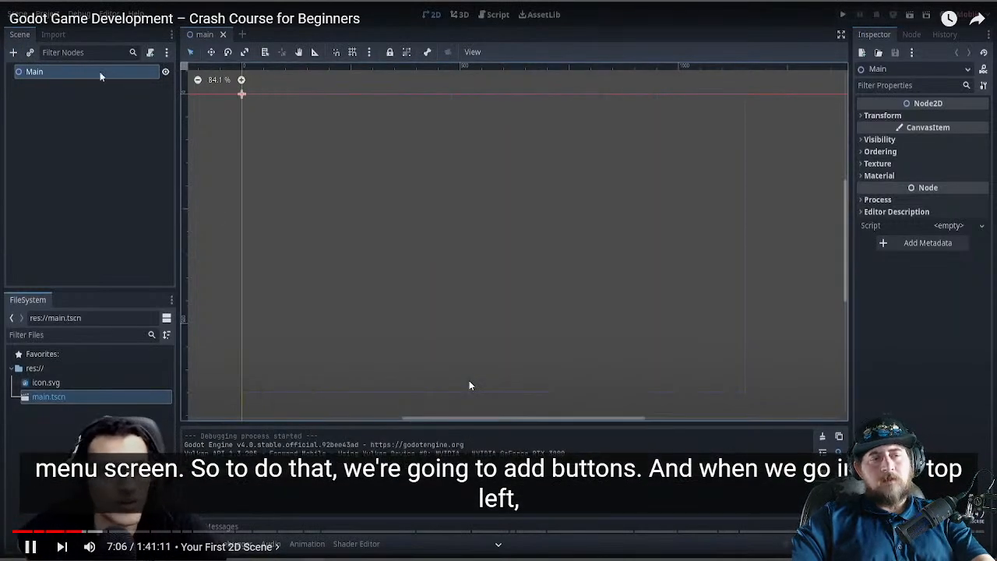
- Skip ahead in the crash course video to the part where the Play button is added to the scene
left_click(423, 324)
left_click(423, 324)
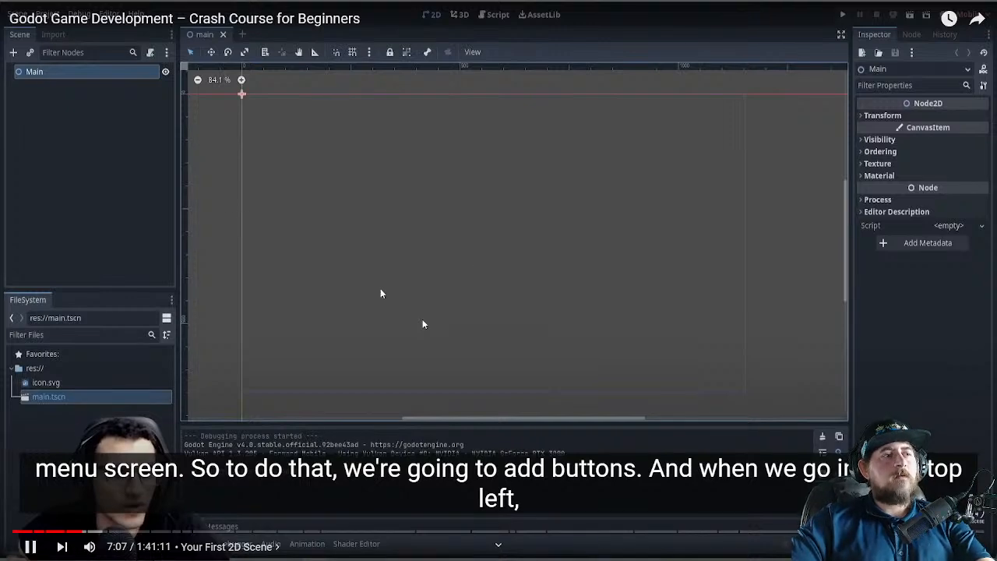
key("Right")
key("Right")
key("Right")
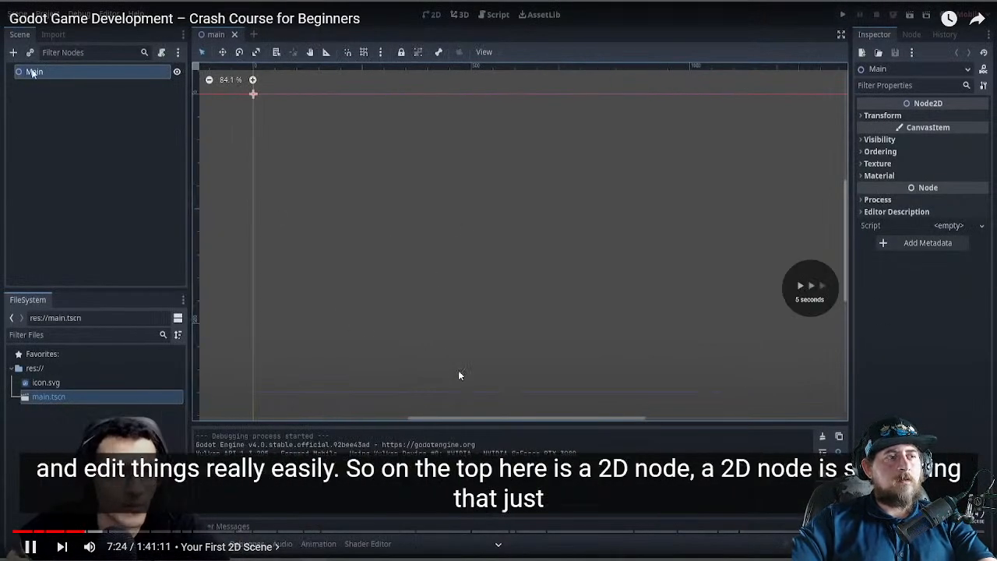
key("Right")
key("Right")
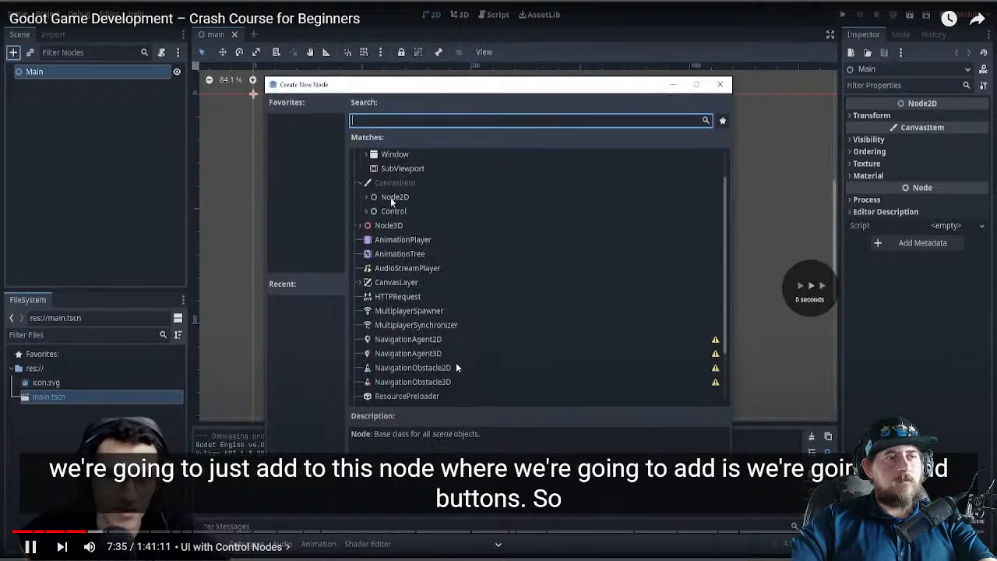
key("Right")
key("Right")
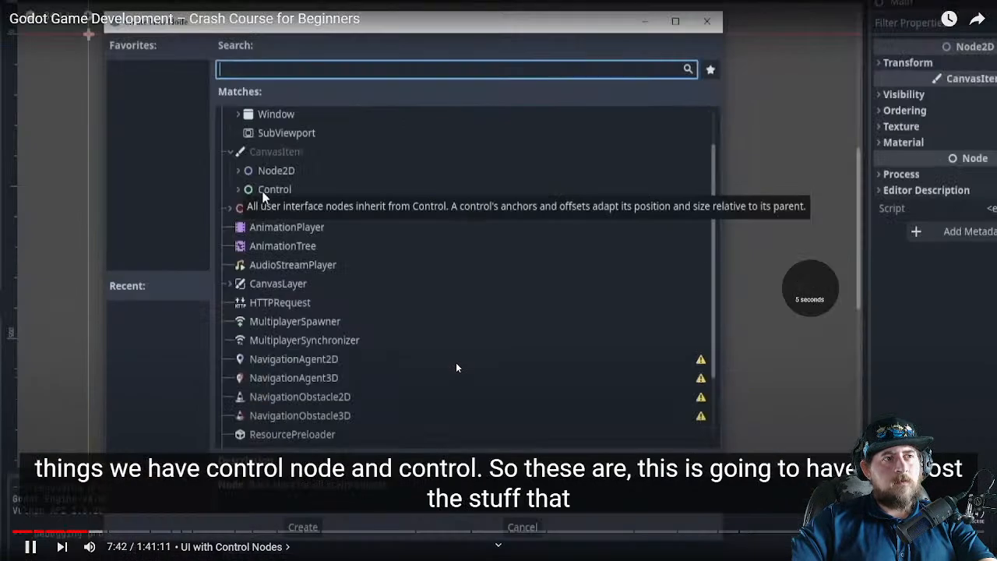
key("Right")
key("Right")
key("Right")
key("Right")
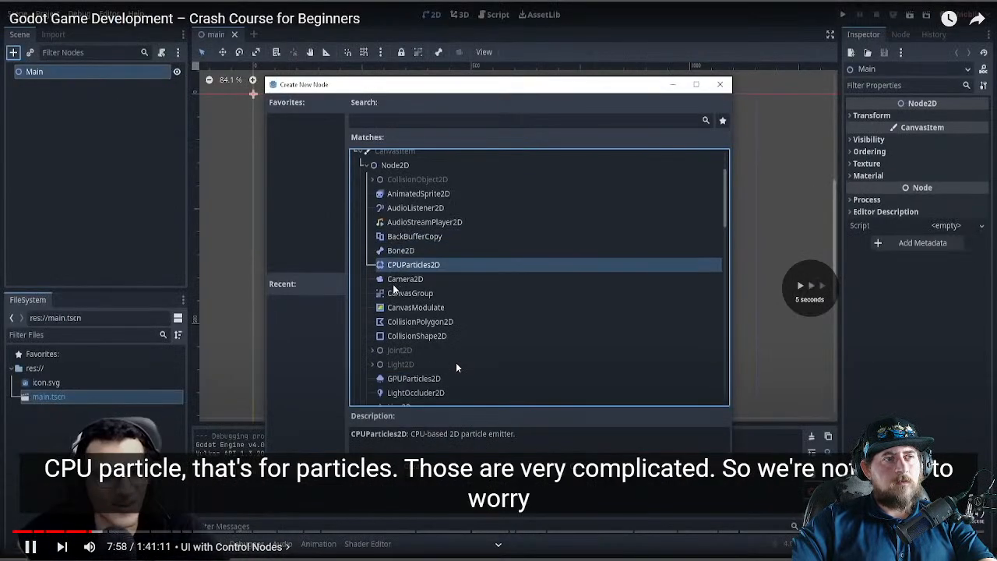
key("Right")
key("Right")
key("Right")
key("Right")
key("Right")
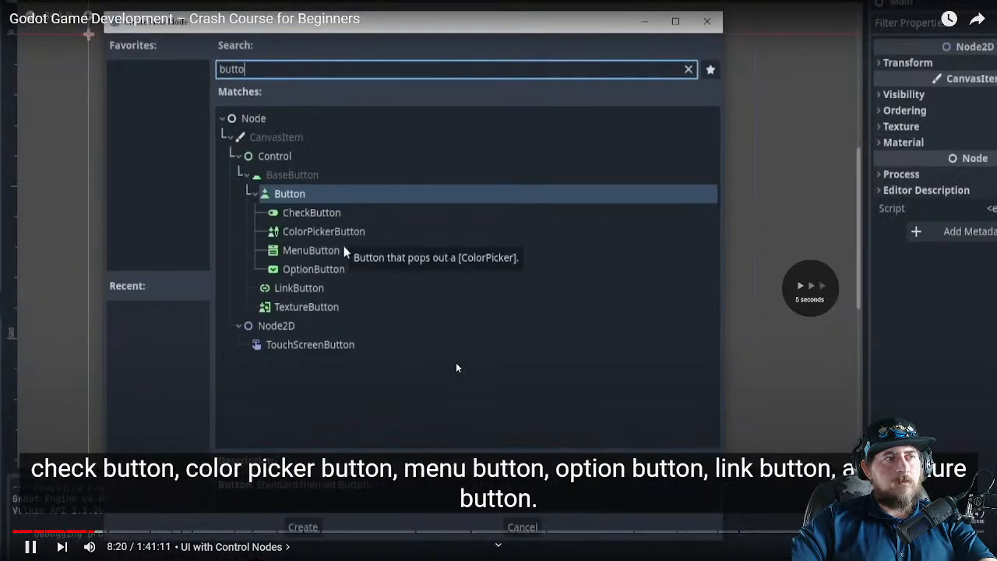
key("Right")
key("Right")
key("Right")
key("Right")
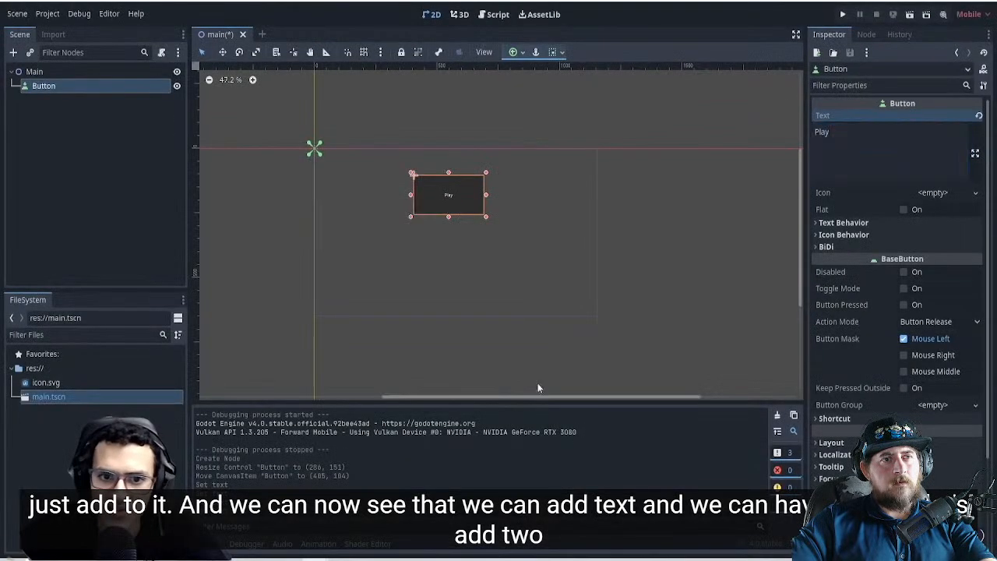
- Shift the Play button slightly on the canvas, duplicate it and select the original button node
left_click_drag(274, 264, 294, 260)
left_click_drag(460, 200, 460, 200)
left_click(73, 92)
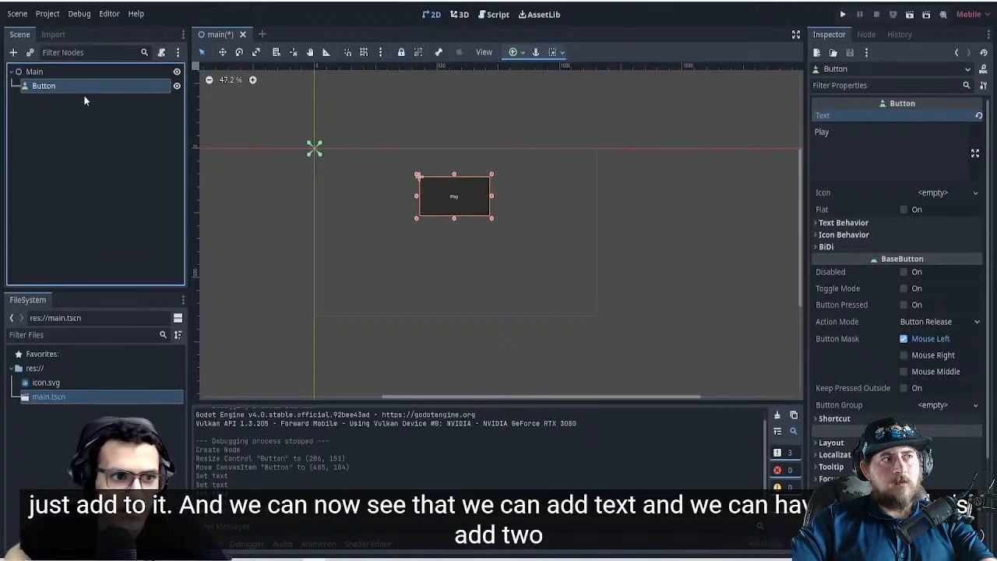
key("ctrl+d")
left_click(60, 86)
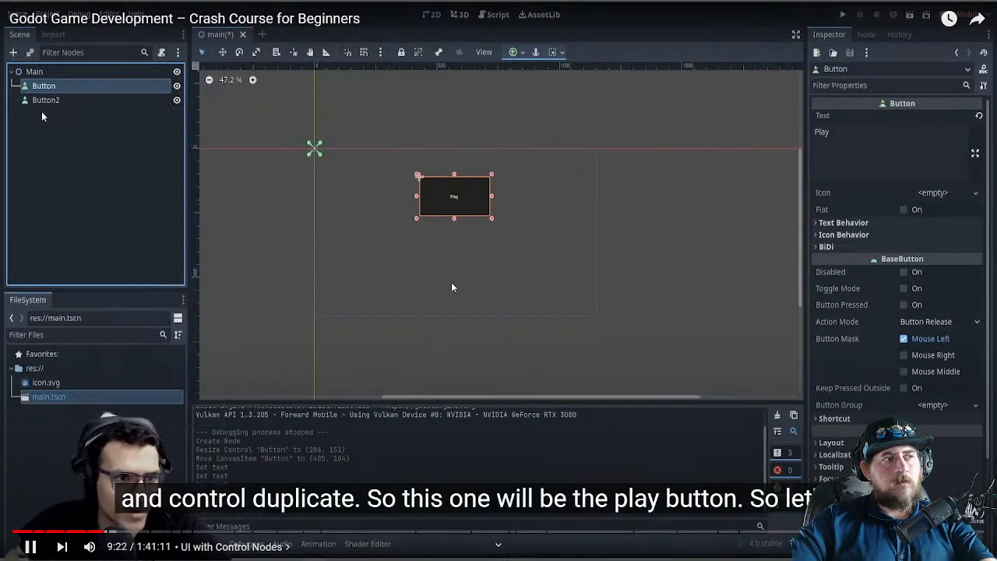
- Pause the crash course video, leave its full-screen view and switch to the Godot editor
left_click(451, 287)
key("Escape")
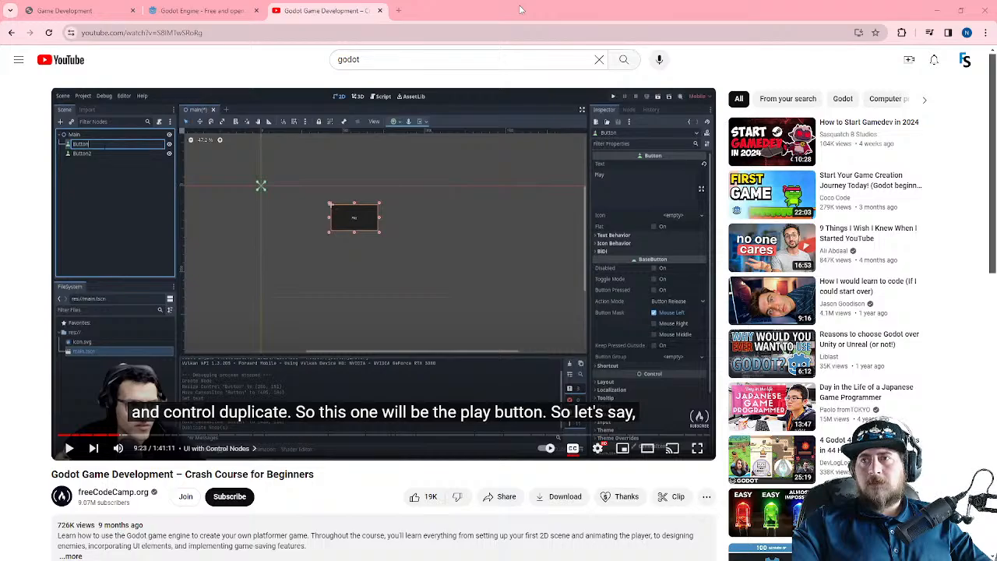
key("alt+Tab")
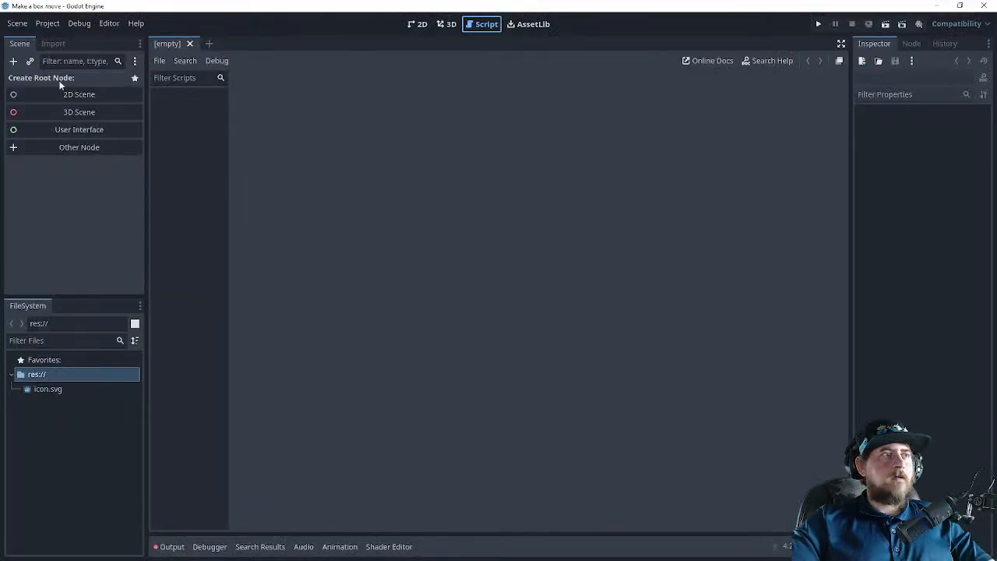
- Create a 2D scene root node and rename it "Box move menu"
left_click(73, 94)
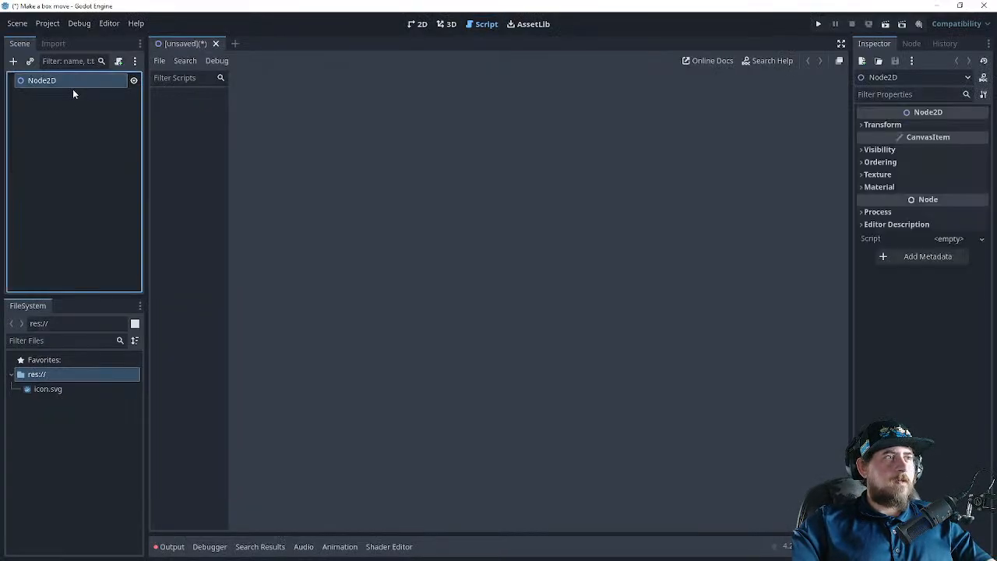
double_click(59, 82)
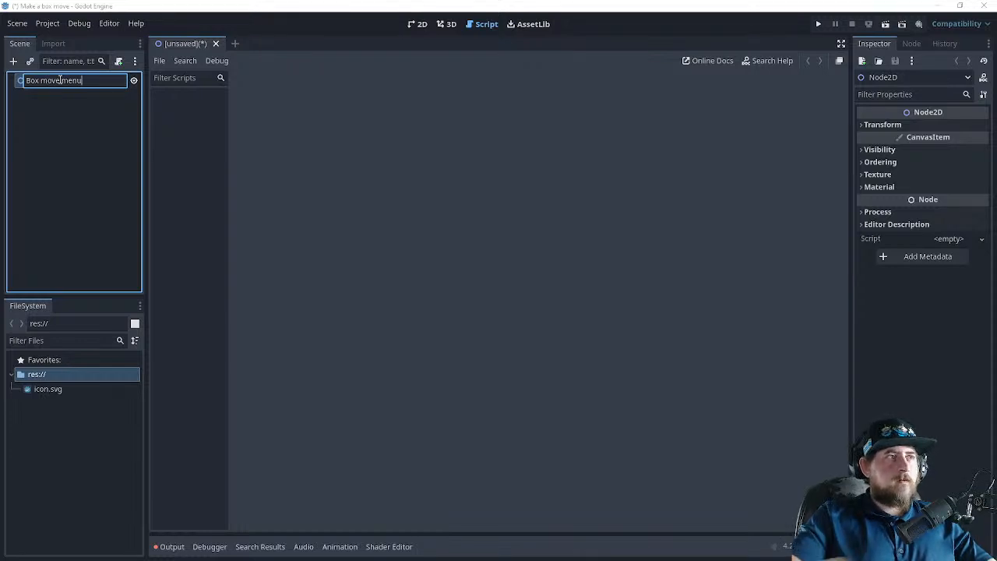
type("Box move menu")
key("Return")
- Add a Control node as a child of the root node and rename it Play
left_click(13, 61)
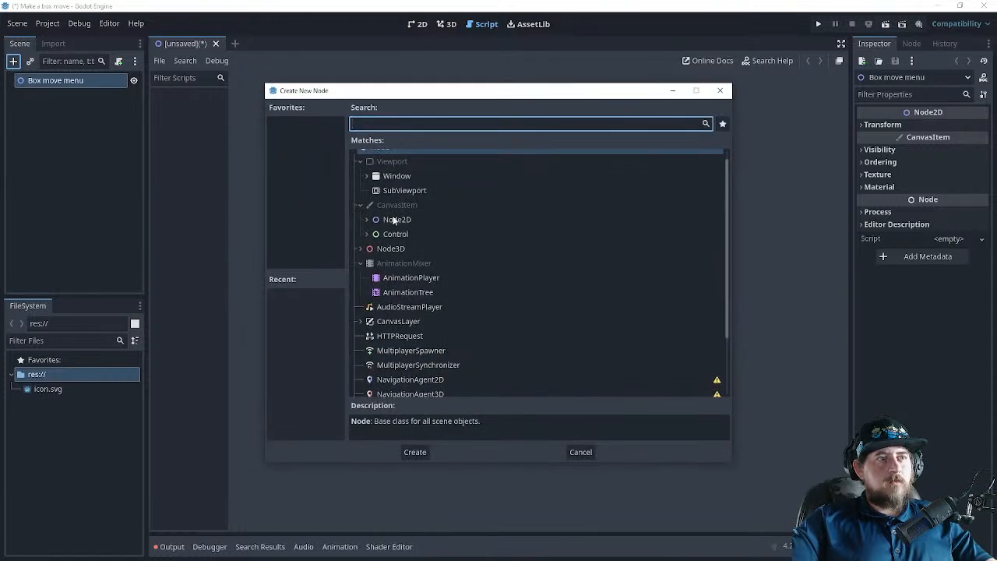
left_click(390, 240)
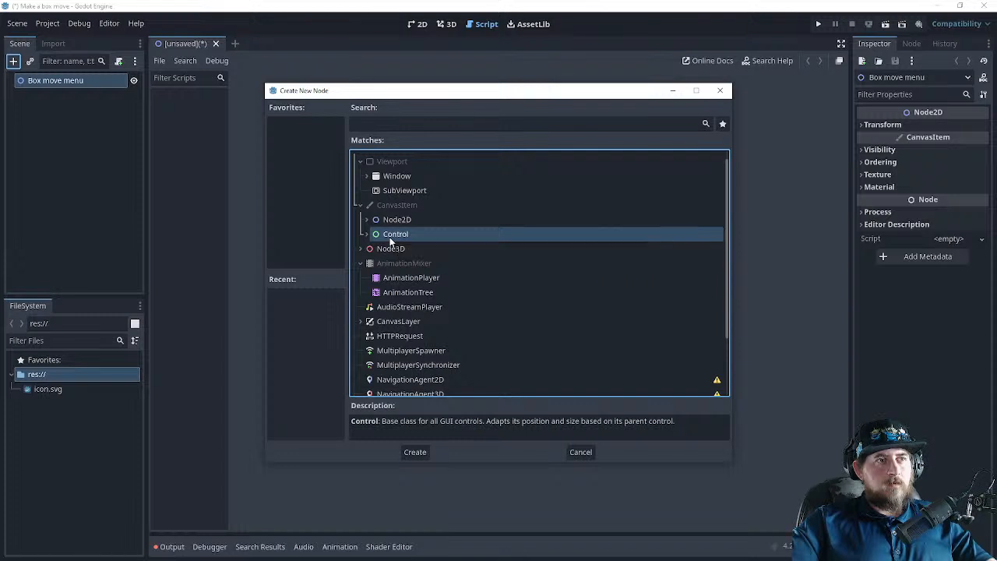
double_click(390, 240)
double_click(82, 95)
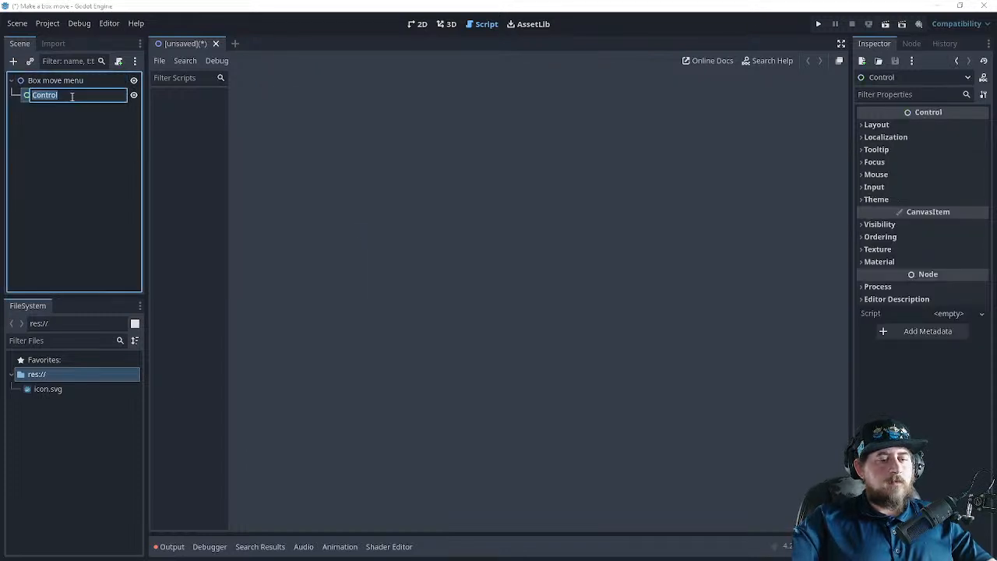
type("Play")
key("Return")
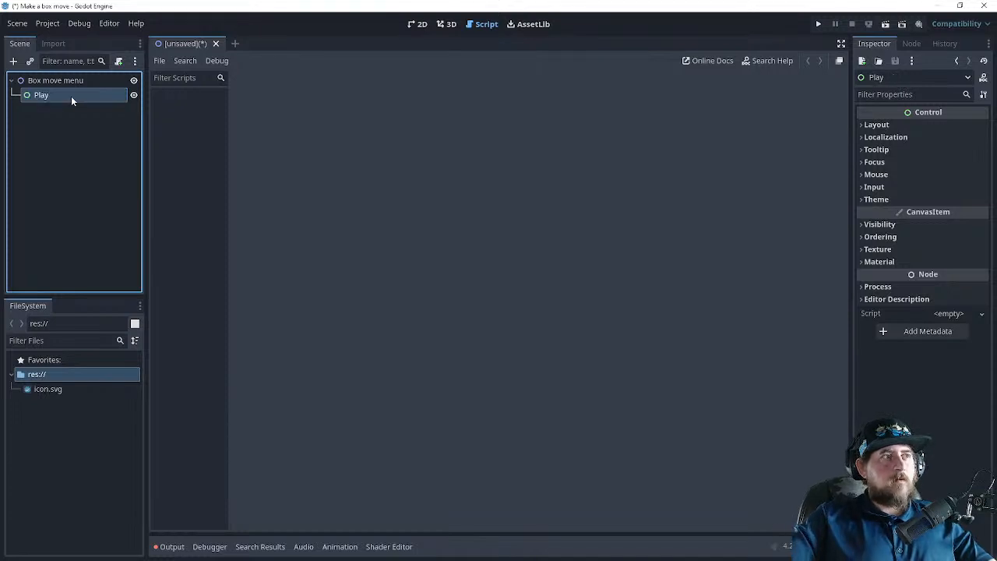
left_click(46, 79)
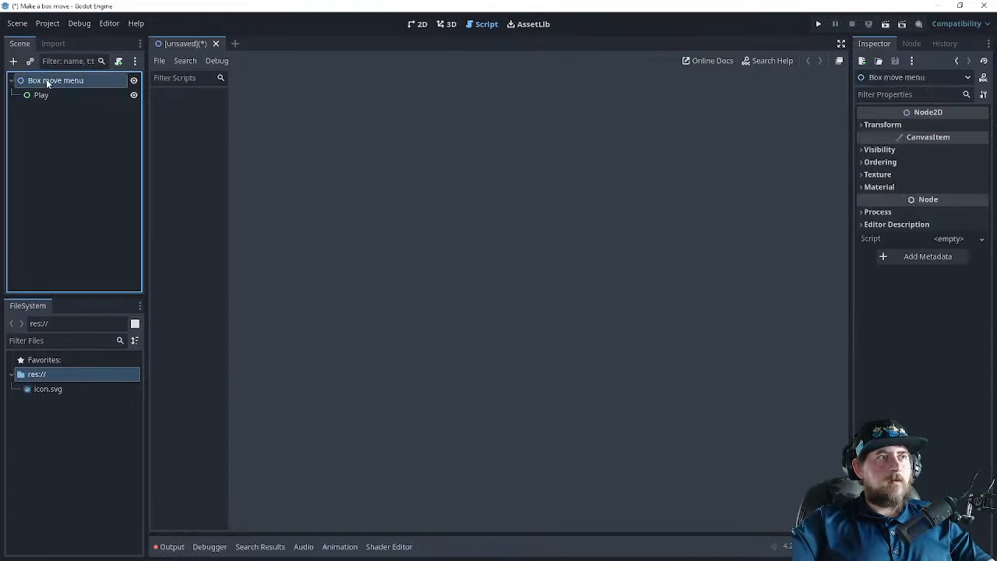
right_click(46, 80)
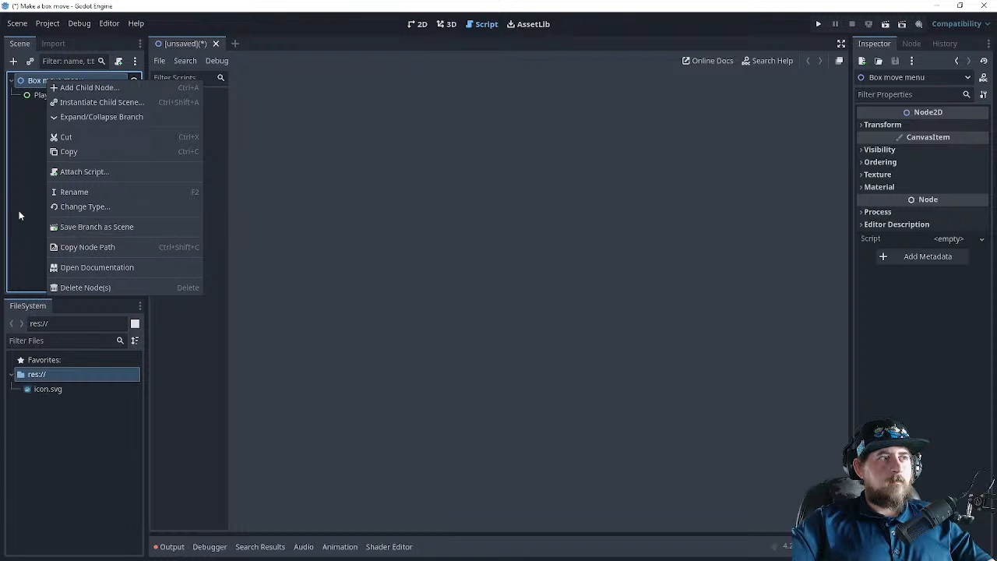
left_click(26, 182)
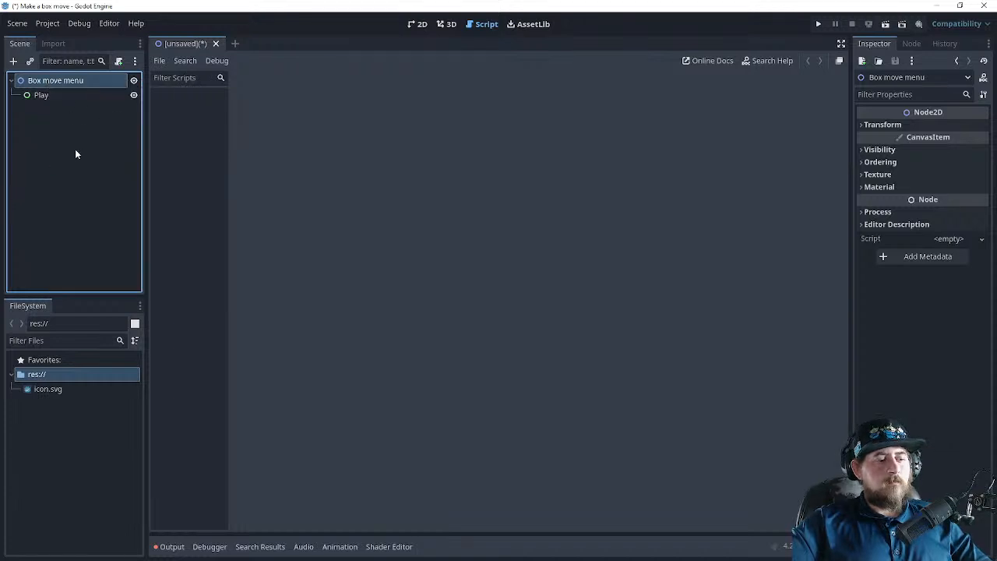
- Save the scene as box_move_menu.tscn in the project's res:// folder
key("ctrl+s")
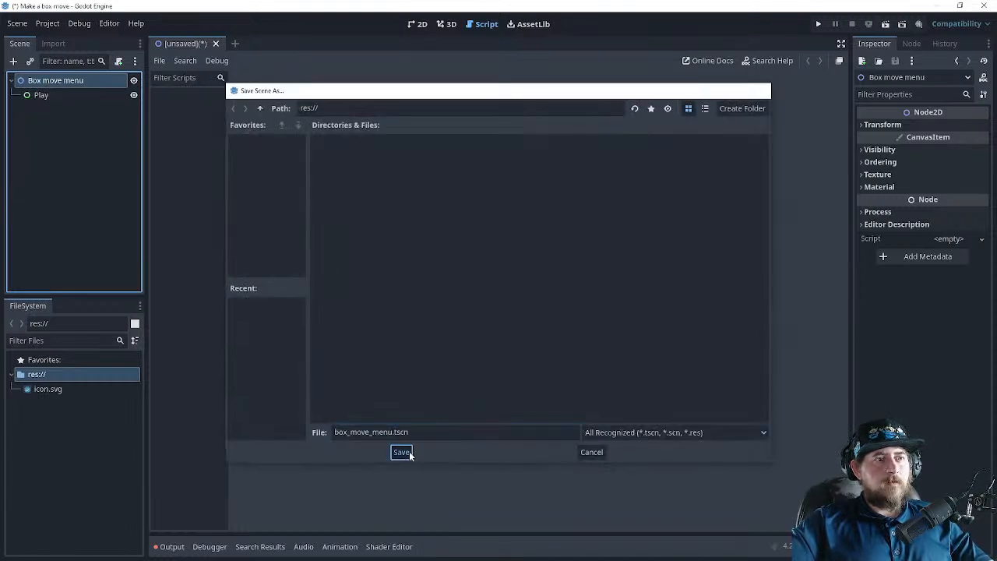
left_click(402, 452)
left_click(81, 156)
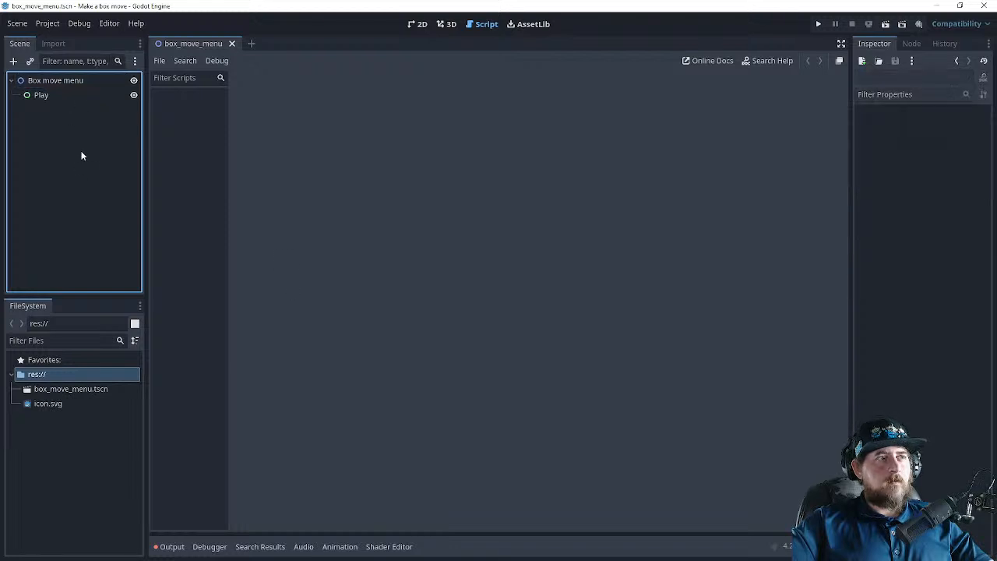
- Show the Play control in the 2D workspace and enlarge it from the origin to over half the viewport's width
left_click(41, 95)
left_click(421, 24)
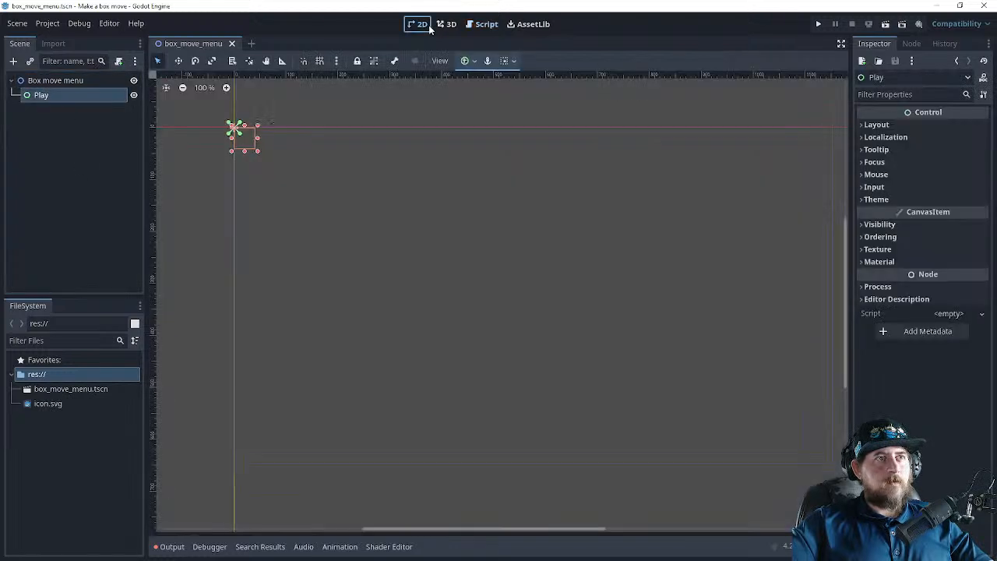
left_click_drag(257, 153, 579, 323)
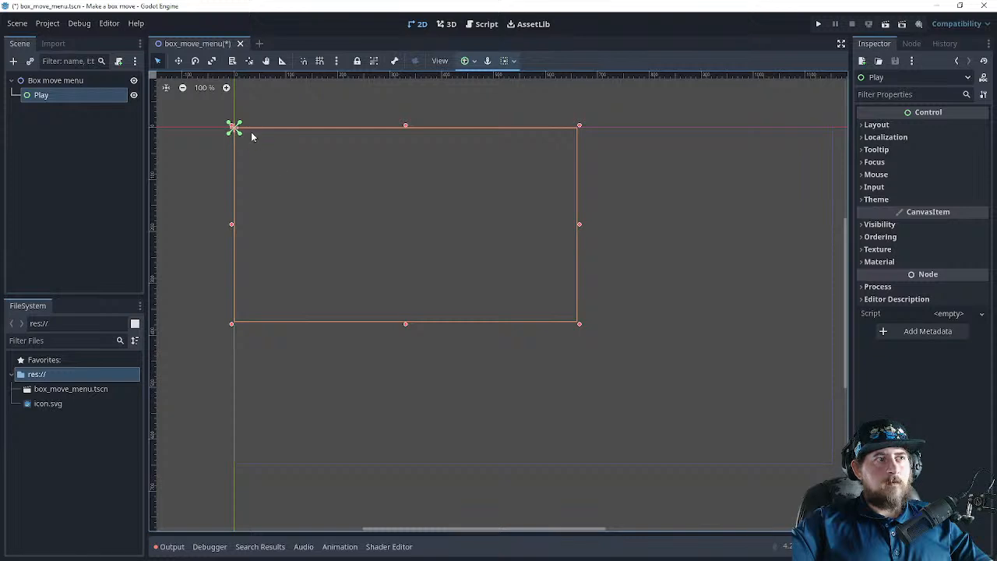
- Pull the Play control's upper-left corner slightly inward, away from the scene origin
scroll(216, 133, "up", 10)
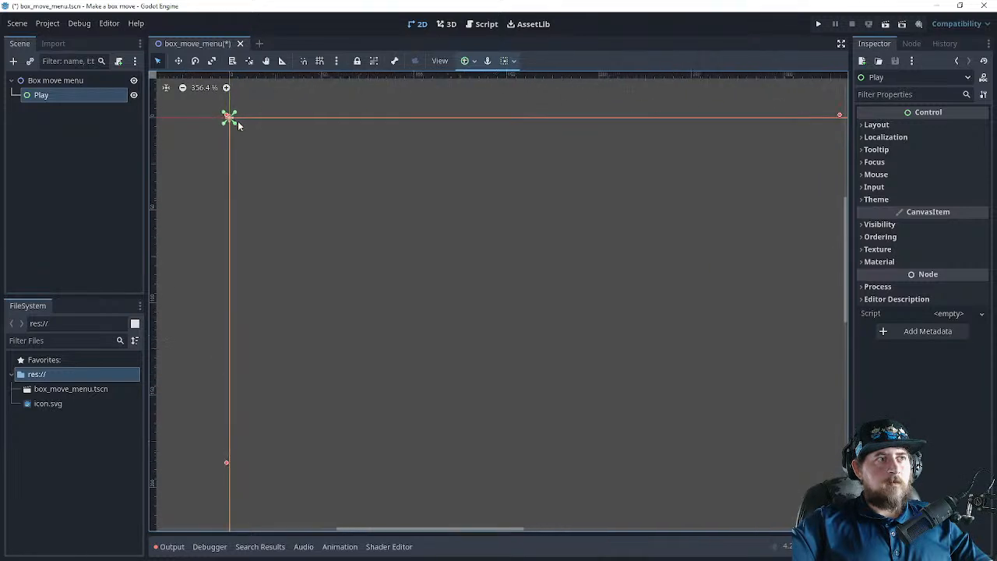
scroll(219, 119, "up", 2)
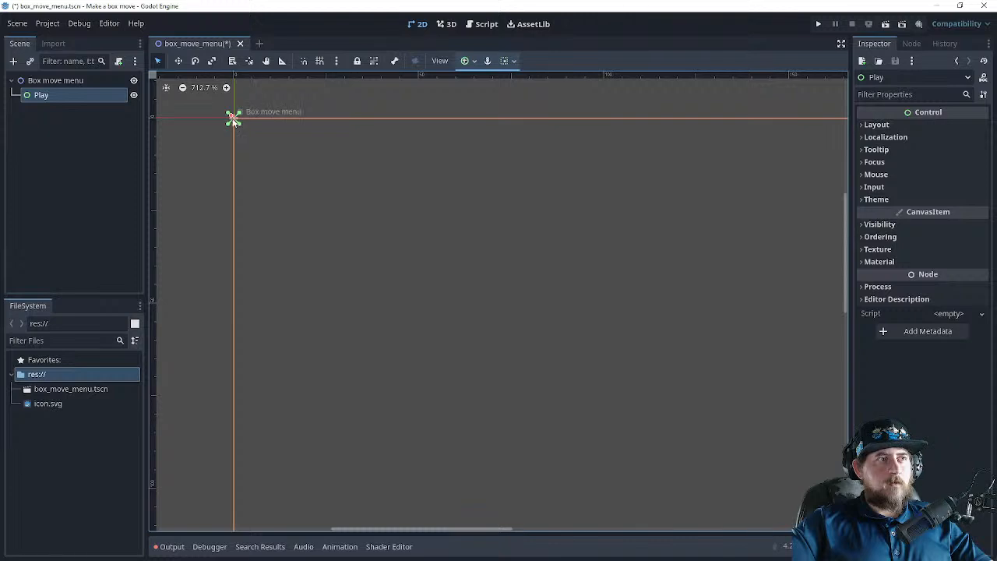
left_click_drag(234, 120, 248, 138)
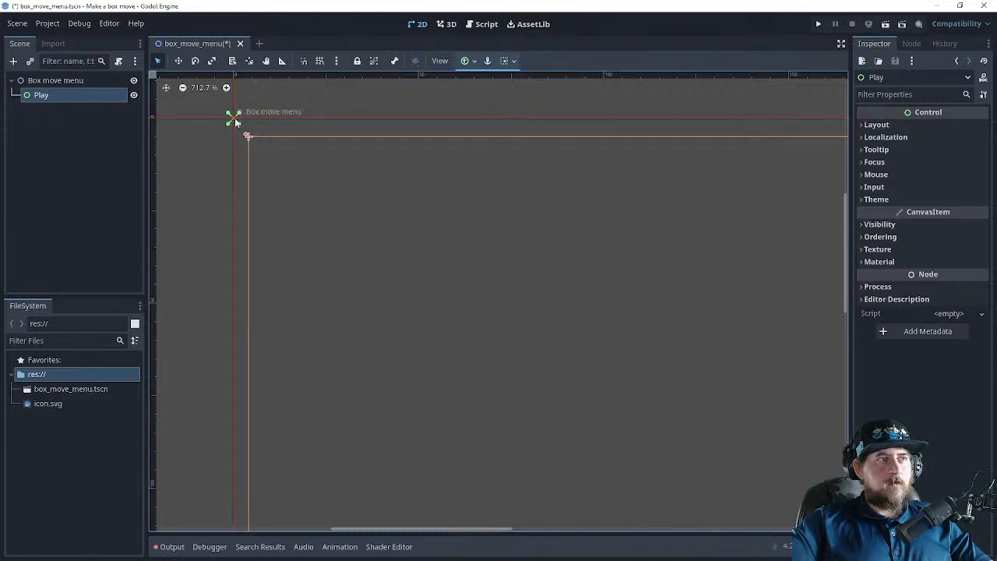
mouse_move(249, 138)
left_mouse_down()
mouse_move(233, 117)
mouse_move(267, 146)
left_mouse_up()
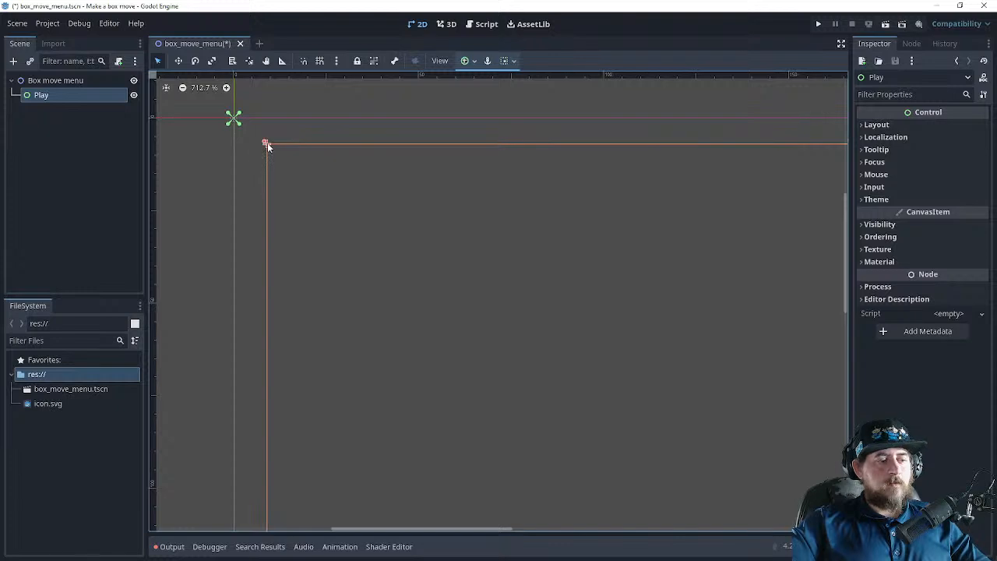
- Undo the last corner adjustment of the Play control
key("ctrl+z")
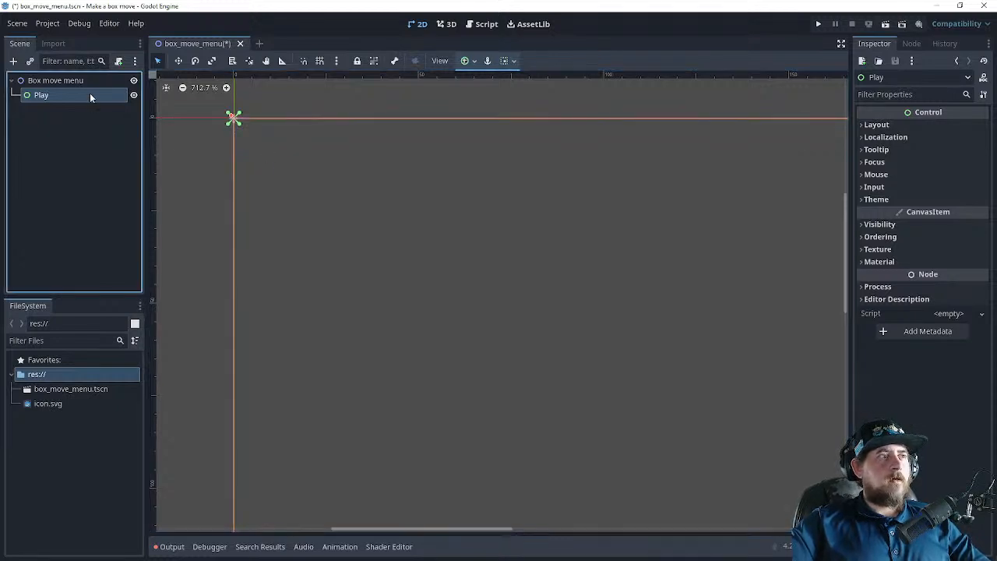
double_click(90, 95)
key("Return")
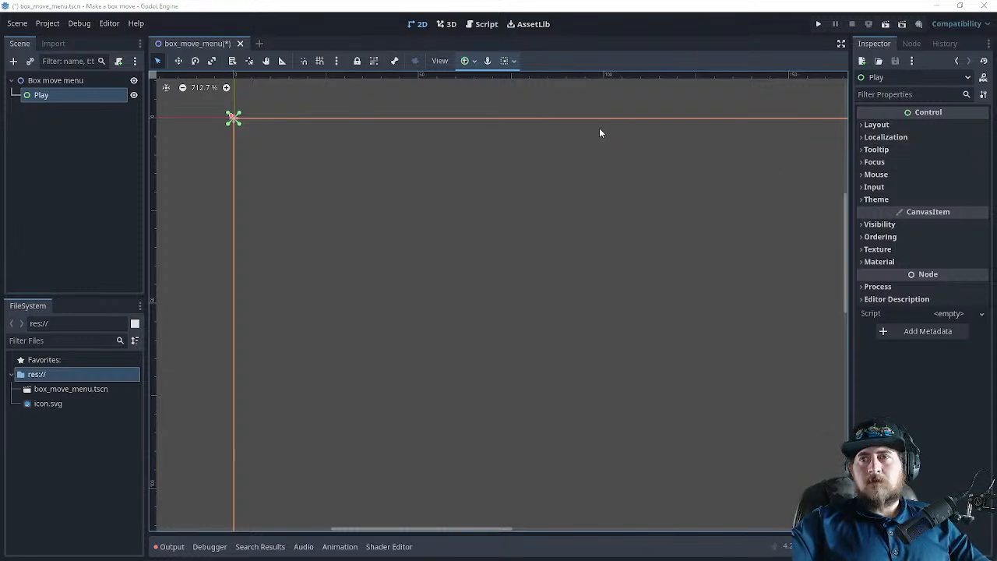
key("alt+Tab")
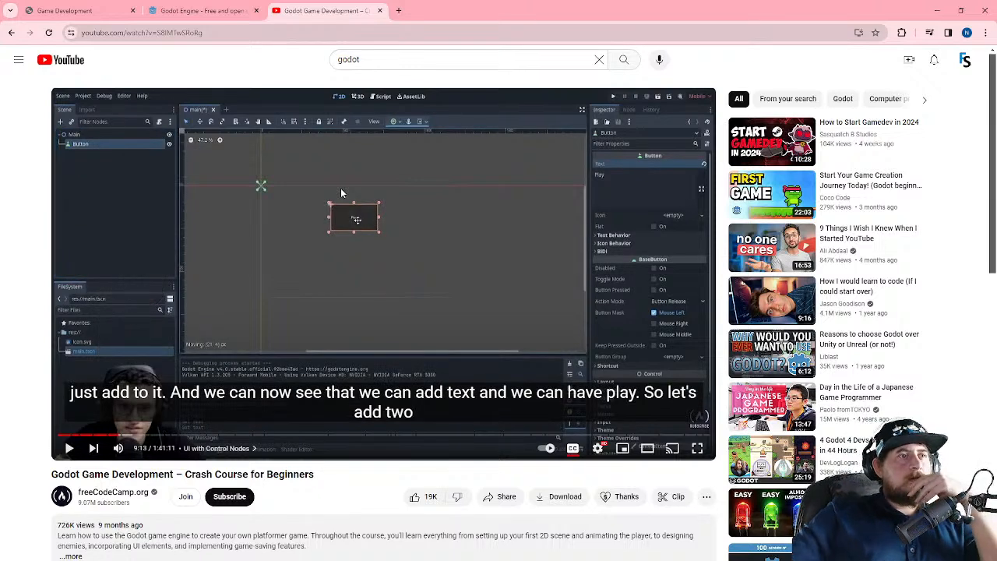
left_click(218, 11)
left_click(285, 11)
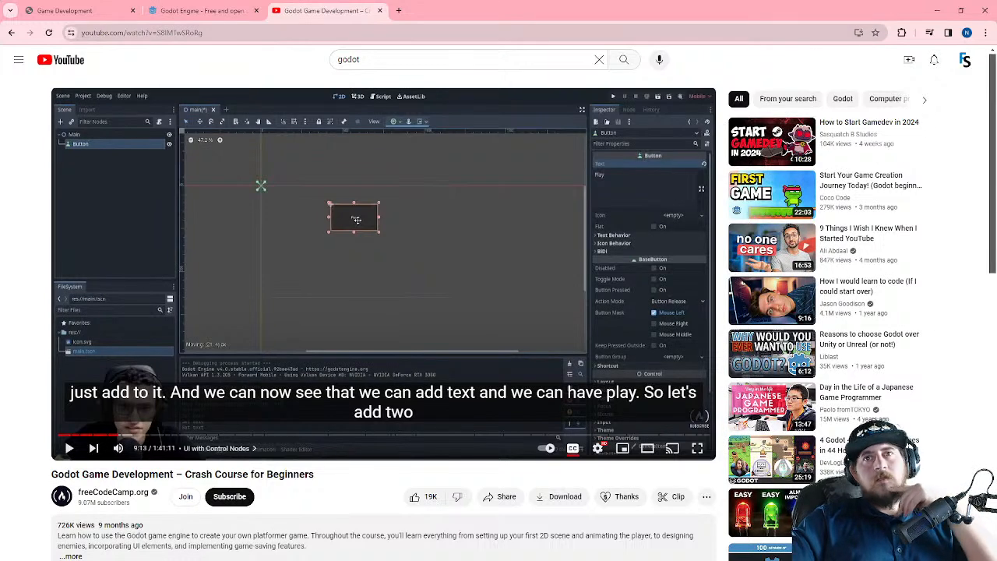
key("alt+Tab")
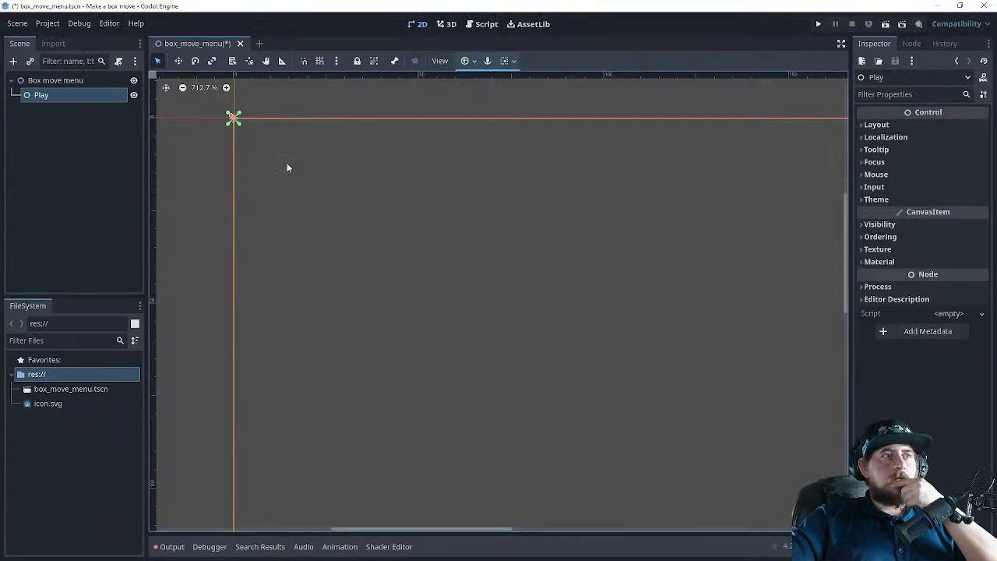
double_click(56, 96)
key("Return")
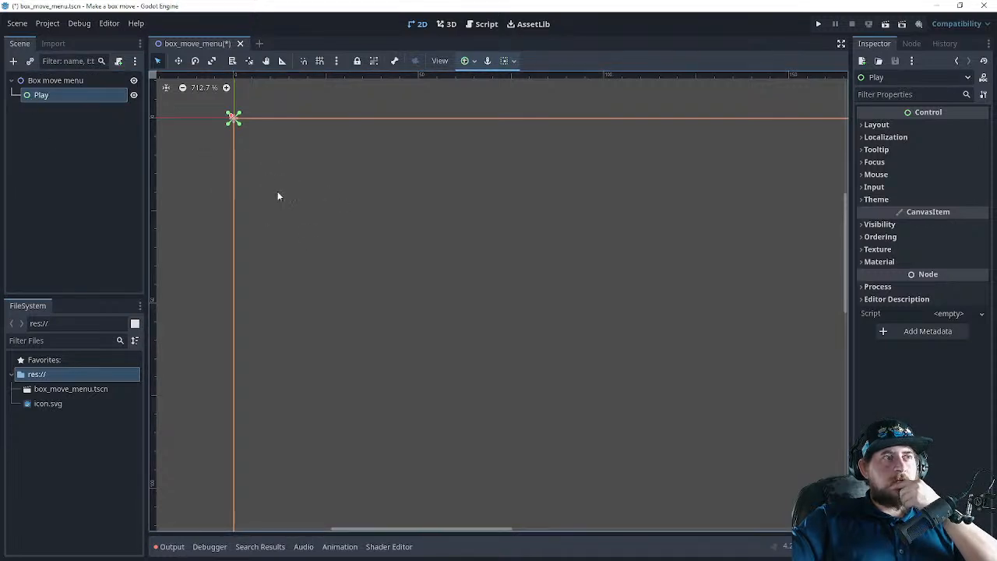
- Shrink the Play control to a small rectangle and place it just below and to the right of the scene origin
left_click_drag(292, 199, 375, 215)
scroll(396, 274, "down", 6)
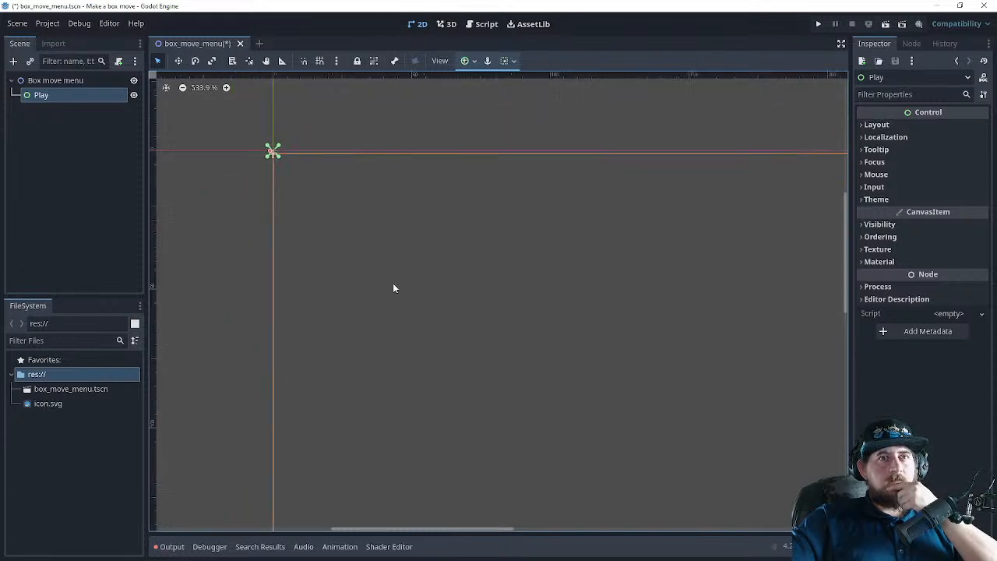
scroll(396, 306, "down", 14)
left_click_drag(515, 430, 492, 368)
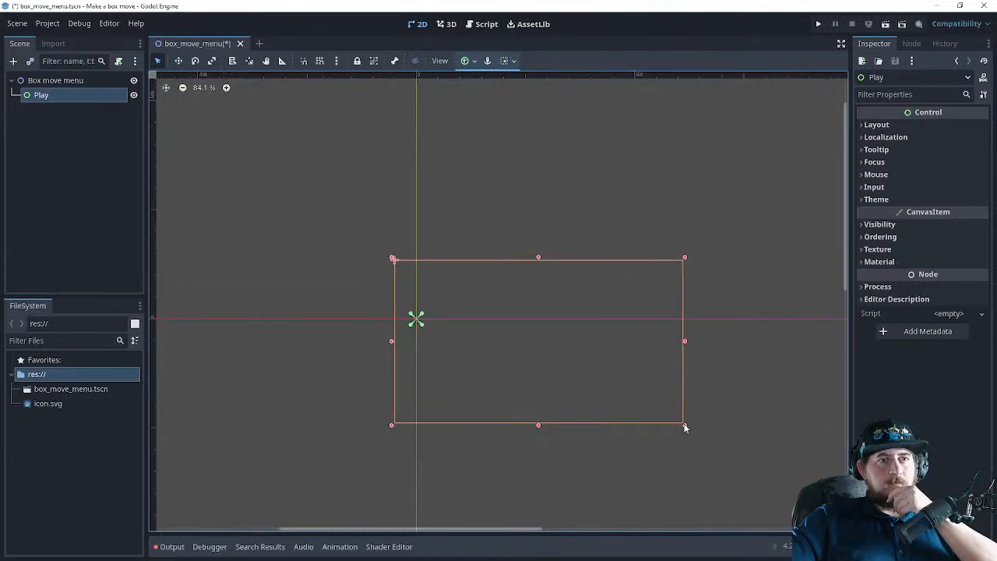
left_click_drag(685, 427, 489, 364)
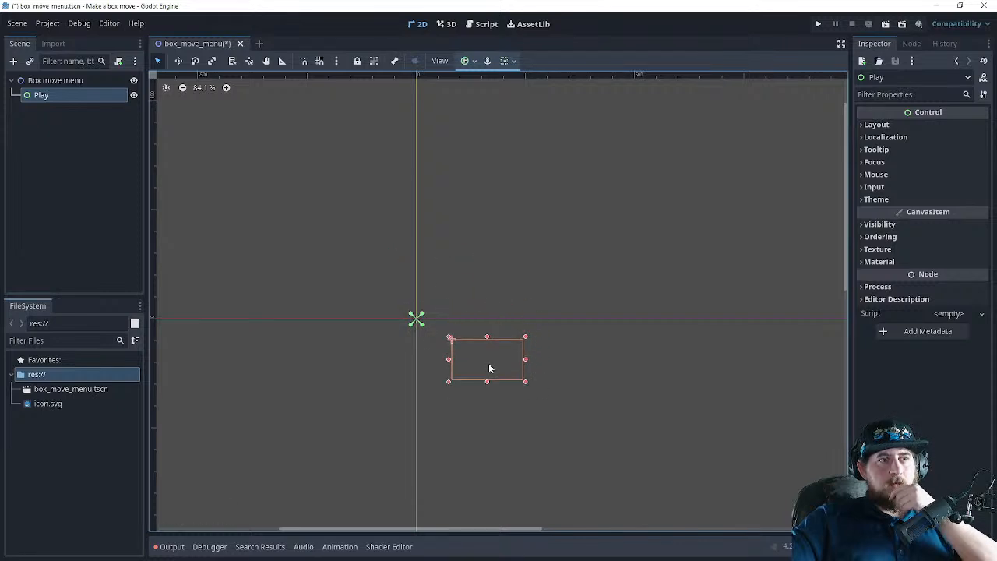
- Check the Play control's Layout and Tooltip properties
left_click(884, 128)
left_click(881, 126)
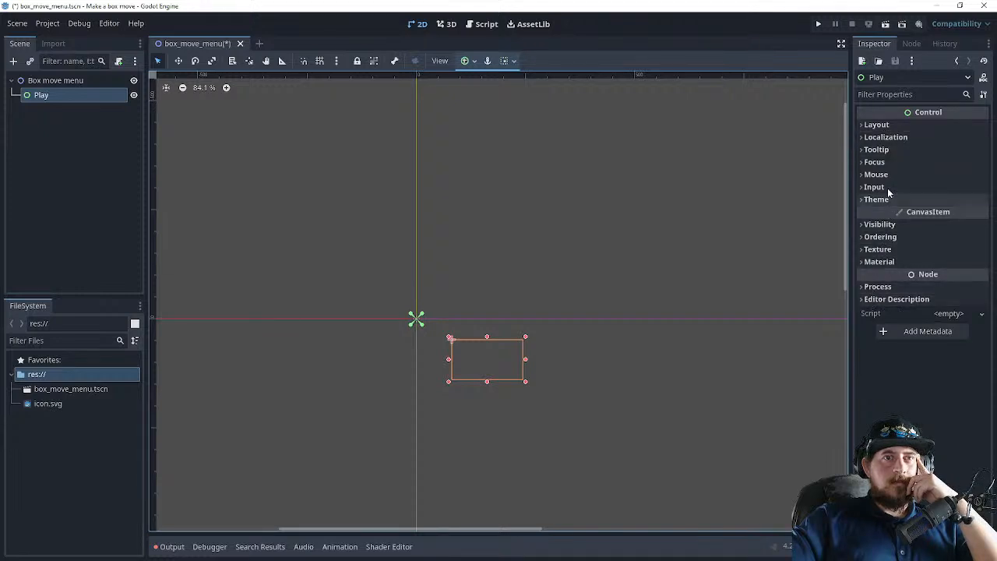
left_click(882, 149)
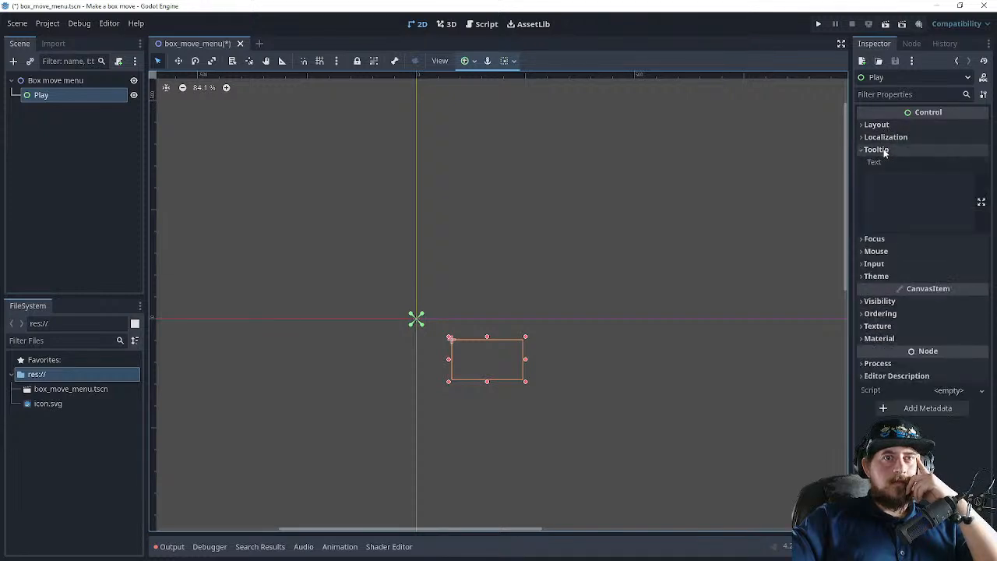
left_click(882, 191)
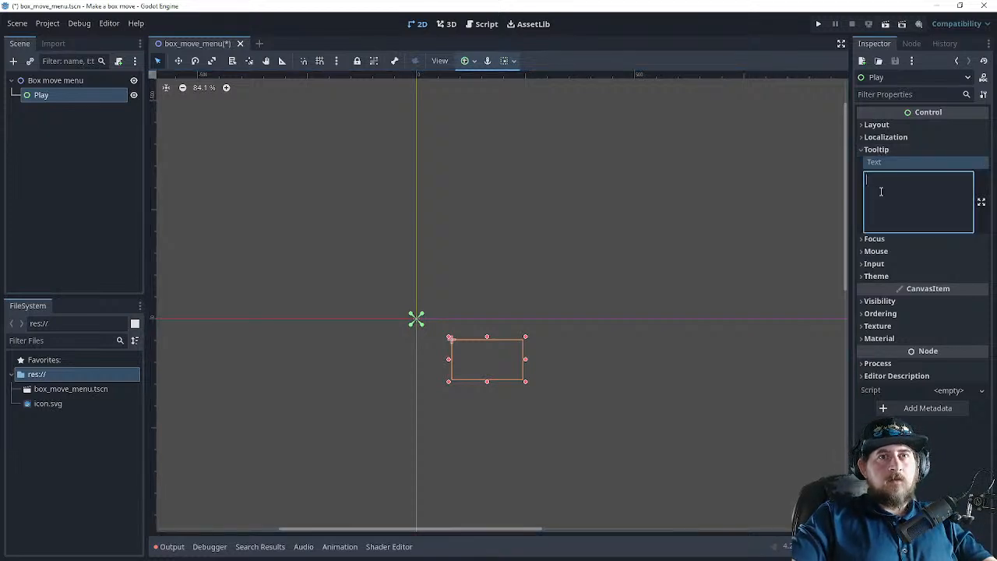
left_click(867, 149)
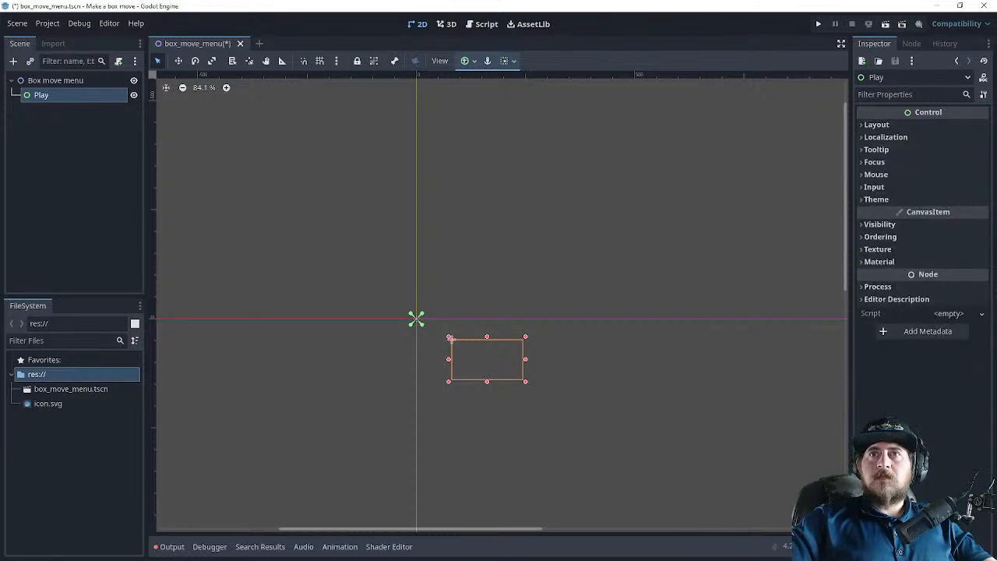
- Switch to the browser and replay the crash course video from about 15 seconds earlier to review how the button is added
key("alt+Tab")
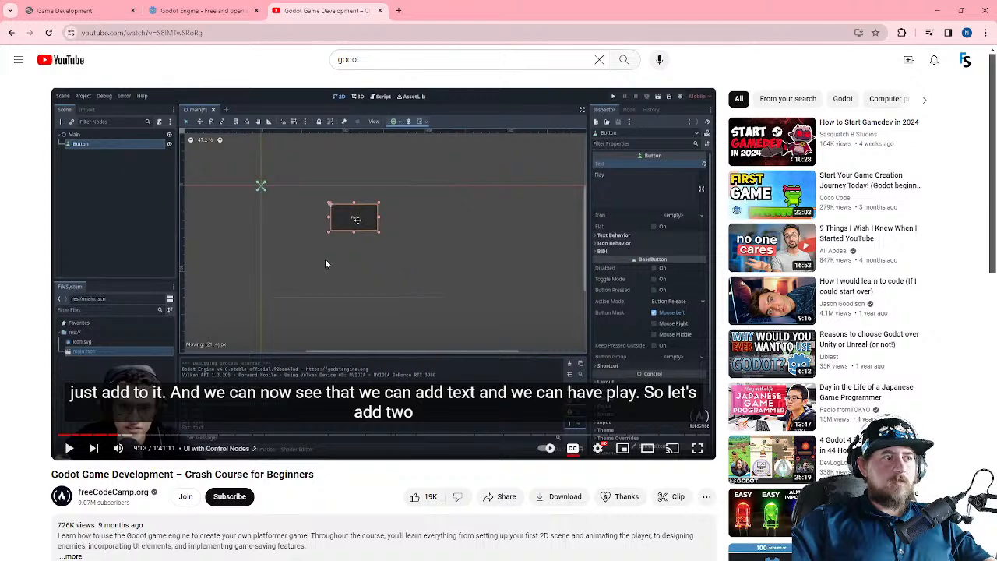
key("k")
key("Left")
key("Left")
key("Left")
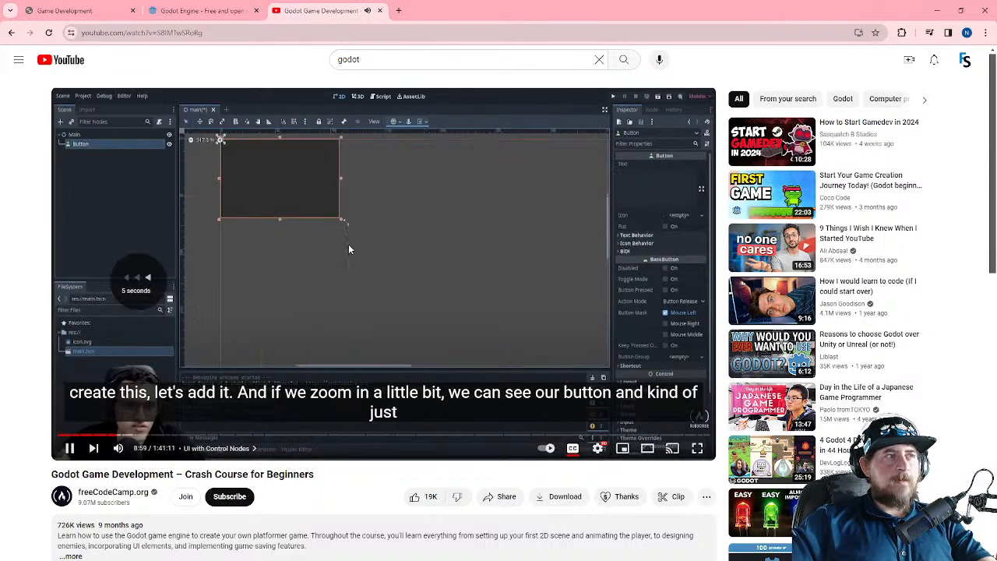
left_click(341, 235)
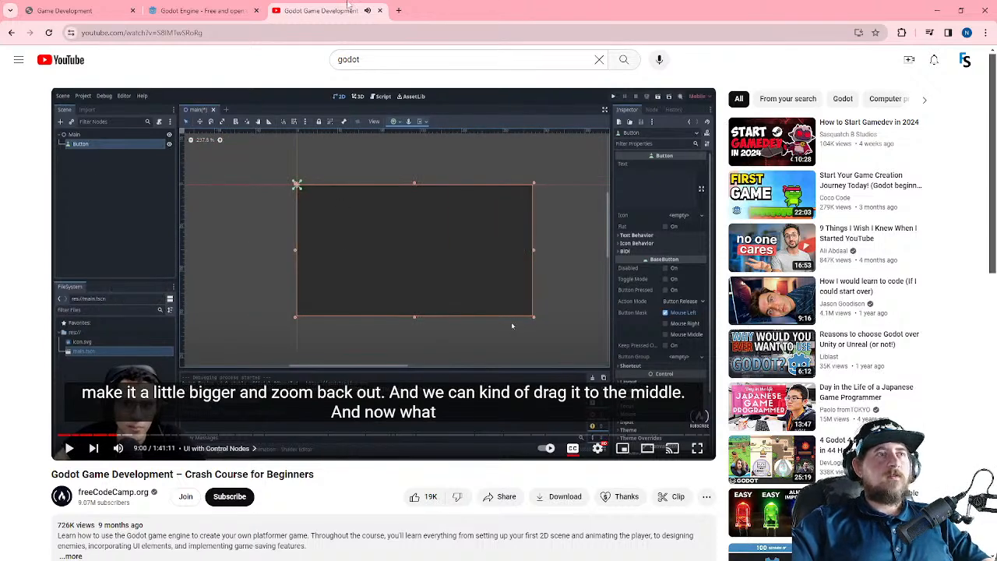
left_click(938, 10)
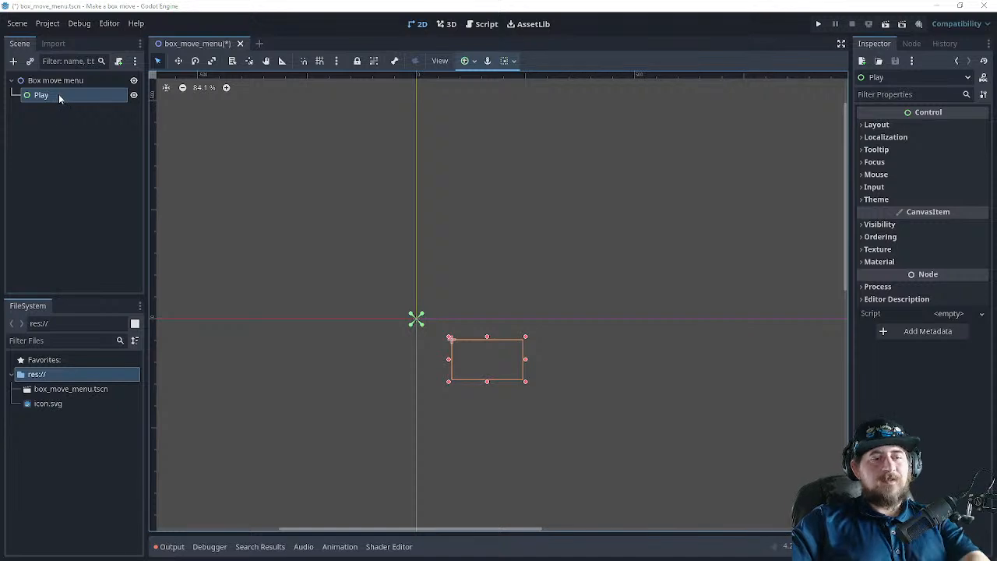
- Delete the Play control and add a Button node under the Box move menu root node
key("Delete")
left_click(490, 288)
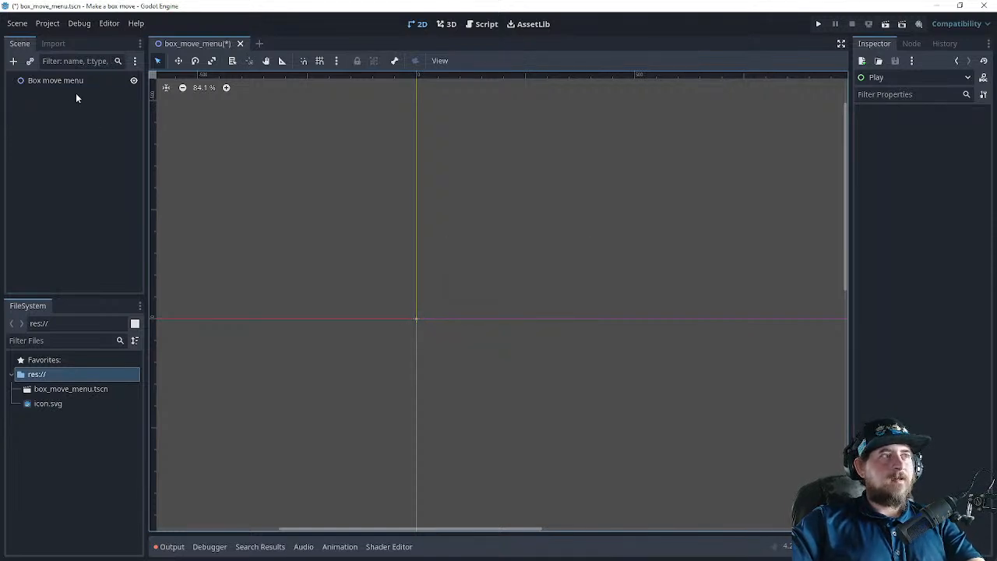
left_click(23, 81)
left_click(13, 62)
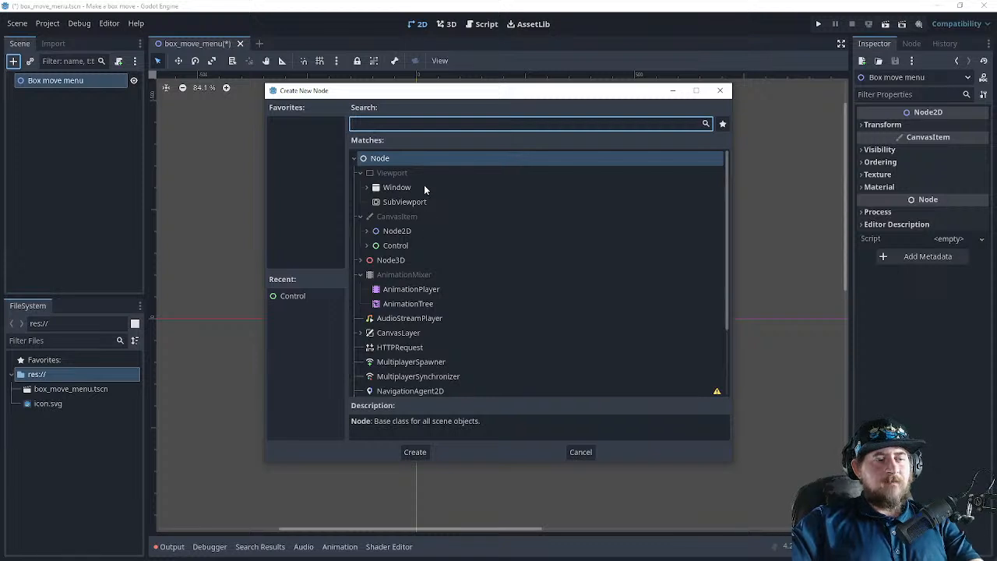
type("bu")
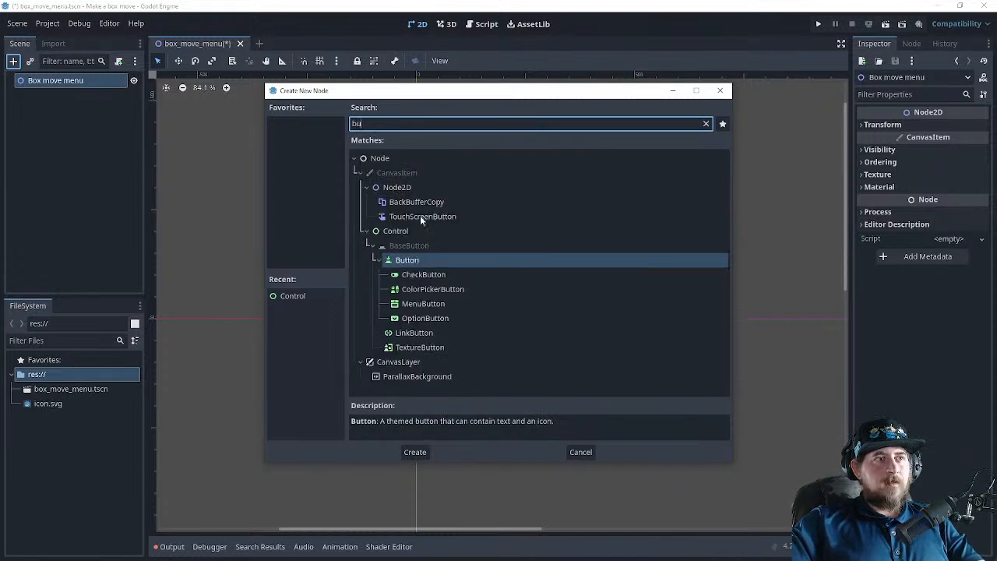
left_click(417, 259)
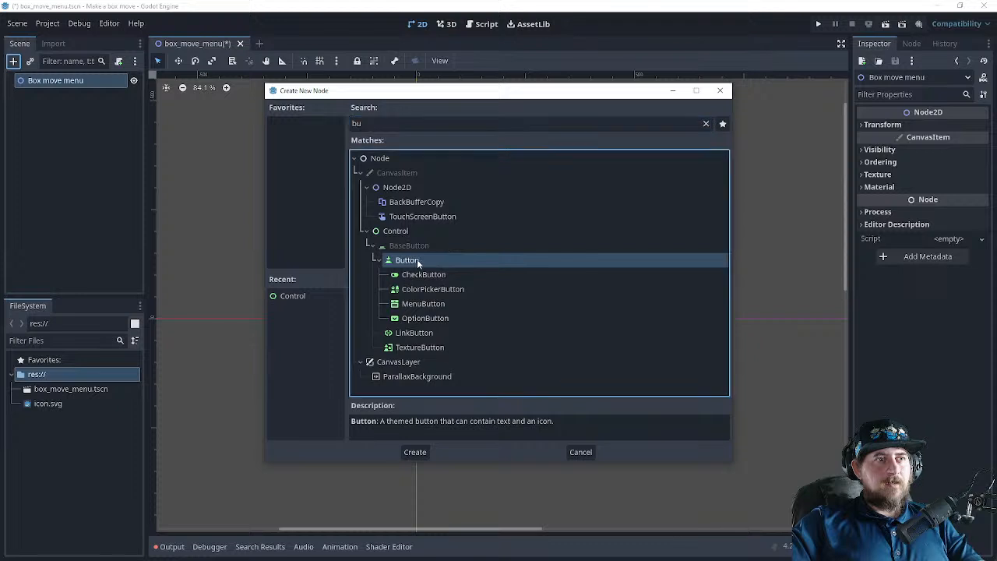
left_click(415, 452)
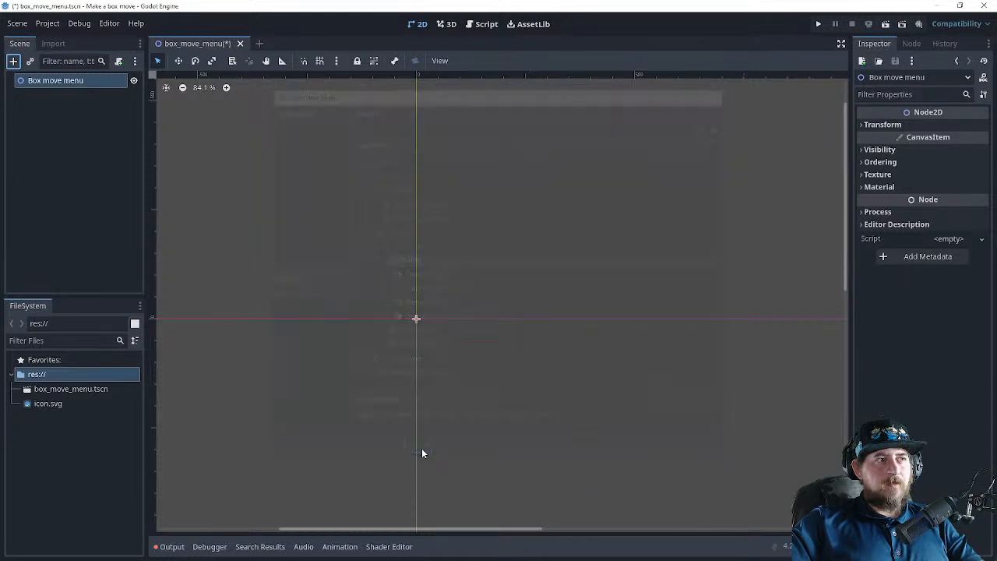
- Enlarge the new button and move it about 171 px right and 43 px down from the scene origin
left_click_drag(421, 325, 516, 378)
left_click_drag(471, 350, 545, 367)
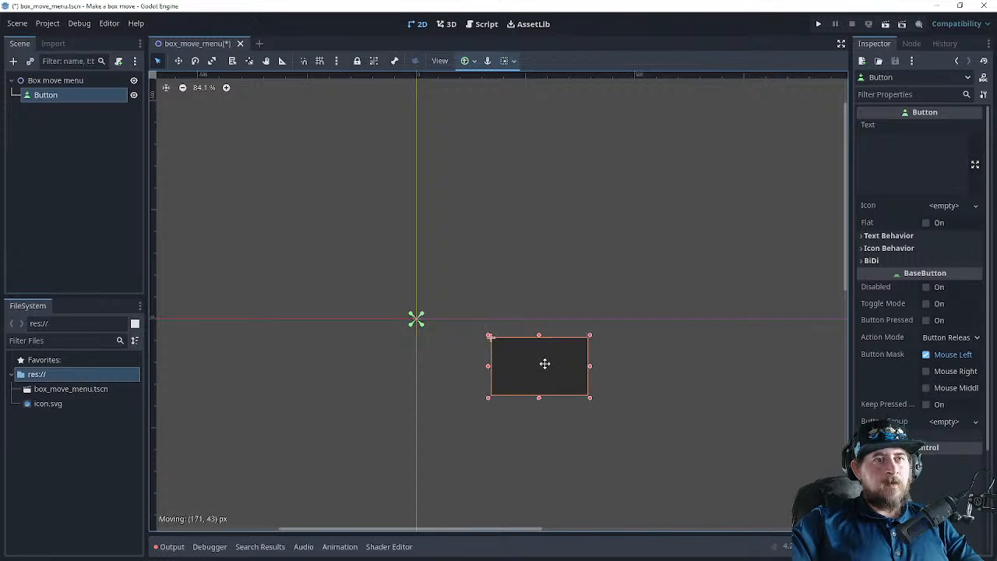
left_click(910, 169)
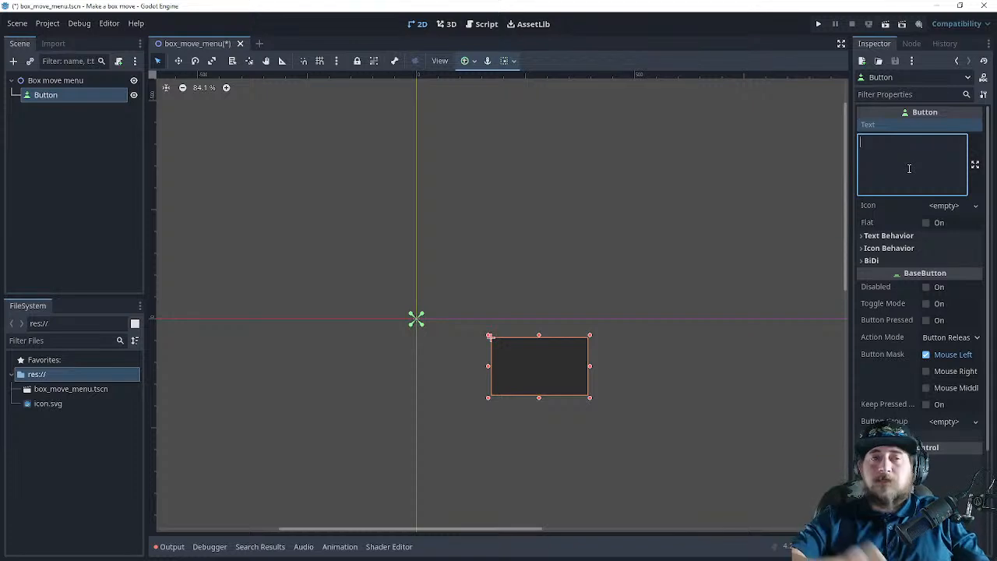
type("Play")
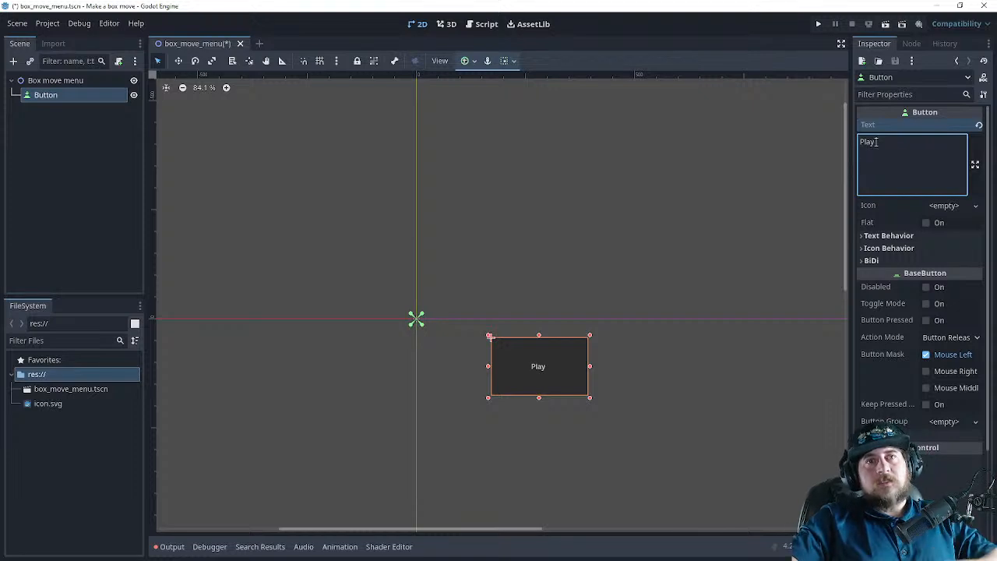
key("BackSpace")
key("BackSpace")
key("BackSpace")
key("BackSpace")
key("BackSpace")
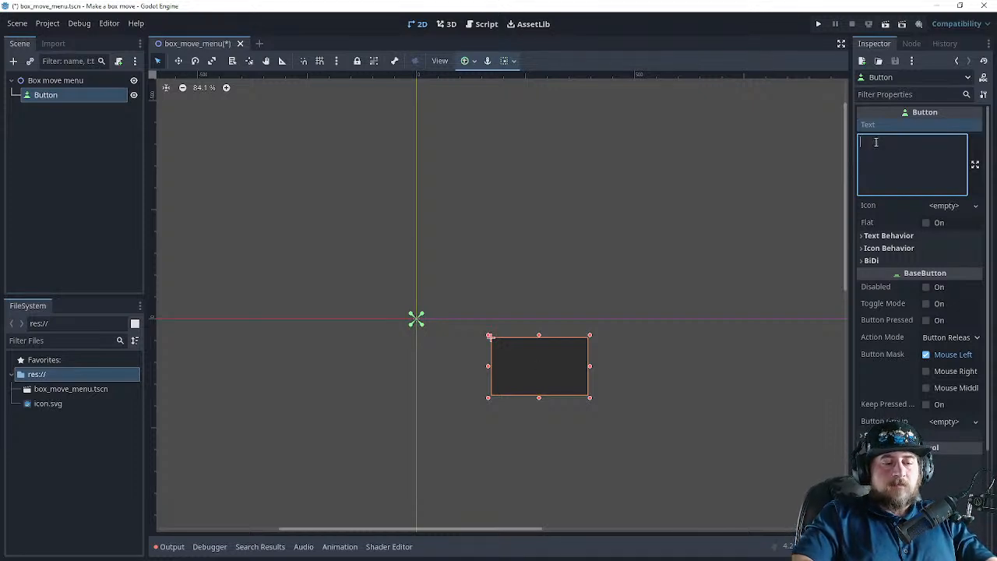
- Set the button's text to "Click To Make Box Move"
type("Cl")
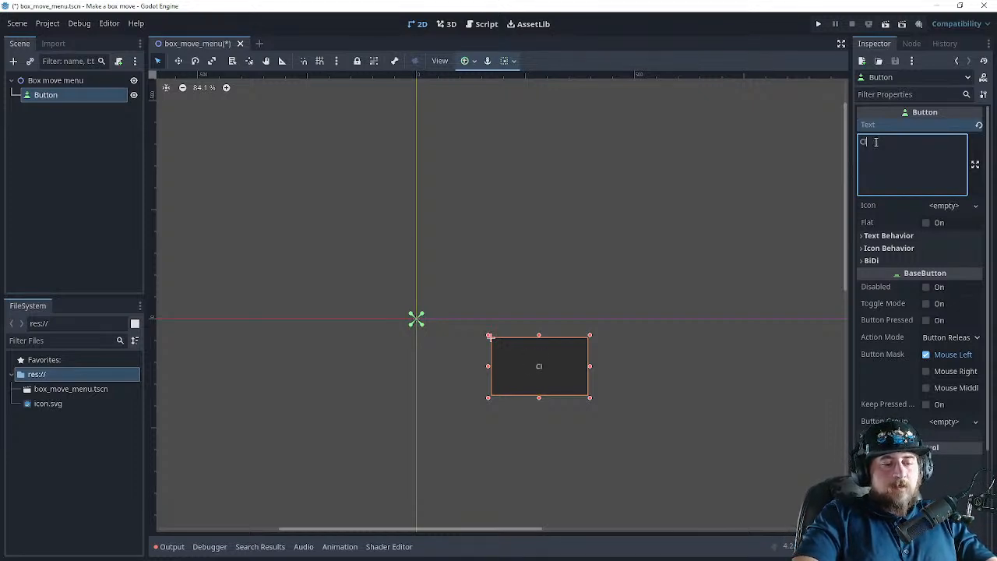
type("ick To mo")
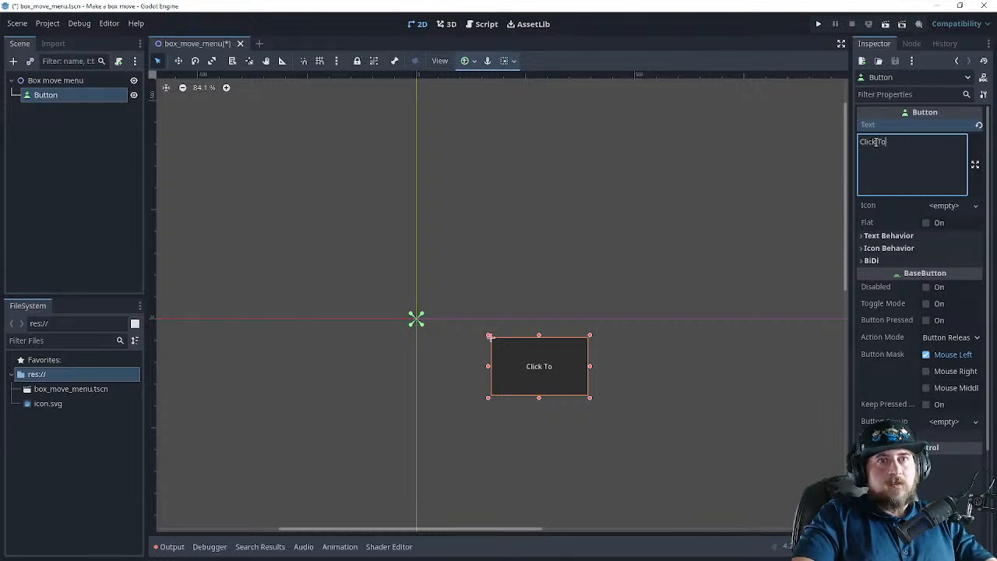
key("BackSpace")
key("BackSpace")
type("M")
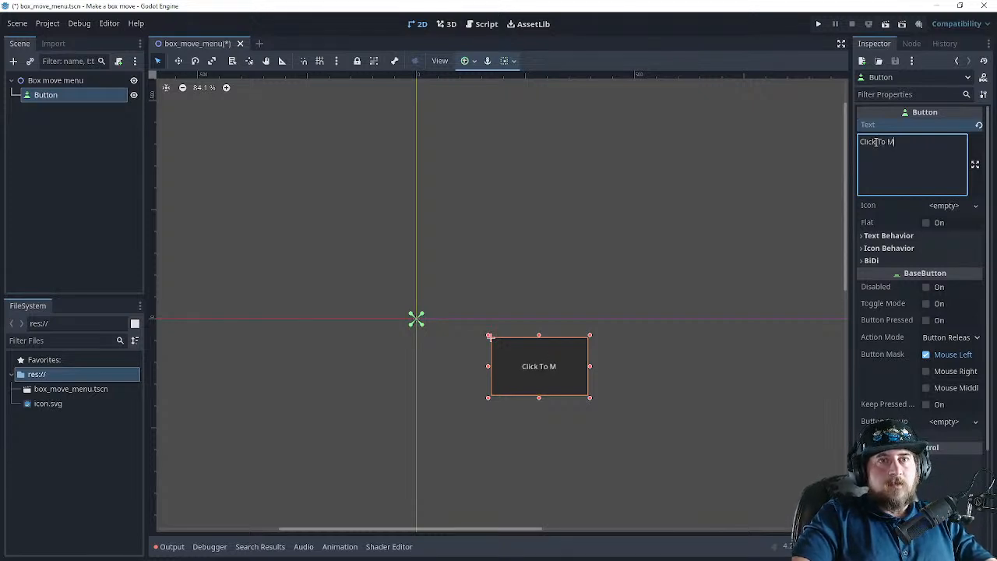
type("ake Box Move")
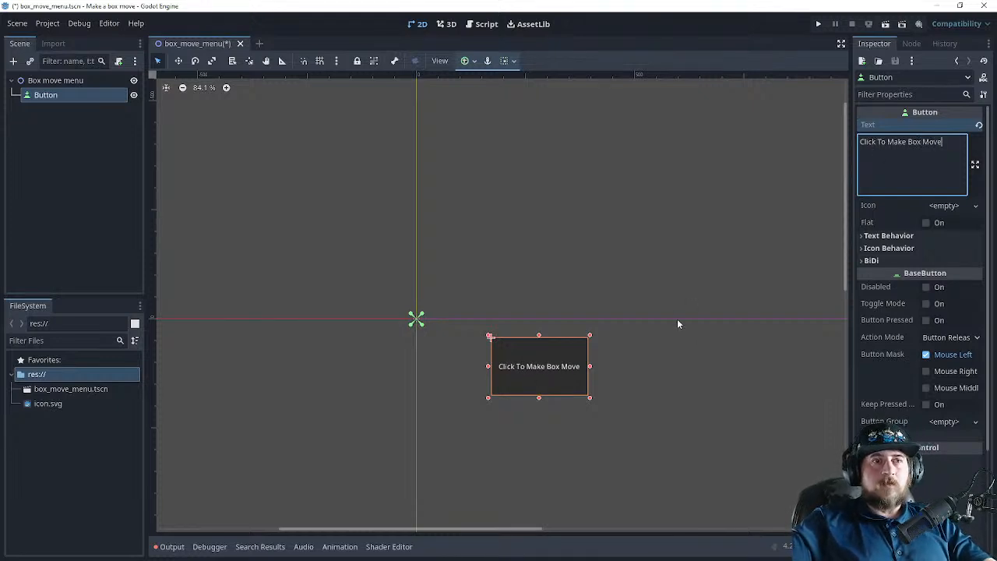
- Nudge the button slightly left and down in the viewport and rename its node to play
left_click_drag(533, 366, 507, 372)
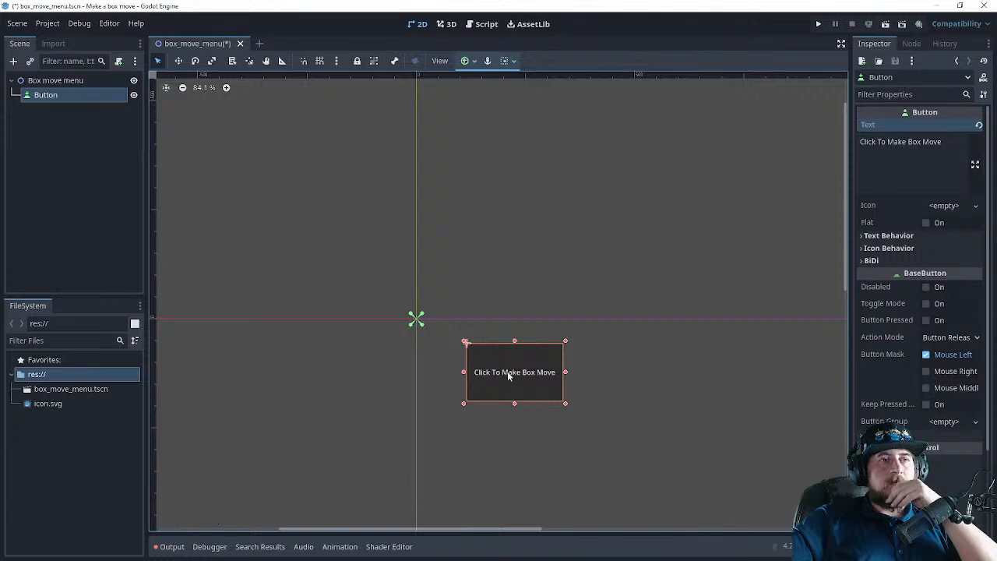
left_click(52, 96)
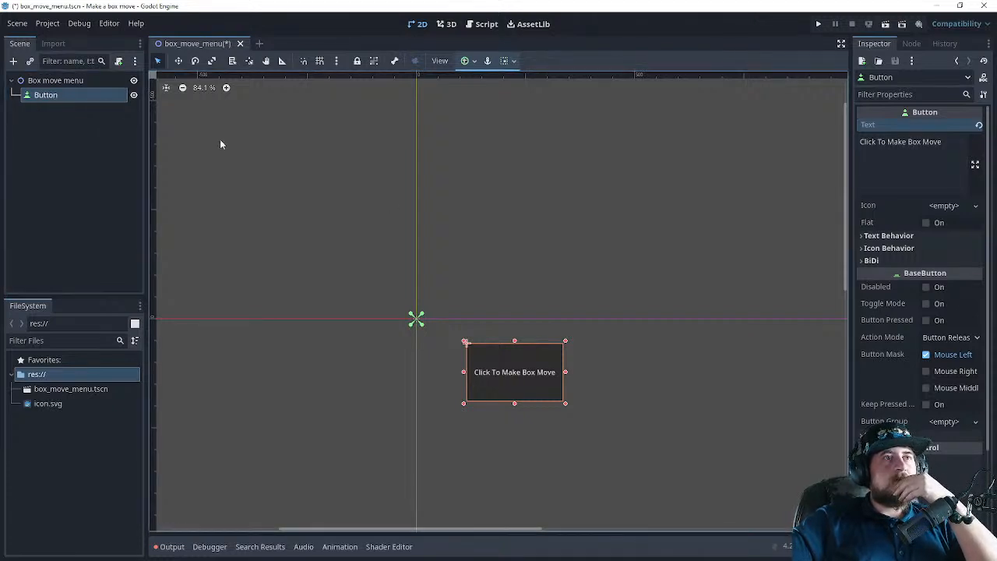
double_click(77, 97)
type("Play")
key("Return")
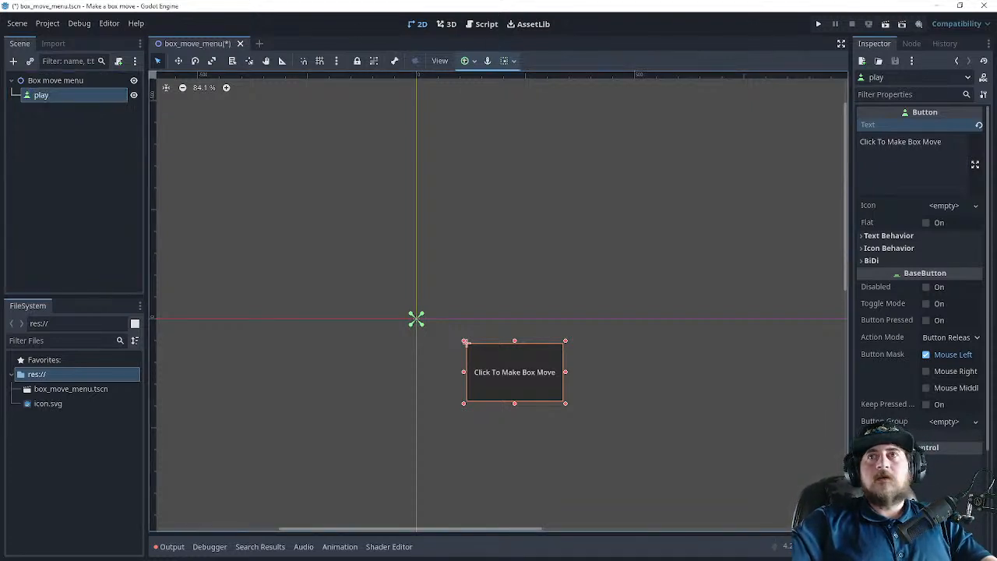
- Switch to the browser and resume the crash course video, skipping 10 seconds ahead toward the part on renaming the buttons
key("alt+Tab")
left_click(348, 236)
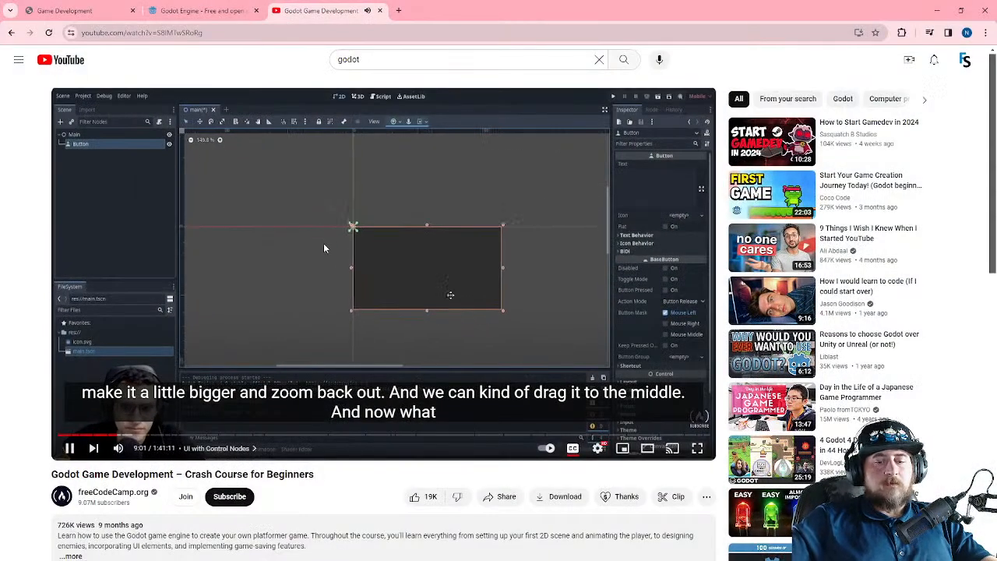
key("Right")
key("Right")
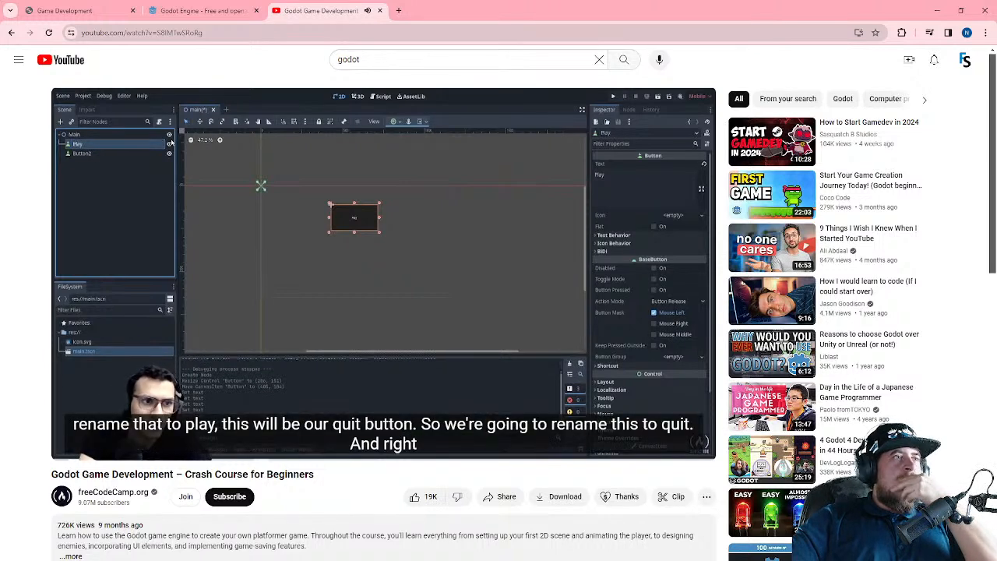
- Pause the video, switch to Godot, and duplicate the play button, naming the copy "Quit button"
left_click(146, 214)
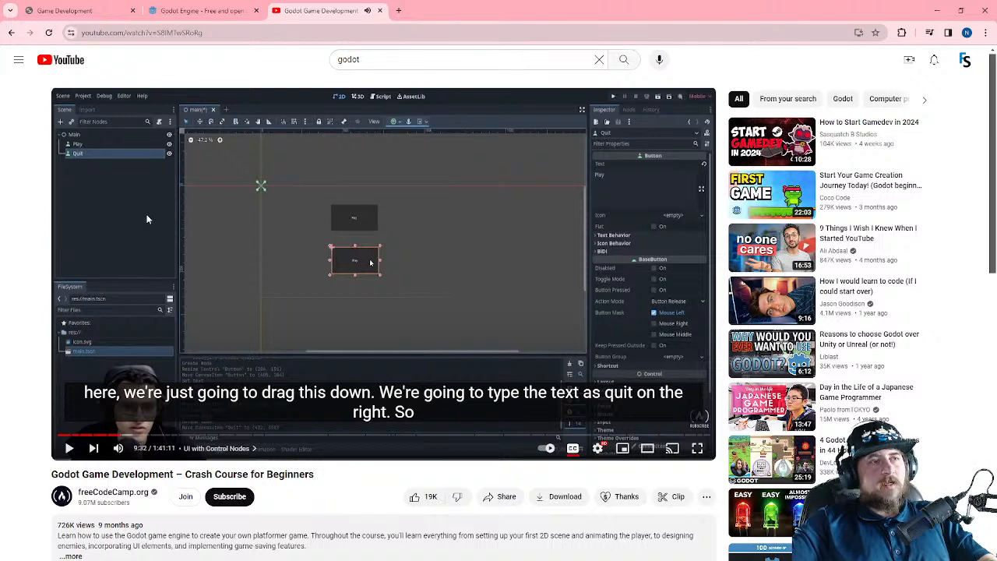
left_click(937, 10)
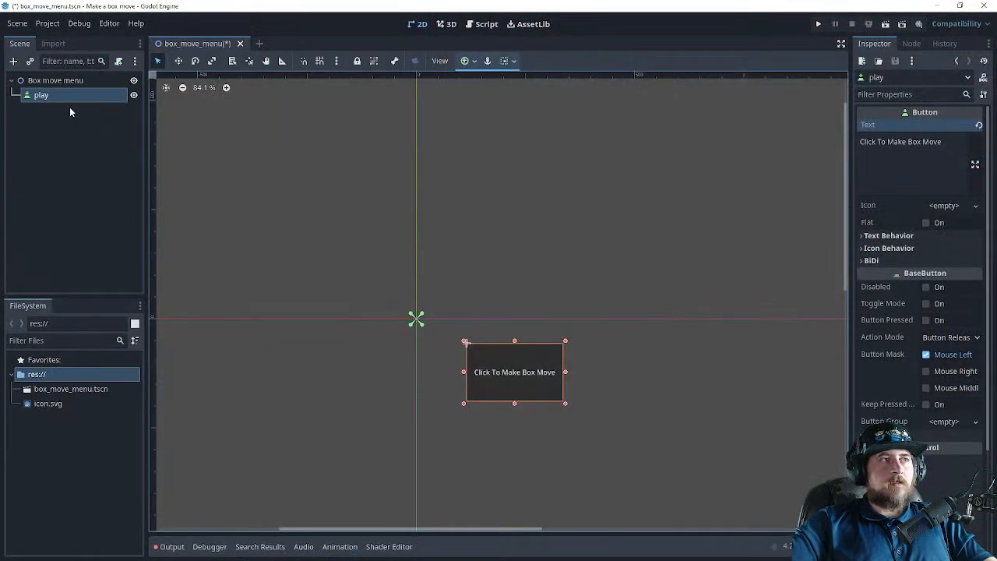
left_click(45, 97)
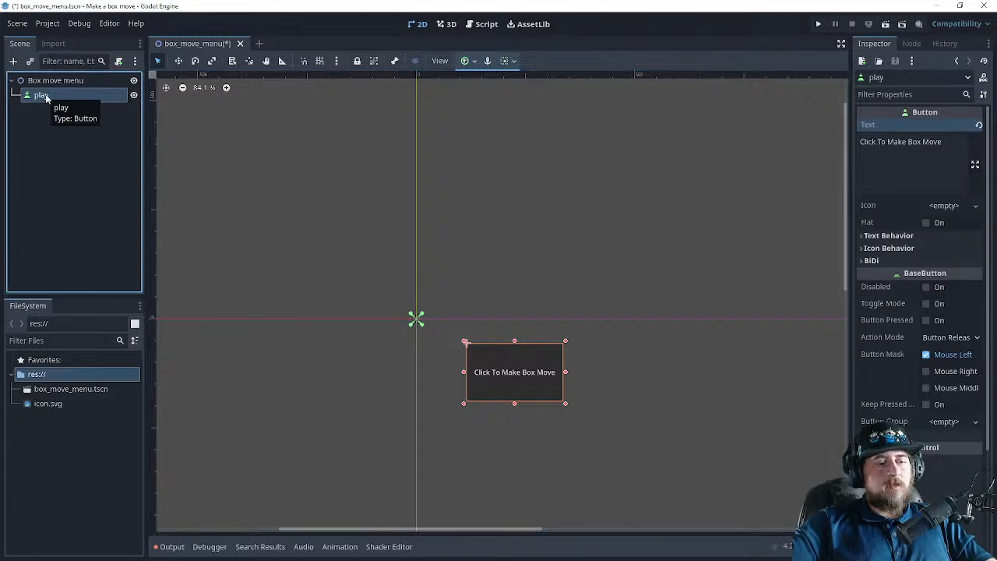
key("ctrl+d")
double_click(69, 112)
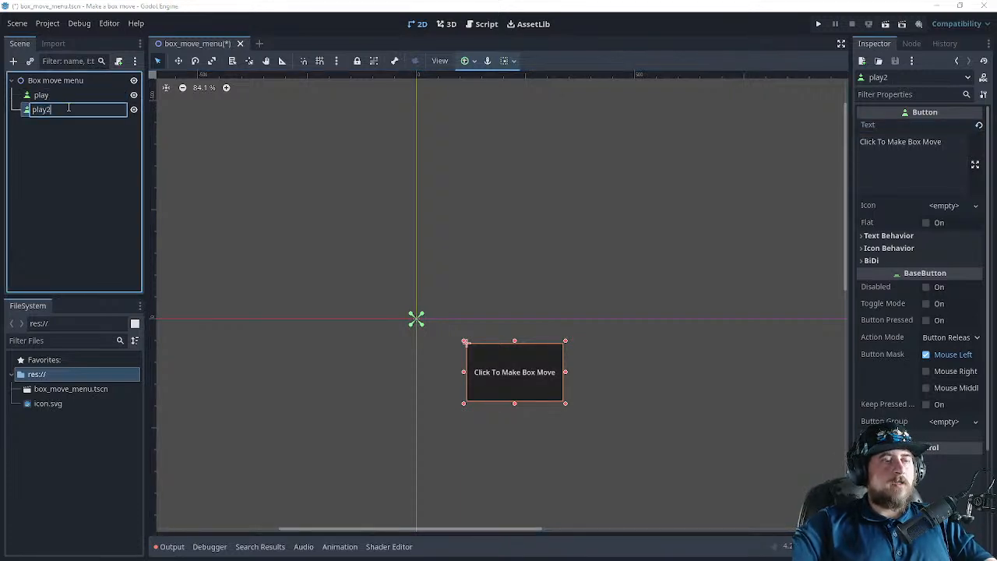
key("BackSpace")
key("BackSpace")
key("BackSpace")
key("BackSpace")
key("BackSpace")
type("Quit b")
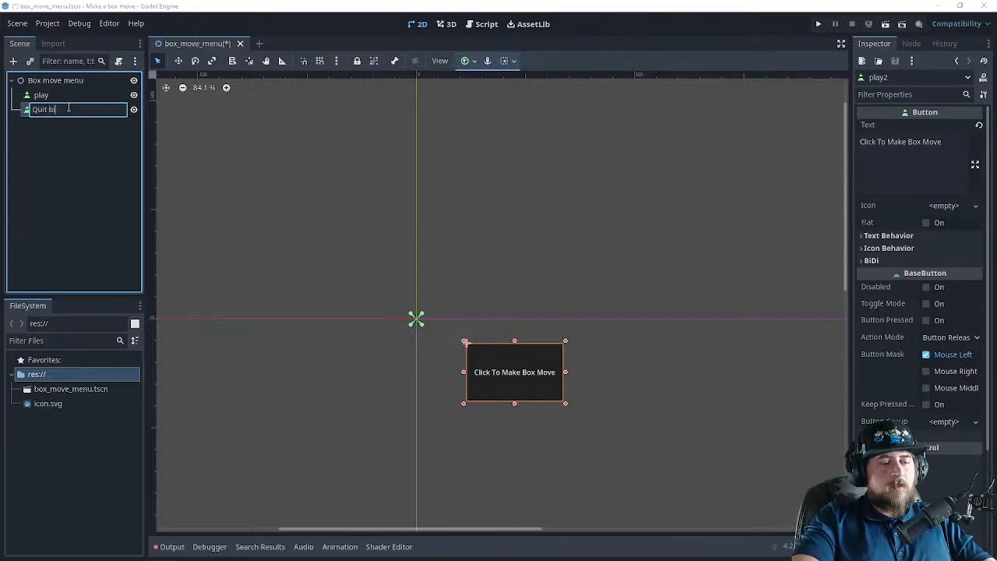
type("utton")
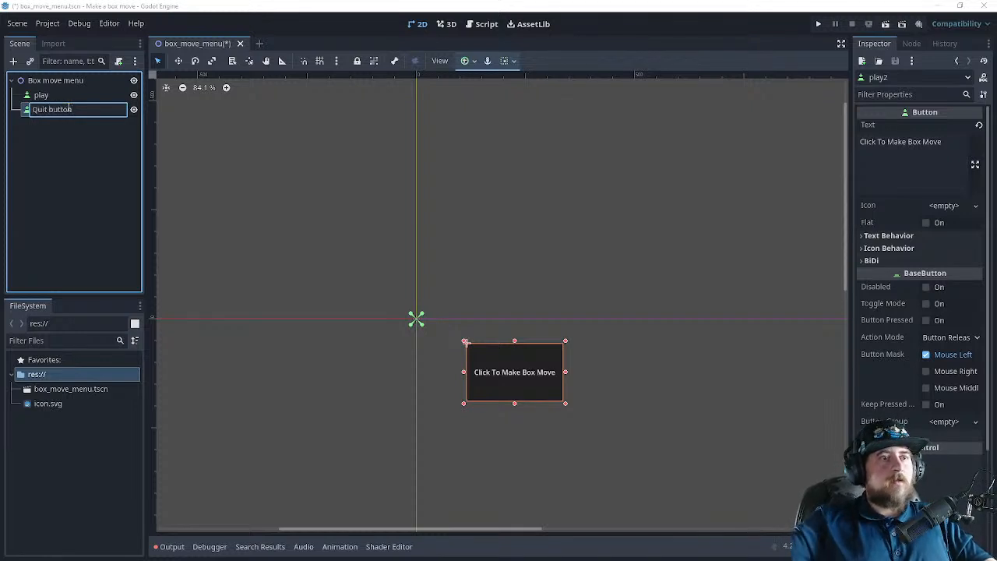
key("Return")
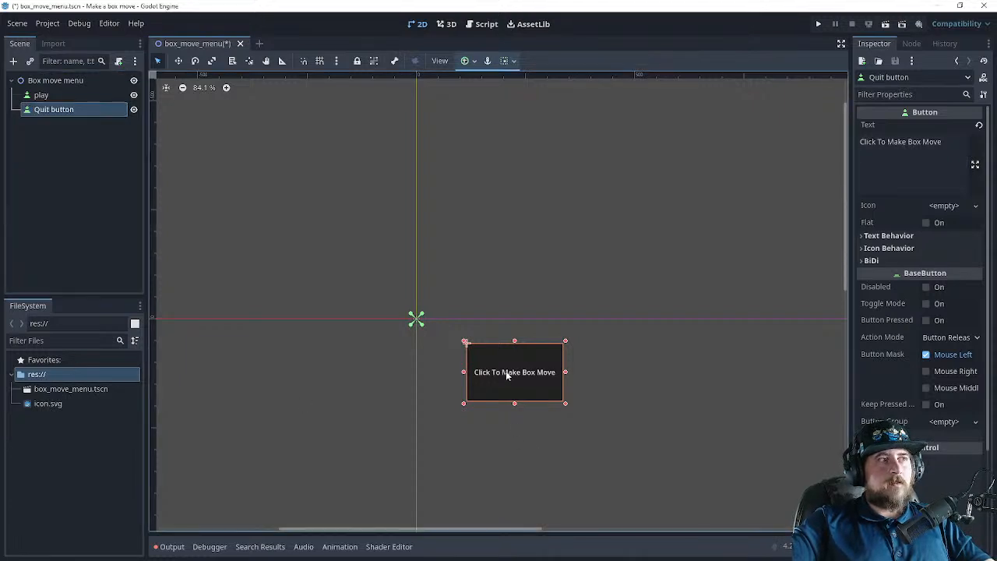
- Place the Quit button just below the play button and set its text to "Click To Not Make Box Move"
left_click_drag(507, 376, 509, 458)
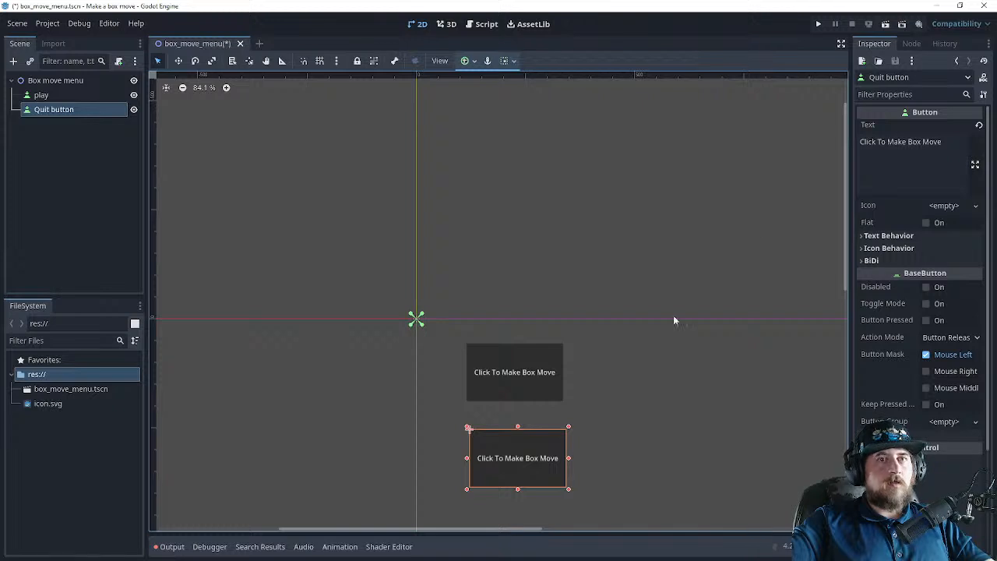
left_click(949, 146)
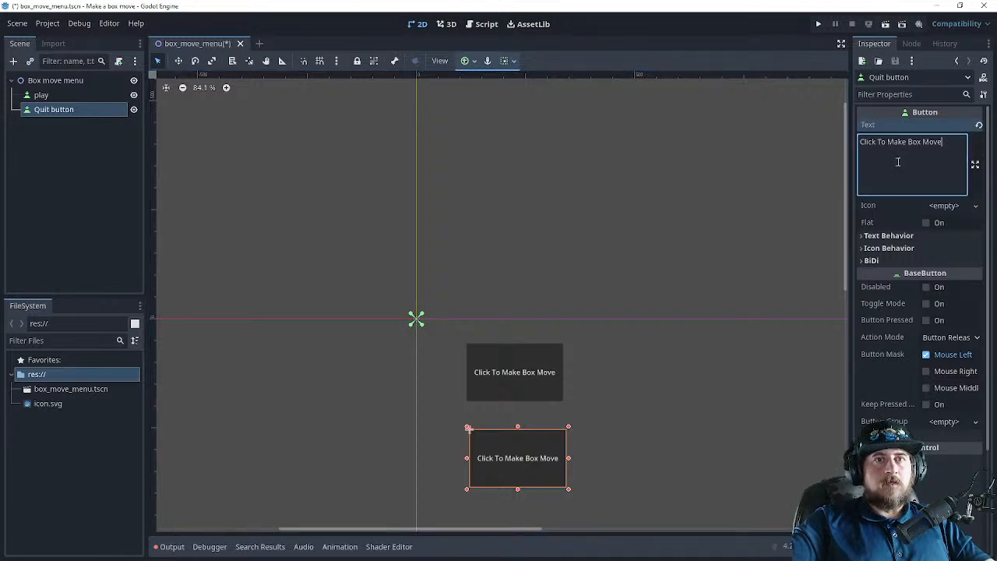
key("BackSpace")
key("BackSpace")
key("BackSpace")
key("BackSpace")
key("BackSpace")
key("BackSpace")
key("BackSpace")
key("BackSpace")
key("BackSpace")
key("BackSpace")
key("BackSpace")
key("BackSpace")
key("BackSpace")
key("BackSpace")
key("BackSpace")
key("BackSpace")
key("BackSpace")
key("BackSpace")
key("BackSpace")
key("BackSpace")
key("BackSpace")
key("BackSpace")
type("Click to")
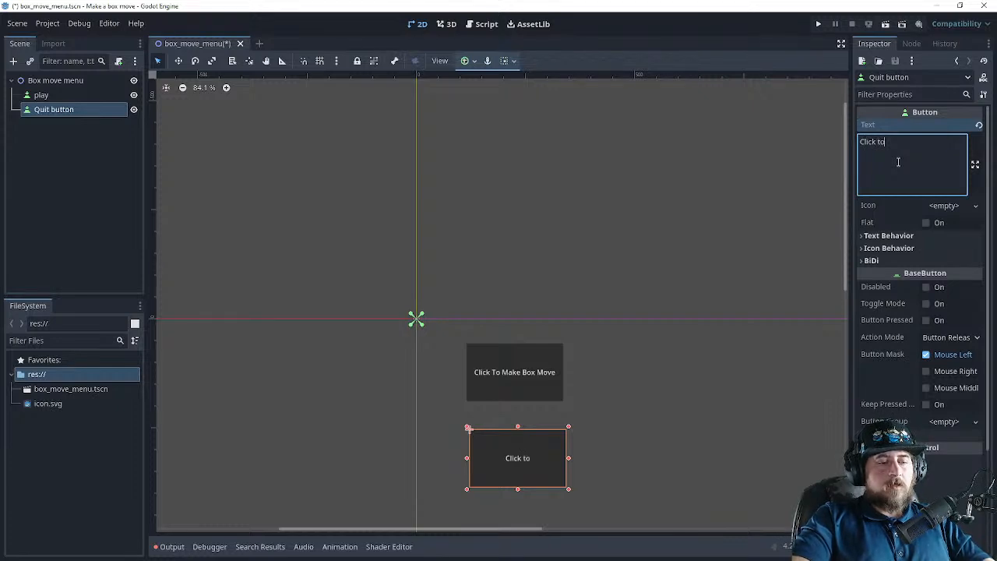
type(" not ")
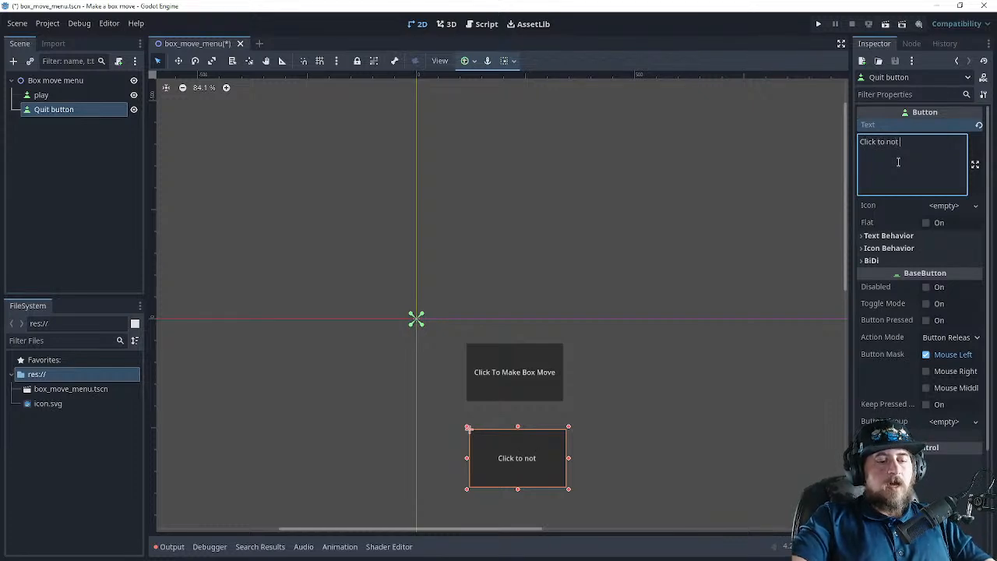
type("Make Box Move")
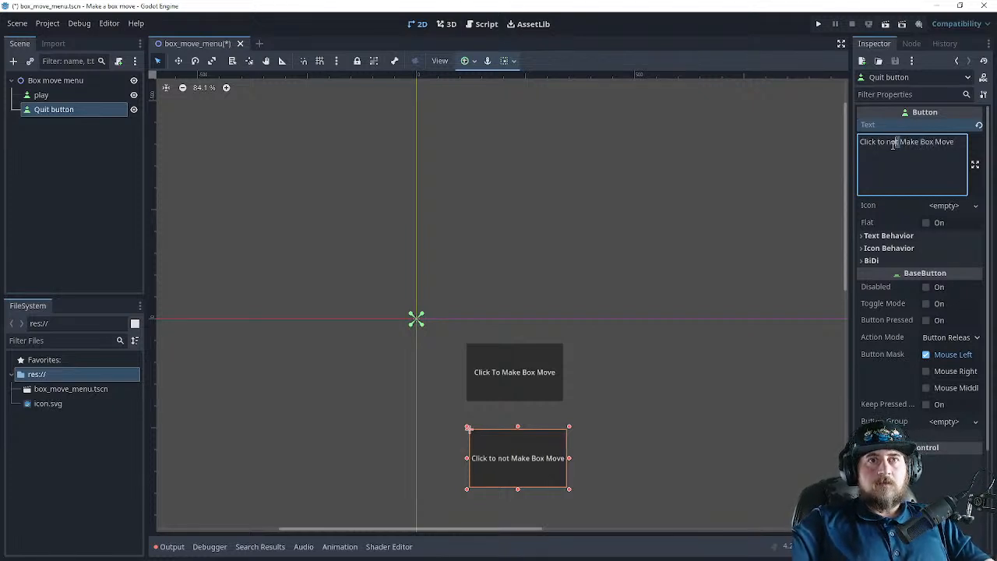
key("BackSpace")
type("N")
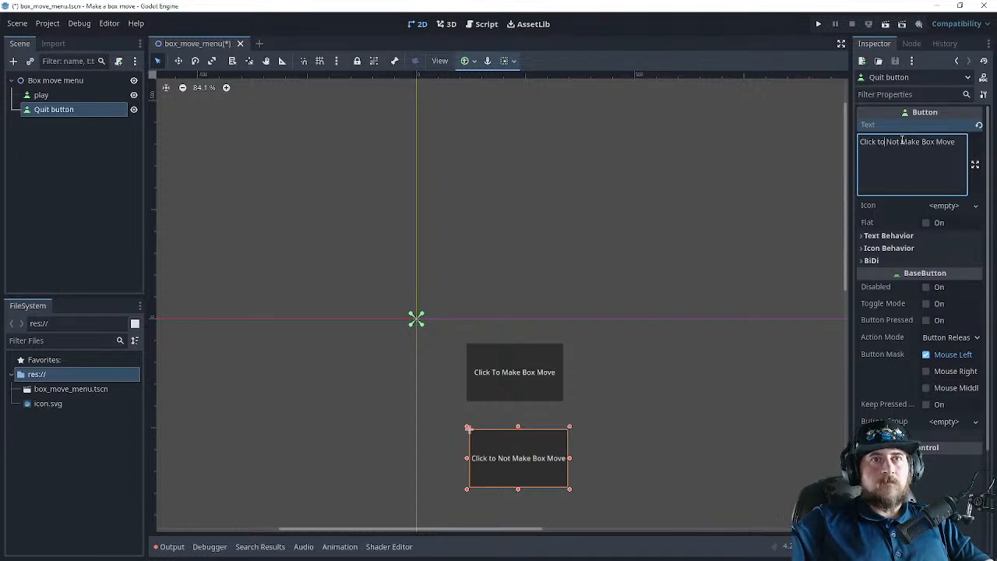
key("BackSpace")
type("T")
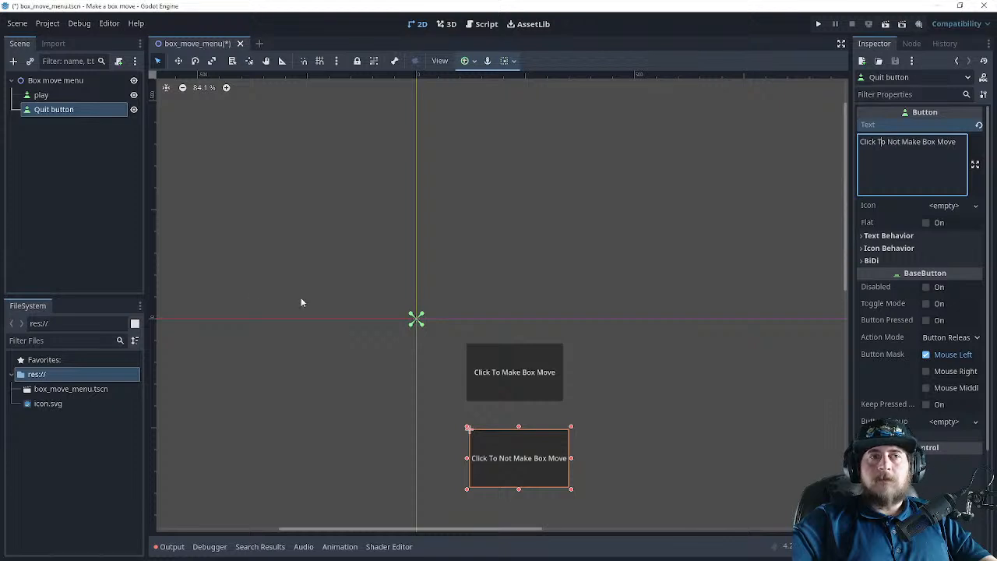
mouse_move(524, 442)
left_mouse_down()
mouse_move(518, 452)
mouse_move(520, 441)
left_mouse_up()
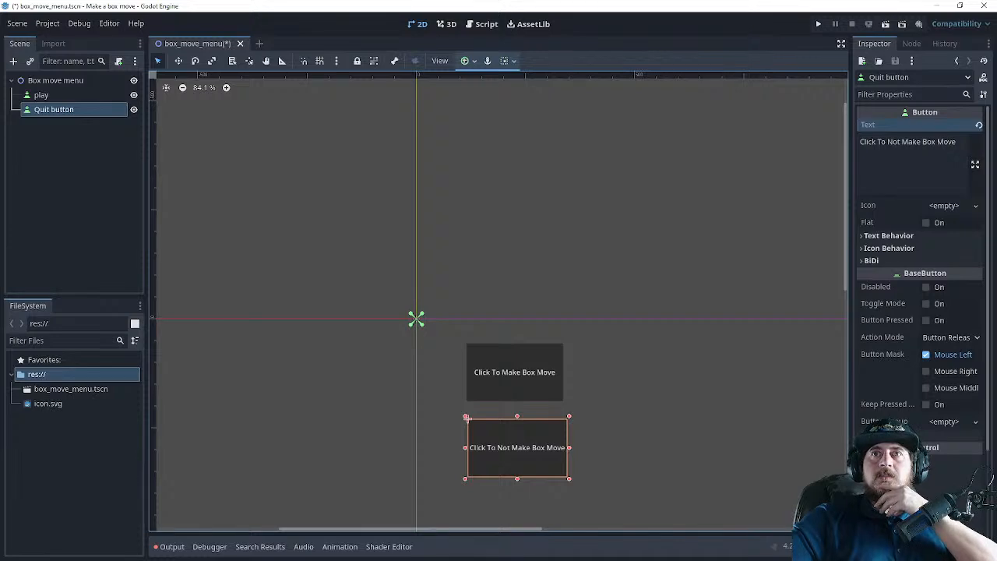
- Switch to the browser and watch the crash course section on attaching a new script, pausing at the script language options
key("alt+Tab")
left_click(371, 302)
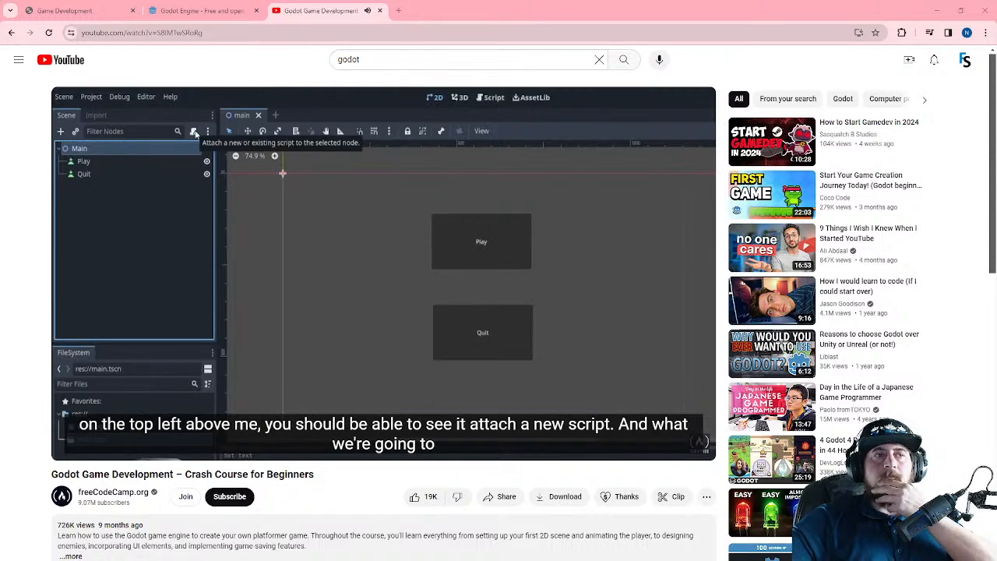
mouse_move(527, 430)
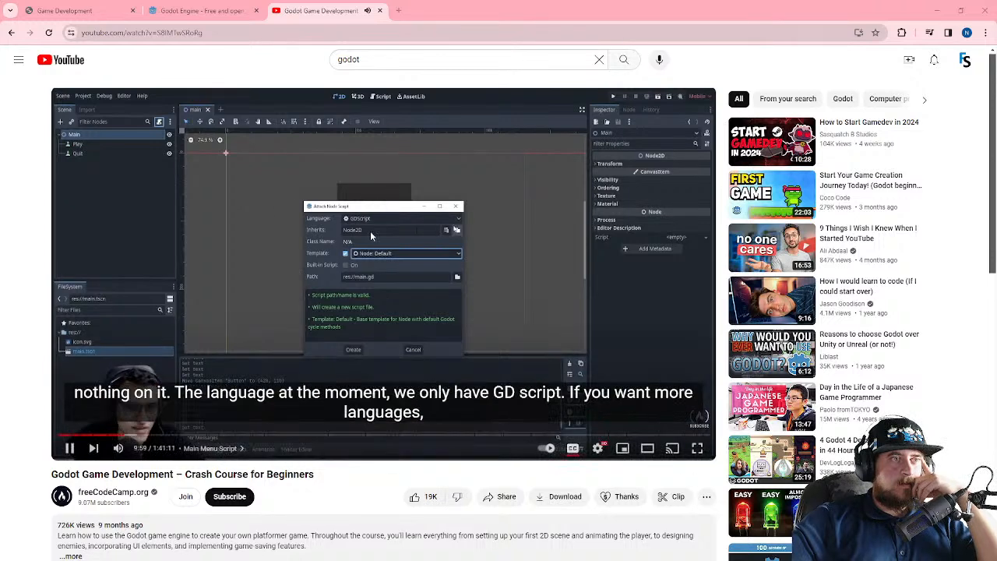
left_click(362, 255)
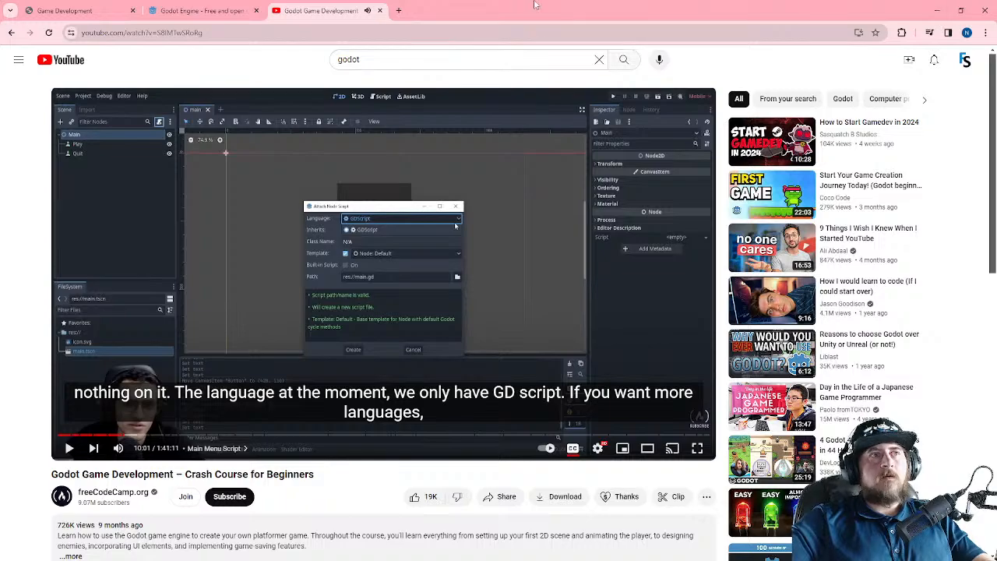
- Switch to Godot and attach a new GDScript at res://play.gd with the Node: Default template to the play button
left_click(938, 10)
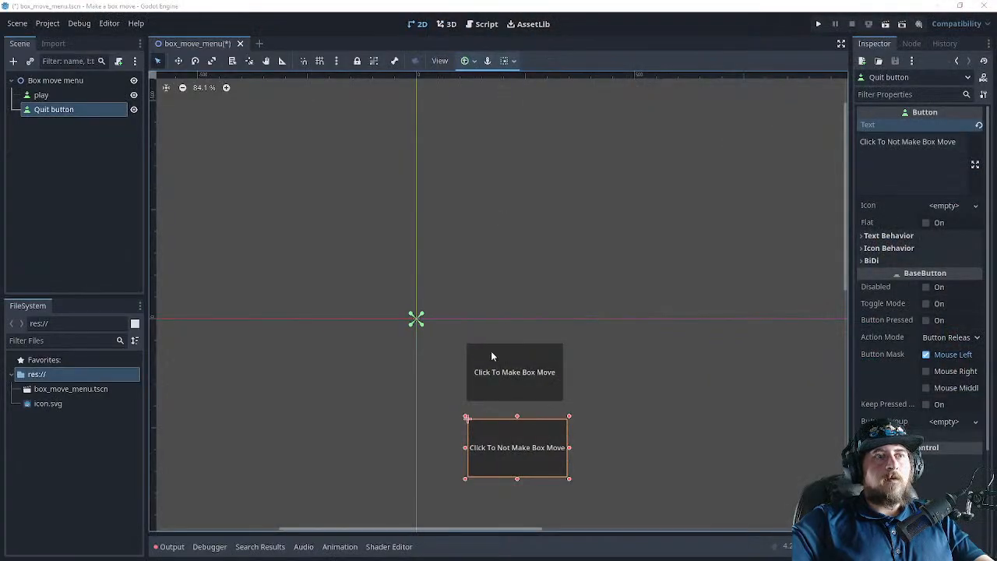
left_click(513, 180)
left_click(477, 375)
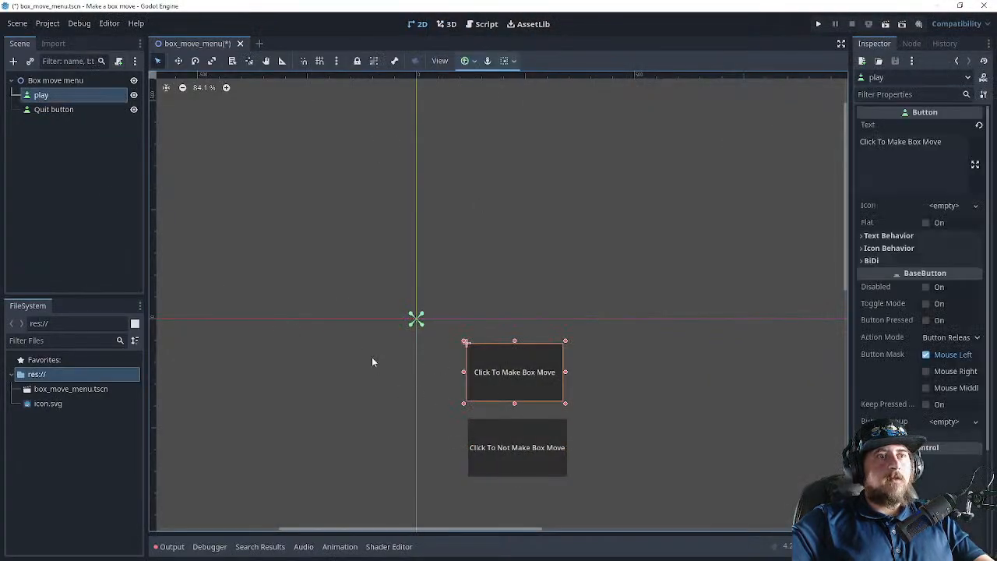
left_click(118, 62)
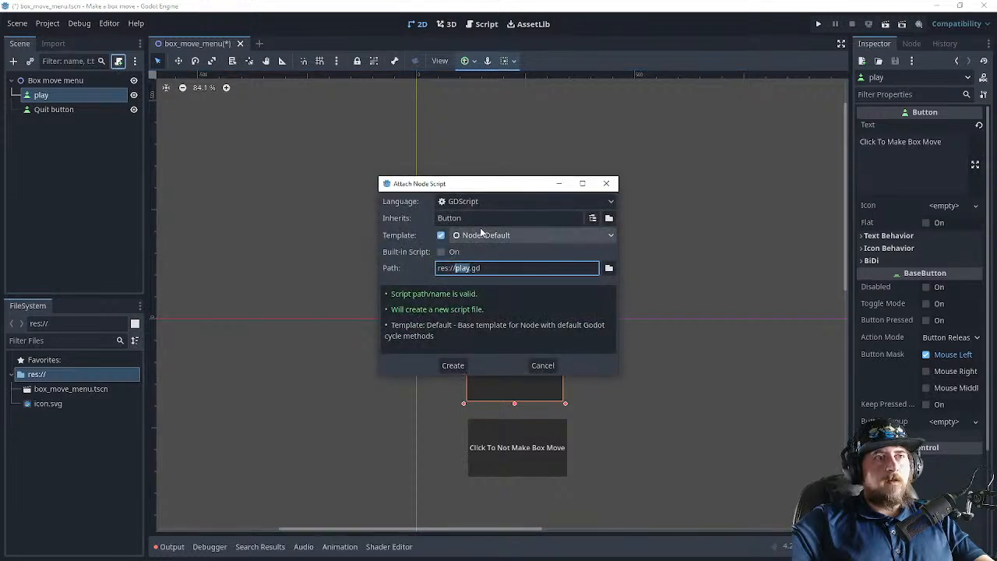
left_click(491, 269)
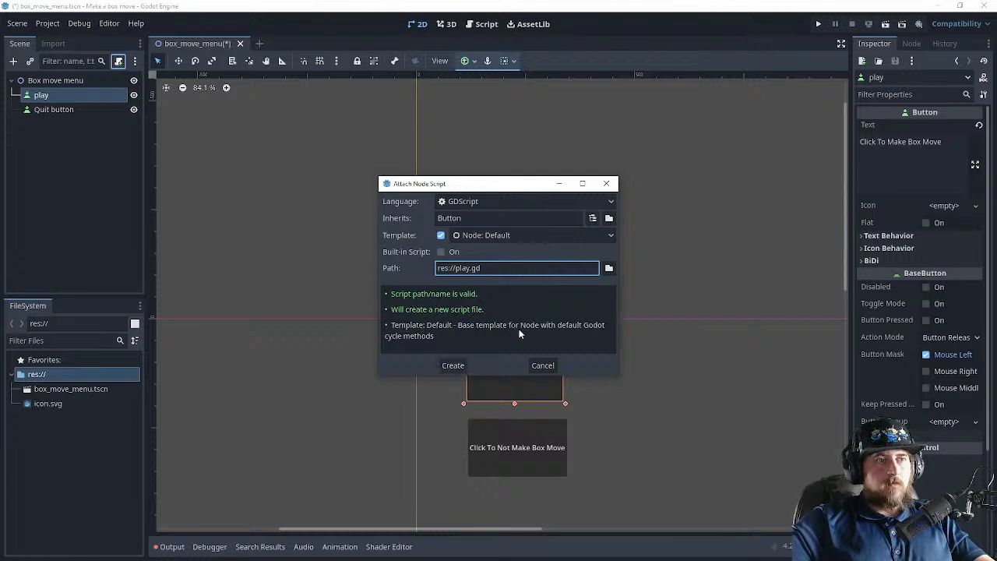
left_click(455, 366)
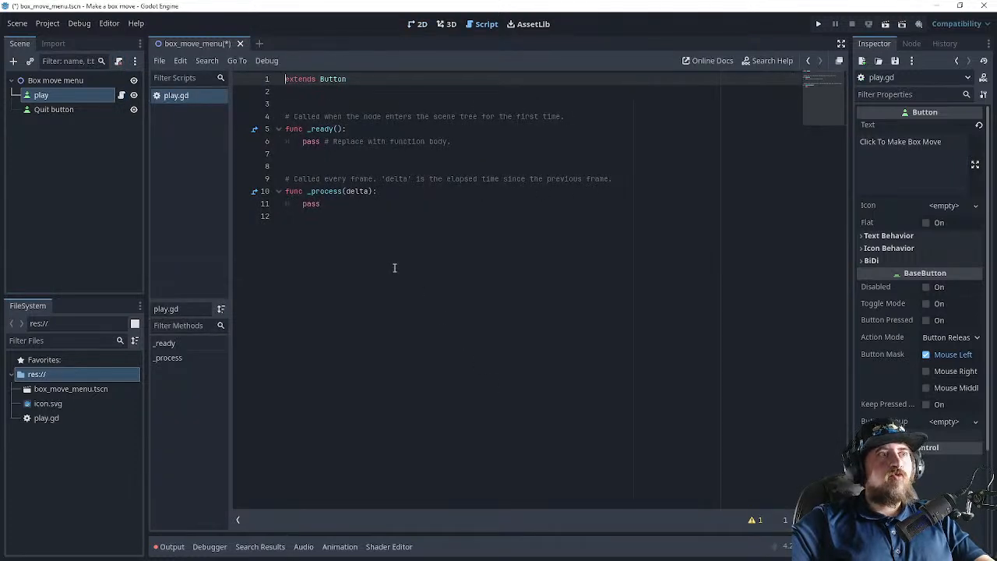
- Attach a new GDScript at res://Quit button.gd to the Quit button, and reopen play.gd in the script editor
left_click(65, 111)
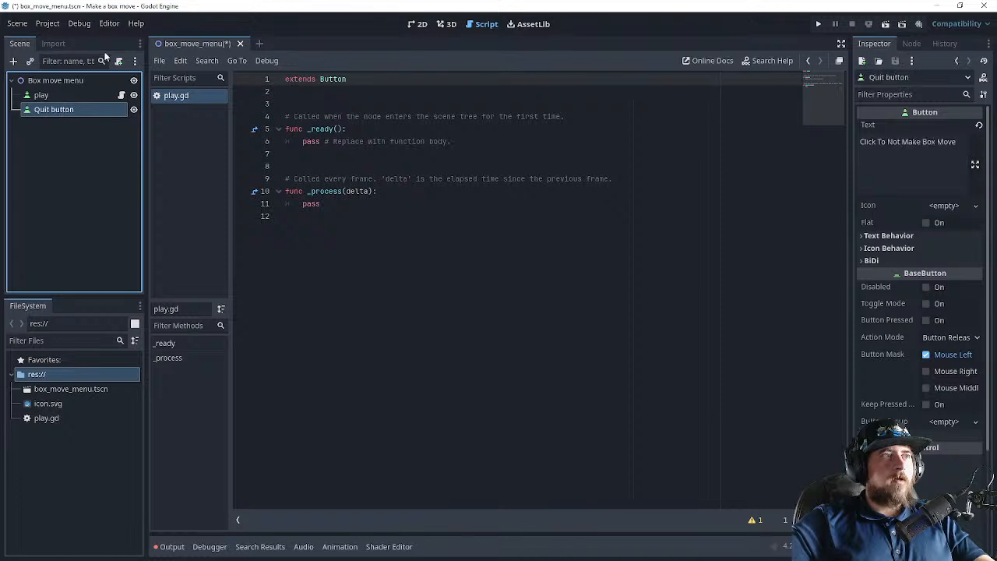
left_click(118, 61)
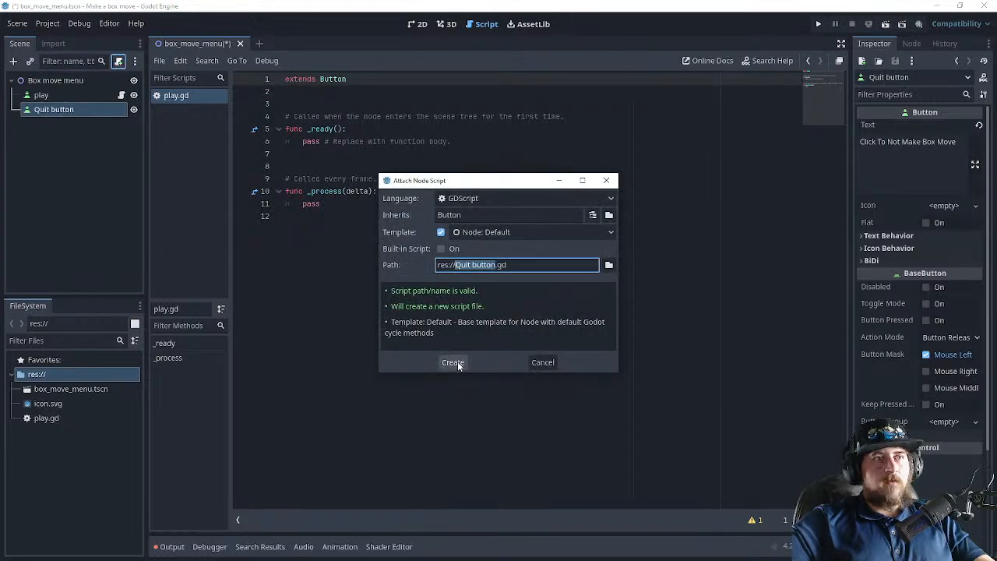
left_click(455, 363)
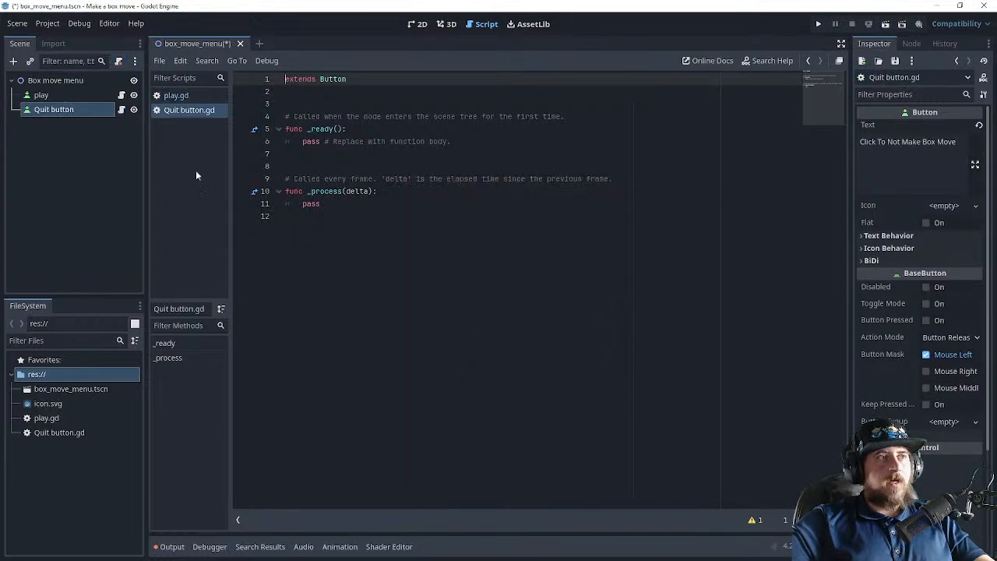
left_click(178, 96)
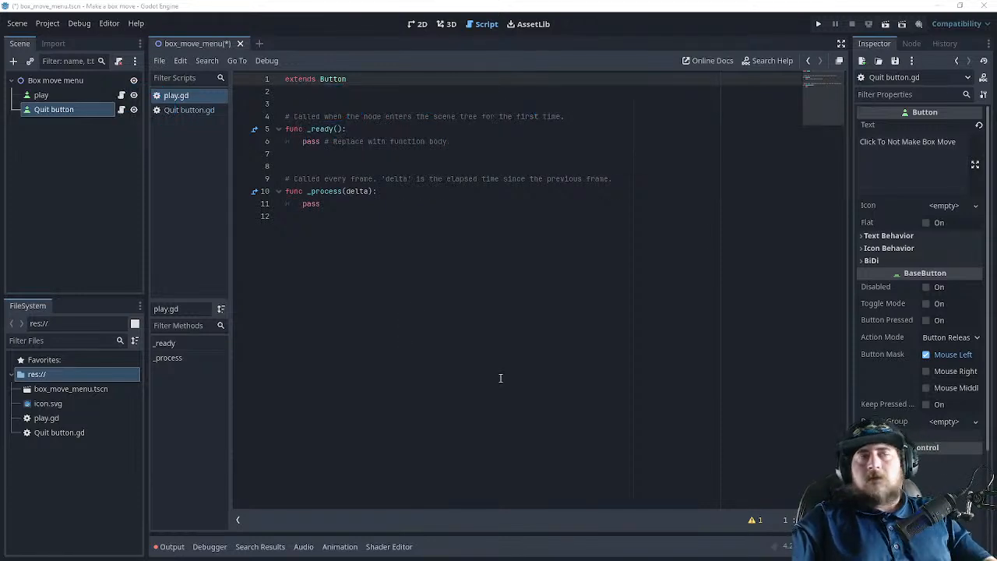
left_click(475, 311)
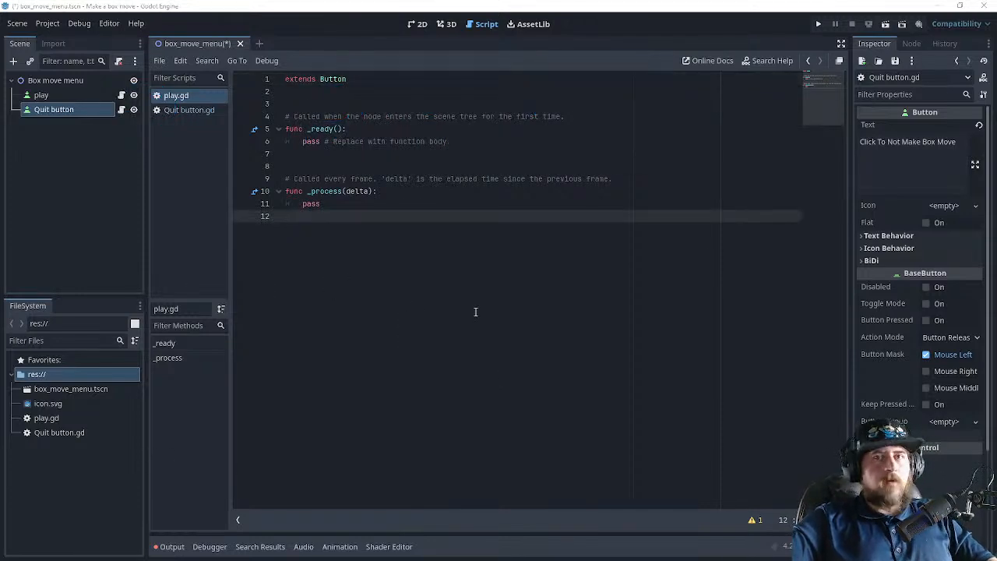
- Switch to the browser and watch the crash course through connecting the quit button's pressed signal, pausing where the quit function gets programmed
key("alt+Tab")
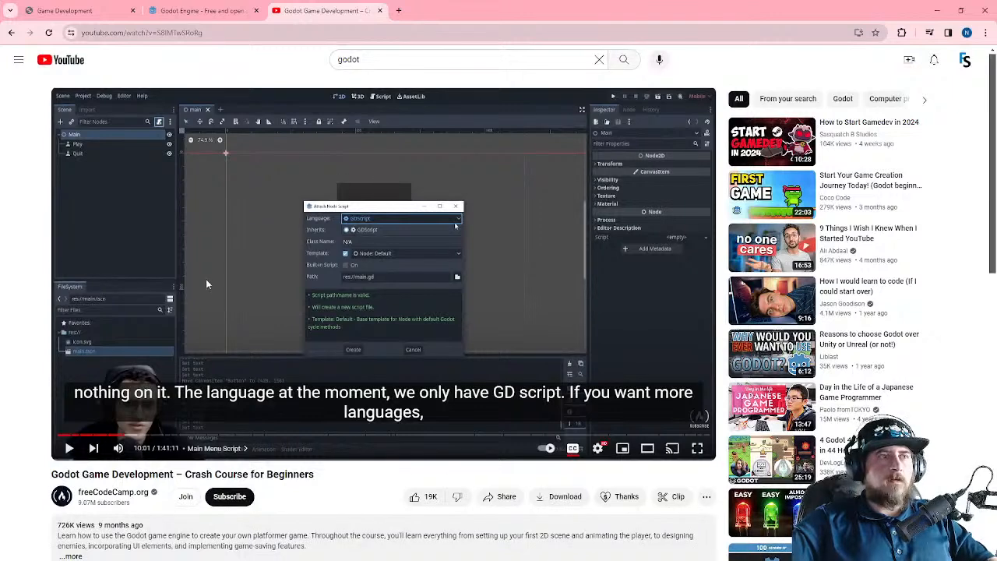
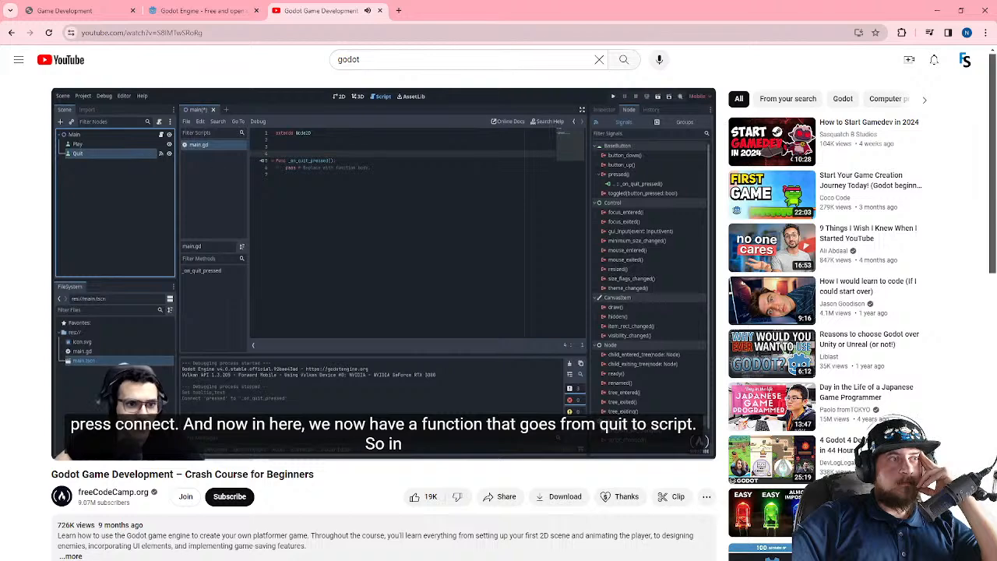
left_click(414, 266)
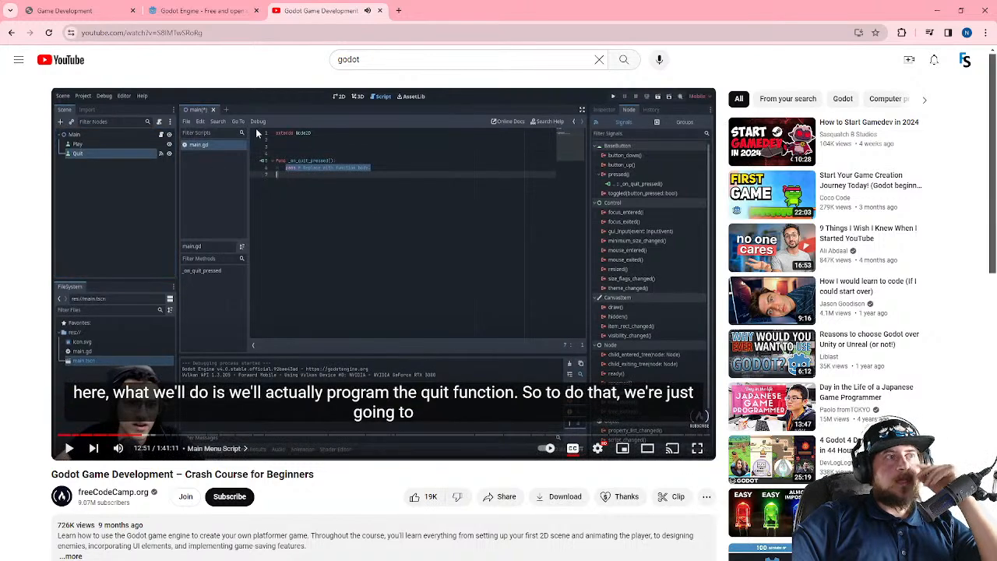
left_click(212, 11)
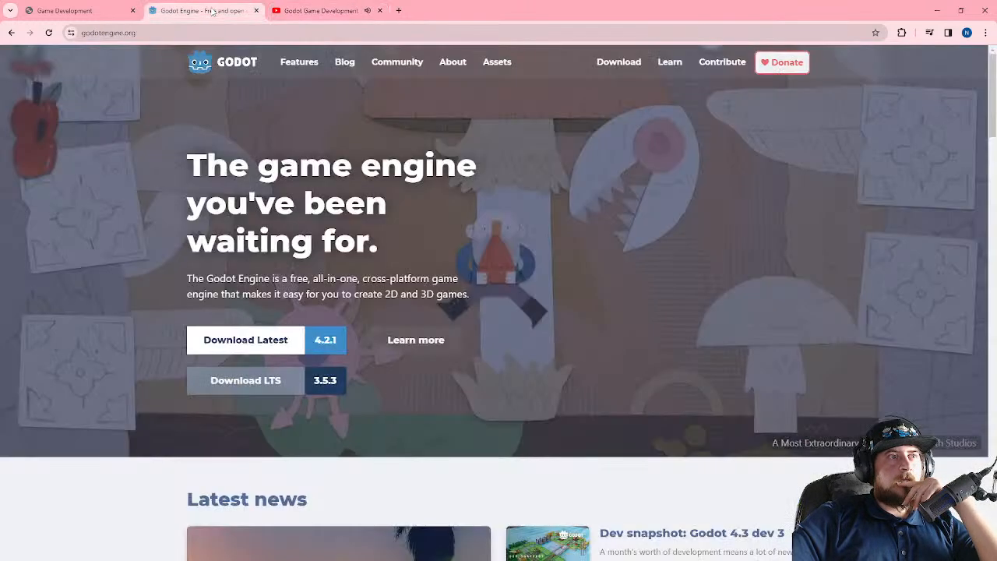
left_click(355, 10)
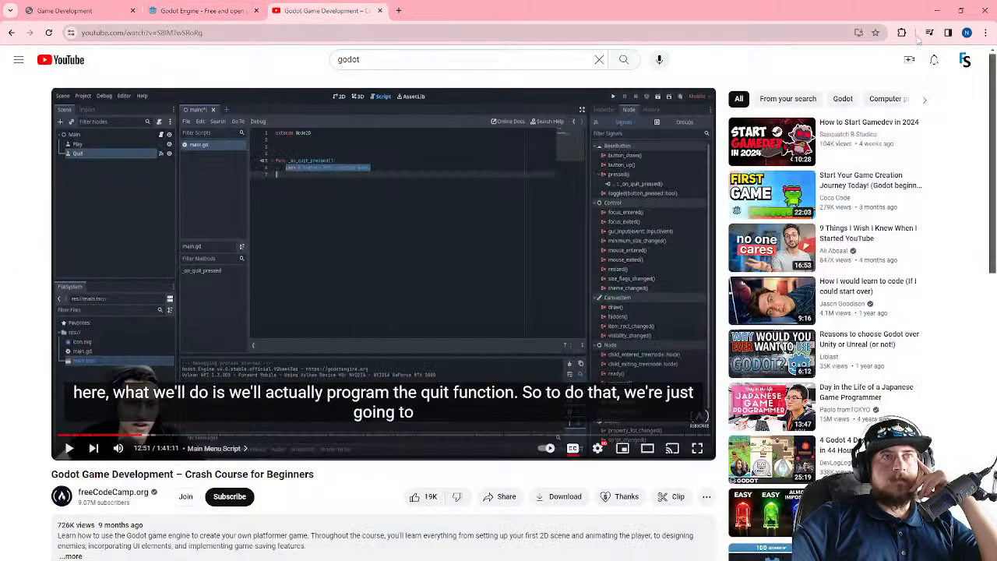
- Switch to Godot and delete the template _ready and _process functions from play.gd and Quit button.gd
key("alt+Tab")
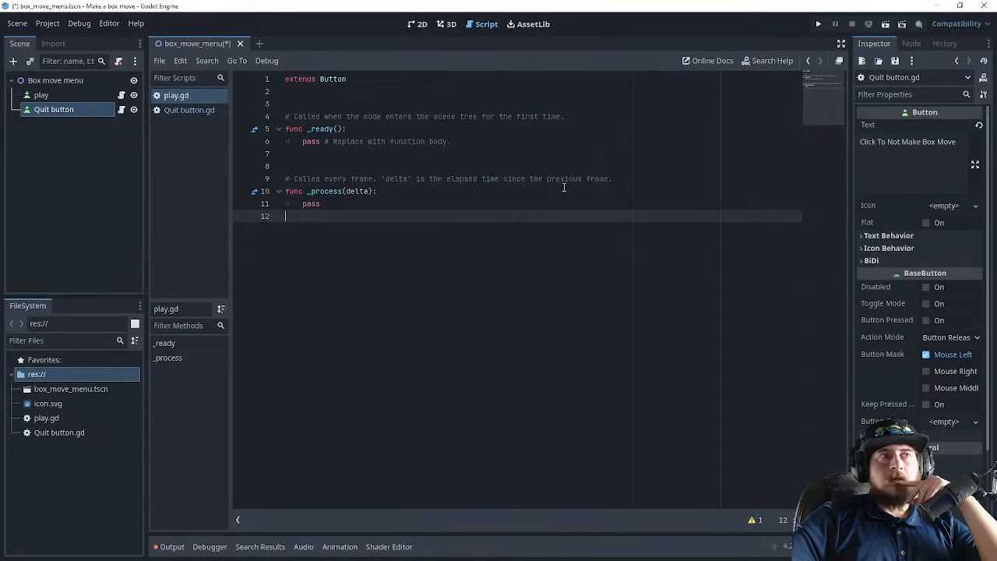
left_click(341, 205)
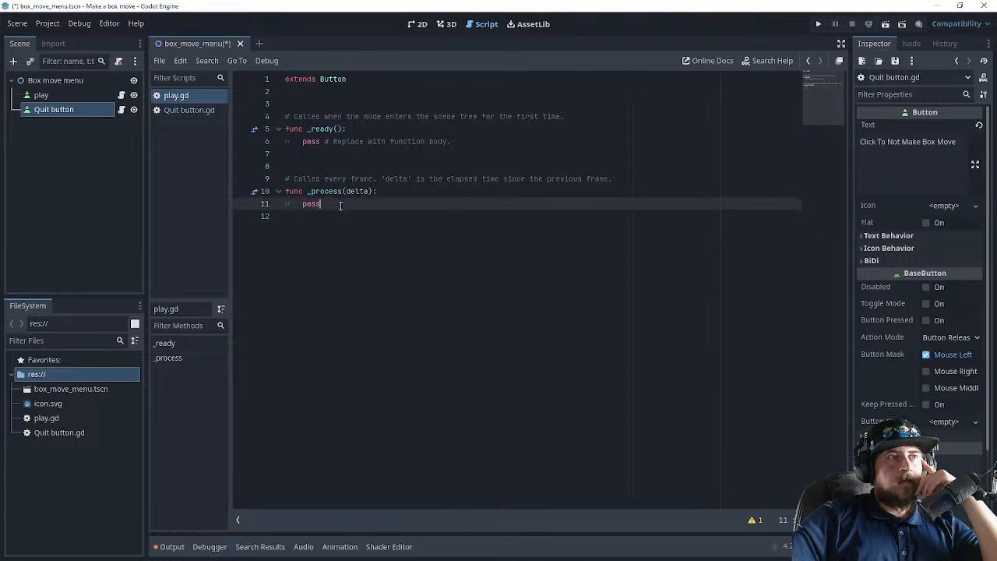
left_click_drag(341, 205, 275, 116)
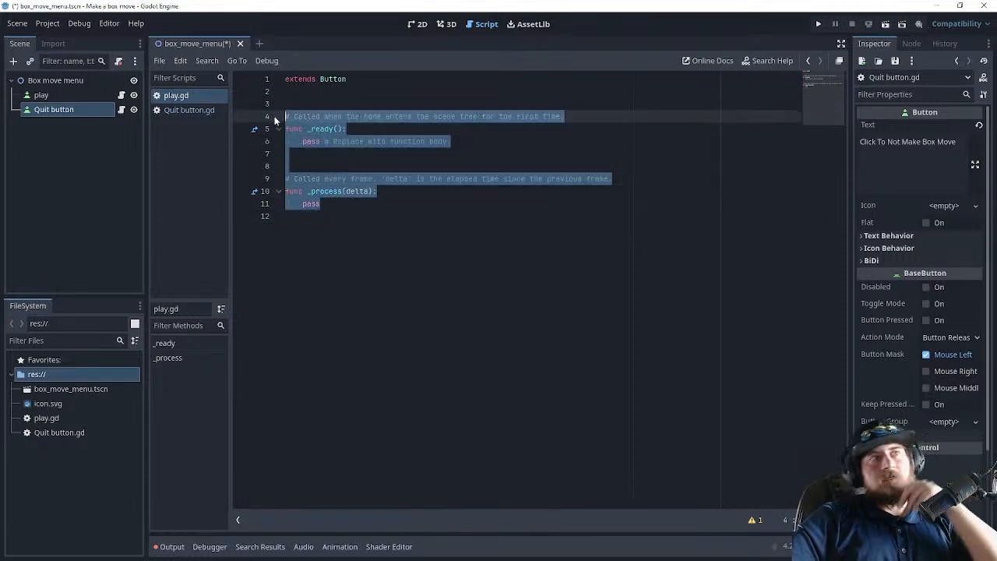
key("BackSpace")
left_click(195, 110)
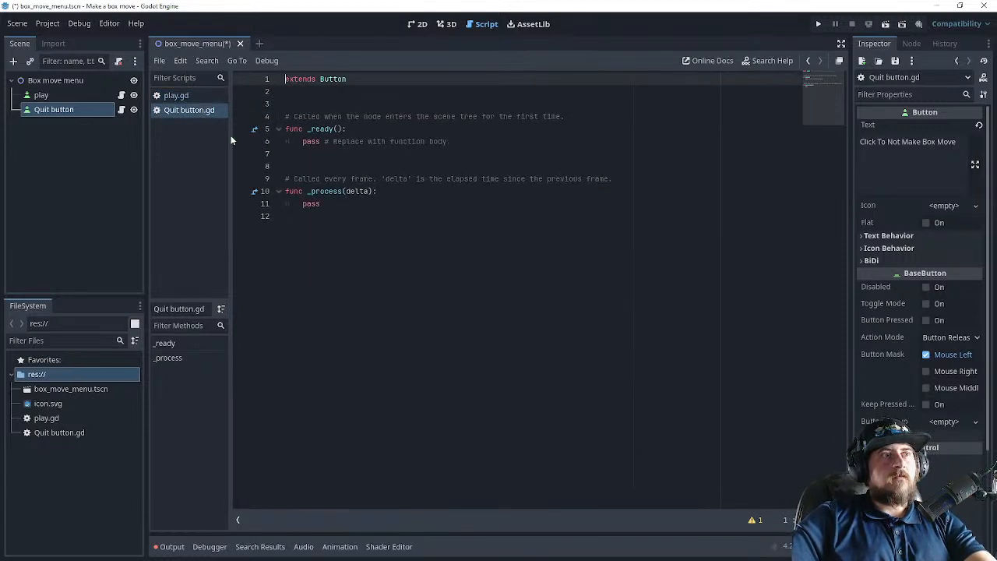
left_click_drag(335, 212, 260, 120)
key("BackSpace")
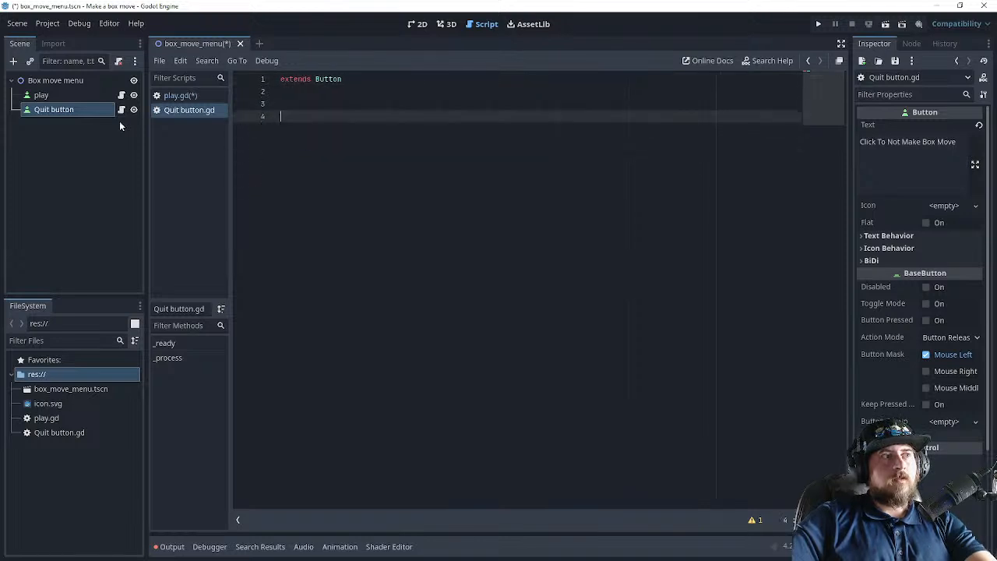
- Return to the 2D view and list the signals of the Quit button node
left_click(418, 24)
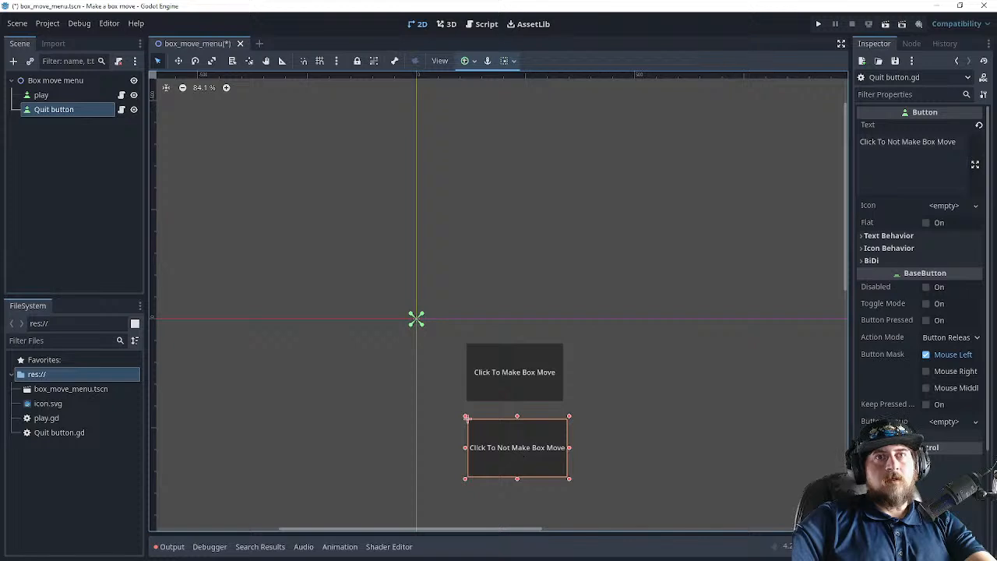
left_click(915, 45)
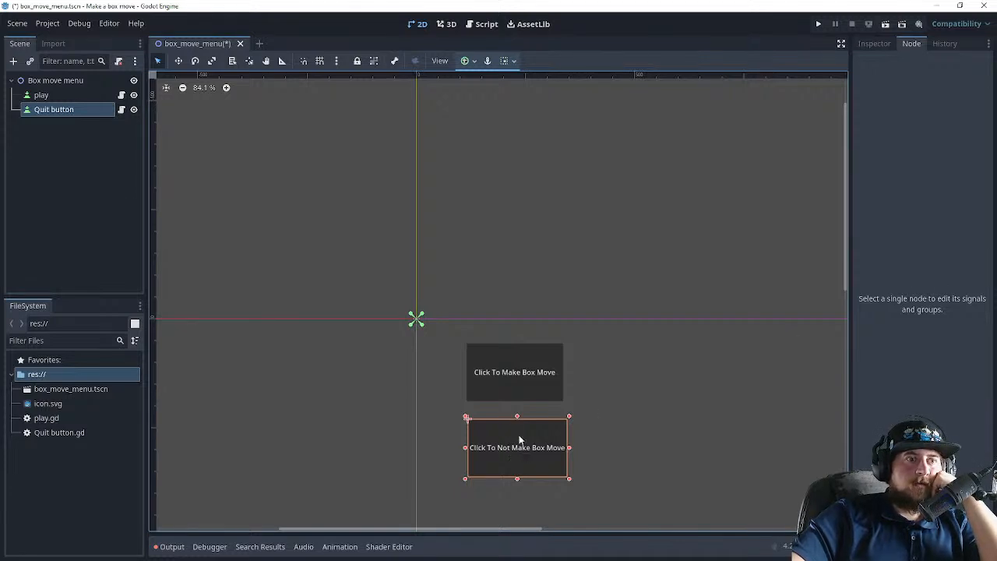
left_click(510, 387)
left_click(510, 455)
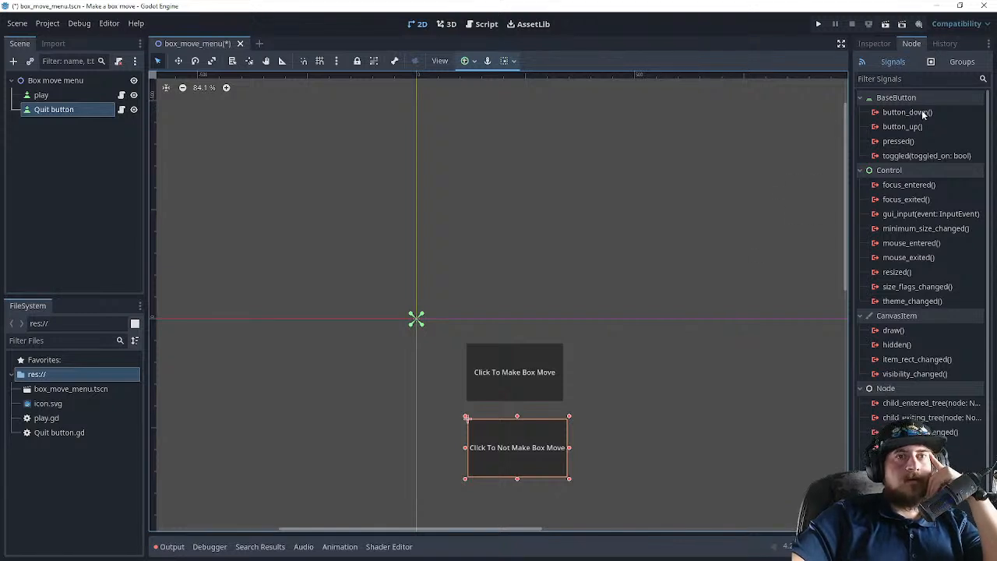
double_click(898, 141)
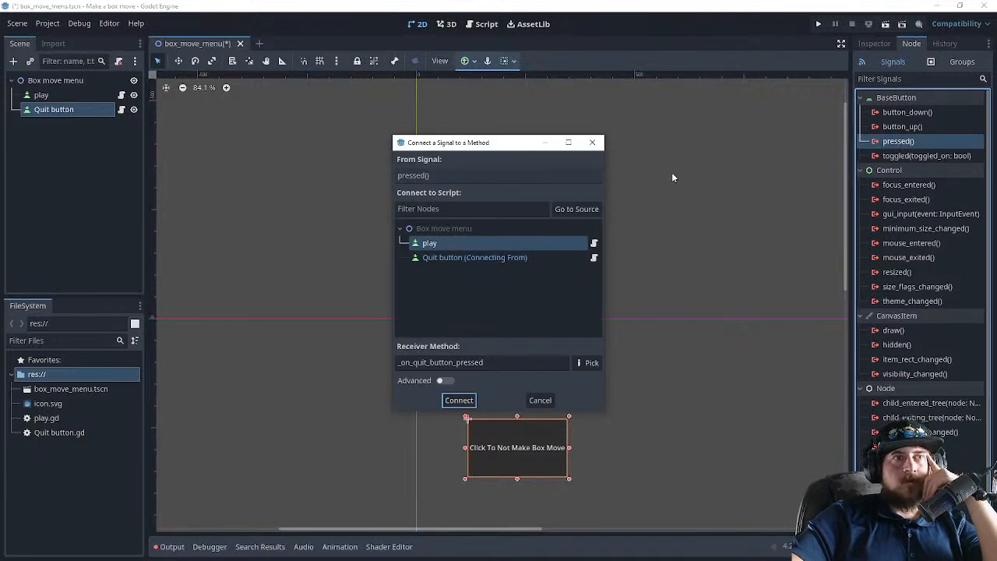
left_click(455, 258)
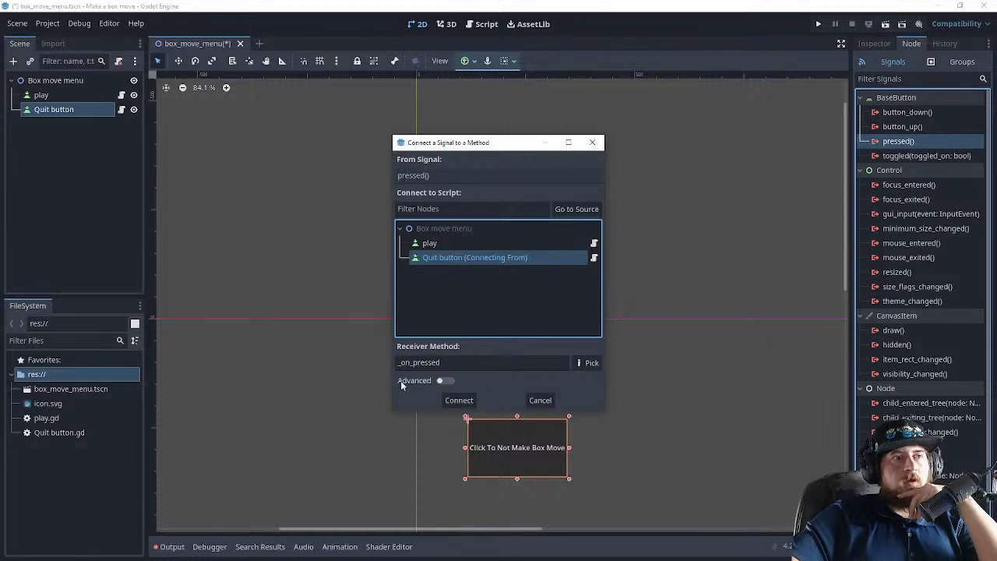
left_click(451, 381)
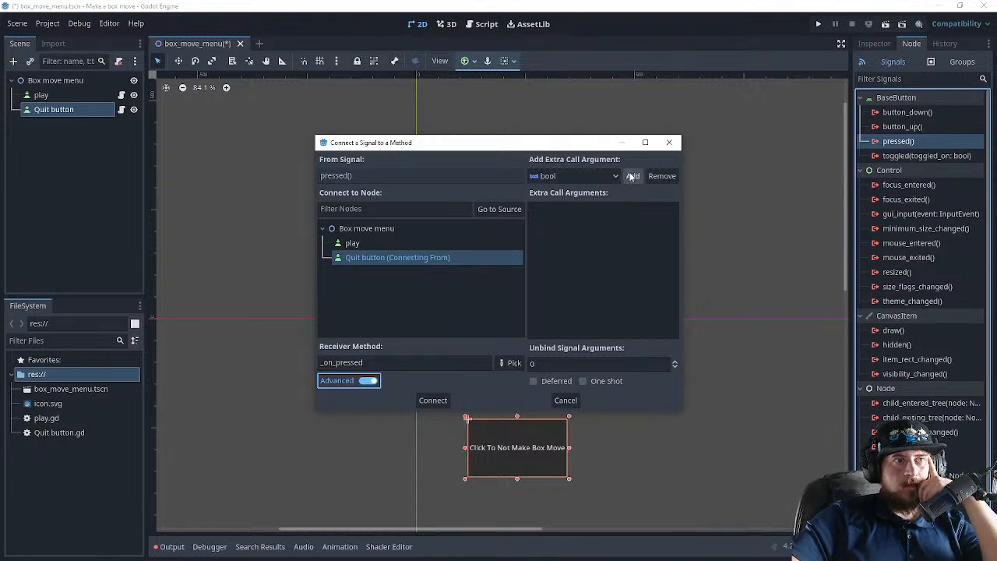
left_click(604, 176)
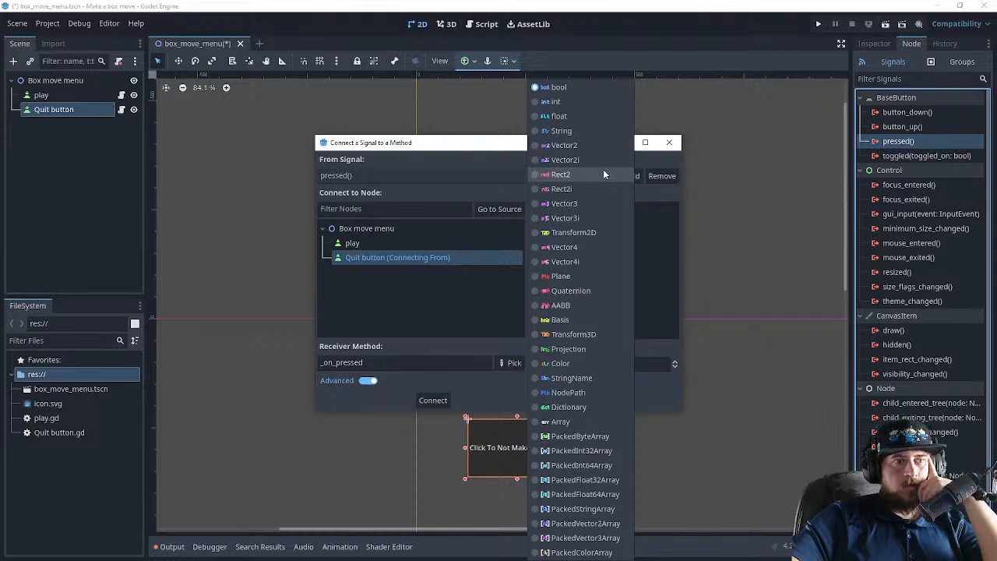
left_click(651, 163)
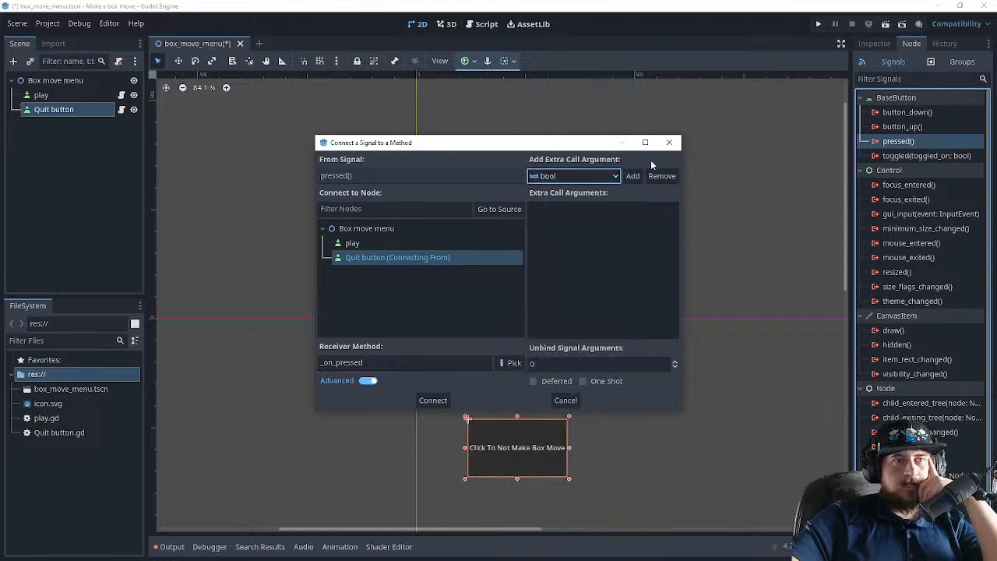
left_click(564, 402)
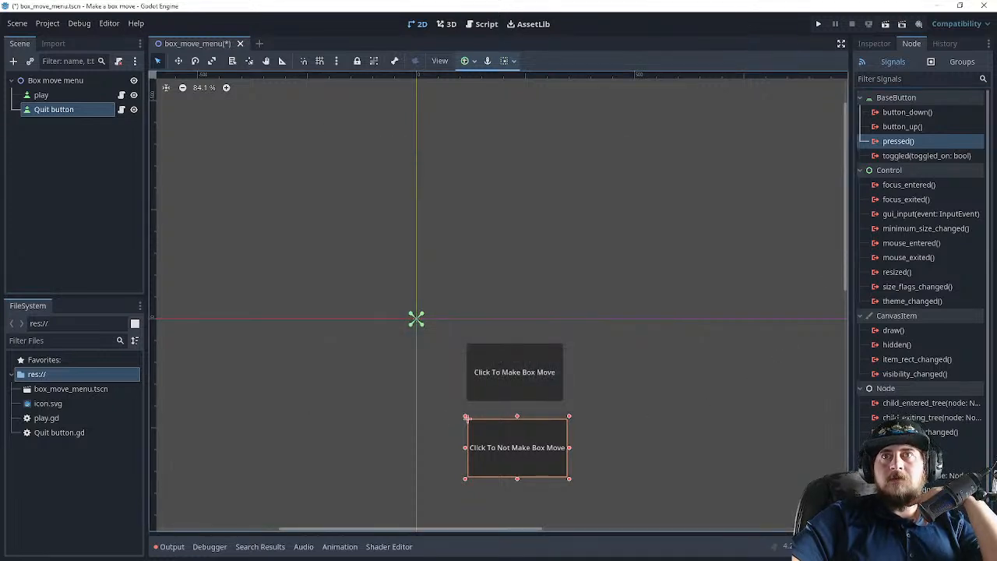
- Switch to the browser and rewatch how the crash course connects the quit button's pressed signal to a script
key("alt+Tab")
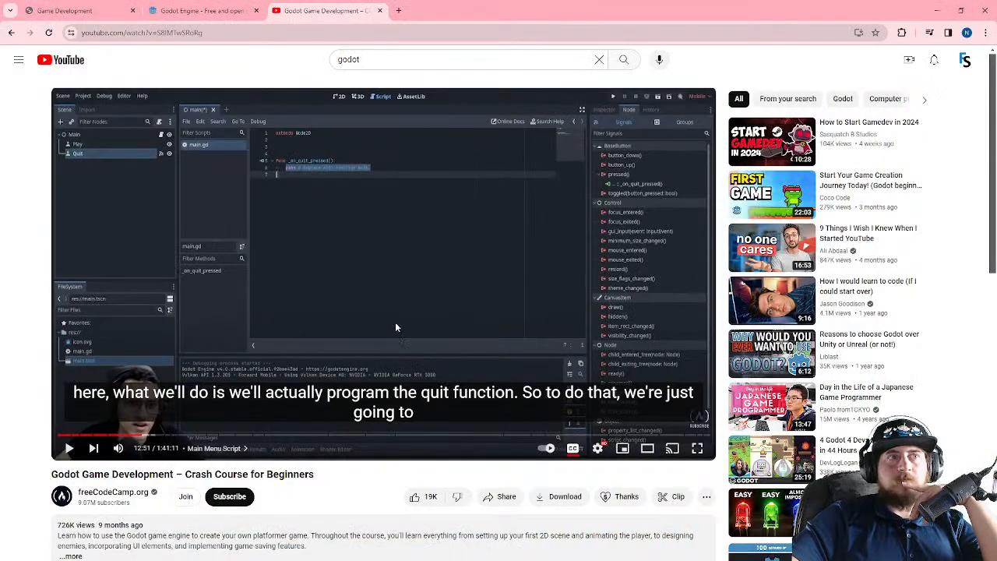
left_click(244, 255)
key("Left")
key("Left")
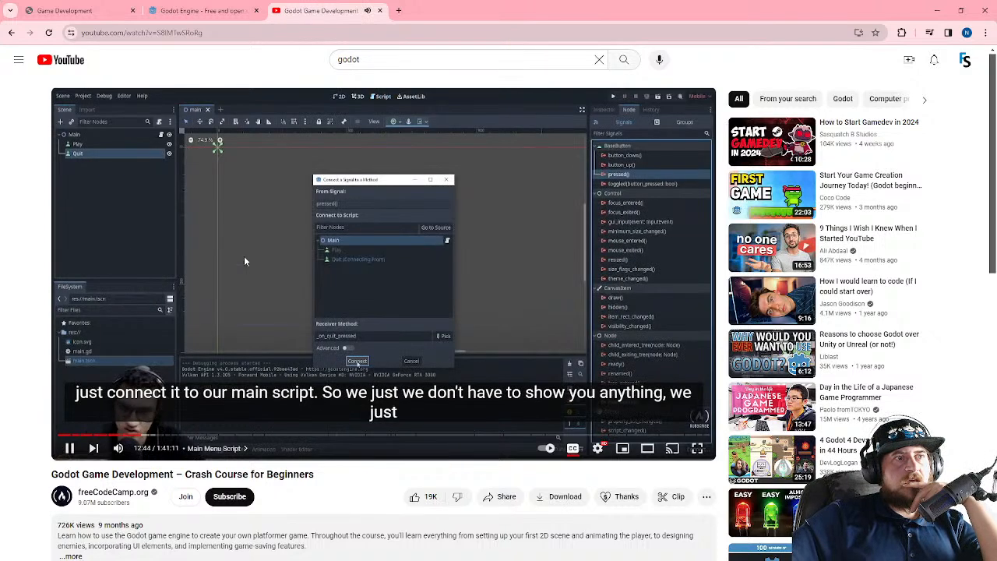
key("Left")
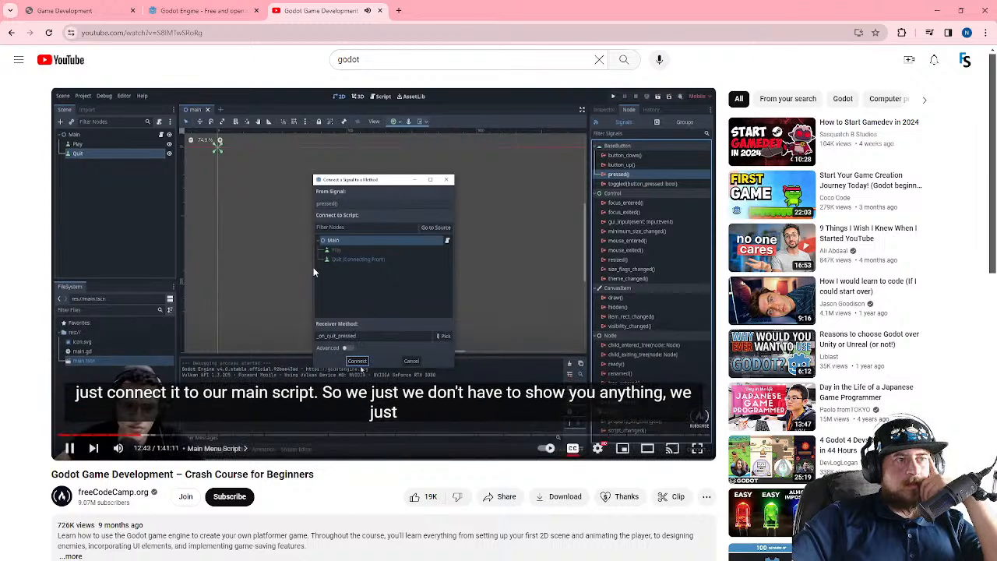
key("space")
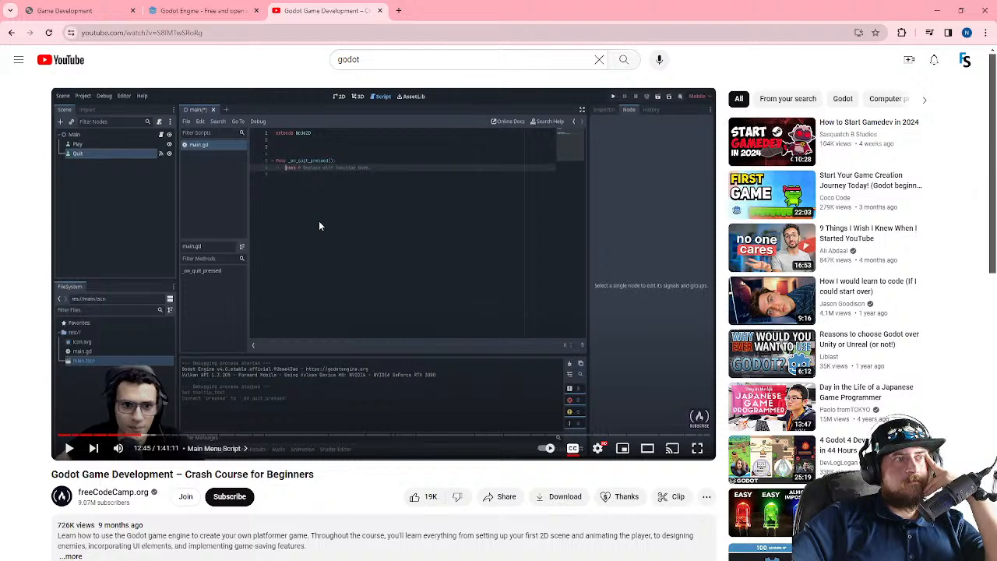
- Rewind the paused crash course to 10:20 to check which node the main script is attached to
key("Left")
key("Left")
key("Left")
key("Left")
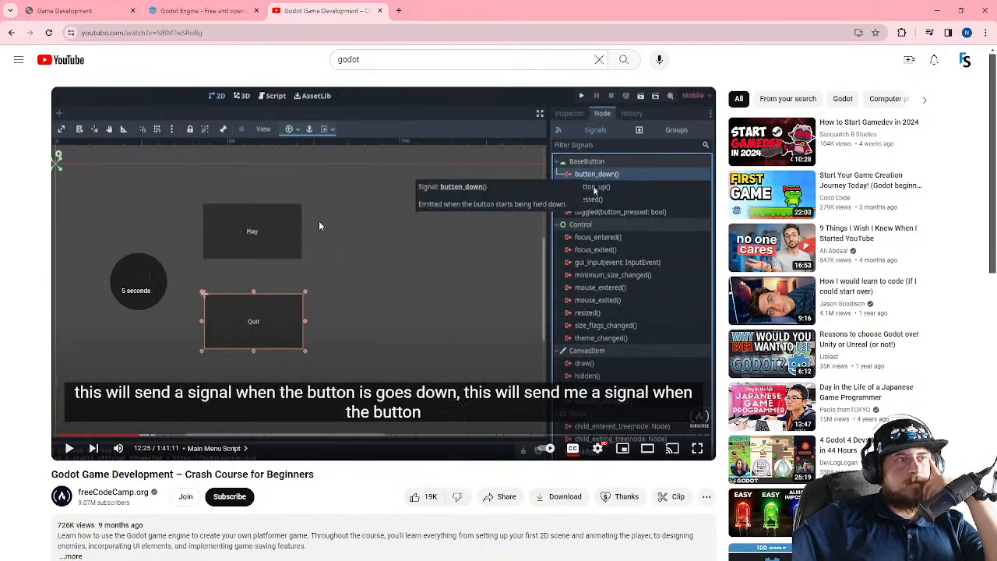
key("Left")
key("Left")
key("Left")
key("Left")
key("Left")
key("Left")
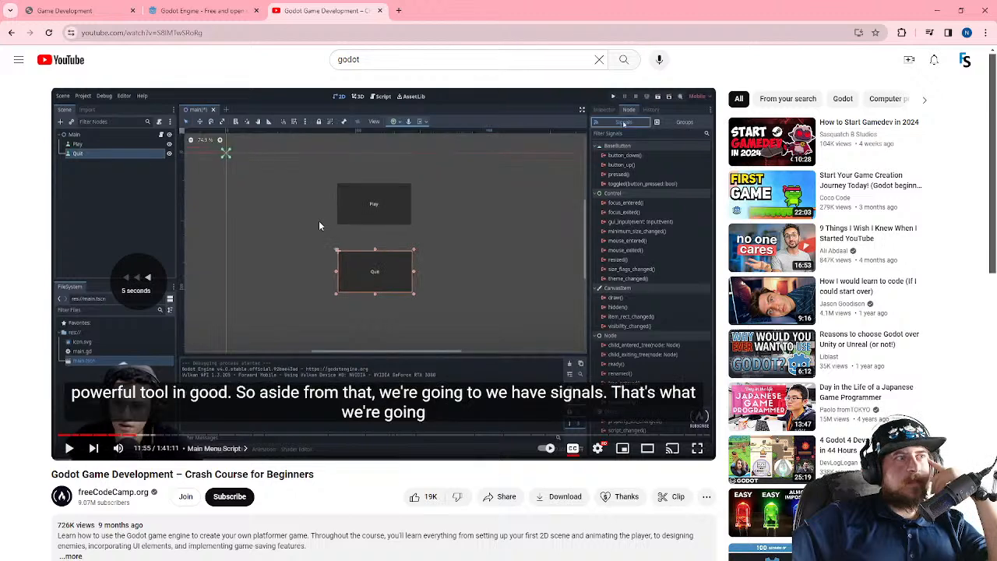
key("Left")
key("Left")
key("Left")
key("Left")
key("Left")
key("Left")
key("Left")
key("Left")
key("Left")
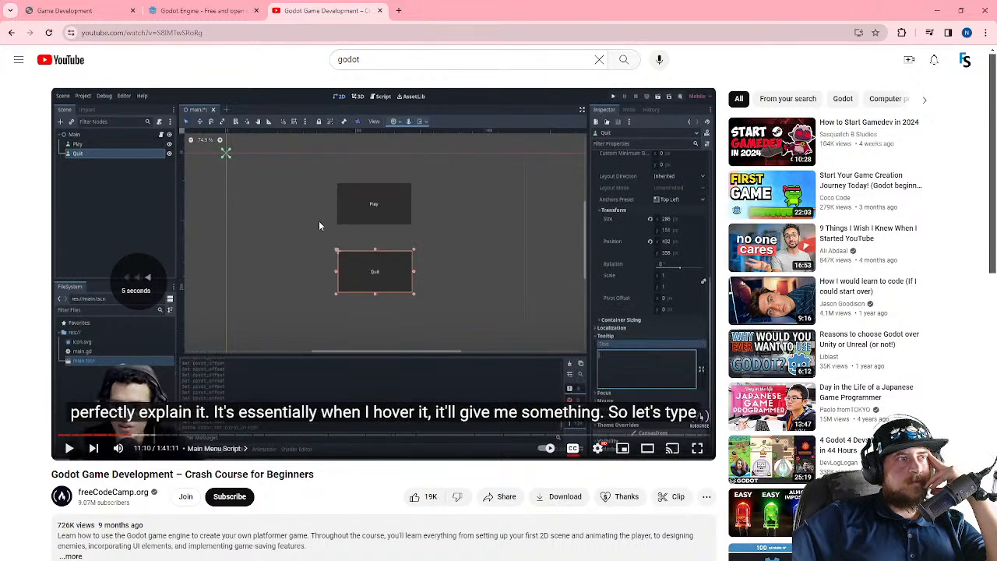
key("Left")
key("Left")
key("Left")
key("Left")
key("Left")
key("Left")
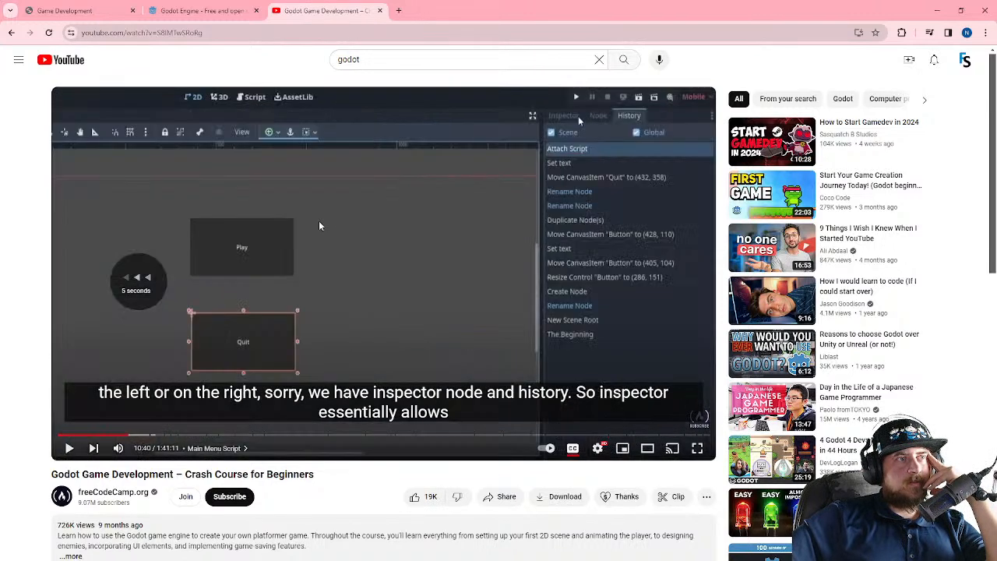
key("Left")
key("Left")
key("Left")
key("Left")
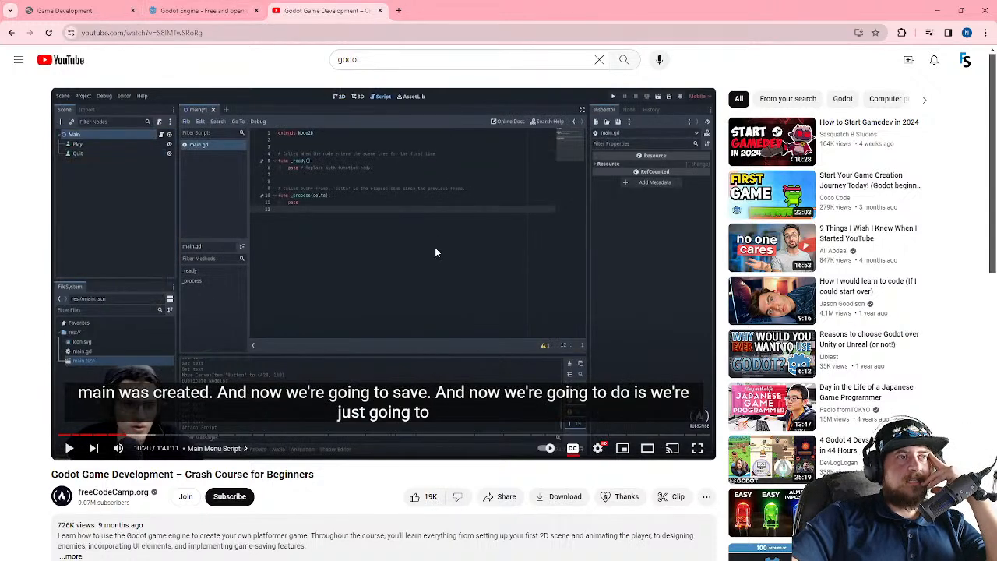
- Switch to Godot's script editor and delete the Quit button node while trying to remove Quit button.gd
key("alt+Tab")
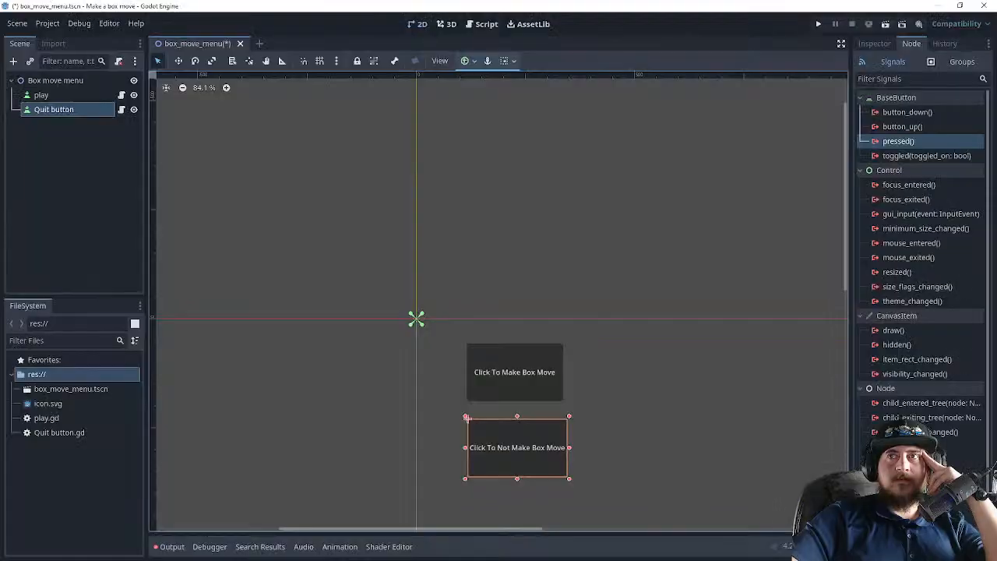
left_click(489, 24)
right_click(186, 112)
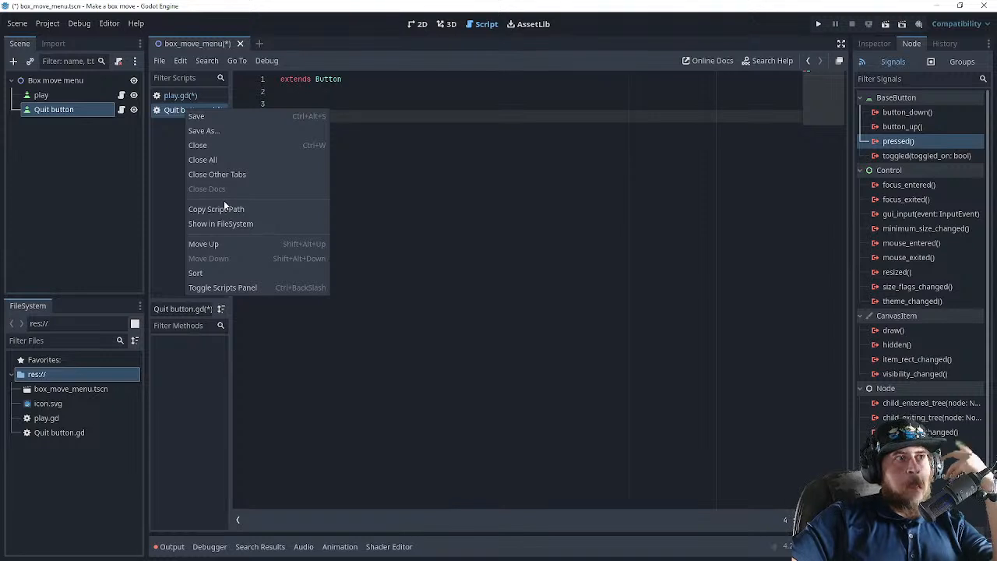
left_click(159, 151)
left_click(159, 111)
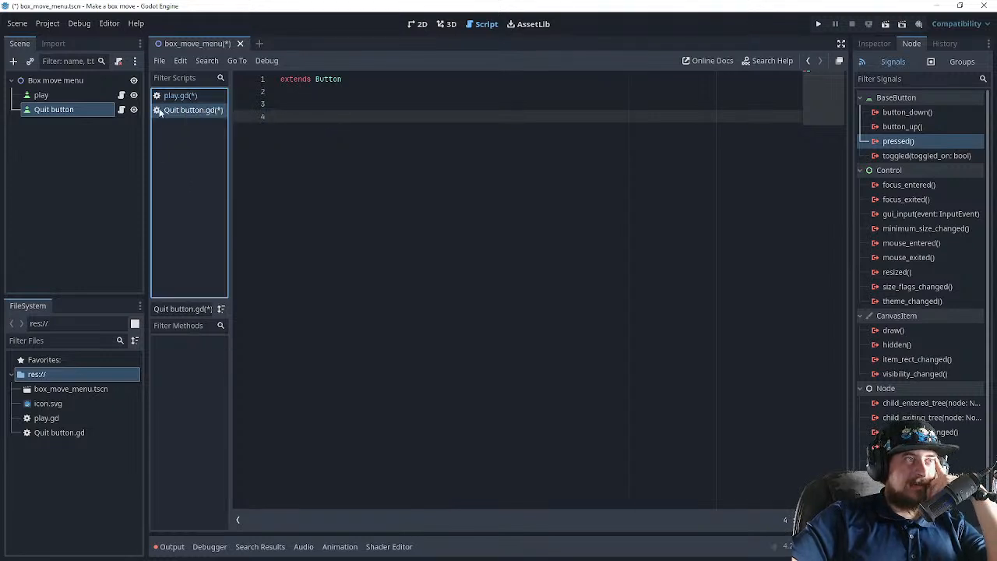
key("Delete")
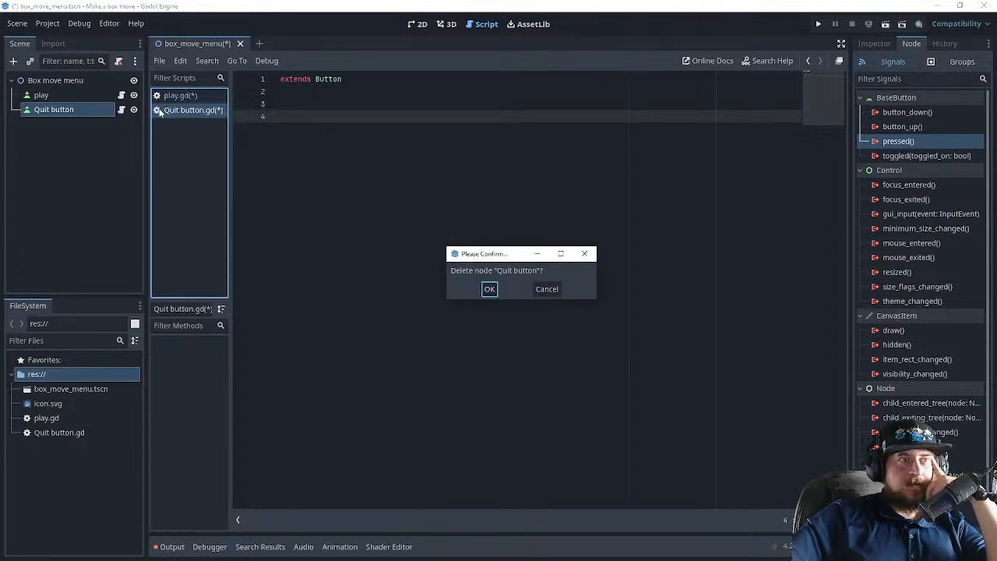
key("Return")
key("Up")
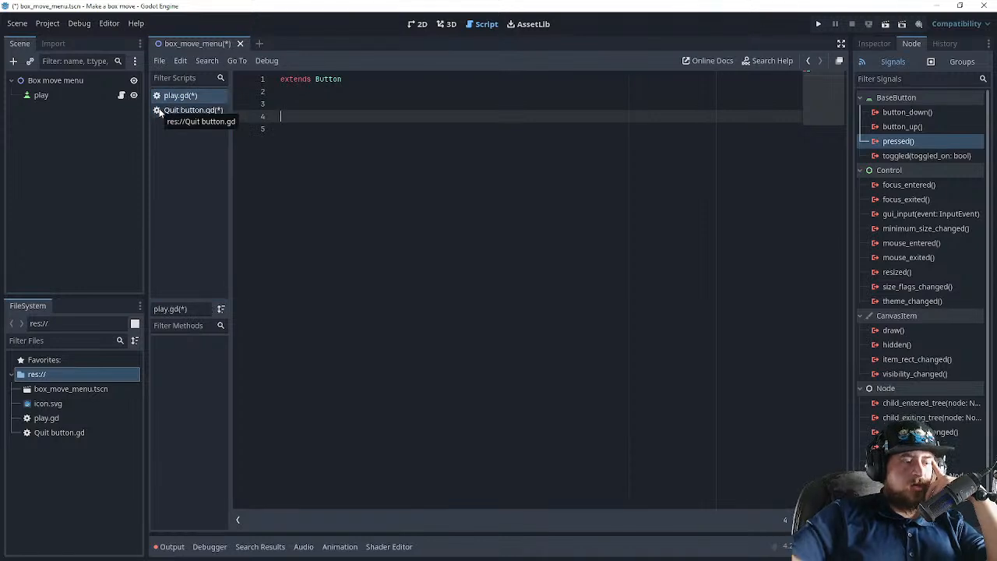
- Undo the removal of the template code in play.gd and the deletion of the Quit button node
key("ctrl+z")
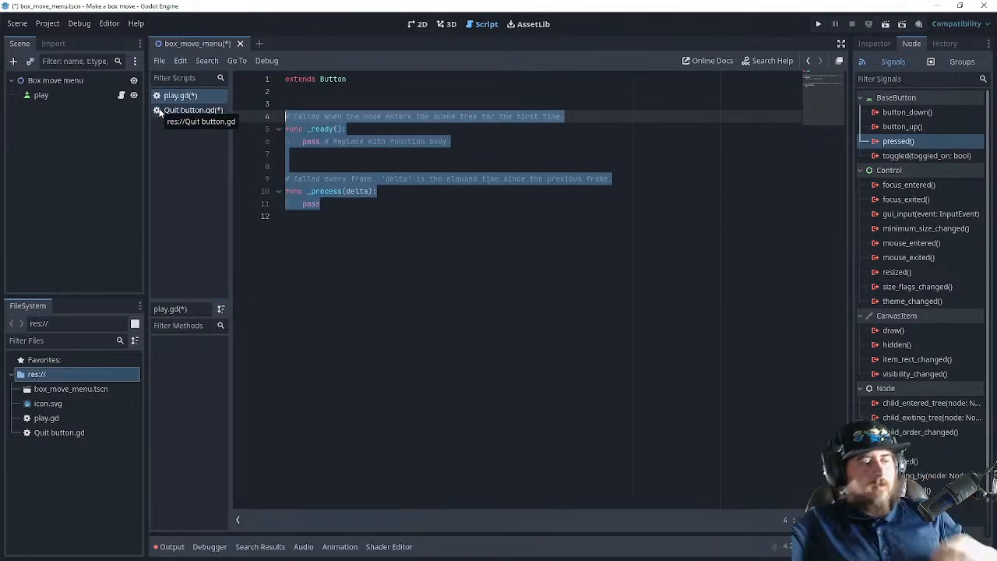
left_click(52, 163)
key("ctrl+z")
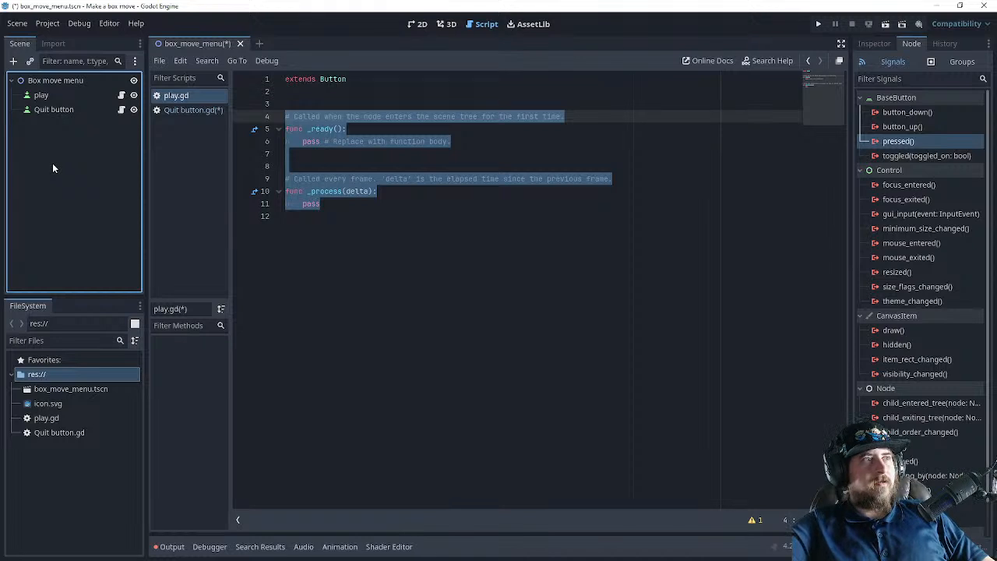
- Close Quit button.gd in the script editor, discarding its changes, and close play.gd
left_click(176, 111)
right_click(176, 111)
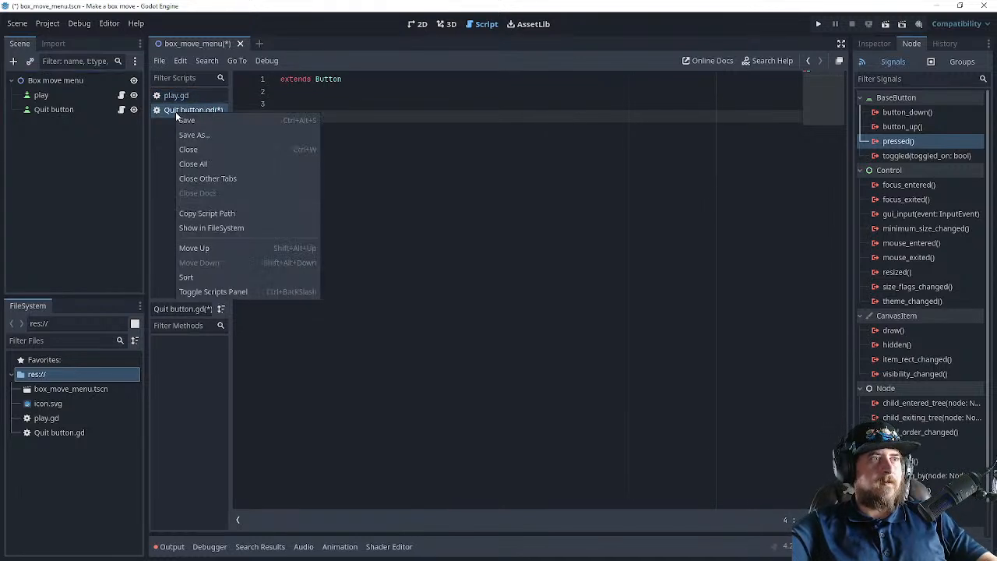
left_click(226, 149)
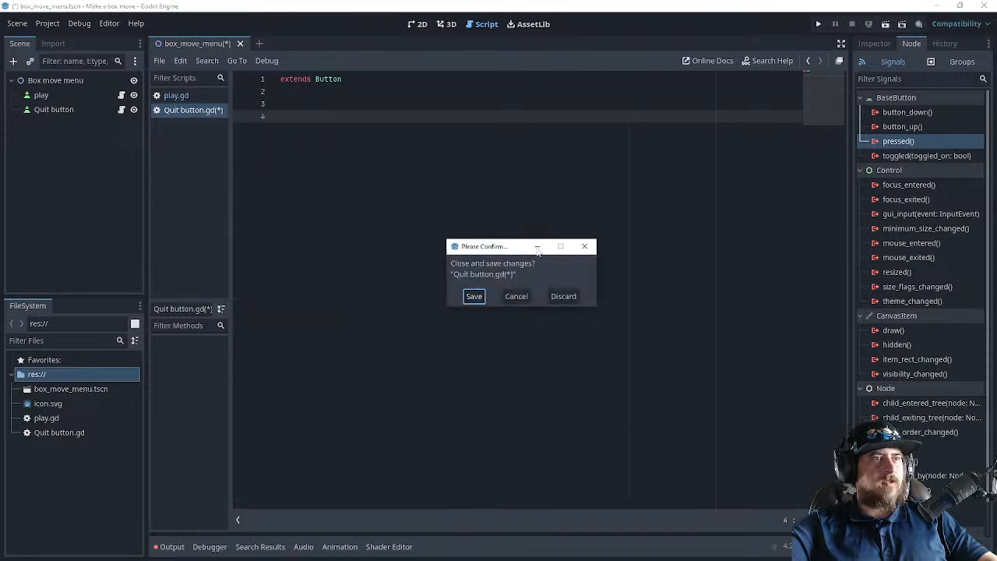
left_click(563, 296)
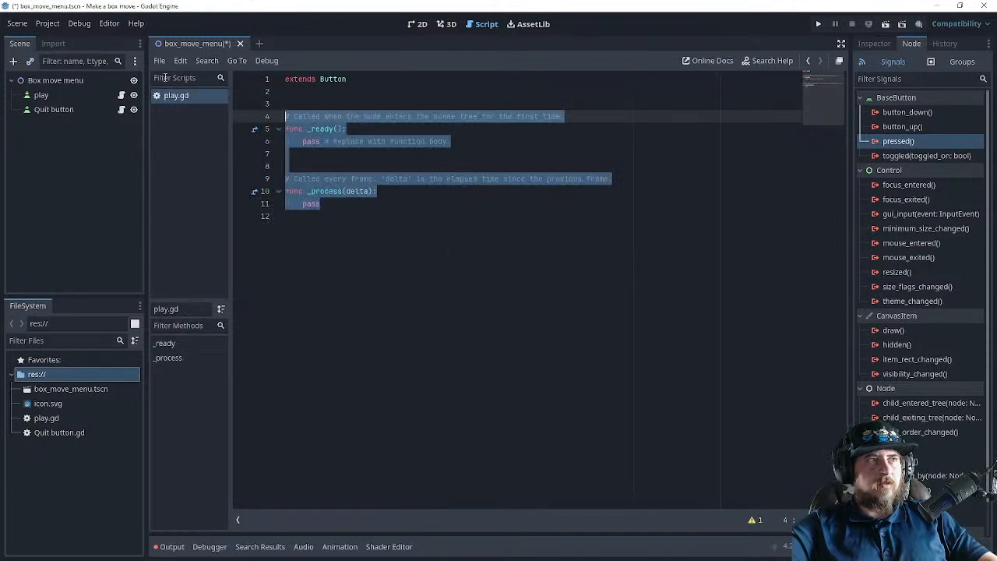
right_click(200, 103)
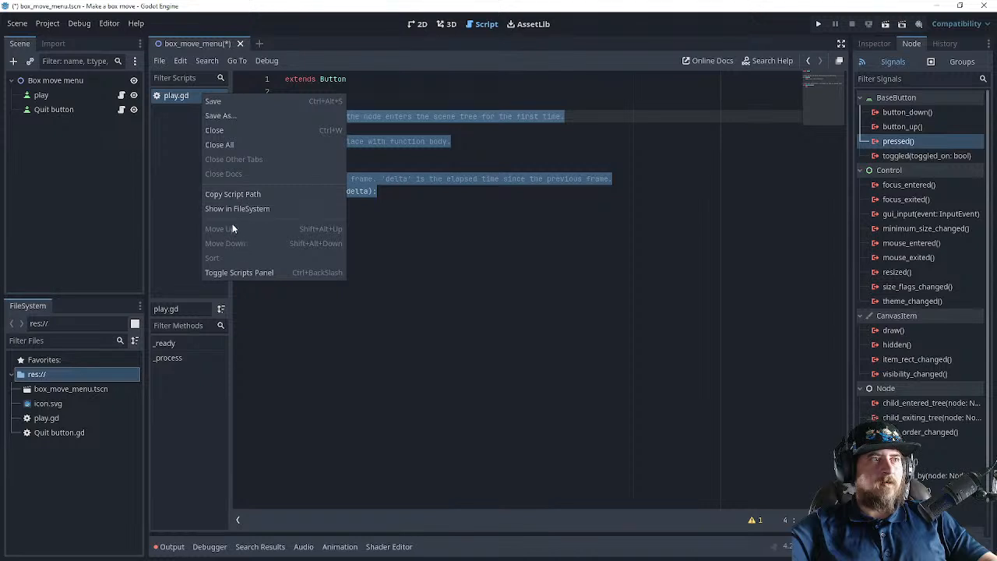
left_click(240, 130)
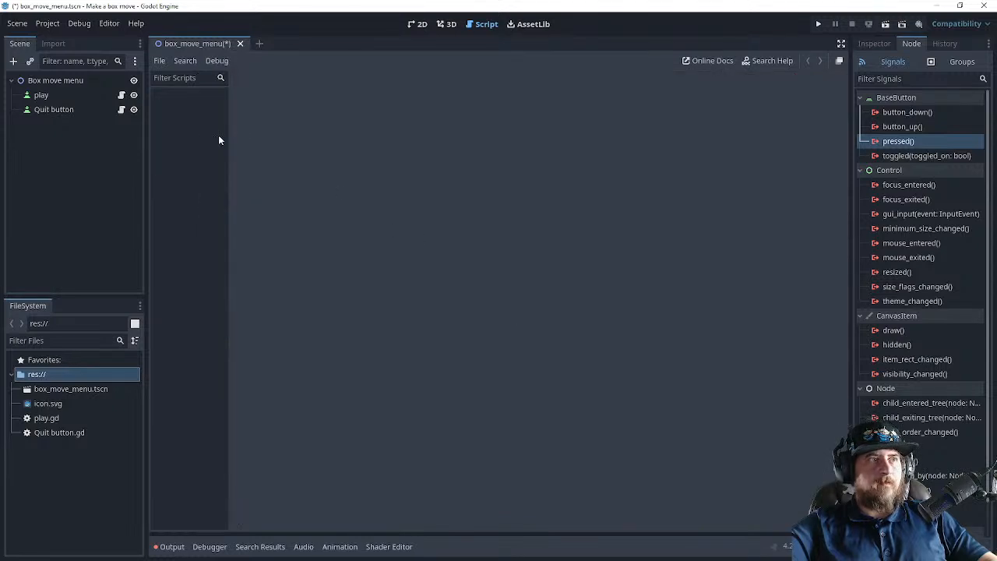
- Attach a new GDScript, box_move_menu.gd, to the Box move menu node using the Node: Default template and delete its template functions
left_click(62, 82)
left_click(119, 61)
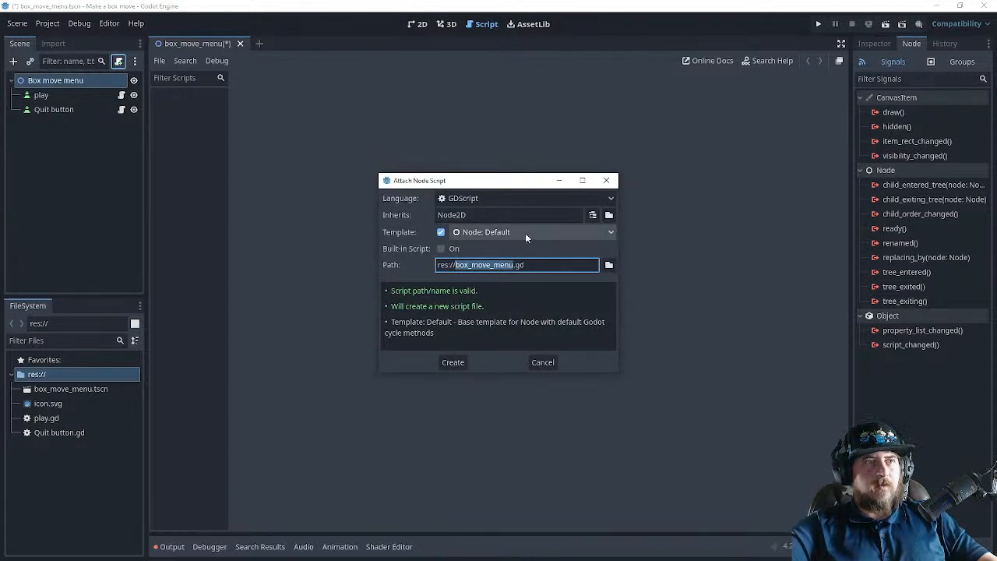
left_click(453, 362)
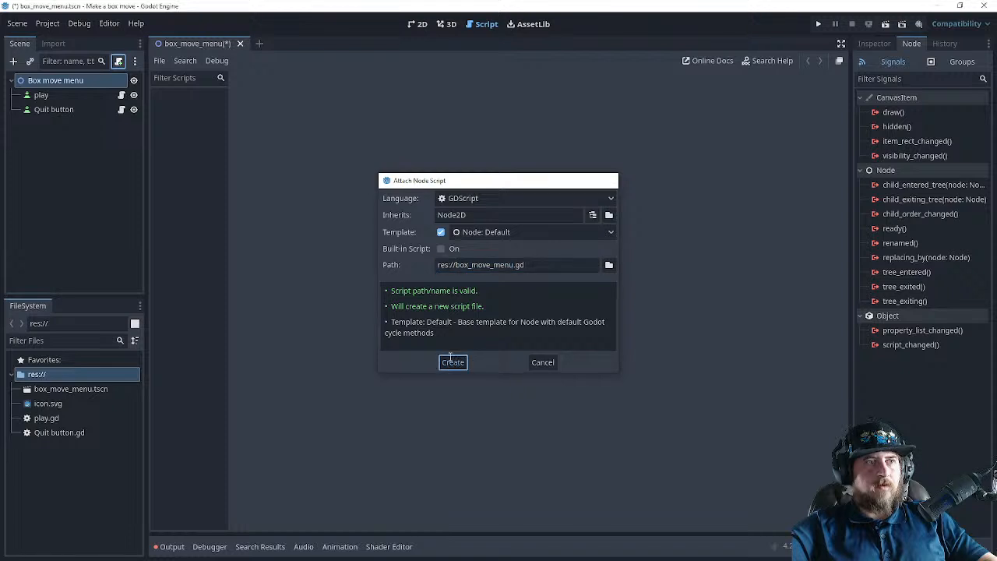
left_click_drag(382, 207, 285, 116)
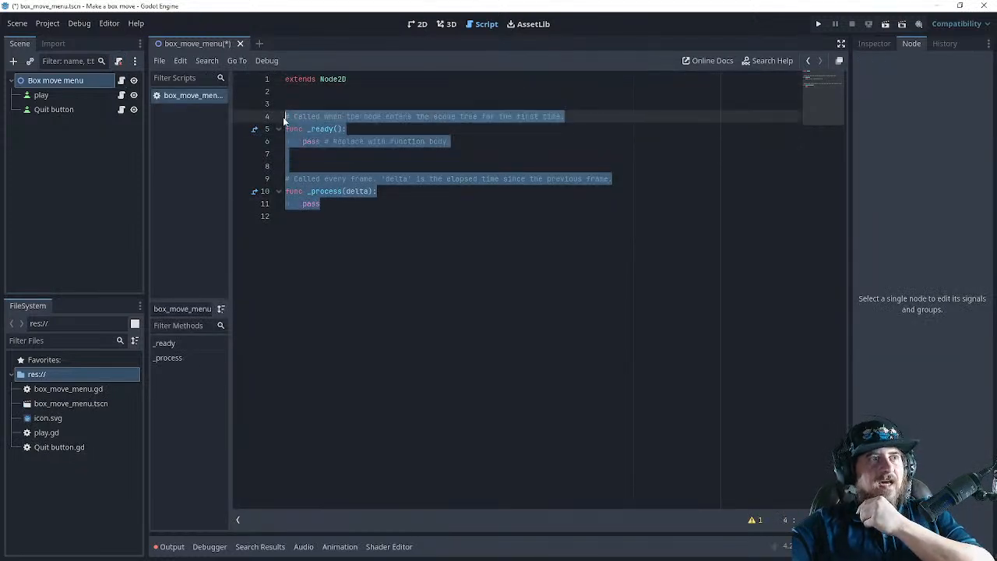
key("BackSpace")
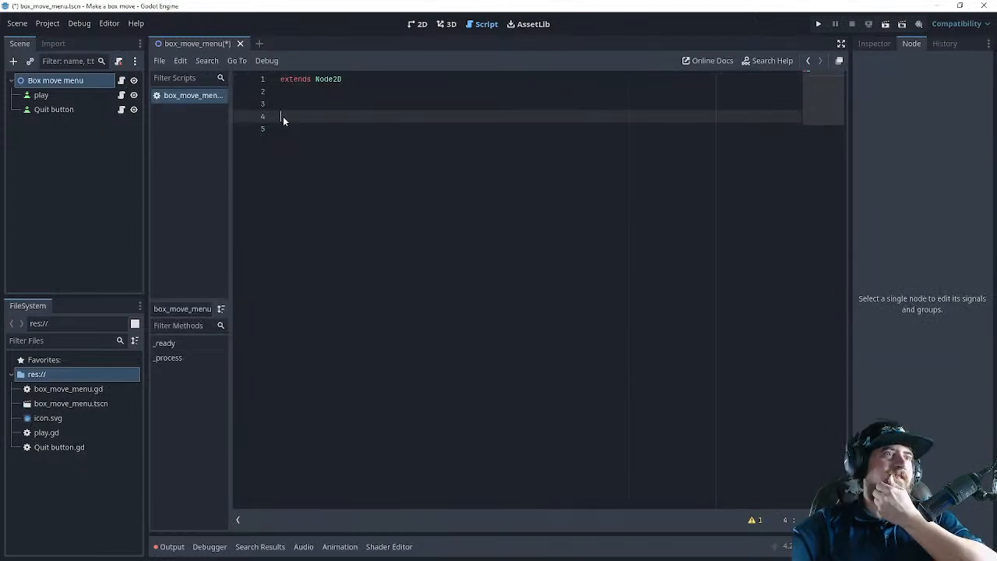
- Open the connection setup for the Quit button's pressed() signal in the 2D view, turn off the advanced options and narrow the dialog
left_click(32, 110)
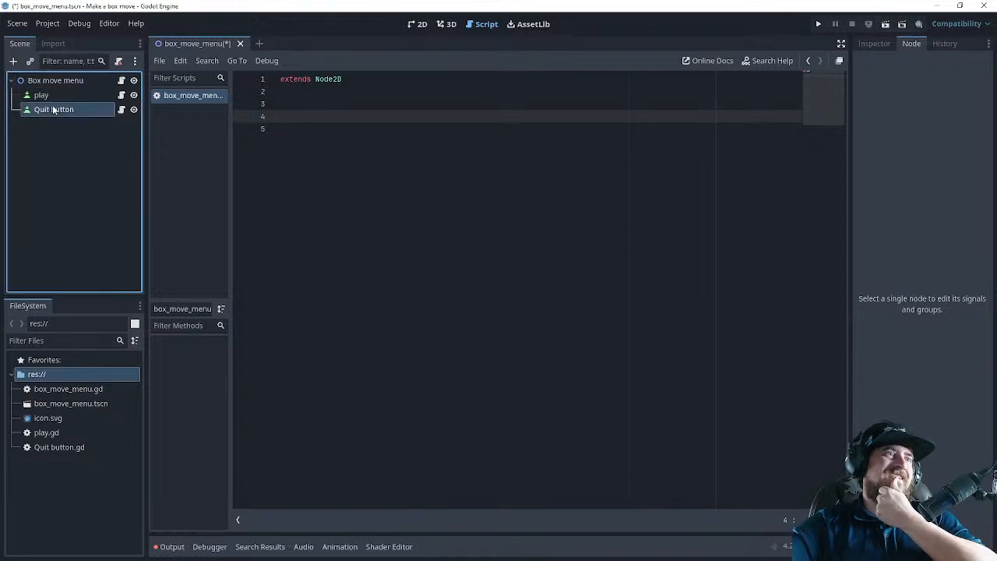
left_click(415, 25)
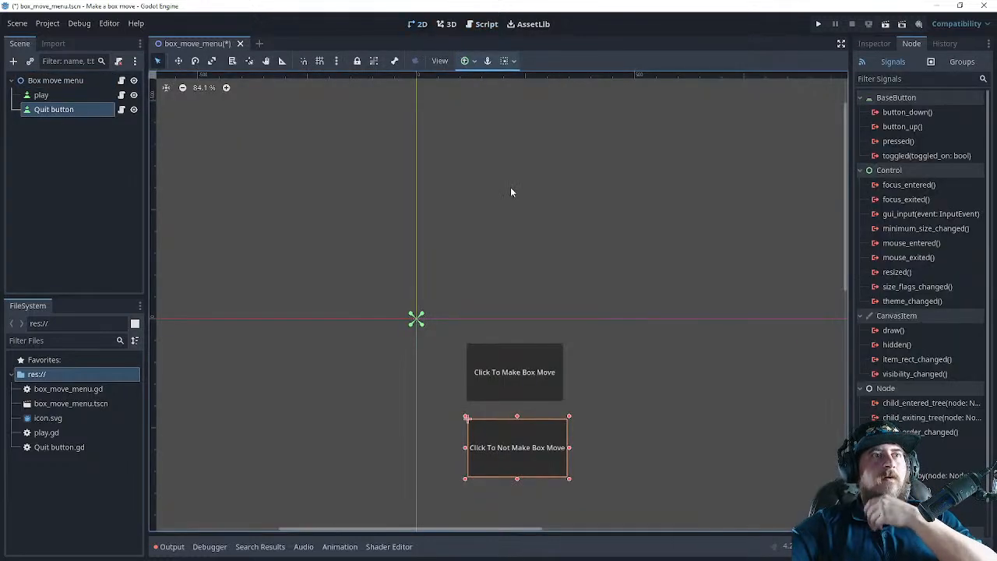
left_click(901, 142)
double_click(888, 142)
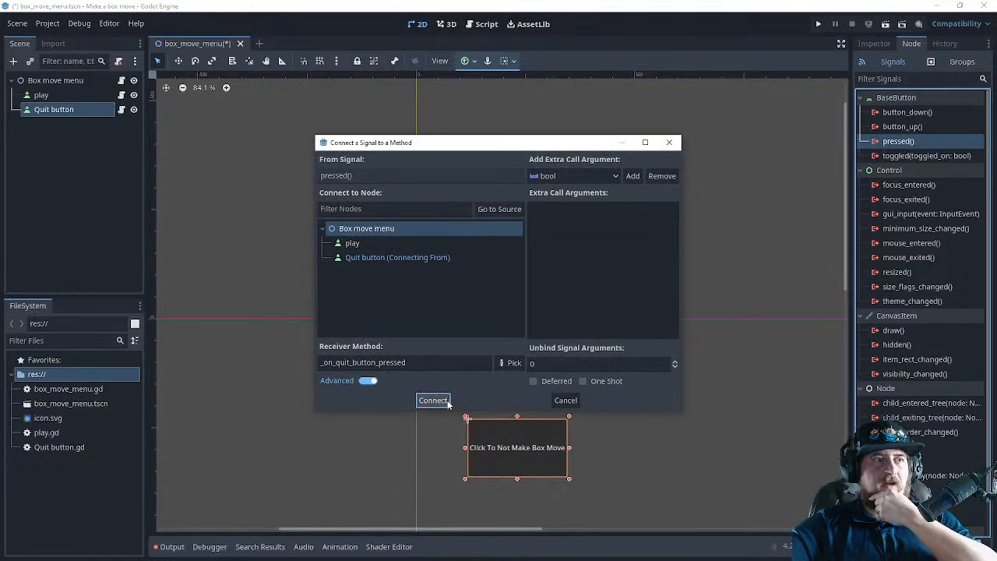
left_click(367, 381)
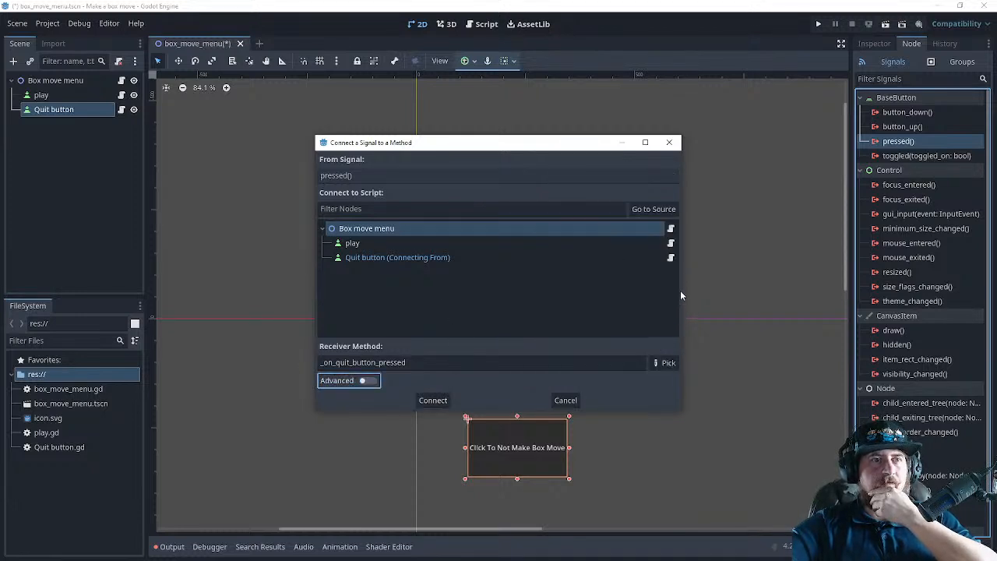
left_click_drag(681, 297, 539, 286)
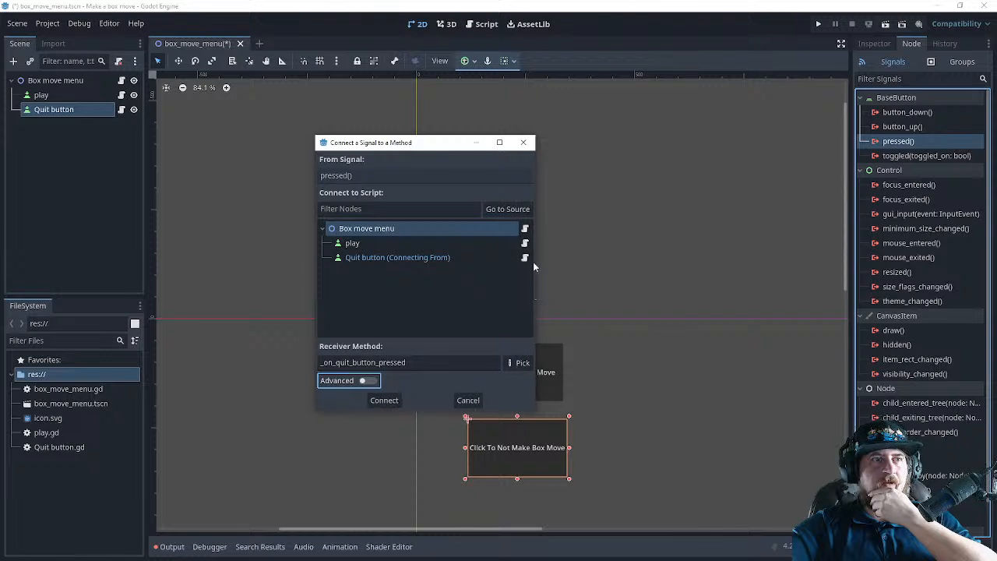
left_click(439, 209)
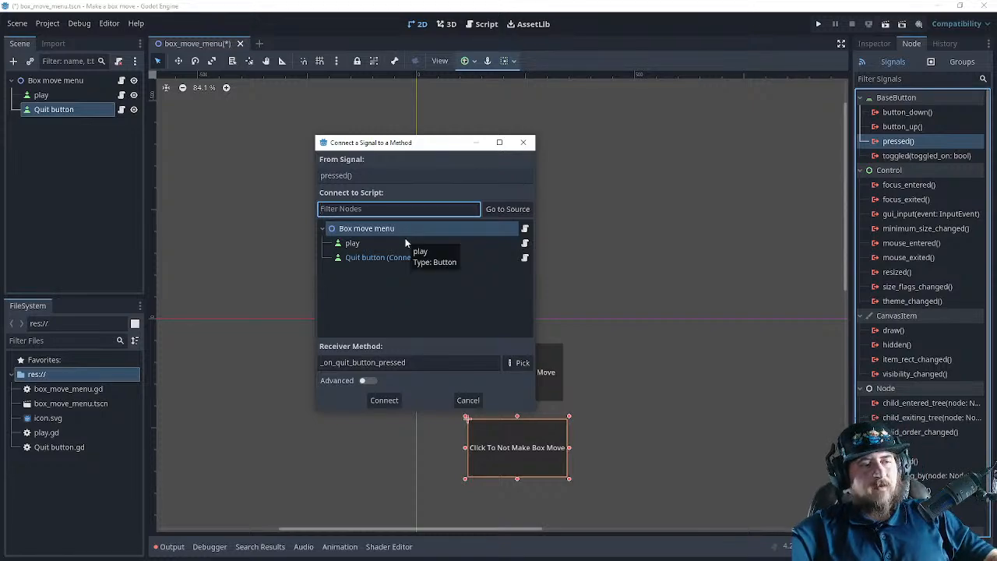
- Switch to the YouTube crash course, skip ahead to the Quit button's signal connection, and pause at 12:48 to check how it is done
key("alt+Tab")
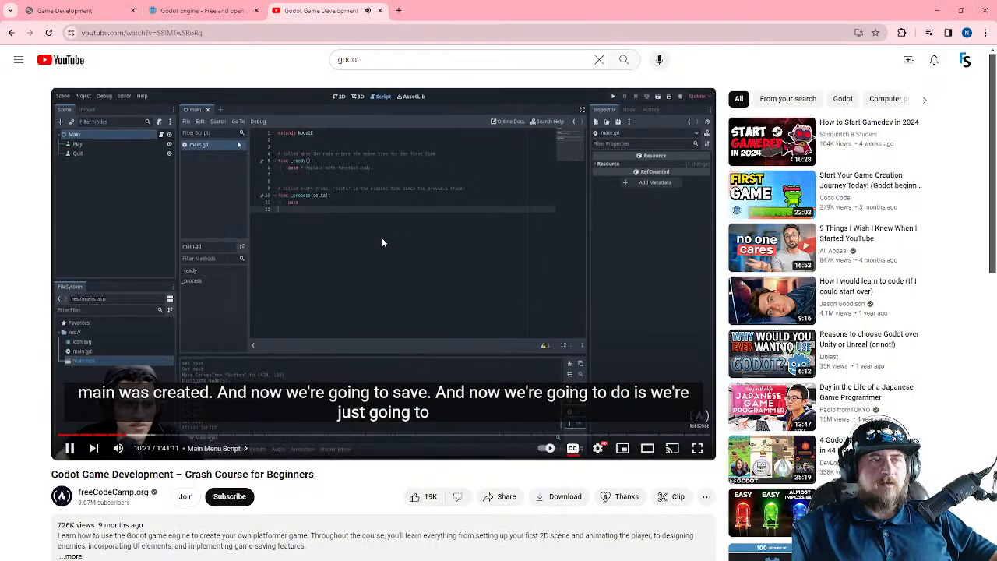
key("Right")
key("Right")
key("Right")
key("Right")
key("Right")
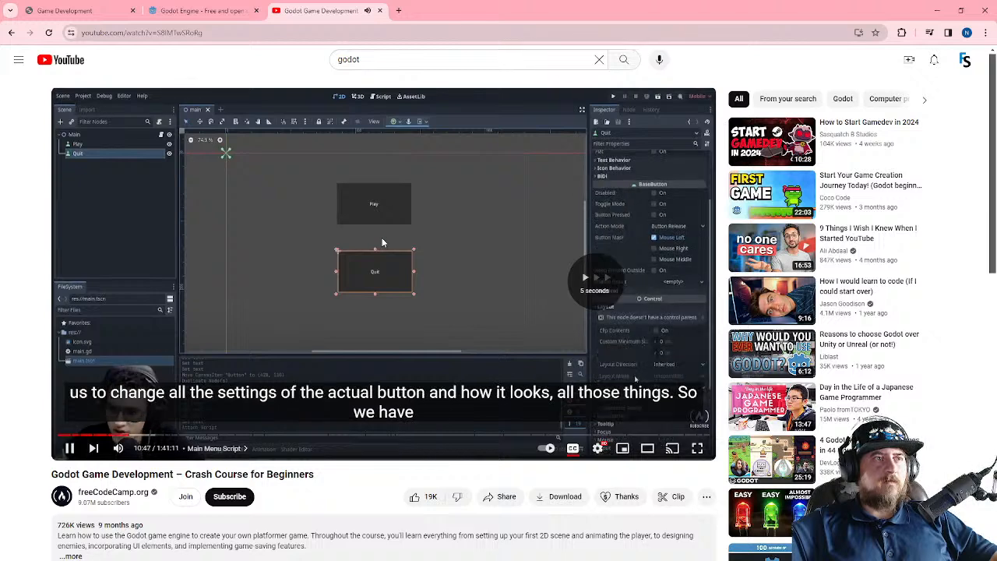
key("Right")
key("Right")
key("Right")
key("Right")
key("Right")
key("Right")
key("Right")
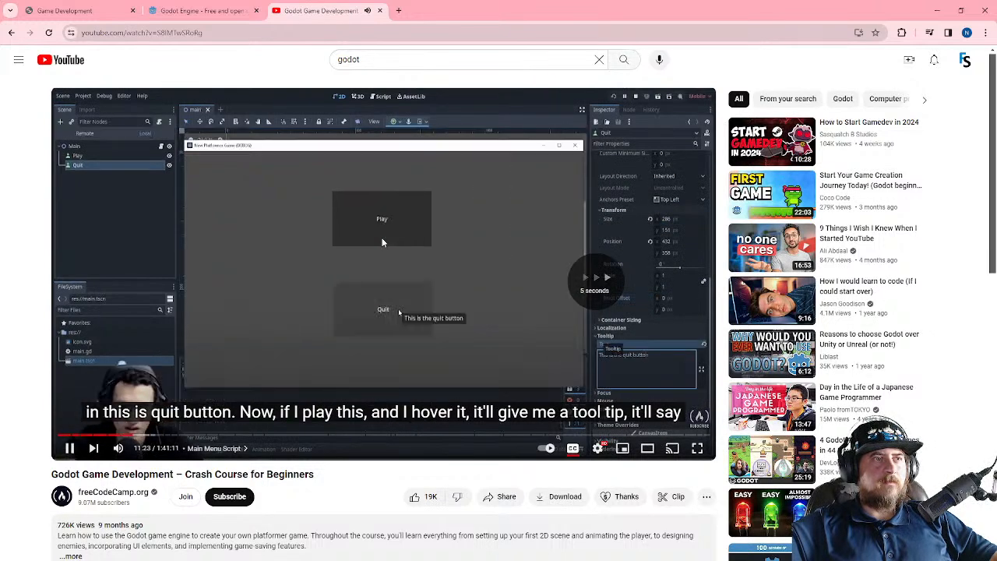
key("Right")
key("Right")
key("Right")
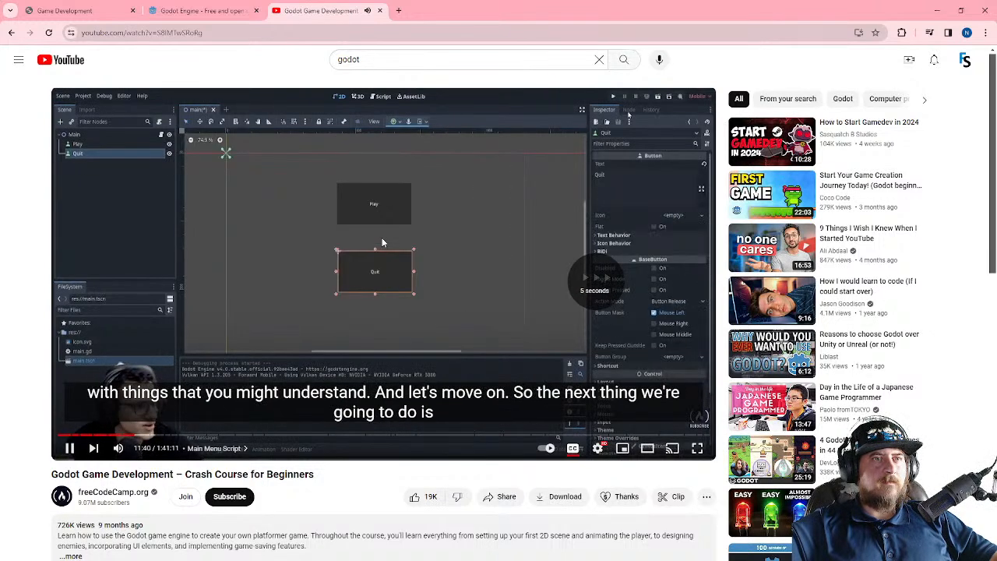
key("Right")
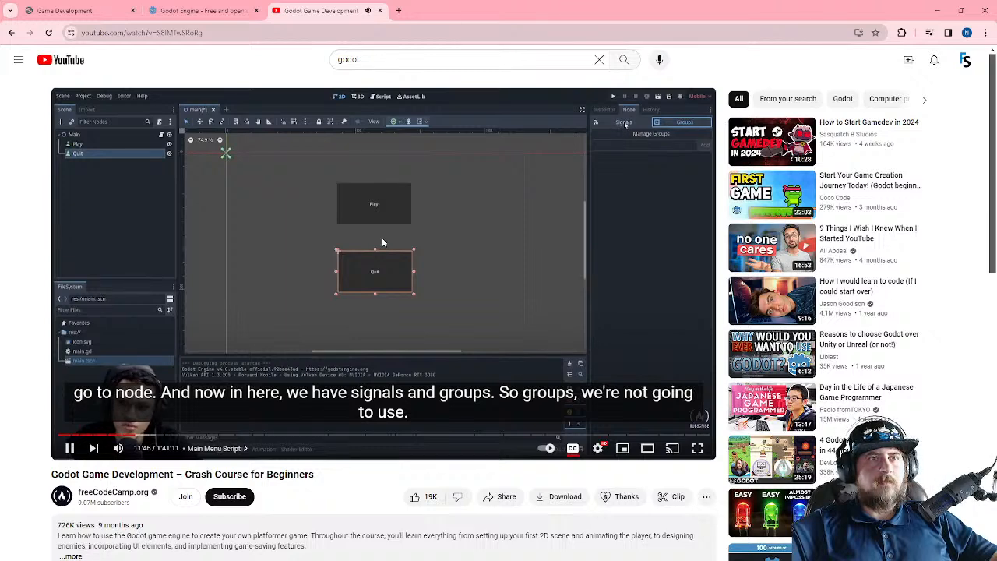
key("Right")
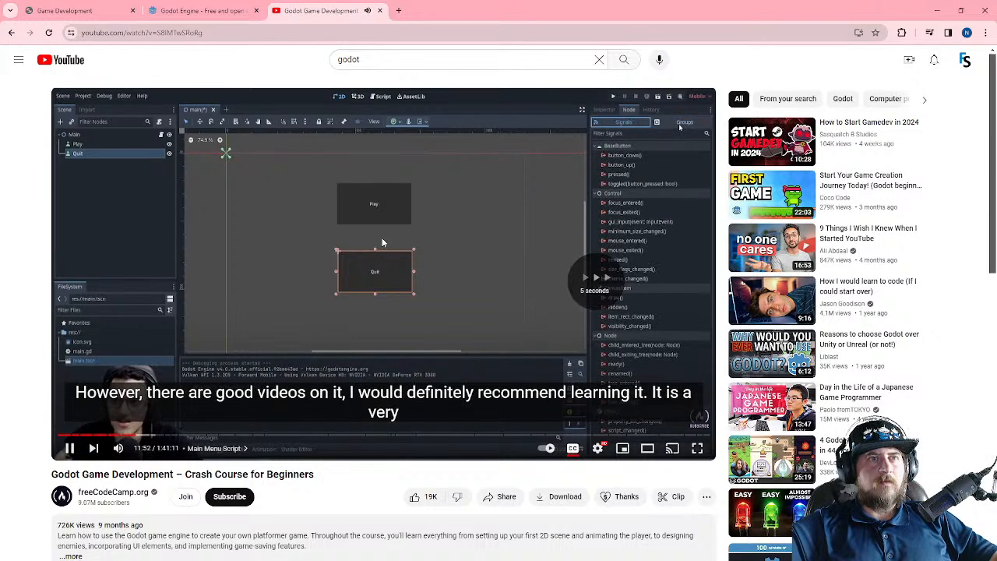
key("Right")
key("Right")
key("Right")
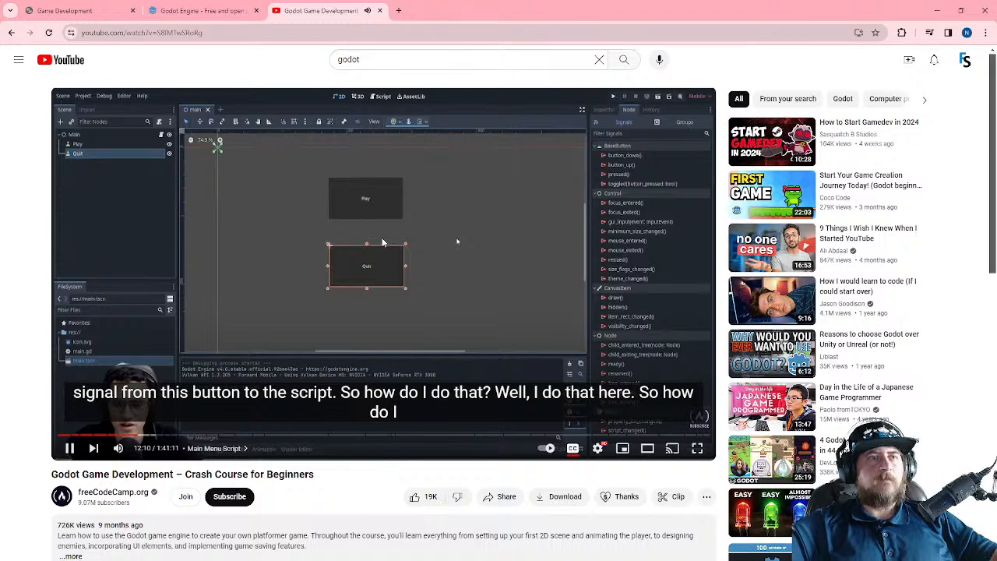
key("Right")
key("Right")
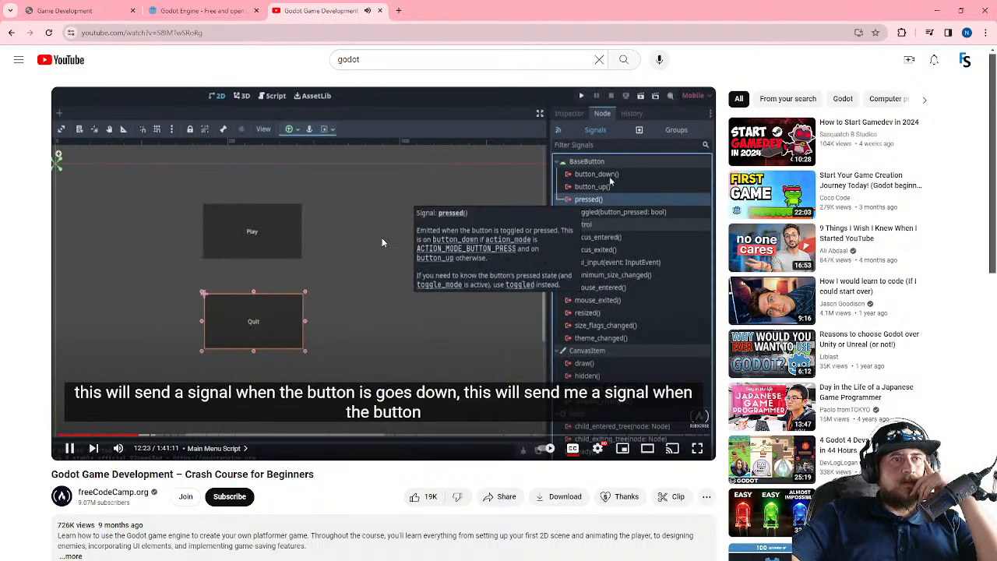
key("Right")
key("Right")
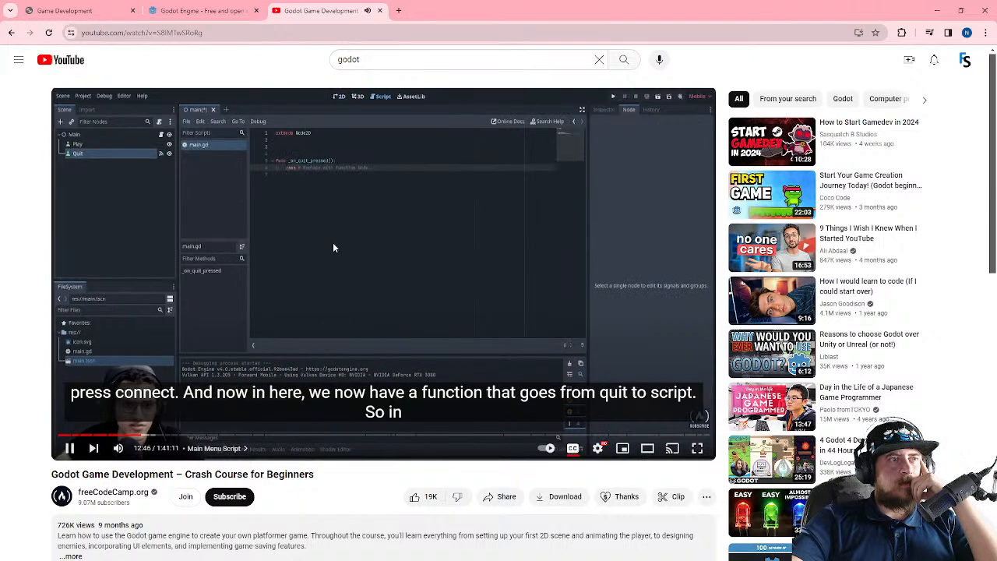
left_click(334, 247)
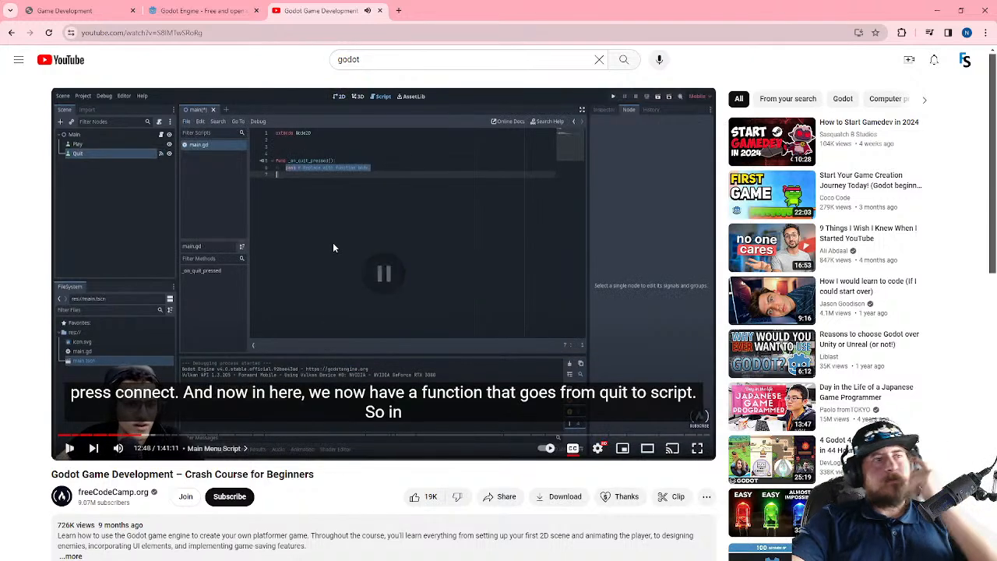
- Return to Godot and connect the Quit button's pressed() signal to Box move menu with receiver method _on_quit_button_pressed
key("alt+Tab")
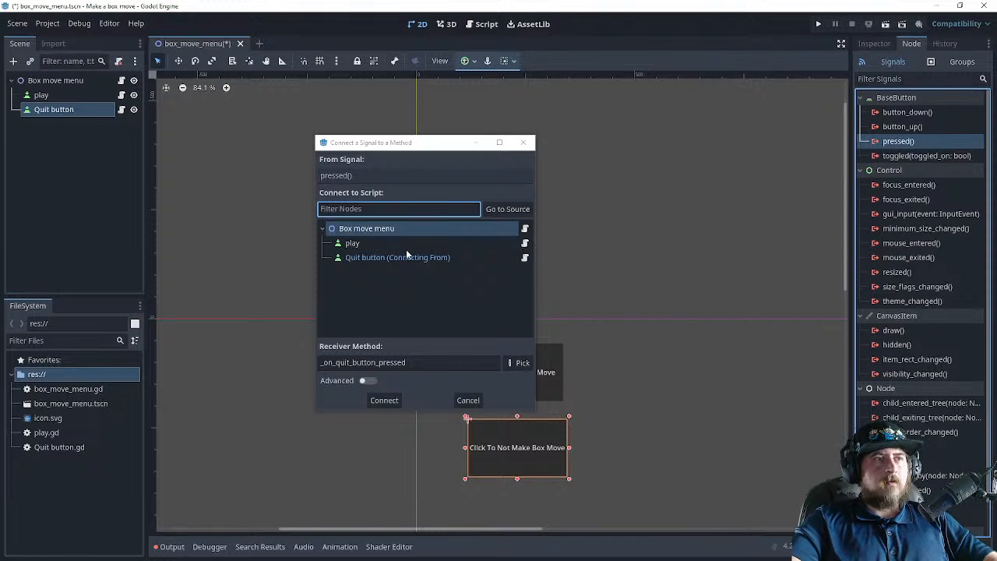
left_click(384, 401)
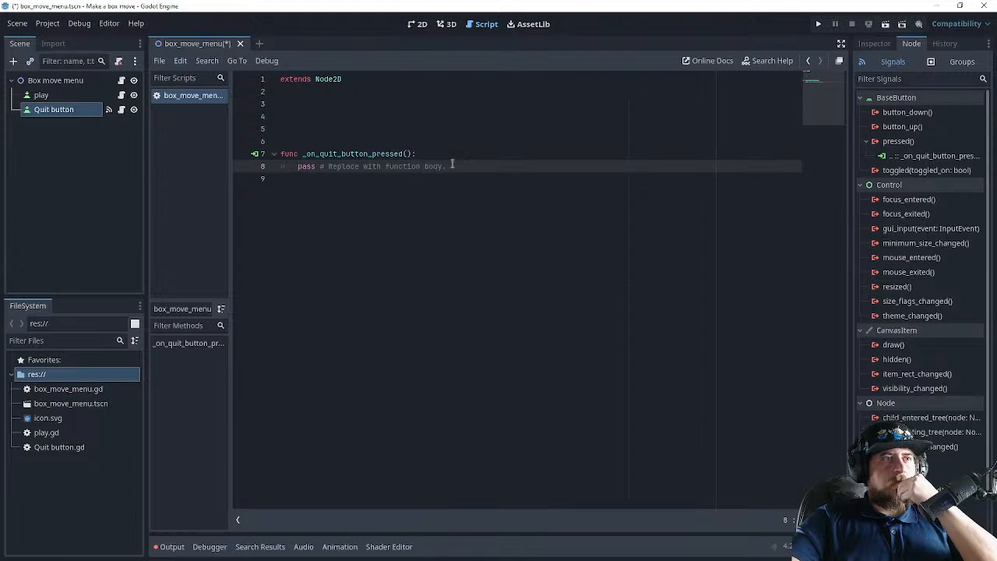
- Watch the crash course's section on programming the quit function, rewinding to 12:55 and pausing to check the code
key("alt+Tab")
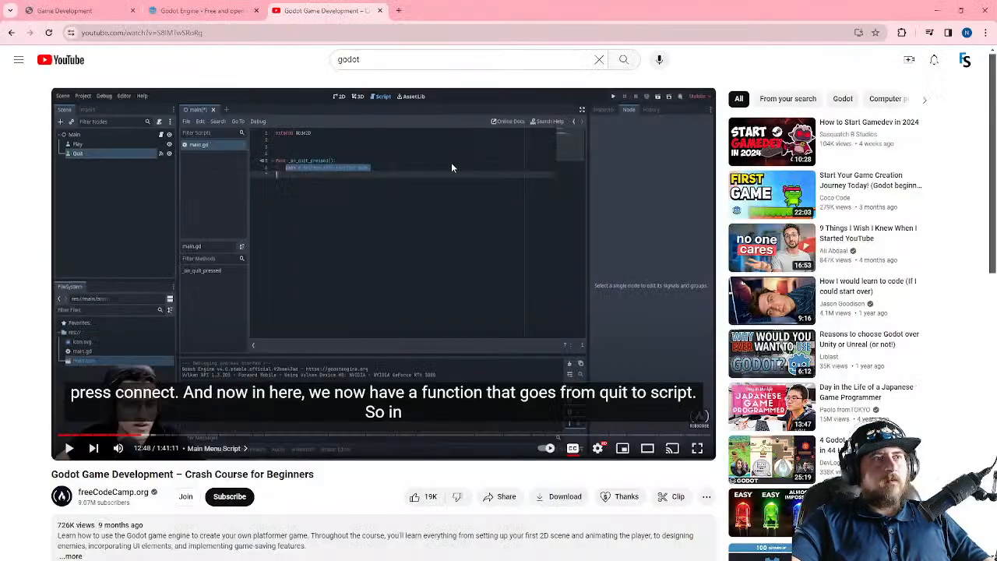
left_click(370, 264)
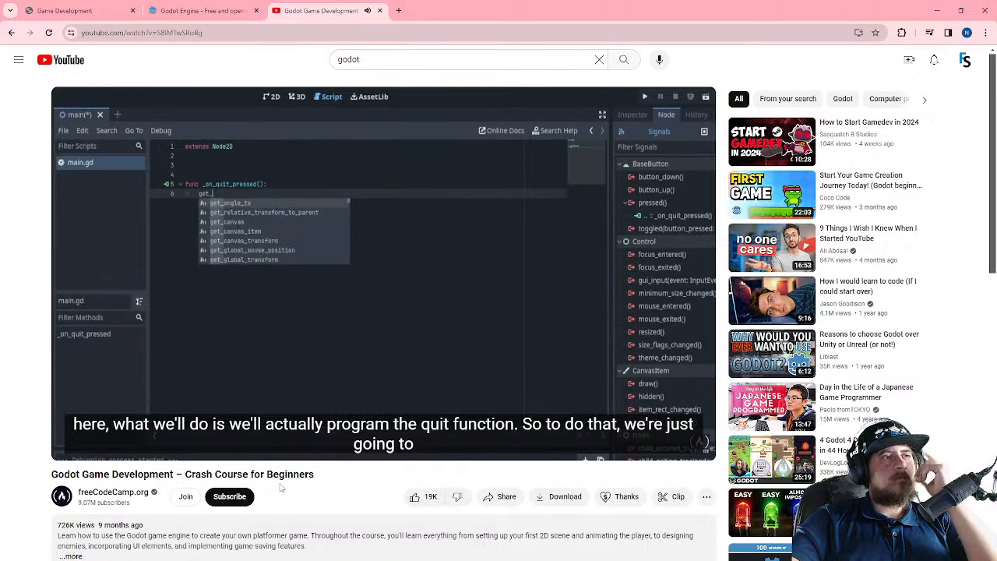
mouse_move(266, 392)
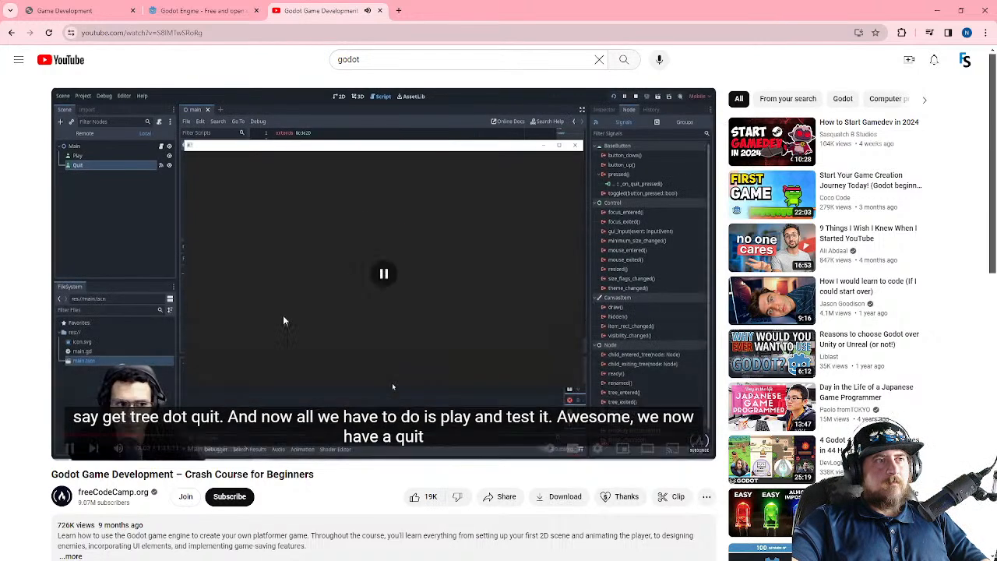
key("alt+Tab")
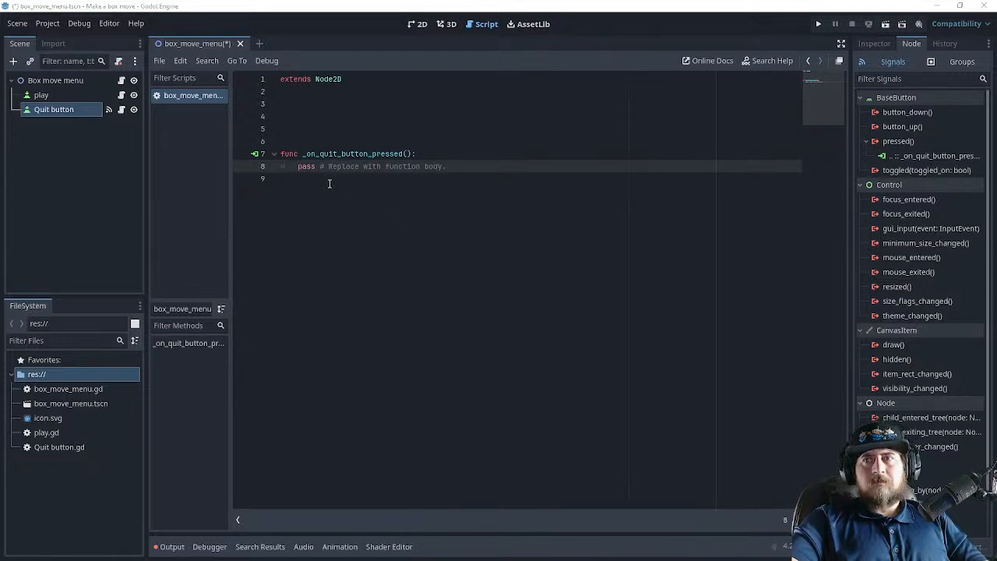
key("alt+Tab")
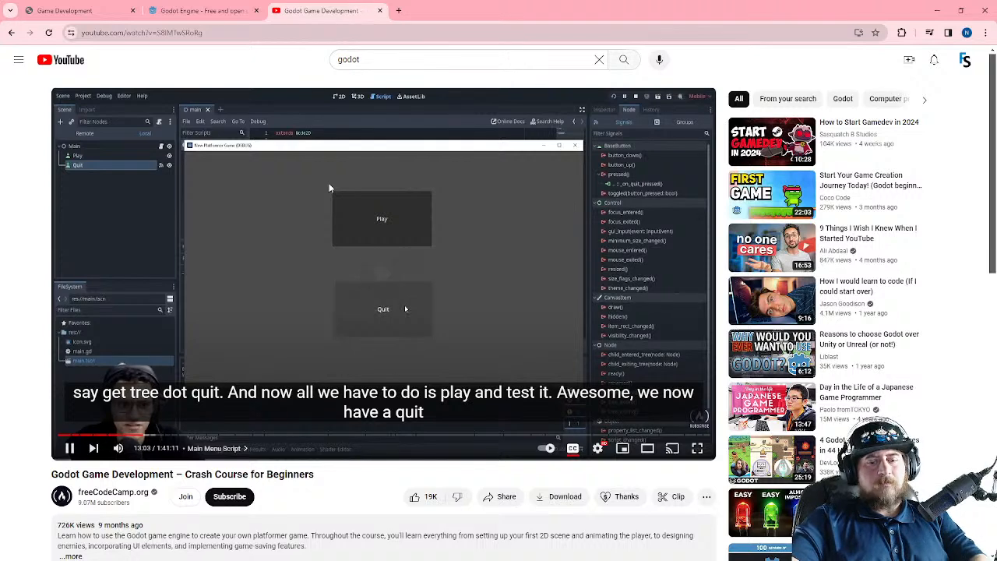
key("Left")
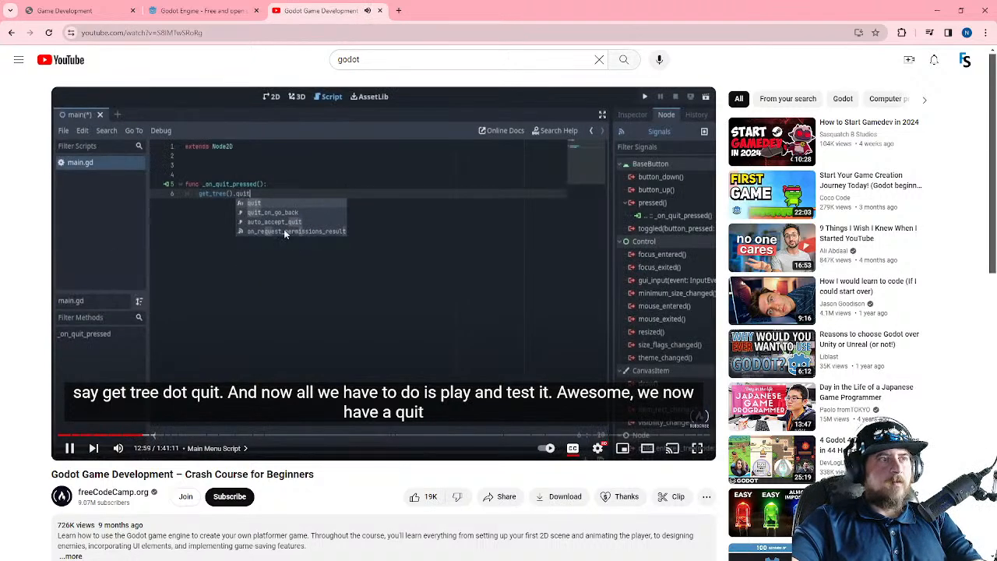
key("Left")
left_click(240, 279)
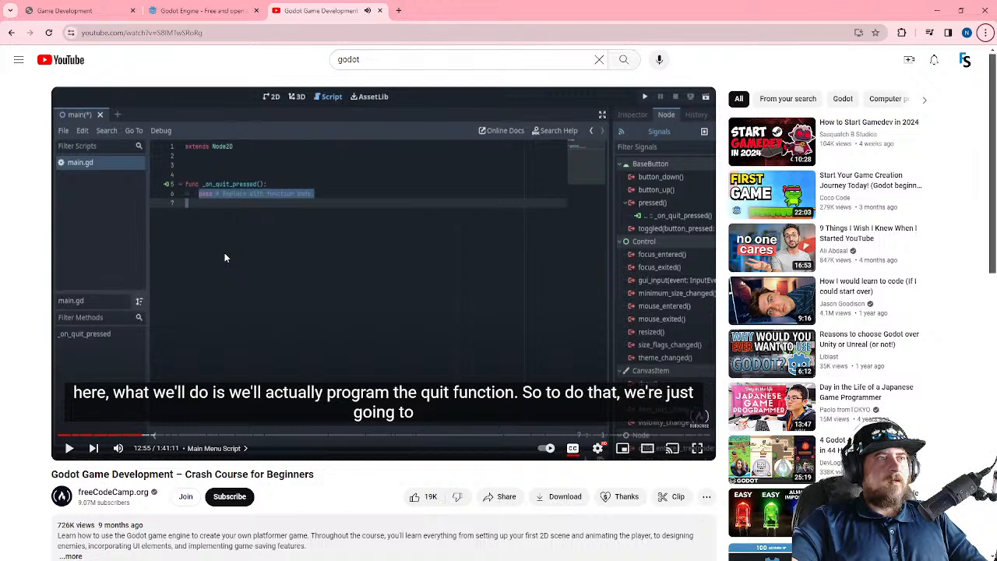
- In Godot's box_move_menu.gd, replace the placeholder body of _on_quit_button_pressed() with get_tree().quit()
key("alt+Tab")
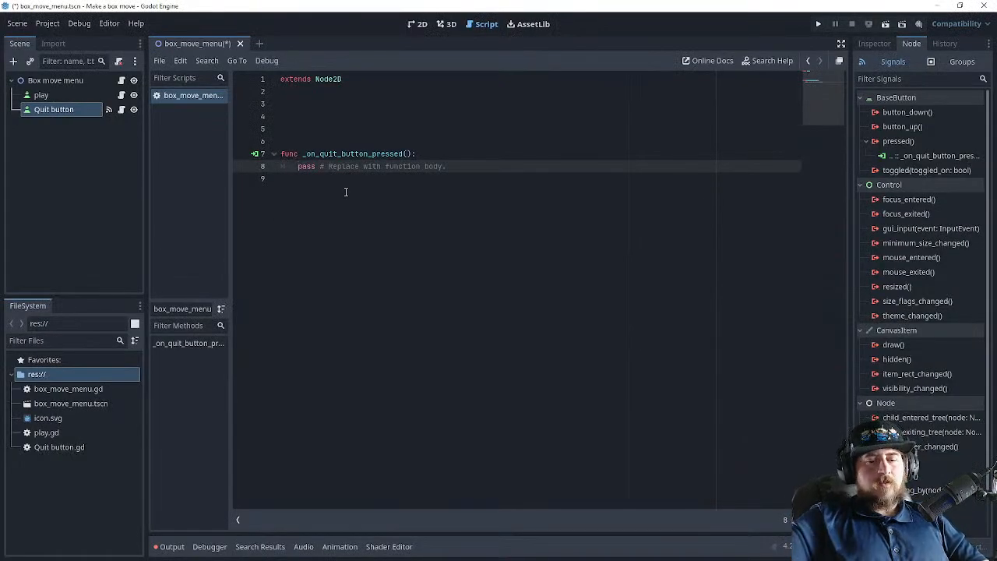
key("shift+Right")
key("shift+Right")
key("shift+Right")
key("shift+Right")
key("shift+Right")
key("shift+Right")
key("shift+Right")
key("shift+Right")
key("shift+Right")
key("shift+Right")
key("shift+Right")
key("shift+Right")
key("shift+Right")
key("shift+Right")
key("shift+Right")
key("shift+Right")
key("shift+Right")
key("shift+Right")
key("shift+Right")
key("shift+Right")
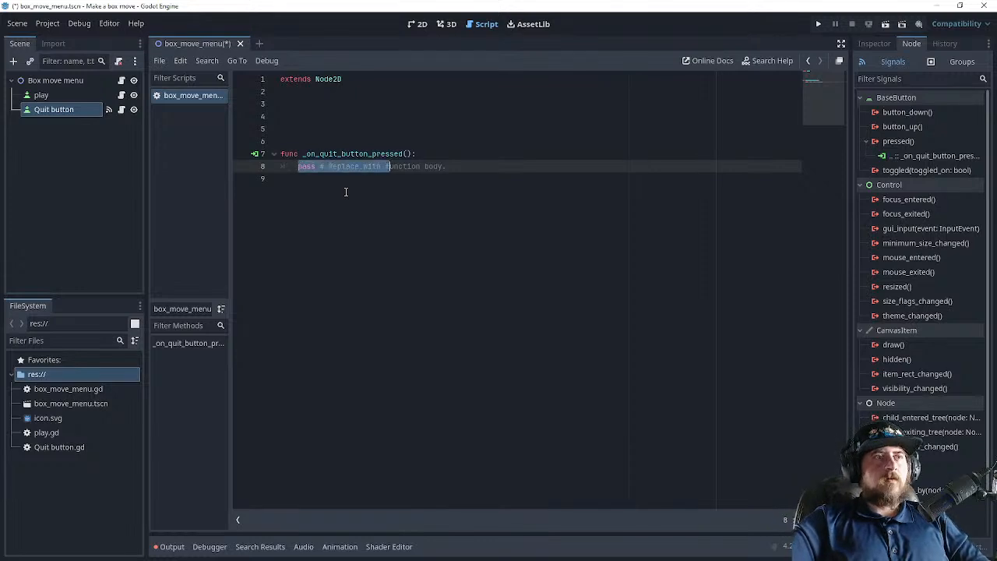
key("shift+Right")
key("BackSpace")
type("gettre")
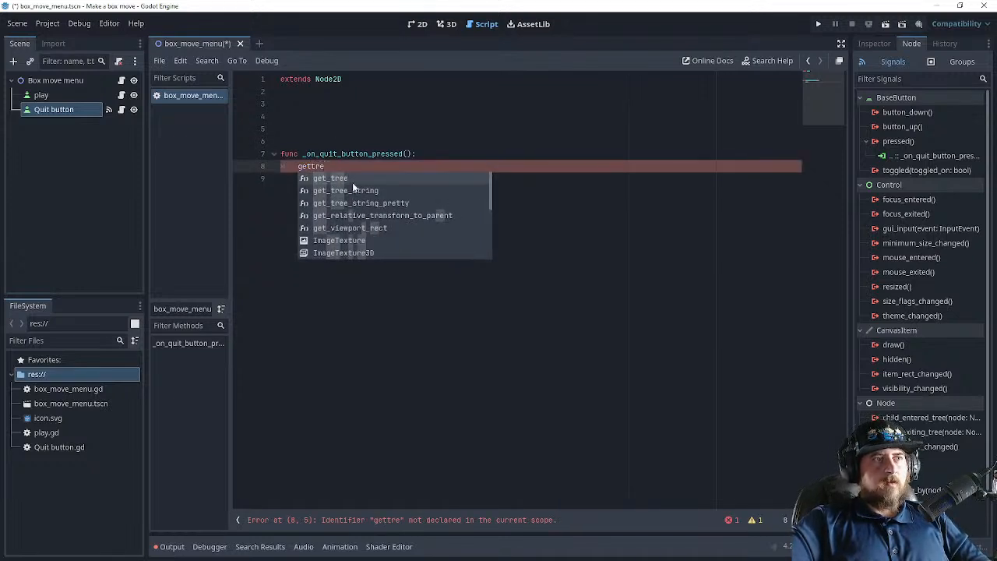
double_click(346, 179)
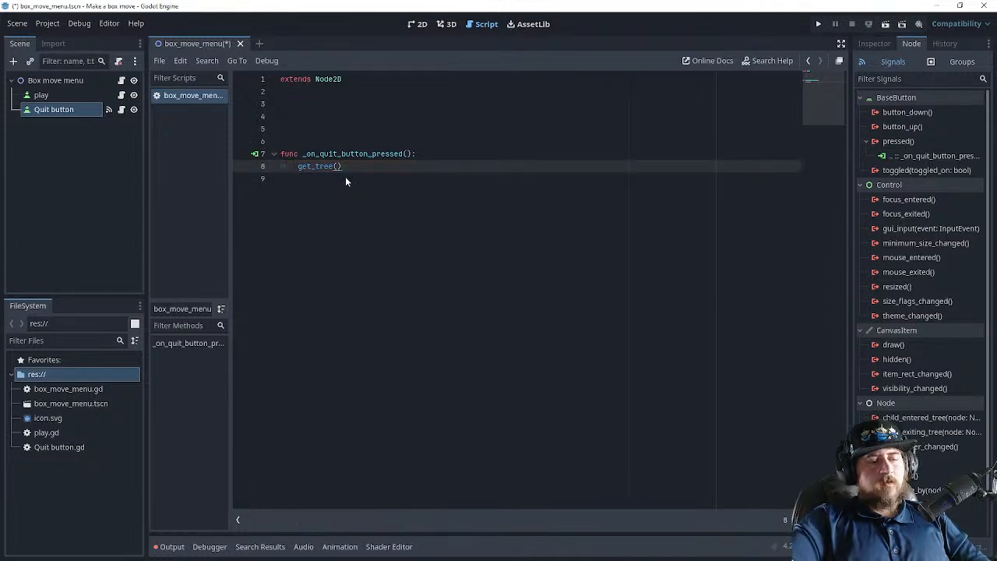
type(".q")
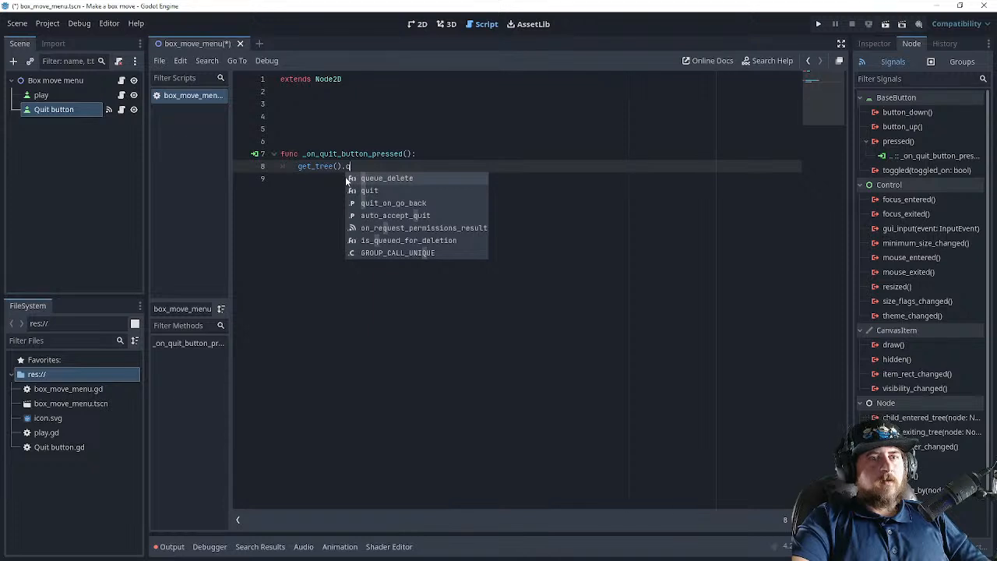
type("ui")
key("Return")
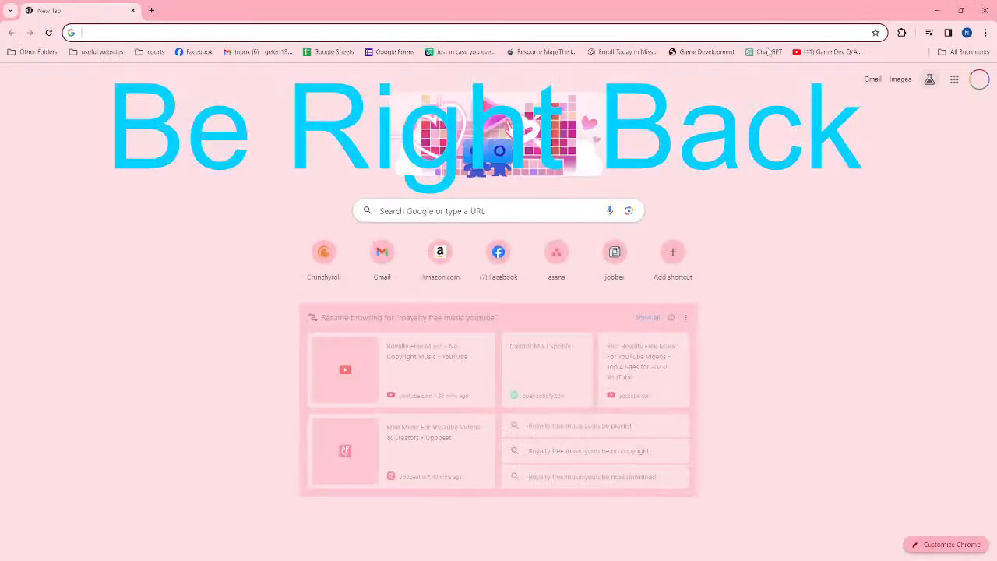
- Search the web for "xapier" and open the Zapier website from the results
left_click(563, 37)
type("xapier")
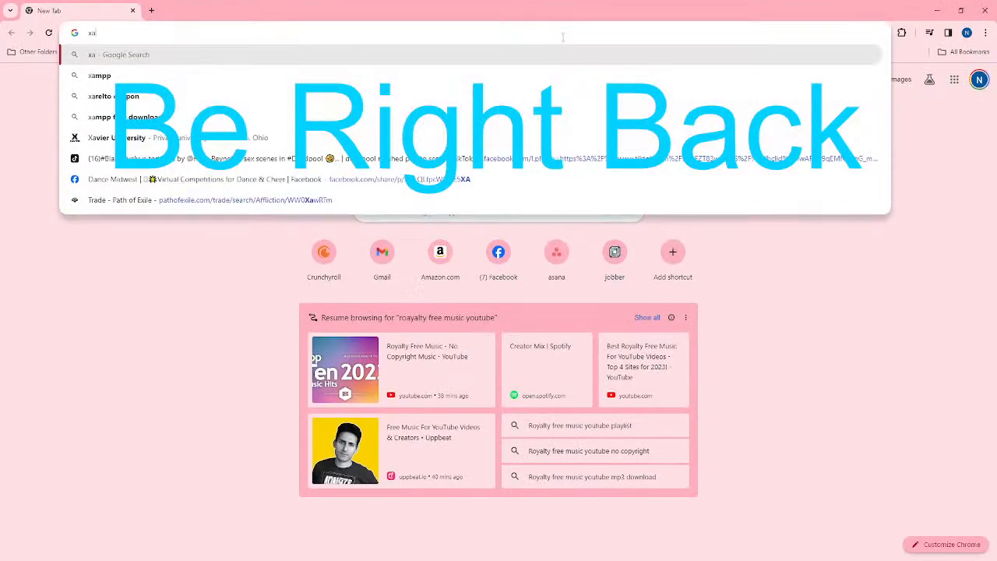
key("Return")
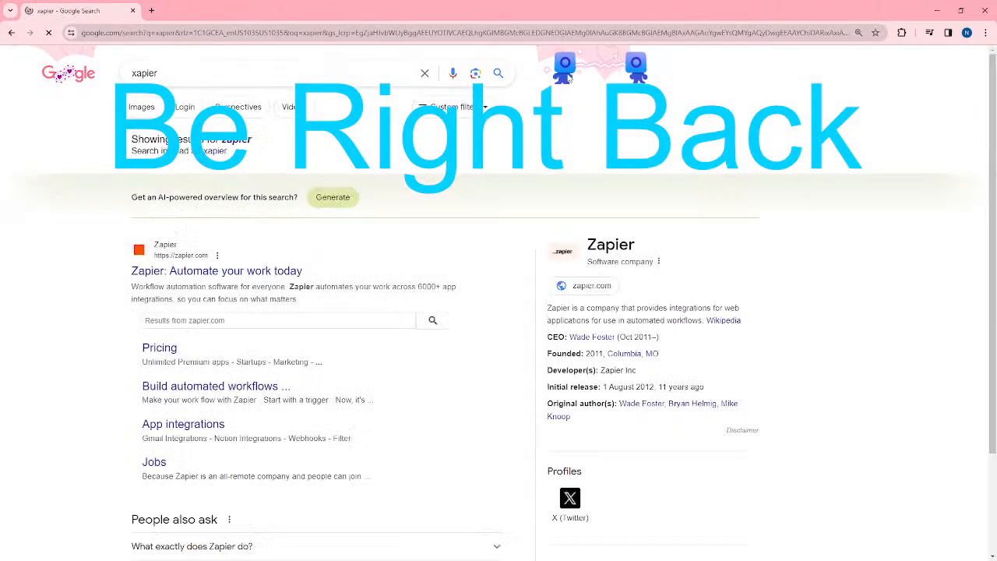
left_click(179, 272)
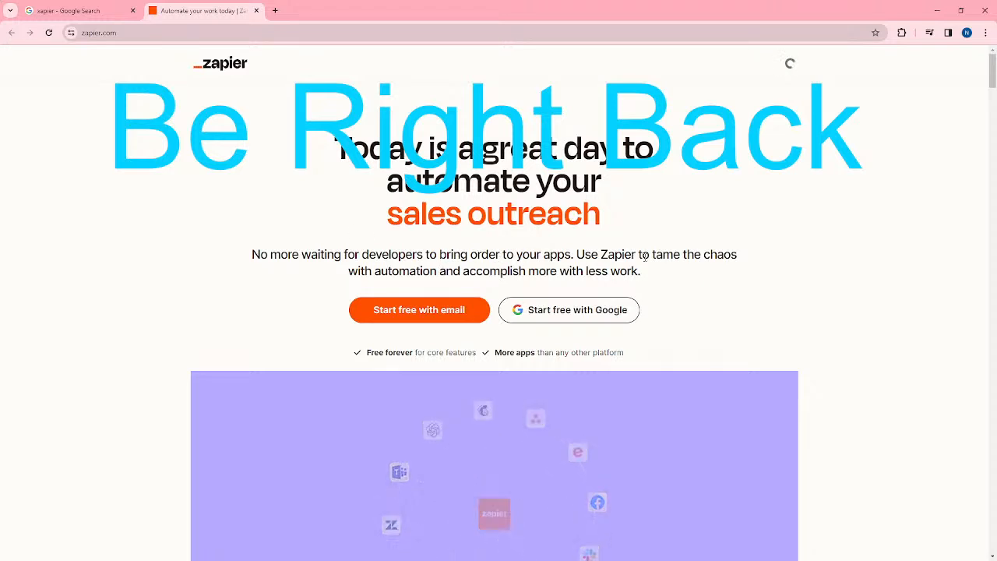
- Look through the Zapier home page down past the automation products Interfaces, Zaps and Tables to the templates section
scroll(247, 221, "down", 3)
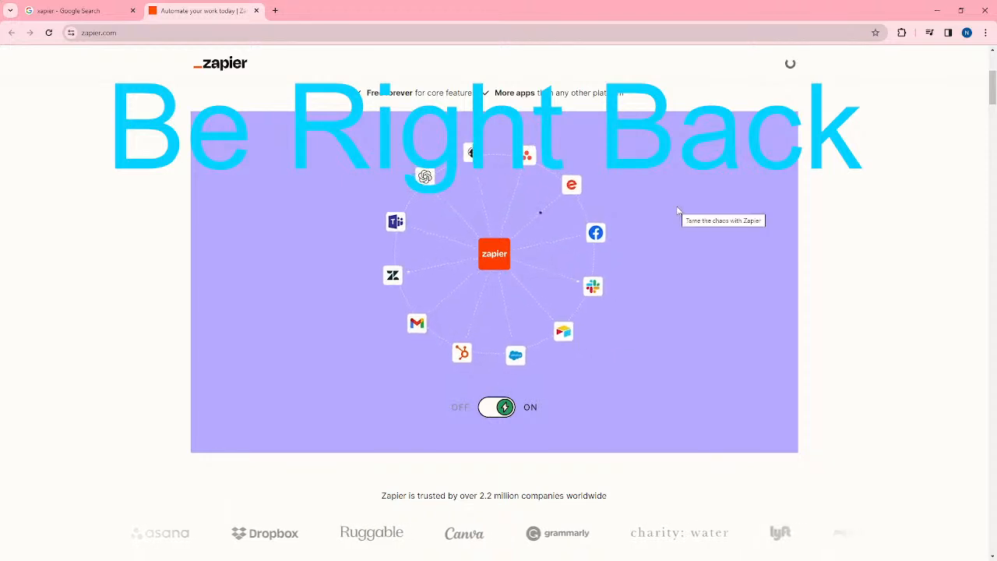
scroll(676, 251, "down", 3)
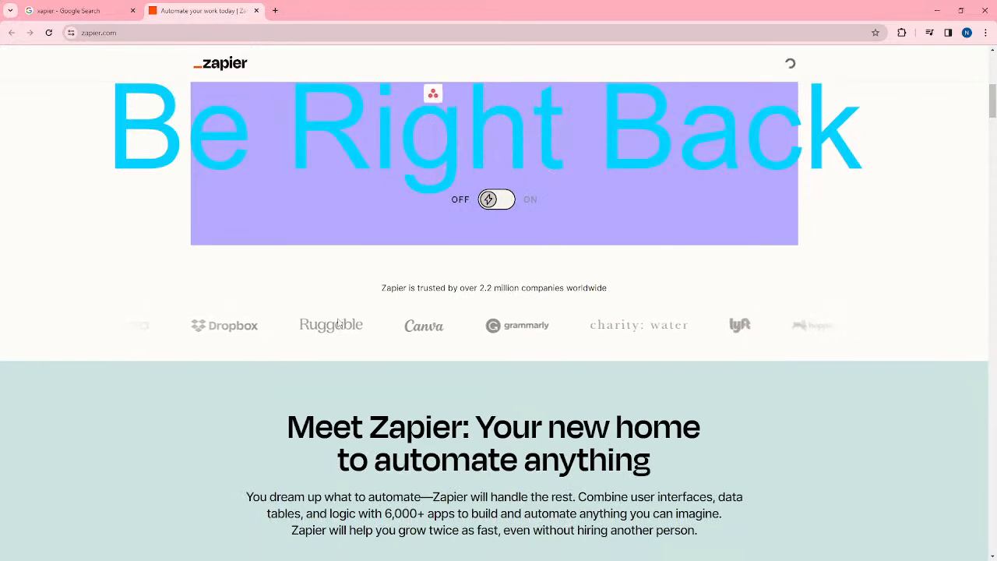
scroll(352, 318, "down", 2)
scroll(177, 258, "down", 4)
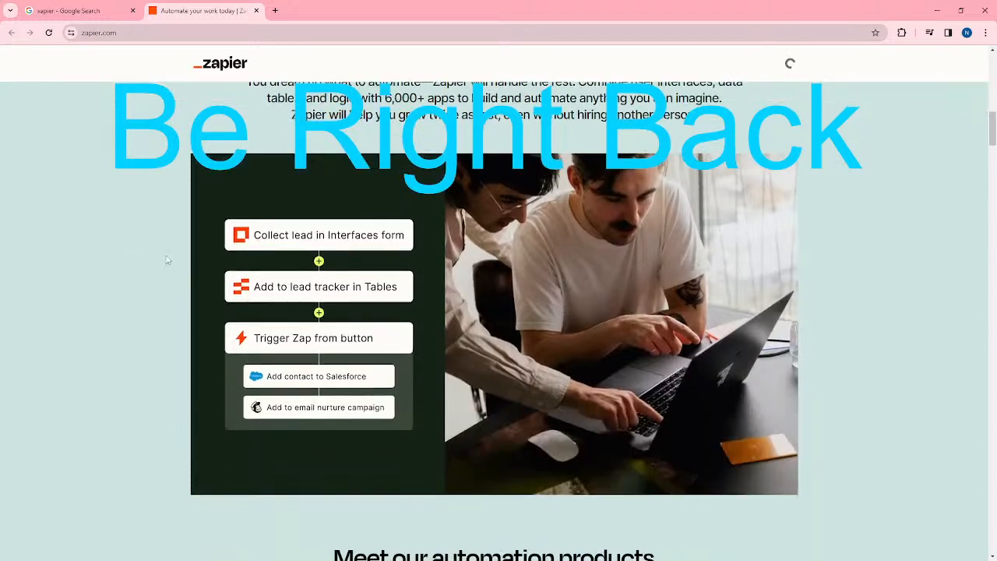
scroll(150, 263, "up", 2)
scroll(149, 262, "down", 1)
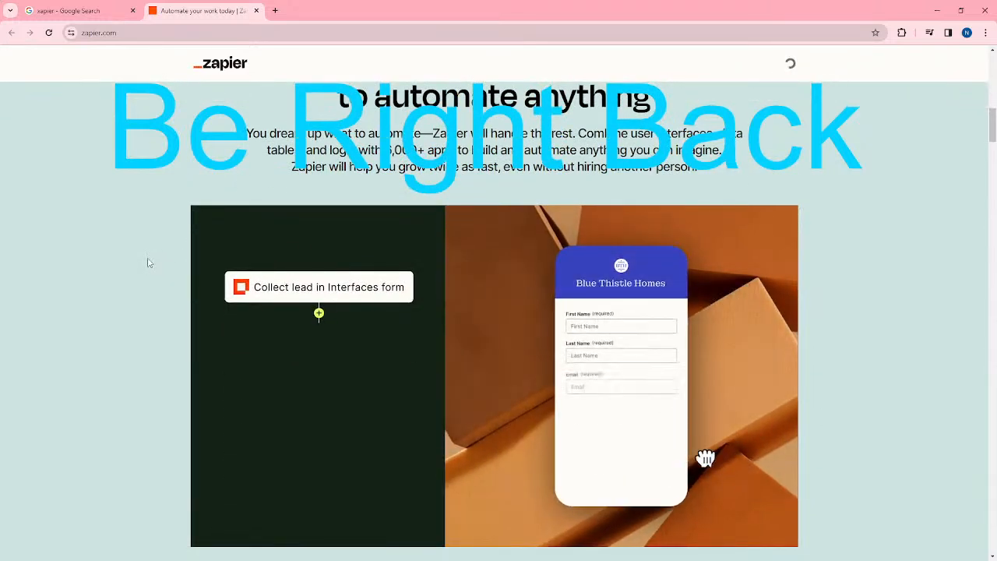
scroll(252, 265, "down", 3)
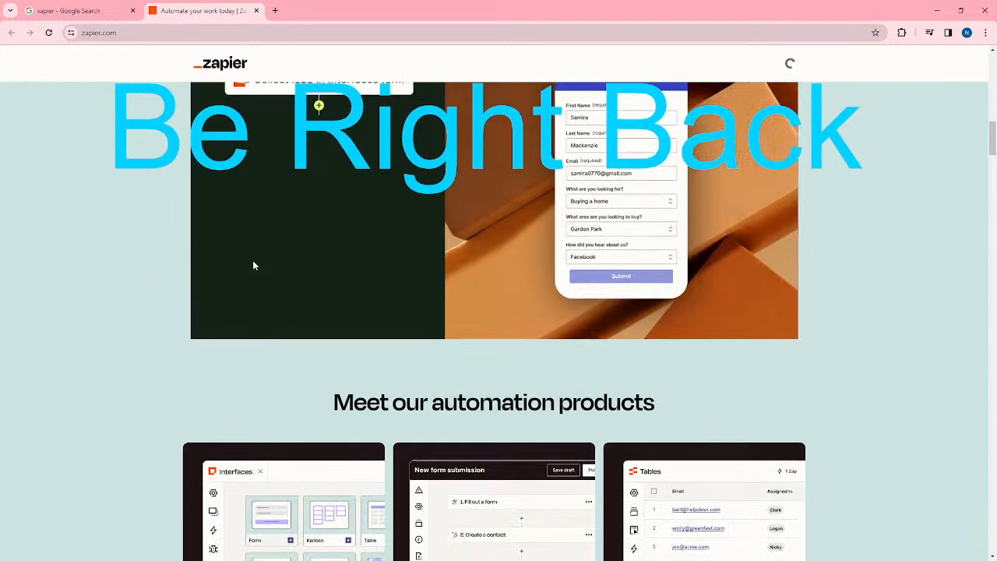
scroll(253, 266, "down", 2)
scroll(256, 265, "down", 2)
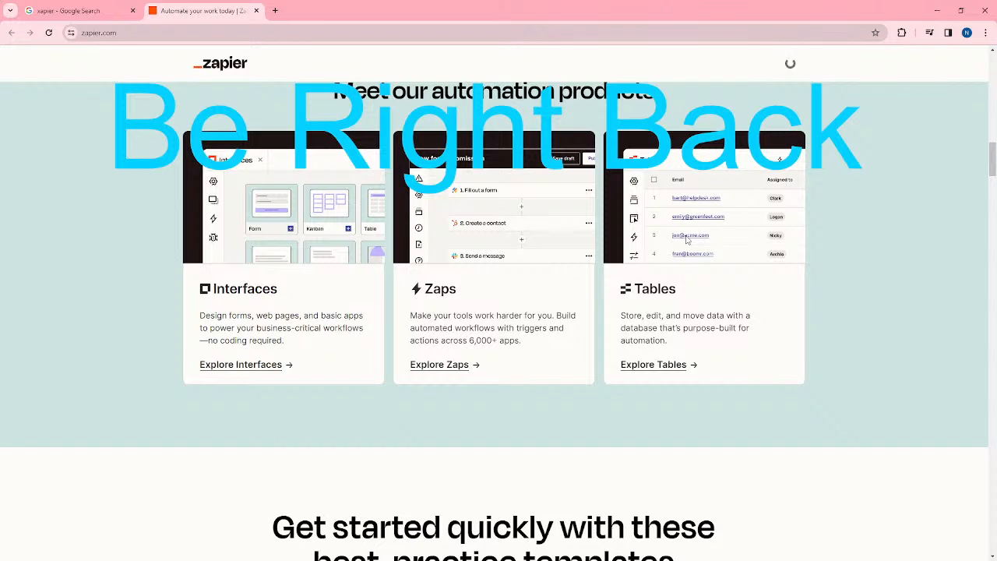
scroll(326, 238, "down", 4)
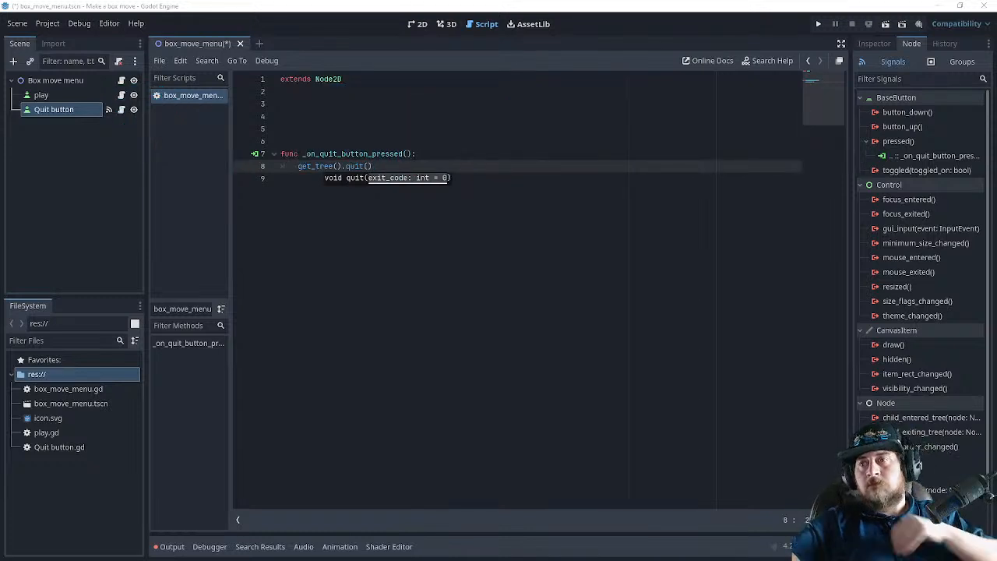
- Switch from Godot to the YouTube crash course, watch how the quit function is tested, and pause at 13:04
left_click(391, 252)
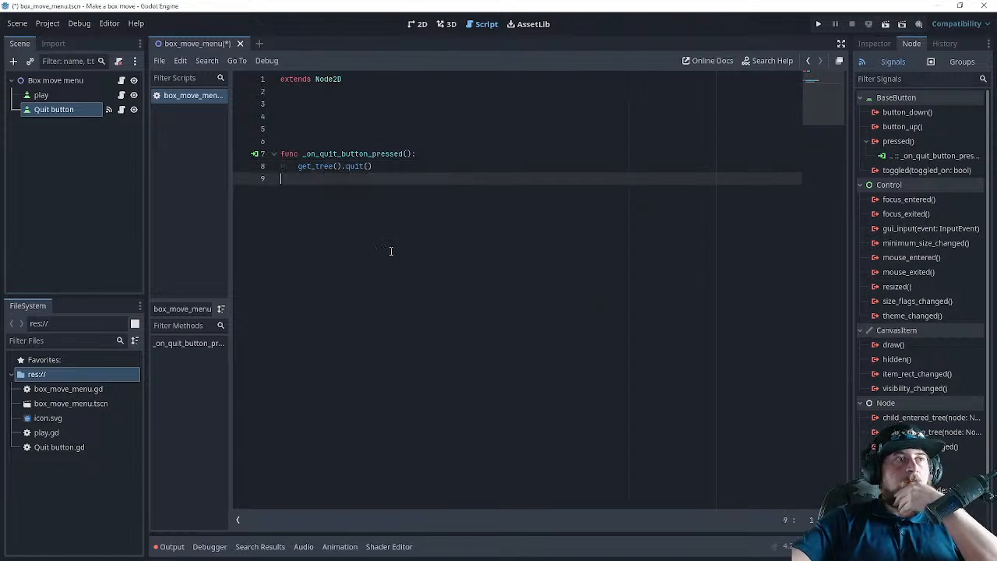
left_click(371, 166)
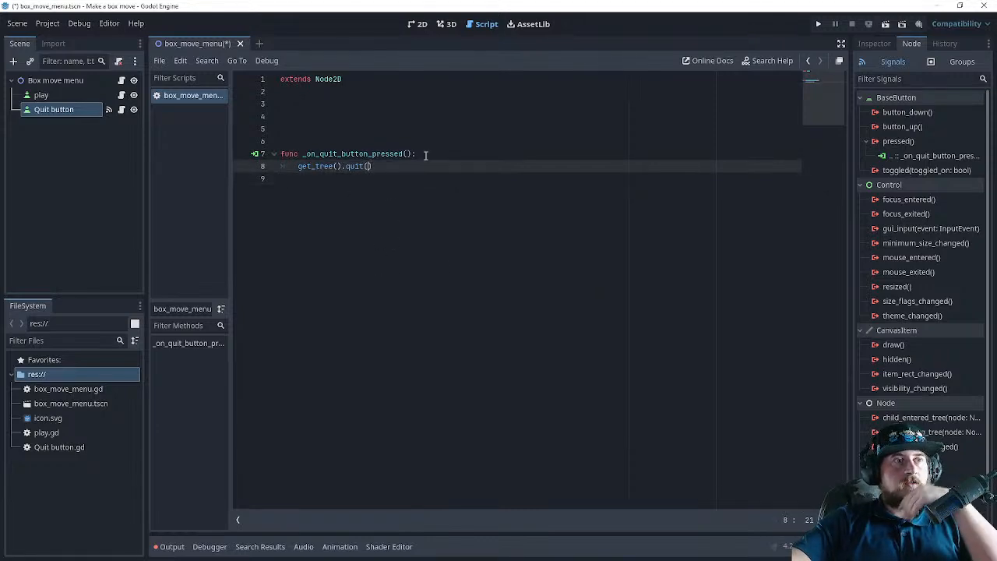
key("super+Tab")
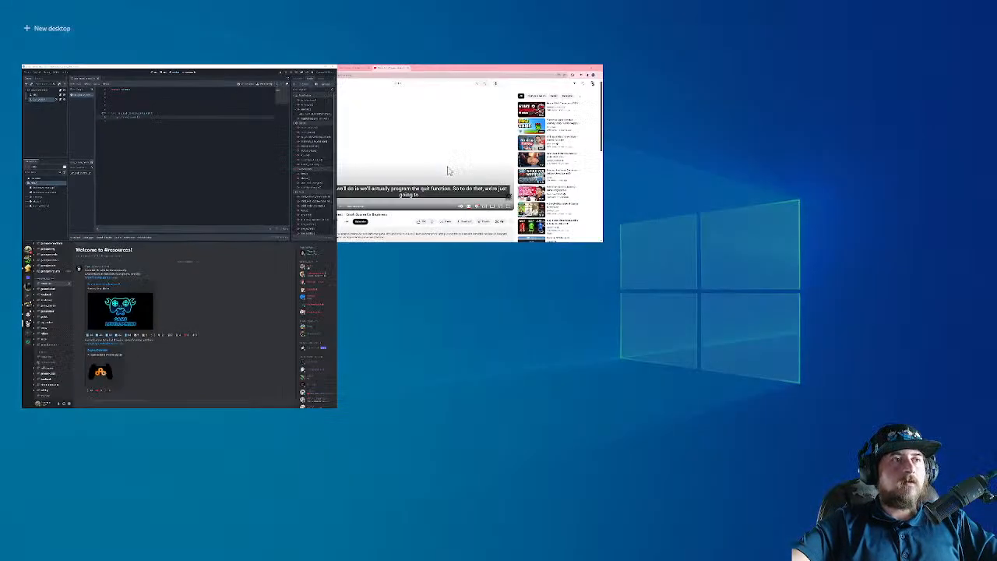
left_click(335, 210)
left_click(324, 275)
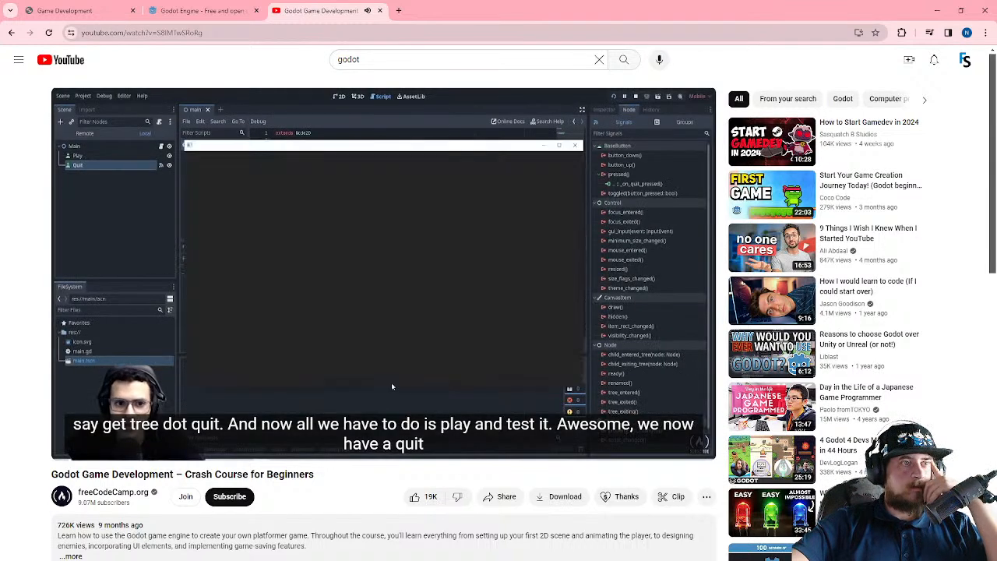
left_click(379, 235)
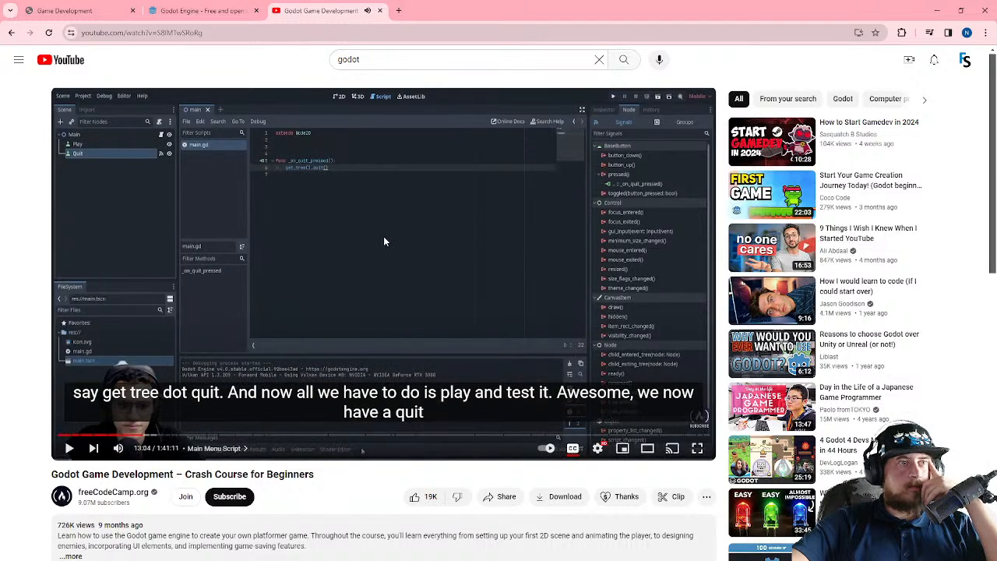
- Return to Godot, run the project with box_move_menu.tscn as its main scene, and test the "Click To Not Make Box Move" button
left_click(937, 8)
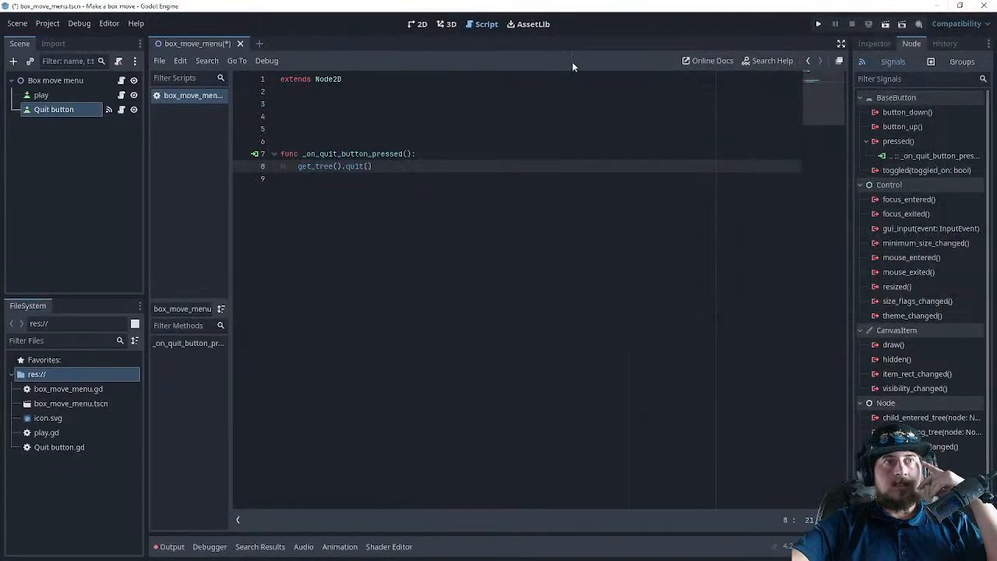
left_click(819, 24)
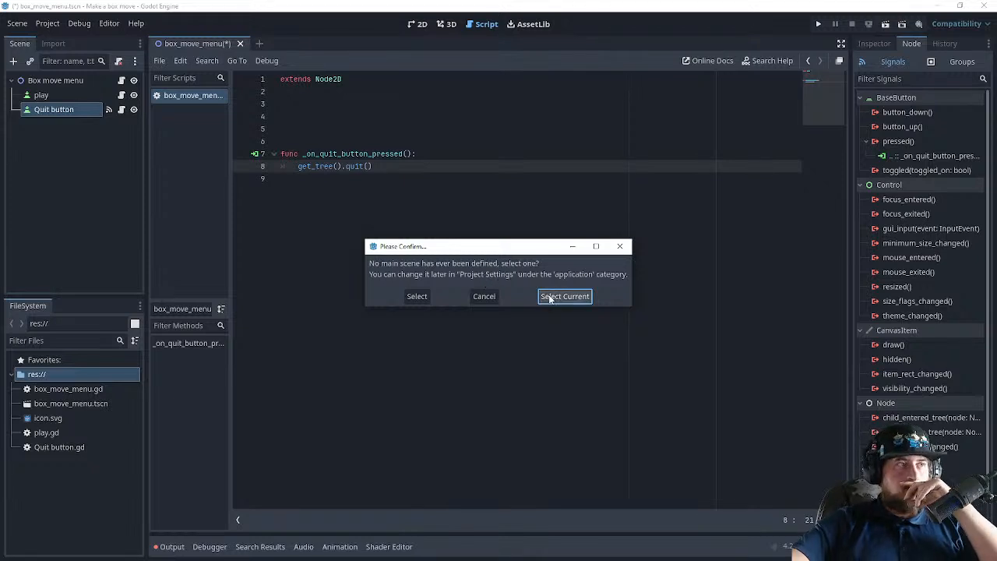
left_click(426, 295)
left_click(359, 166)
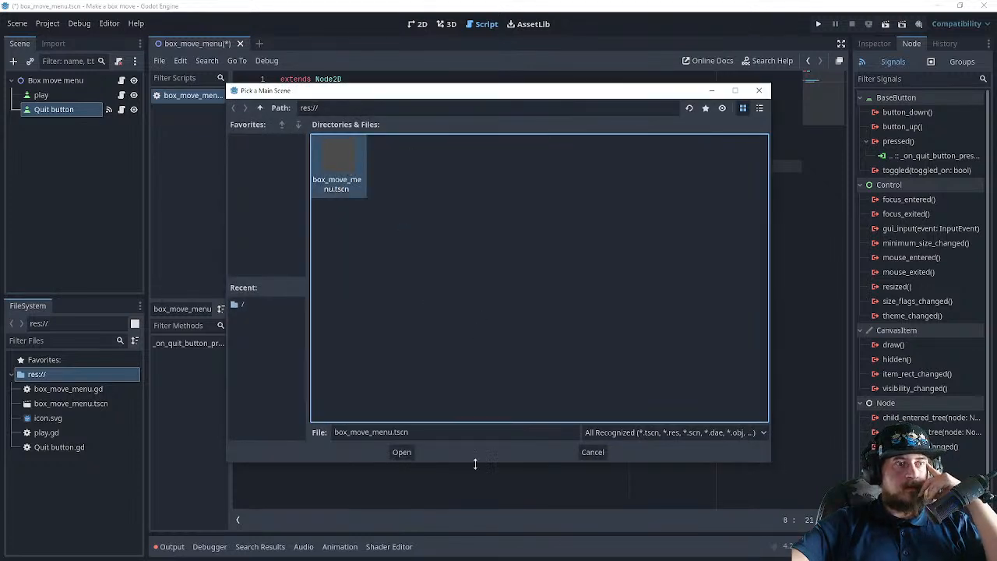
left_click(402, 452)
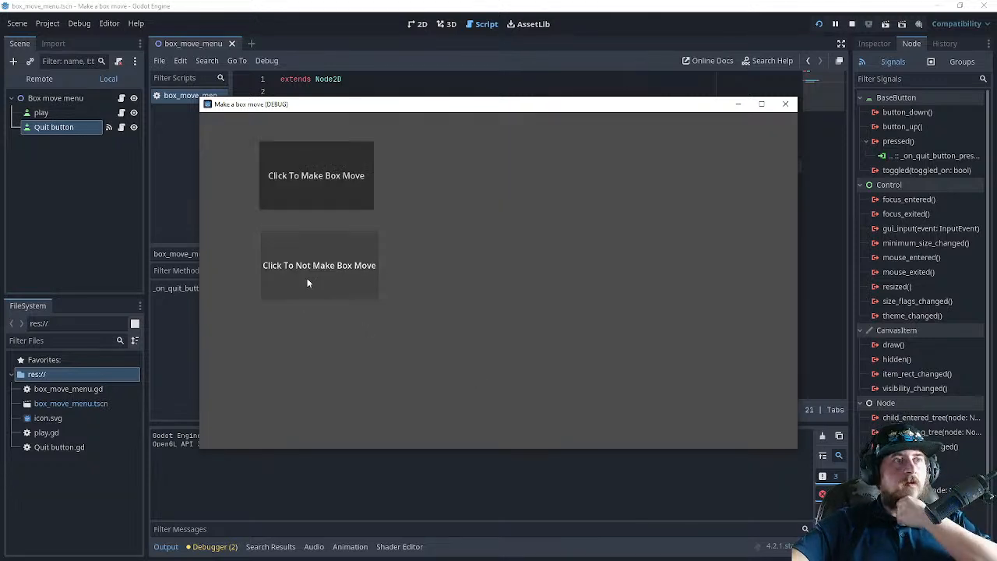
left_click(331, 261)
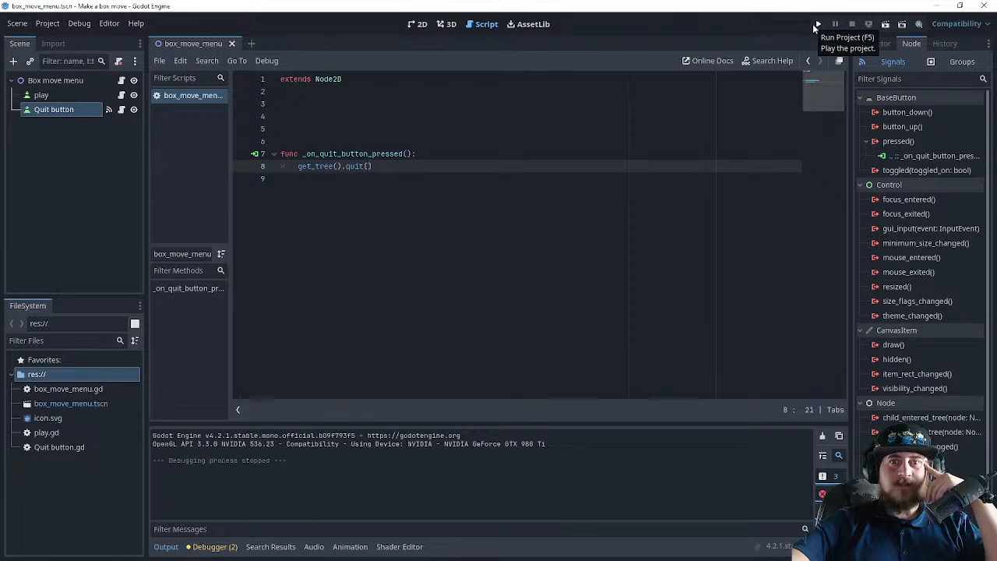
- Switch to the crash course and watch through the second scene section up to the try-it-yourself challenge, pausing at 14:38
left_click(602, 255)
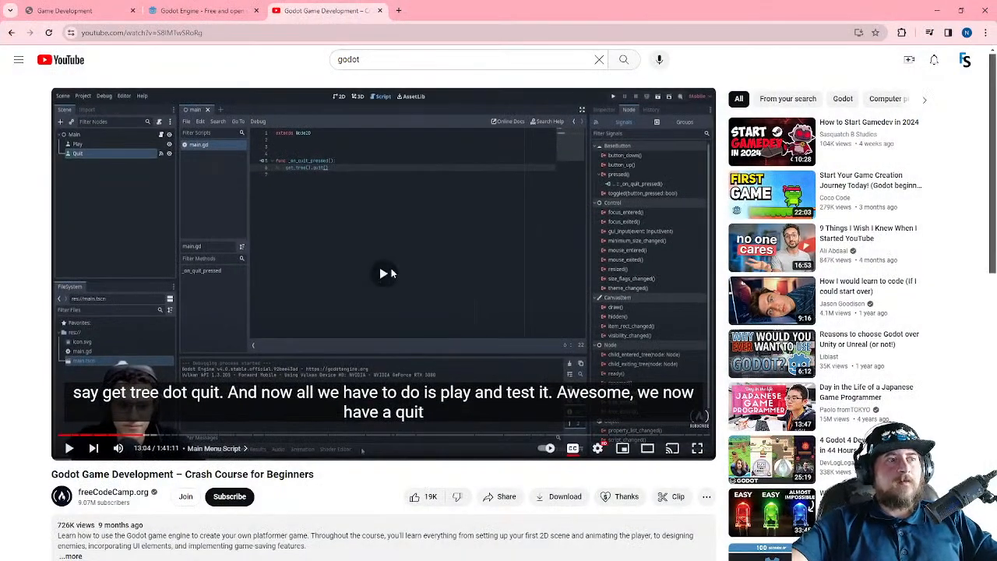
left_click(392, 272)
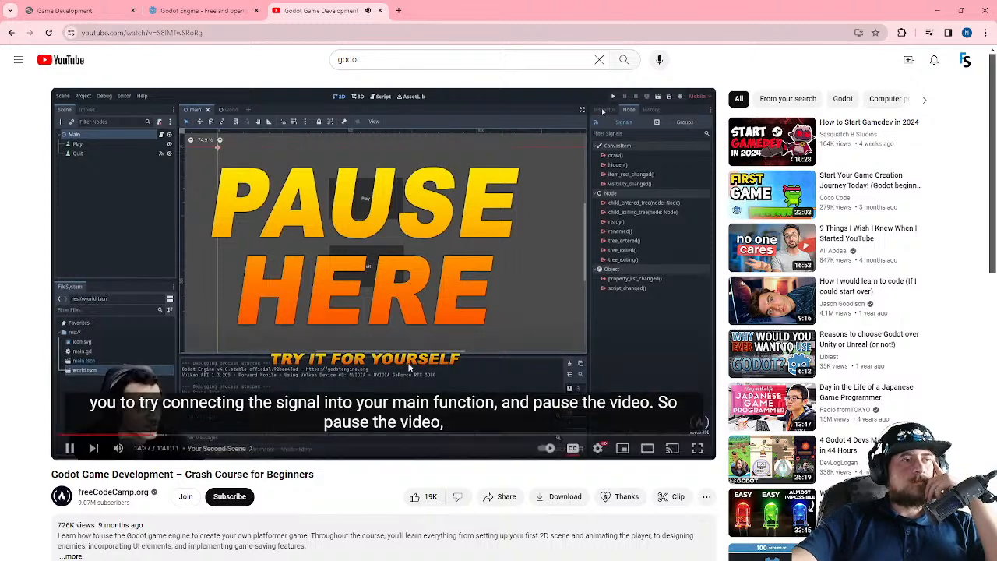
left_click(324, 277)
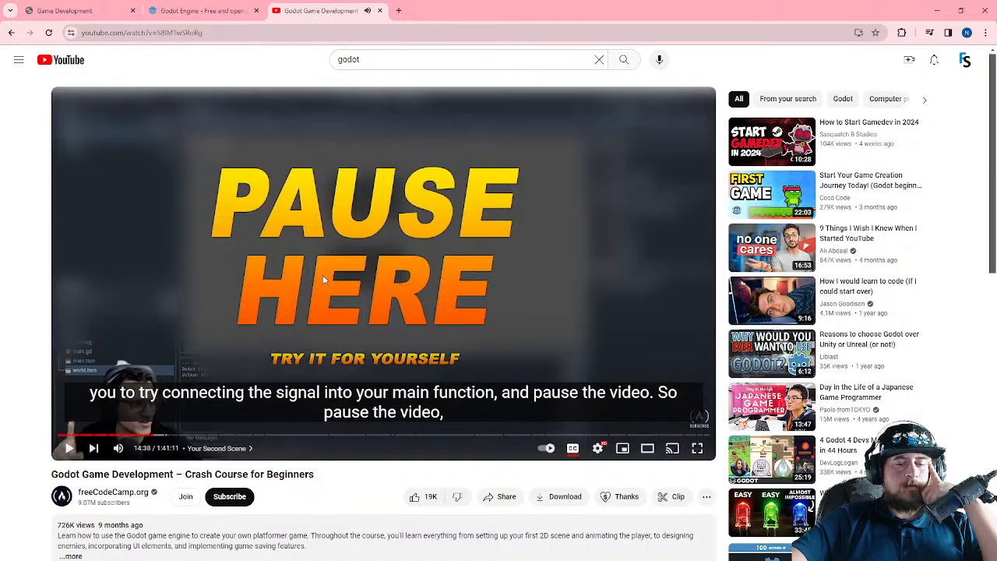
- Rewind the crash course to 14:08, replay how the second scene is created and named World, and pause at 14:21
key("Left")
key("Left")
key("Left")
key("Left")
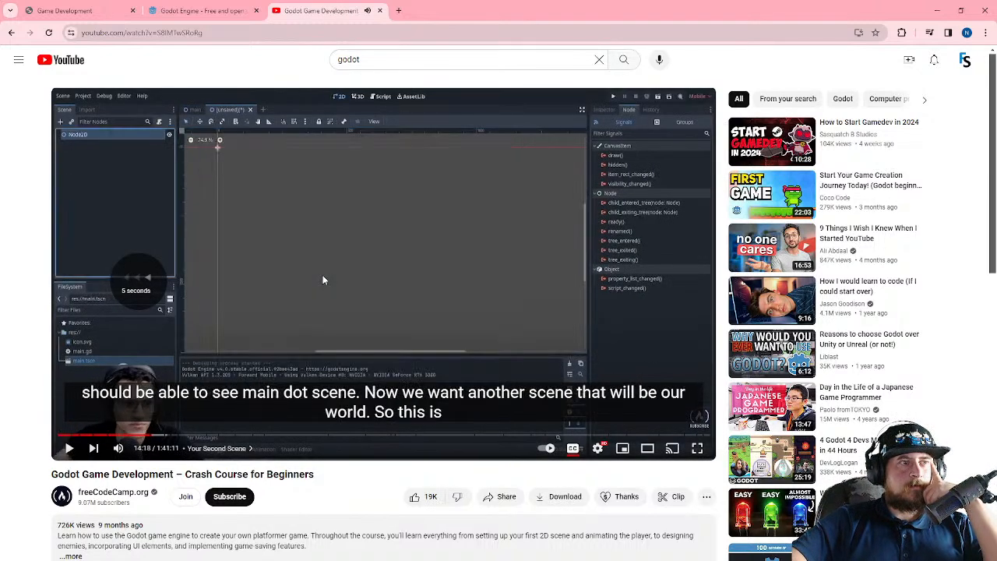
key("Left")
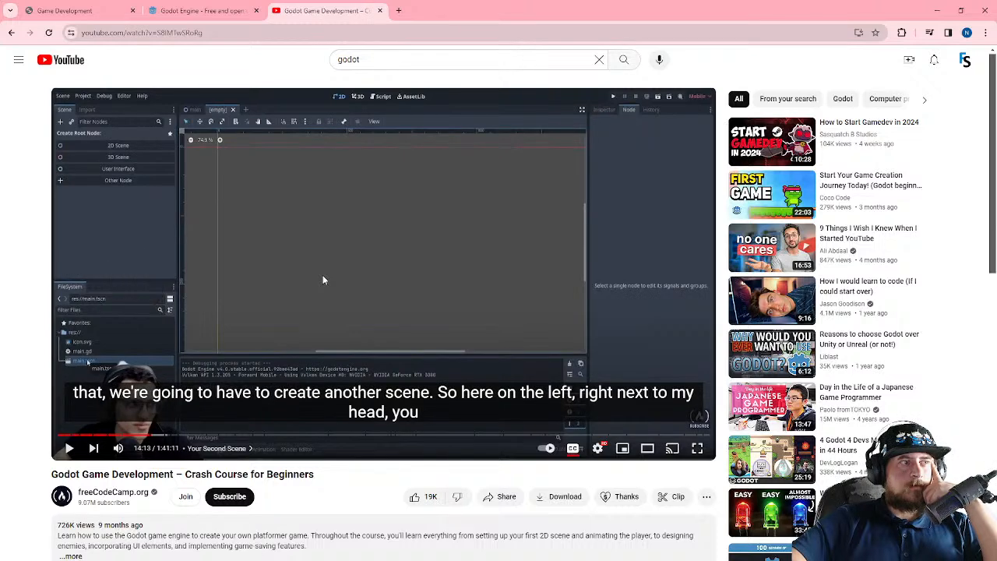
key("Left")
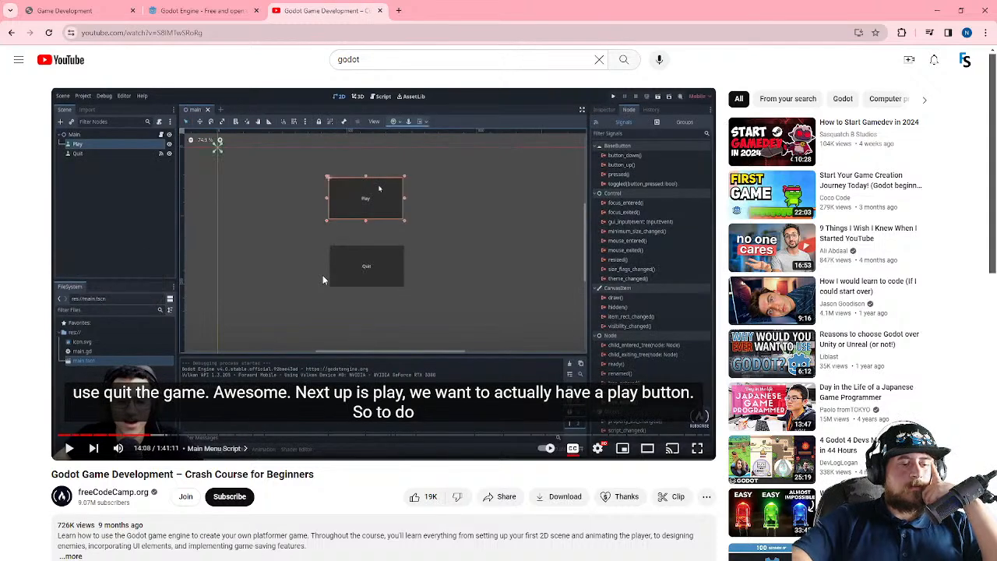
key("space")
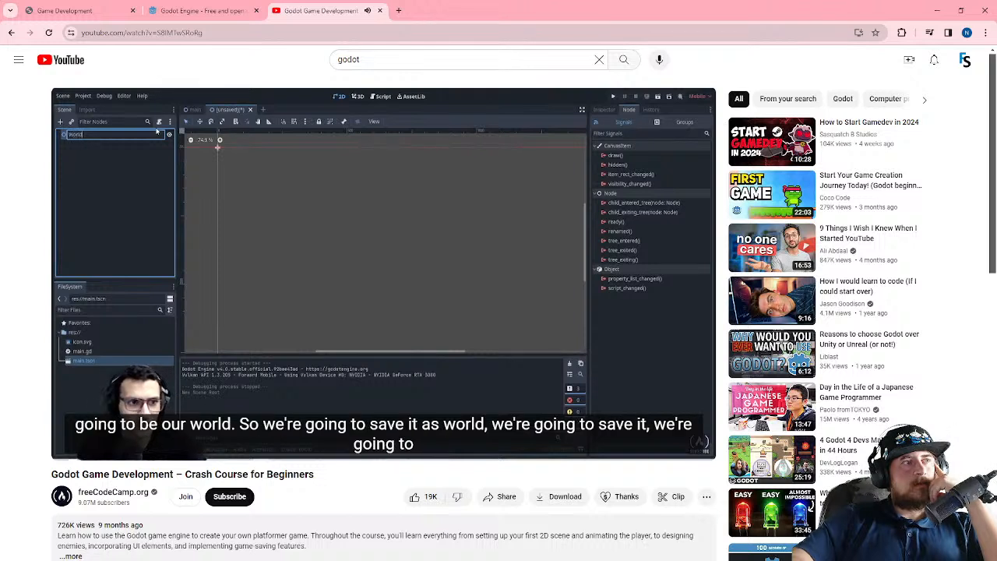
left_click(323, 276)
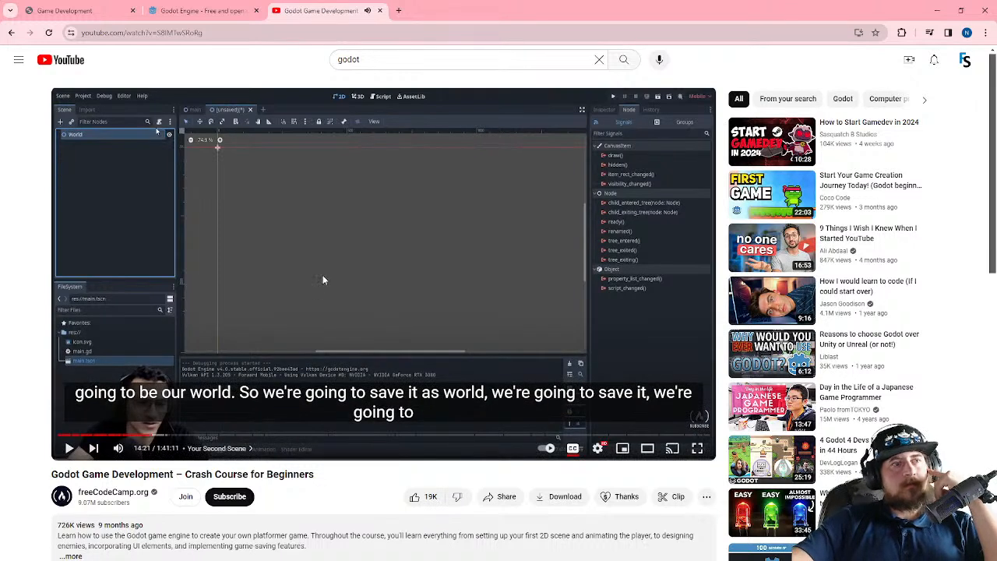
left_click(937, 10)
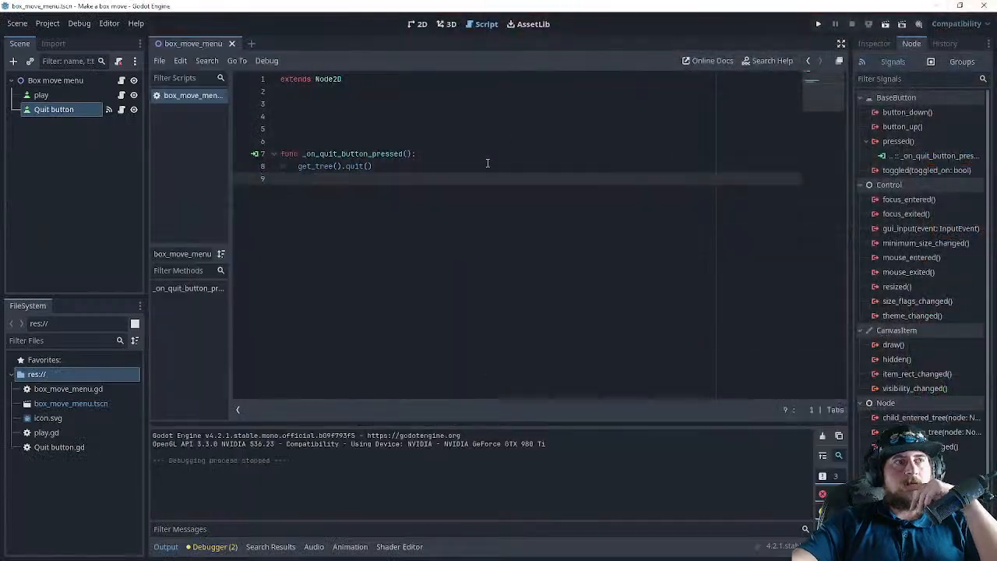
left_click(39, 83)
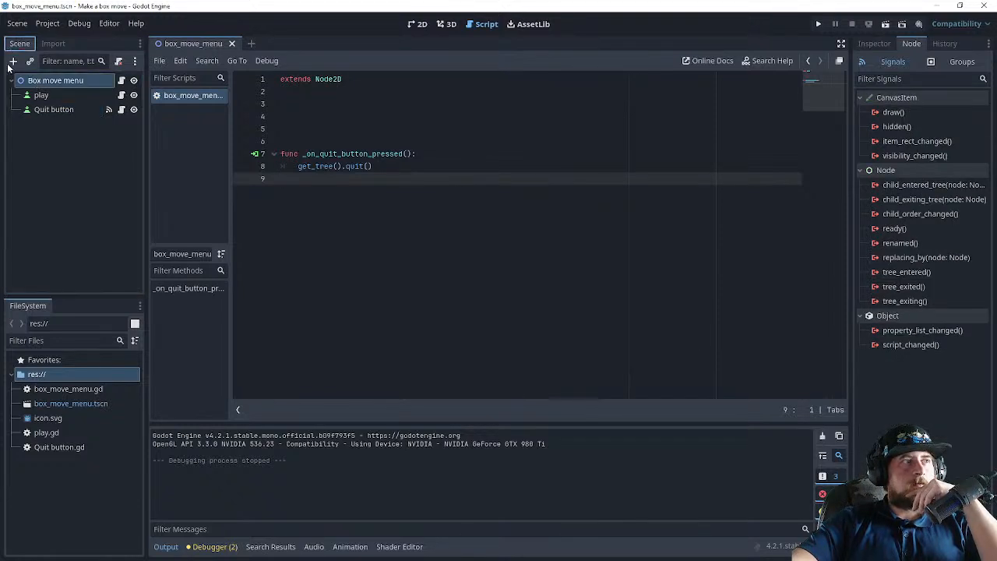
left_click(13, 61)
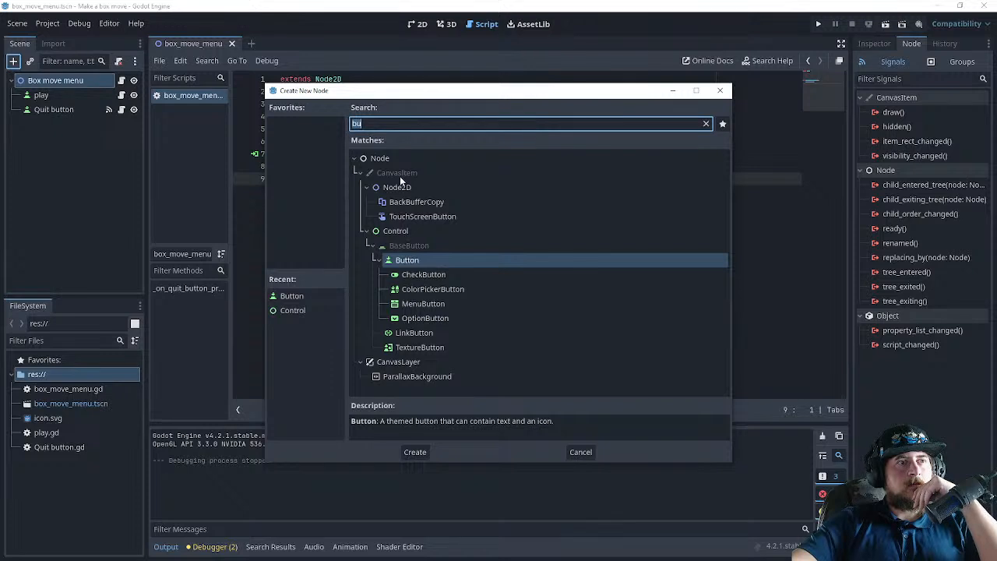
left_click(596, 455)
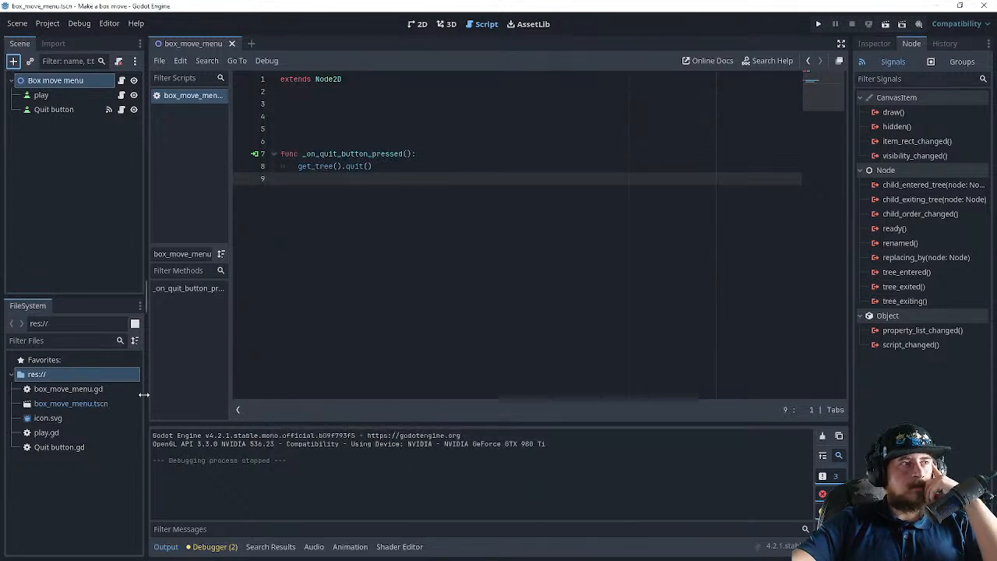
left_click(61, 224)
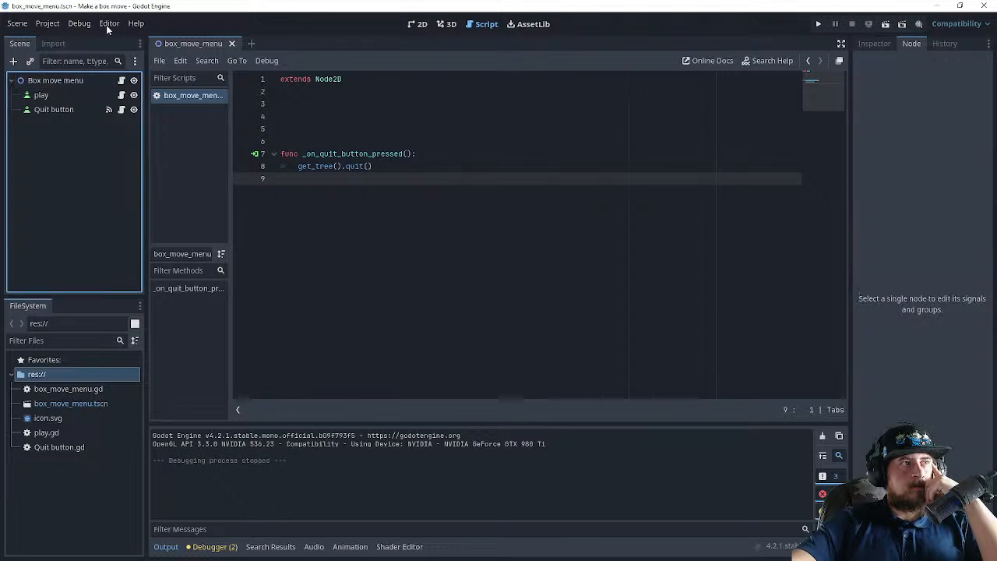
- In Godot's 2D editor, start creating a new node in the Box move menu scene and choose the Node2D type
left_click(417, 24)
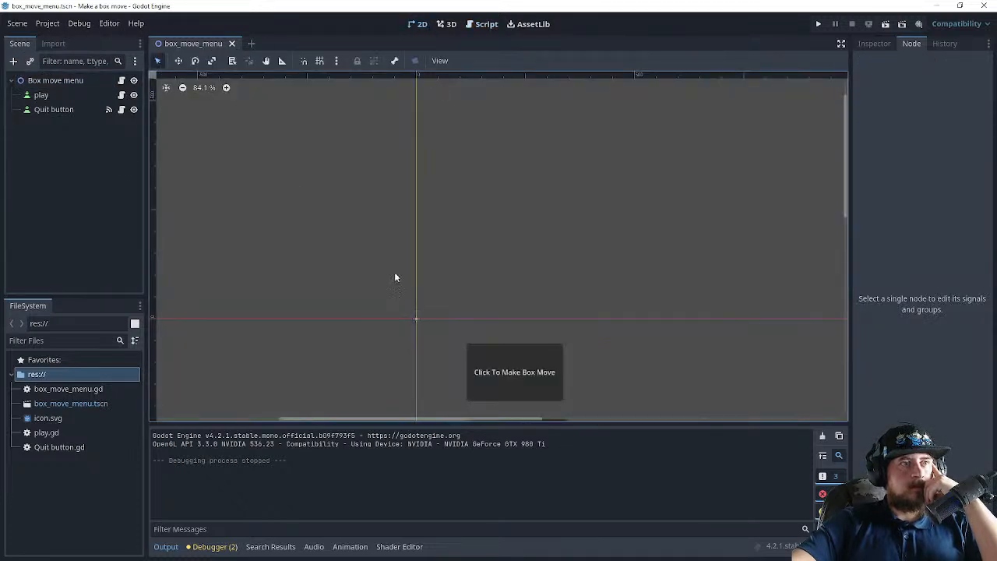
left_click_drag(426, 294, 296, 122)
scroll(466, 278, "down", 5)
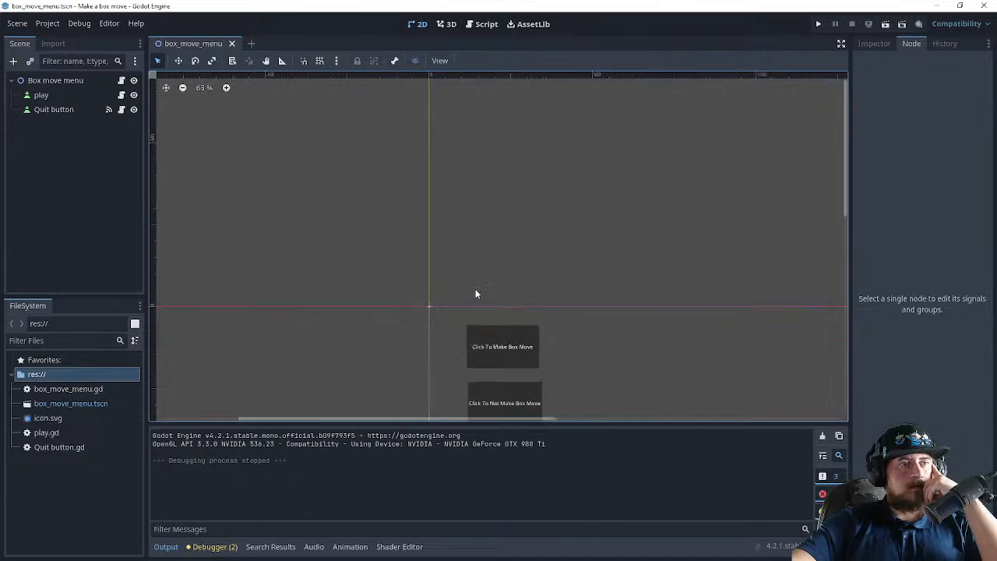
middle_click_drag(588, 349, 452, 169)
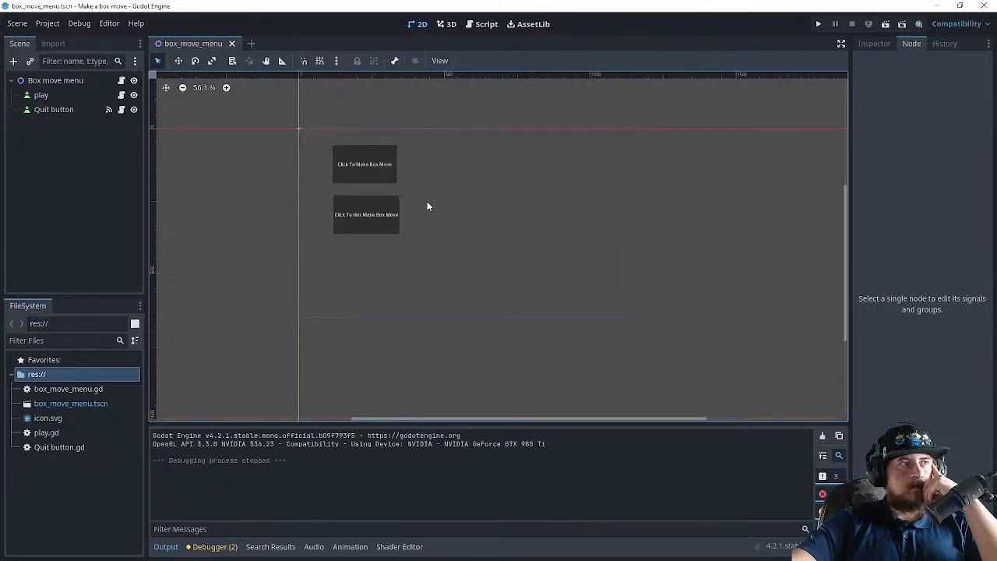
scroll(428, 207, "up", 2)
left_click(70, 216)
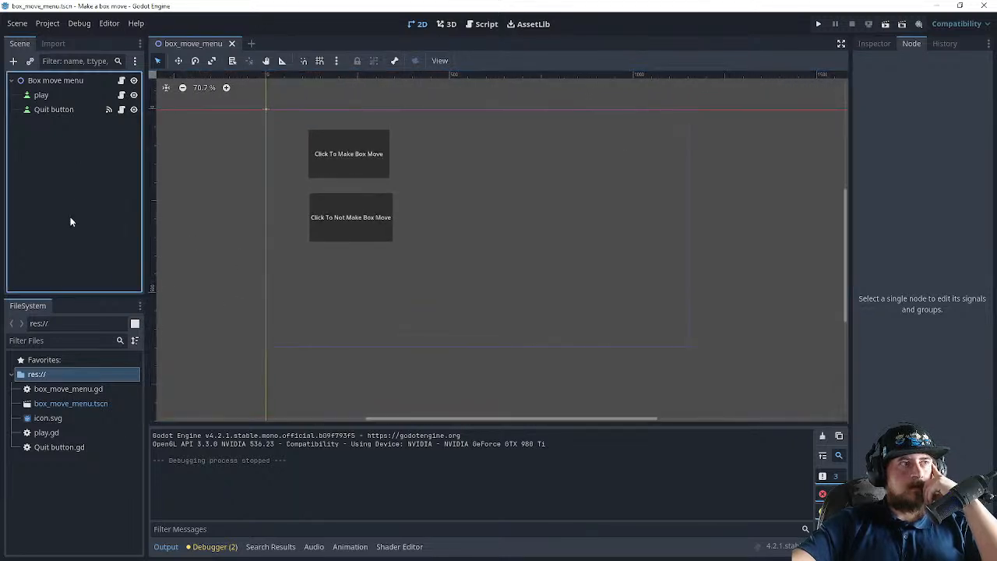
left_click(12, 60)
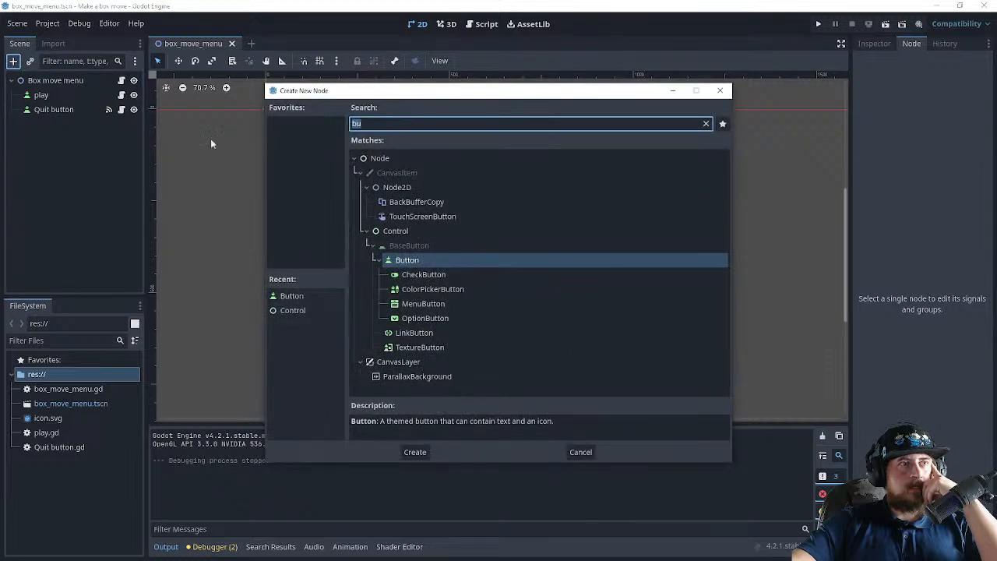
left_click(380, 158)
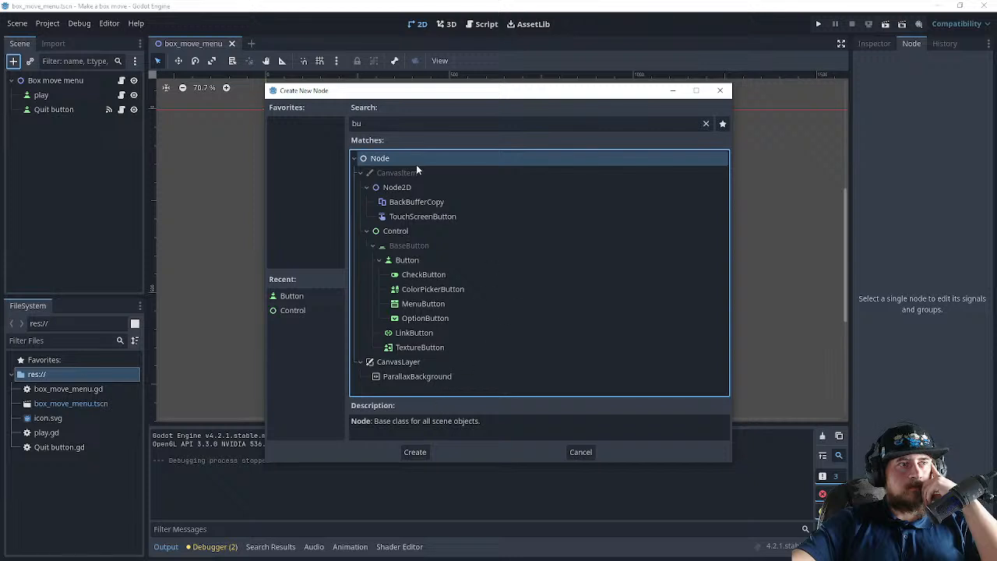
left_click(403, 191)
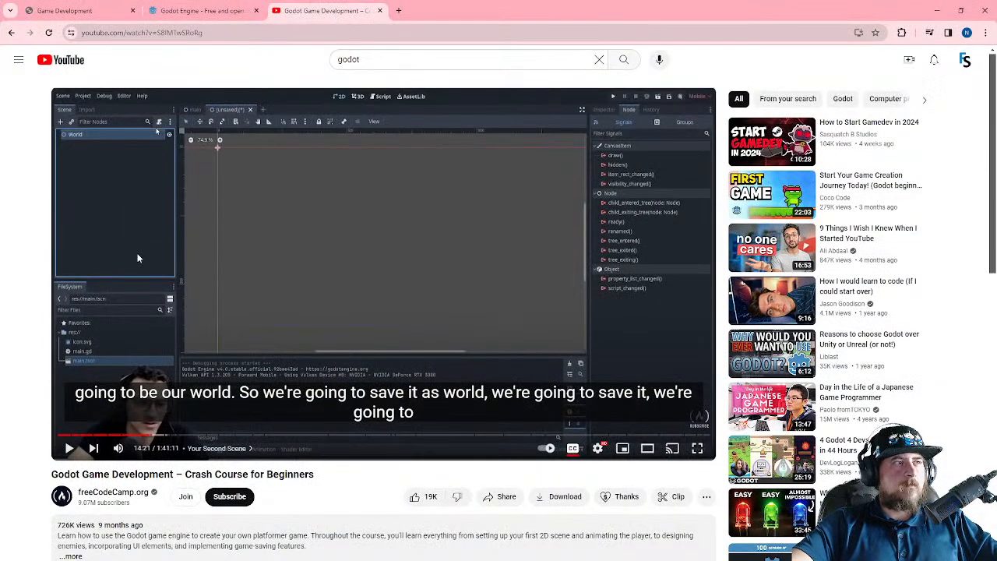
- Replay the Godot crash course section on creating the second scene, and pause it
left_click(138, 258)
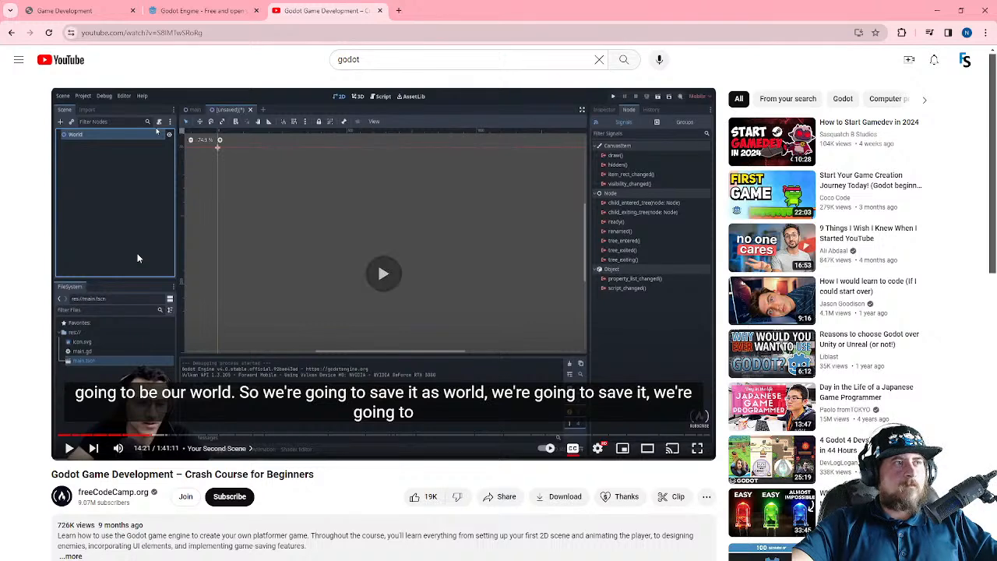
key("Left")
key("Left")
key("Left")
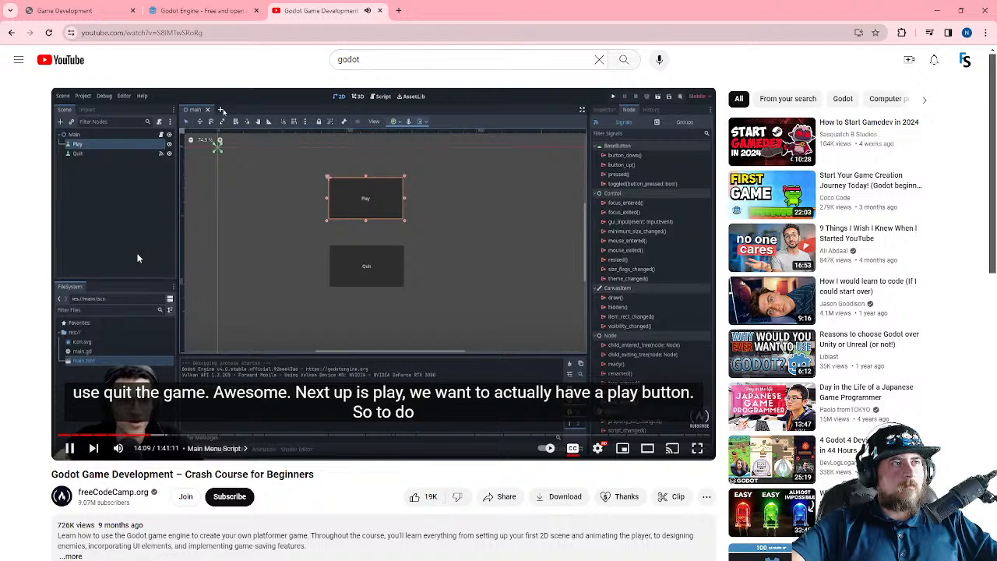
left_click(216, 232)
- Switch to Godot, discard the pending node creation and create a new scene with a 2D Scene root
key("alt+Tab")
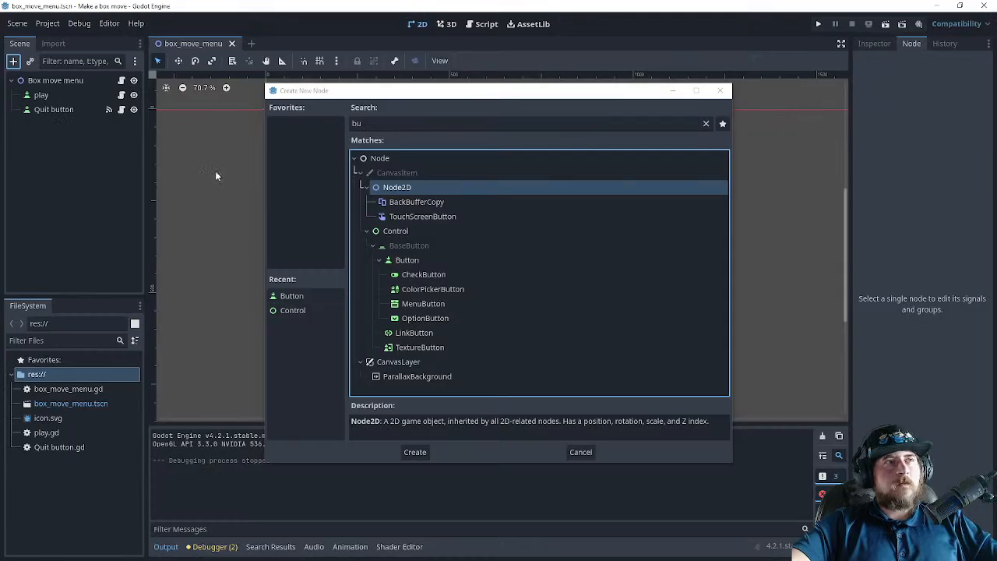
left_click(580, 452)
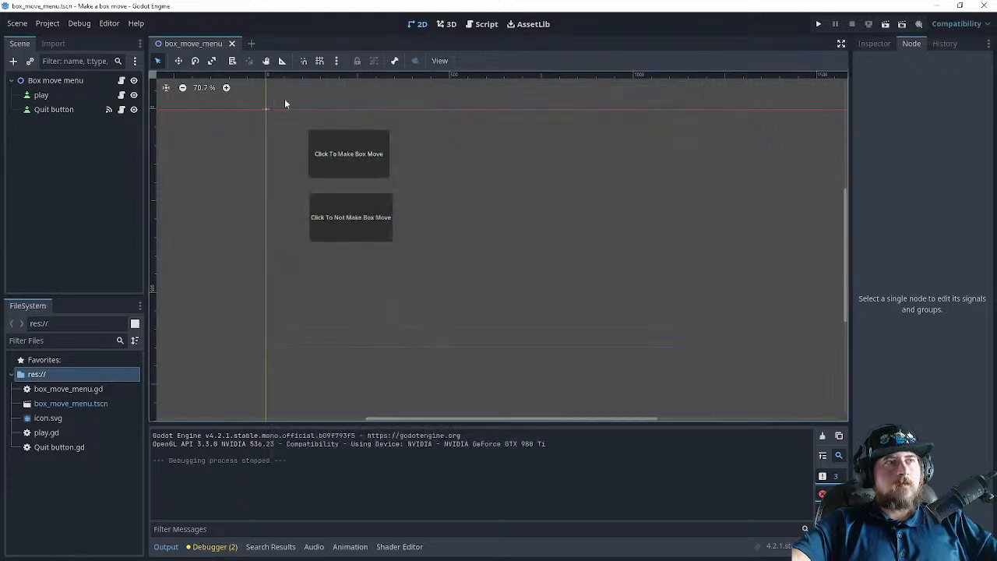
left_click(251, 42)
left_click(78, 90)
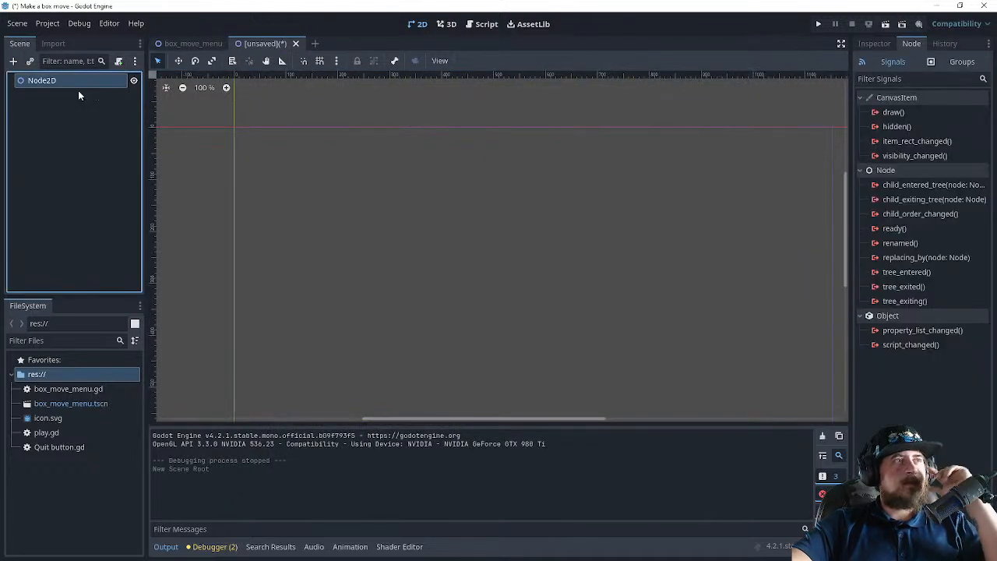
- Rename the new scene's Node2D root node to World
double_click(68, 83)
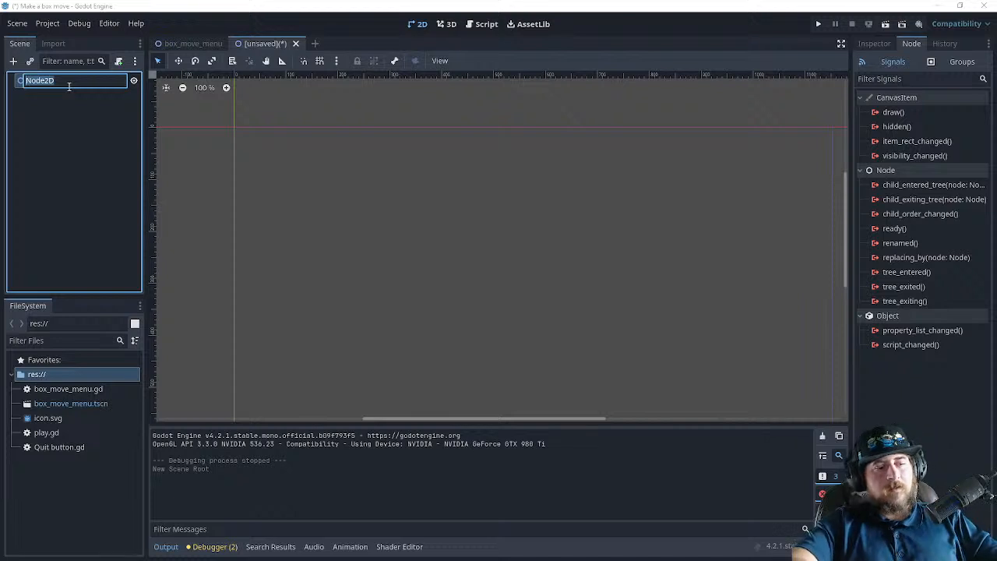
type("World")
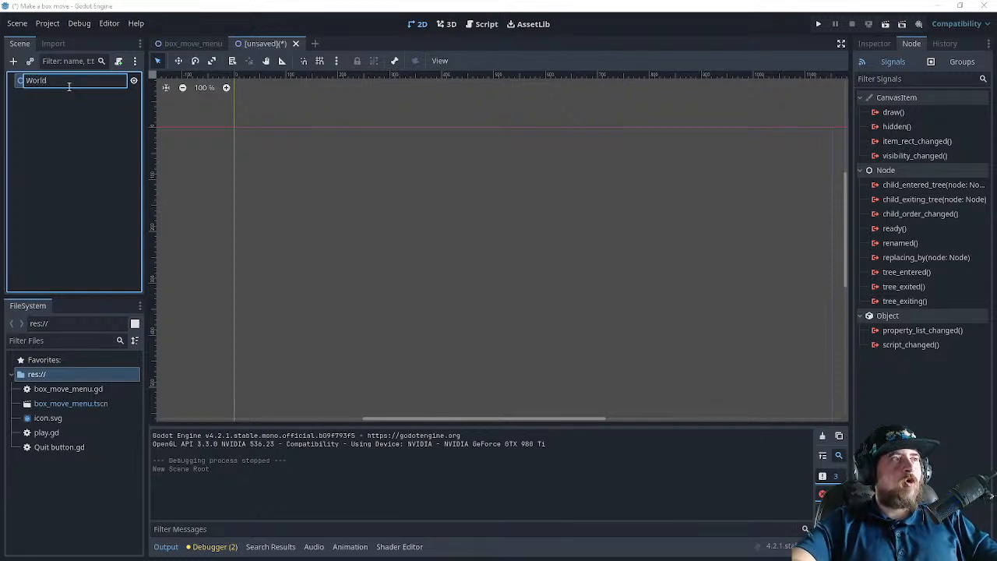
key("BackSpace")
key("BackSpace")
key("BackSpace")
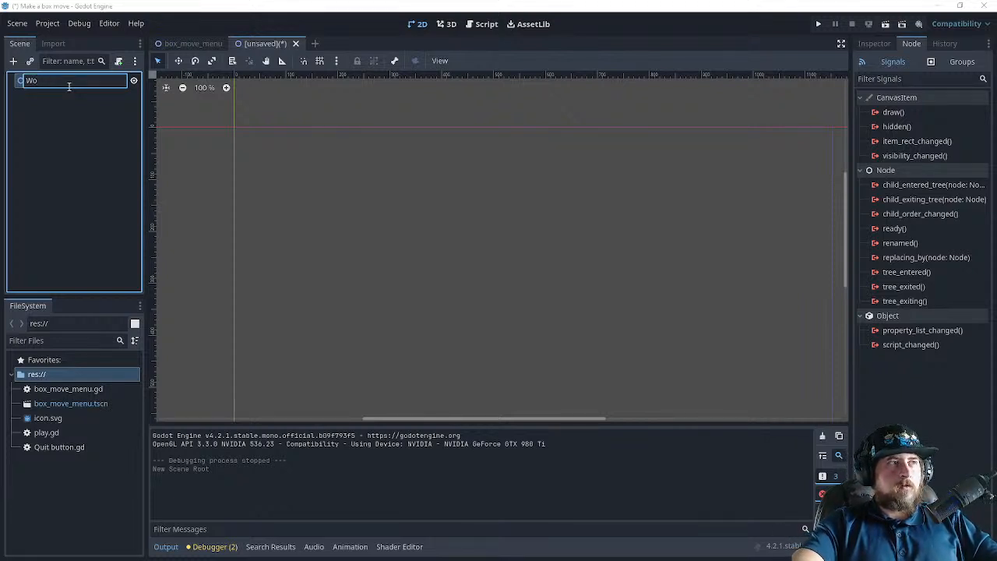
type("orld")
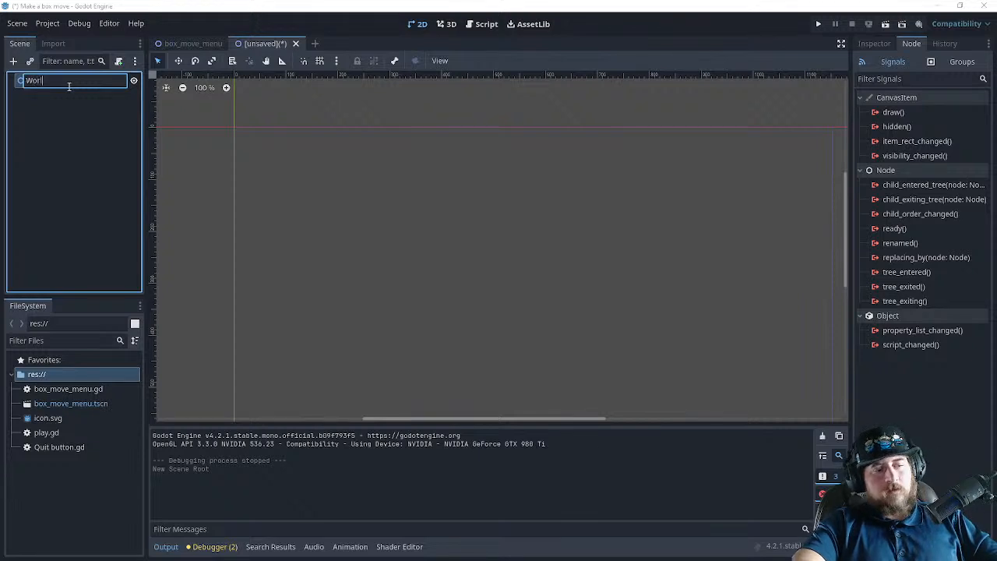
key("Return")
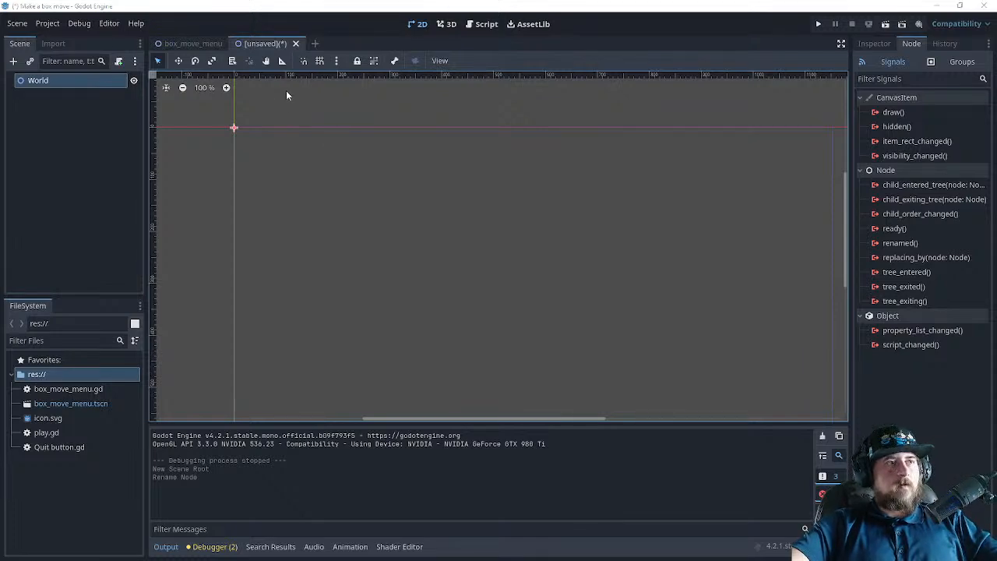
- Switch to the browser and watch how the tutorial saves its World scene, then pause the video
key("alt+Tab")
left_click(282, 318)
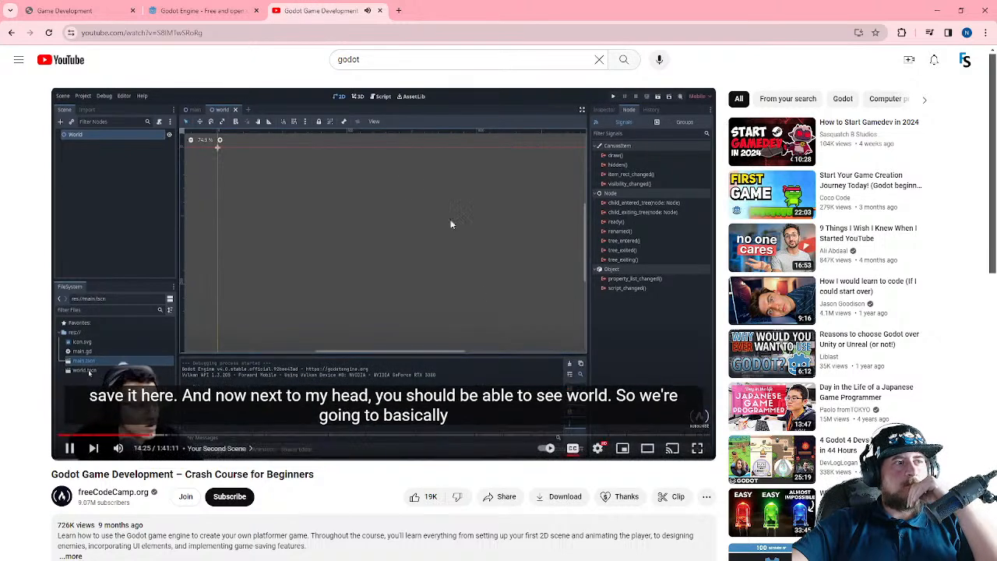
left_click(308, 253)
- Switch to Godot and try to save the World root node's branch as a scene
key("alt+Tab")
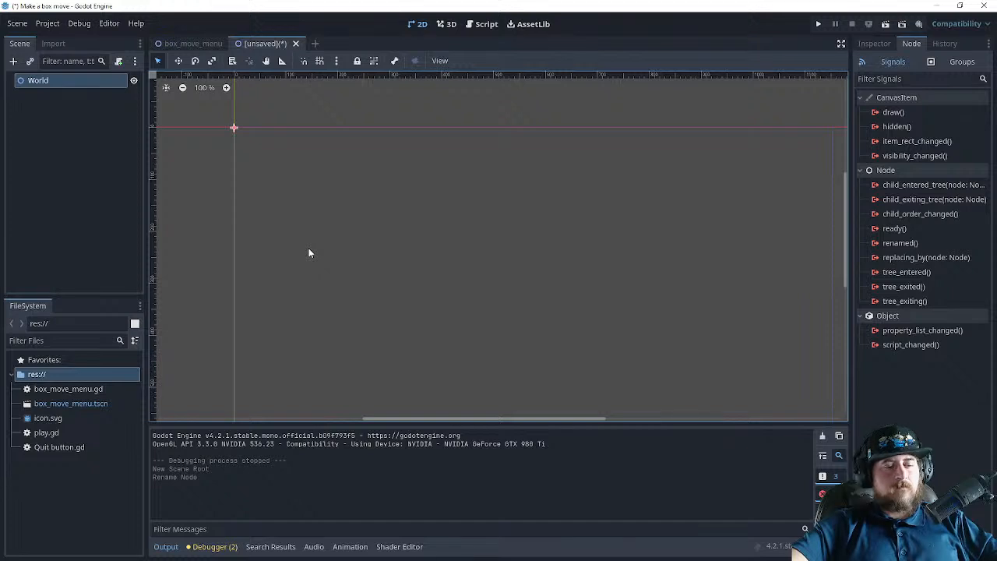
right_click(40, 85)
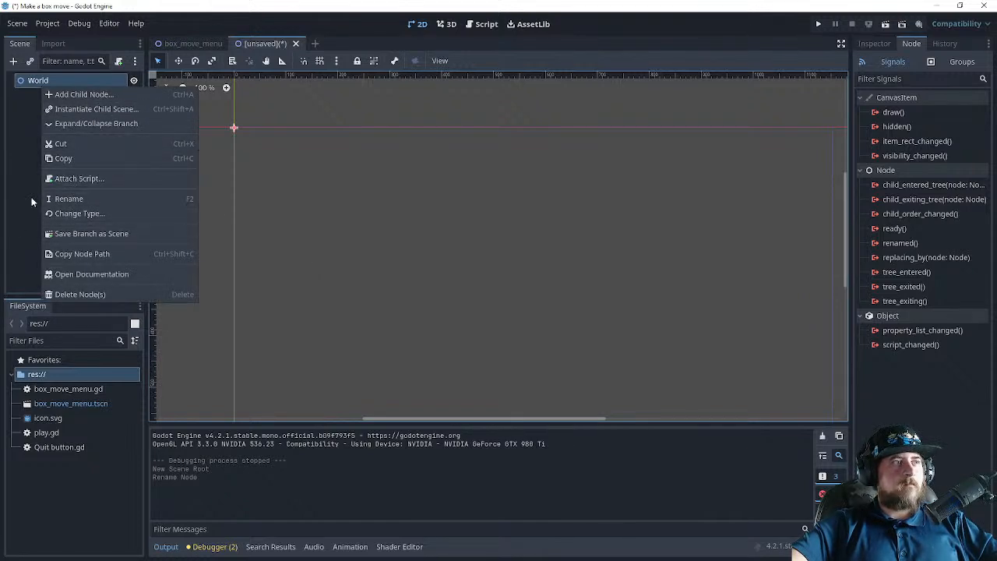
left_click(70, 233)
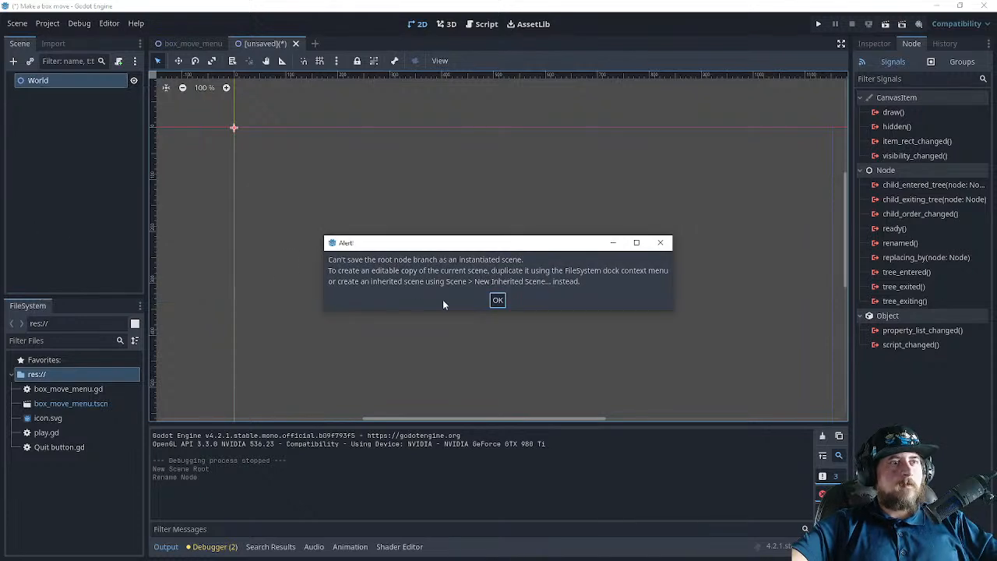
left_click(497, 301)
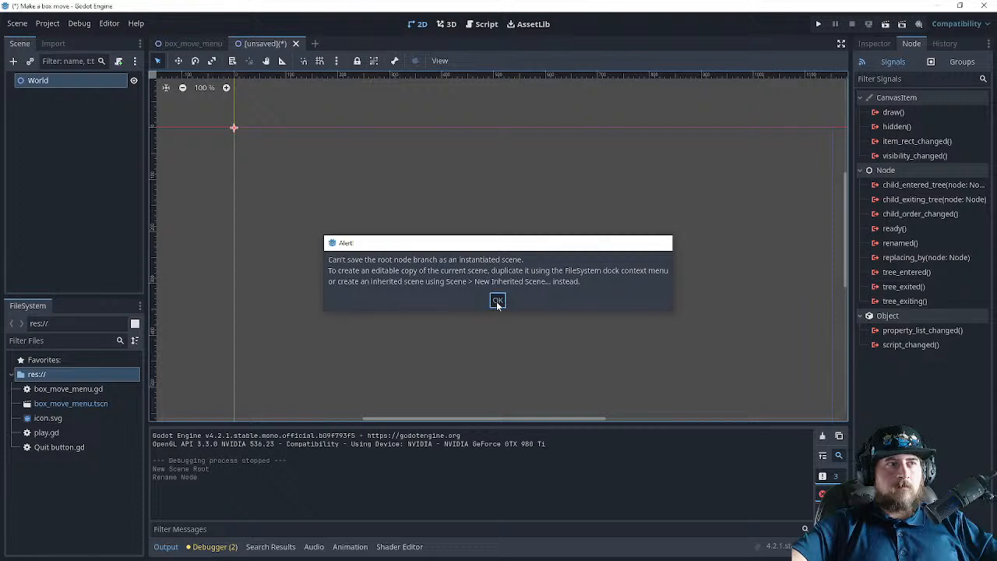
left_click(91, 186)
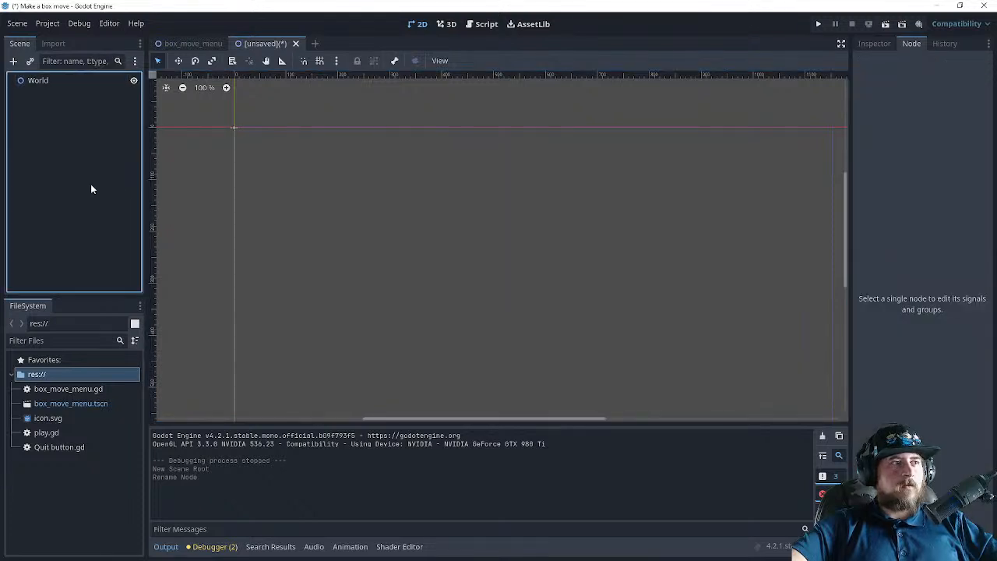
left_click(44, 82)
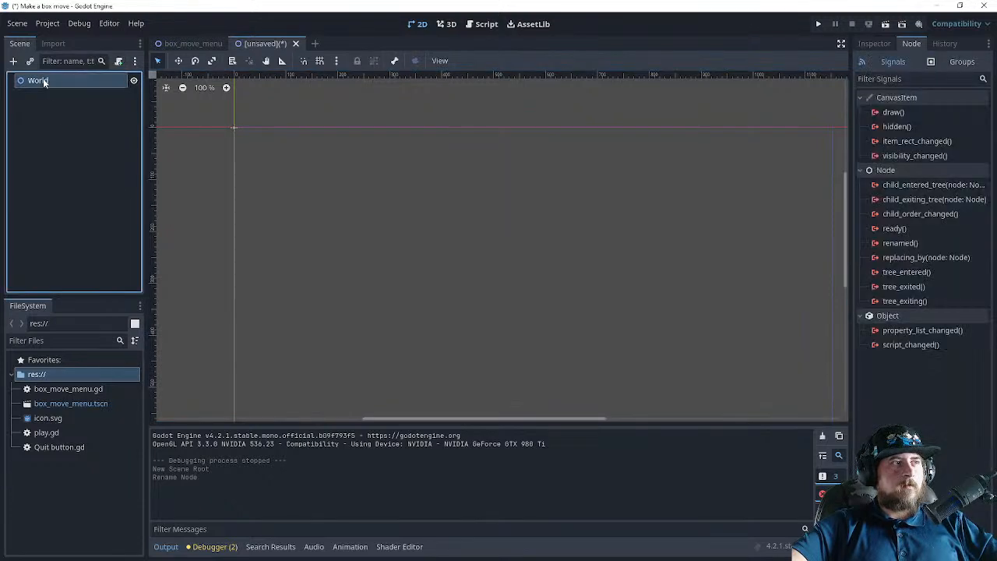
left_click(136, 60)
left_click(96, 90)
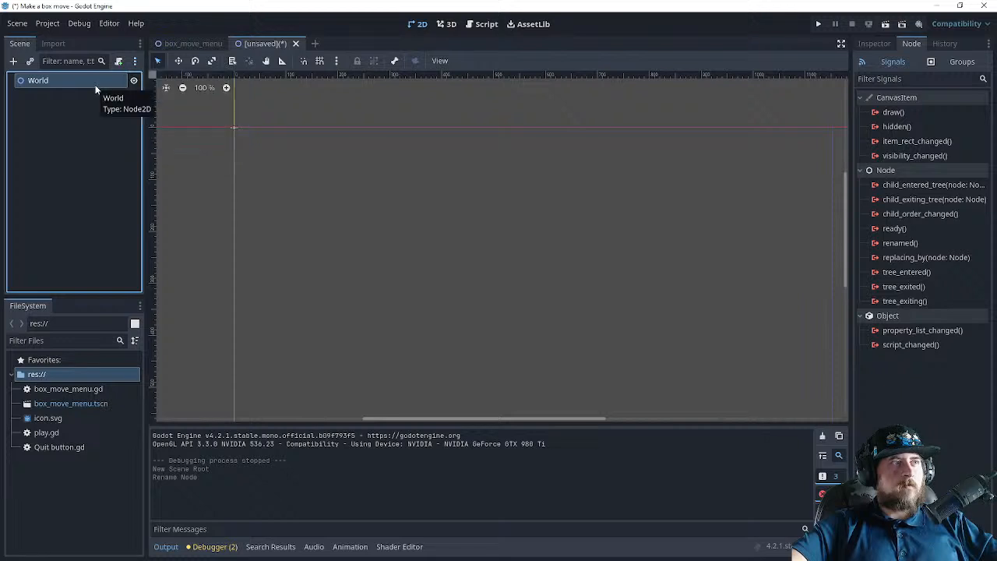
right_click(96, 89)
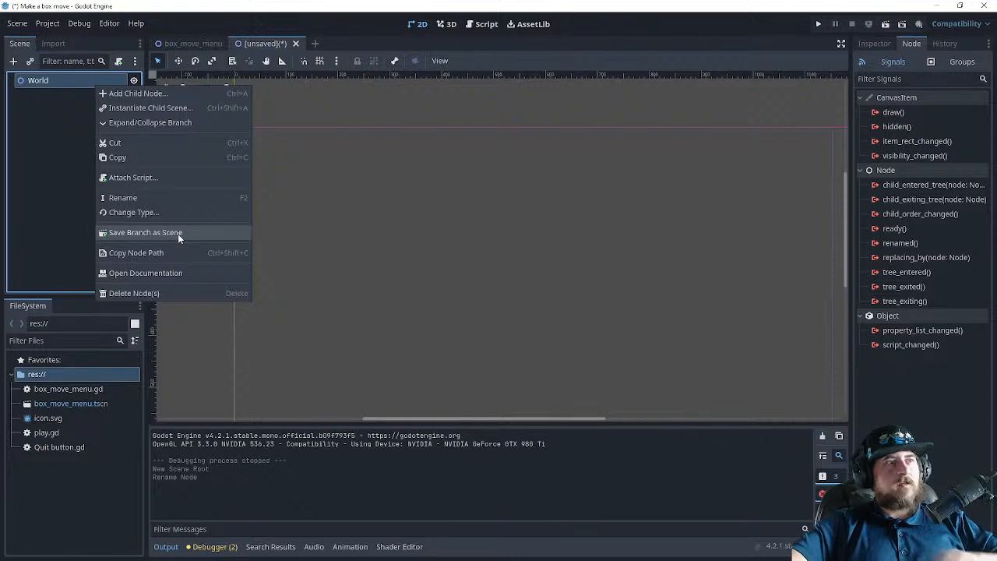
left_click(40, 175)
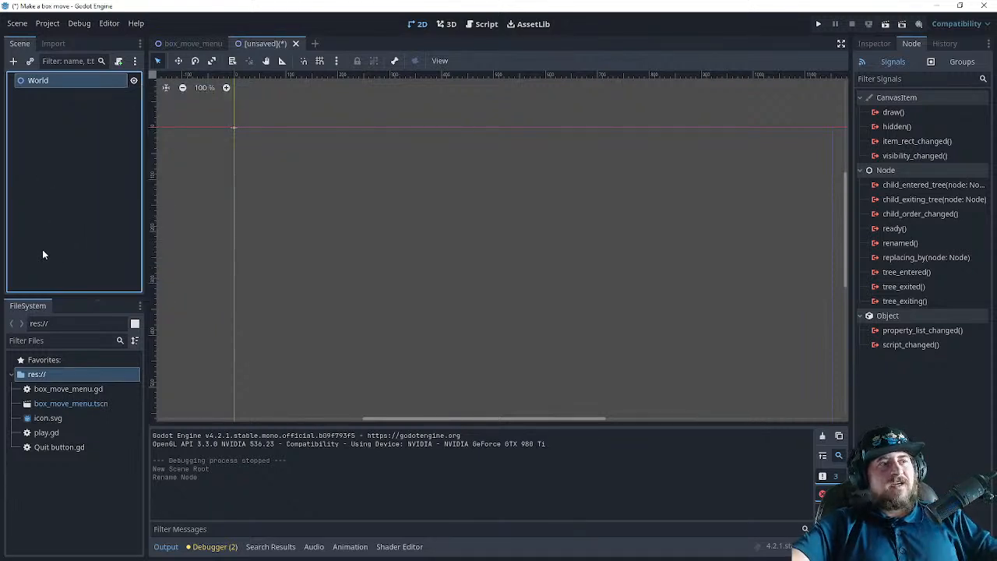
- Switch to the browser and replay the tutorial from the second scene's creation through saving it as world, pausing at the end
key("alt+Tab")
left_click(123, 267)
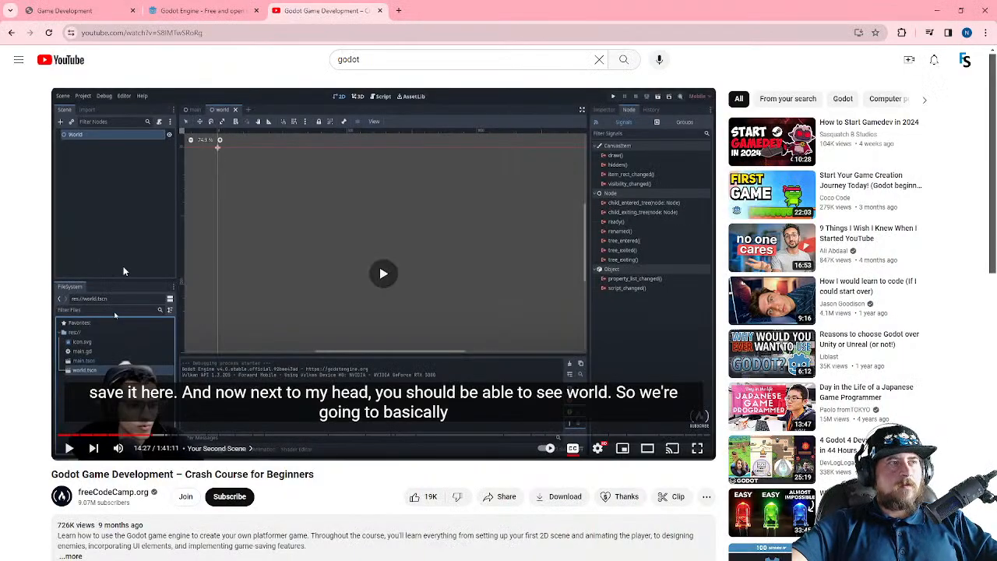
key("Left")
key("Left")
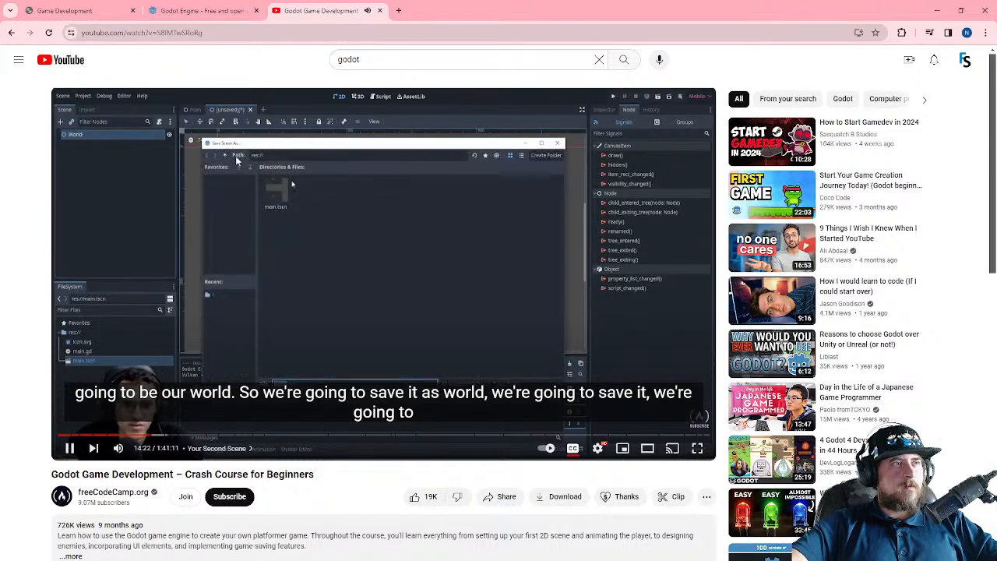
left_click(220, 178)
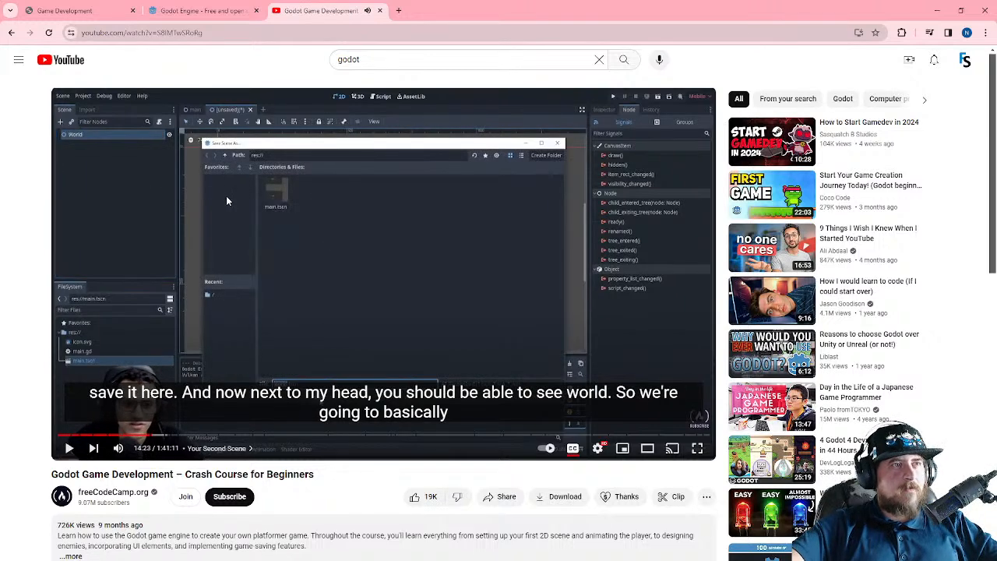
key("Left")
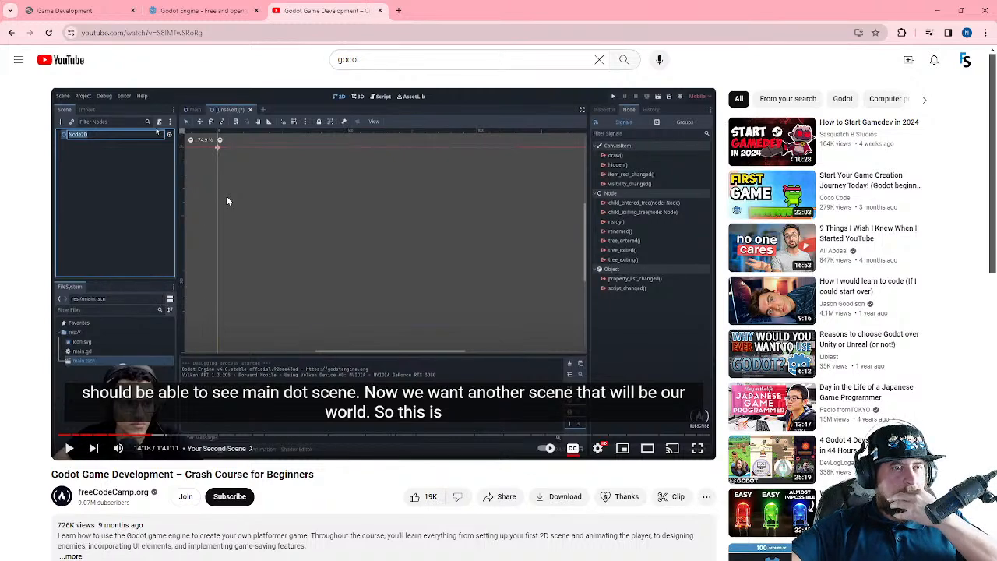
key("Left")
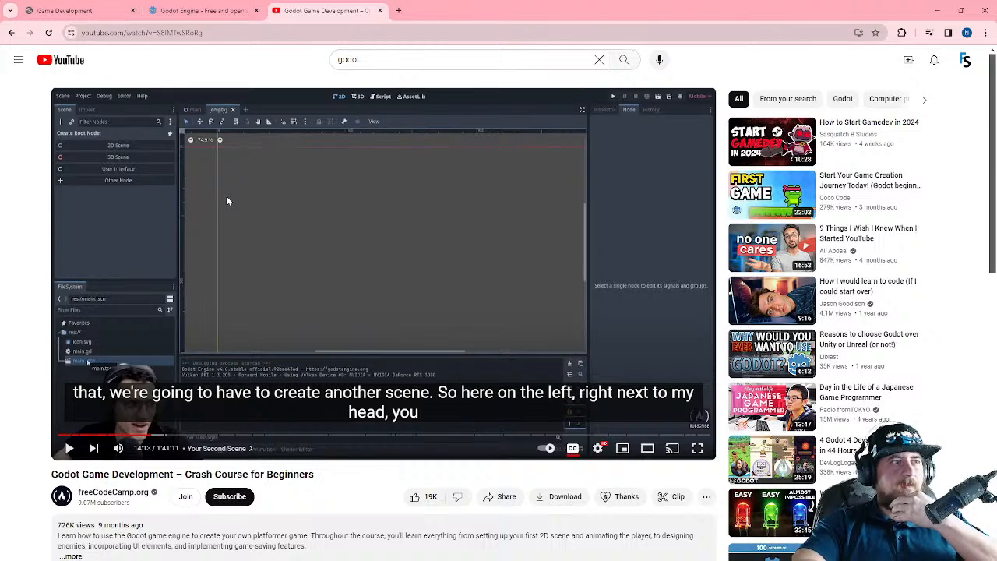
key("space")
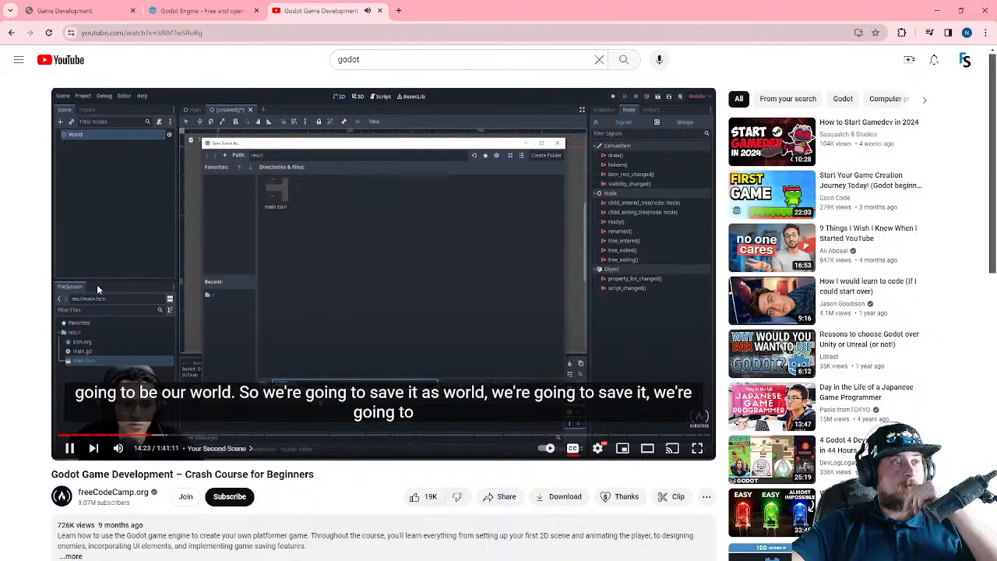
left_click(101, 273)
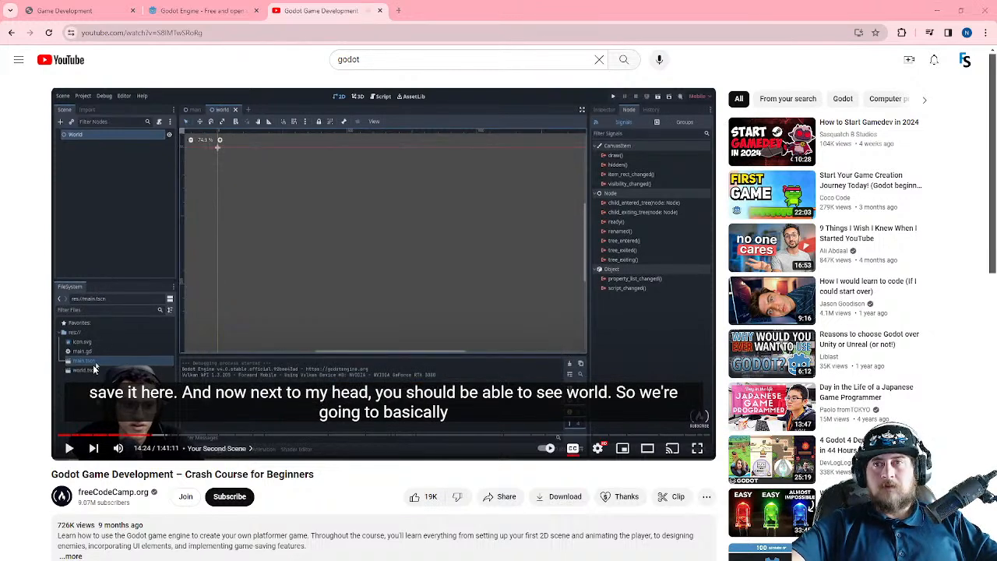
- Switch to Godot and create a 2D scene file named World with the .tscn extension in the res:// folder
key("alt+Tab")
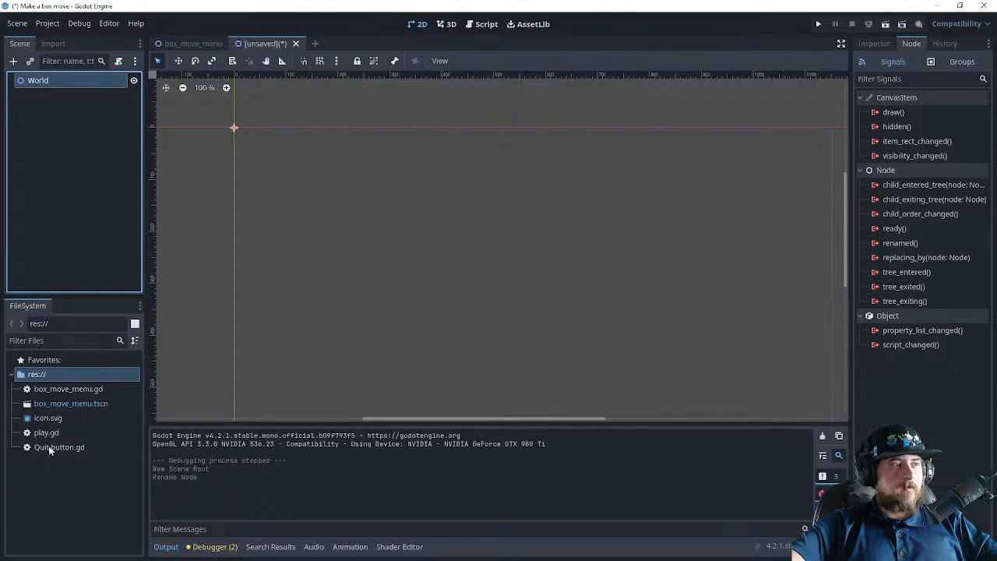
left_click(67, 139)
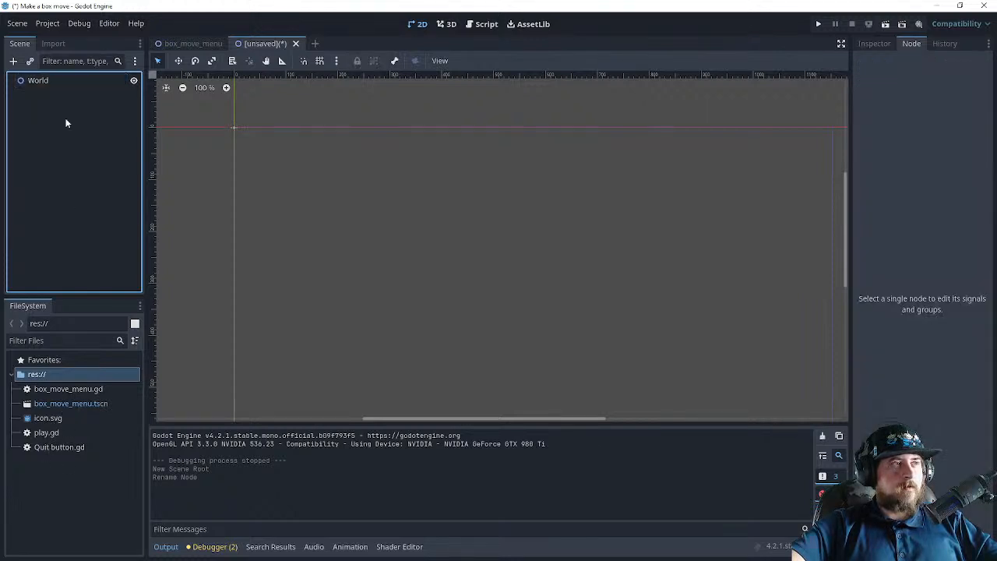
left_click(193, 44)
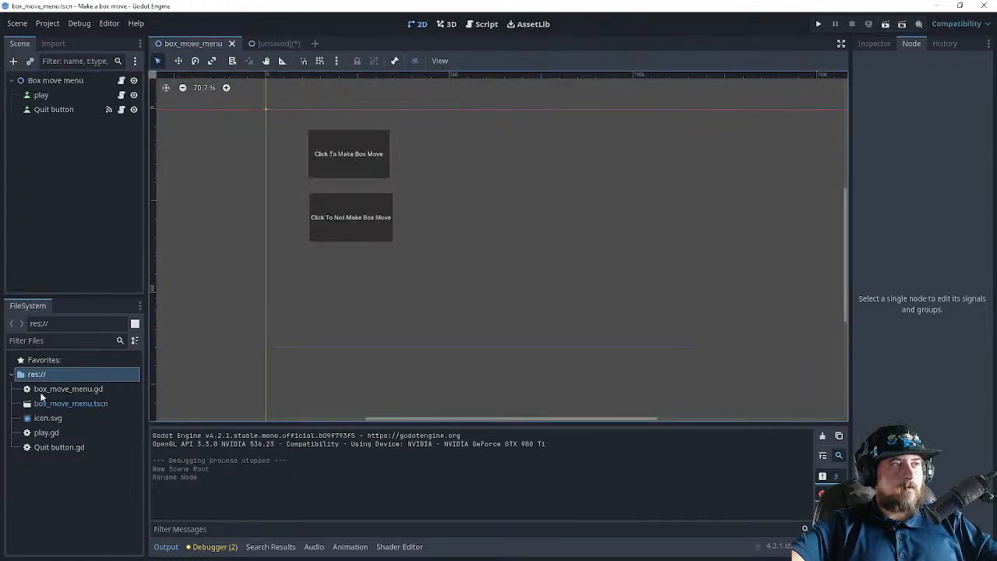
left_click(71, 388)
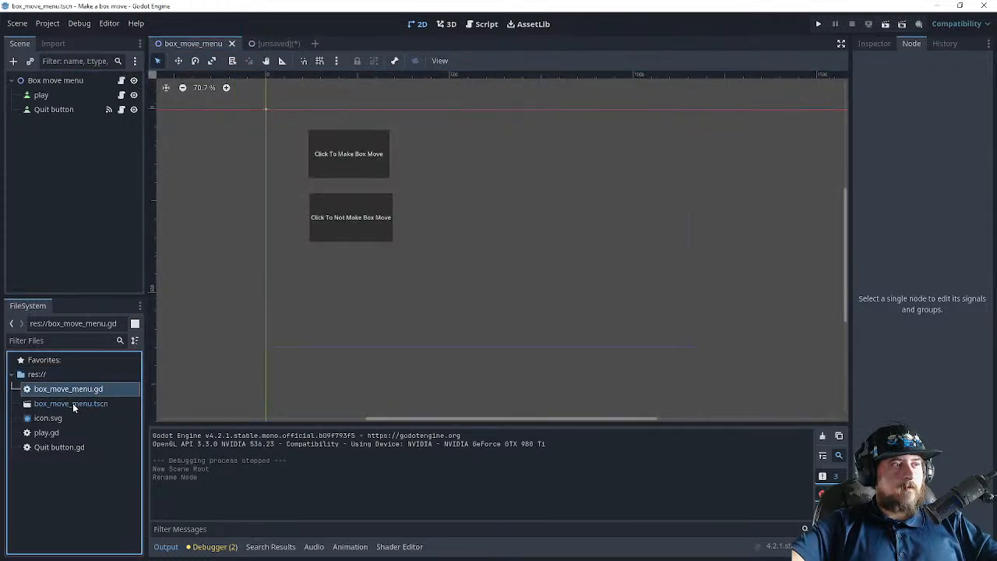
left_click(35, 466)
right_click(34, 466)
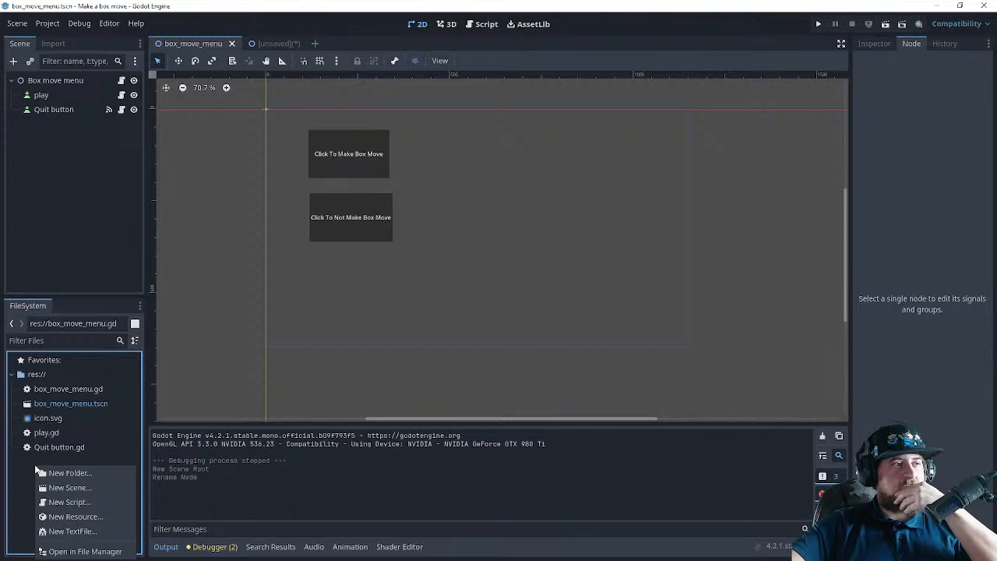
left_click(59, 487)
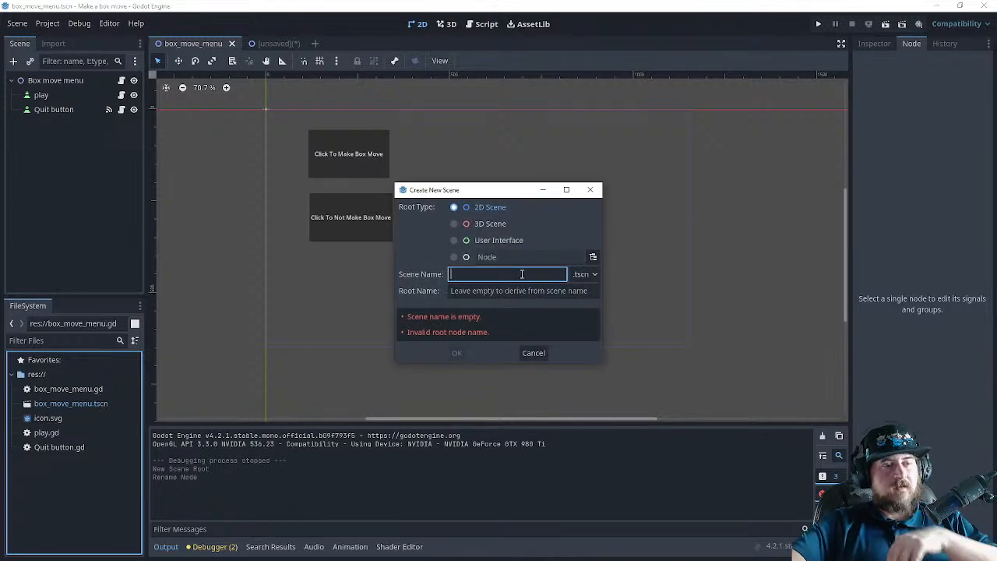
type("World")
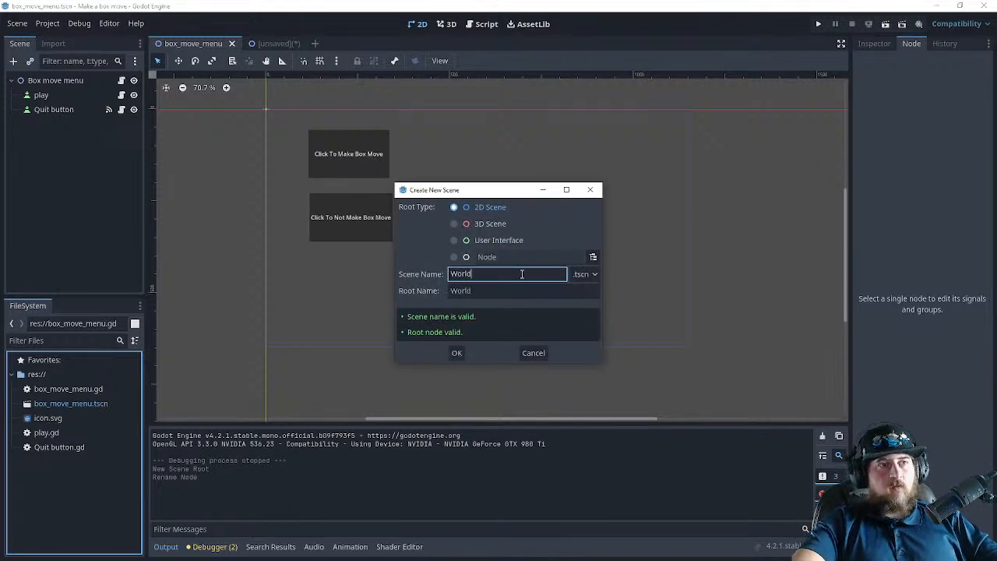
left_click(458, 354)
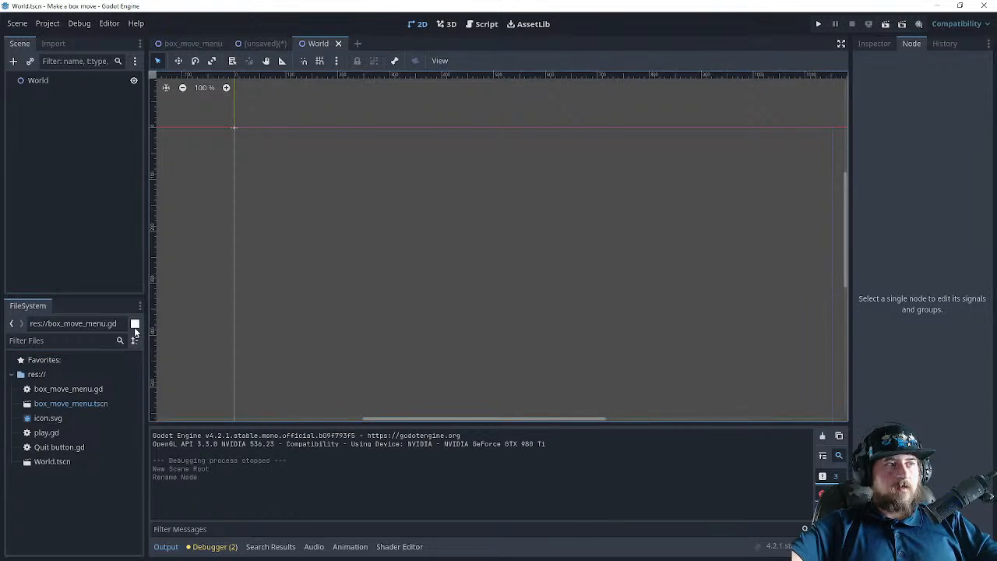
- Close the unsaved duplicate scene without saving it
left_click(62, 226)
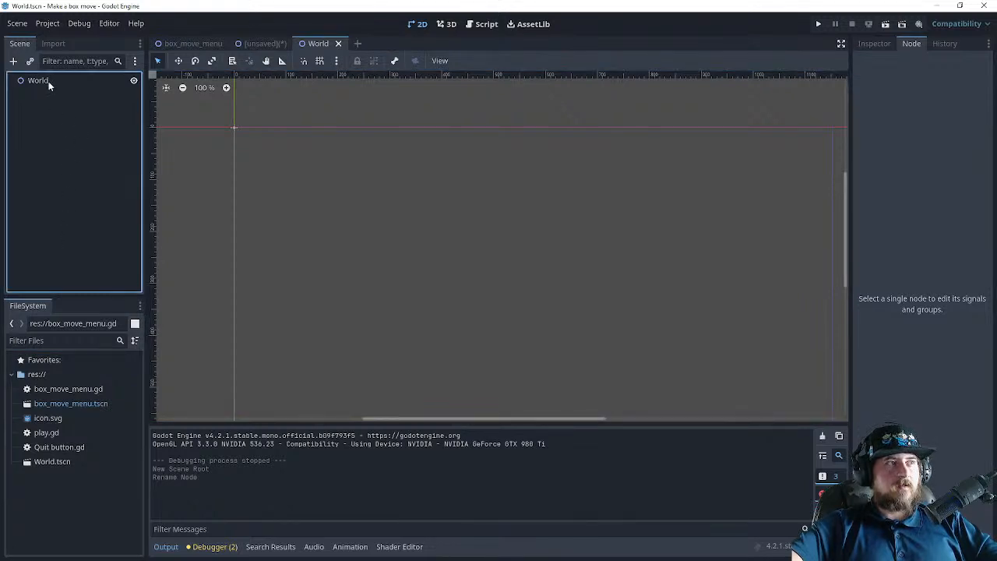
left_click(268, 43)
left_click(296, 45)
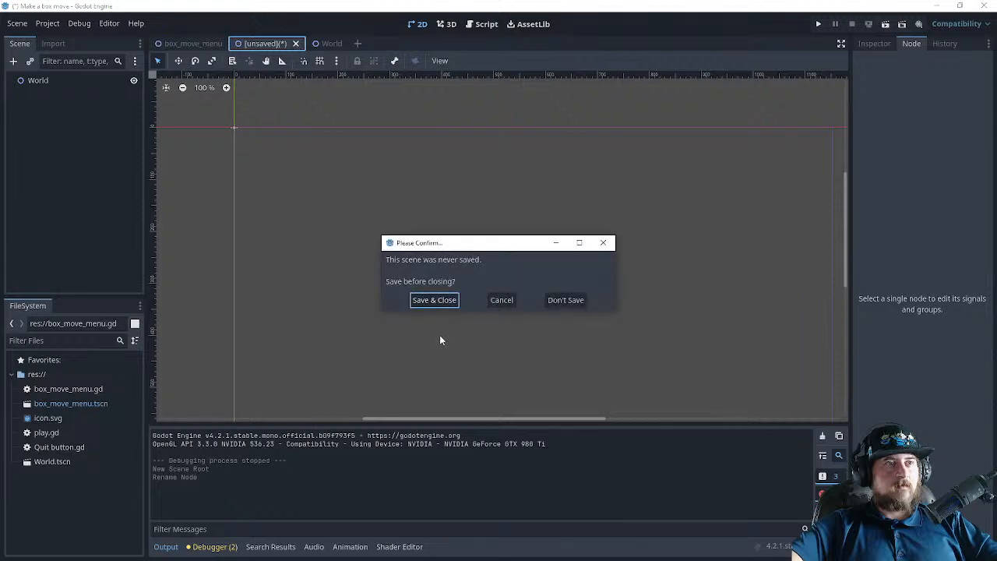
left_click(567, 301)
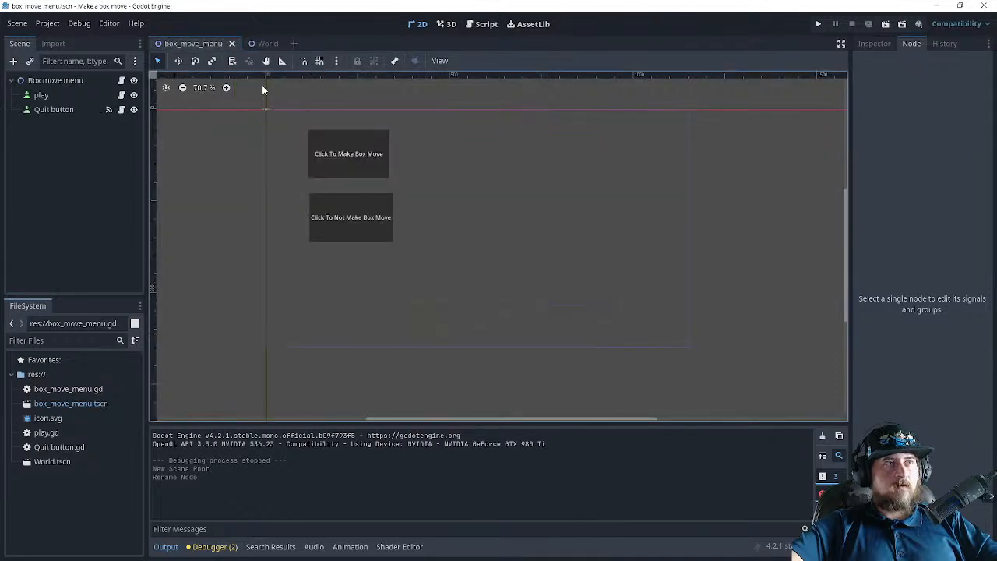
- Open the World scene and save it
left_click(257, 43)
right_click(256, 44)
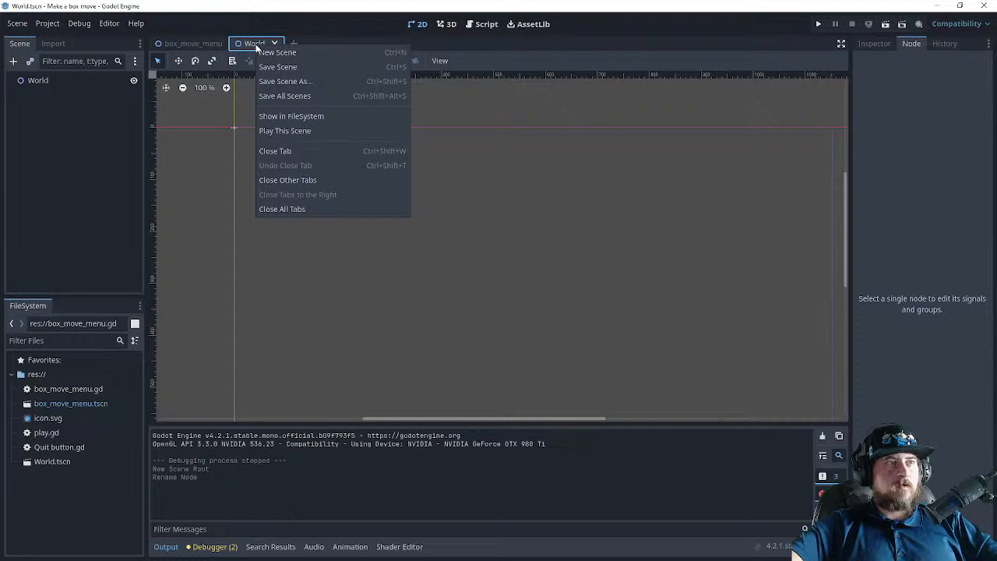
left_click(296, 67)
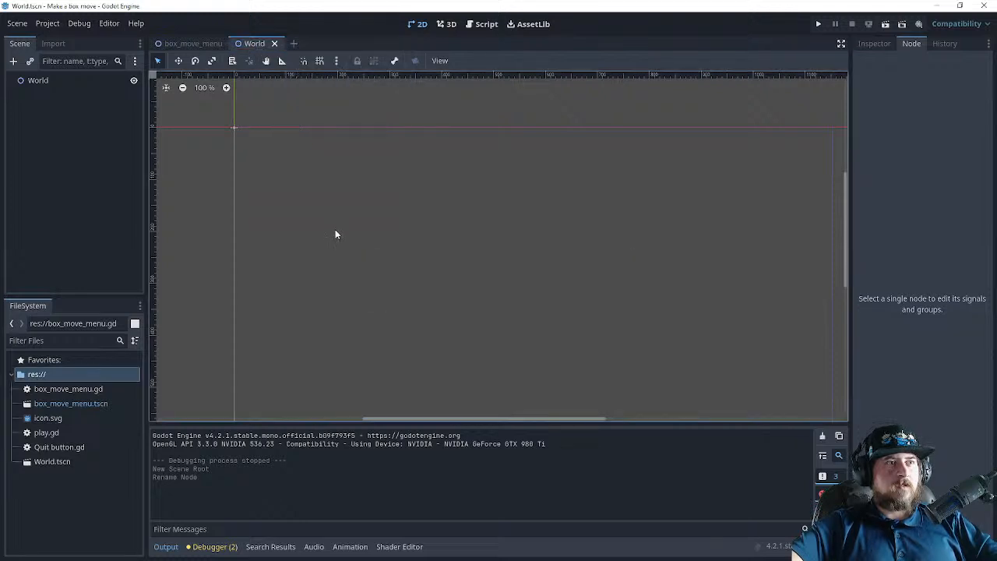
- Switch to the browser and watch the tutorial up to its exercise on connecting the signal to the main function, then pause the video
key("alt+Tab")
left_click(325, 234)
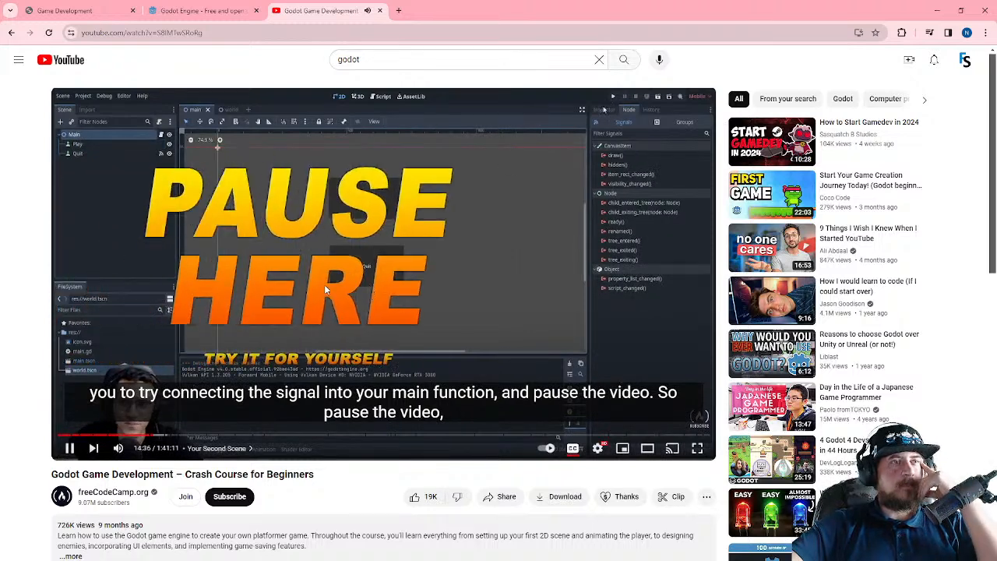
left_click(325, 288)
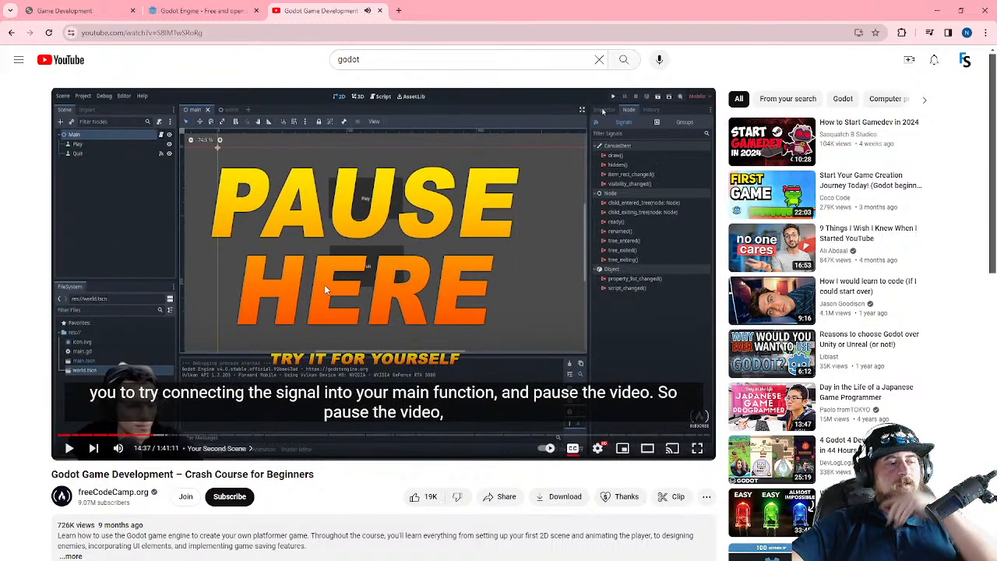
- Switch to Godot and connect the box_move_menu scene's play button pressed() signal to the _on_play_pressed method on the Box move menu node
key("alt+Tab")
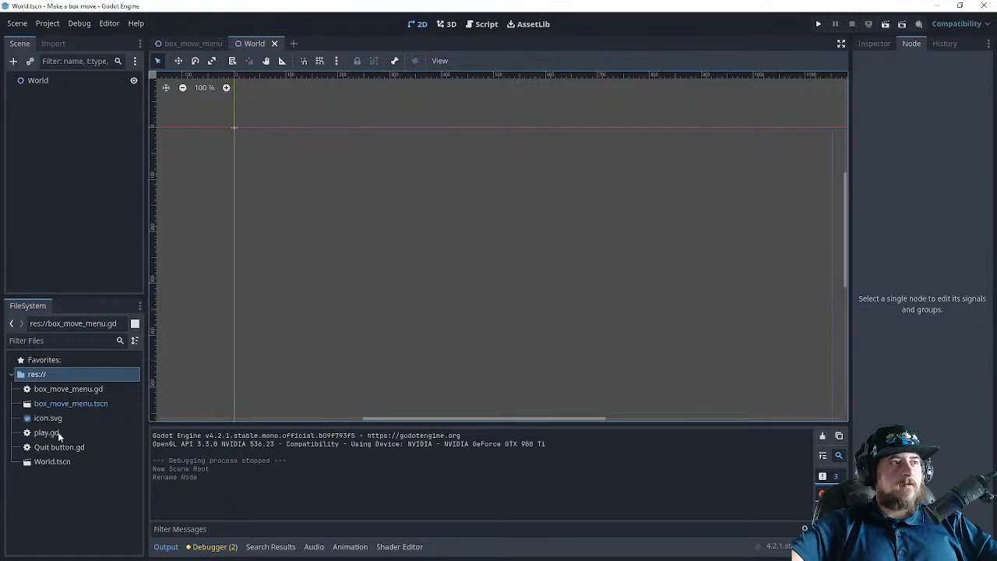
double_click(58, 391)
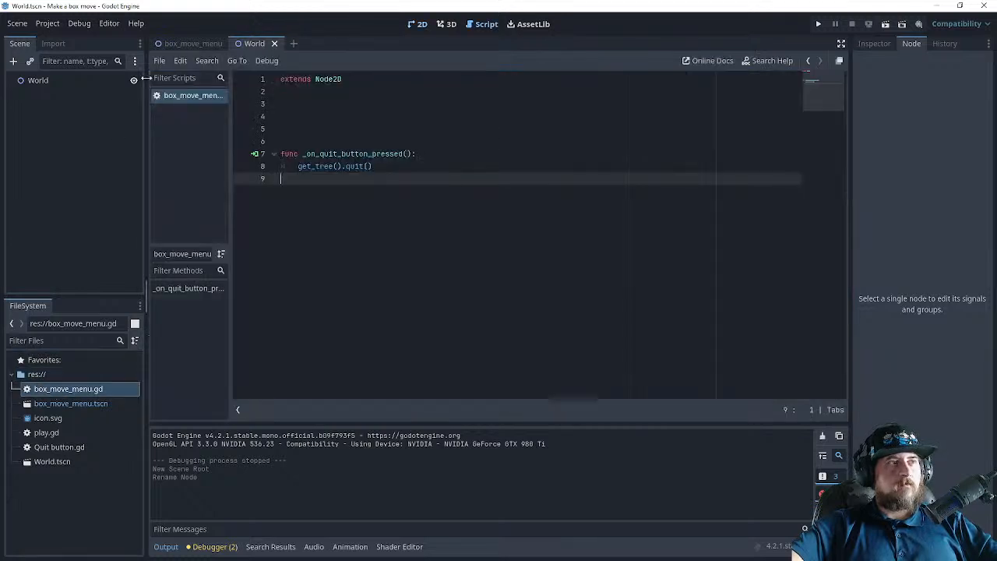
left_click(187, 44)
left_click(417, 24)
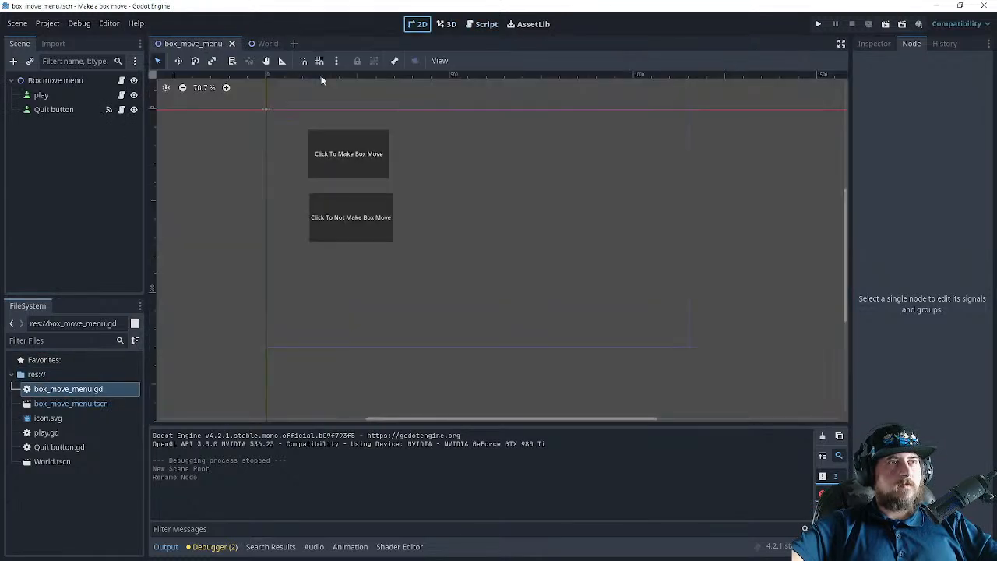
left_click(338, 154)
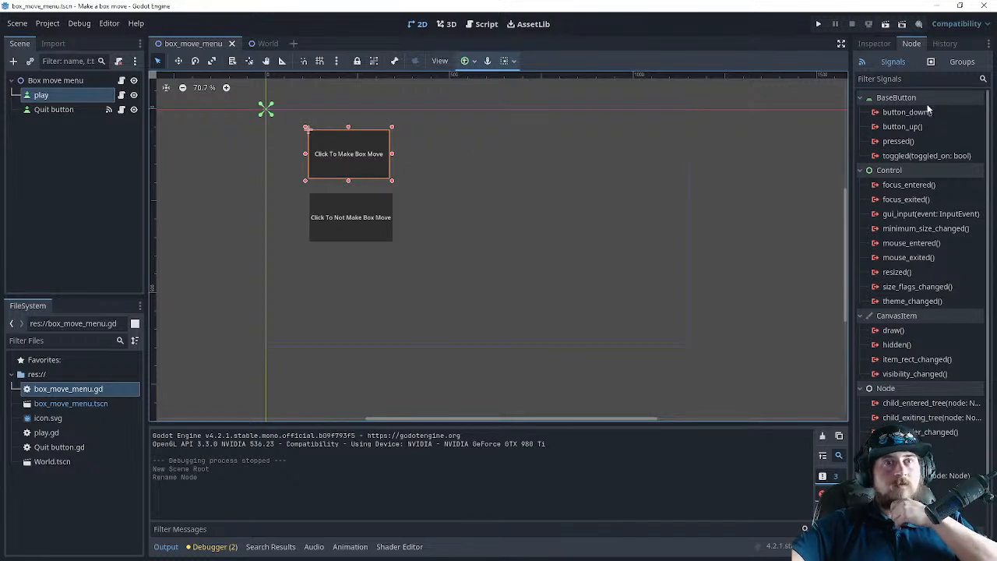
double_click(896, 142)
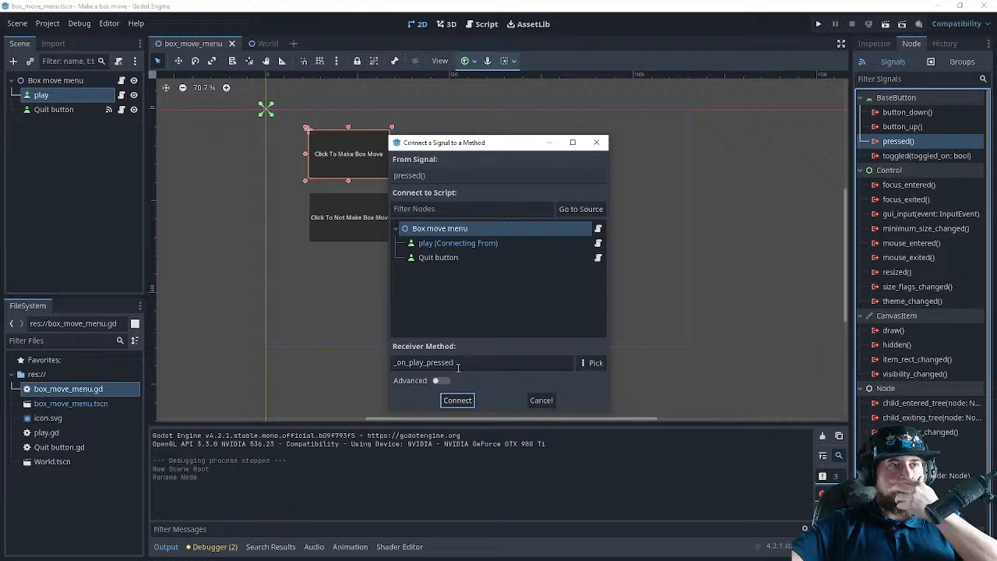
left_click(456, 400)
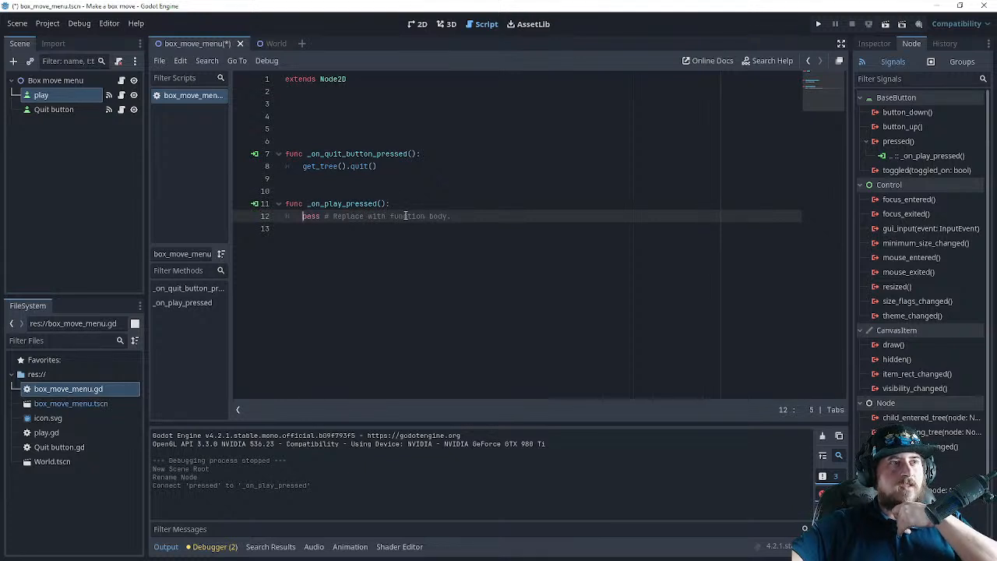
- Delete the placeholder pass statement and its comment from the _on_play_pressed function
key("Delete")
key("Delete")
key("Delete")
key("Delete")
key("Delete")
key("Delete")
key("Delete")
key("Delete")
key("Delete")
key("Delete")
key("Delete")
key("Delete")
key("Delete")
key("Delete")
key("Delete")
key("Delete")
key("Delete")
key("Delete")
key("Delete")
key("Delete")
key("Delete")
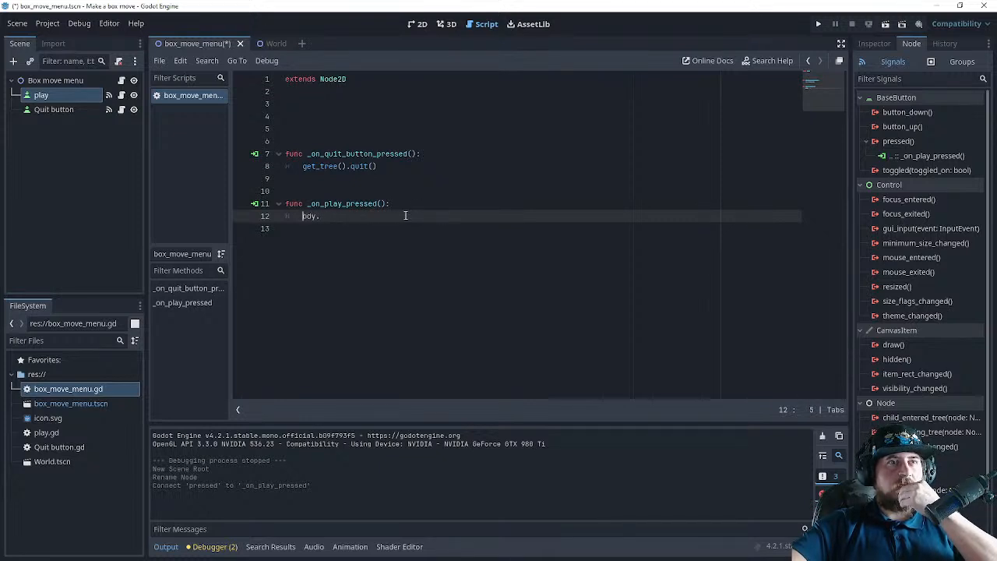
key("Delete")
key("Delete")
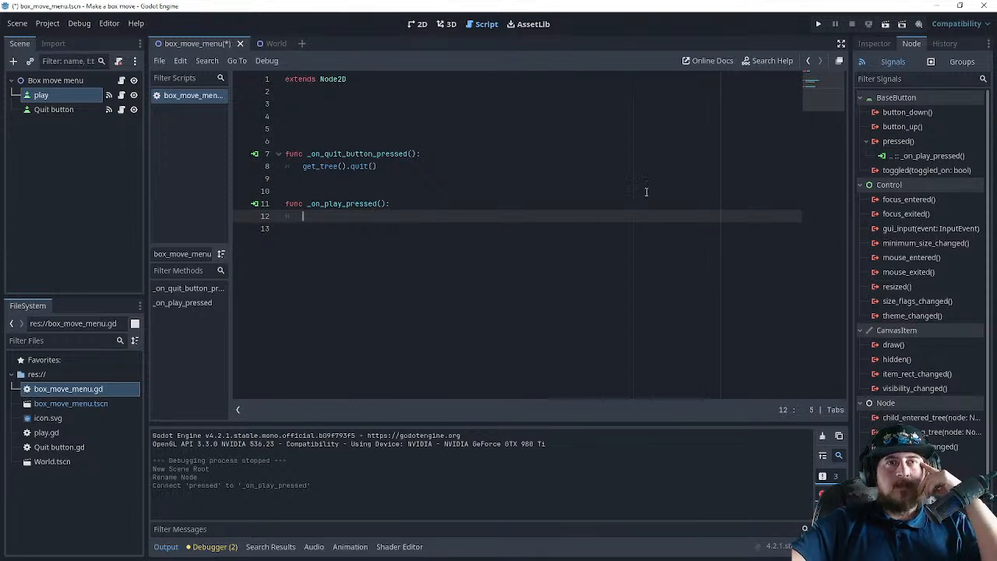
- Try a scene-related call on get_tree() in the _on_play_pressed function, then erase the line's content
scroll(931, 244, "down", 2)
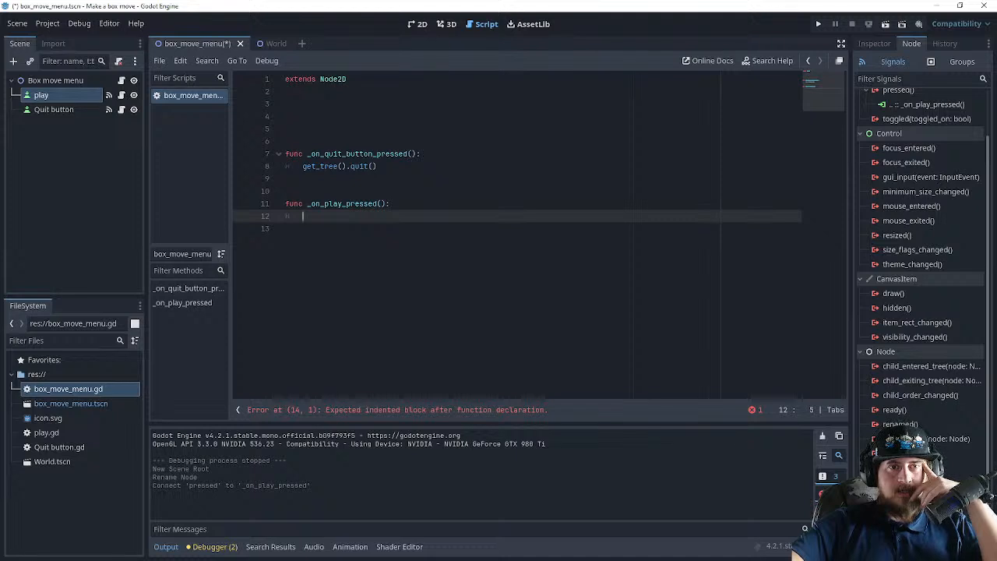
scroll(914, 357, "up", 2)
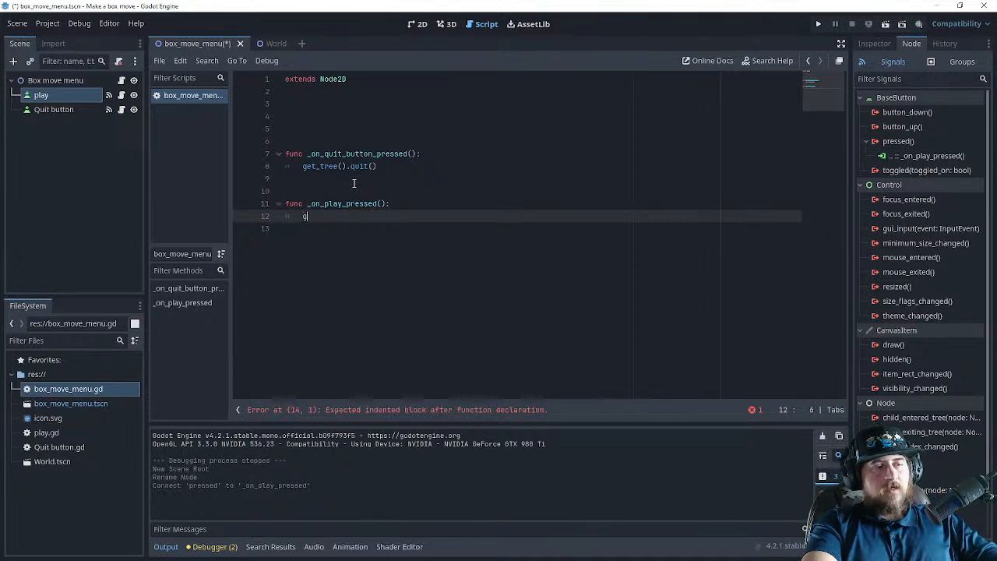
type("et")
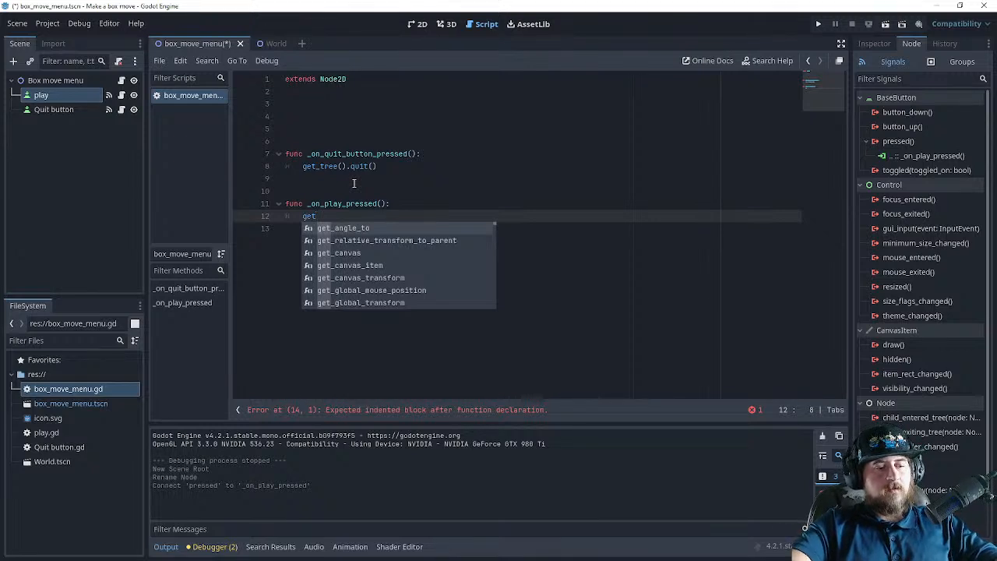
type("tre")
key("Return")
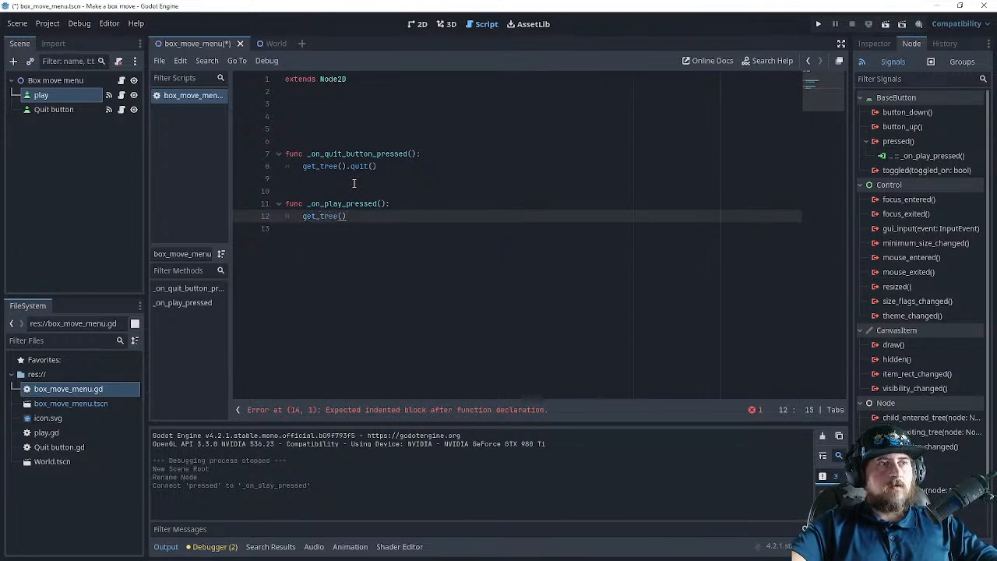
type(".")
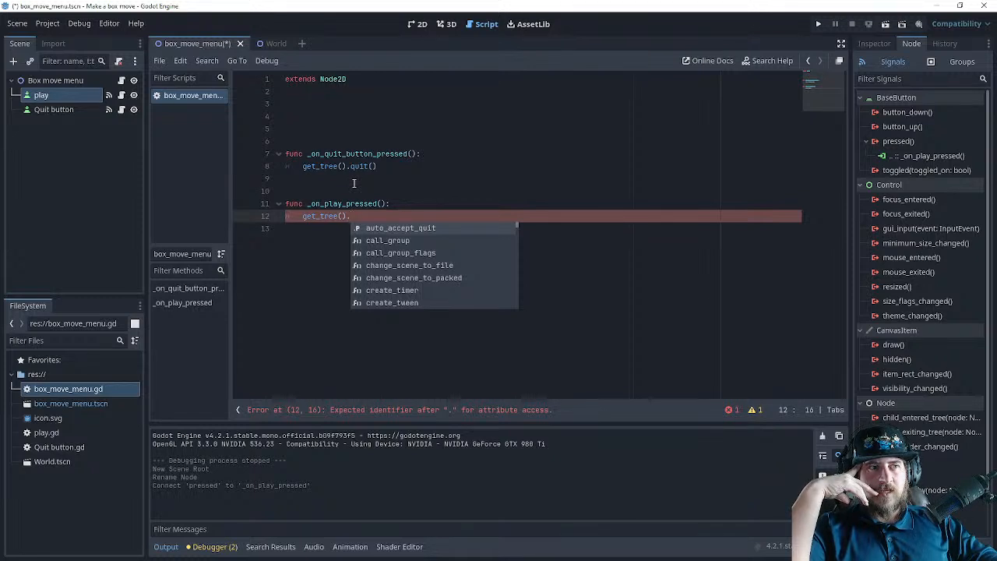
type("sc")
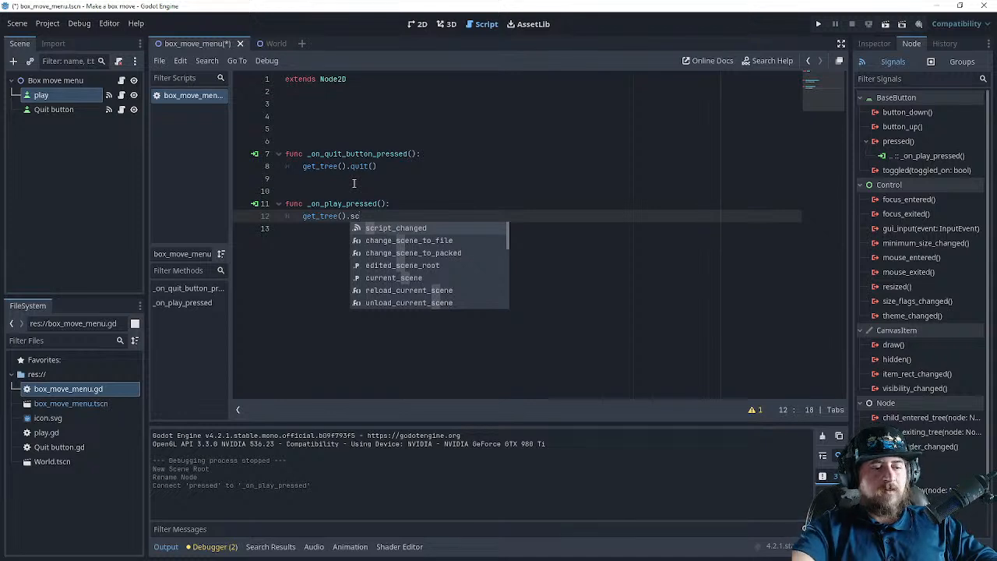
type("wnw")
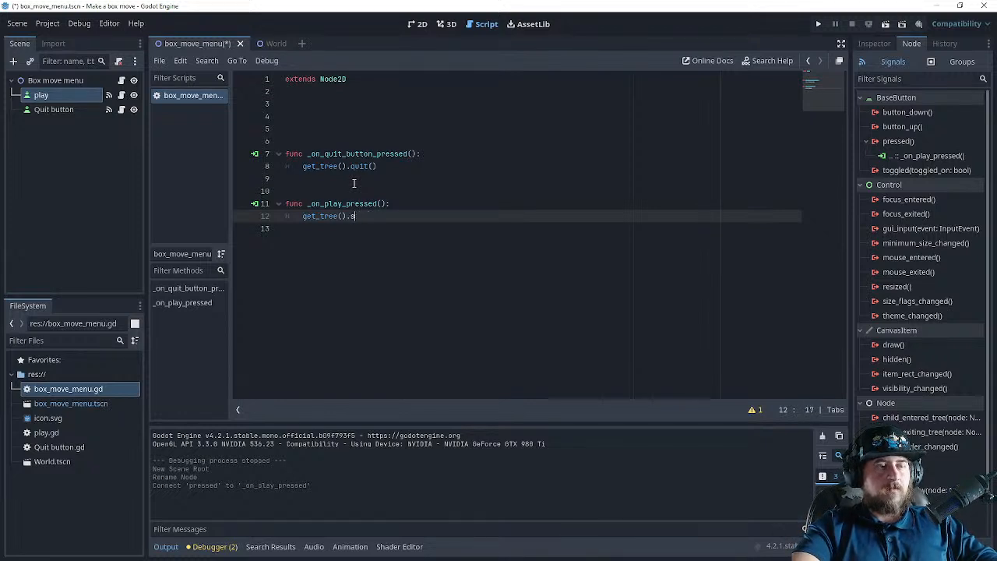
key("BackSpace")
key("BackSpace")
key("BackSpace")
key("BackSpace")
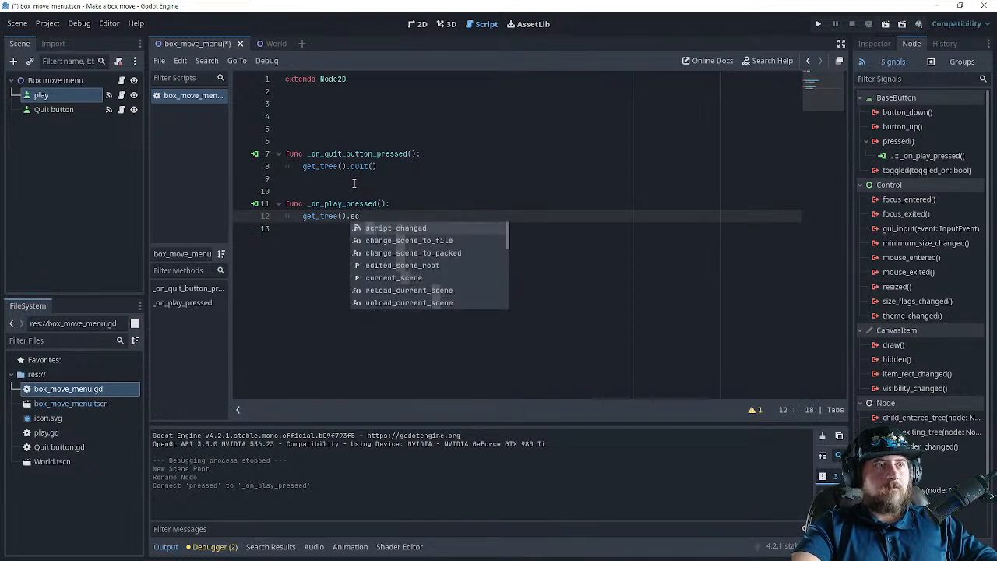
key("BackSpace")
key("BackSpace")
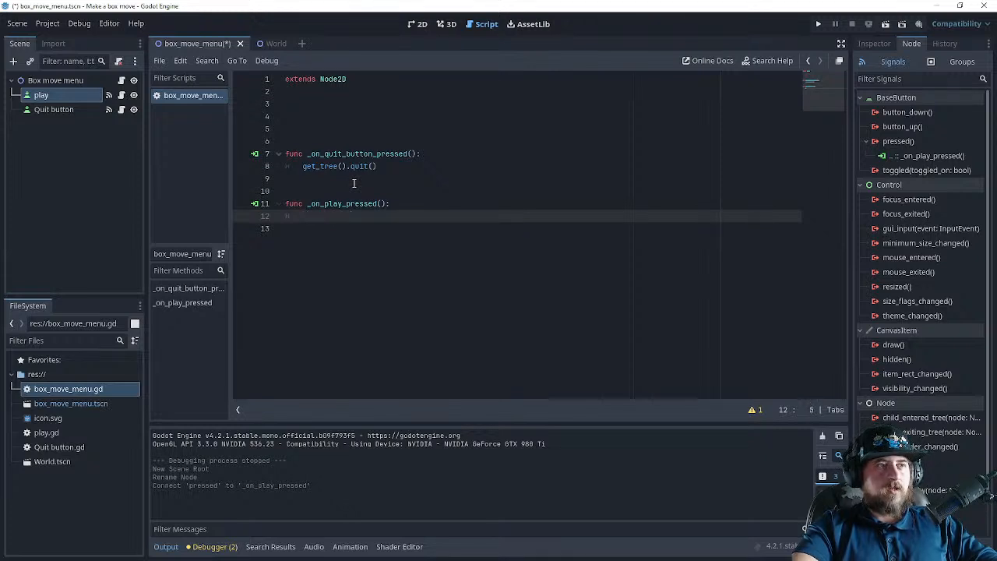
- Try move as the body of _on_play_pressed to check its code suggestions, then erase it
type("m")
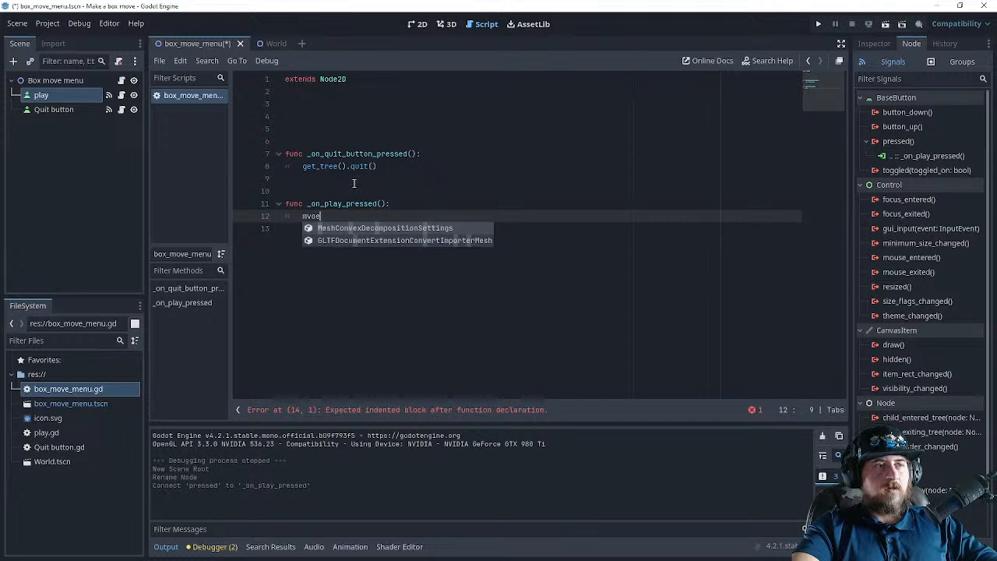
type("ove")
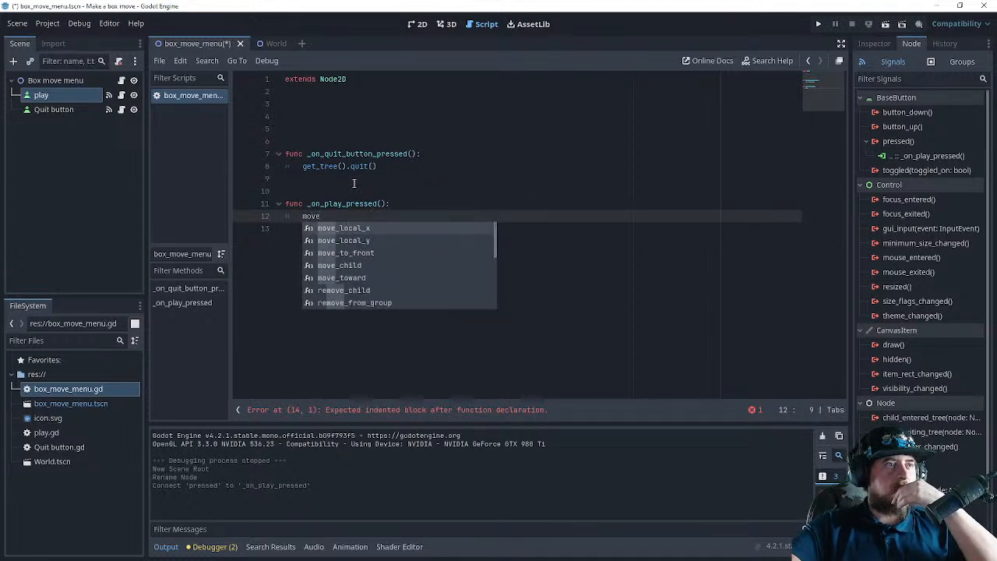
key("BackSpace")
key("BackSpace")
key("BackSpace")
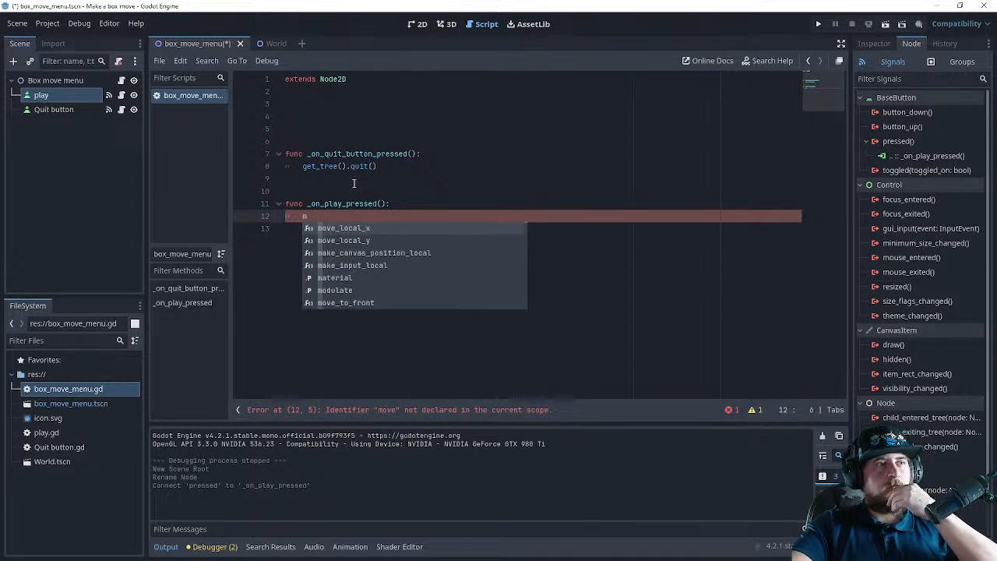
key("BackSpace")
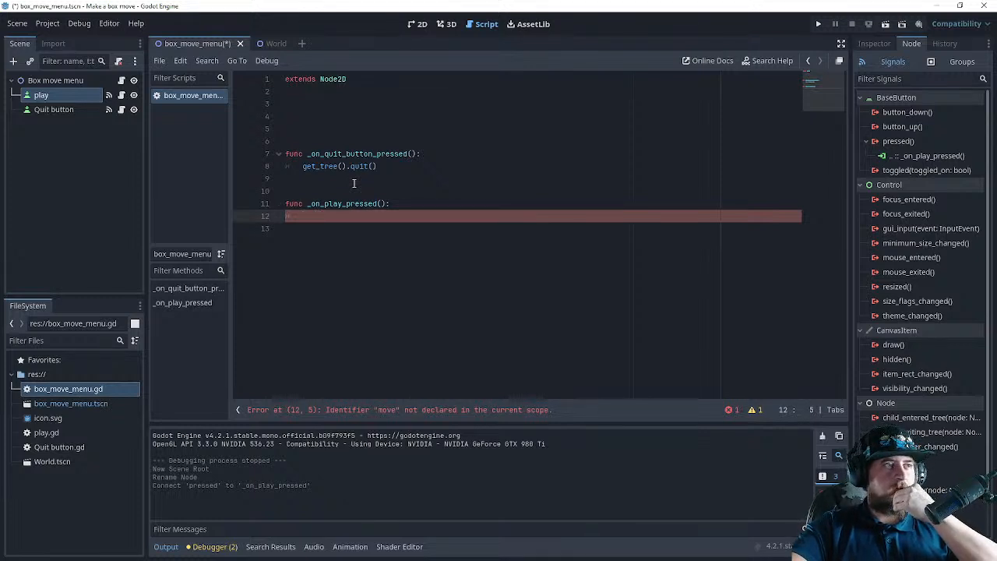
- Try scene as the body of _on_play_pressed, look through its code suggestions, and erase it
type("sc")
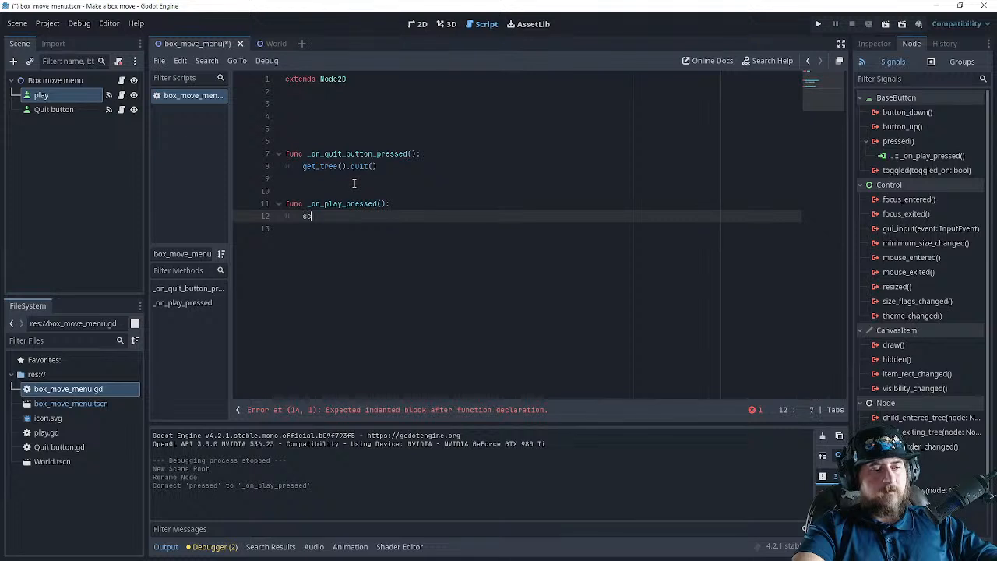
type("ene")
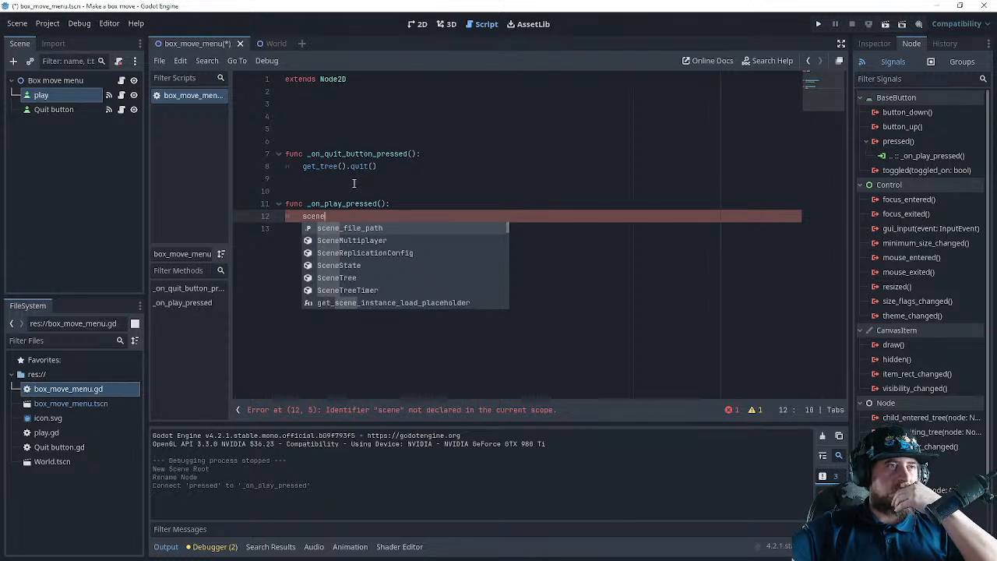
key("Down")
key("Down")
key("Down")
key("Down")
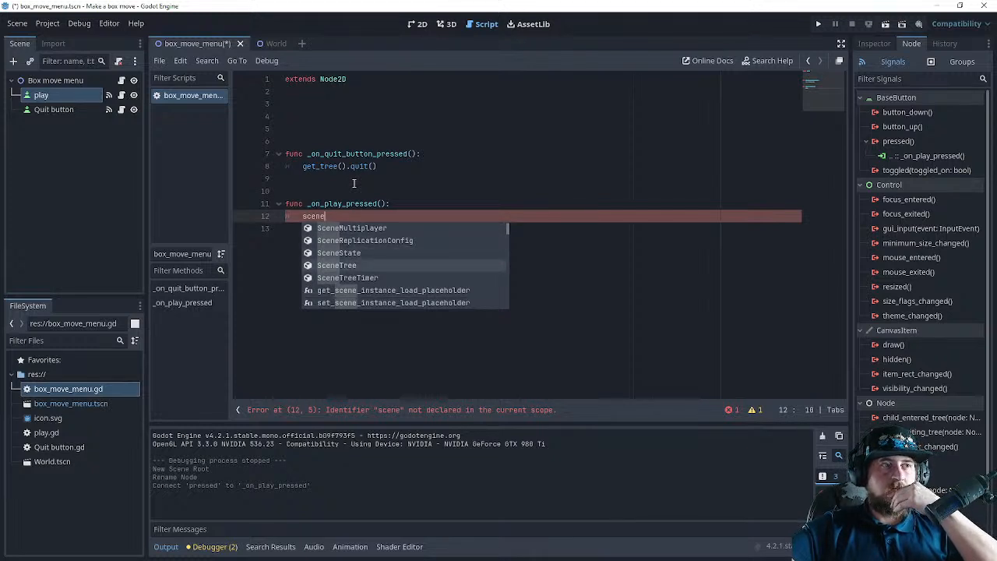
key("Down")
key("Down")
key("Down")
key("Down")
key("Down")
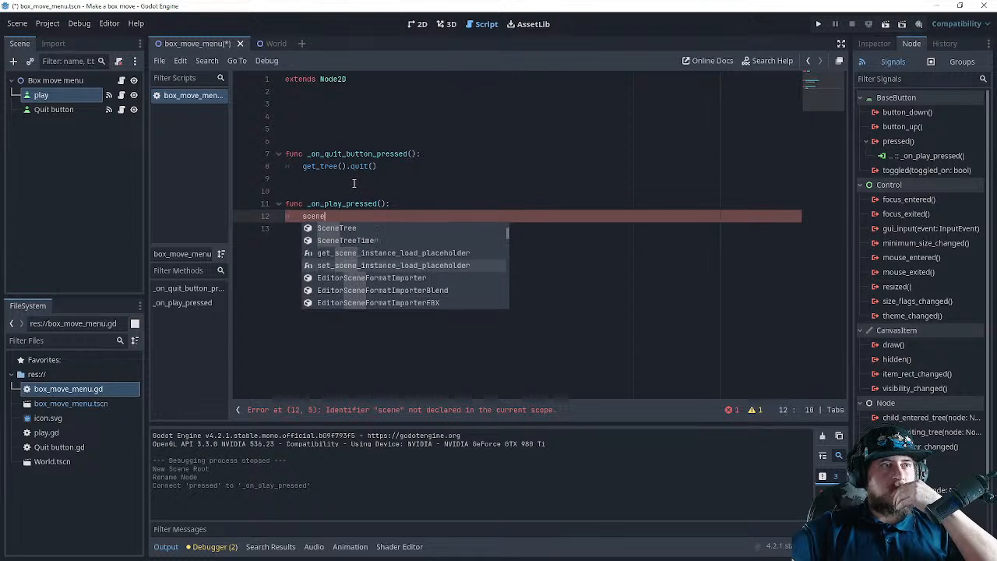
key("Down")
key("Down")
key("Down")
key("Down")
key("Down")
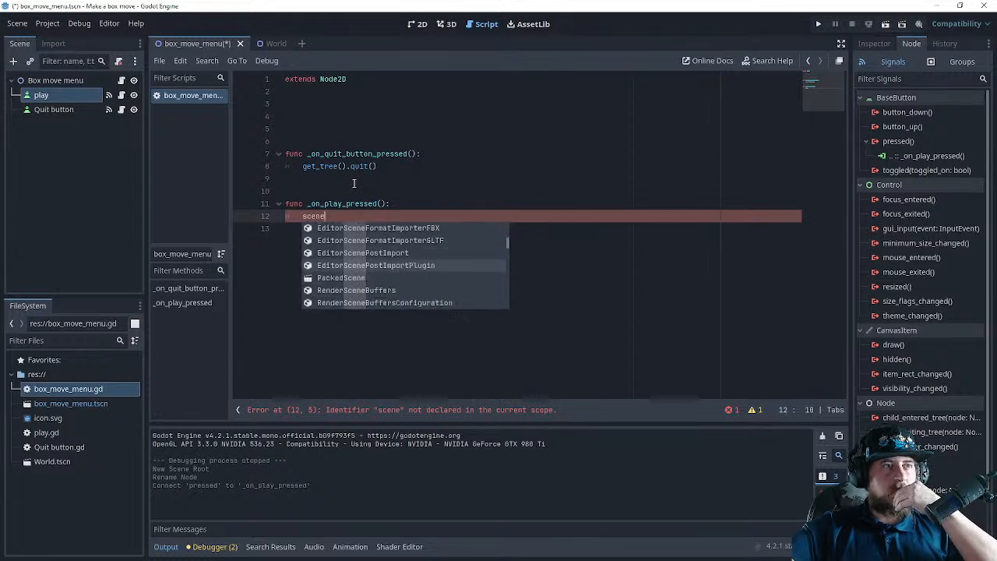
key("Down")
key("Down")
key("Down")
key("Down")
key("Down")
key("Down")
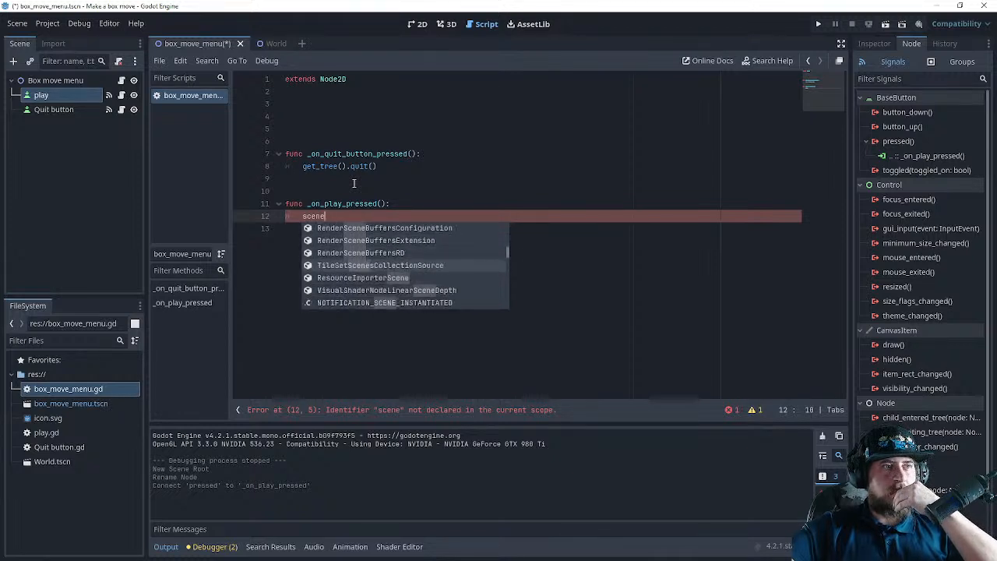
key("Down")
key("Down")
key("Down")
key("Down")
key("Down")
key("Down")
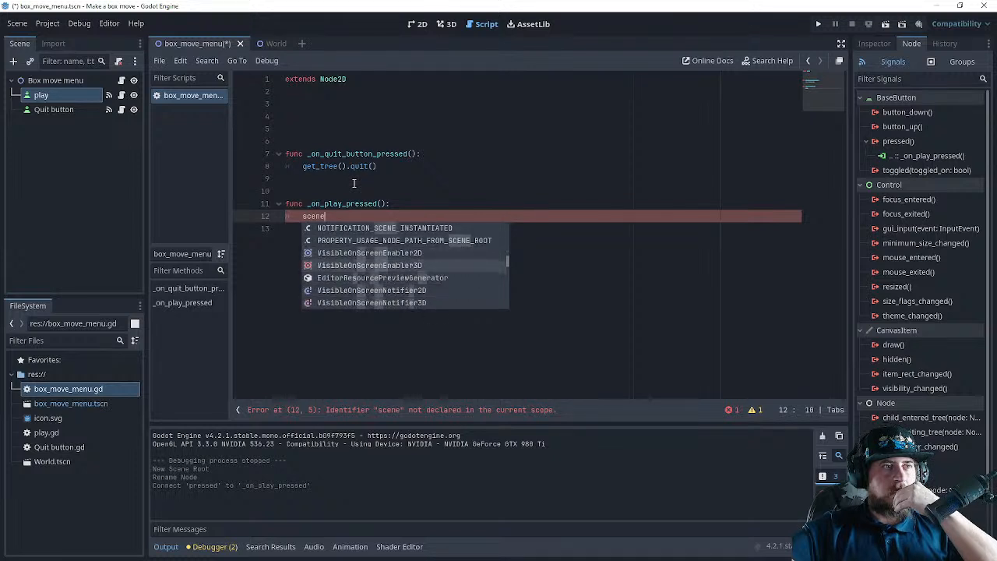
key("Down")
key("Down")
key("Down")
key("Down")
key("Down")
key("Down")
key("Down")
key("Down")
key("Down")
key("Down")
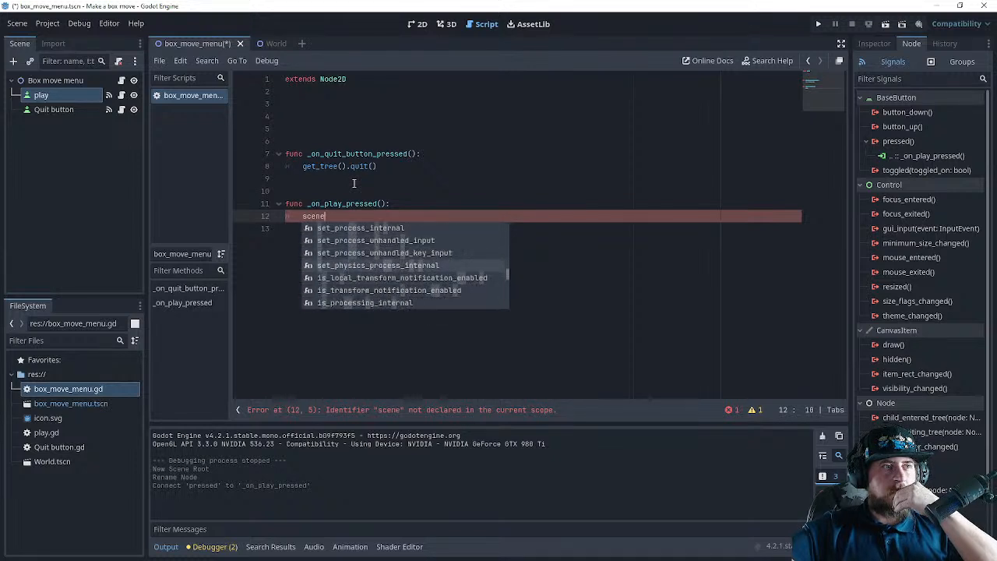
key("Down")
key("Down")
key("Down")
key("Down")
key("Down")
key("Down")
key("Down")
key("Down")
key("Down")
key("Down")
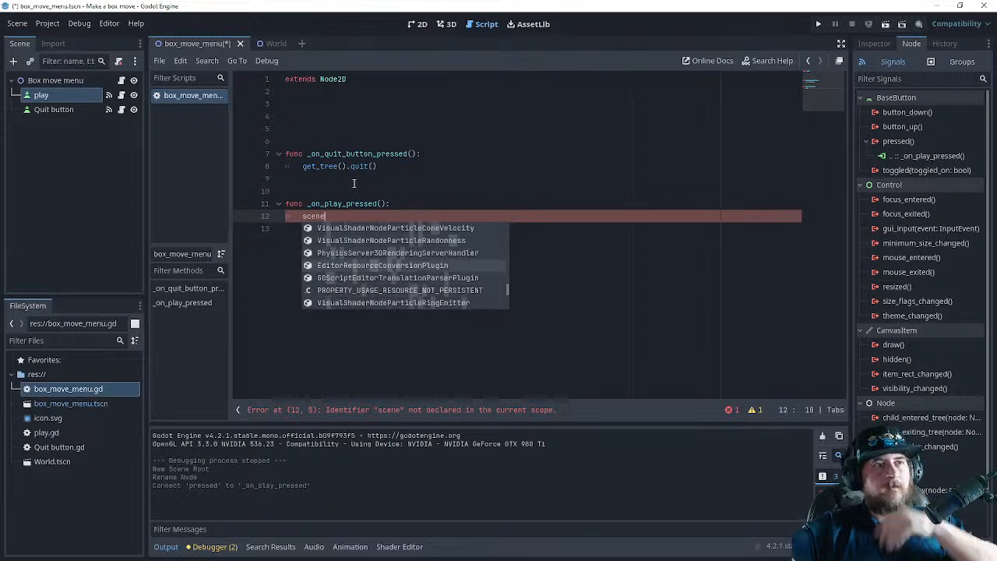
key("Down")
key("Down")
key("Down")
key("Down")
key("Down")
key("Down")
key("Down")
key("Down")
key("Down")
key("Down")
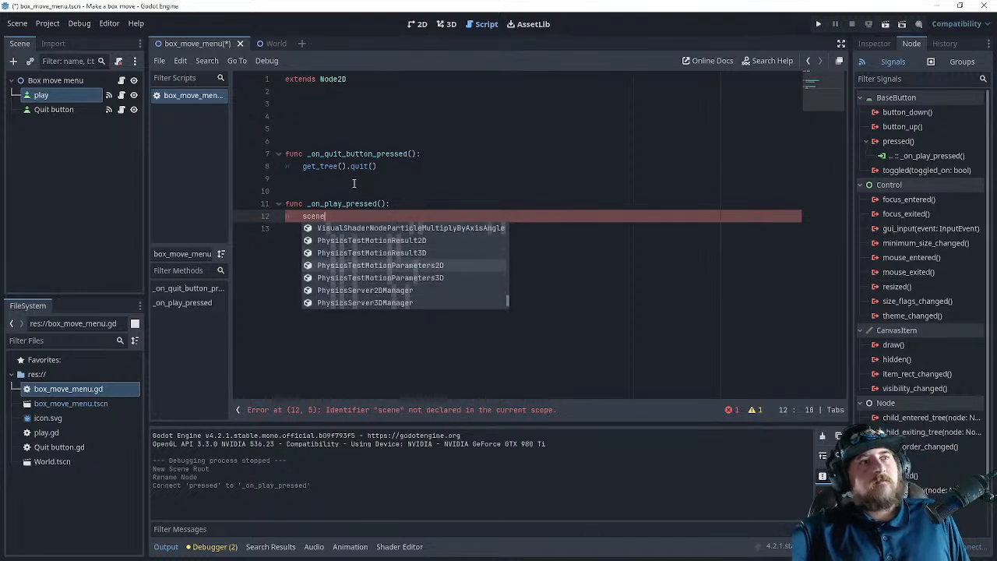
key("Down")
key("Down")
key("Down")
key("Down")
key("Down")
key("Down")
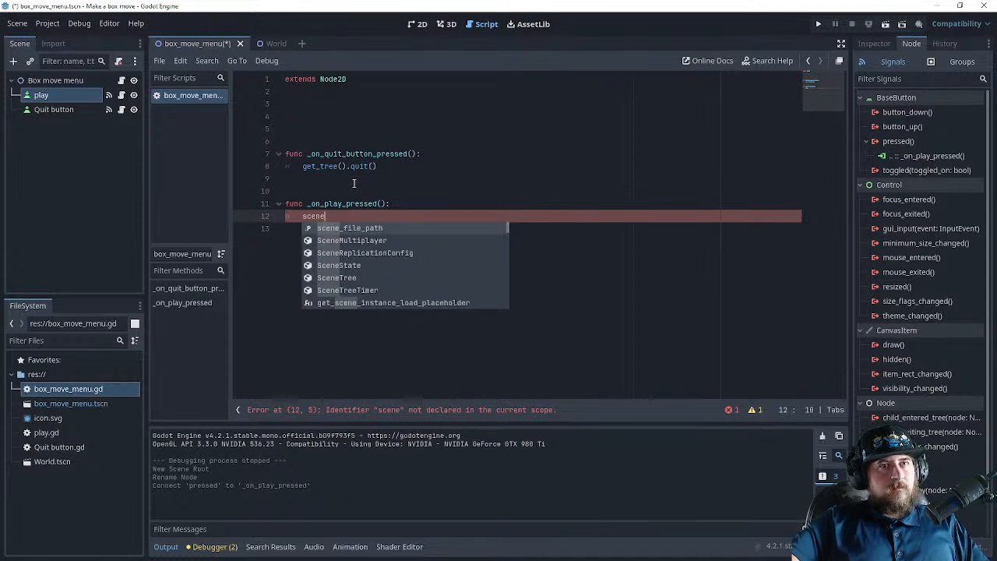
key("BackSpace")
key("BackSpace")
key("BackSpace")
key("BackSpace")
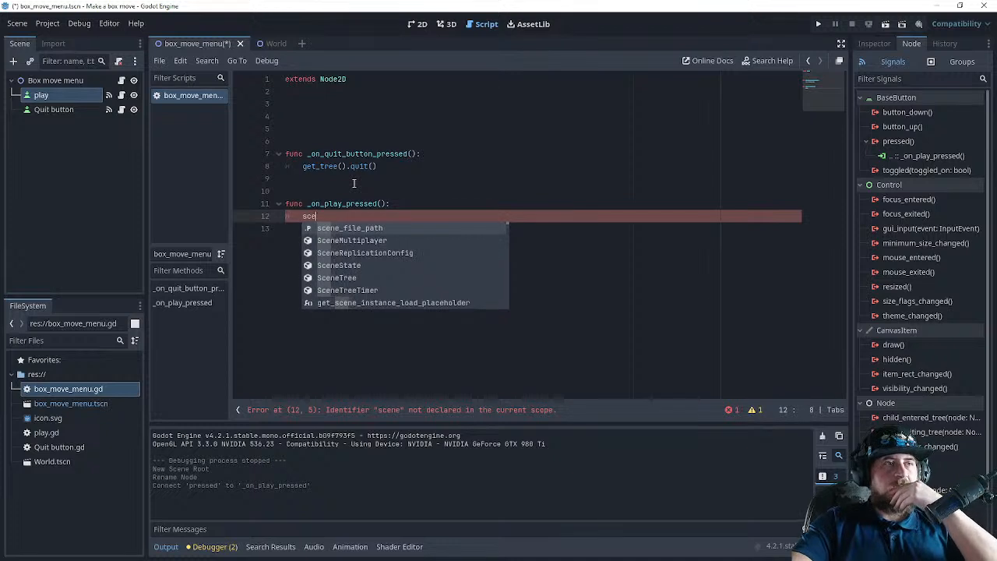
key("BackSpace")
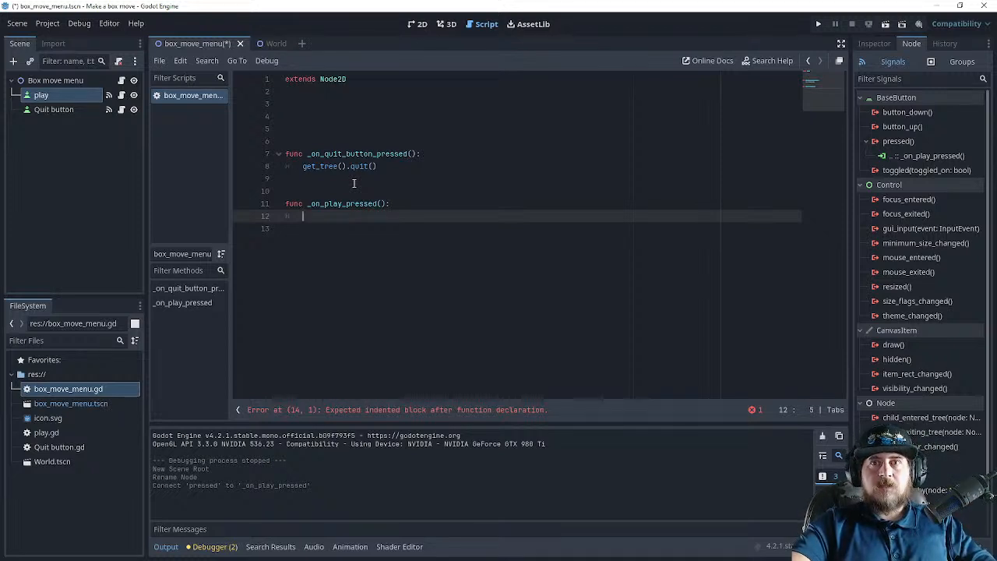
- Try the suggested get_world_2d() call as the body of _on_play_pressed, and erase it
type("get")
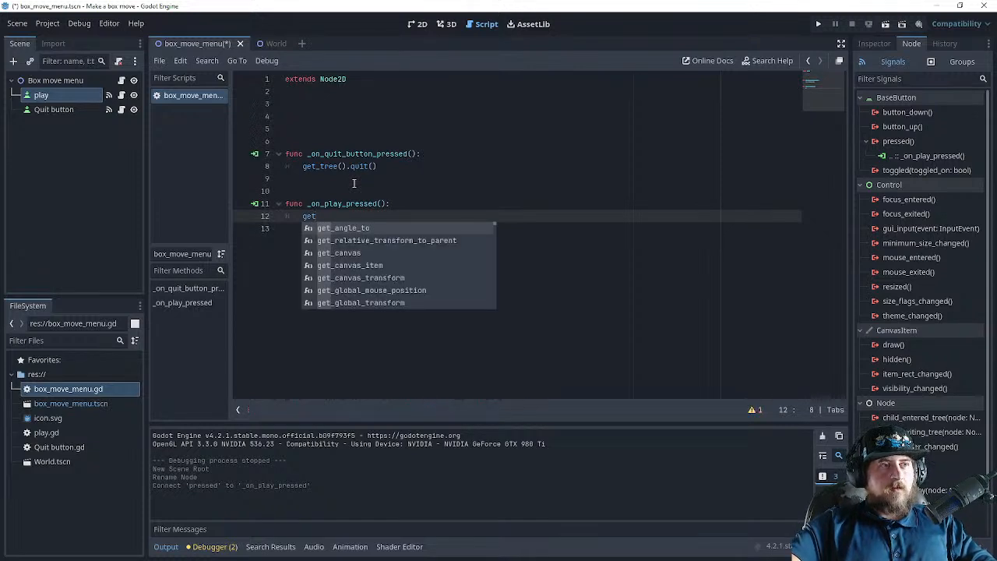
key("Down")
key("Down")
key("Down")
key("Down")
key("Down")
key("Down")
key("Down")
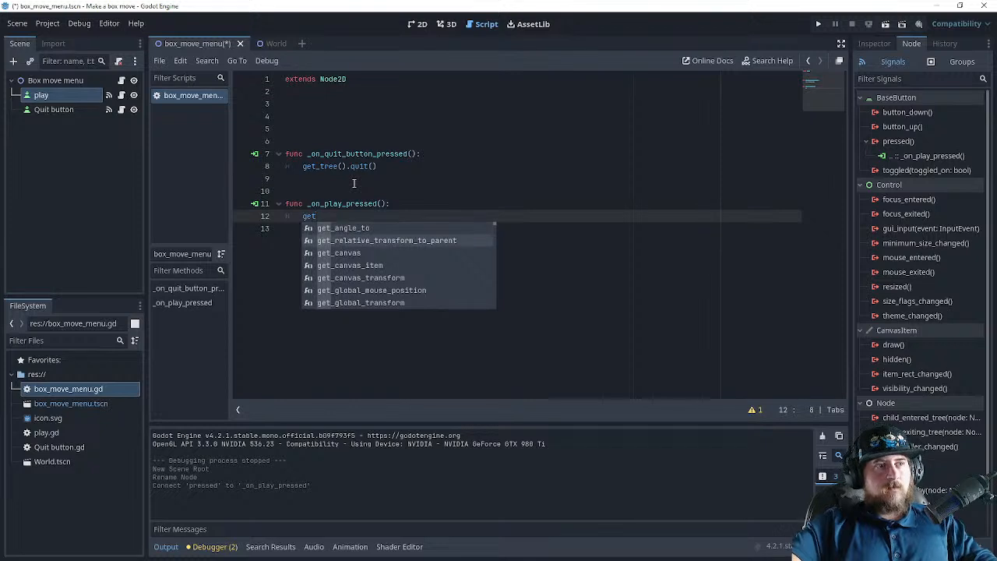
key("Down")
key("Down")
key("Down")
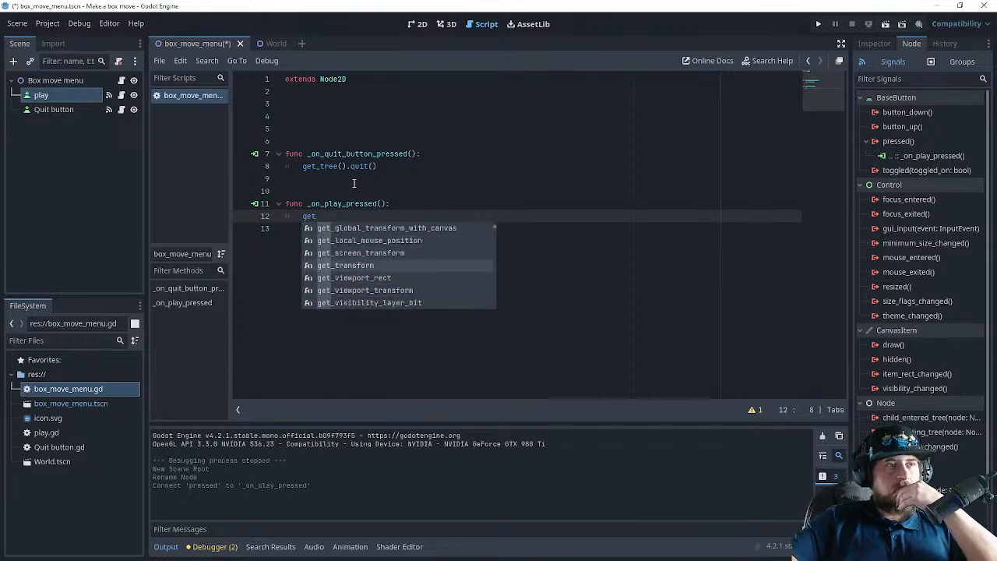
key("Down")
key("Down")
key("Down")
key("Down")
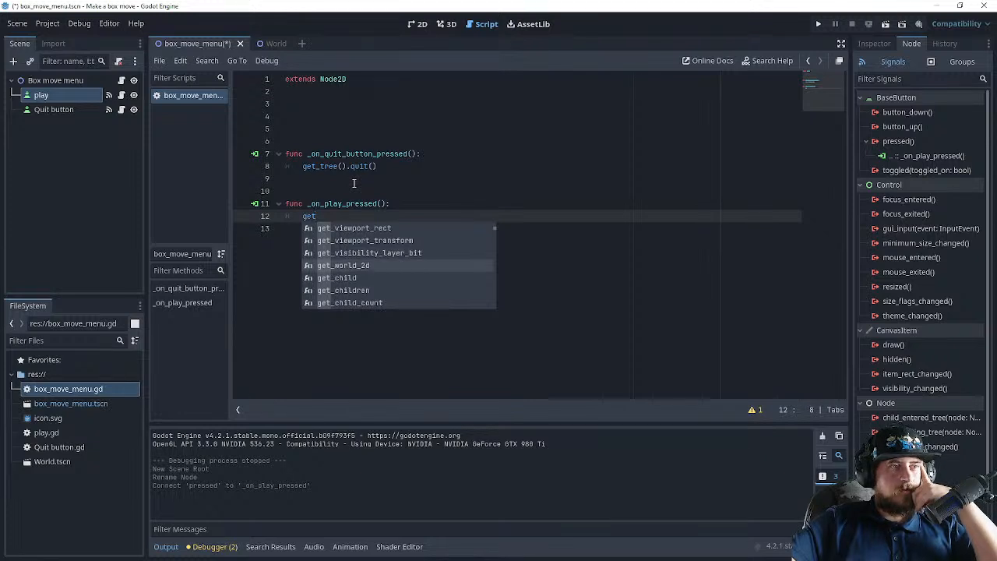
key("Down")
key("Down")
key("Down")
key("Down")
key("Down")
key("Down")
key("Down")
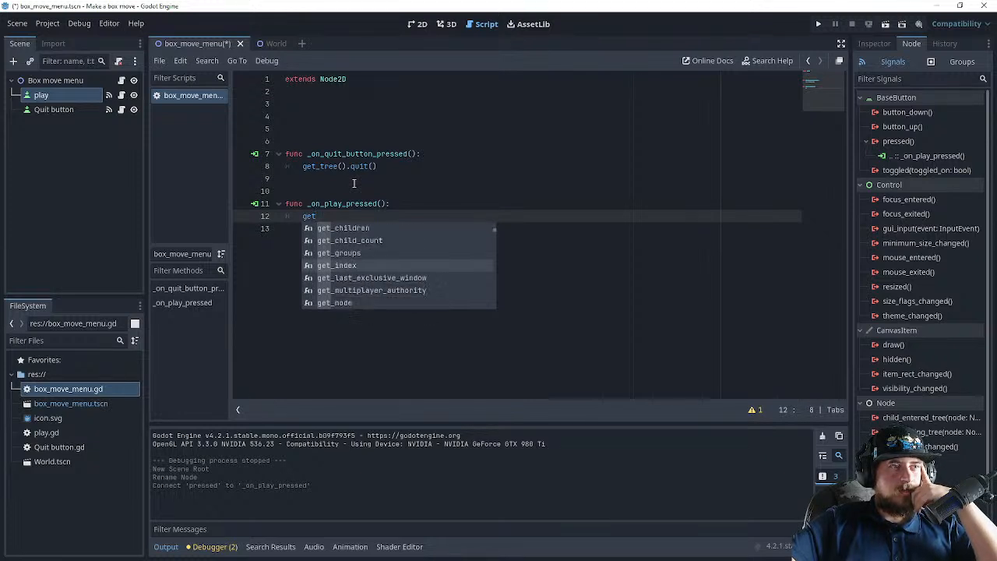
key("Down")
key("Up")
key("Up")
key("Up")
key("Up")
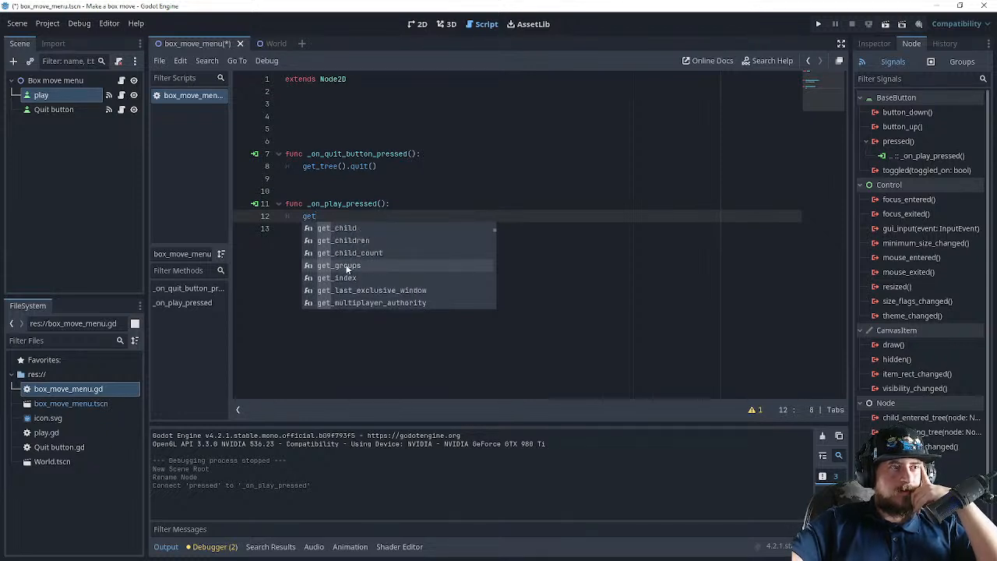
key("Up")
key("Up")
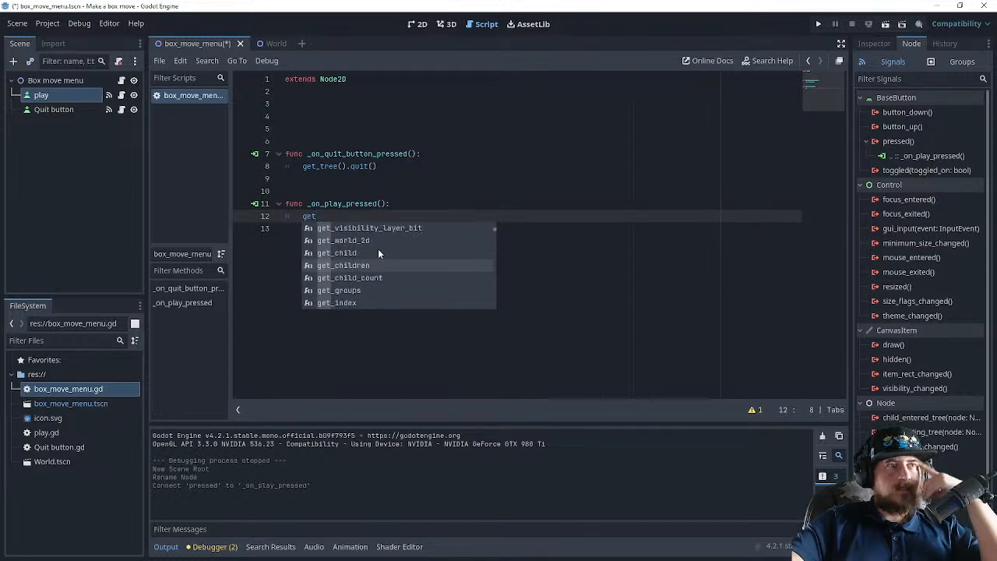
key("Up")
key("Up")
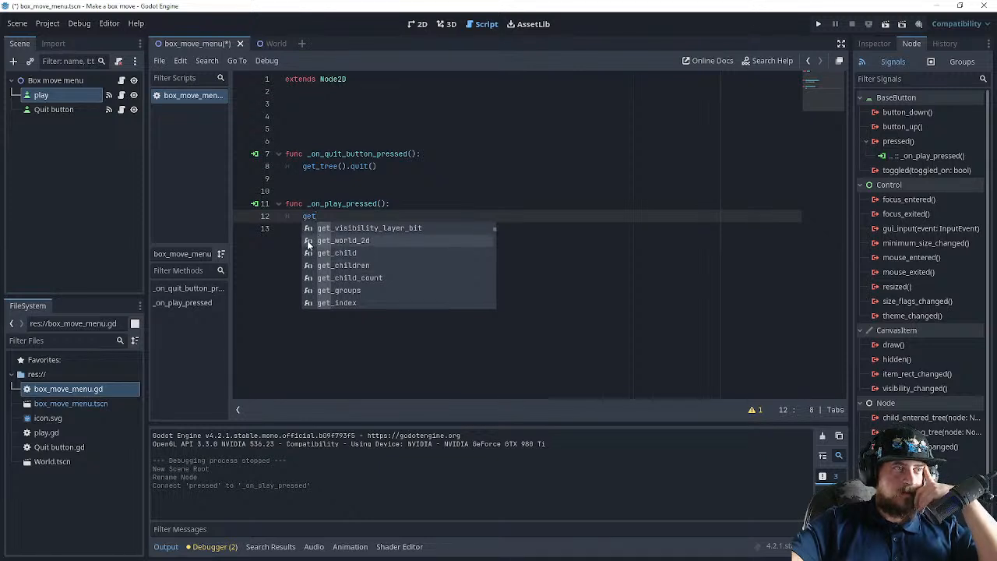
left_click(341, 241)
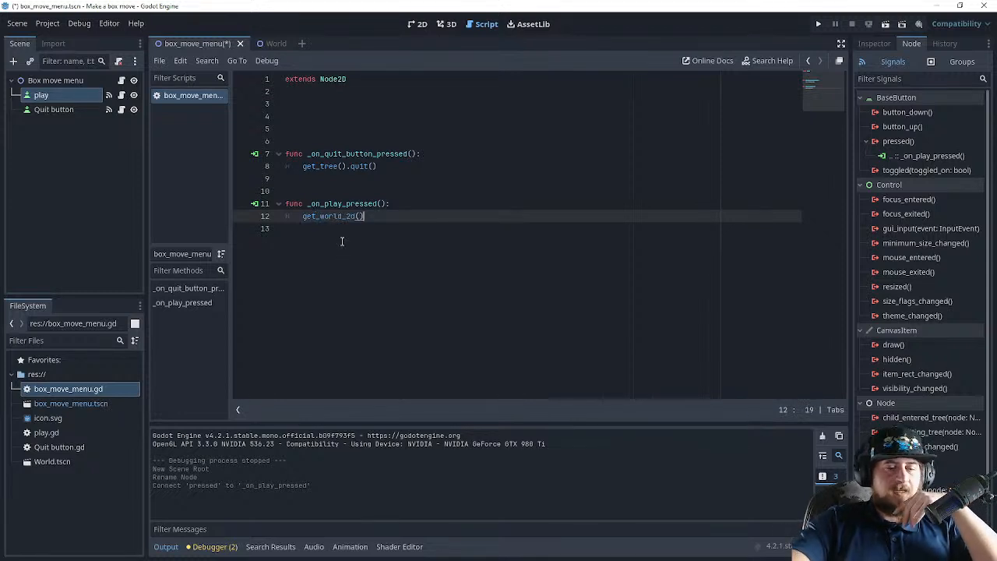
key("BackSpace")
key("BackSpace")
key("BackSpace")
key("BackSpace")
key("BackSpace")
key("BackSpace")
key("BackSpace")
key("BackSpace")
key("BackSpace")
key("BackSpace")
key("BackSpace")
key("BackSpace")
key("BackSpace")
key("BackSpace")
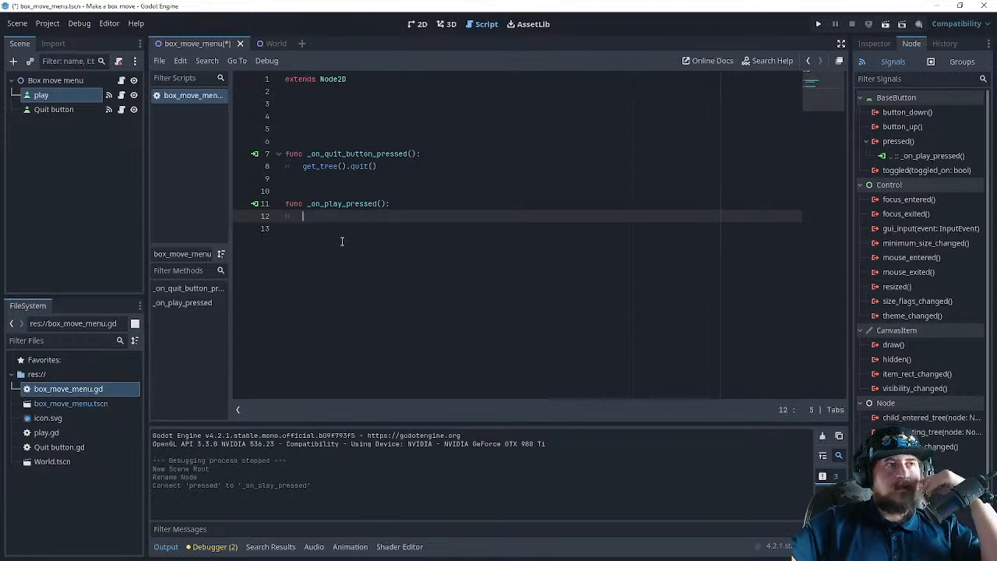
right_click(314, 219)
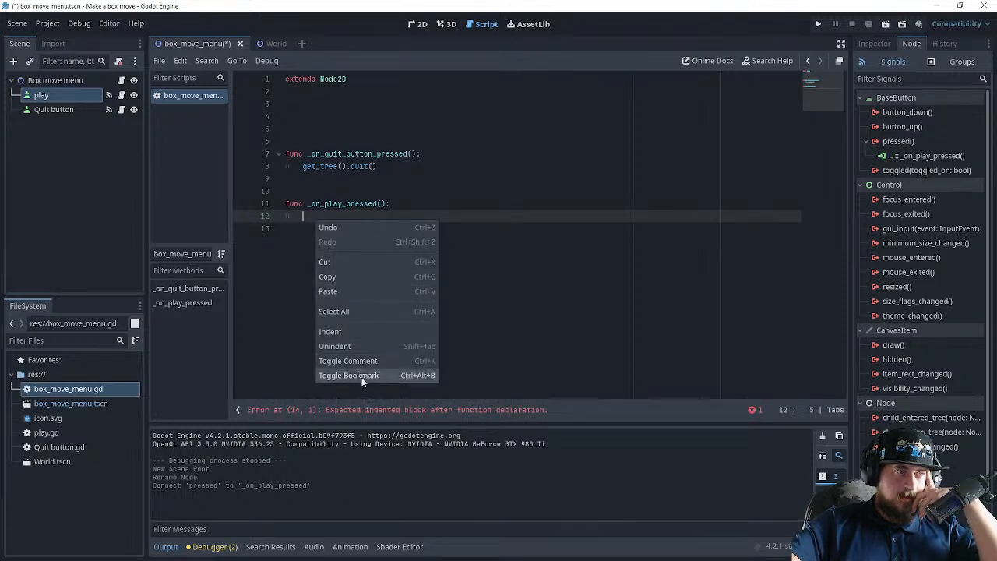
left_click(475, 292)
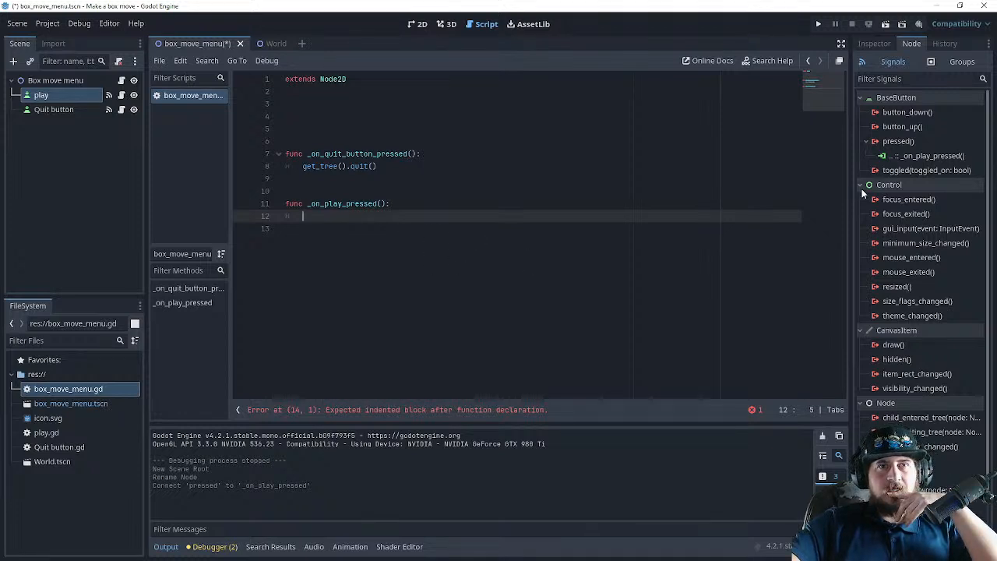
left_click(904, 200)
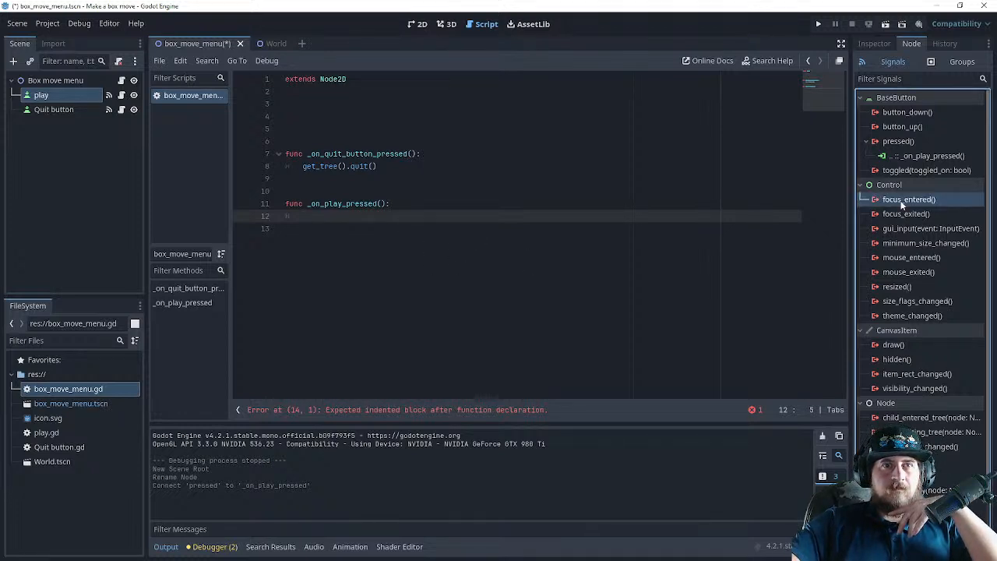
scroll(904, 199, "down", 1)
scroll(896, 280, "up", 1)
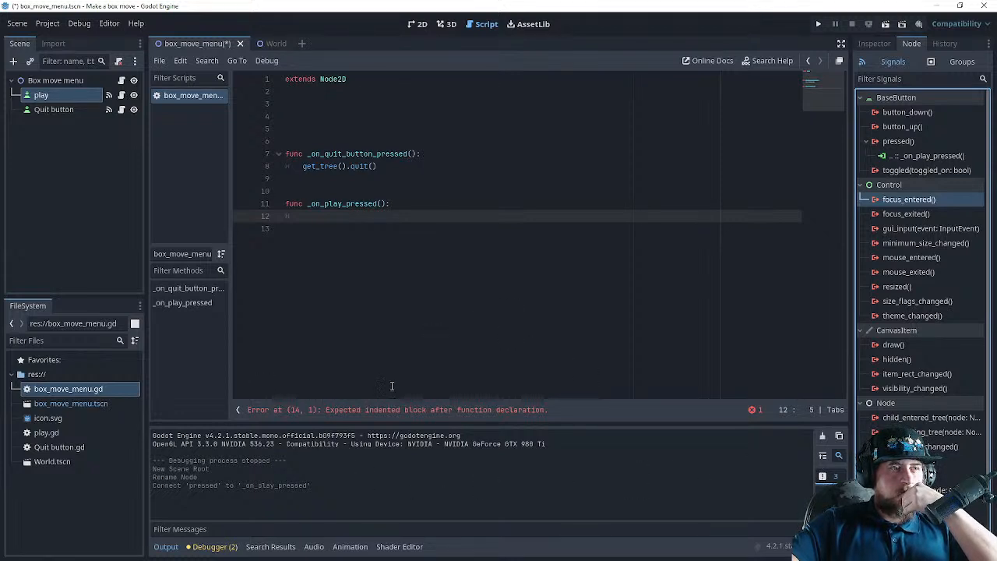
- Hide the scripts list beside the code editor and jump to the reported script error
left_click(238, 410)
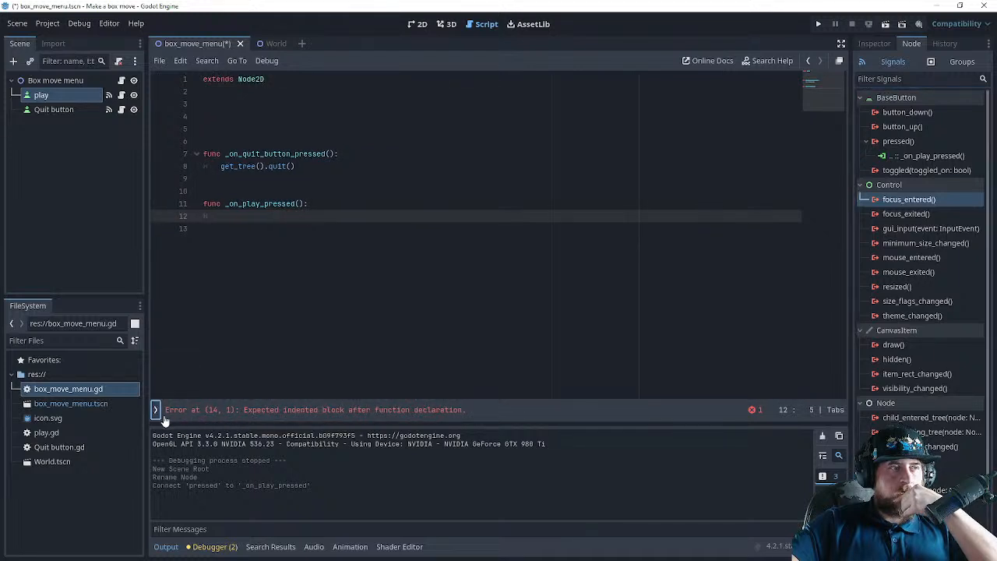
left_click(374, 413)
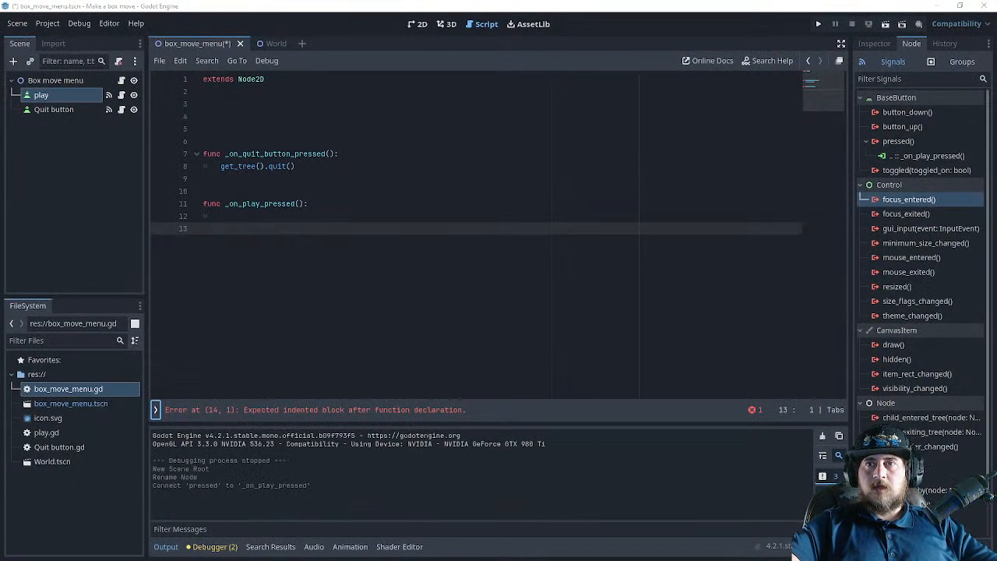
- Switch to the browser with the crash course video and clear the stray text from the address bar
key("alt+Tab")
type("ddddddddddd")
type("ddddddddddddddddd")
type("dddddddddddddddddd")
type("dddddddddddddddddd")
type("dddddddddddddddddd")
type("dddddddddddddddddd")
type("ddaddadadadaaaaaaaa")
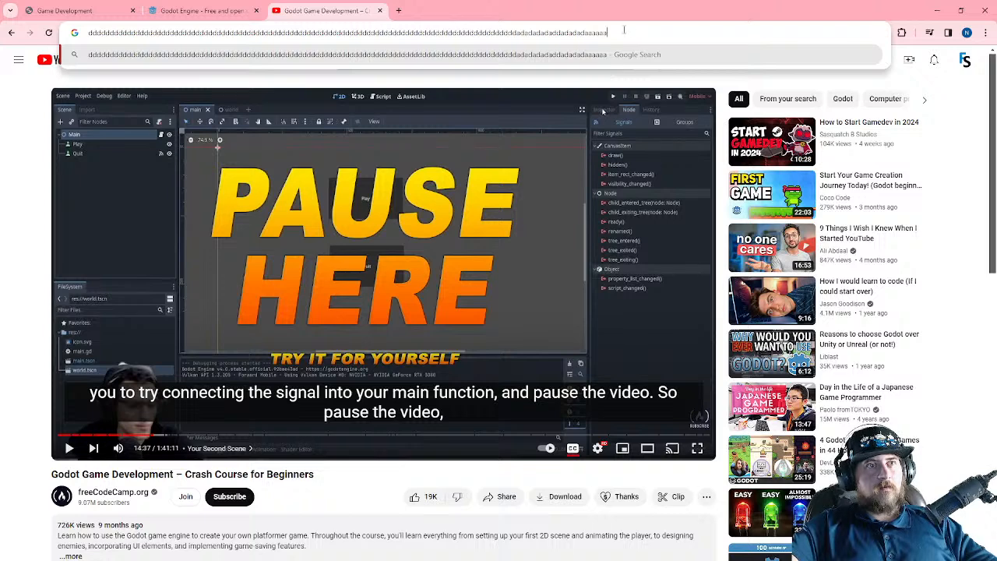
left_click_drag(625, 31, 11, 34)
key("BackSpace")
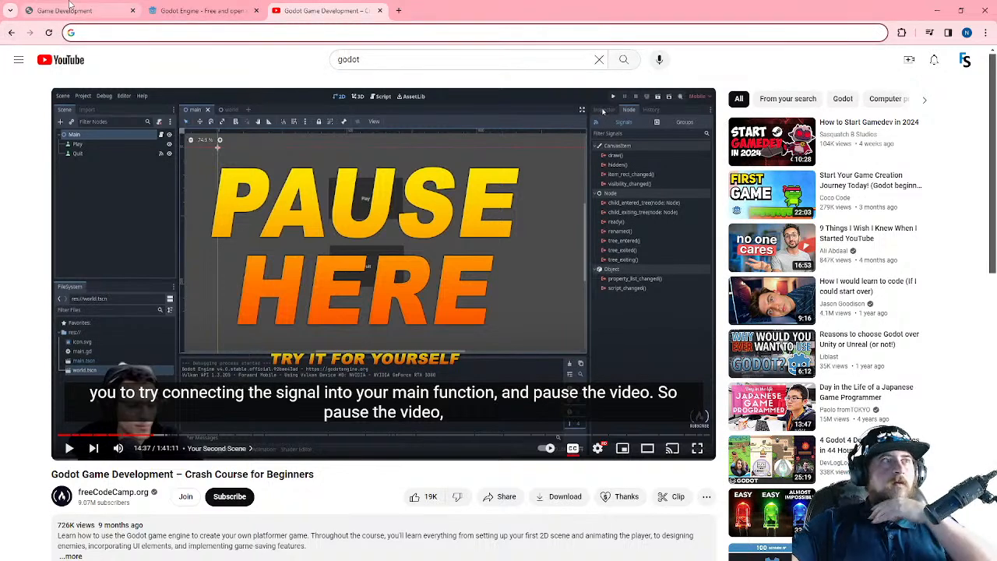
- Look over the open Godot Engine site, Game Development page and crash course video, and switch back to Godot
left_click(201, 10)
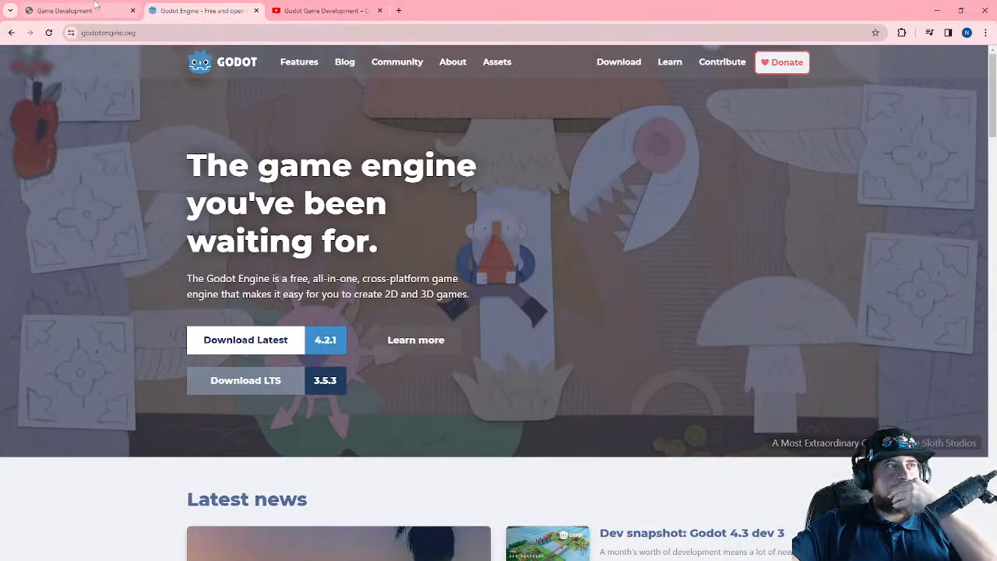
left_click(96, 7)
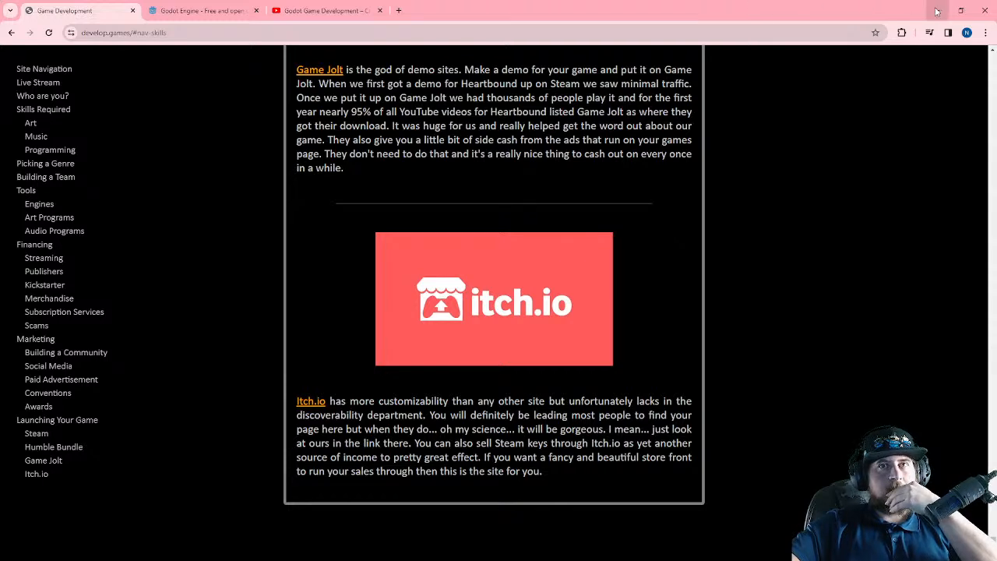
left_click(320, 11)
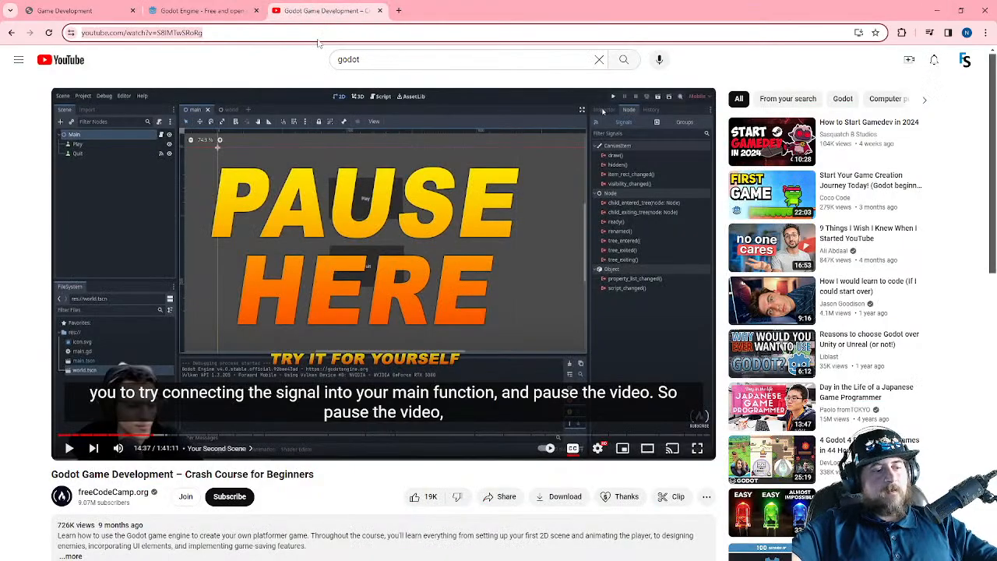
key("alt+Tab")
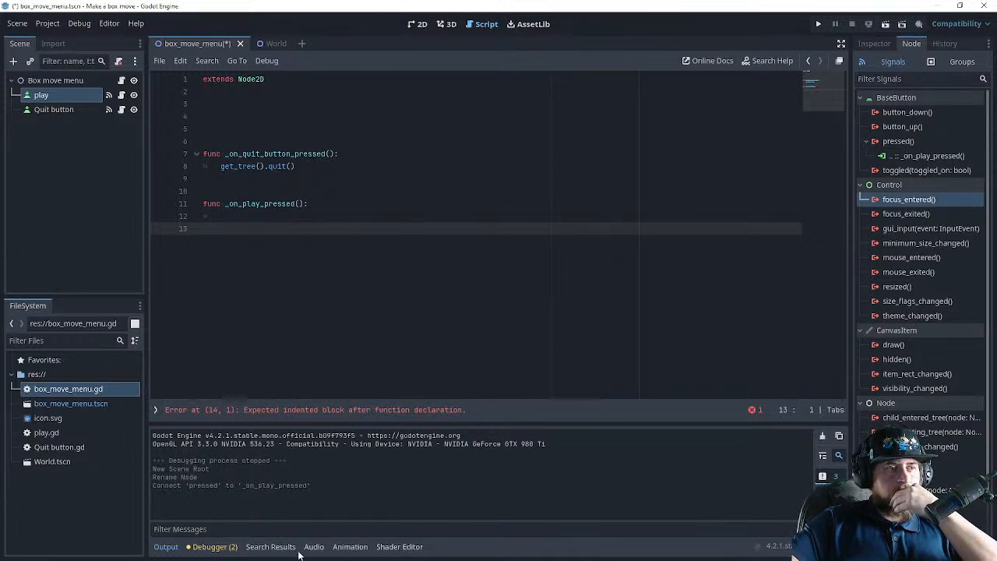
- Watch the crash course video's part on filling in the play button's function, pause it, and return to Godot
left_click(258, 215)
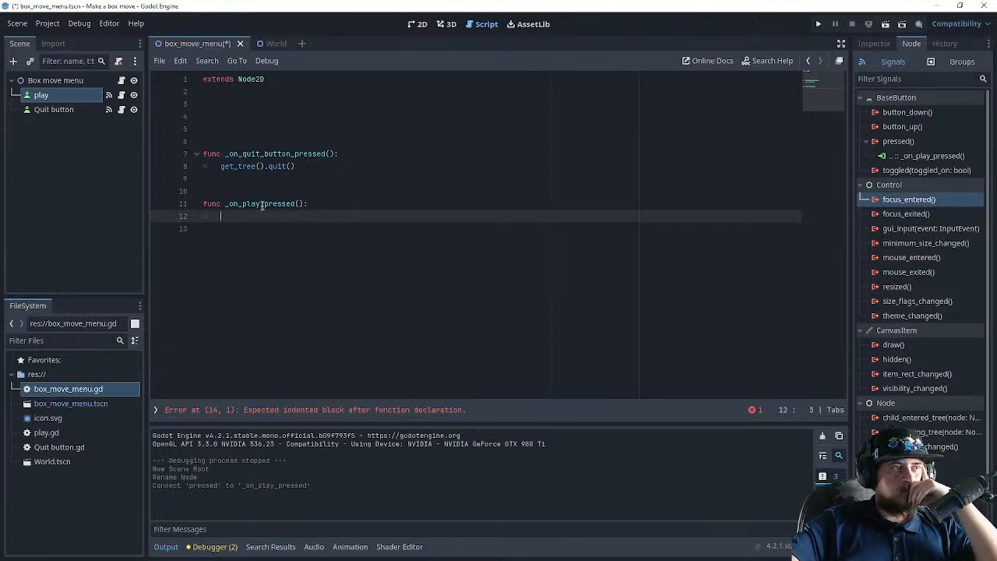
left_click(262, 204)
left_click(235, 215)
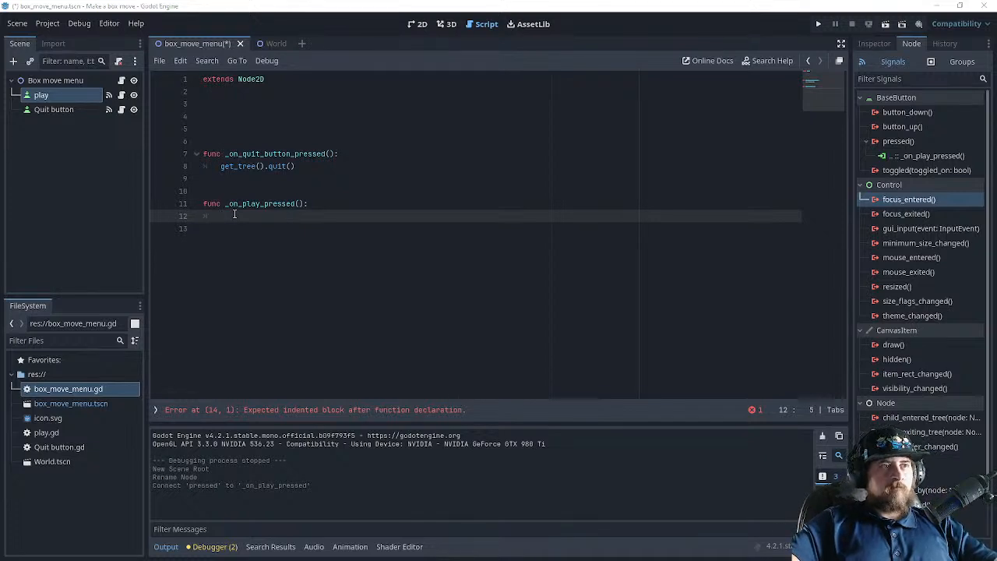
key("alt+Tab")
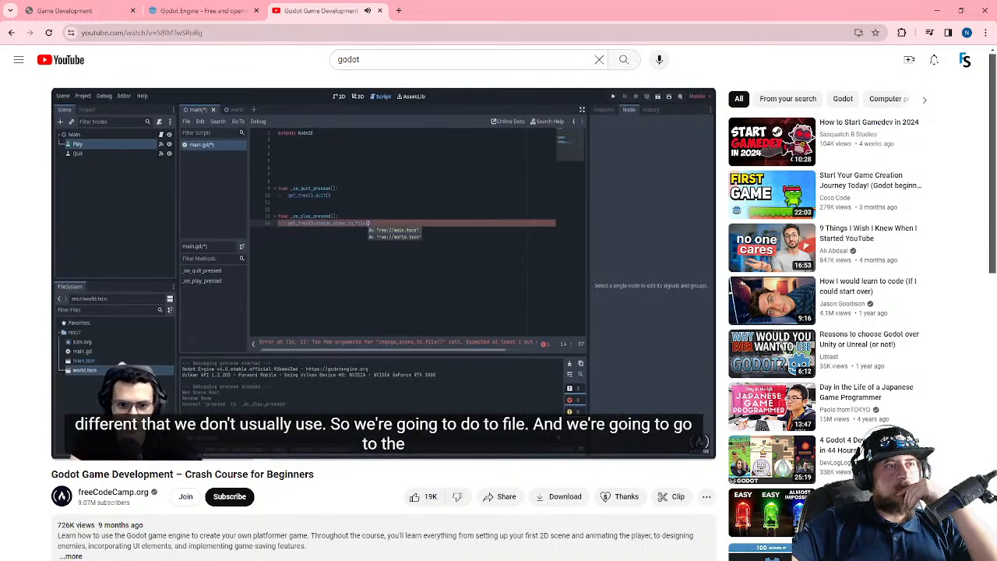
left_click(405, 269)
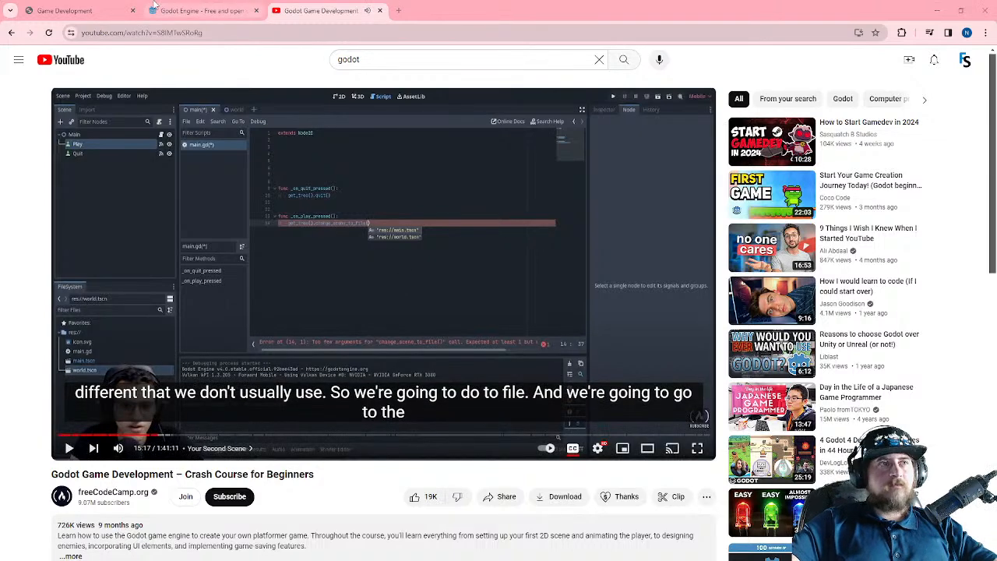
left_click(937, 10)
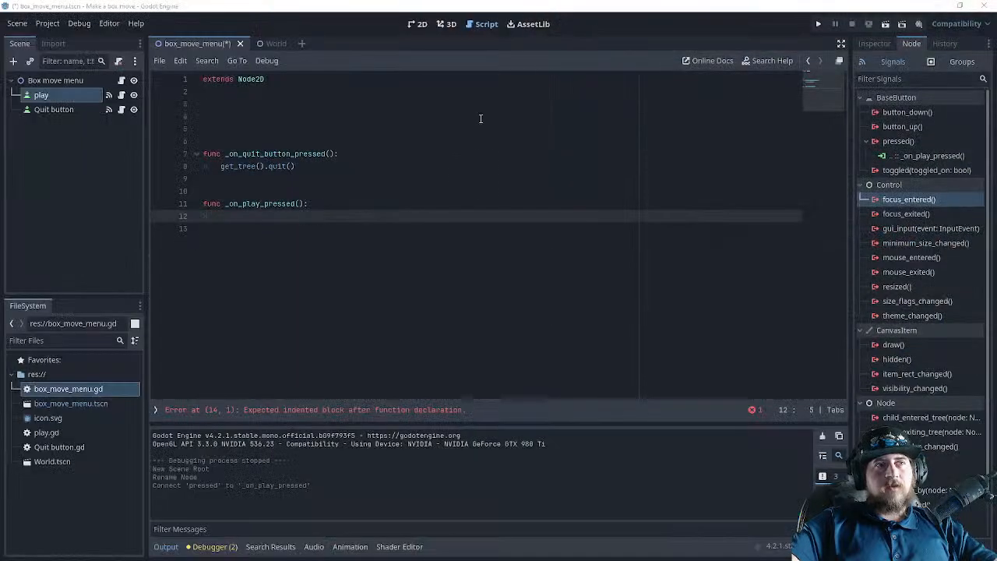
- Write get_tree().change_scene_to_file("res://World.tscn") as the body of _on_play_pressed
left_click(339, 218)
type("get")
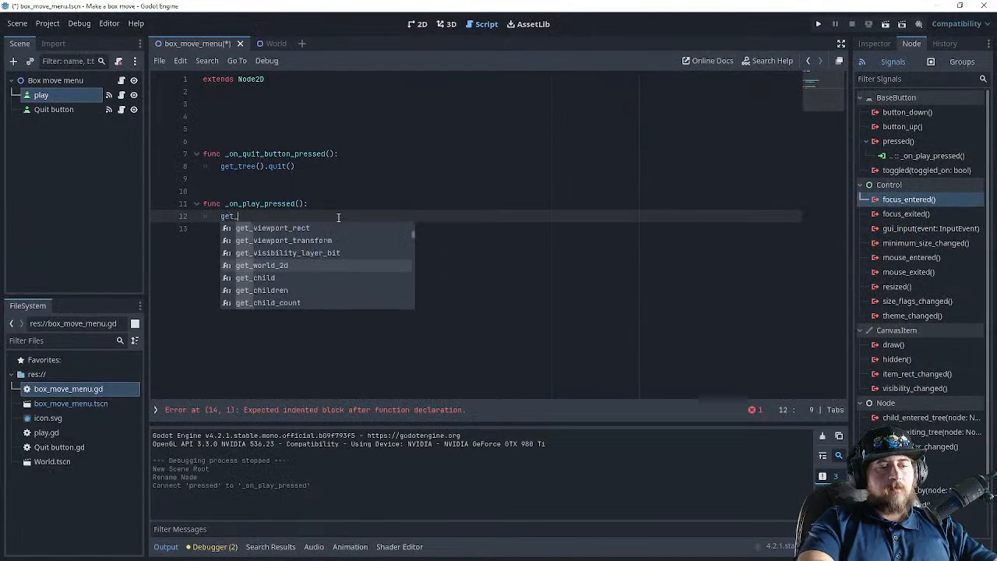
type("_tre")
key("Return")
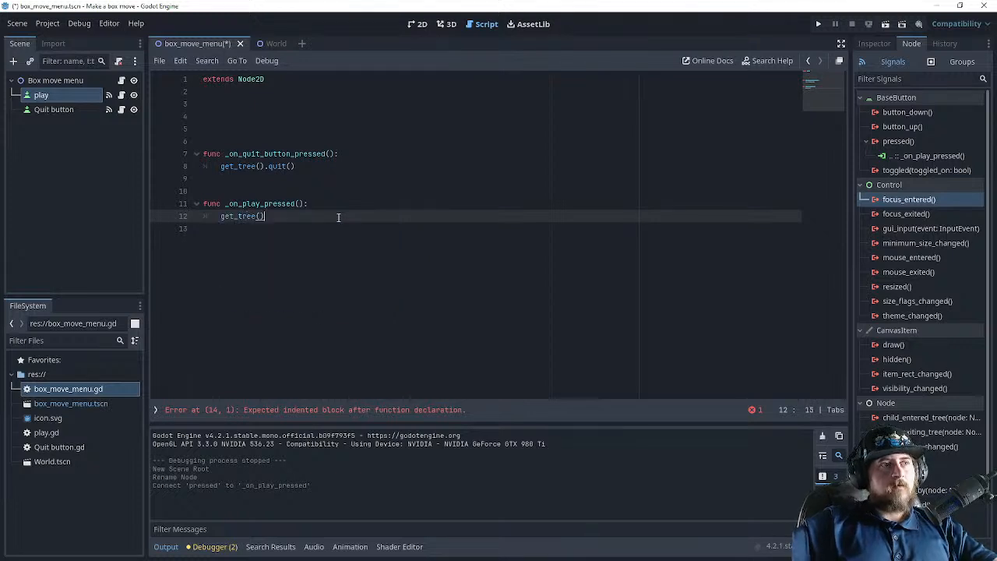
type(".")
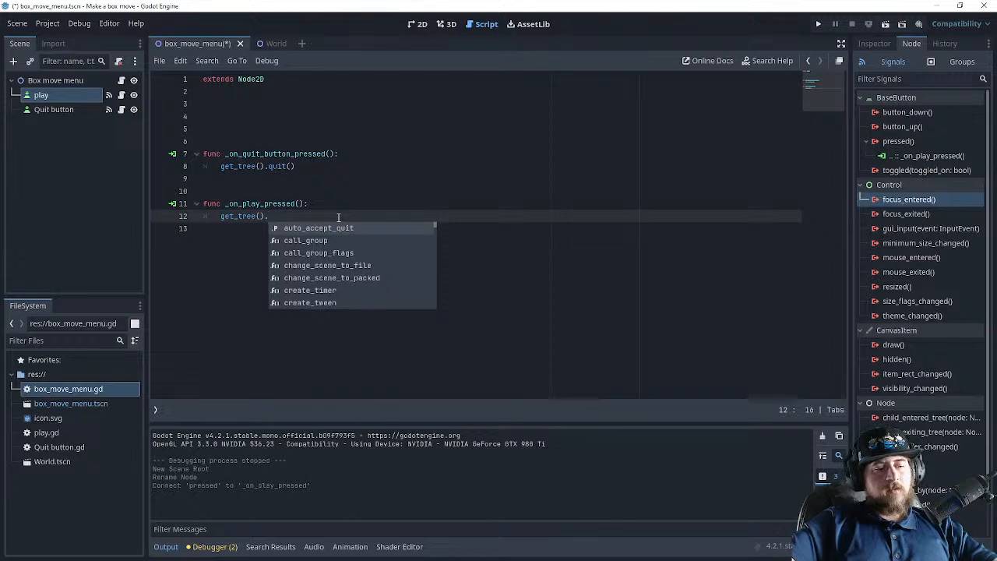
type("change")
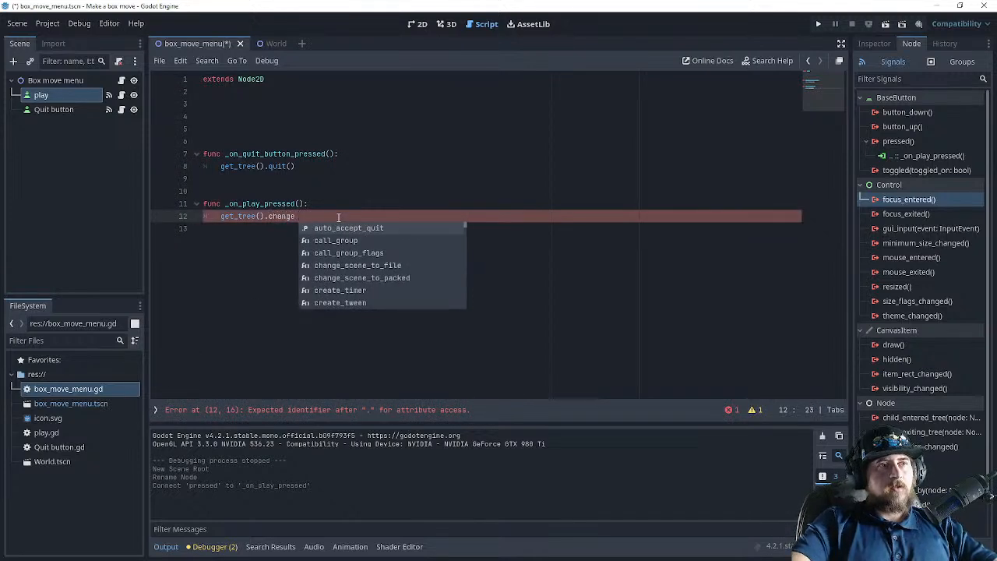
key("BackSpace")
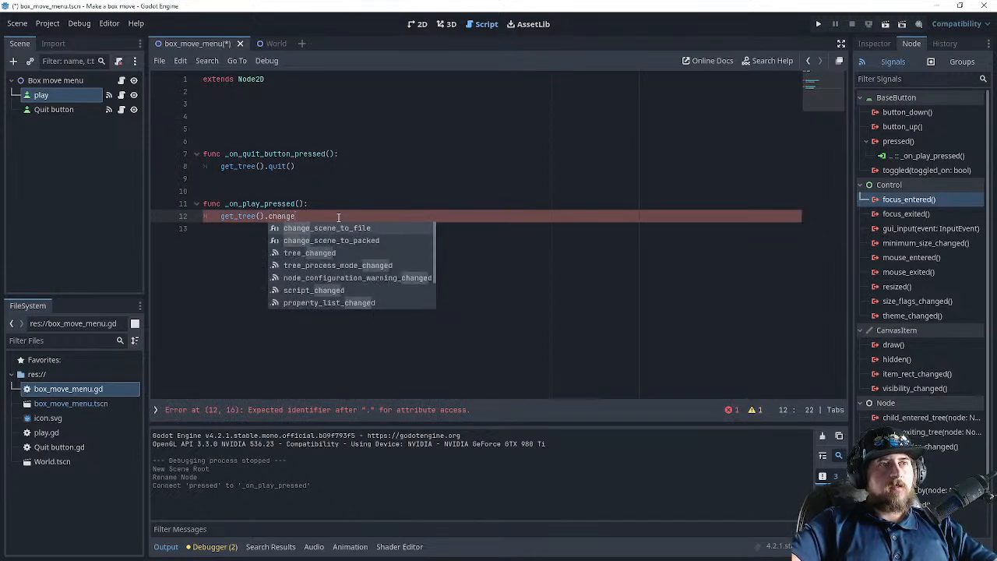
key("Return")
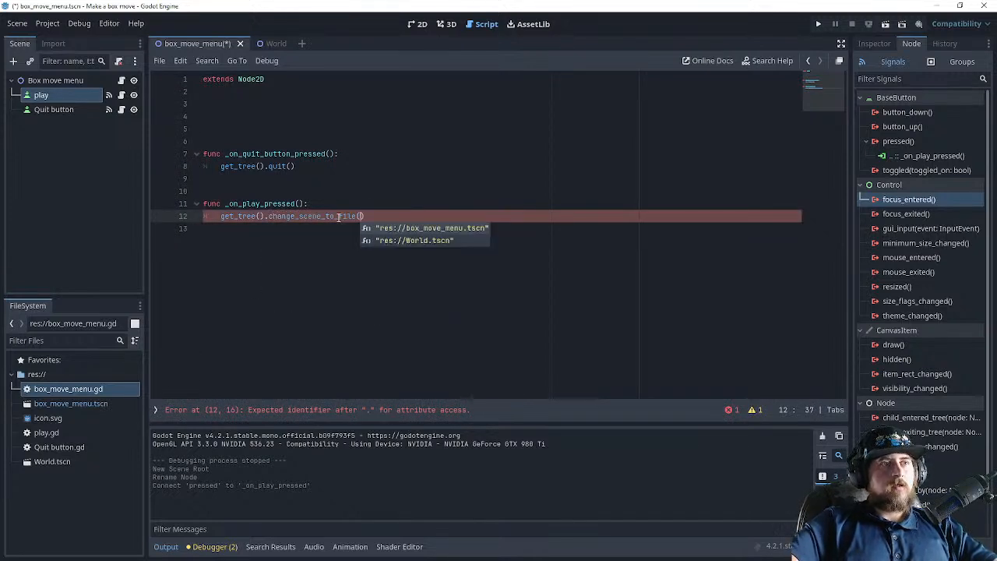
double_click(405, 242)
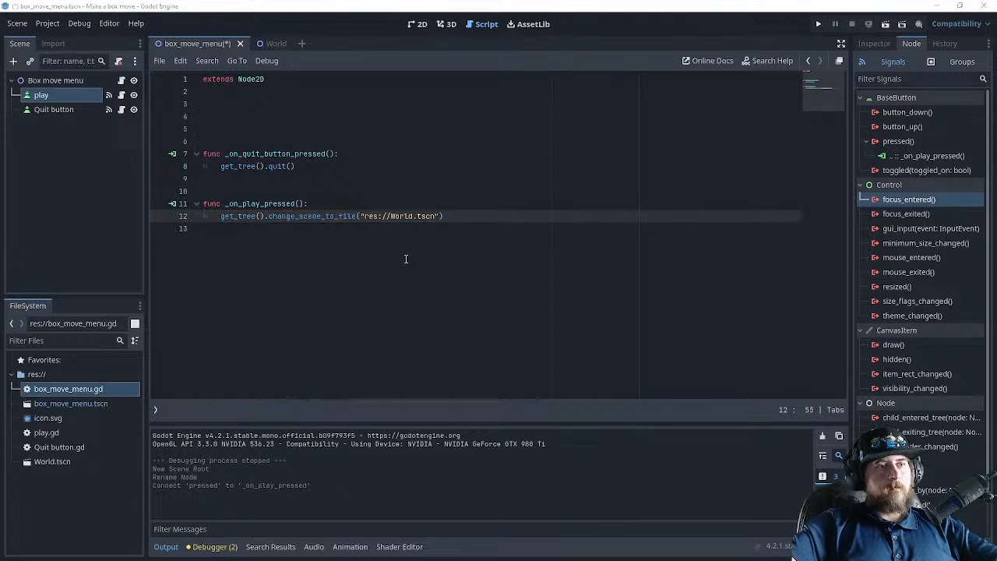
- Watch the crash course part on adding a label to the world scene, replay and pause it, and return to Godot
key("alt+Tab")
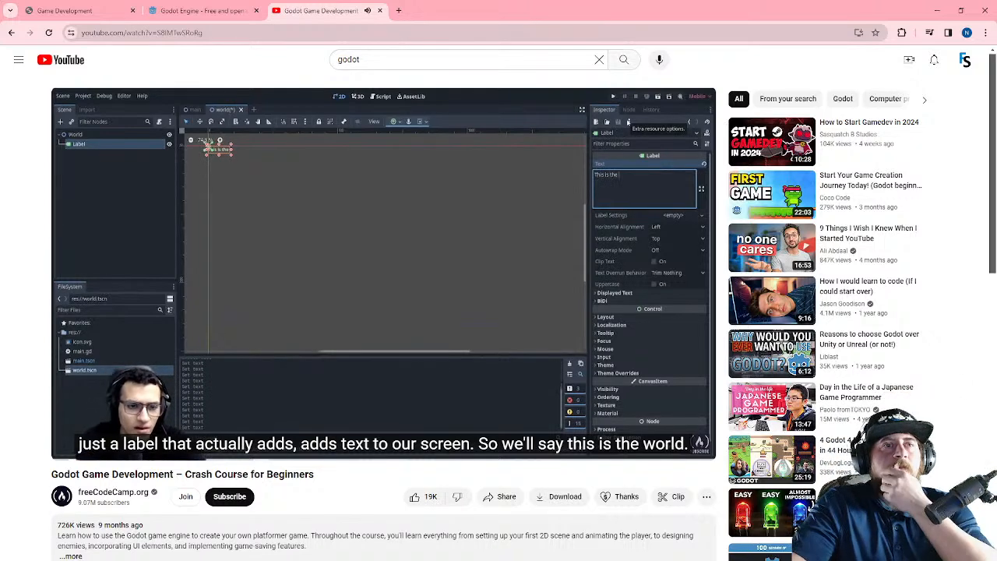
mouse_move(288, 395)
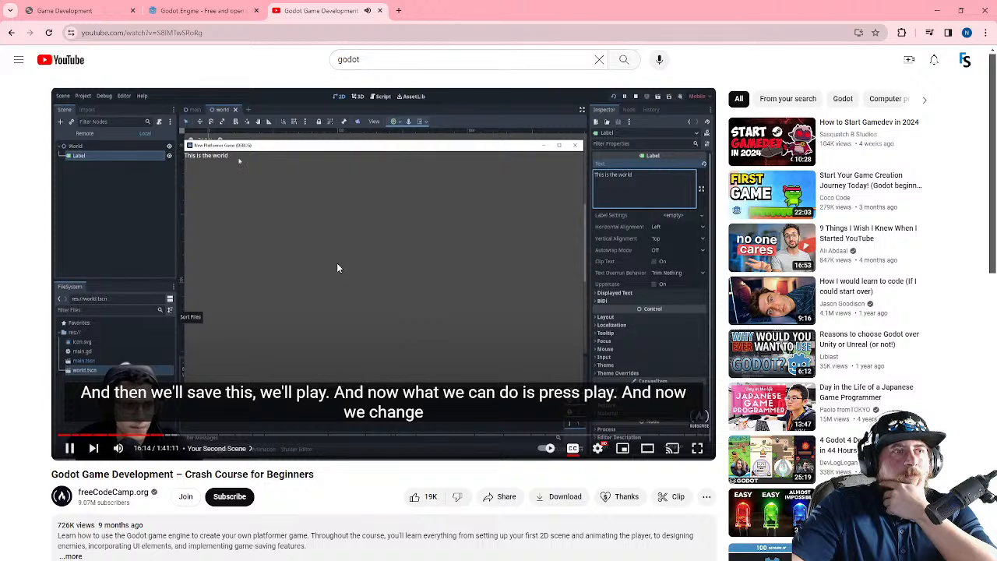
left_click(395, 255)
key("Left")
key("Left")
key("Left")
key("Left")
key("Left")
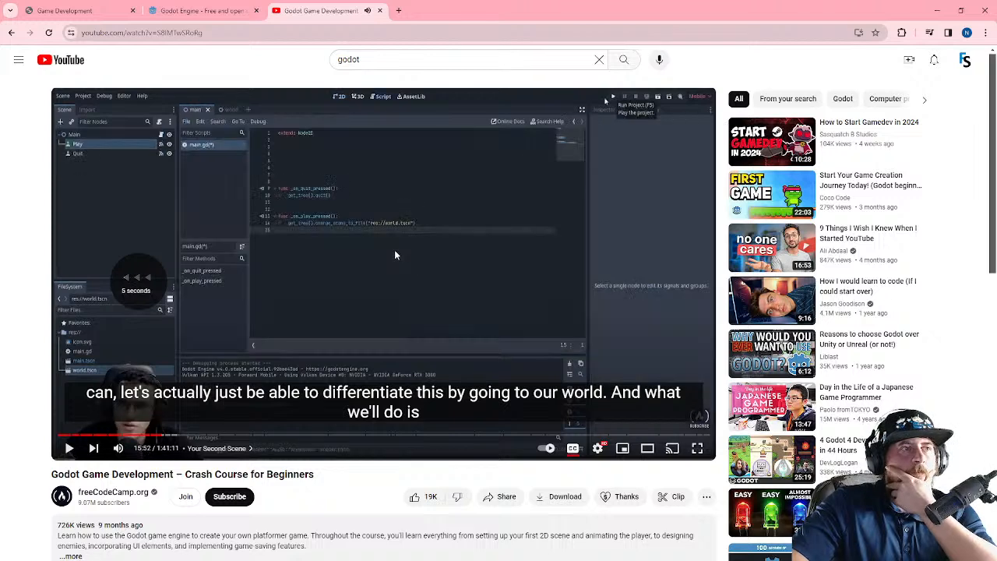
left_click(395, 253)
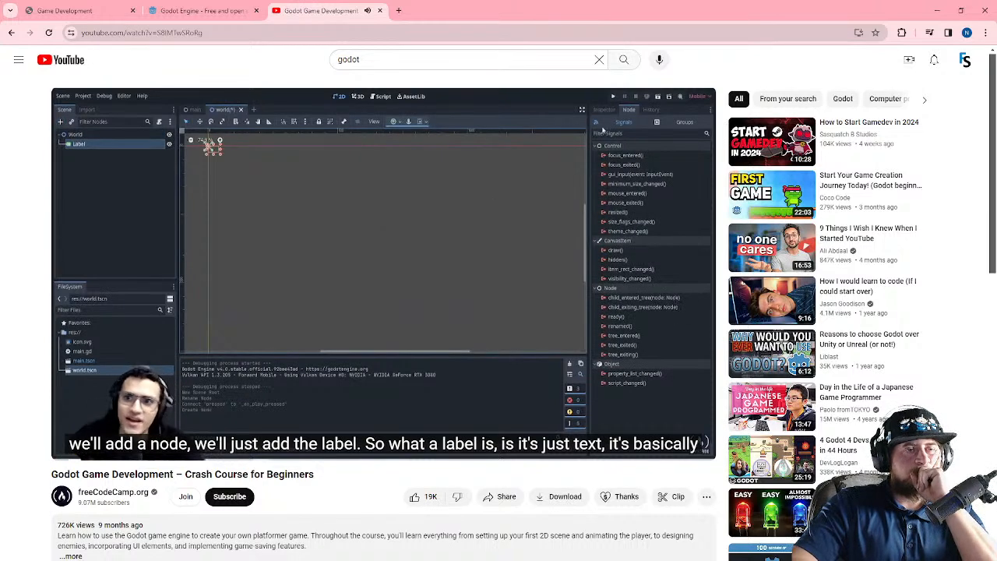
left_click(394, 249)
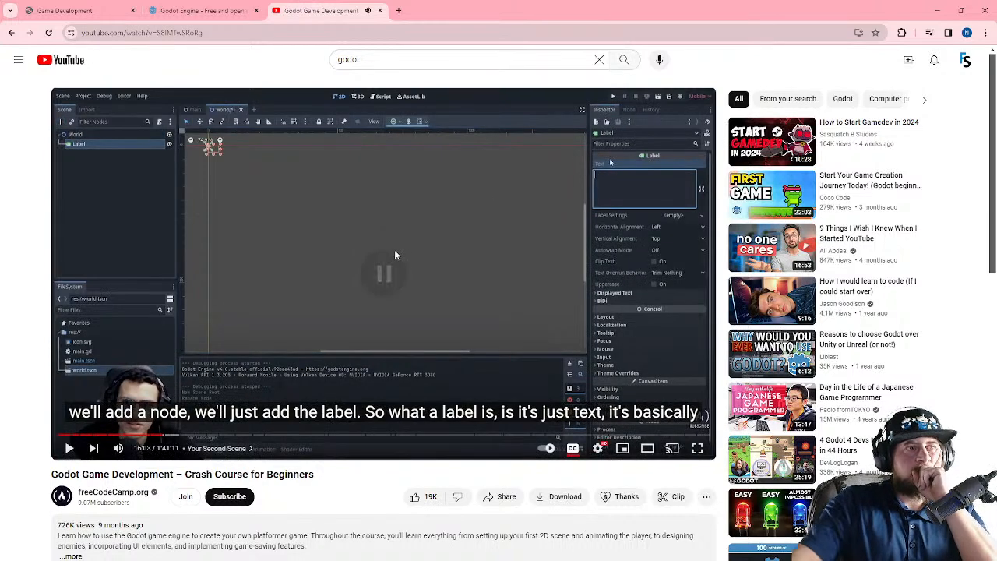
left_click(937, 10)
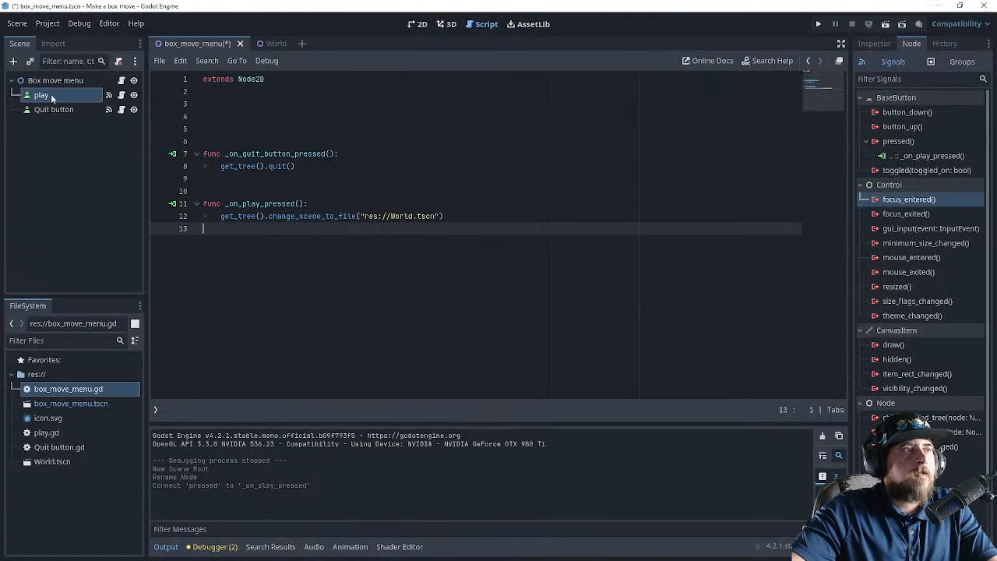
- Open the World scene in the 2D view and start adding a child node to World with an empty node search
left_click(267, 46)
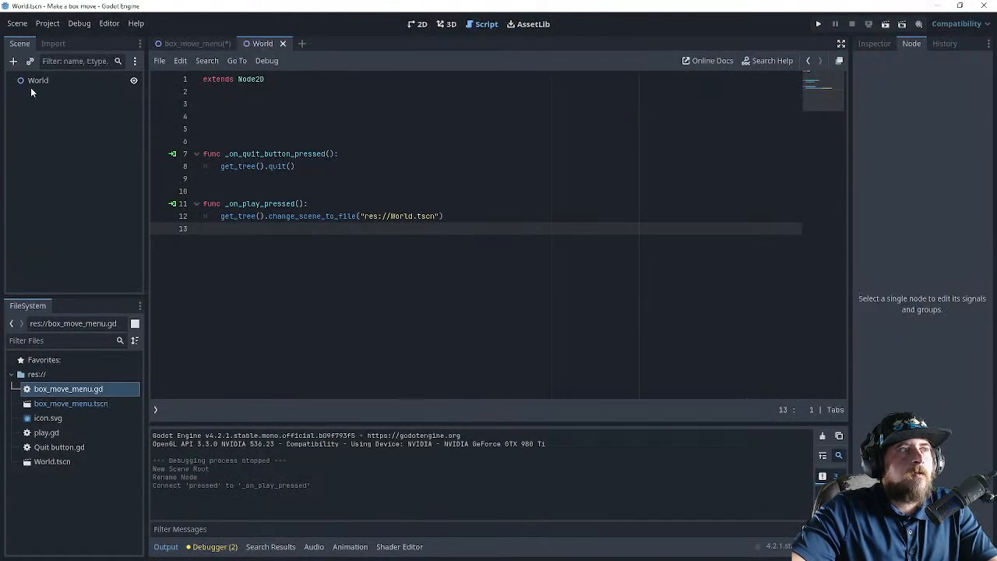
left_click(416, 24)
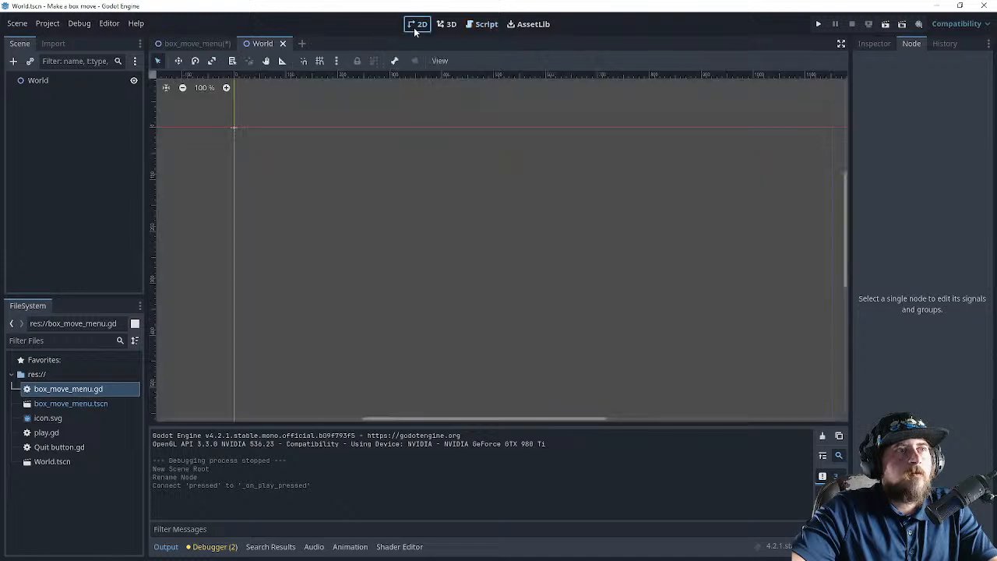
left_click(23, 81)
left_click(13, 61)
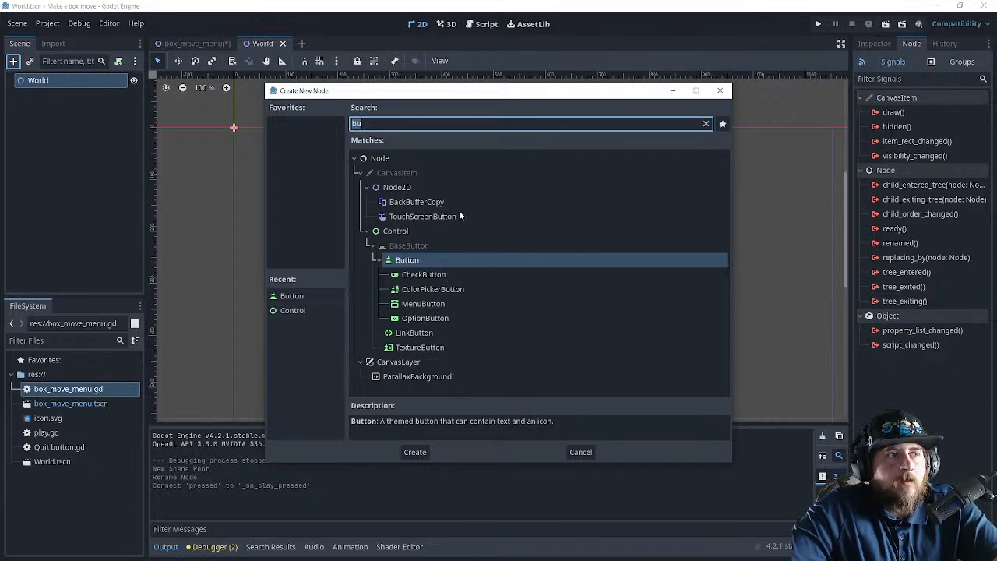
key("BackSpace")
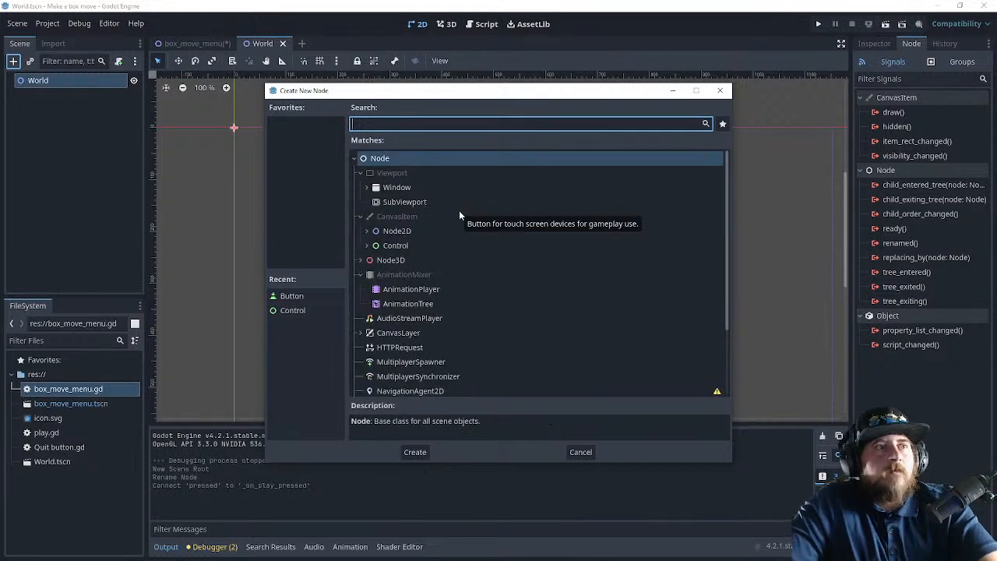
- Examine the descriptions of general node types from AnimationPlayer through CanvasLayer and ParallaxBackground to SkeletonIK3D and WorldEnvironment
scroll(487, 242, "down", 2)
left_click(413, 227)
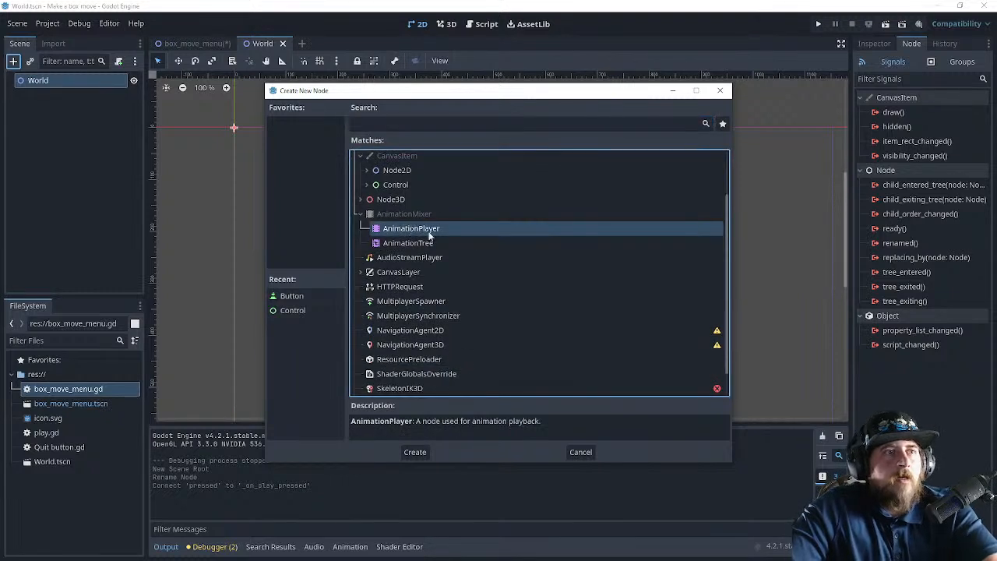
left_click(419, 243)
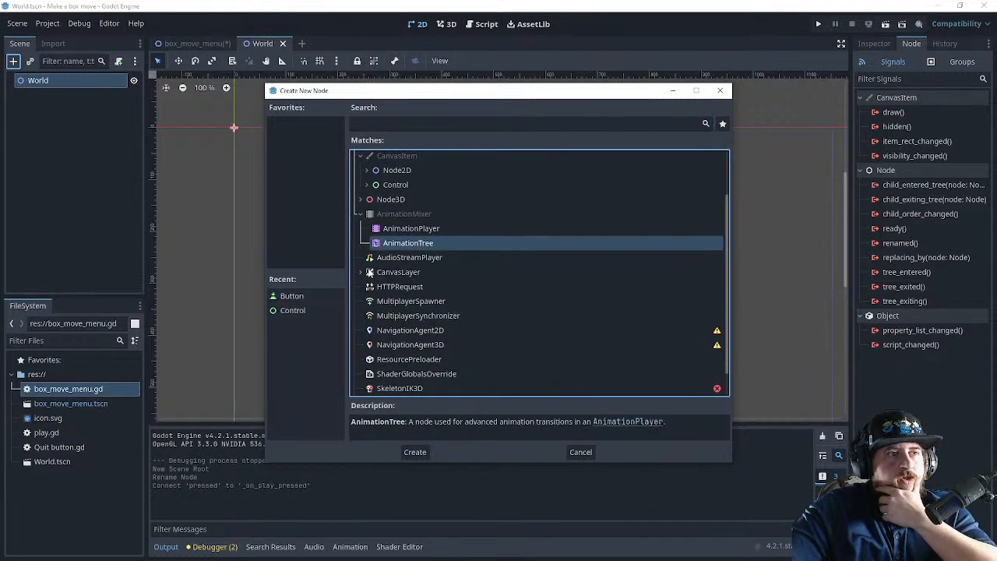
left_click(402, 259)
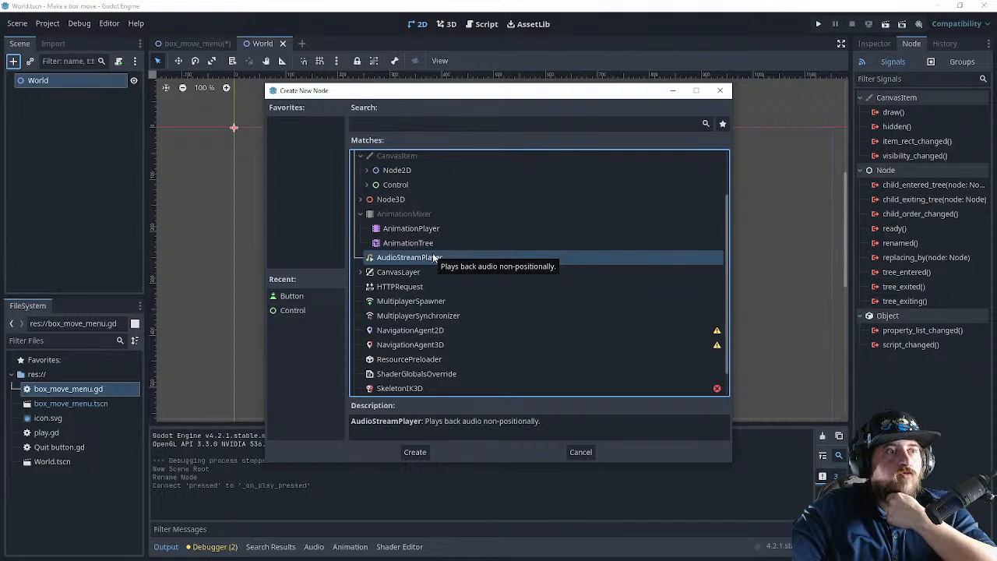
scroll(425, 258, "down", 1)
left_click(363, 244)
left_click(359, 244)
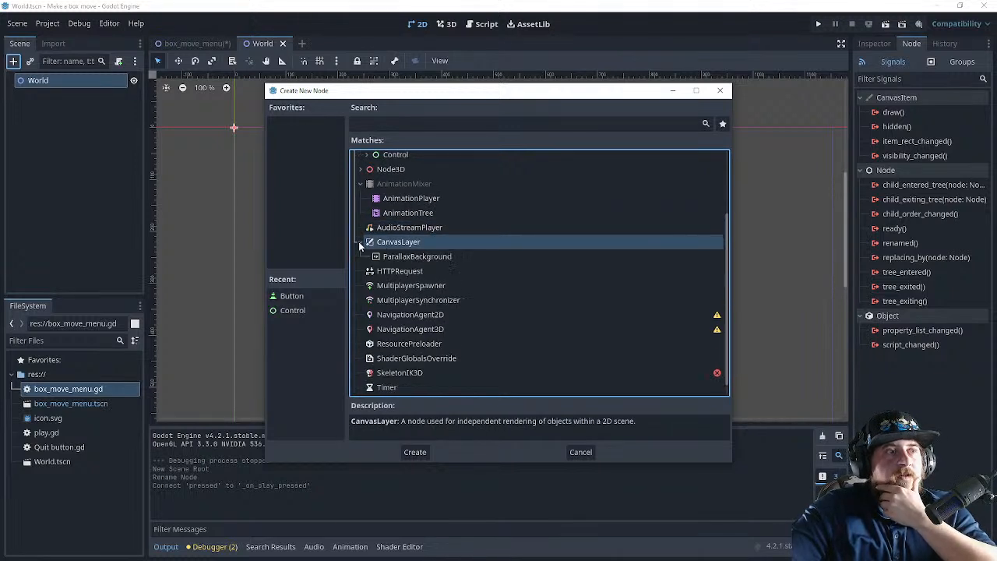
left_click(398, 260)
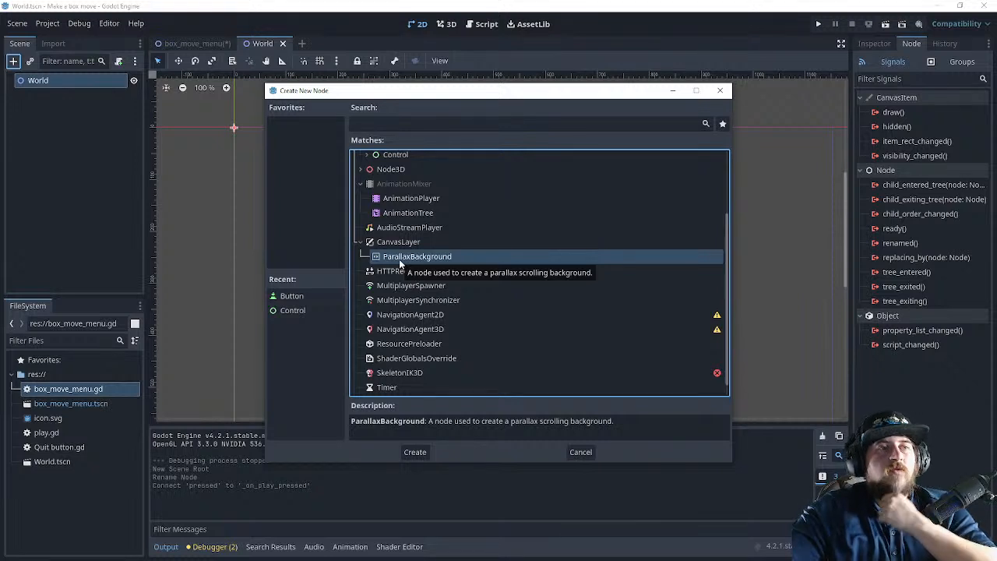
scroll(400, 264, "down", 1)
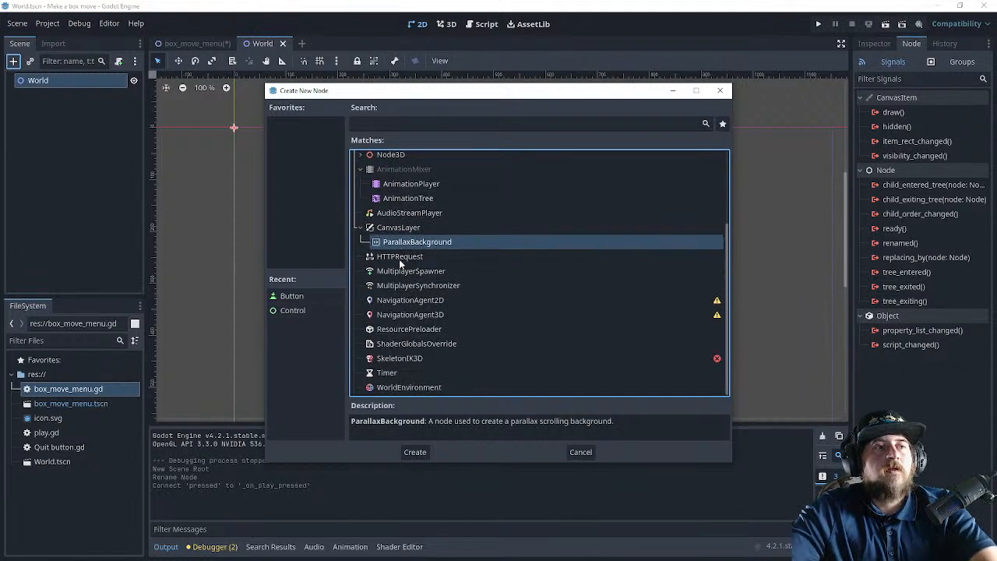
left_click(411, 346)
left_click(398, 360)
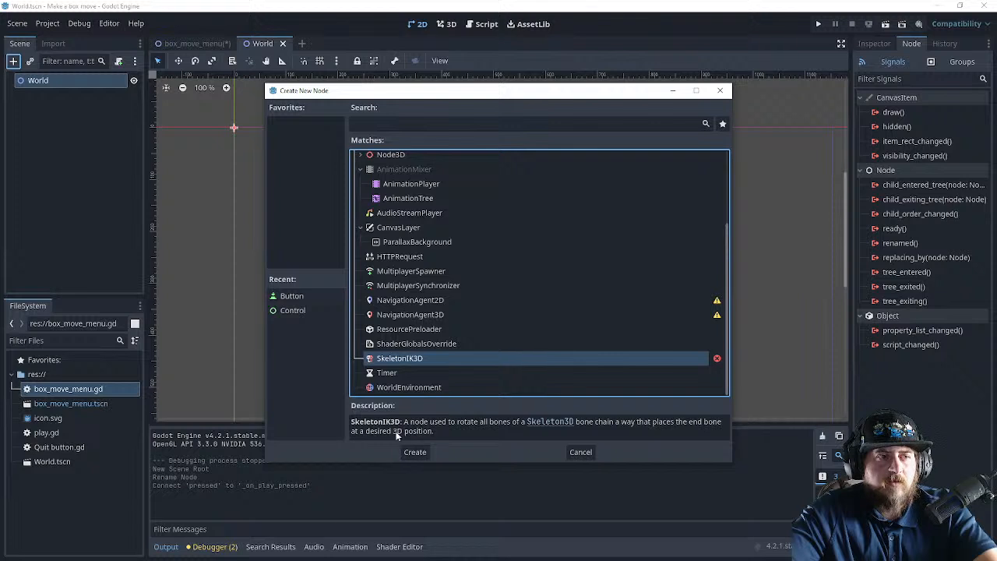
left_click(396, 387)
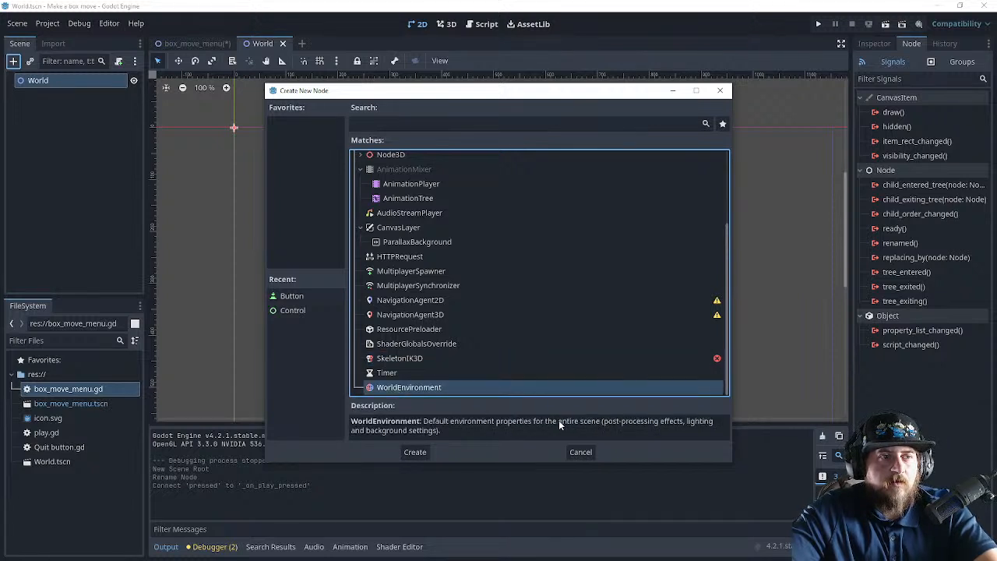
- Examine the child types of Node3D and Node2D, reading the descriptions of AnimatedSprite2D through BackBufferCopy
scroll(483, 347, "up", 3)
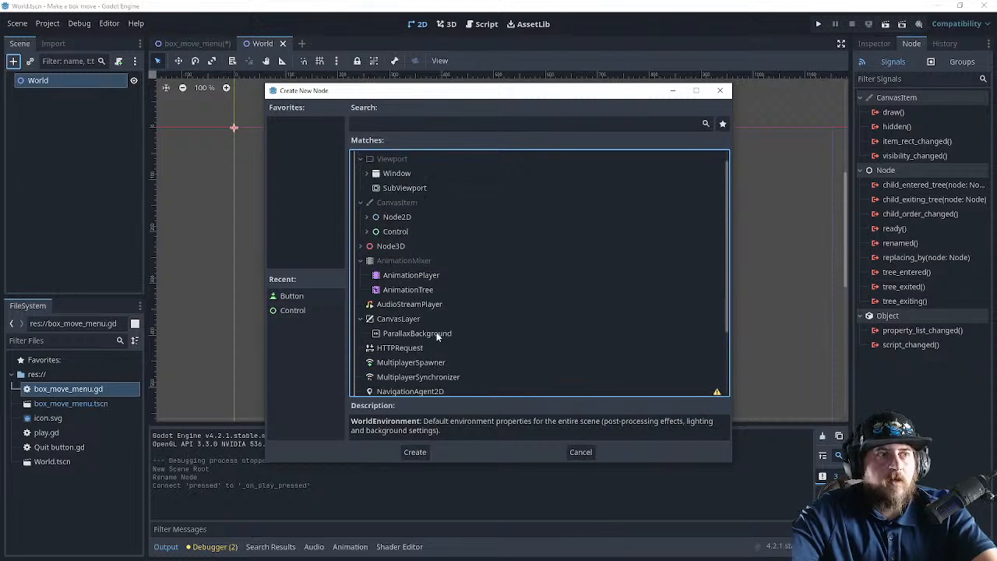
left_click(362, 246)
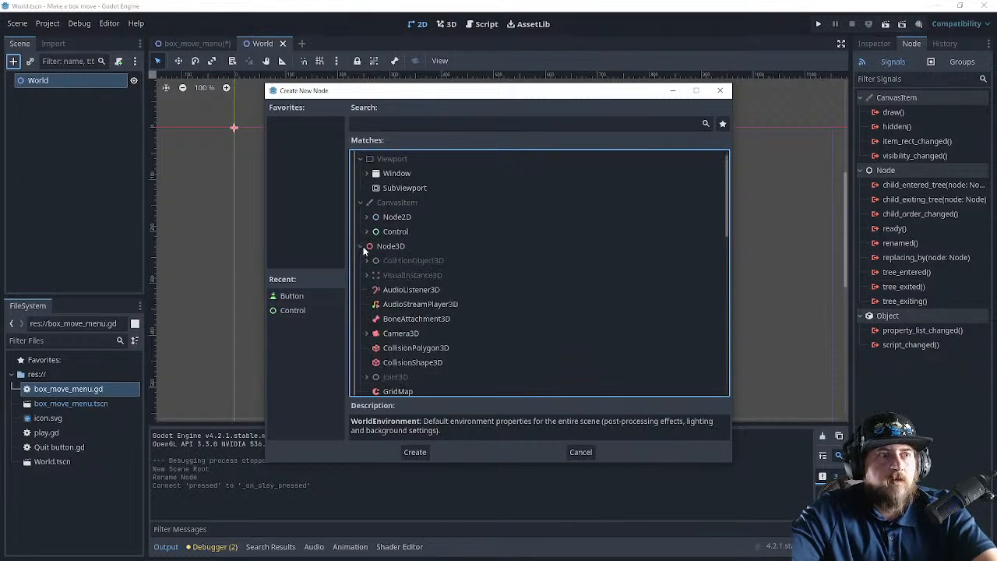
left_click(362, 246)
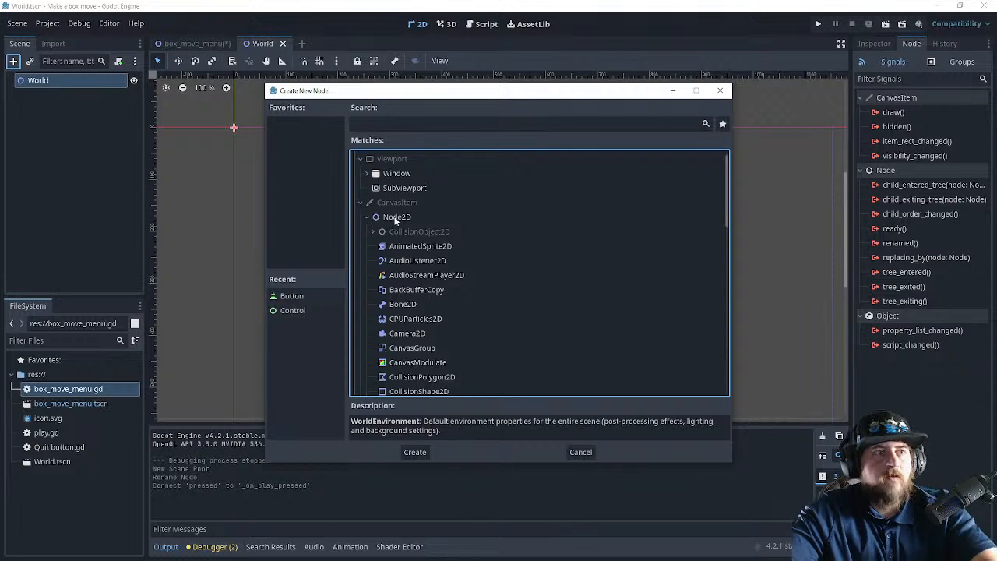
scroll(413, 222, "down", 1)
left_click(432, 216)
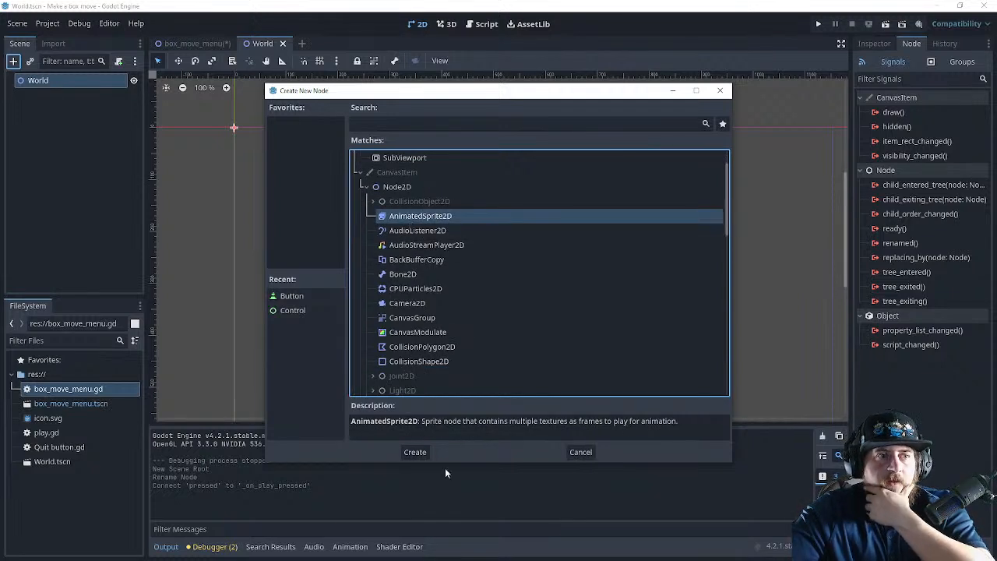
left_click(411, 233)
left_click(413, 246)
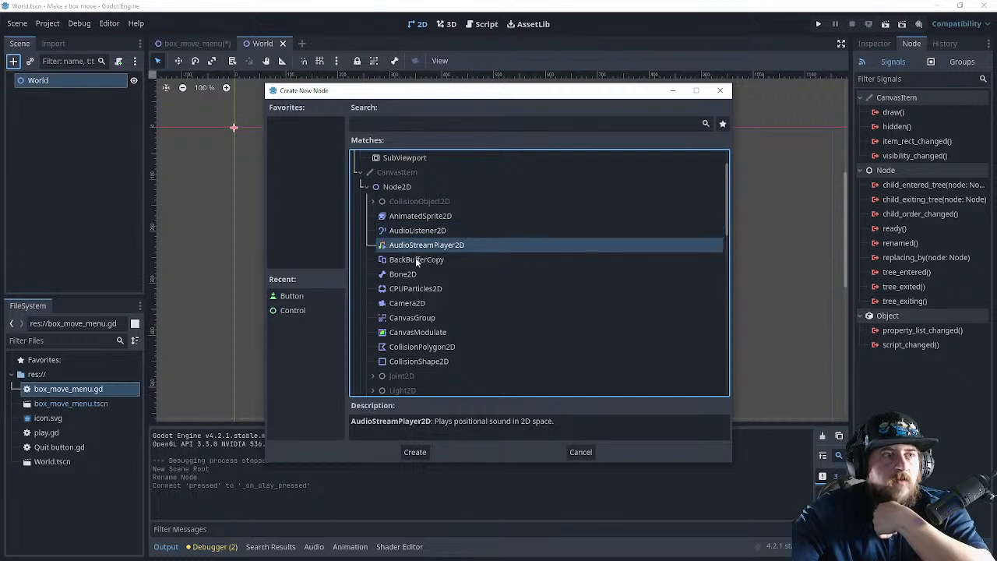
left_click(416, 264)
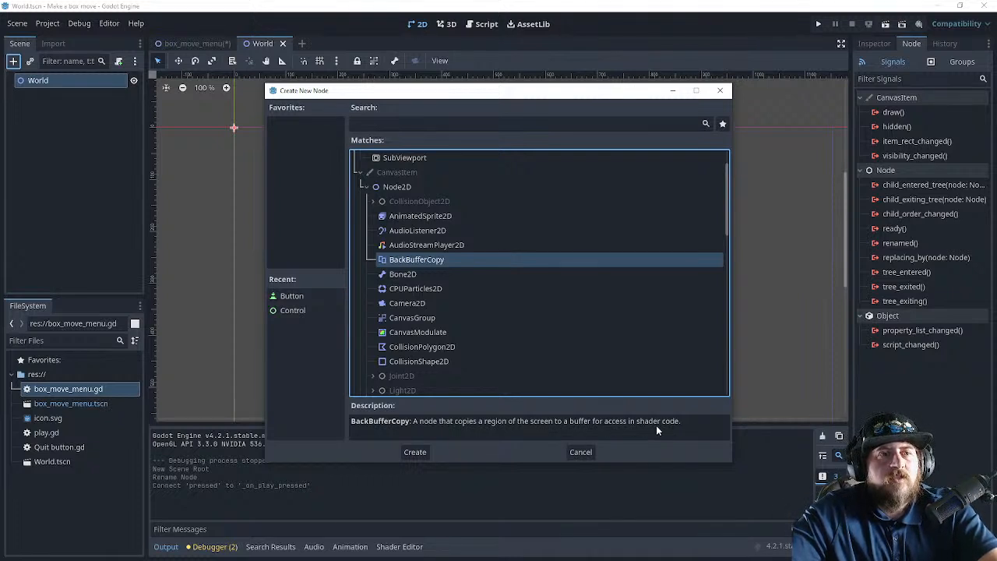
- Read the descriptions of Node2D types from CPUParticles2D and Camera2D to CollisionShape2D, and look through the Joint2D types
left_click(399, 287)
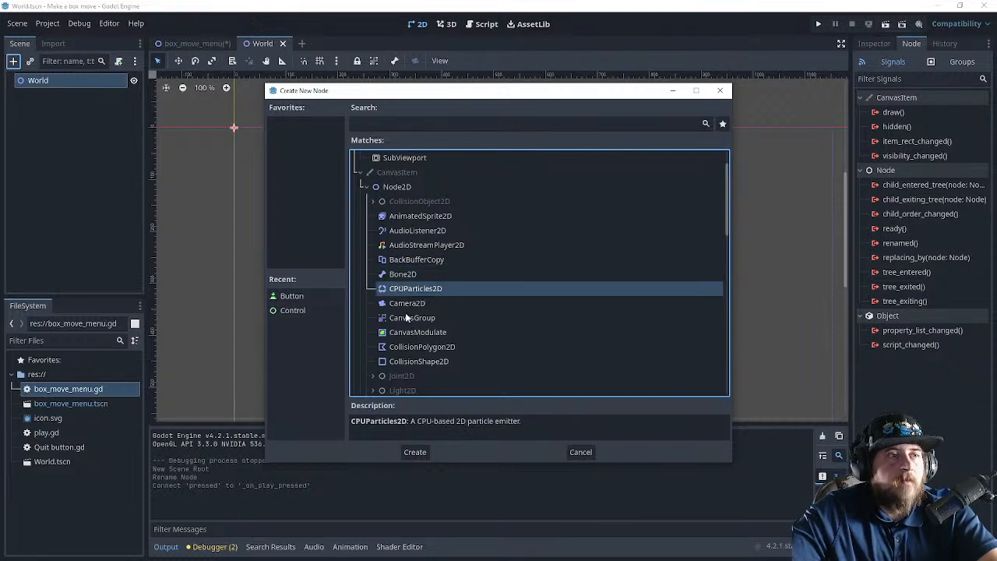
left_click(413, 304)
left_click(400, 361)
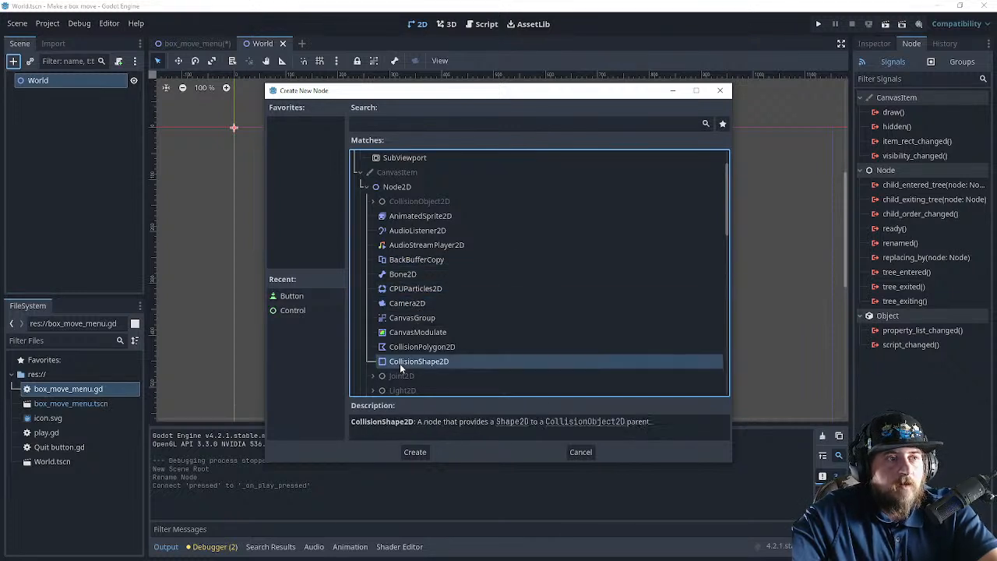
left_click(406, 346)
left_click(407, 332)
left_click(407, 317)
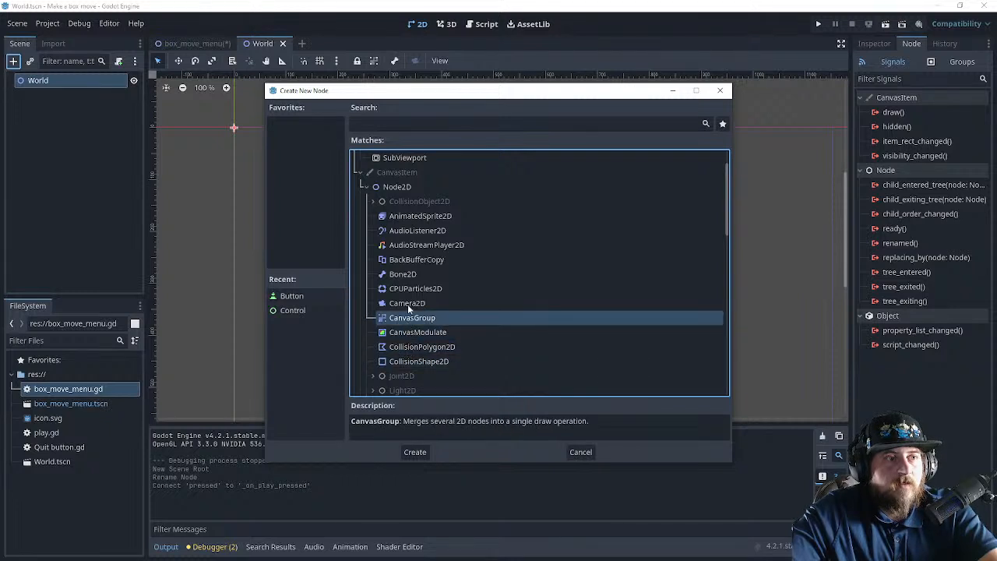
scroll(410, 299, "down", 1)
left_click(373, 345)
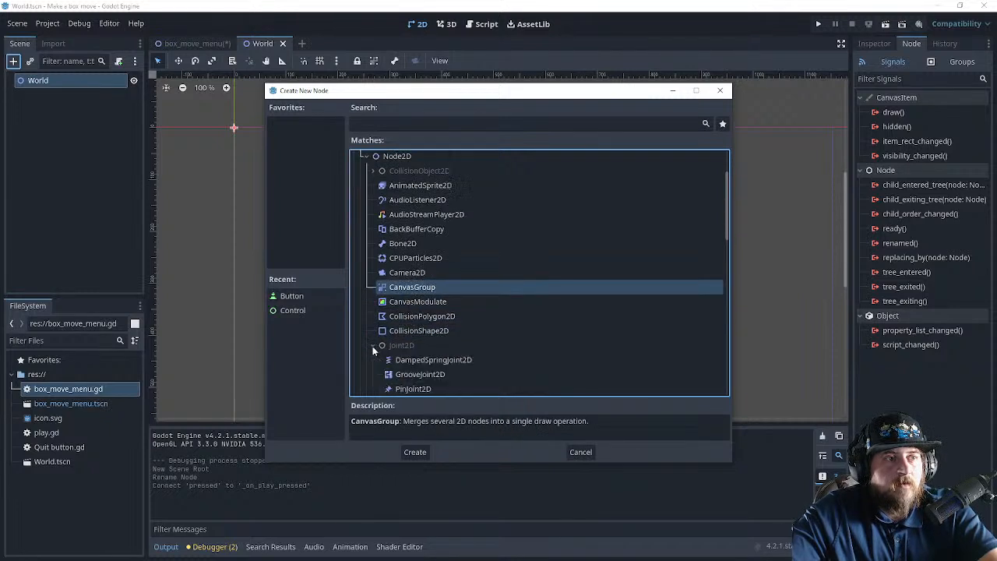
scroll(413, 325, "down", 3)
scroll(416, 321, "up", 5)
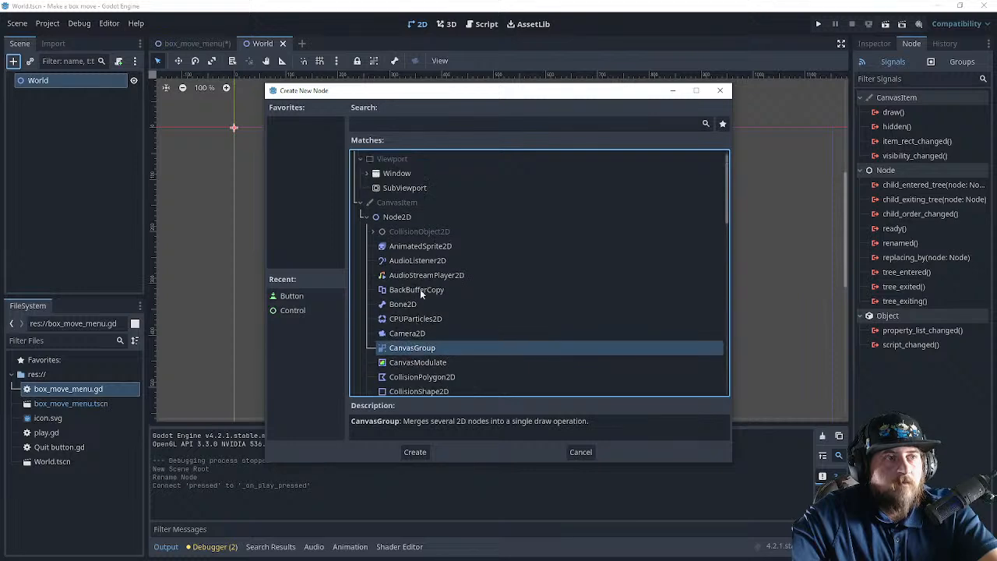
- Add an AnimatedSprite2D child node to World and read its node configuration warning
left_click(437, 253)
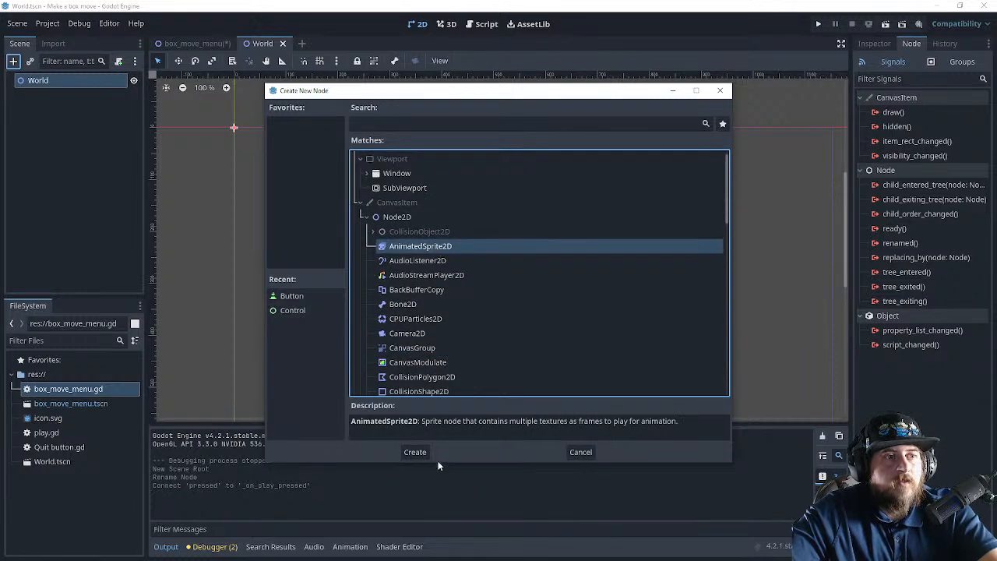
left_click(417, 452)
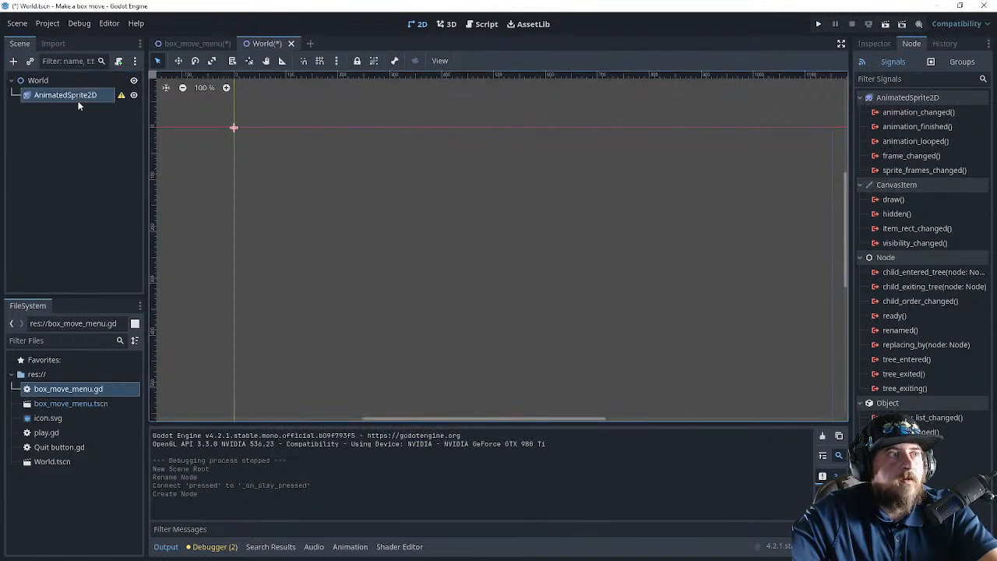
left_click(121, 95)
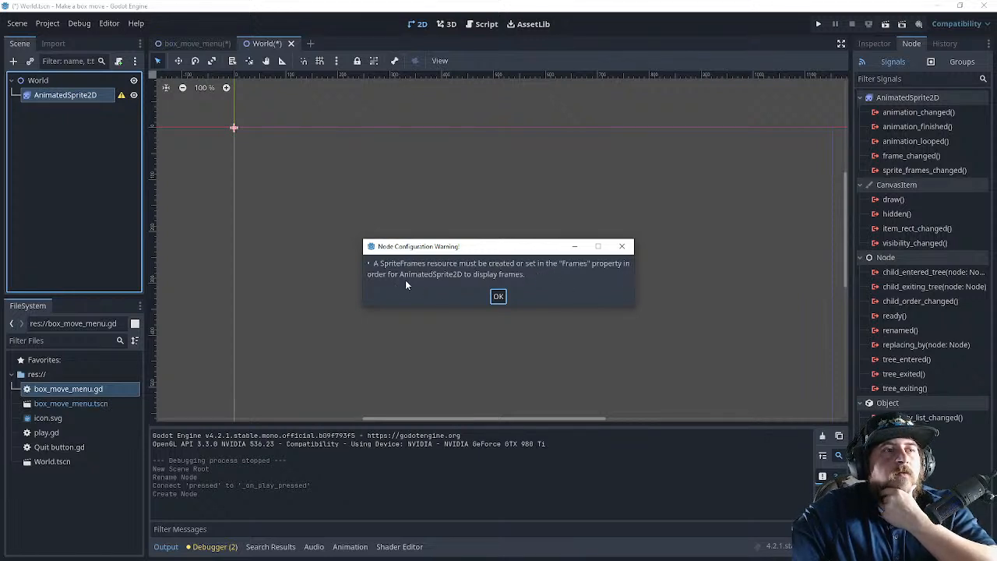
left_click(498, 296)
- Delete the AnimatedSprite2D node from the World scene
left_click(90, 100)
key("Delete")
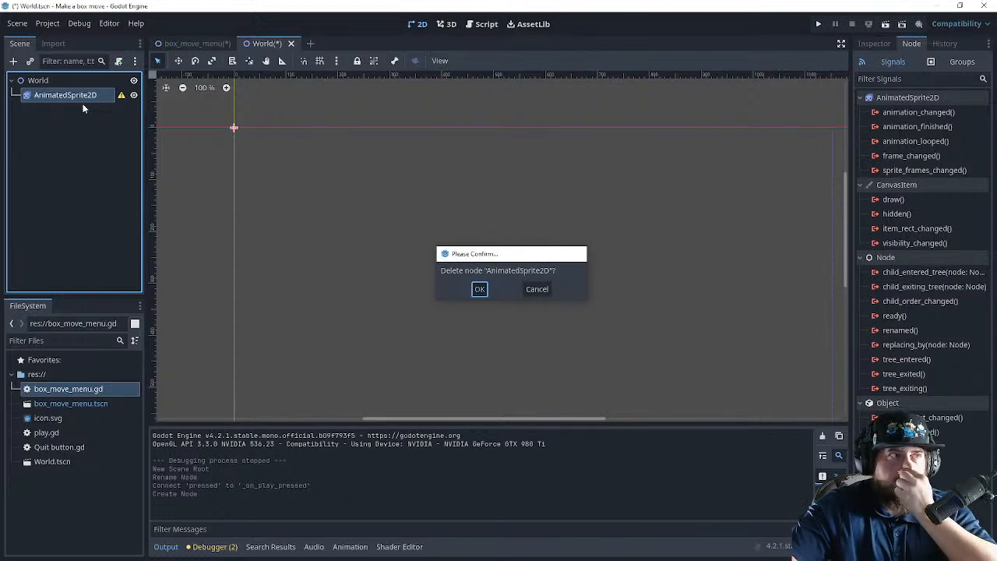
key("Return")
- Add a CanvasModulate node from the Node2D types as a child of World
left_click(12, 61)
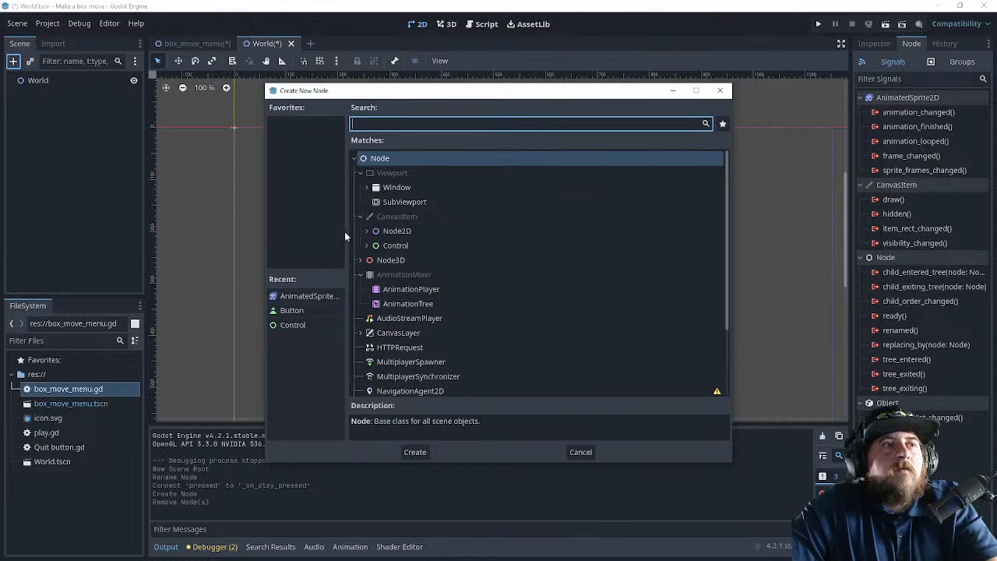
left_click(367, 231)
scroll(492, 251, "down", 5)
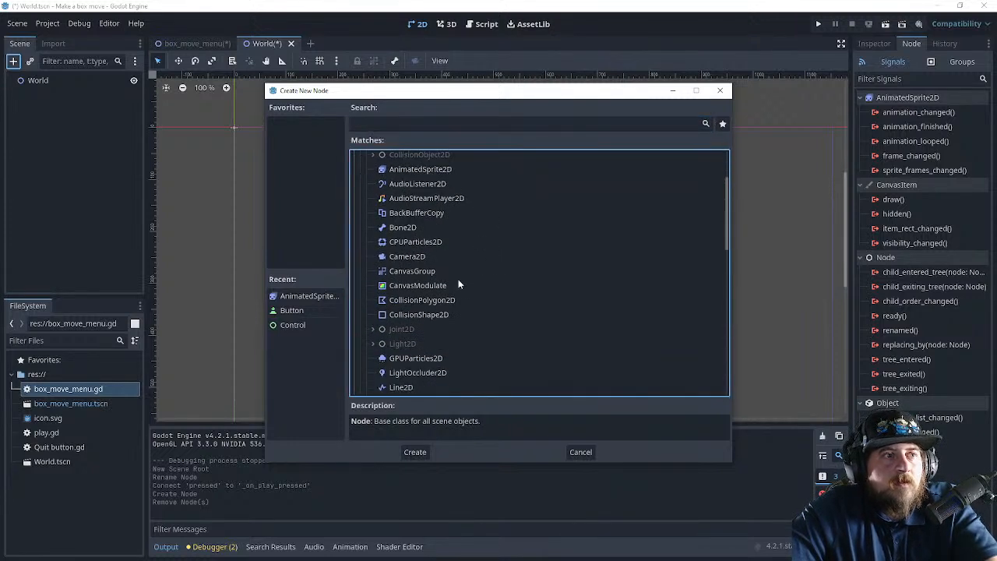
left_click(433, 288)
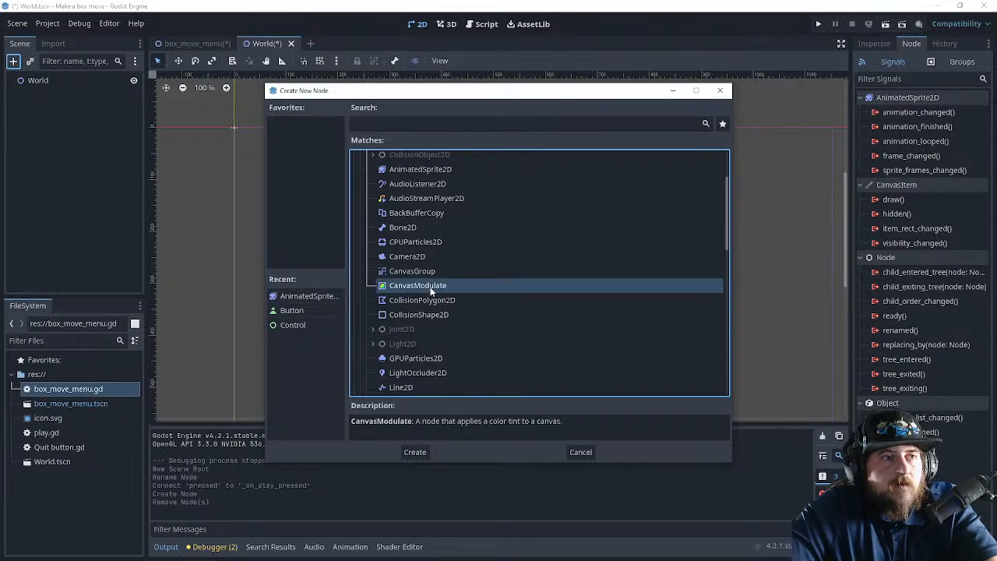
double_click(431, 287)
left_click(57, 97)
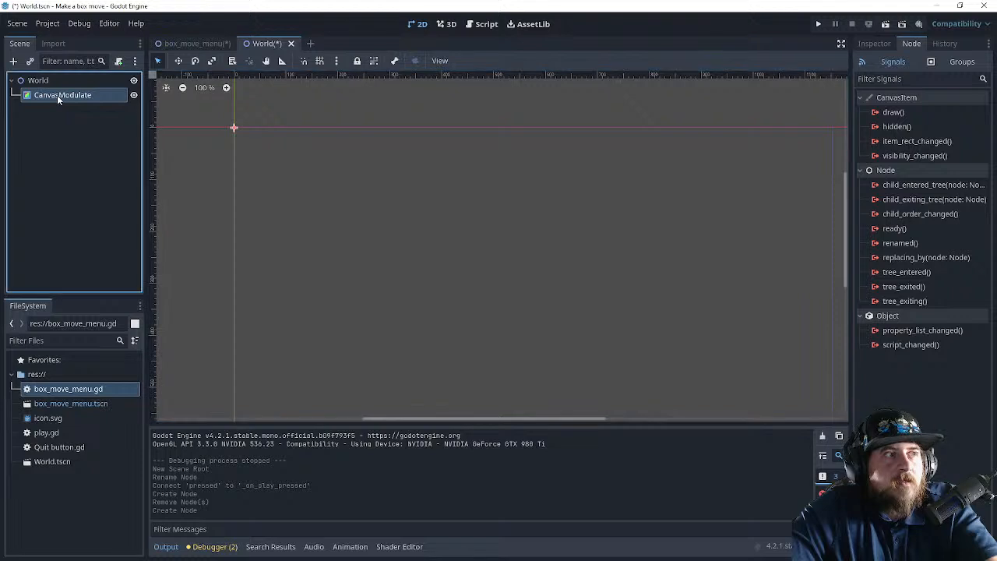
right_click(57, 97)
left_click(42, 139)
right_click(67, 97)
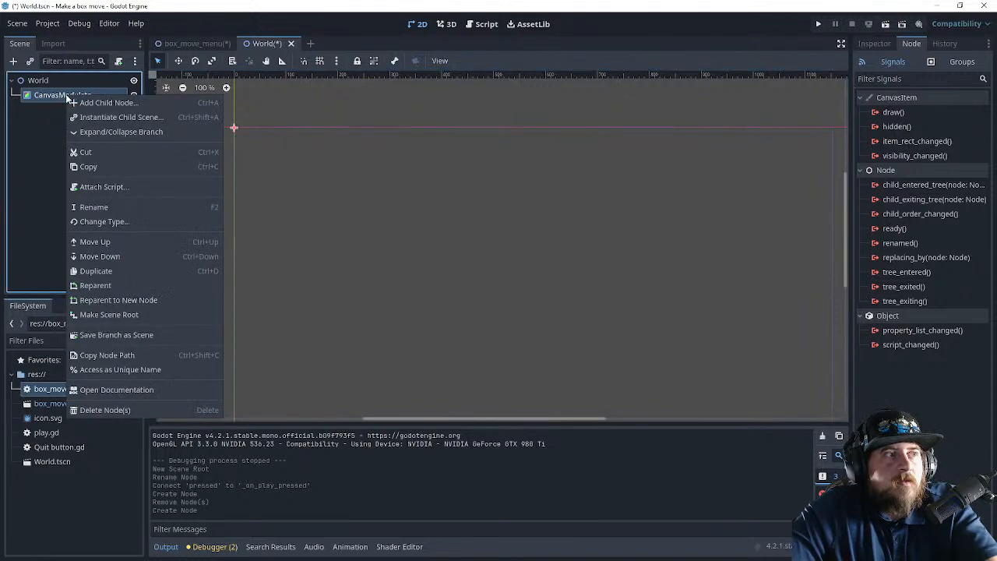
left_click(97, 187)
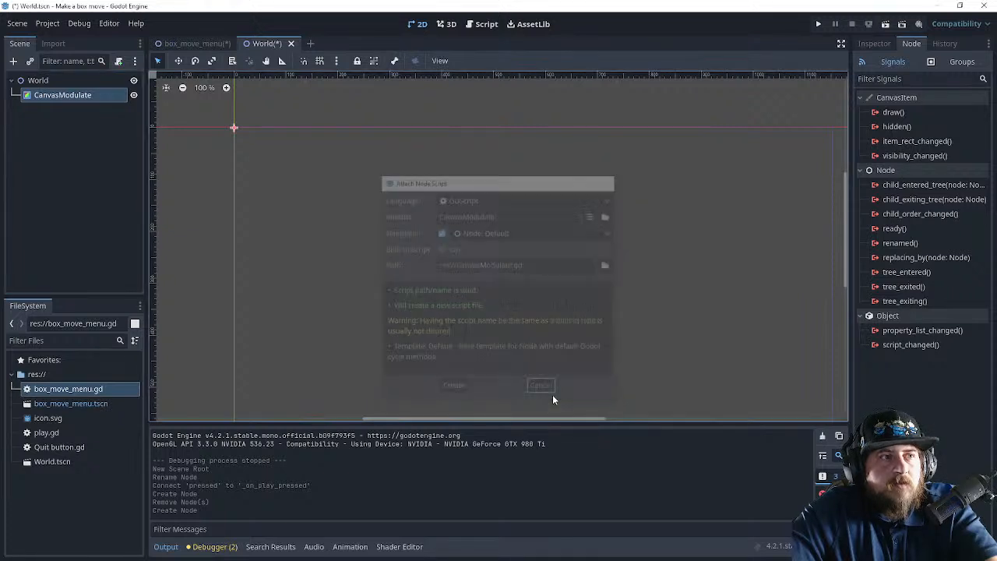
left_click(545, 389)
- Examine the signals available for the CanvasModulate node, including the description of child_entered_tree
left_click(245, 140)
left_click(58, 94)
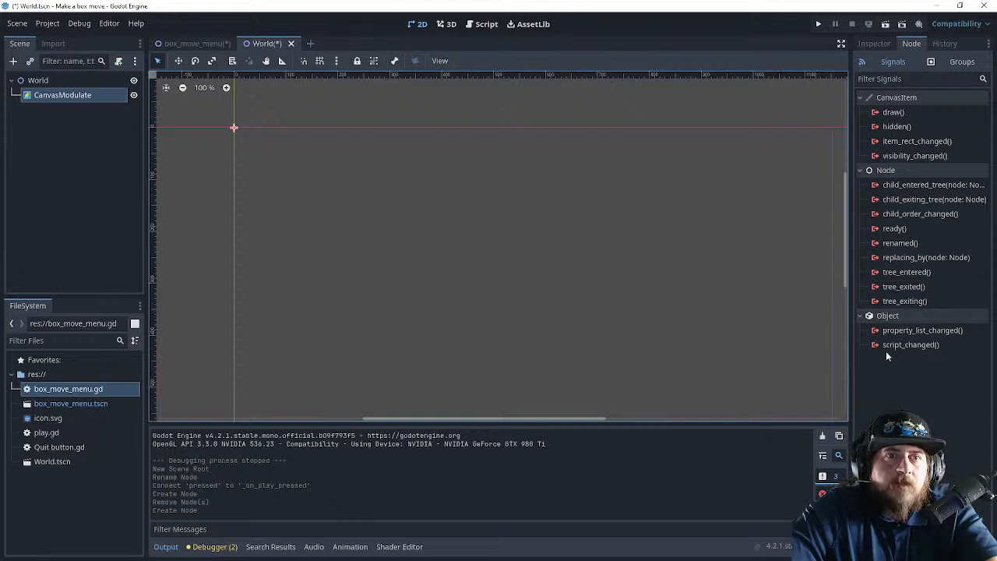
mouse_move(907, 114)
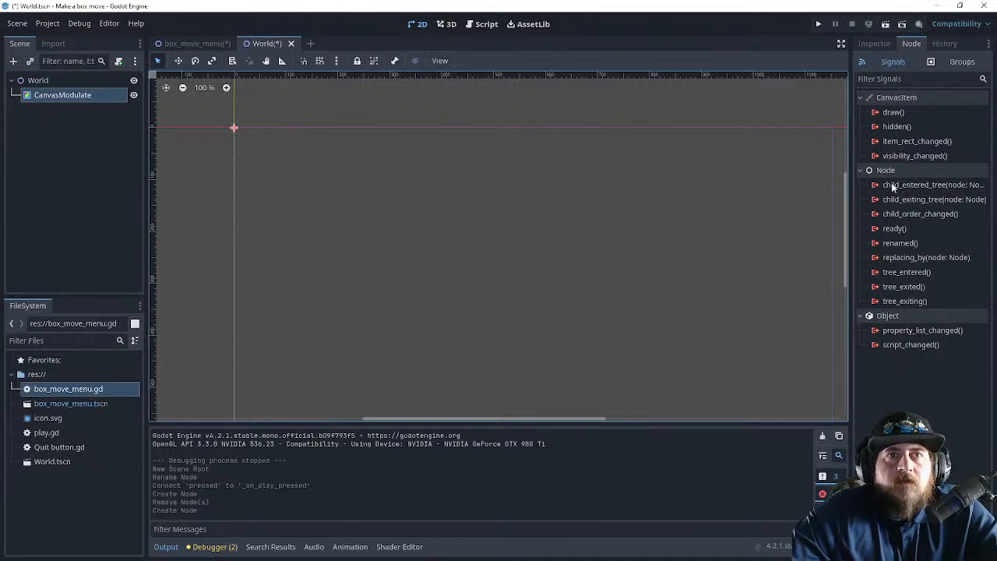
mouse_move(894, 186)
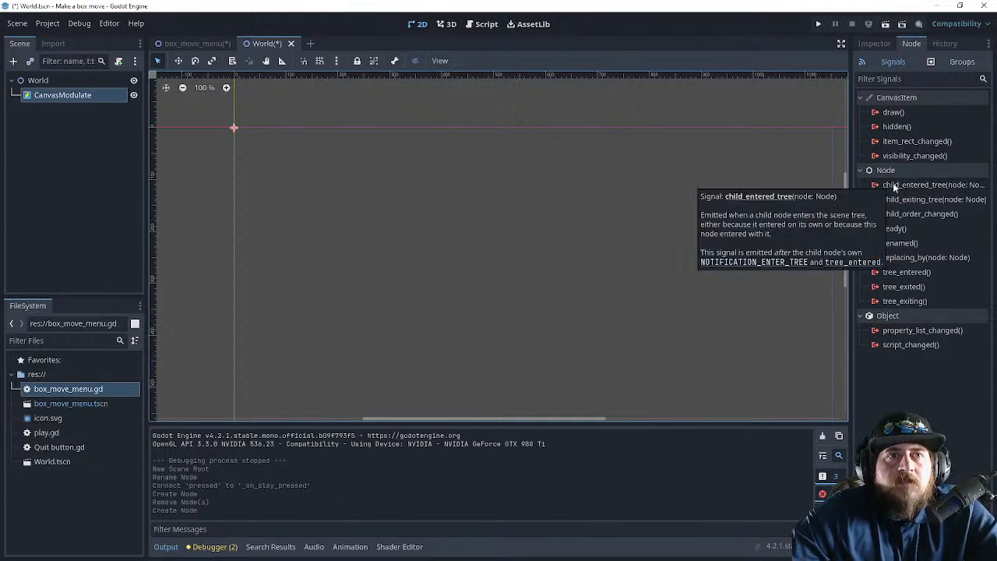
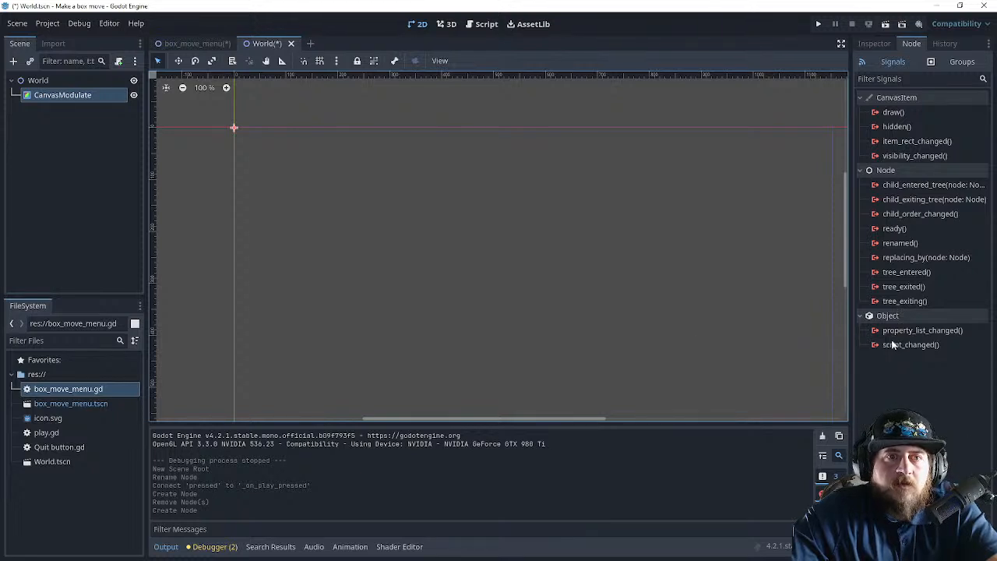
- Delete the CanvasModulate node from the World scene
left_click(77, 99)
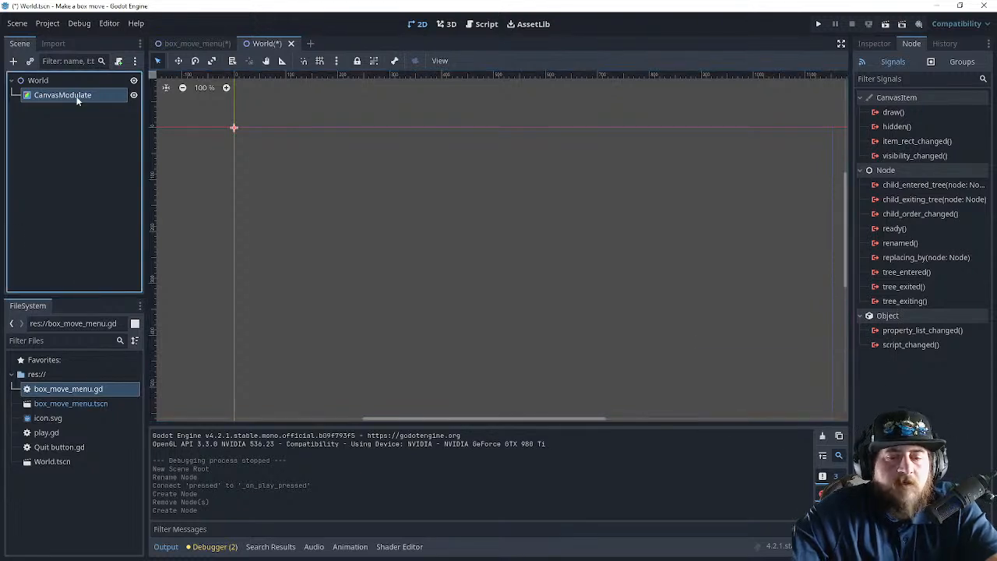
key("Delete")
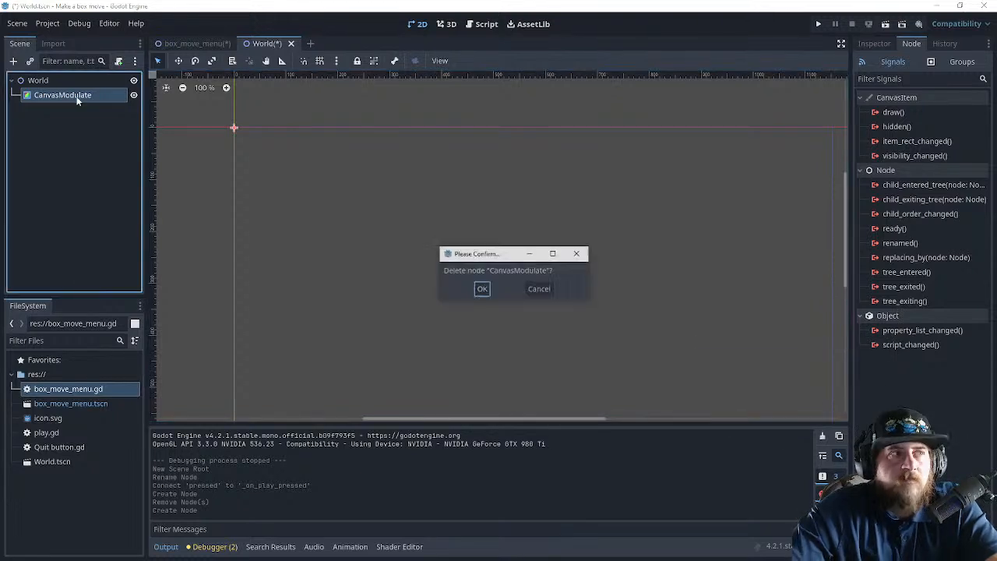
left_click(484, 293)
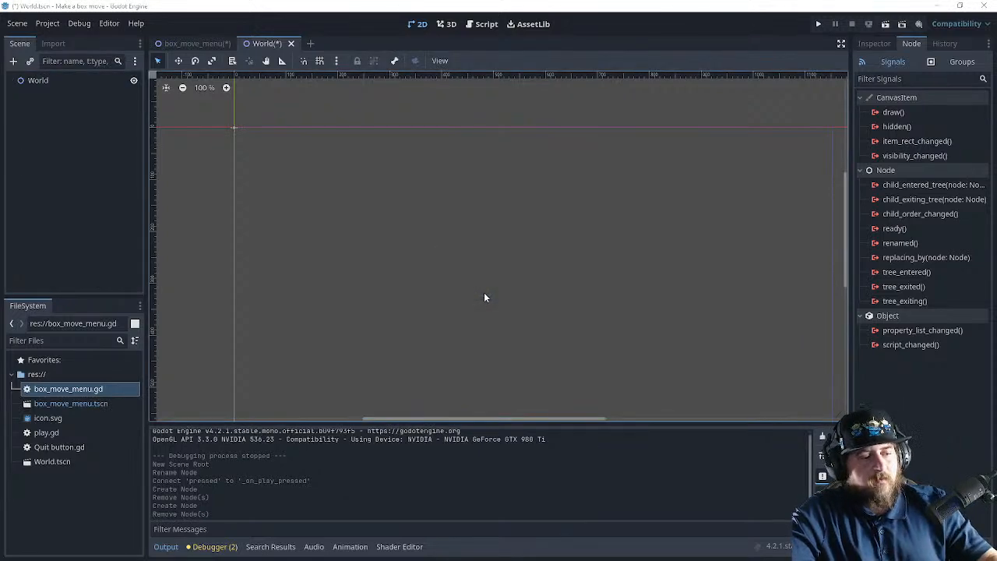
- Switch to the YouTube crash course, play the part explaining the label's text, pause it and return to Godot
key("alt+Tab")
left_click(344, 252)
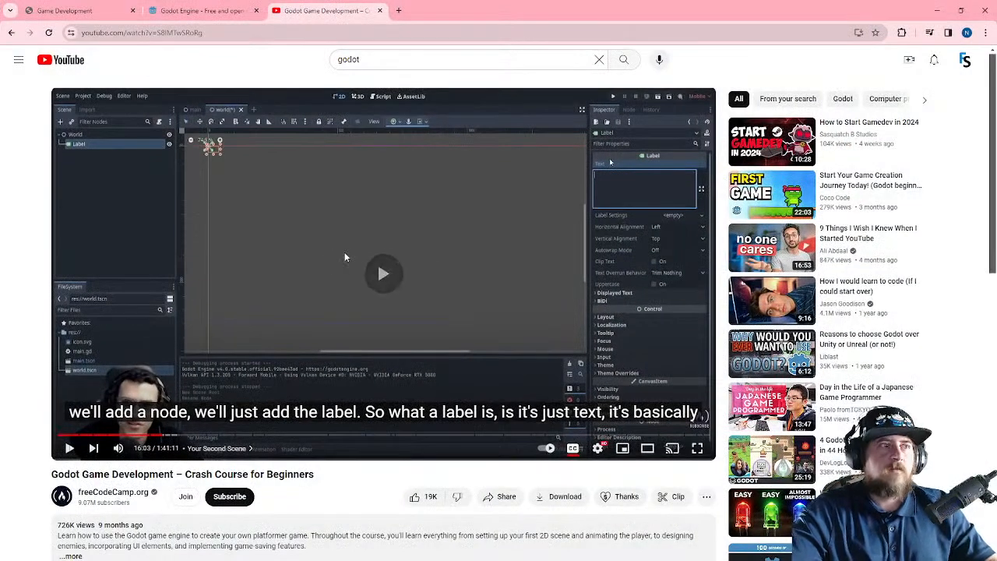
left_click(345, 257)
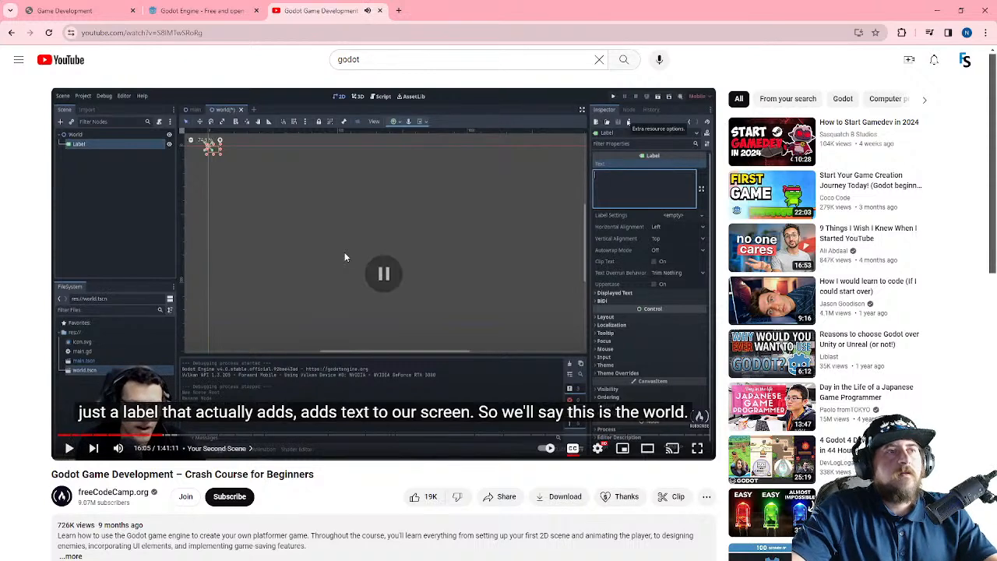
key("alt+Tab")
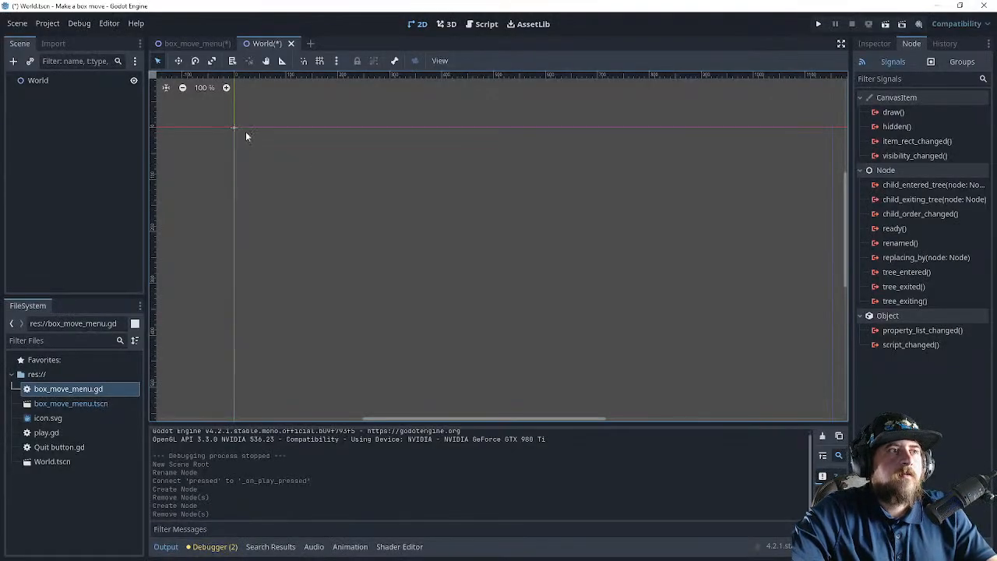
- Move the World node to (-1, -5) and add a Label child node to it, found by searching for "lab"
mouse_move(235, 134)
left_mouse_down()
mouse_move(249, 143)
mouse_move(234, 127)
left_mouse_up()
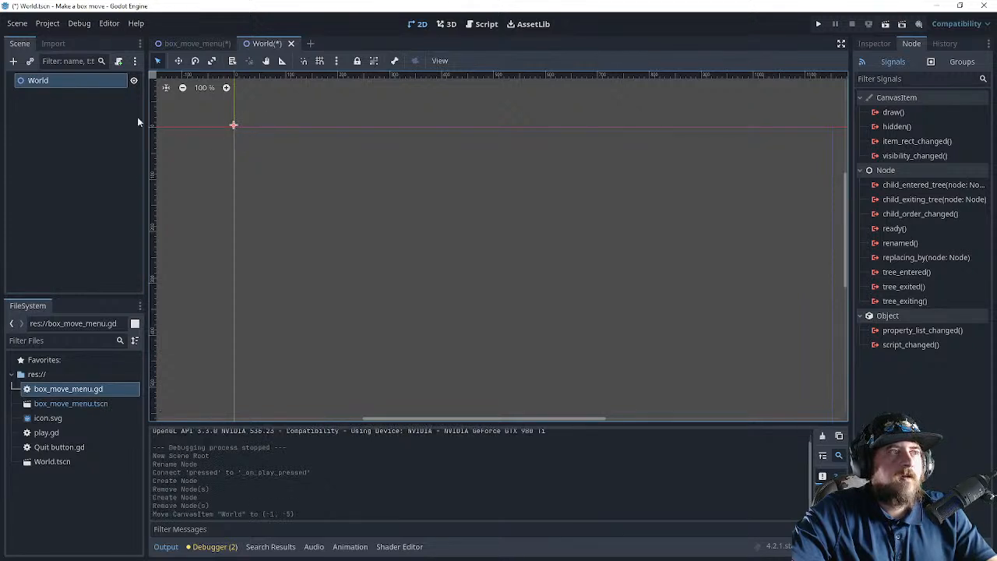
left_click(14, 61)
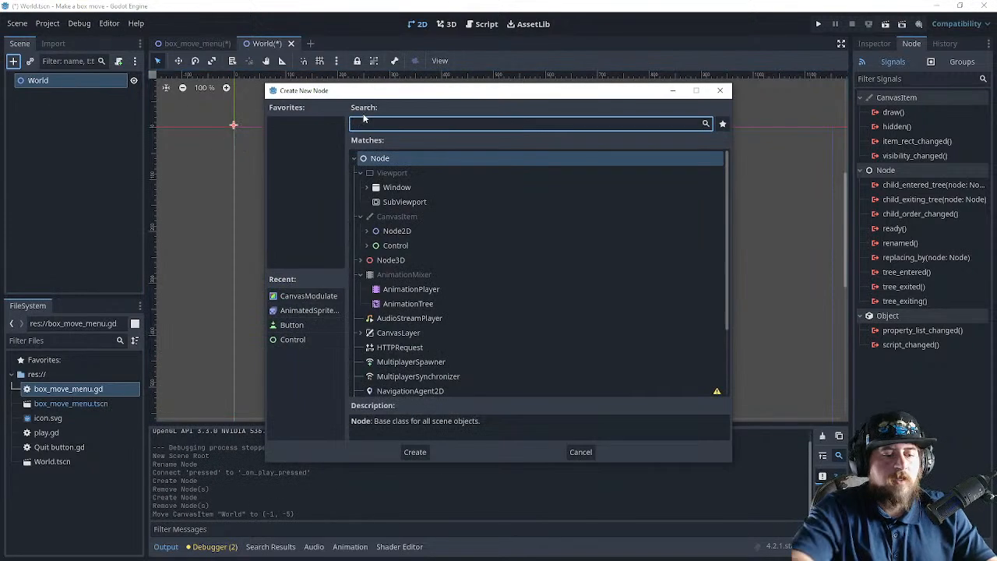
type("lab")
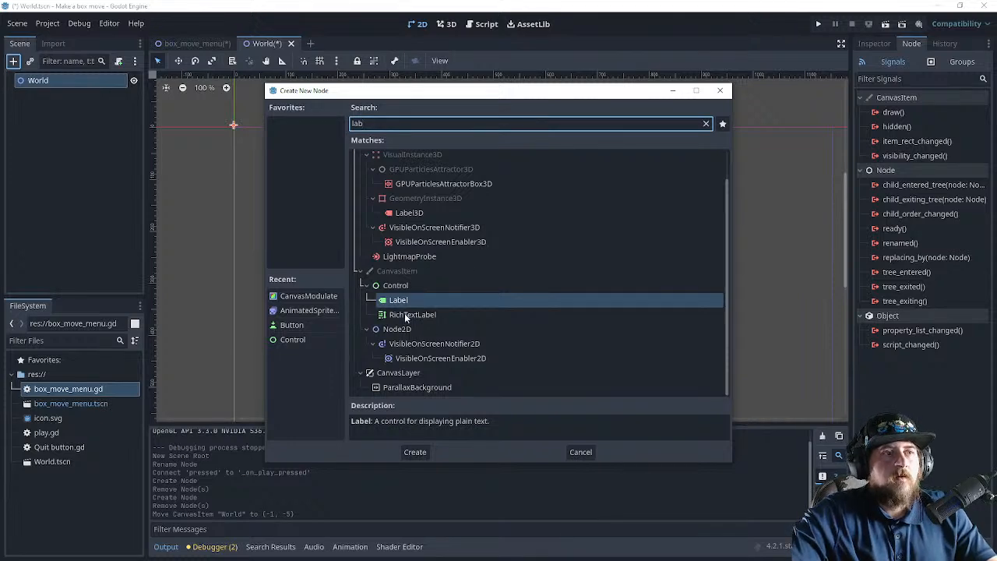
left_click(415, 452)
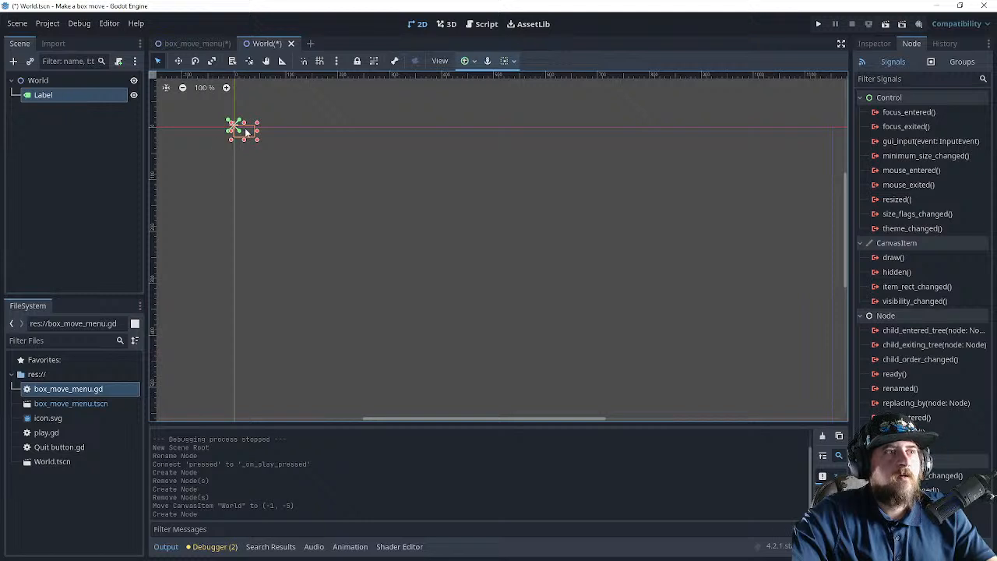
- Set the Label node's text to "This is a lable for this game, that you make a box move" and deselect the node
left_click(874, 45)
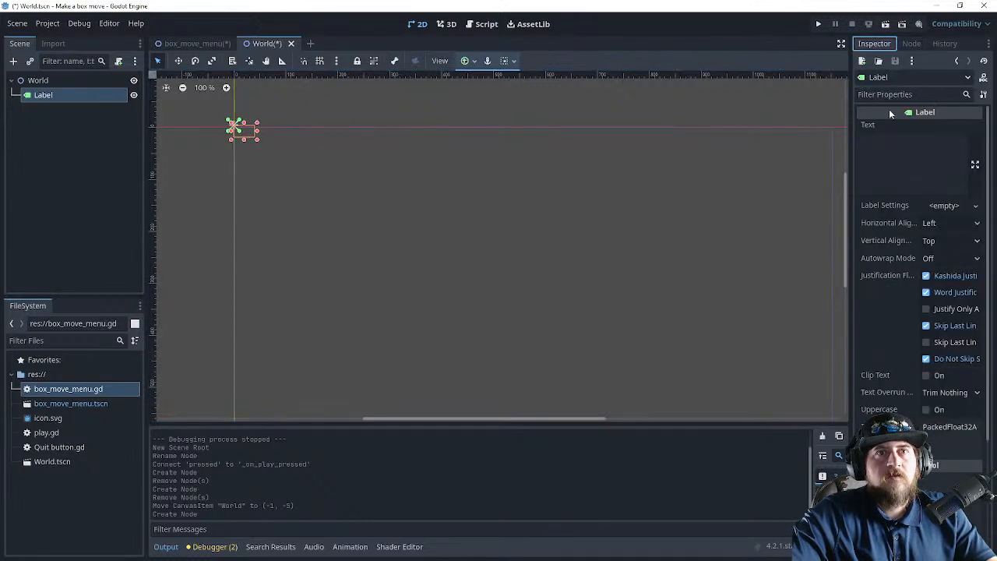
left_click(896, 142)
type("This ")
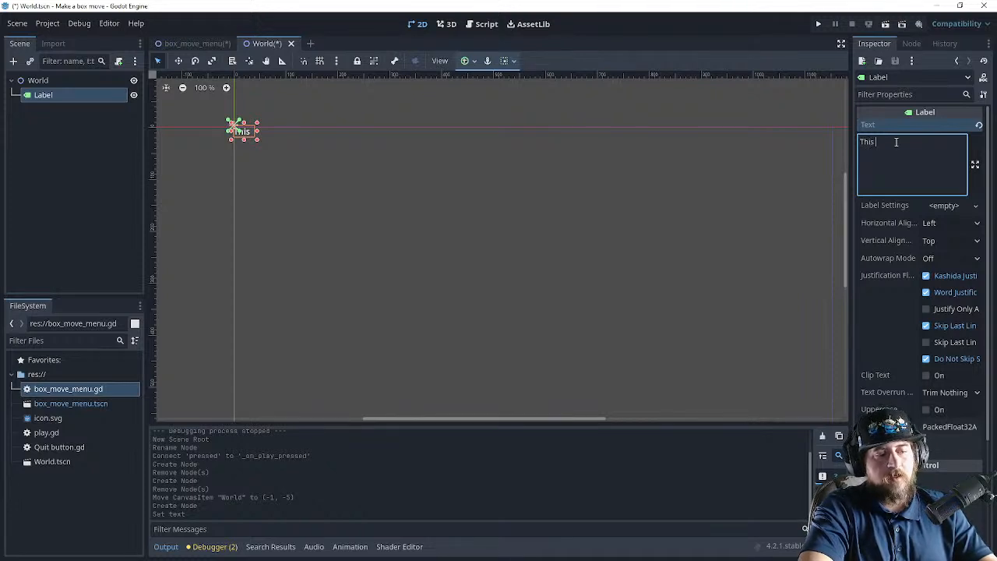
type("is")
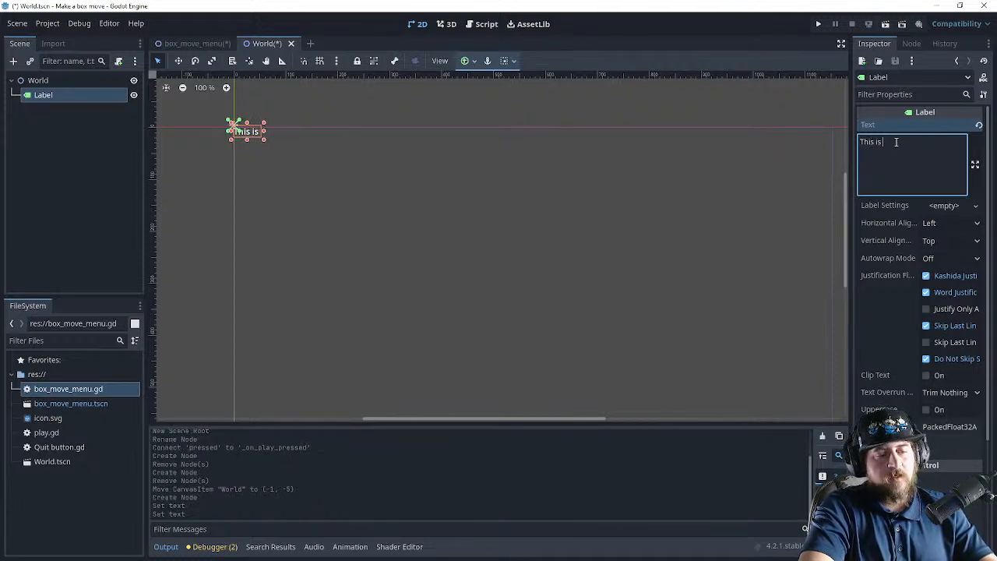
type(" a ")
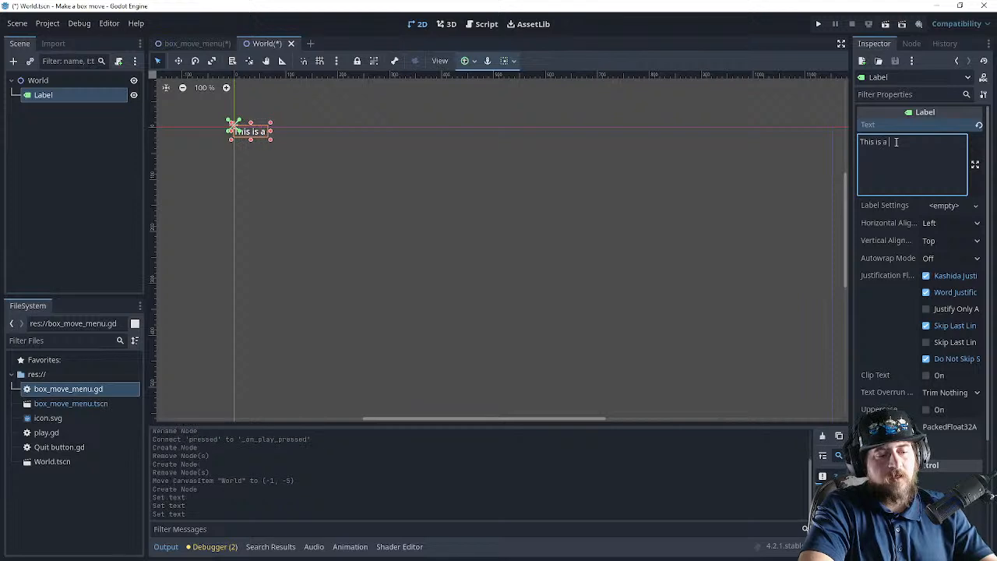
type("lable")
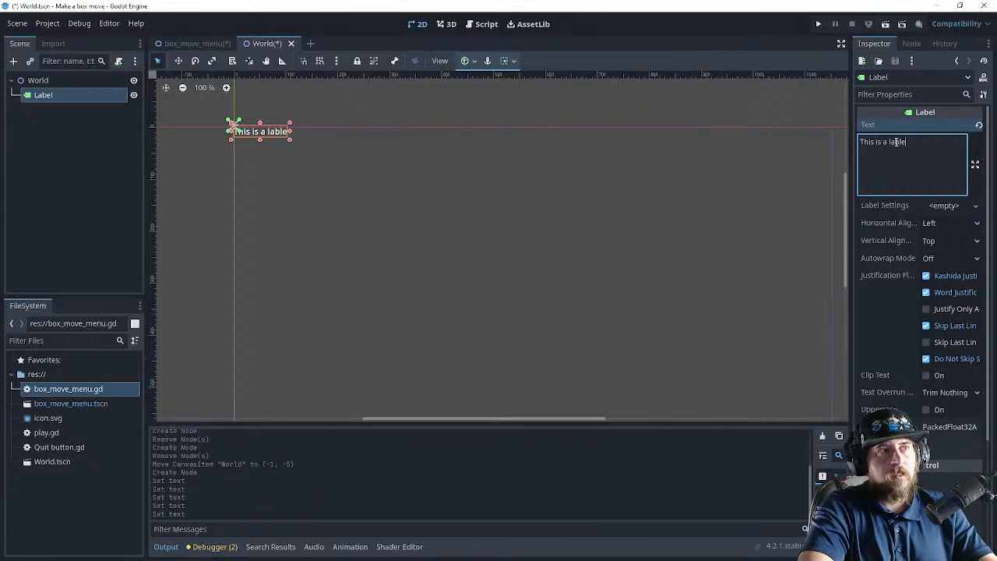
type(" for th")
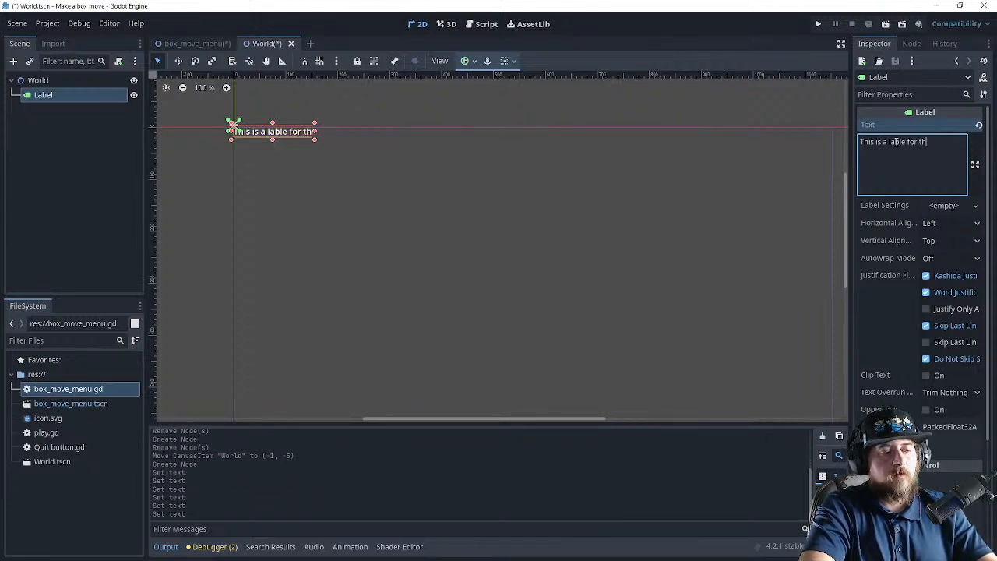
type("is game")
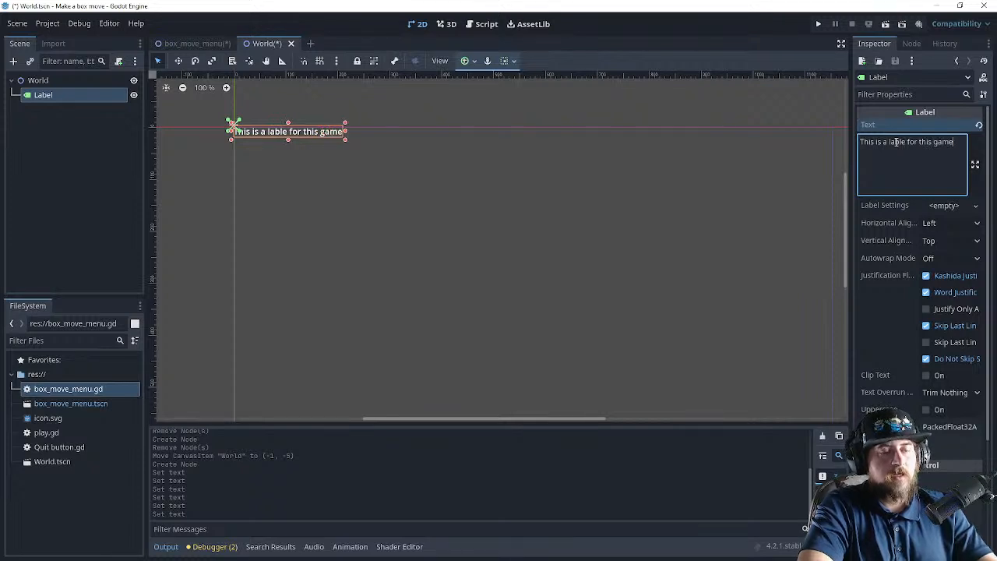
type(". that you")
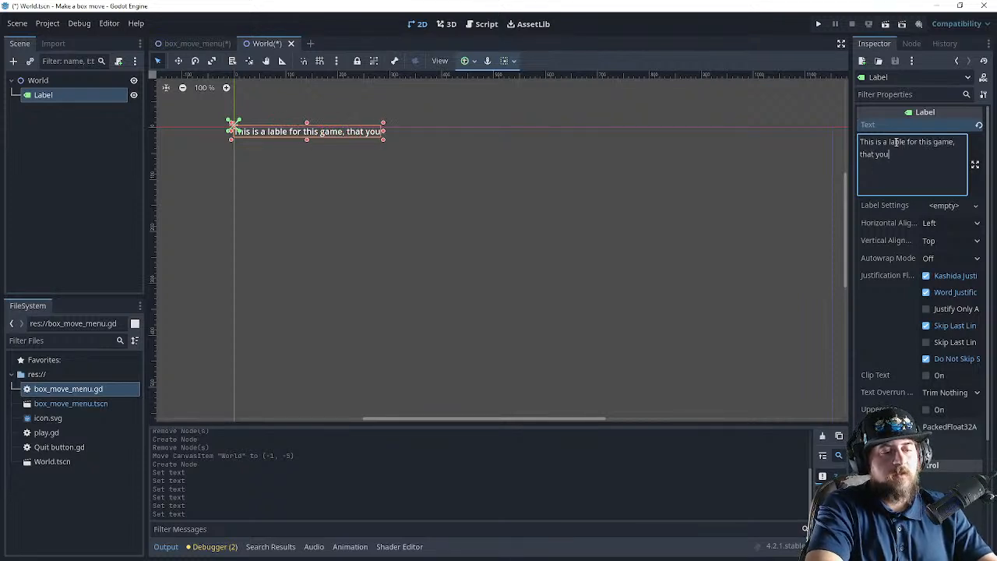
type(" make a bo")
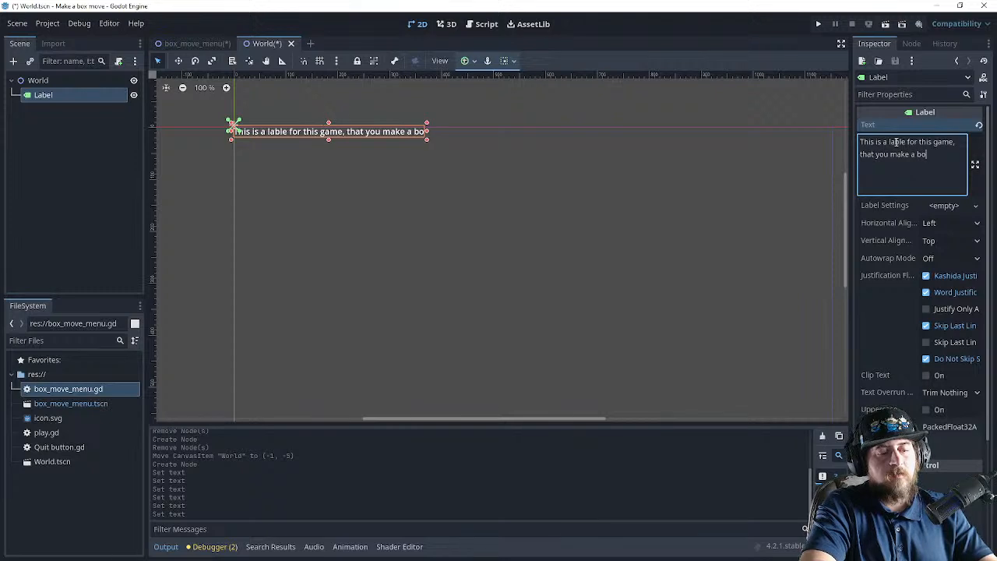
type("x move")
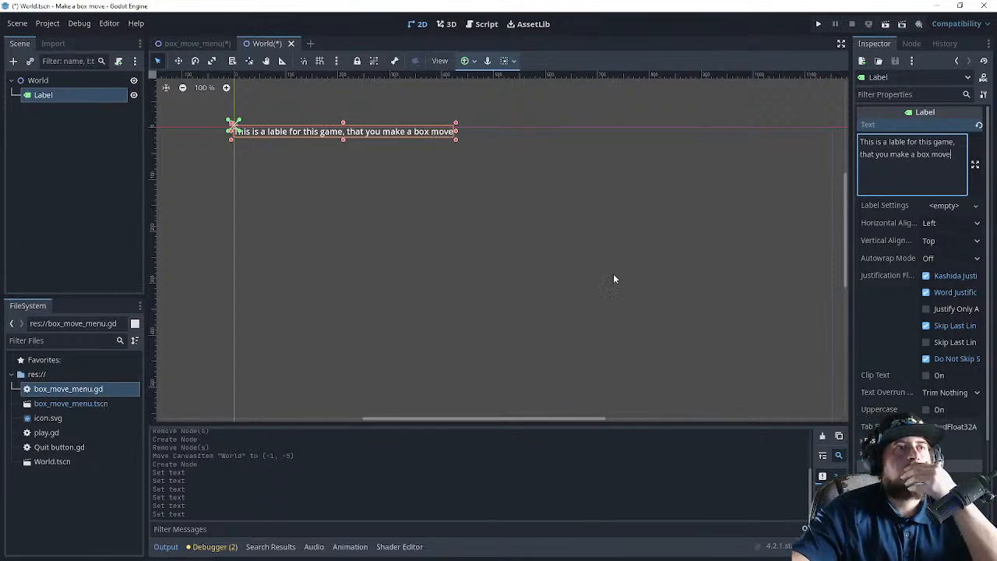
left_click(586, 266)
- Switch to the YouTube crash course, play the part that tests the world scene's label, pause it and return to Godot
key("alt+Tab")
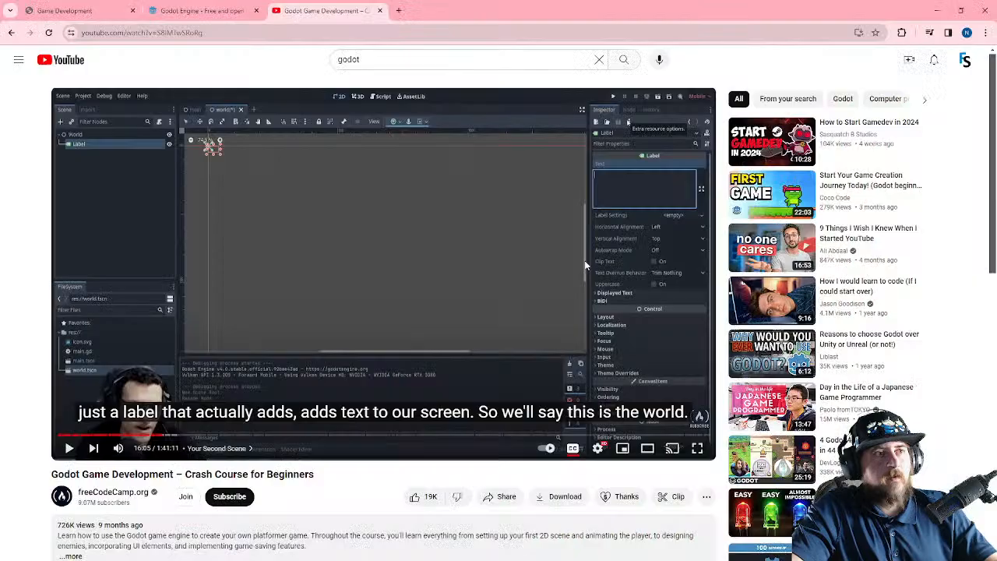
left_click(356, 269)
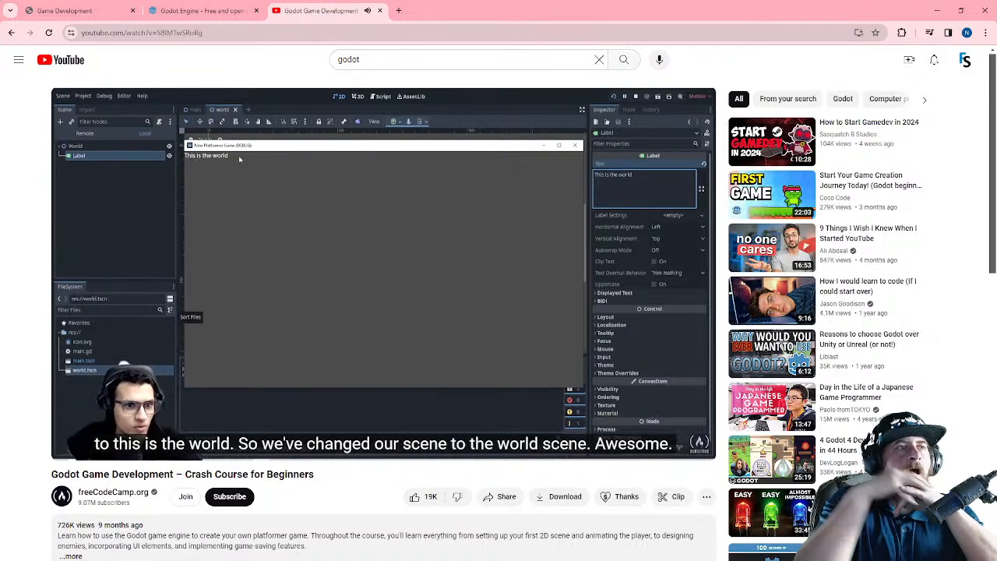
left_click(374, 215)
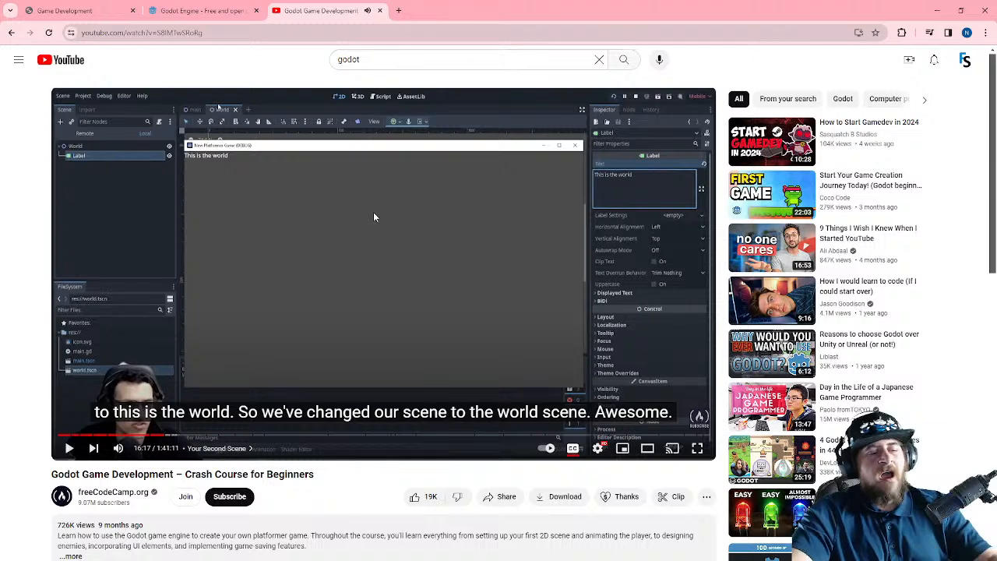
key("alt+Tab")
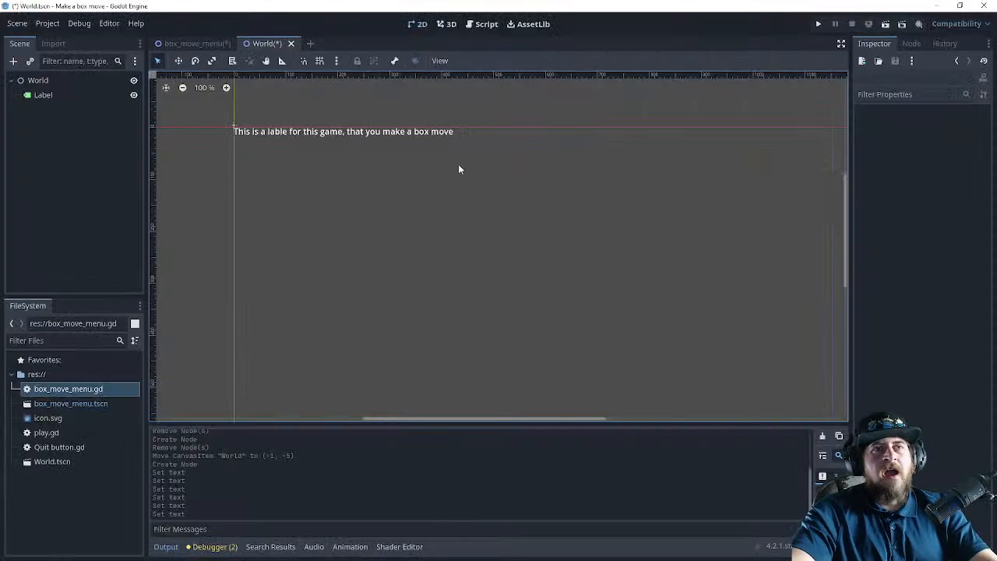
- Run the project, enter the World scene with "Click To Make Box Move" to check the label, and close the game window
left_click(818, 23)
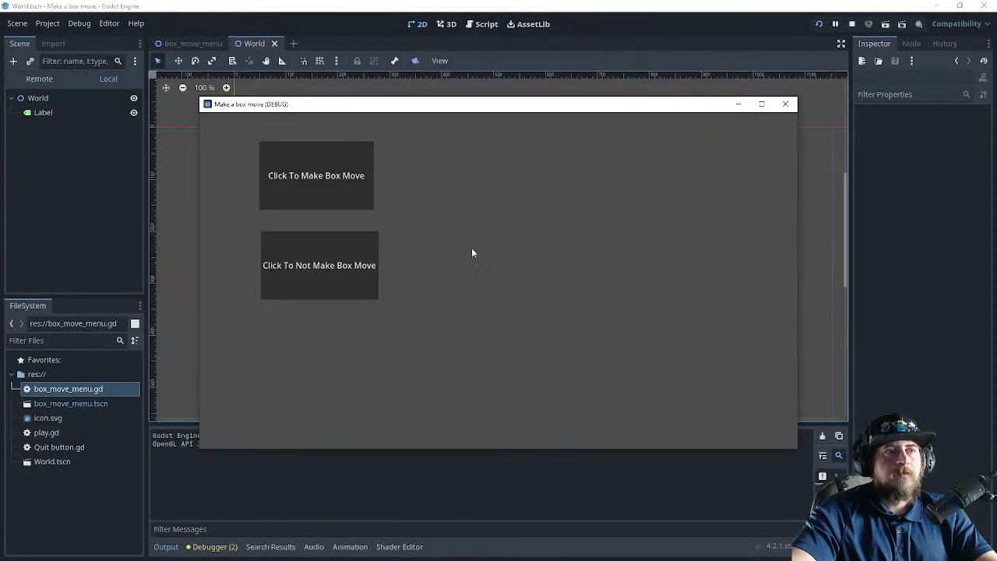
left_click(321, 176)
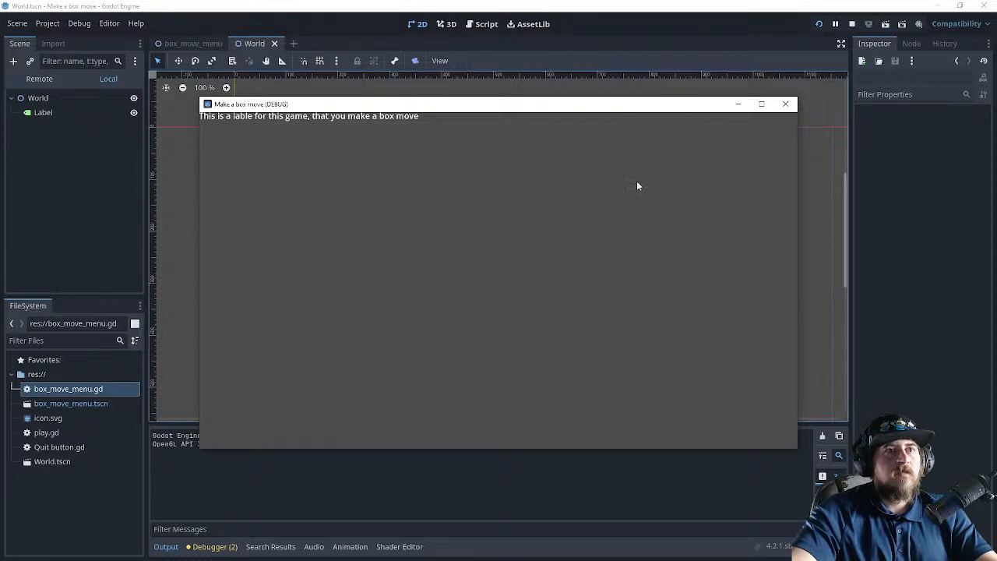
left_click(785, 103)
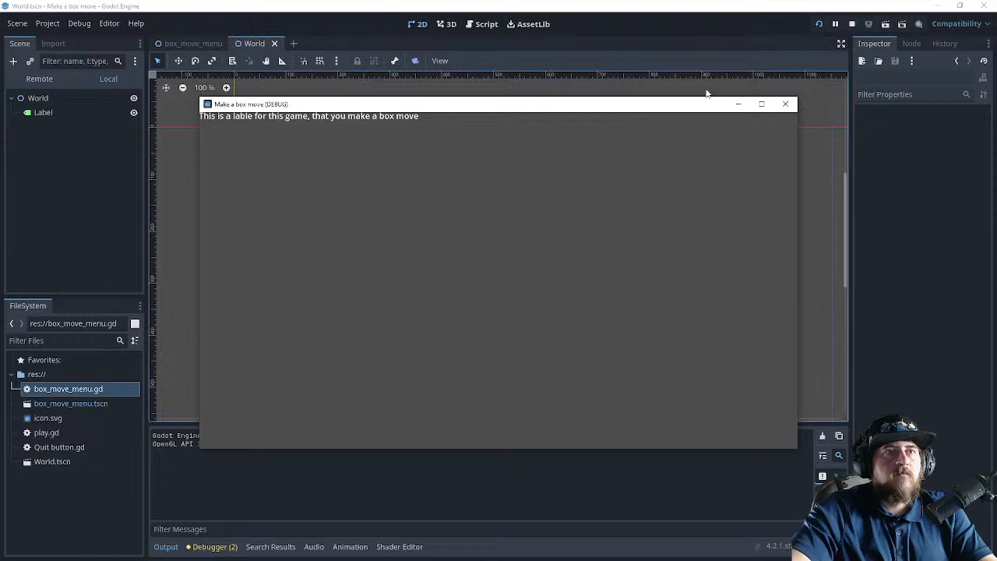
left_click(784, 106)
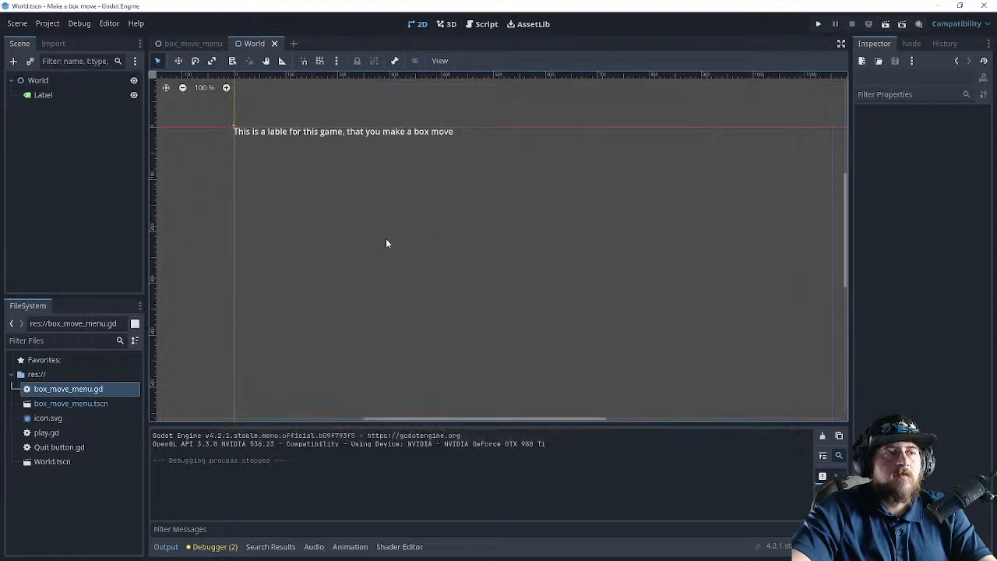
- Switch to the YouTube crash course, play the part about downloading the Sunny Land game assets and pause it
key("alt+Tab")
left_click(385, 328)
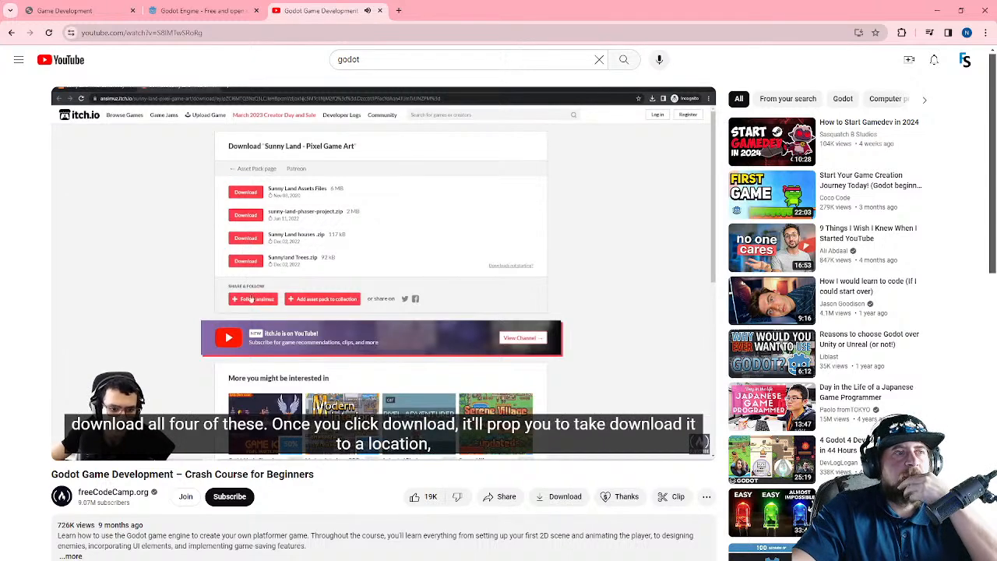
mouse_move(83, 323)
left_click(107, 306)
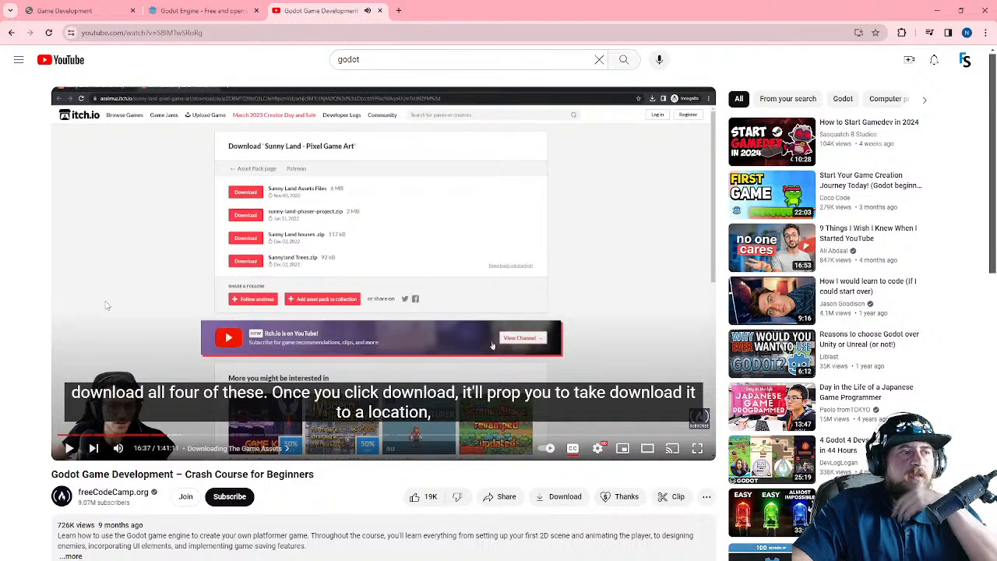
- Skip ahead in the crash course to the Fixing Asset Pixelation chapter, play it from 17:12 and pause at the texture settings
key("Right")
key("Right")
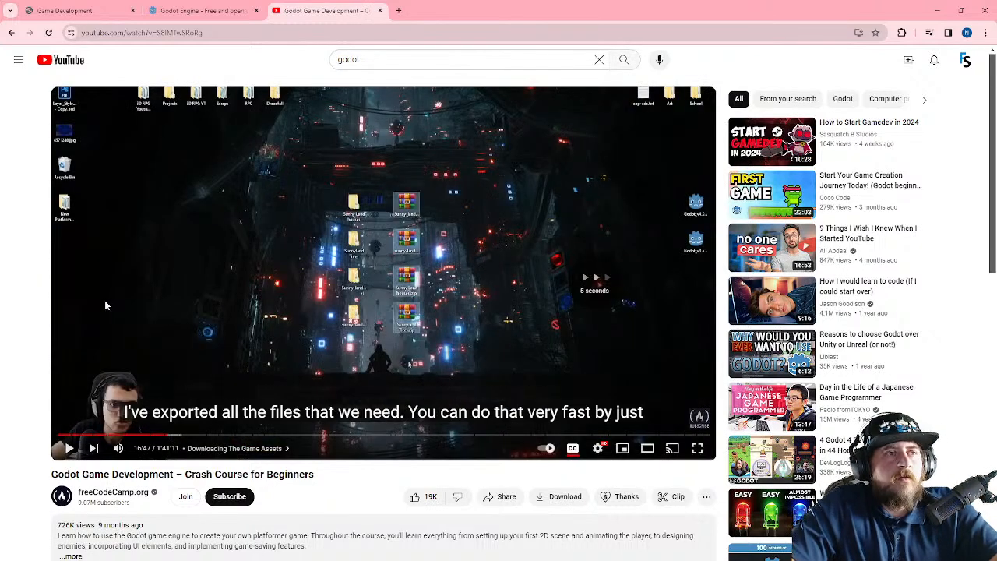
key("Right")
key("Right")
key("Right")
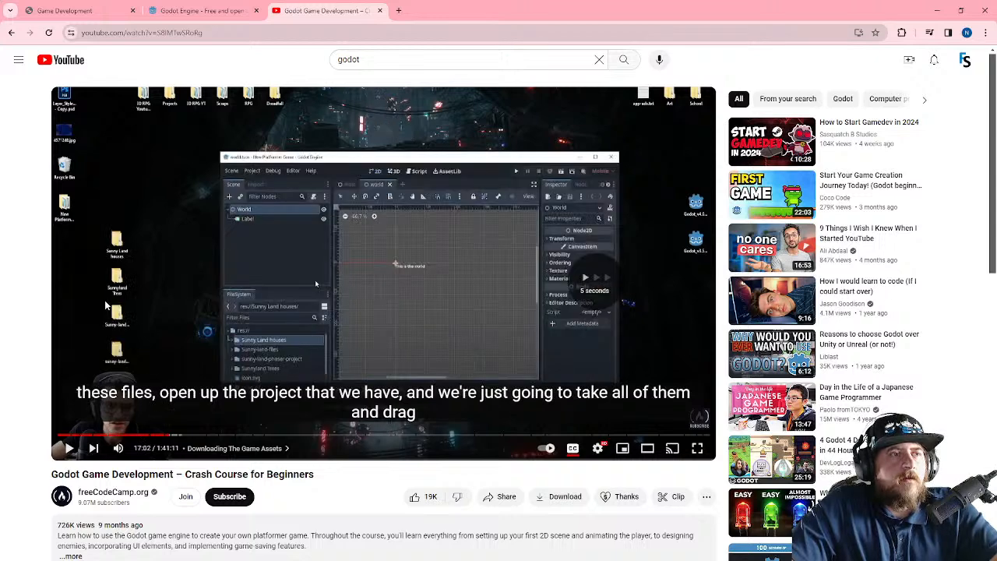
key("Right")
key("Right")
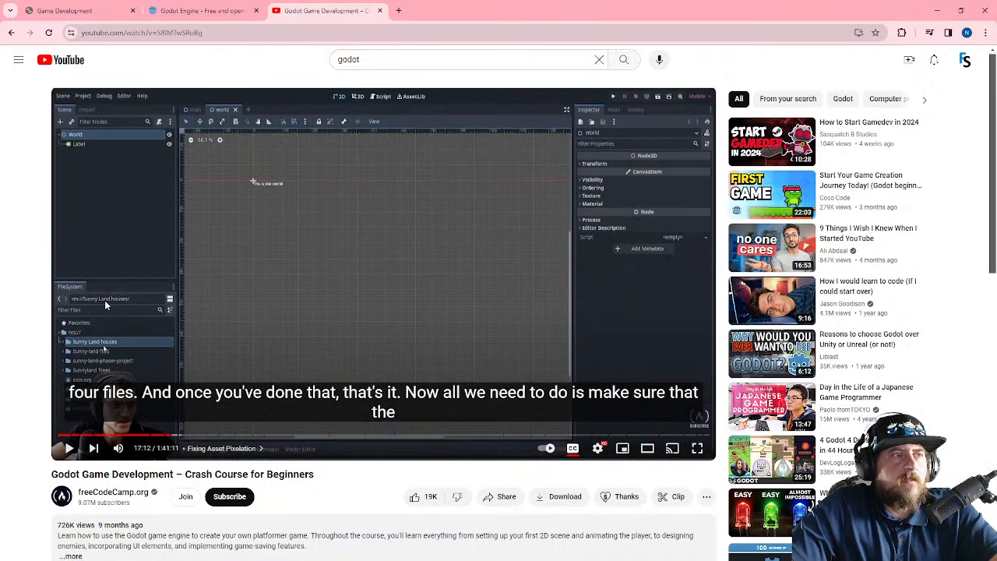
key("Right")
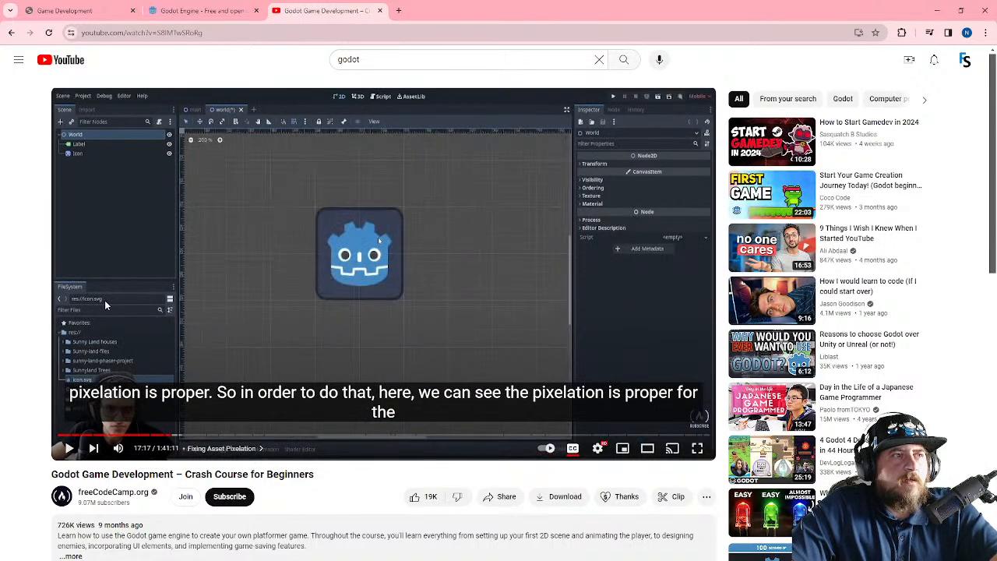
key("Left")
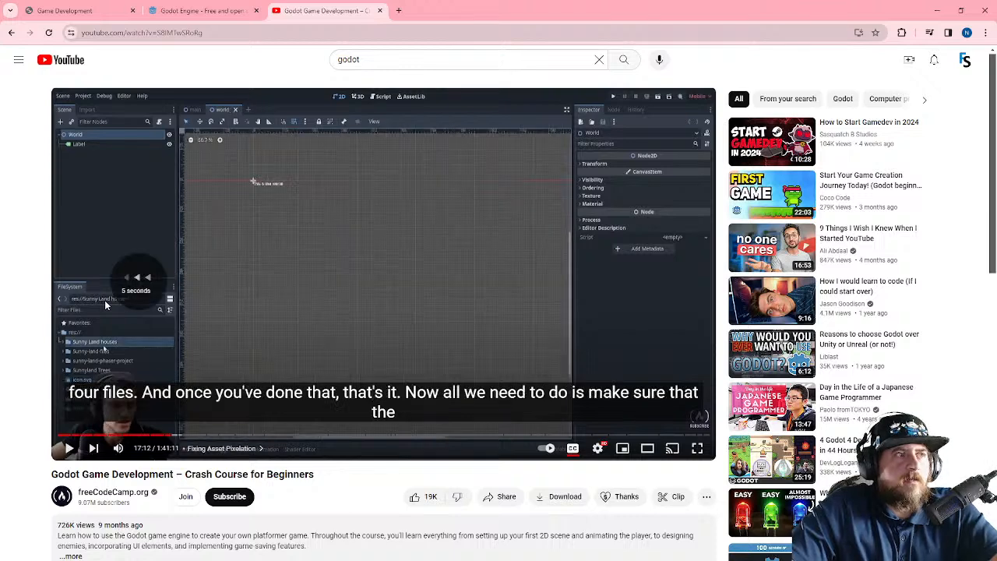
key("space")
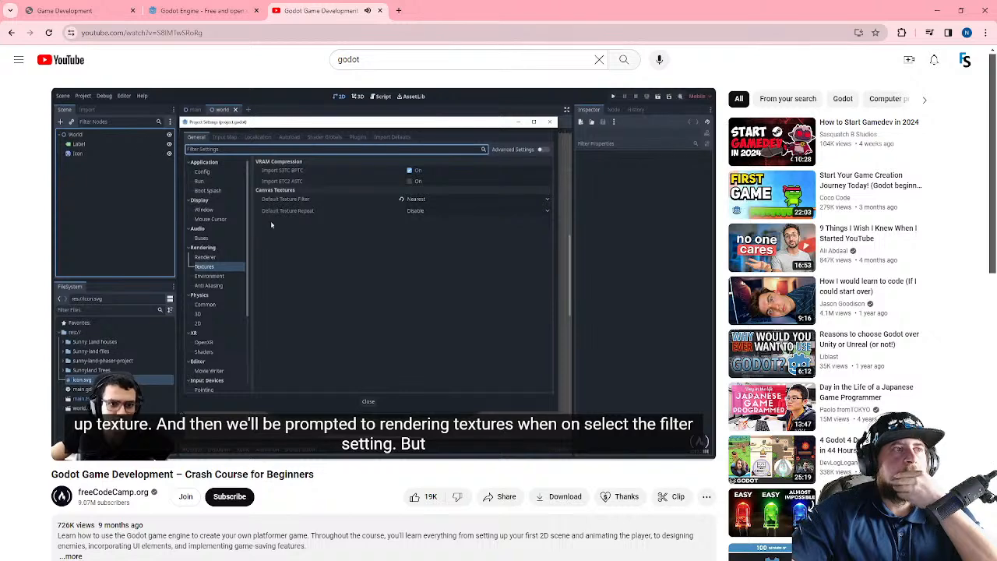
left_click(318, 278)
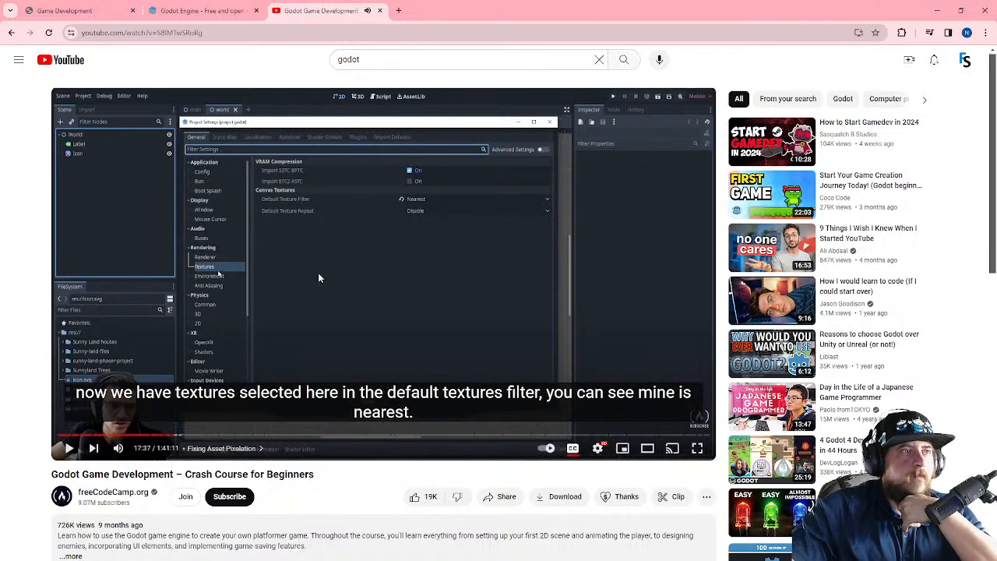
- Rewind the course to 17:22, replay the explanation of changing the Default Texture Filter to Nearest, and pause
key("Left")
key("Left")
key("Left")
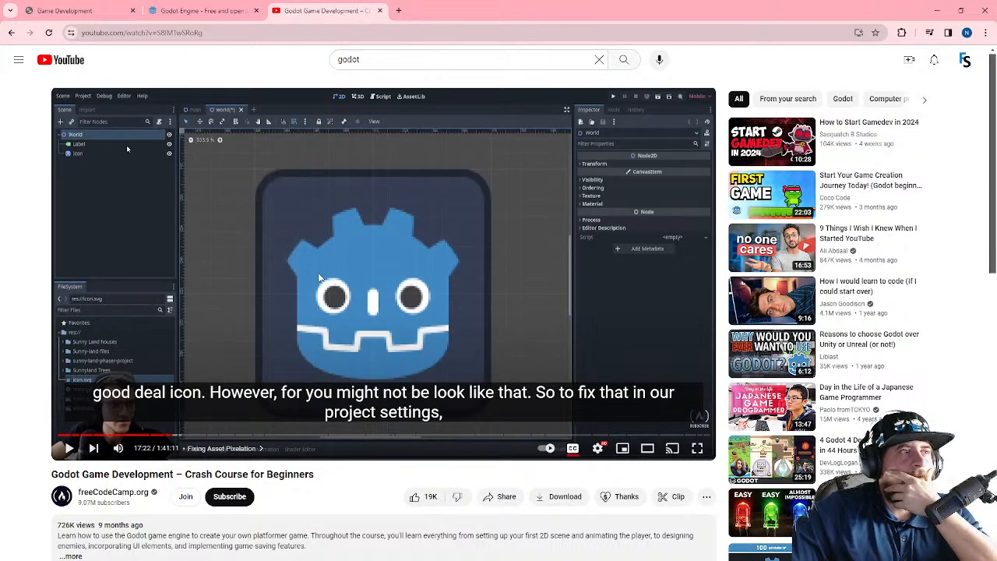
key("space")
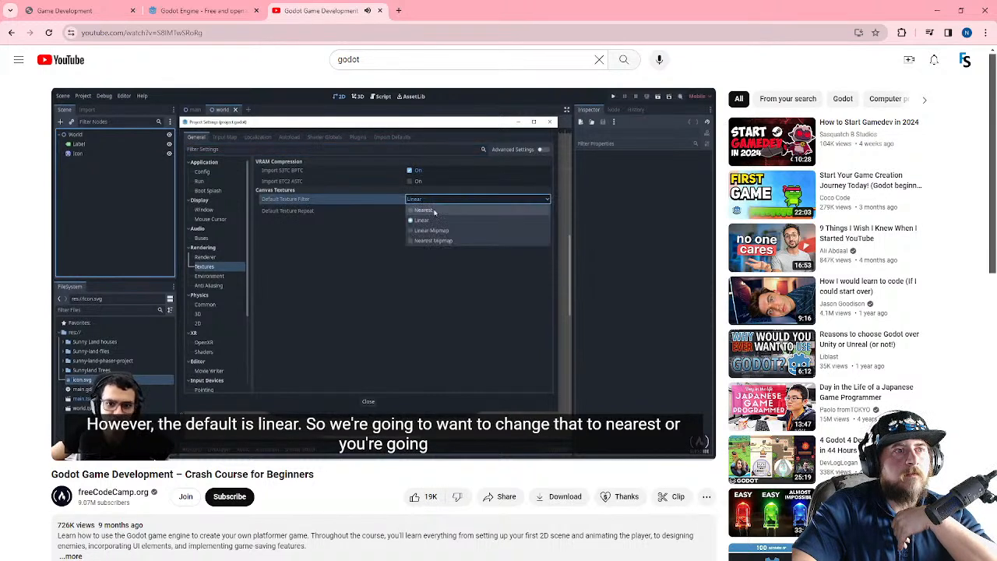
left_click(319, 275)
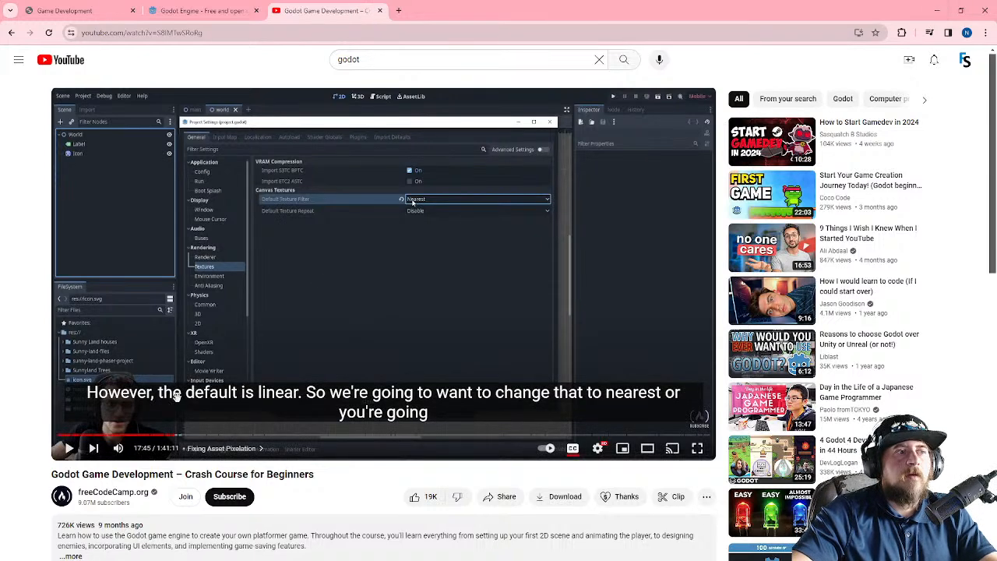
- Expand the video description, follow its Assets link to the Sunny Land page on itch.io and open the pack's download list
scroll(175, 376, "down", 4)
left_click(75, 246)
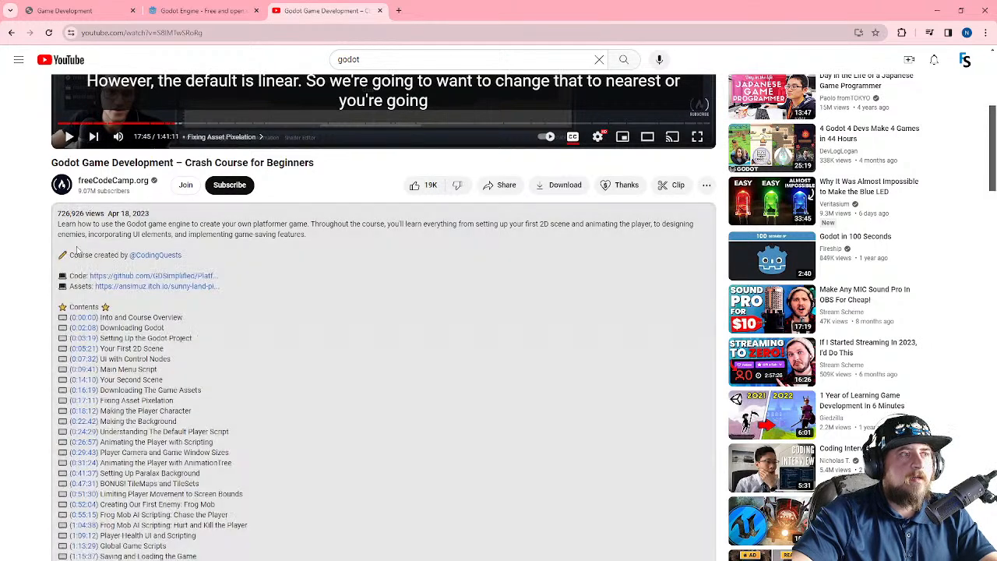
left_click(122, 288)
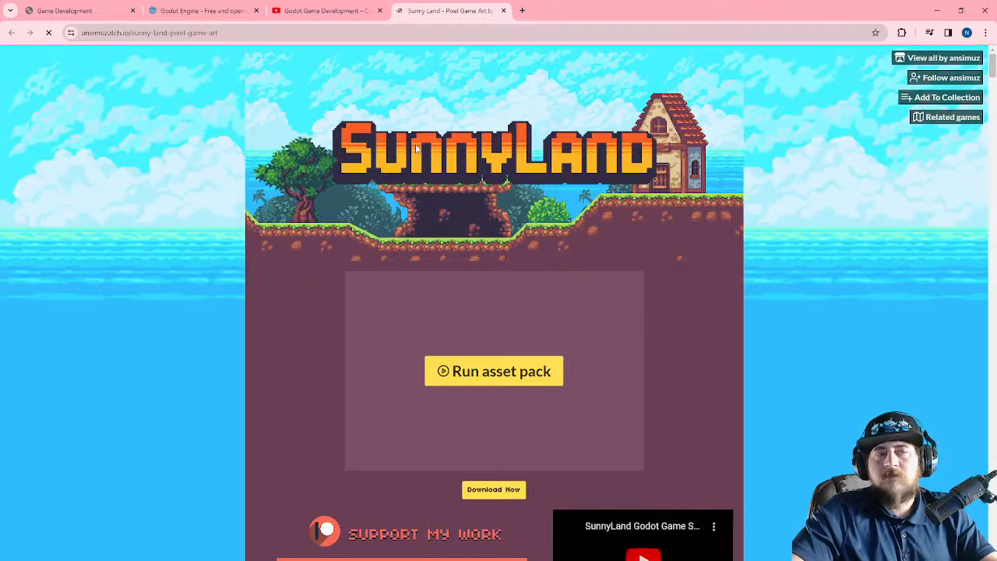
left_click(490, 491)
left_click(444, 173)
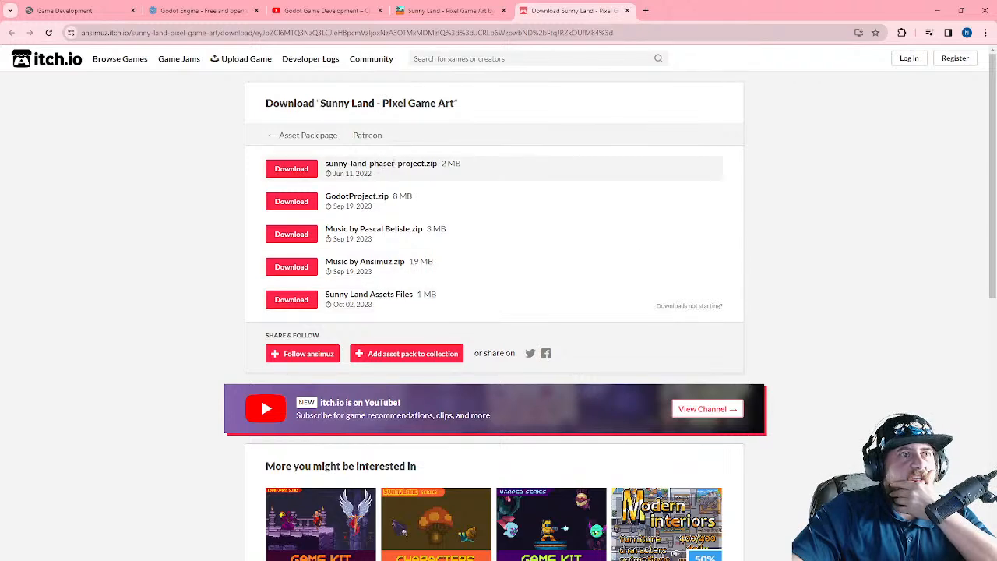
- Download GodotProject.zip from the Sunny Land pack, resuming the interrupted transfer, and show the finished file in its folder
left_click(290, 202)
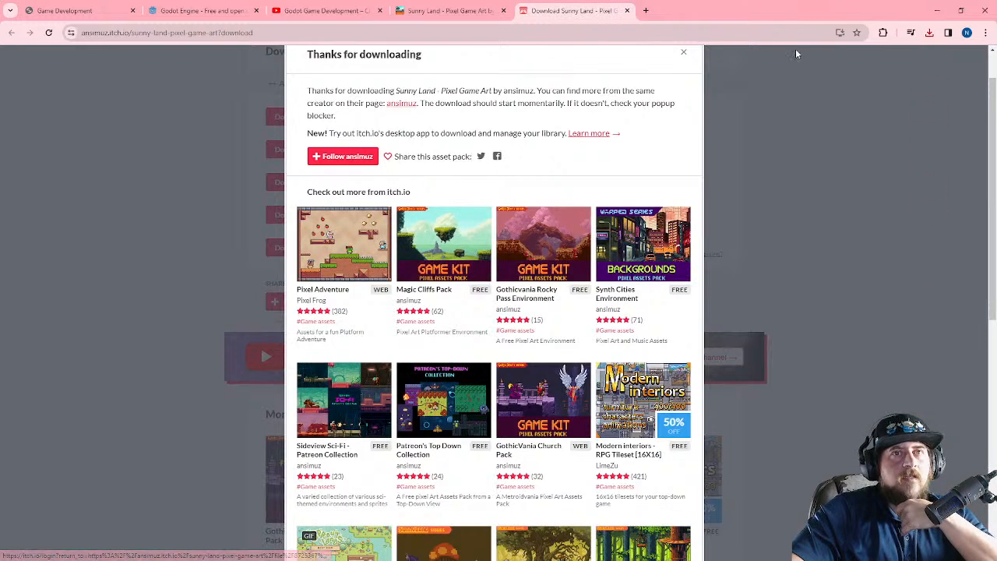
left_click(929, 32)
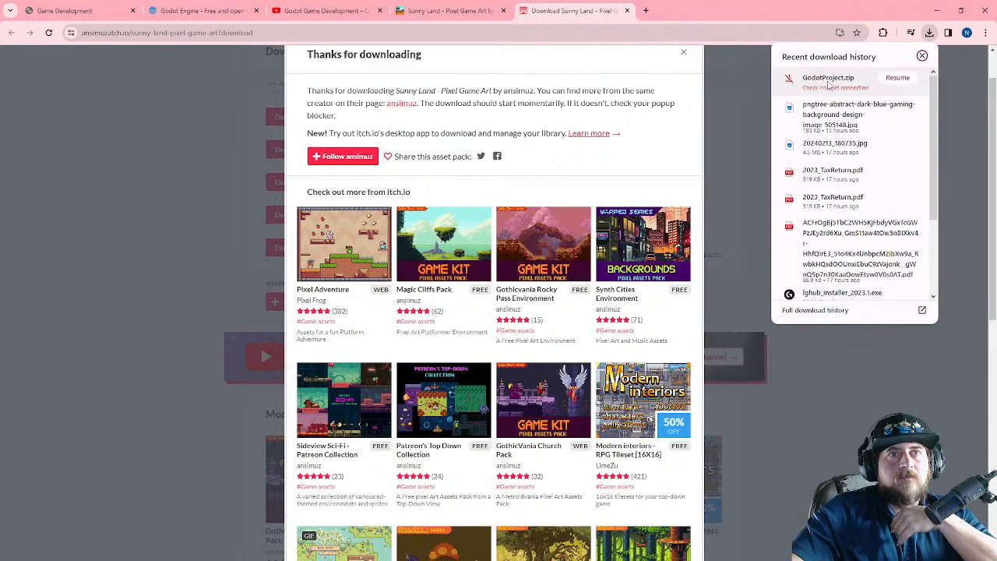
left_click(899, 80)
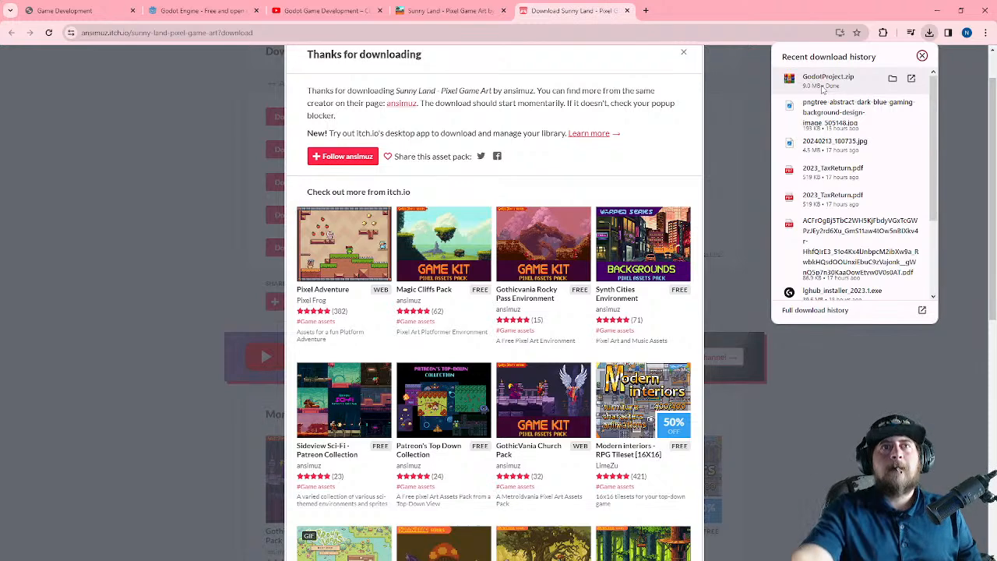
left_click(893, 79)
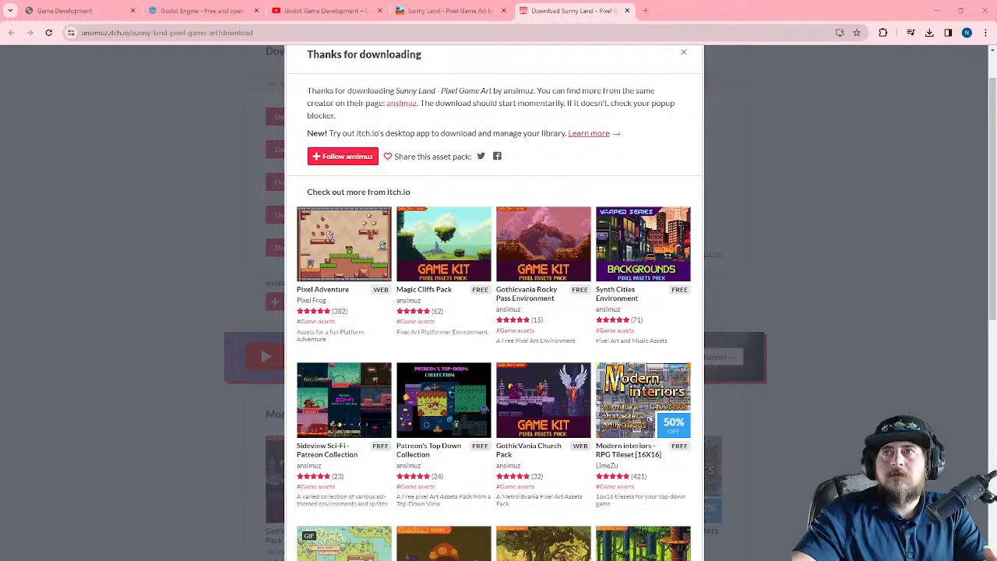
- Switch to Godot, add icon.svg as a sprite to the World scene and move it below the label to about (287, 145)
key("alt+Tab")
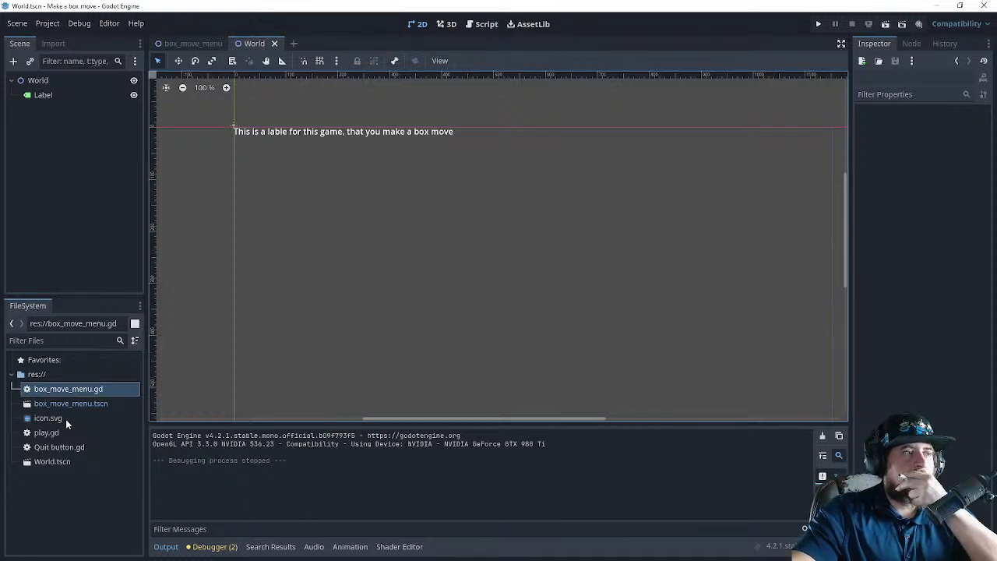
left_click_drag(58, 419, 441, 309)
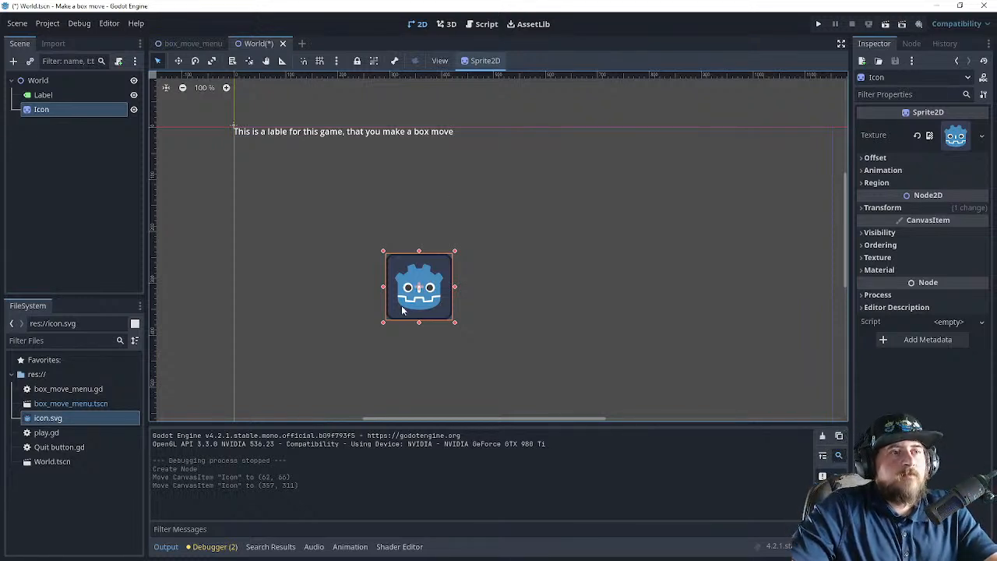
left_click_drag(412, 280, 380, 198)
scroll(365, 168, "up", 15)
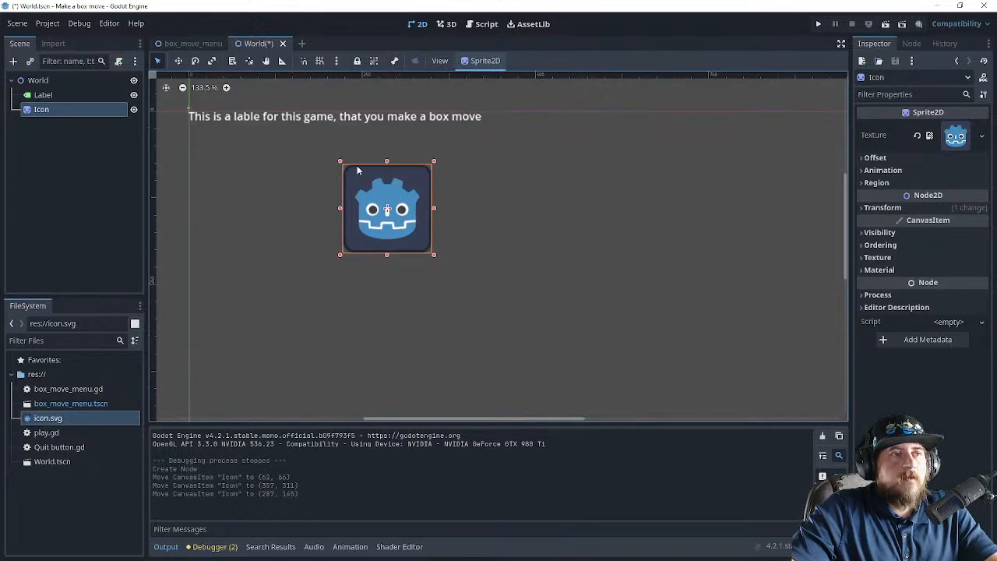
scroll(314, 153, "up", 5)
left_click_drag(268, 143, 250, 189)
left_click(321, 186)
scroll(335, 215, "down", 12)
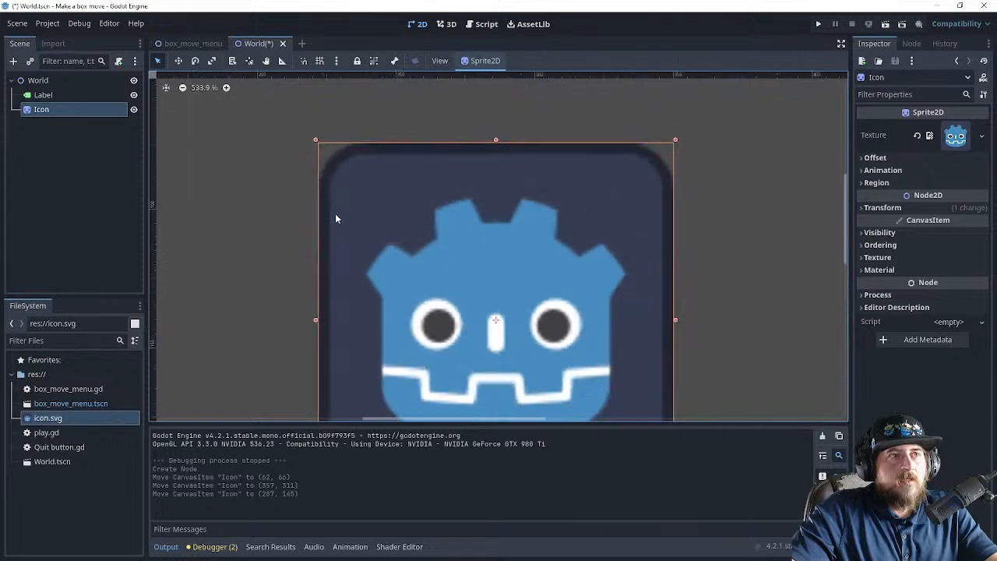
- Turn on grid snapping and move the Icon sprite to about (257, 133)
left_click(319, 61)
scroll(354, 221, "up", 3)
left_click_drag(397, 263, 354, 240)
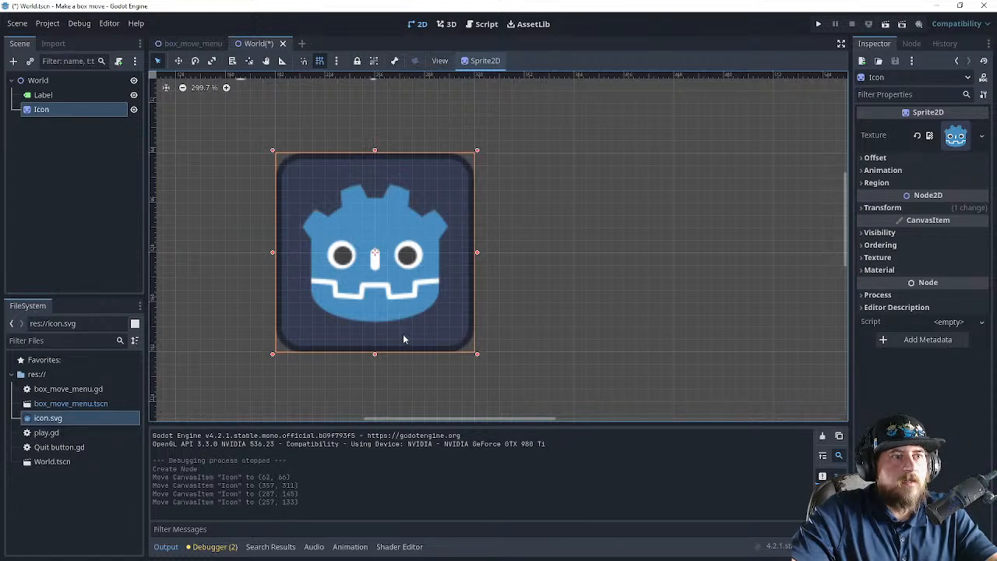
scroll(417, 284, "down", 1)
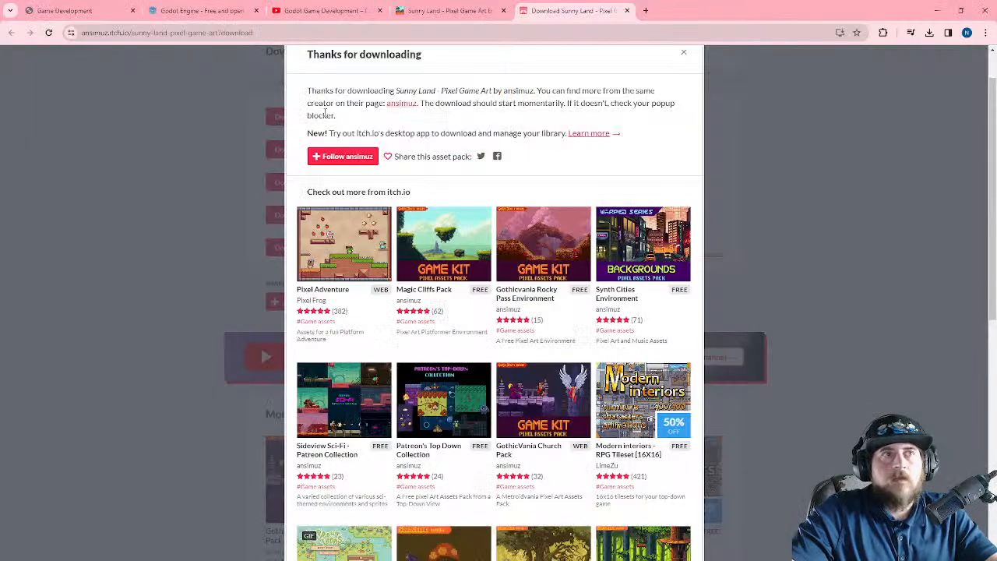
- Close the Sunny Land pages in the browser, play the crash course from 17:45 into the player character chapter and pause it
middle_click(441, 14)
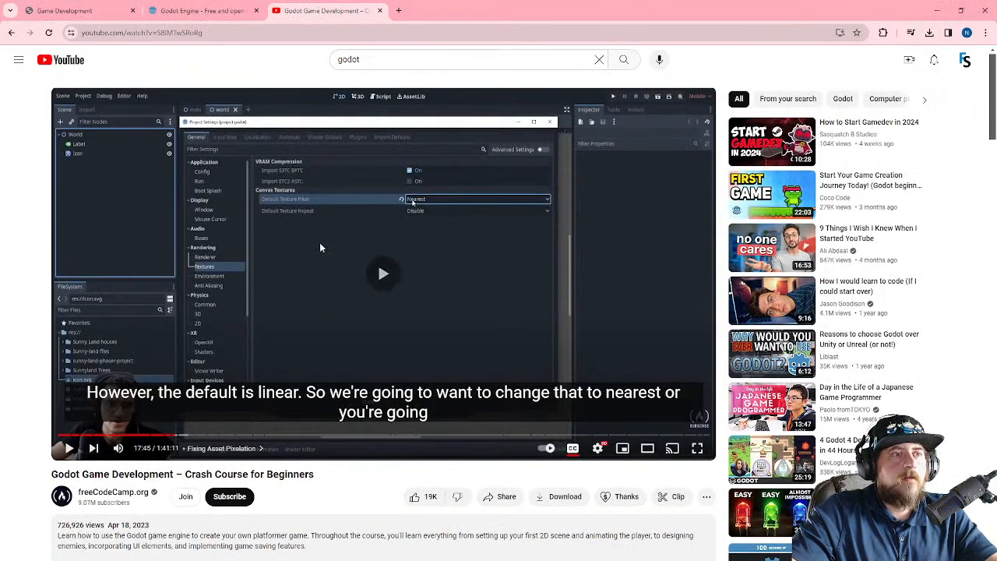
left_click(319, 248)
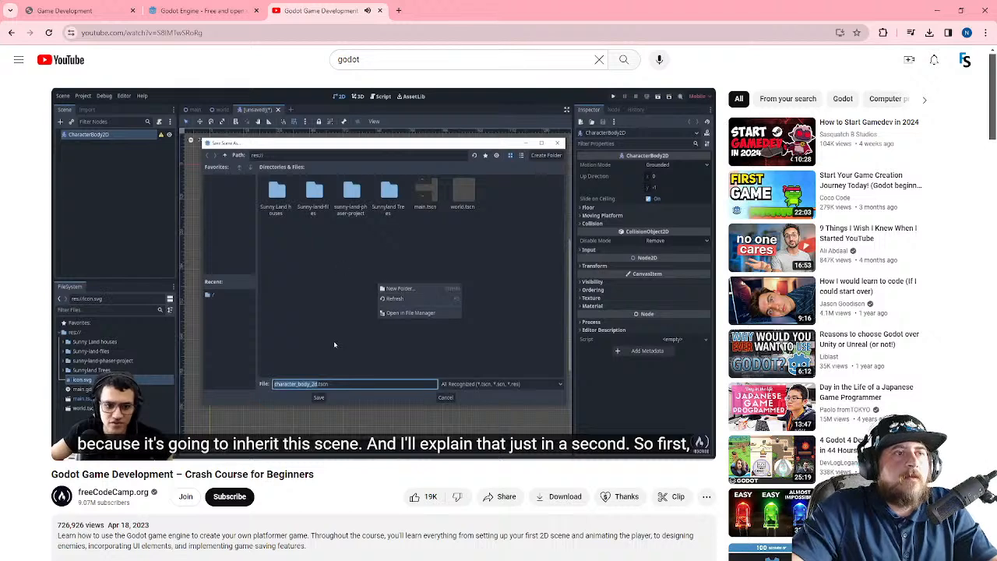
left_click(239, 289)
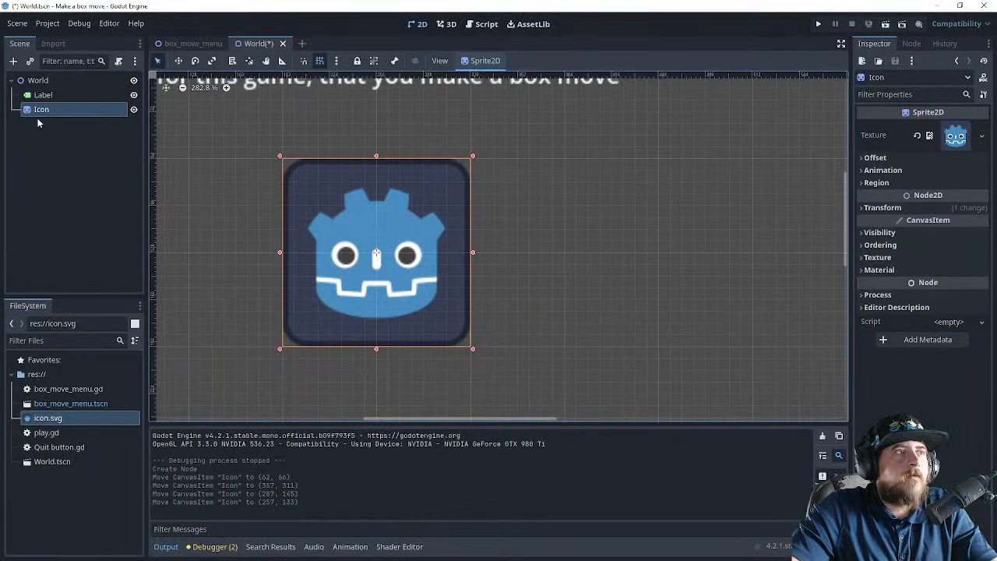
- Delete the Icon node from the World scene in Godot
left_click(62, 110)
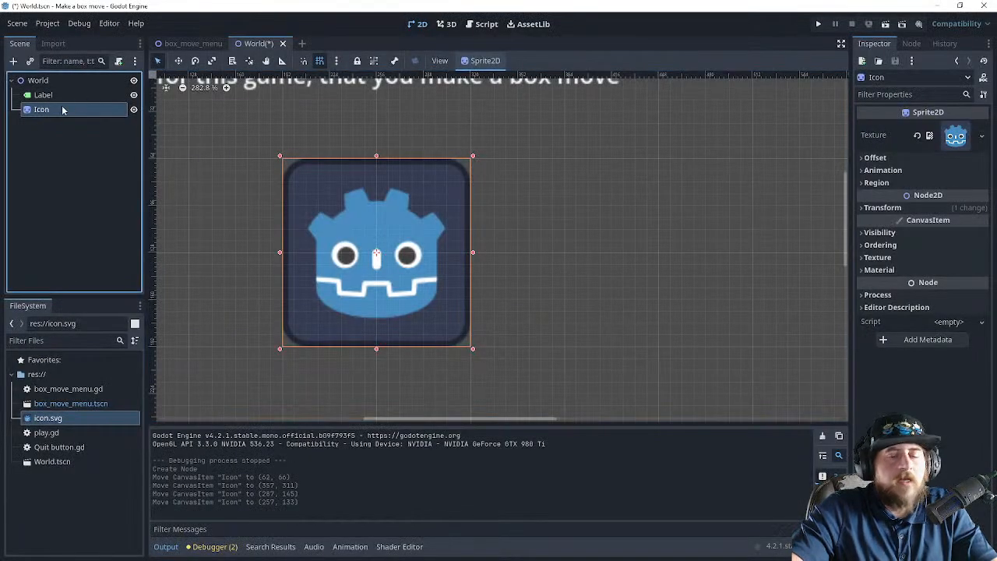
key("Delete")
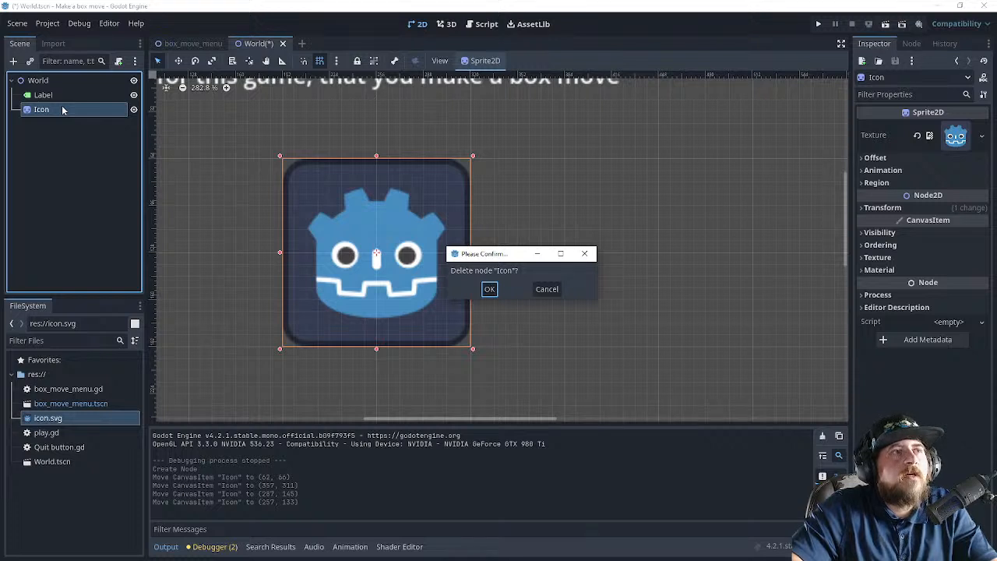
key("Return")
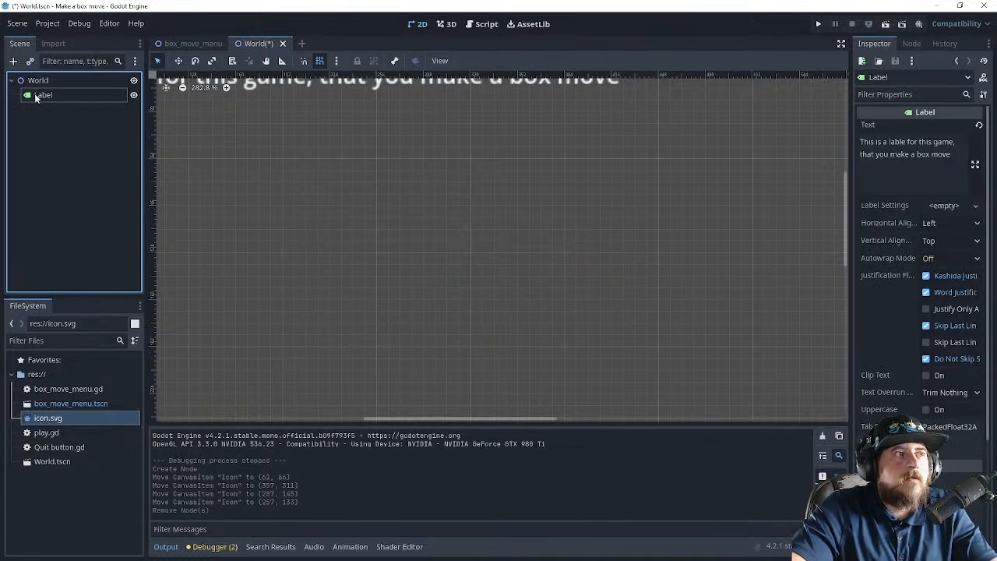
- Move the World scene's label along the top of the scene to about (257, 13)
left_click(36, 94)
key("f")
scroll(349, 184, "down", 2)
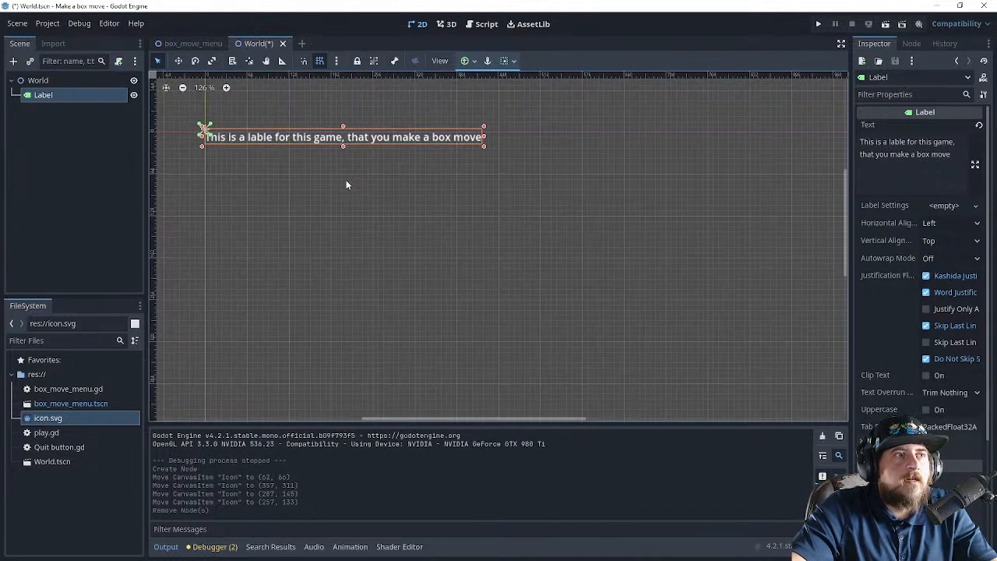
left_click_drag(336, 138, 502, 146)
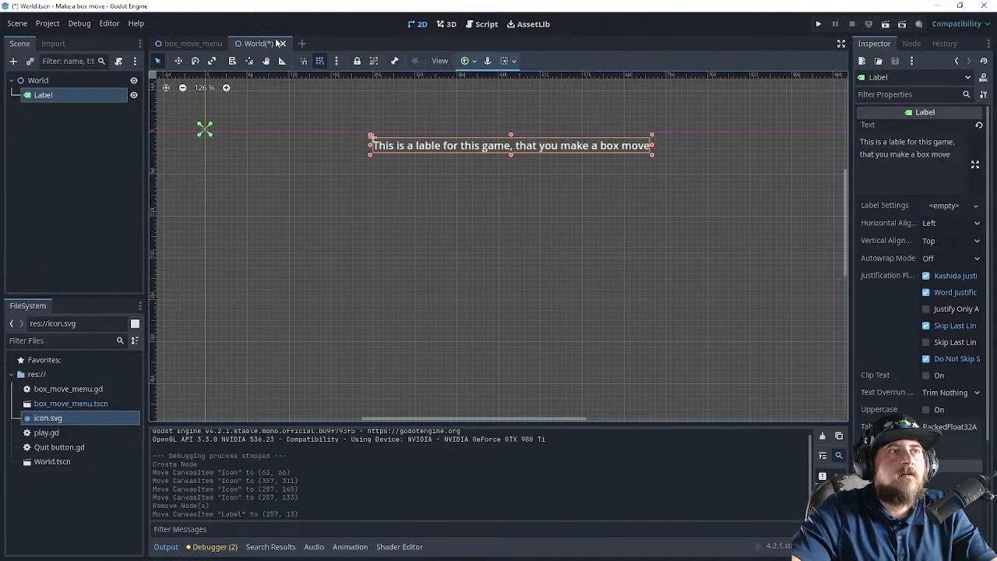
- Open a new empty scene and replay the course's explanation of creating the player's root node, pausing at 18:25
left_click(302, 43)
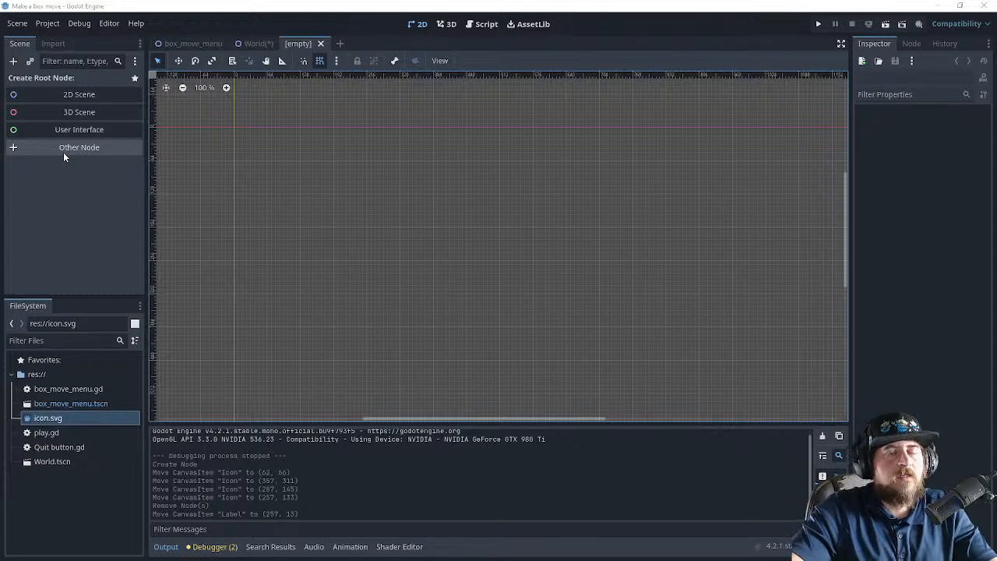
key("alt+Tab")
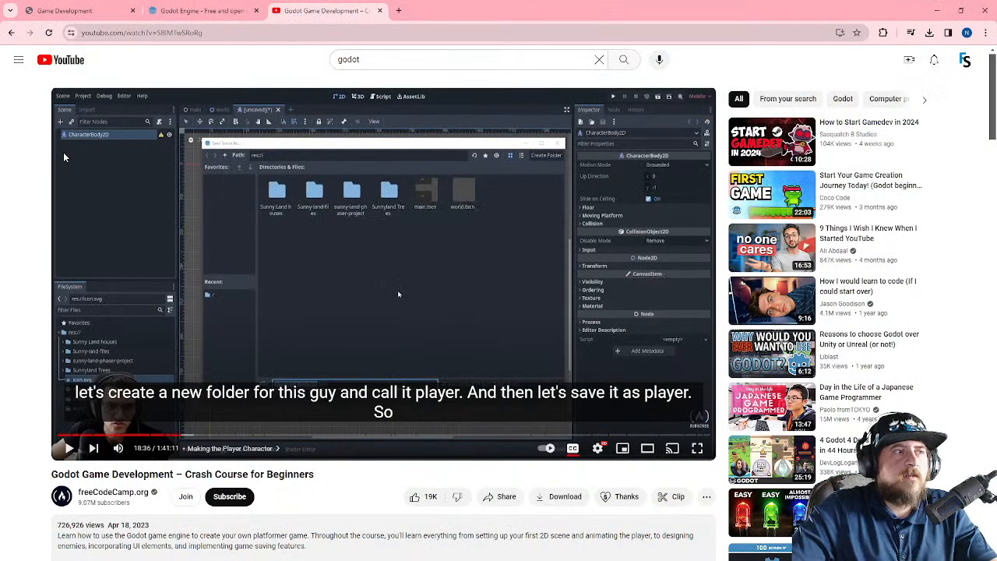
left_click(398, 290)
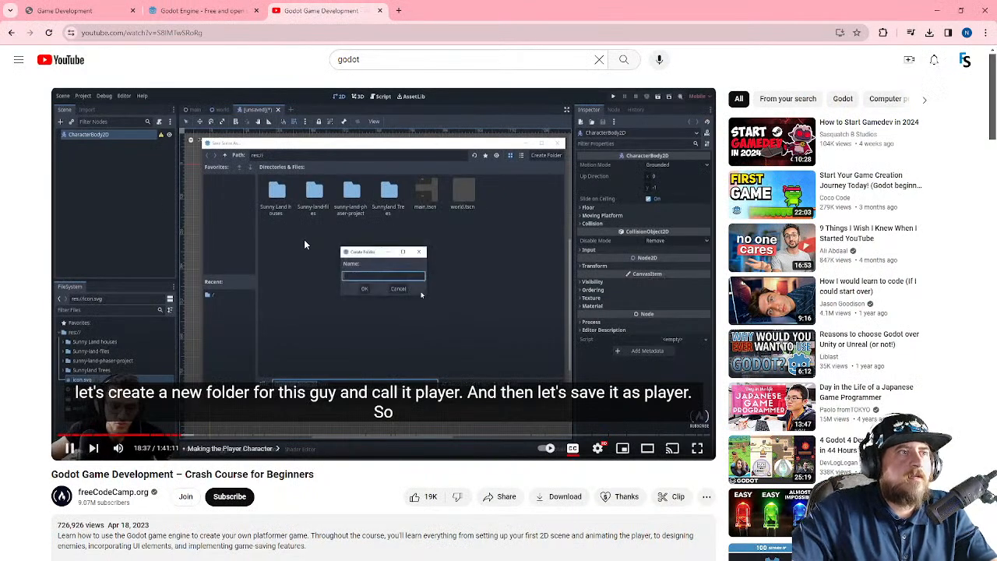
key("Left")
key("Left")
key("Left")
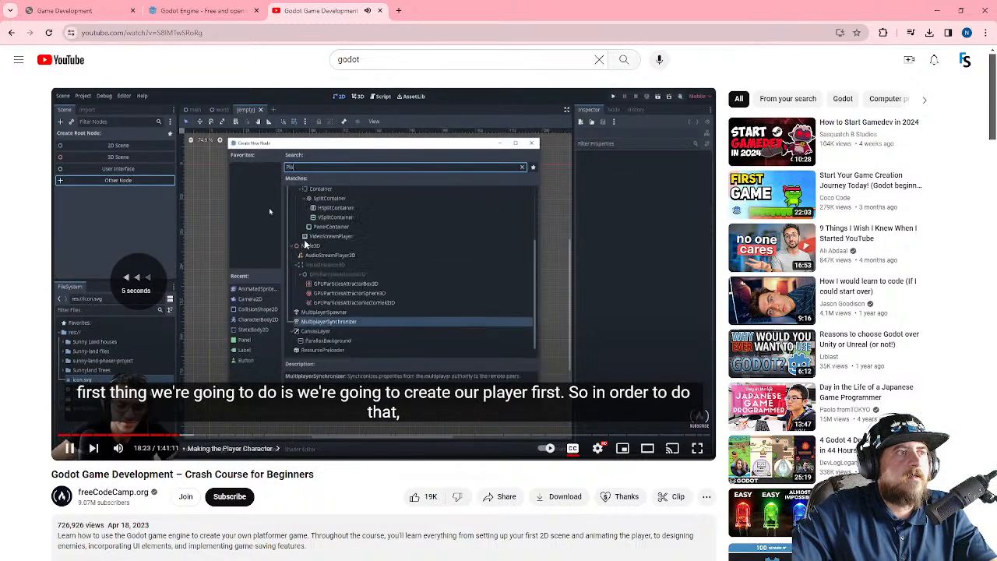
key("k")
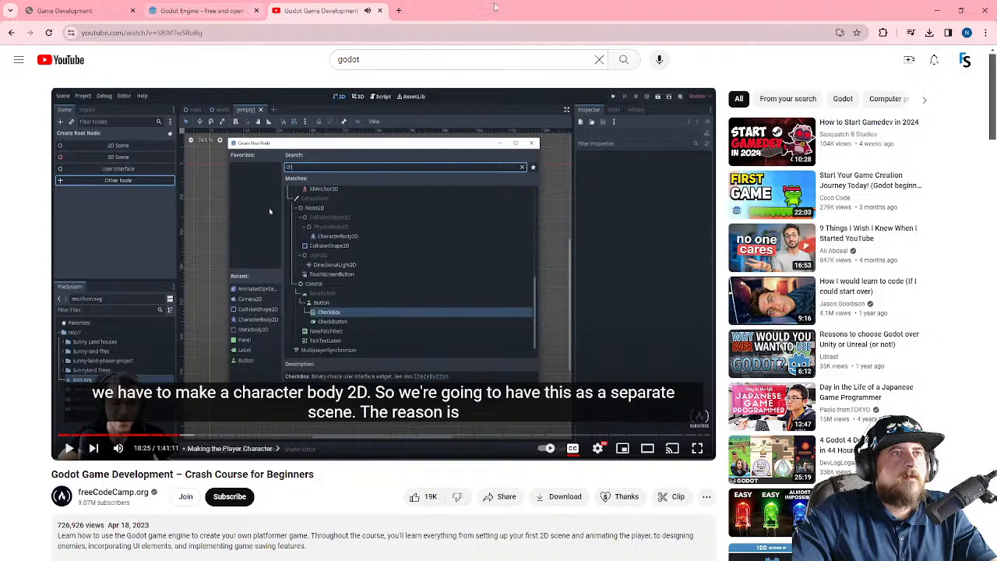
- Create a CharacterBody2D as the root node of the empty scene in Godot
key("alt+Tab")
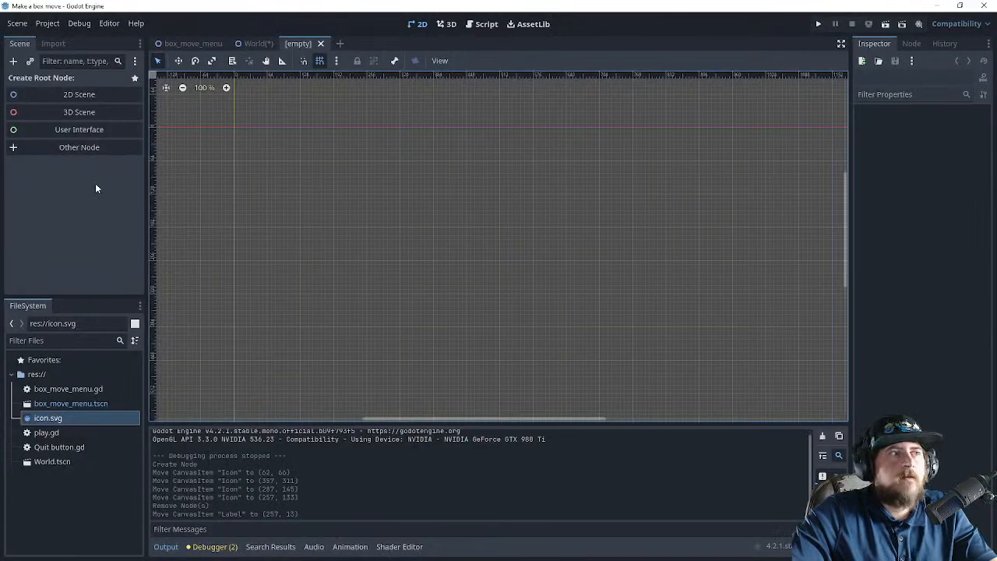
left_click(78, 148)
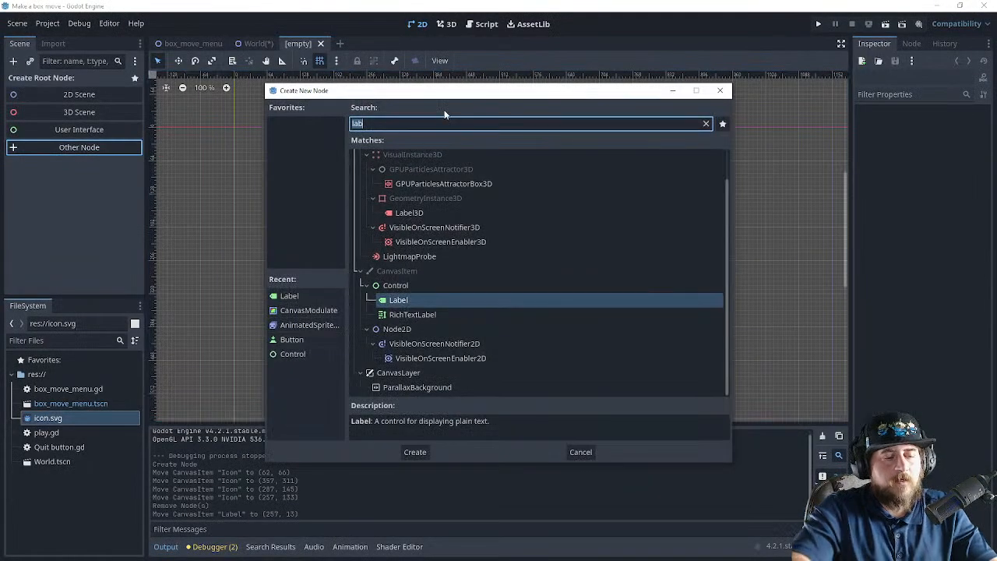
type("chara")
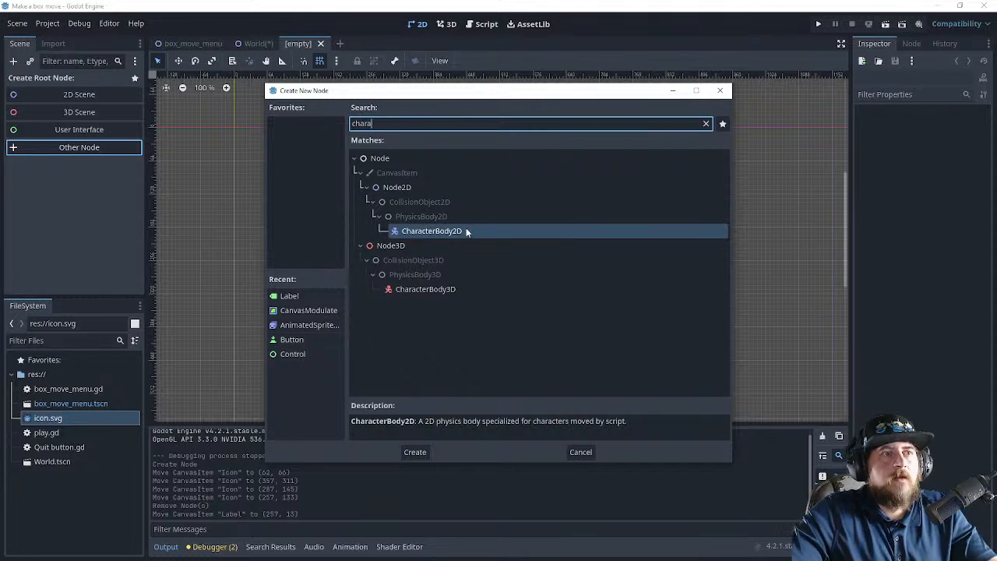
left_click(423, 454)
- Switch to the crash course, play the part on saving the player scene in its own folder and pause at 18:43
key("alt+Tab")
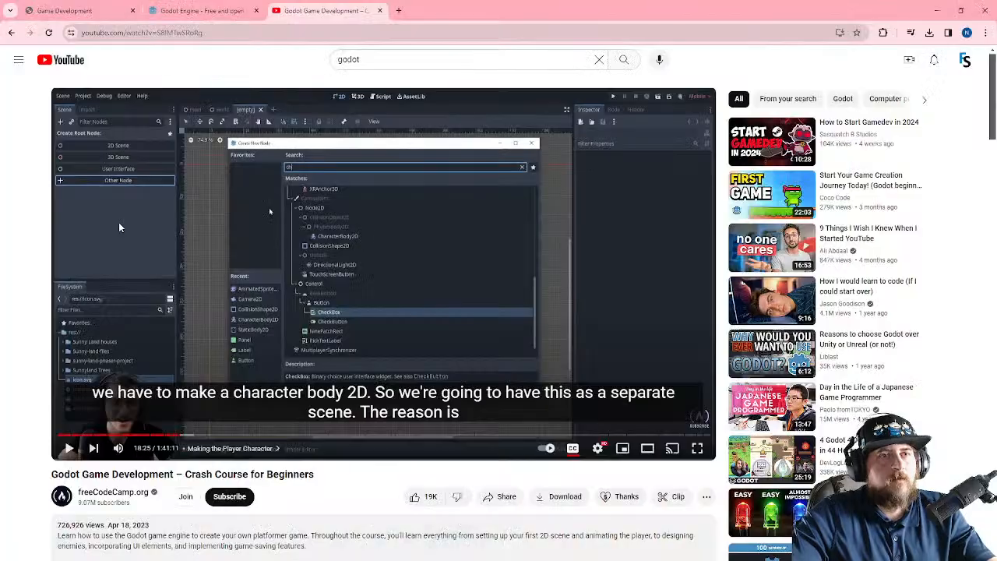
left_click(313, 275)
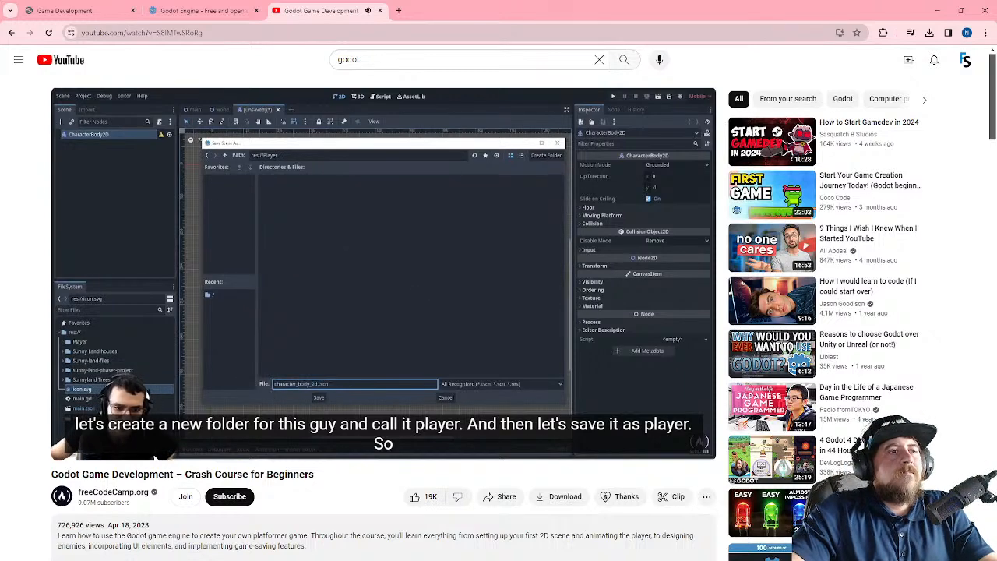
left_click(341, 268)
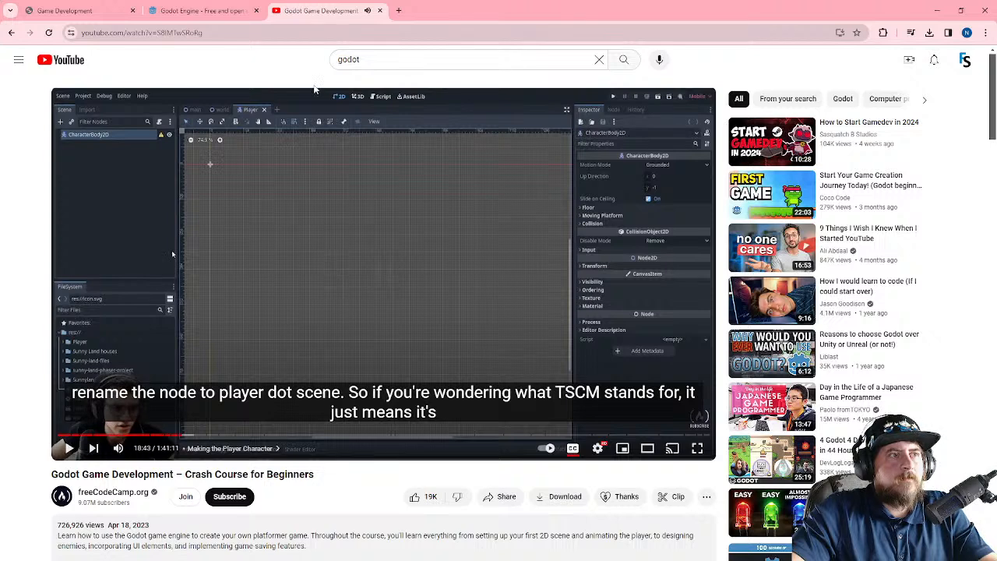
- Save the new Godot scene as character_body_2d.tscn in a new folder named Playerbox and return to the crash course
key("alt+Tab")
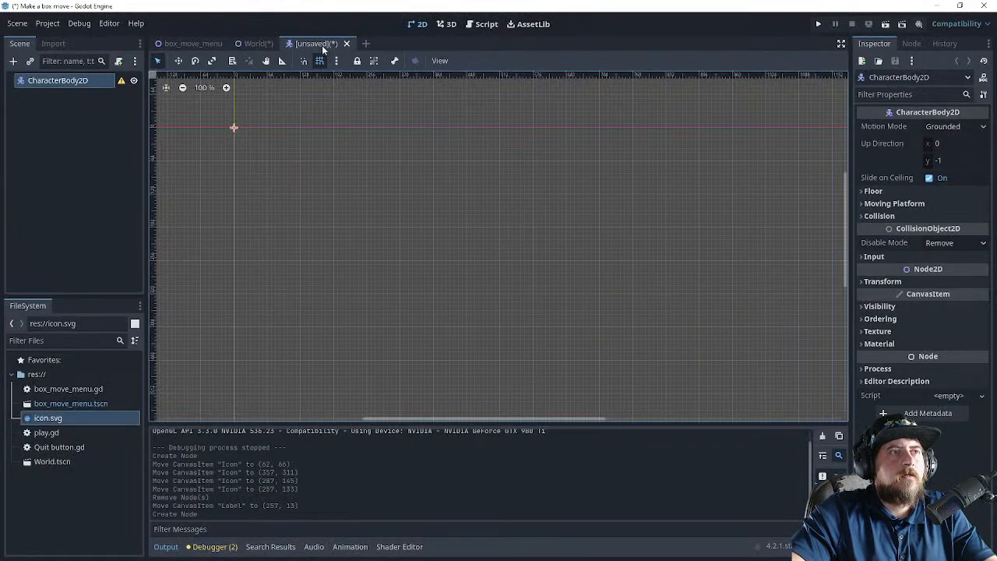
right_click(299, 45)
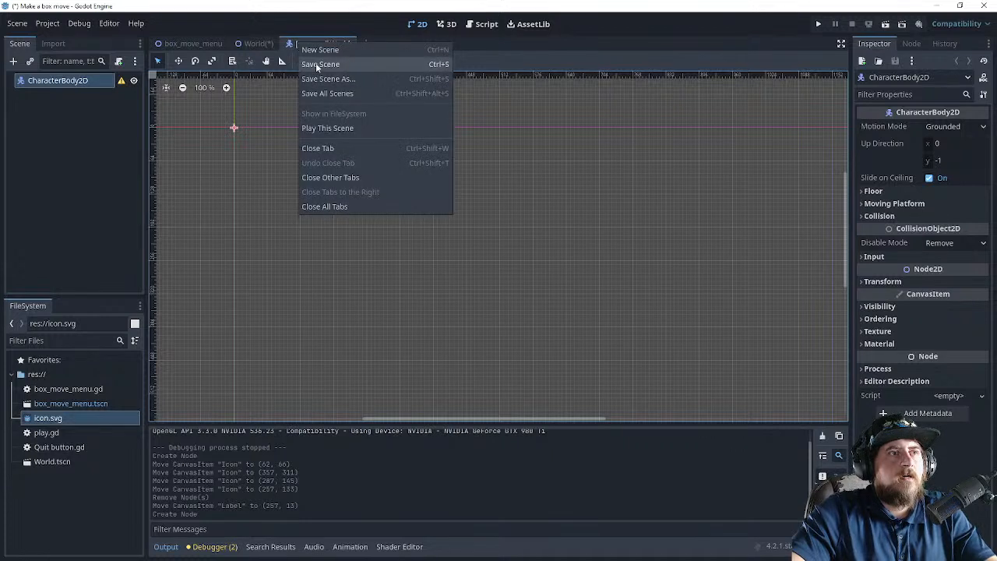
left_click(316, 64)
right_click(483, 237)
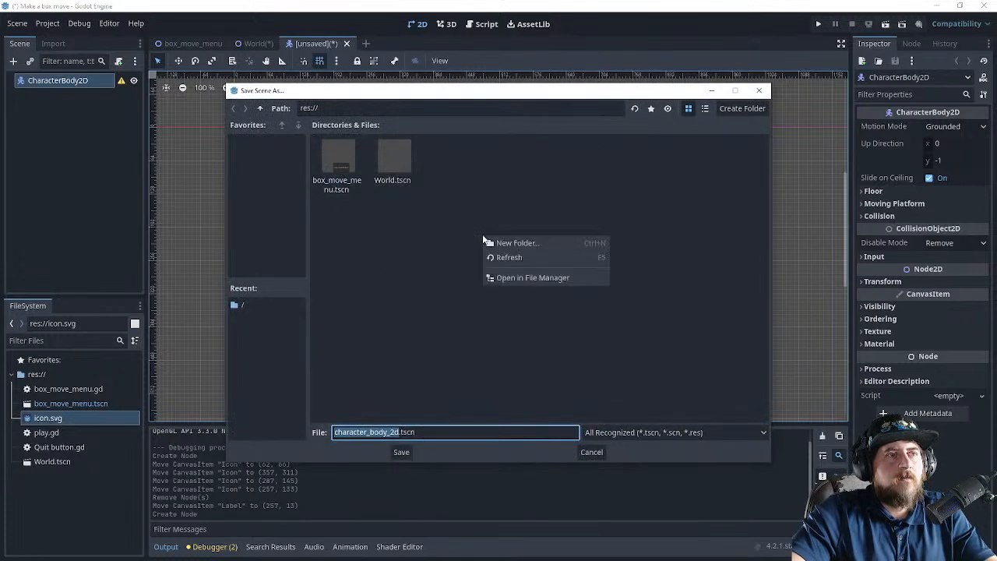
left_click(516, 246)
type("playe")
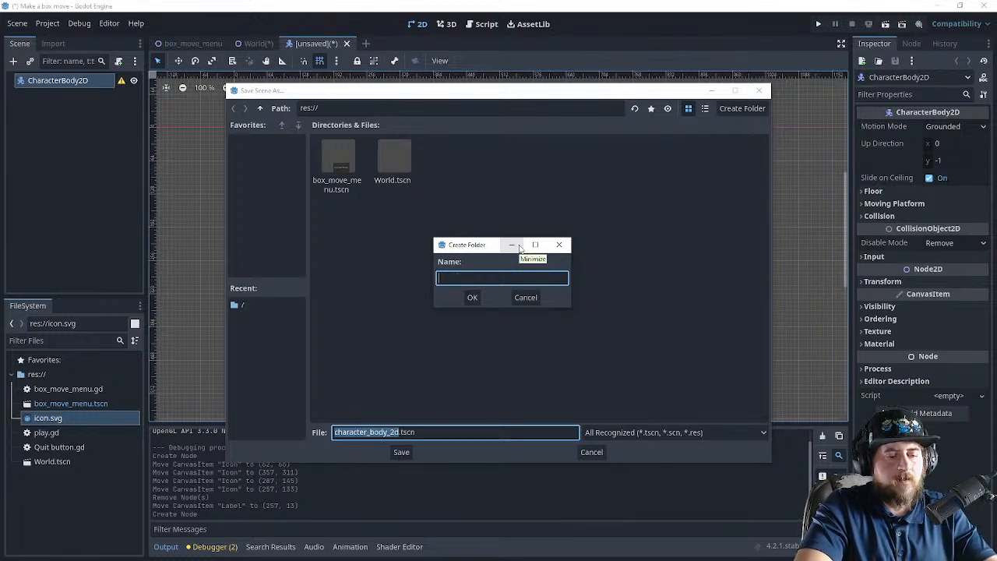
type("Playerbox")
key("Return")
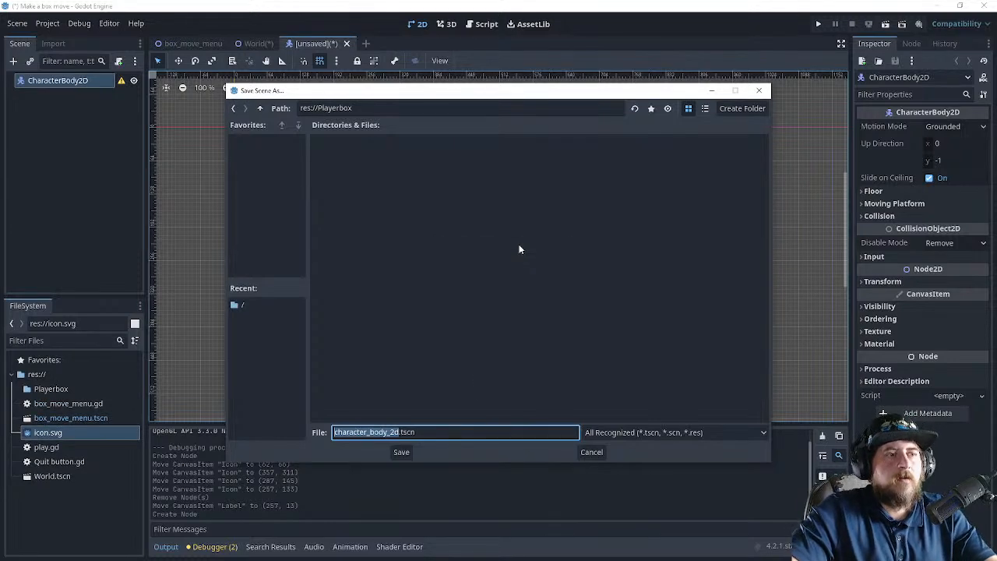
left_click(401, 452)
key("alt+Tab")
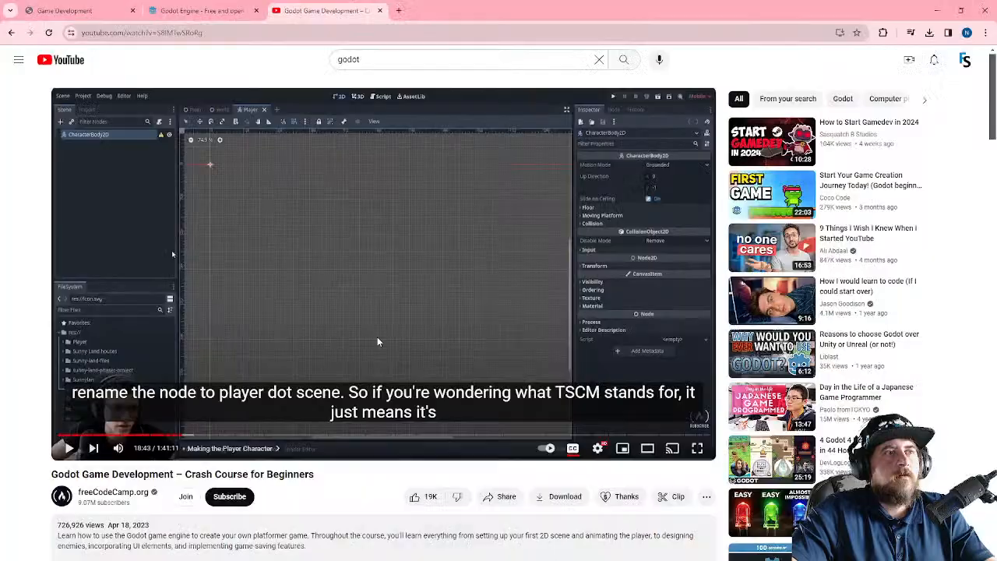
- Play the crash course's part on adding a collision shape to the character body and pause at 19:14
left_click(299, 273)
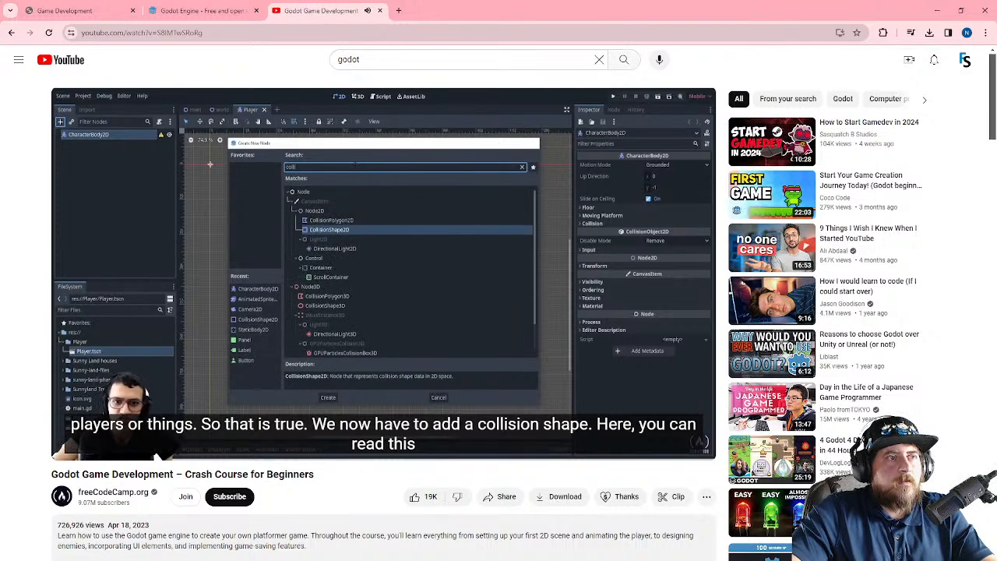
mouse_move(353, 267)
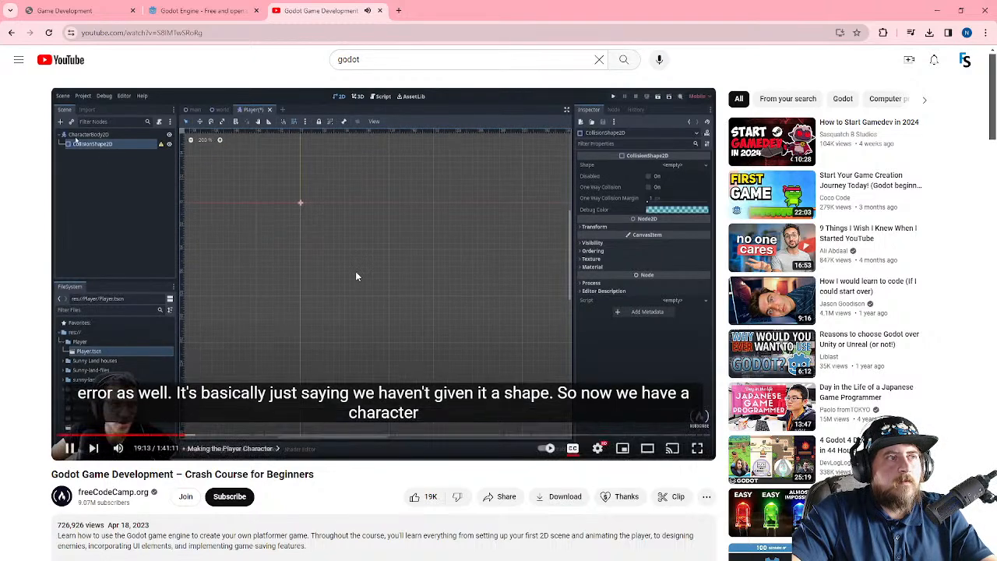
left_click(364, 261)
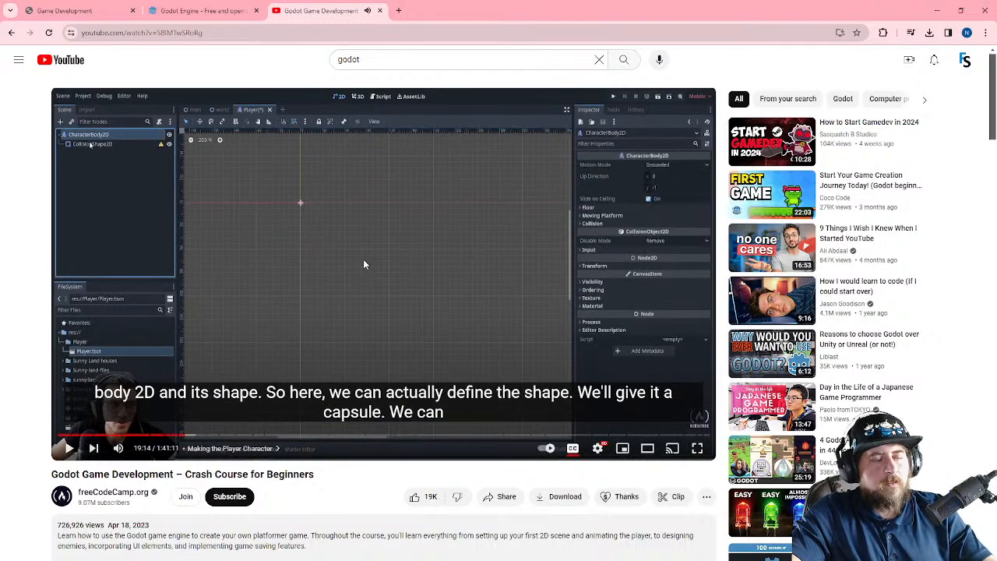
- Switch to Godot, add a CollisionShape2D node under CharacterBody2D and read its configuration warning
key("alt+Tab")
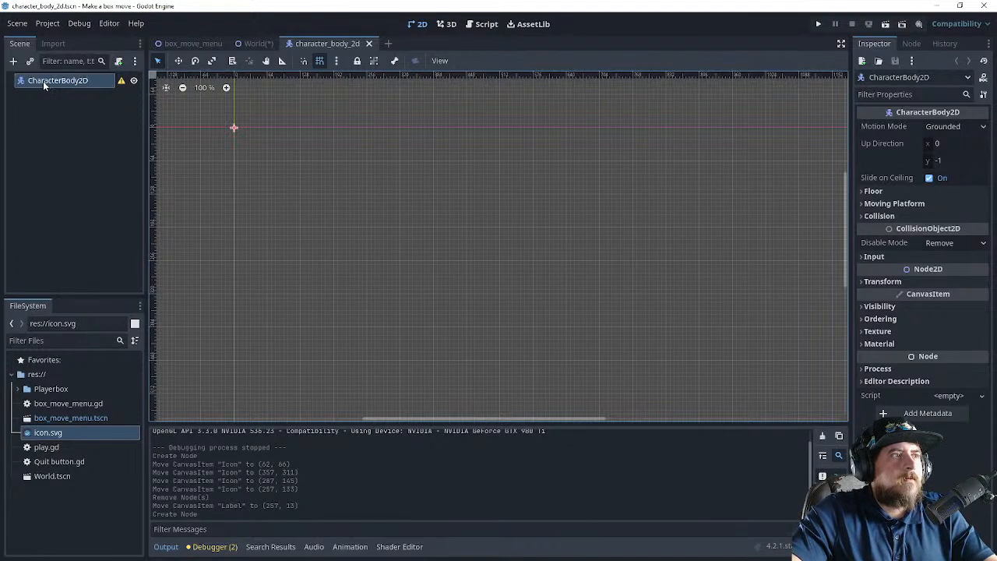
left_click(12, 61)
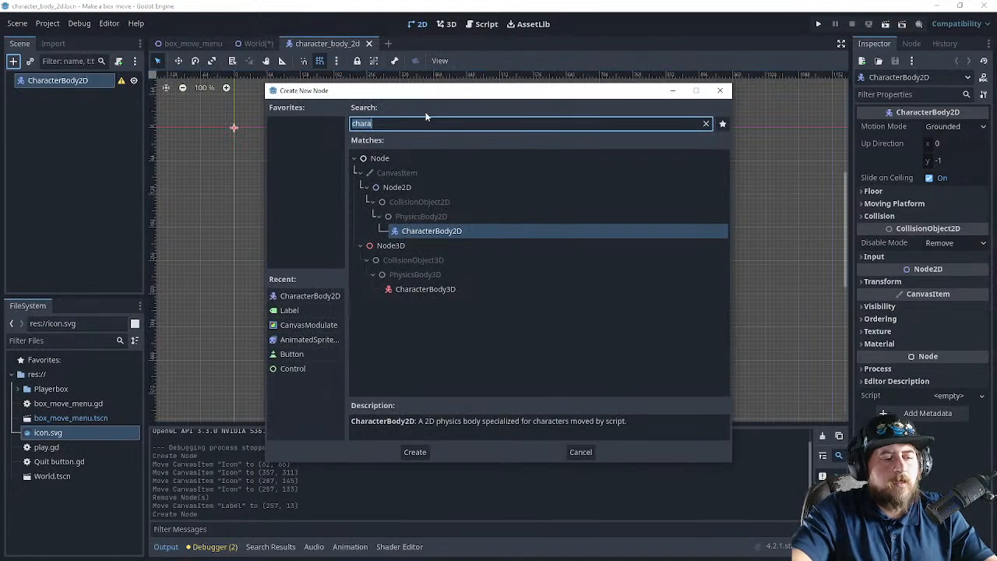
type("col")
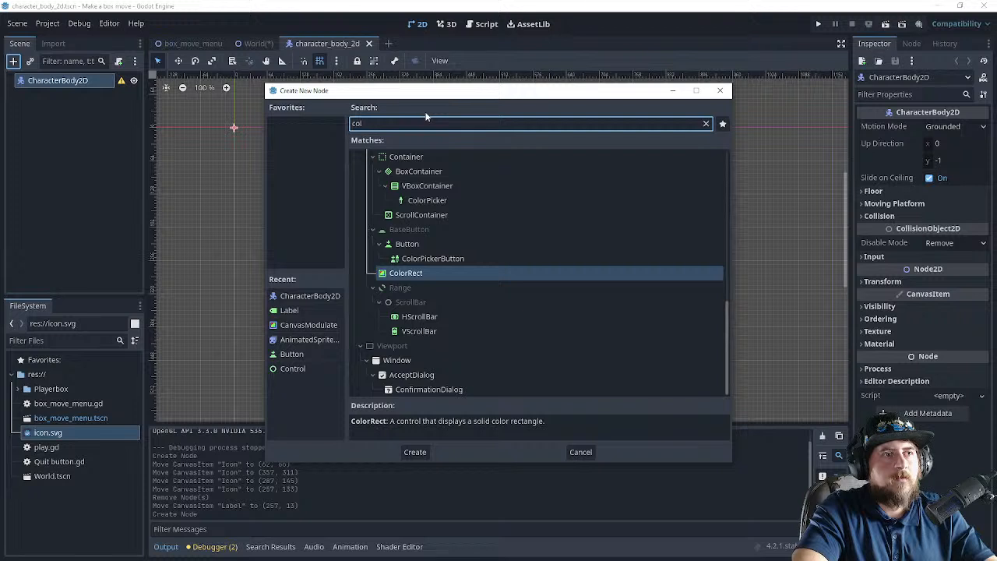
type("l")
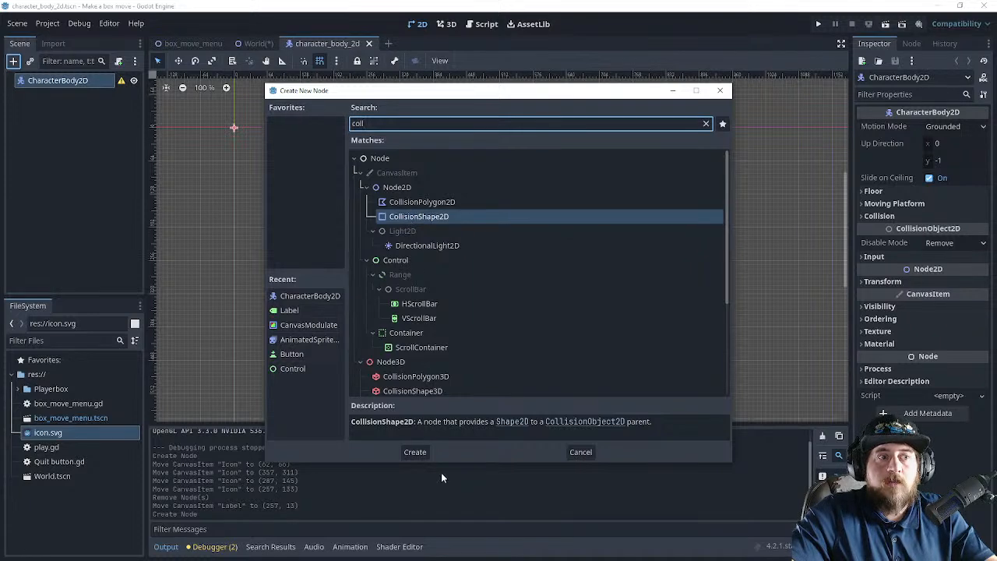
left_click(415, 452)
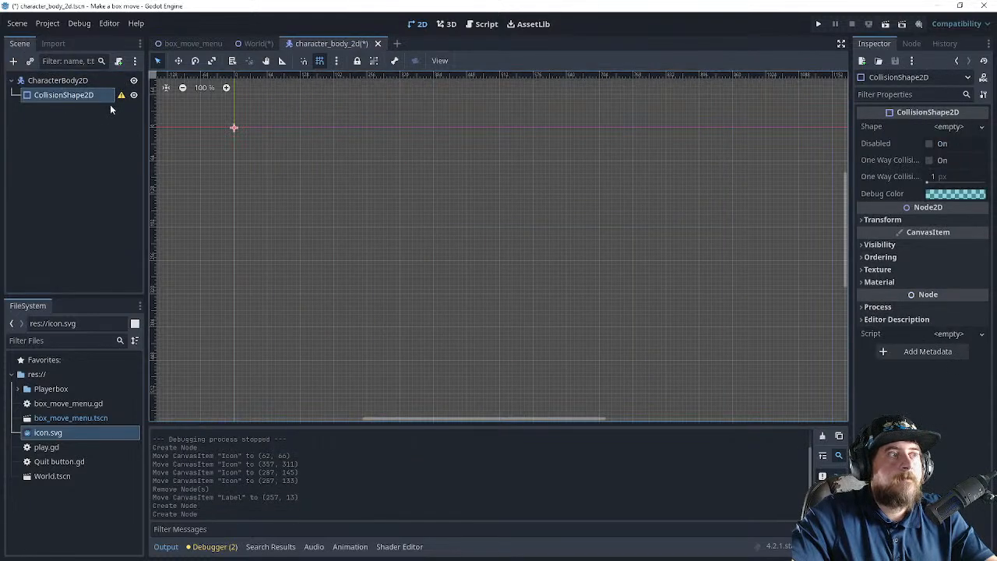
left_click(120, 94)
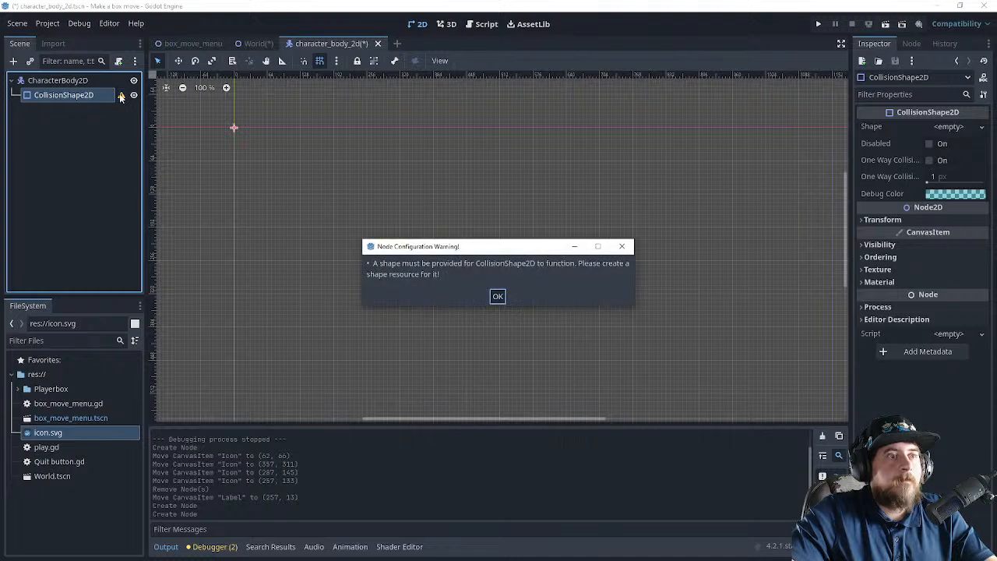
left_click(497, 296)
- Return to the crash course, play the part on defining the collision node's shape and pause at 19:20
key("alt+Tab")
left_click(350, 251)
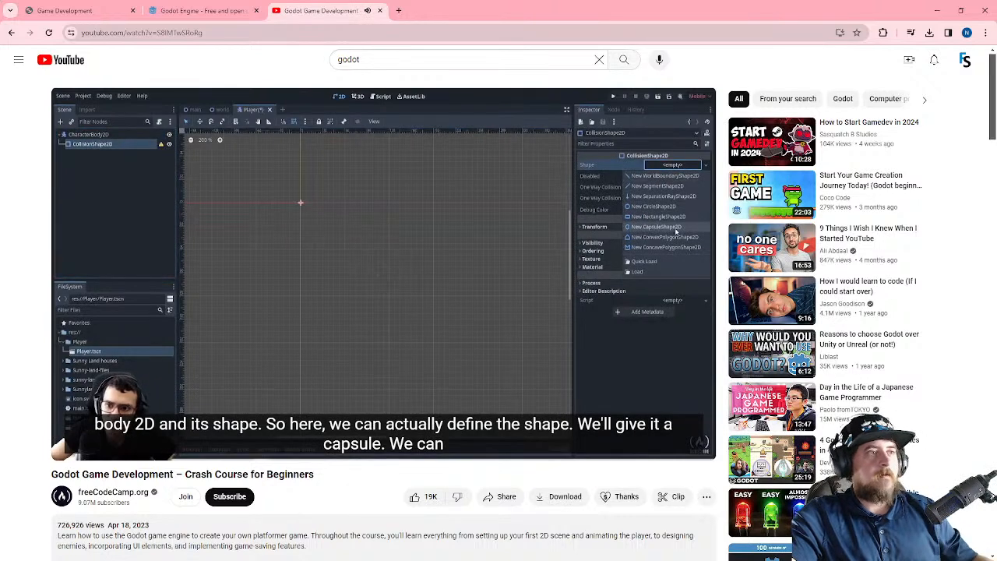
left_click(350, 249)
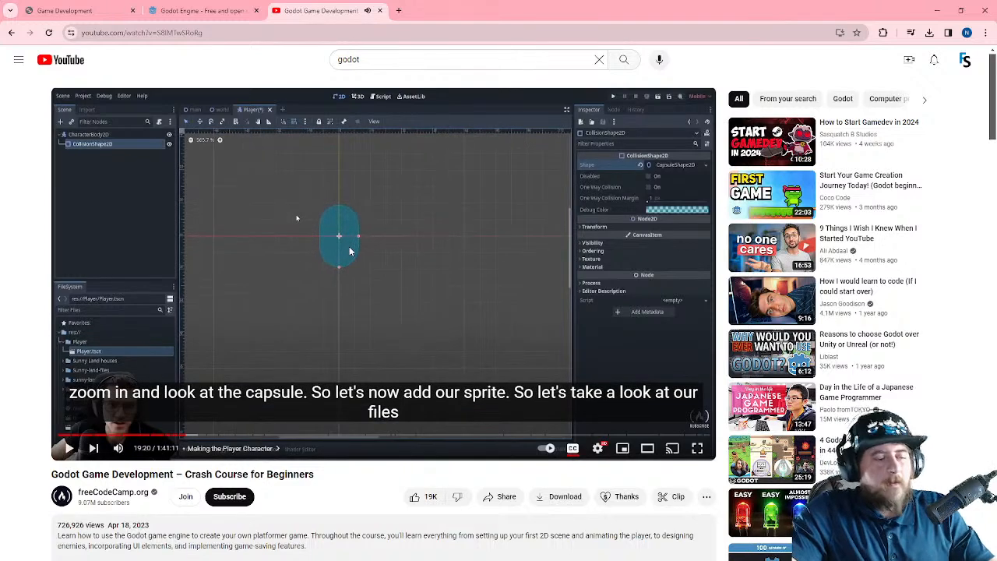
- Switch to Godot, give CollisionShape2D a new RectangleShape2D and enlarge it from the origin into a square centred at about (56, 56)
key("alt+Tab")
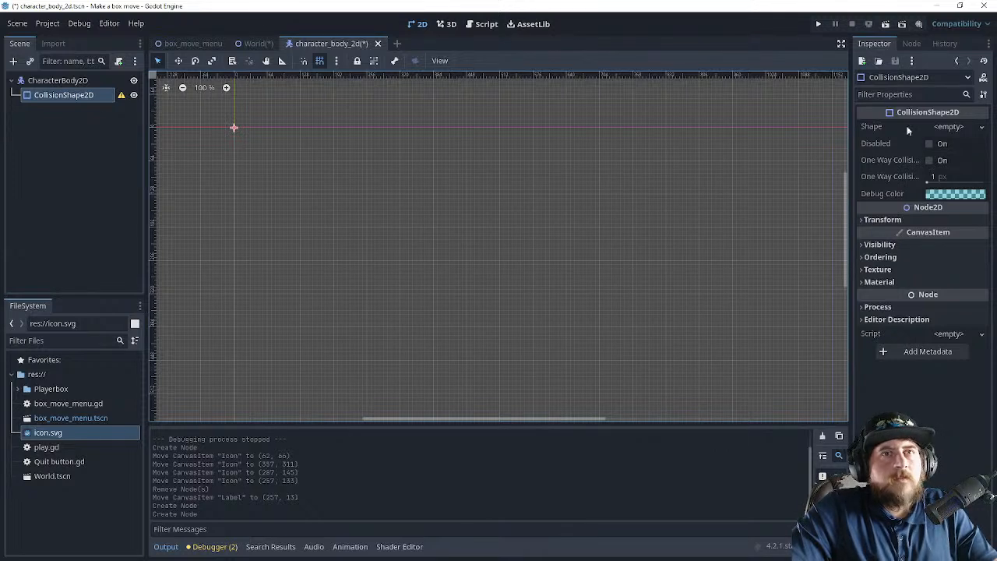
left_click(958, 127)
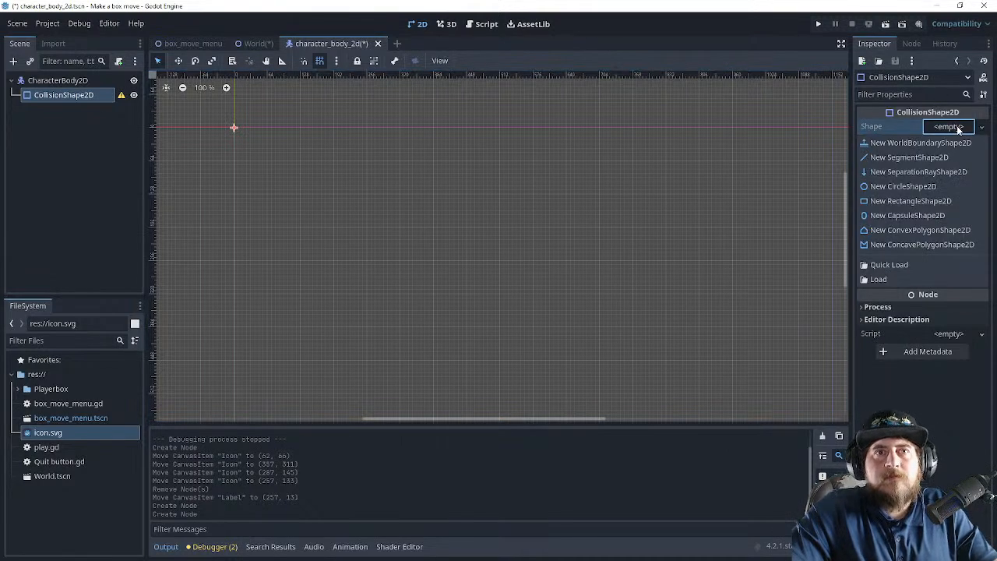
left_click(904, 201)
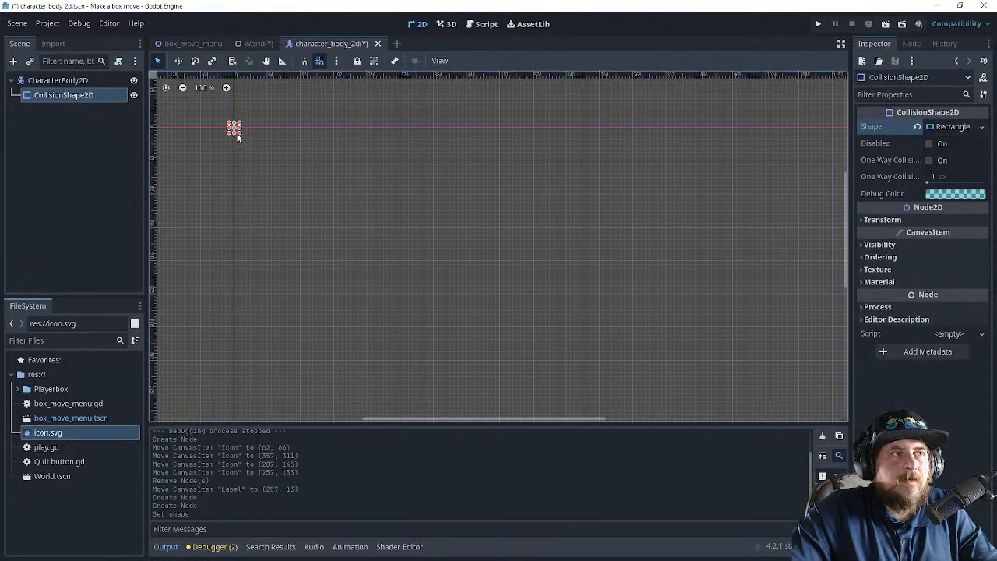
left_click_drag(238, 133, 301, 195)
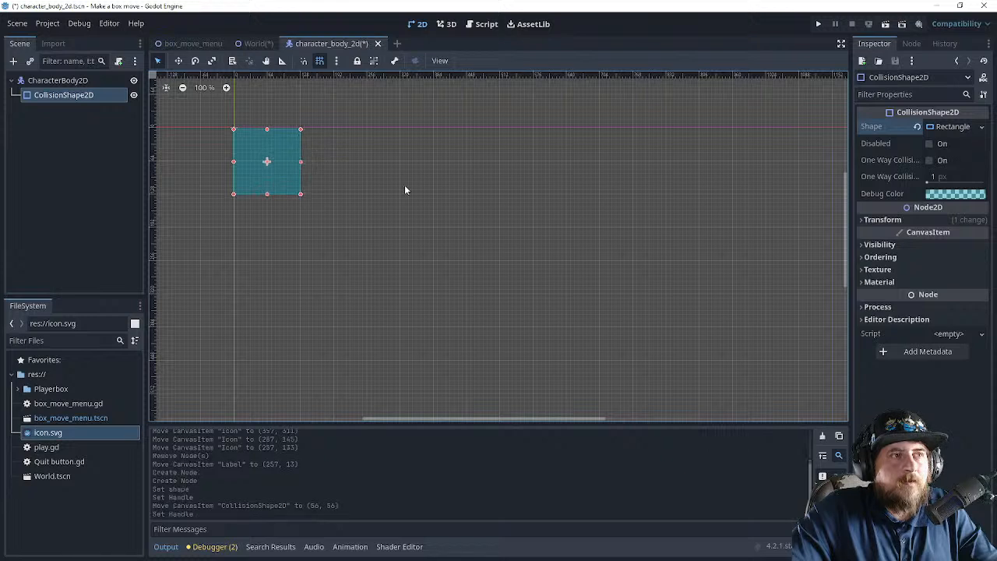
- Set the collision shape's debug color to a blue of about RGB 74, 131, 243
left_click(937, 197)
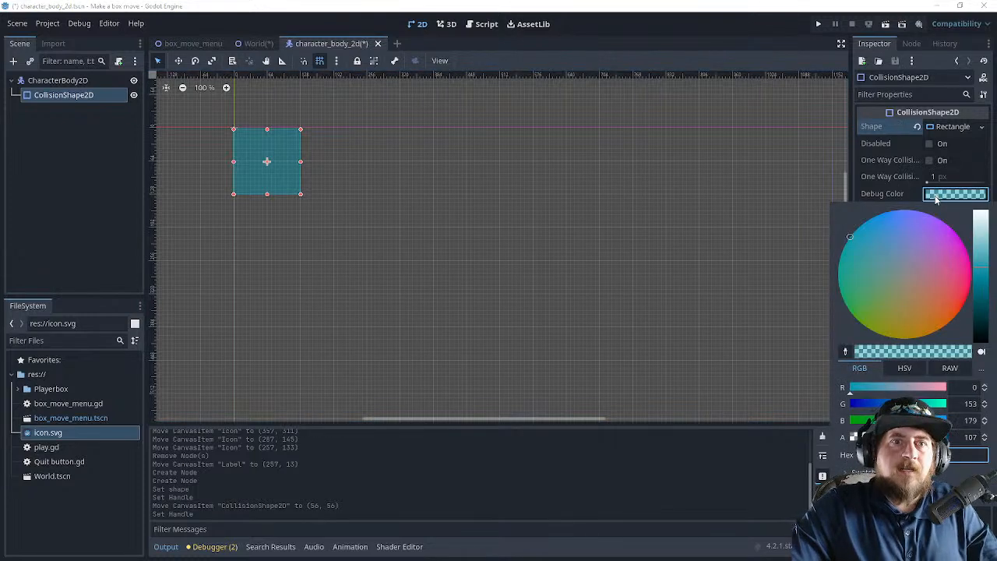
left_click(896, 273)
left_click_drag(896, 273, 885, 222)
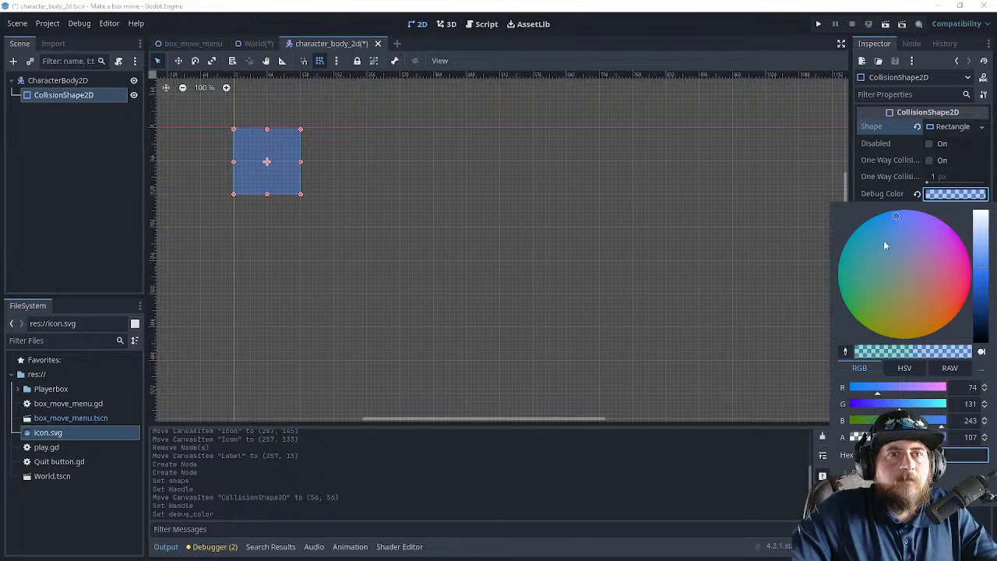
left_click(896, 516)
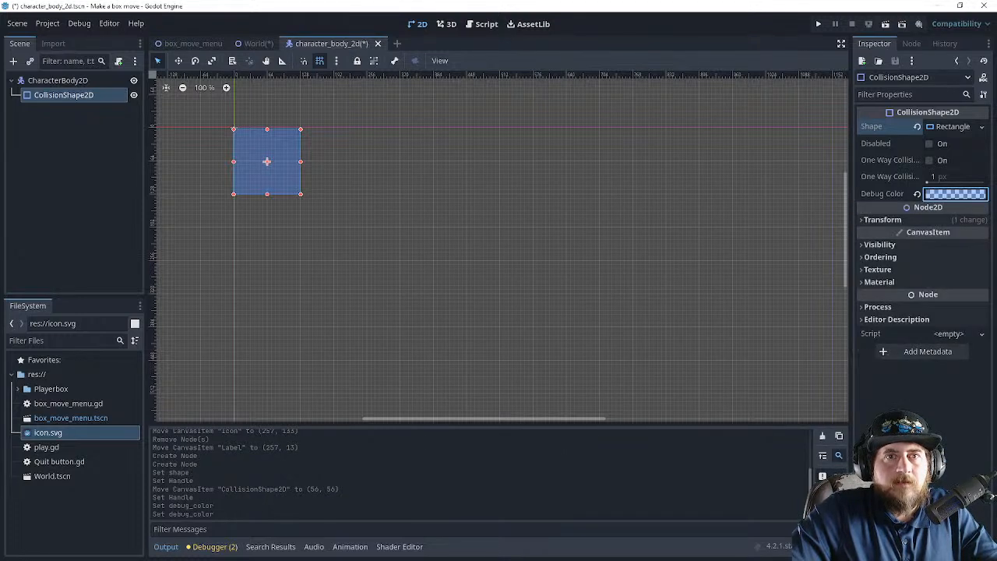
left_click(878, 269)
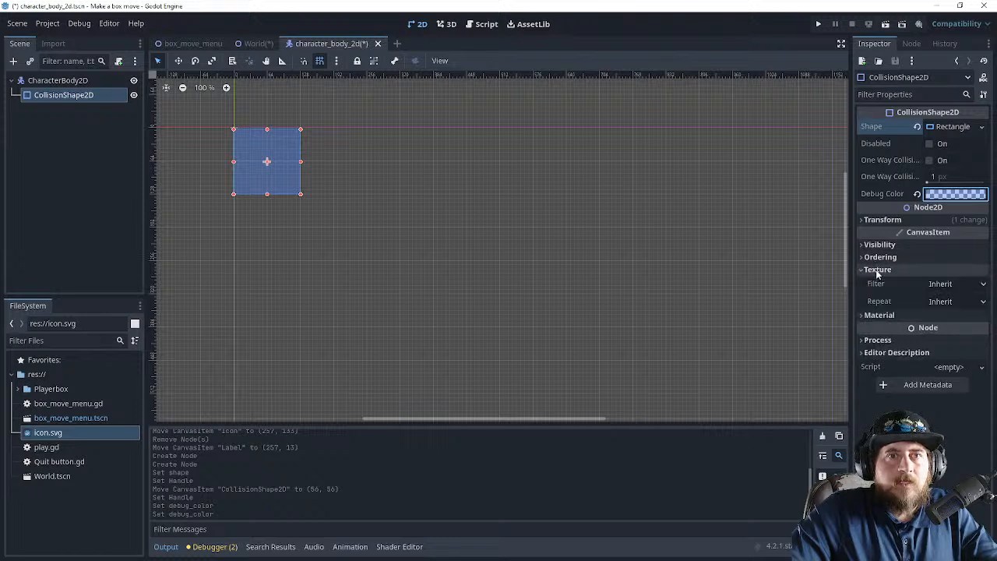
left_click(872, 315)
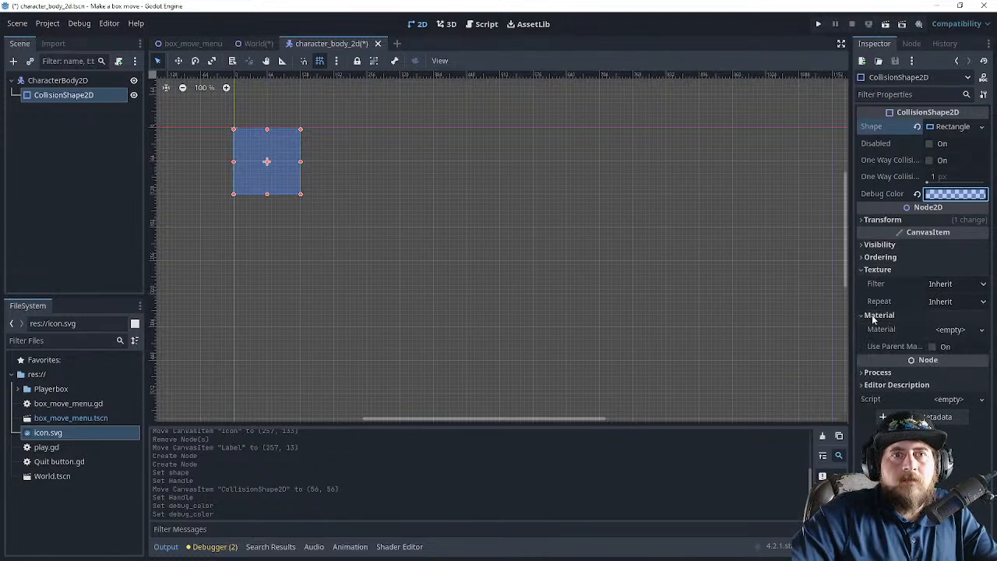
left_click(949, 329)
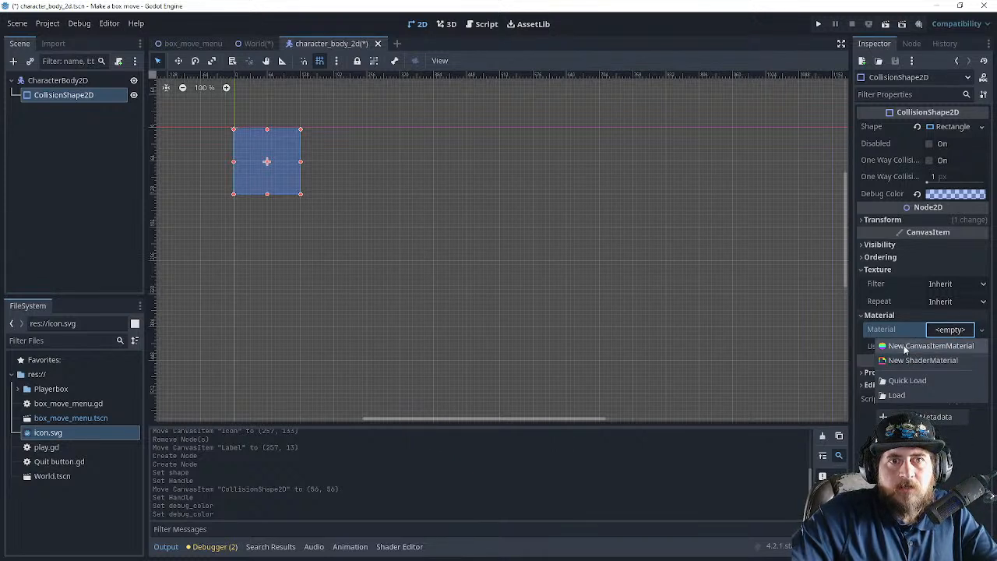
key("Escape")
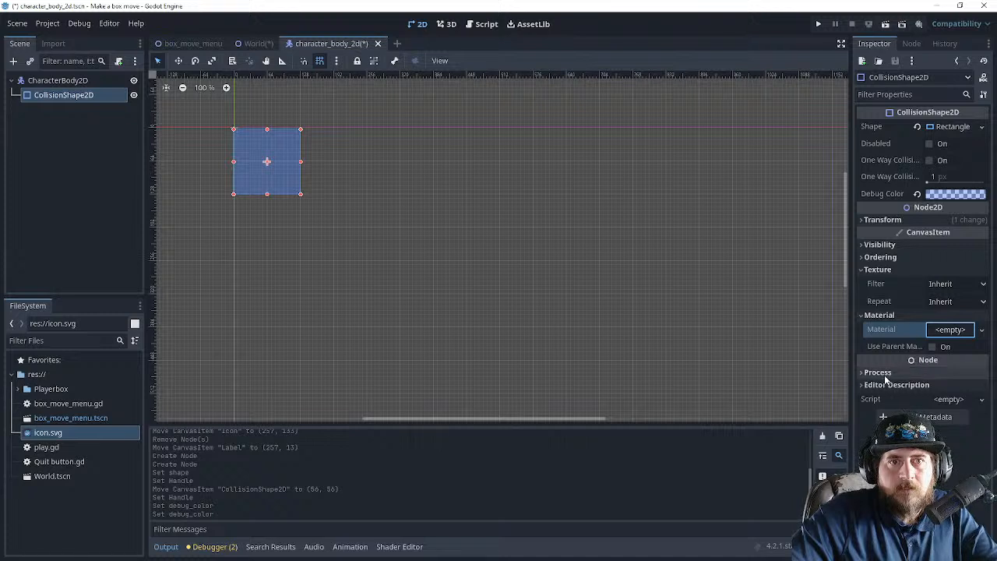
left_click(880, 373)
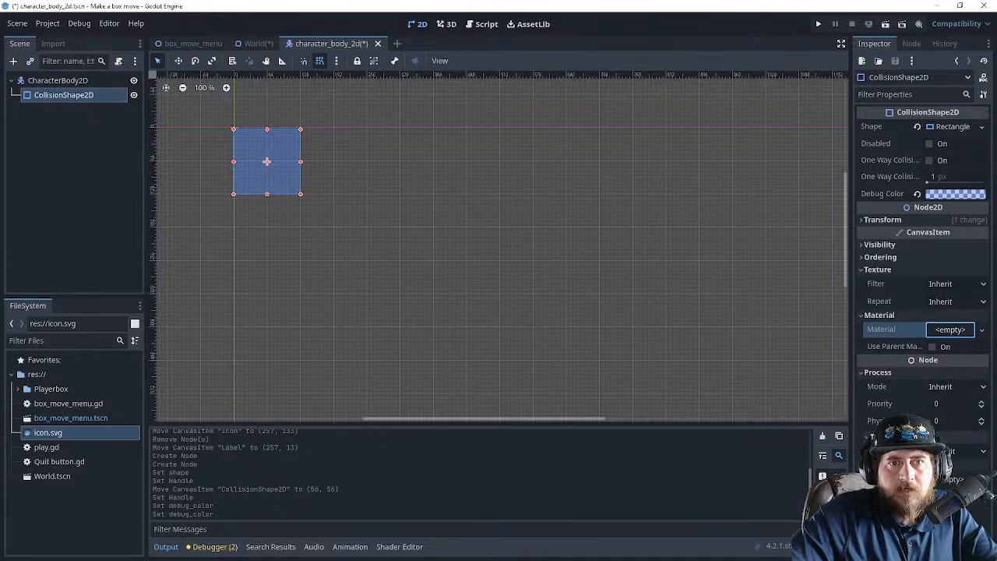
- Enter "plz" as the editor description of the CollisionShape2D node
left_click(885, 466)
scroll(885, 460, "down", 2)
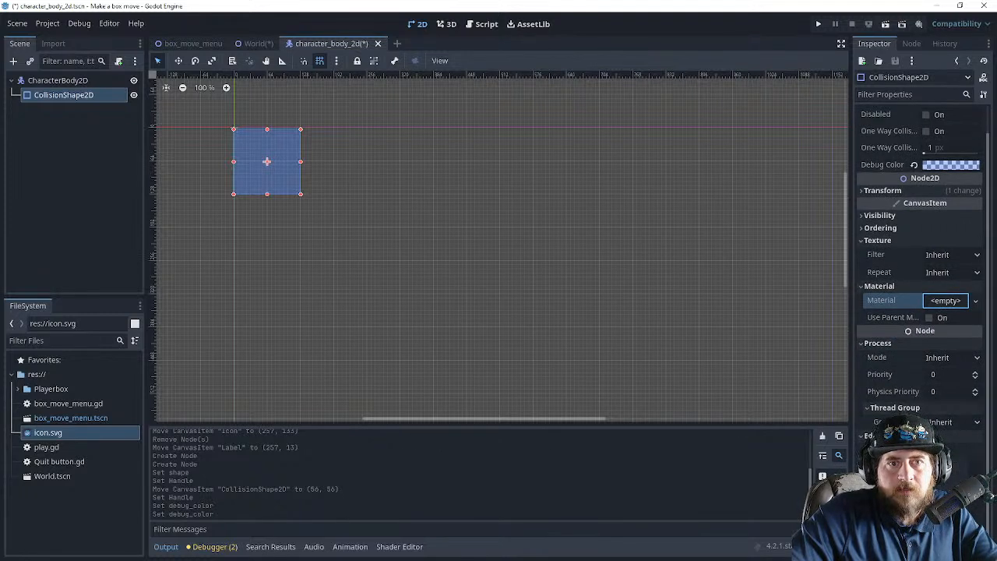
left_click(927, 479)
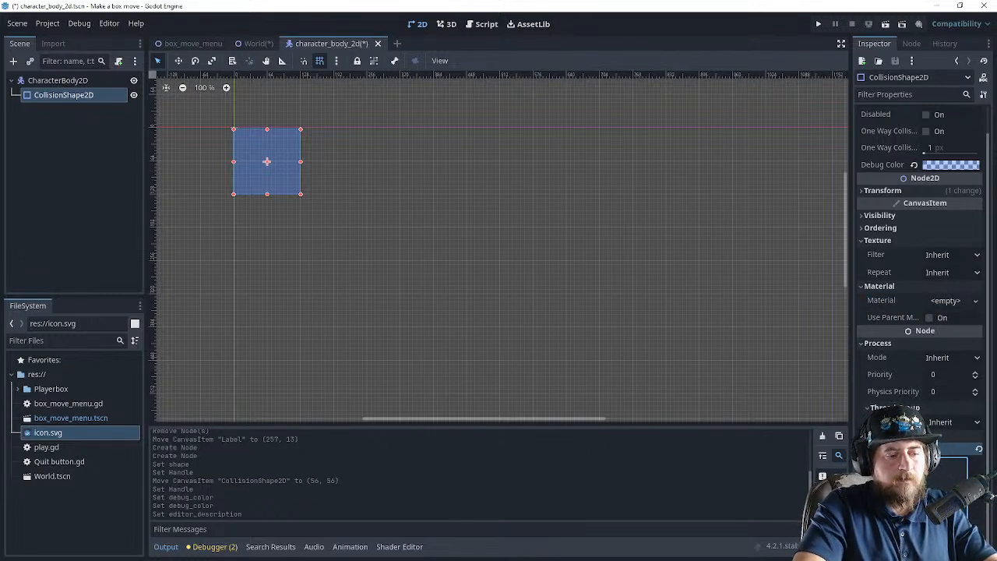
type("plz")
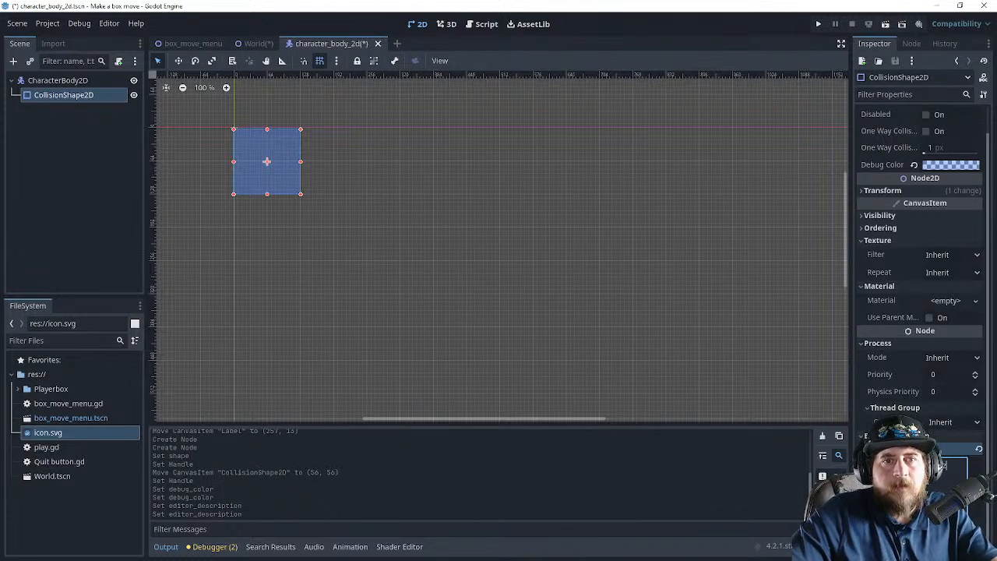
left_click(896, 436)
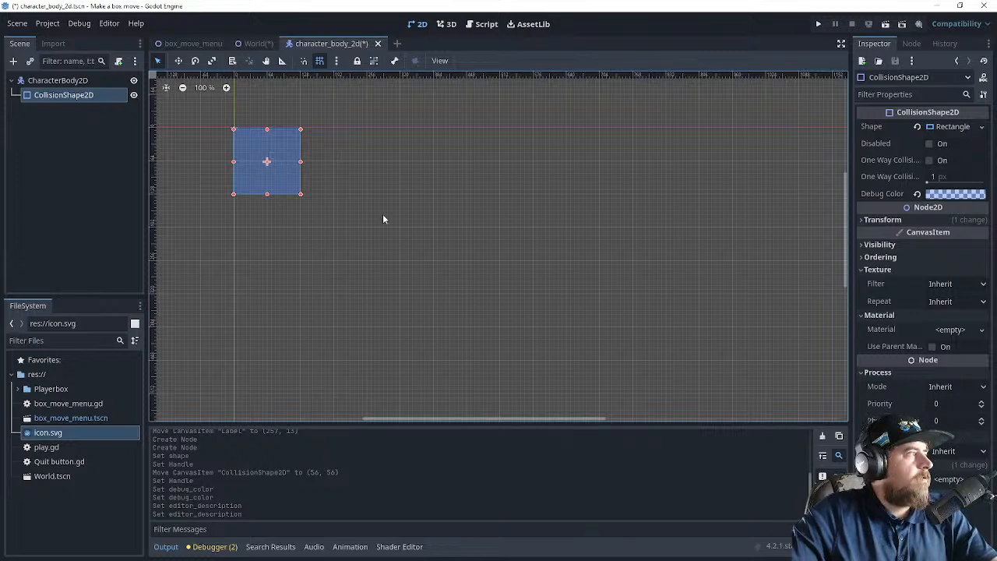
- Return to the crash course, play the part on adding the player's animated sprite and pause at 19:56
key("alt+Tab")
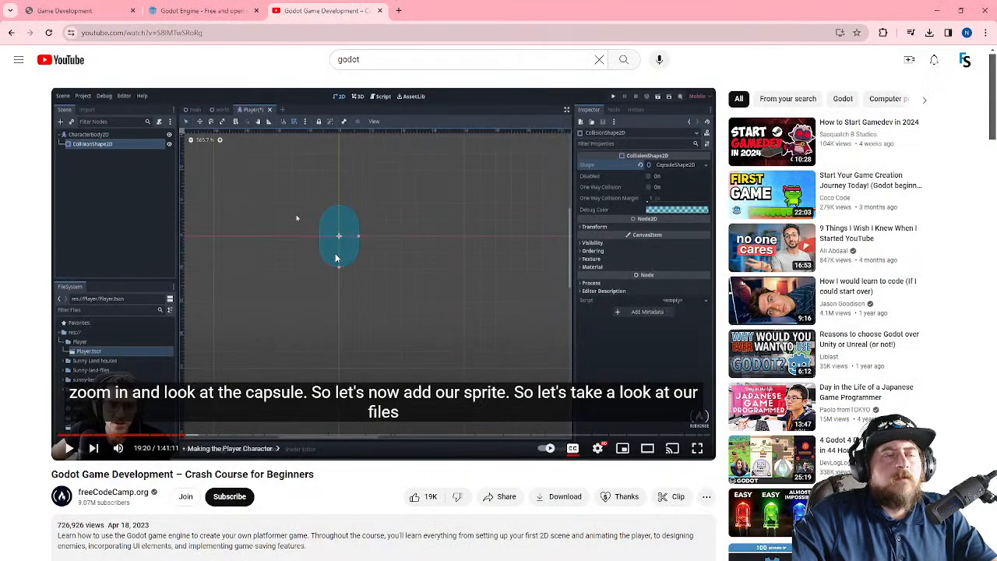
left_click(332, 299)
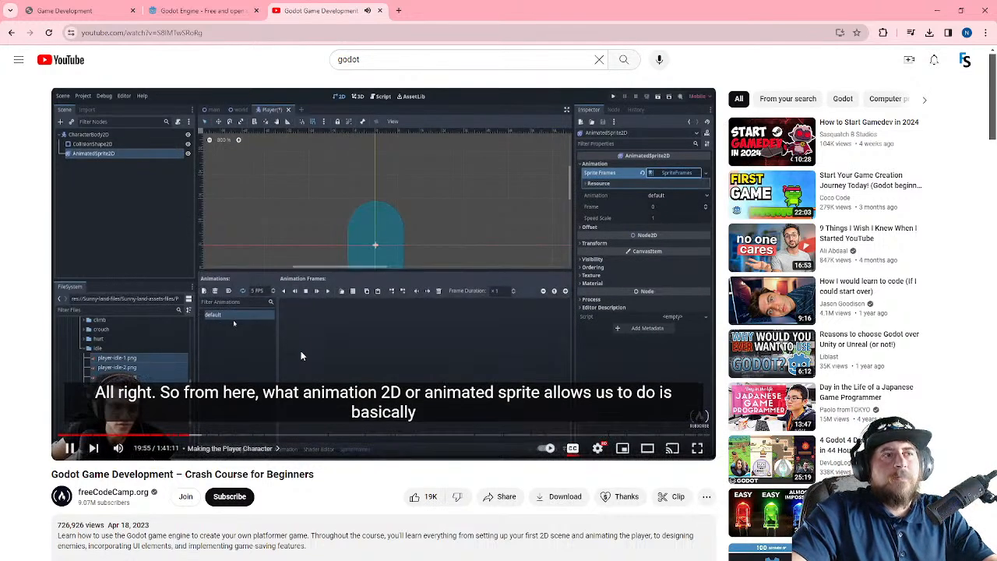
left_click(322, 274)
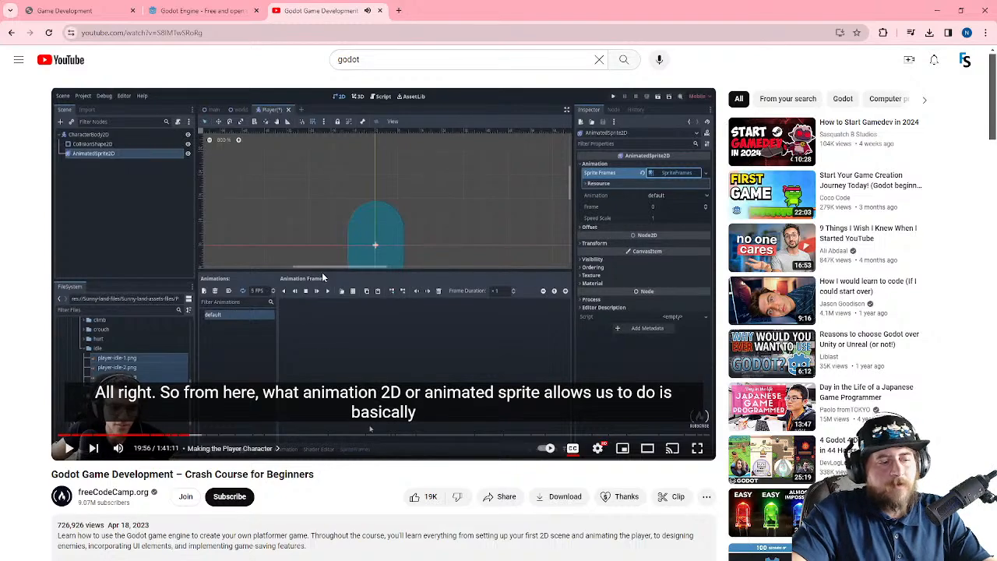
- Switch to Godot and add a Sprite2D node as a child of the CollisionShape2D node
key("alt+Tab")
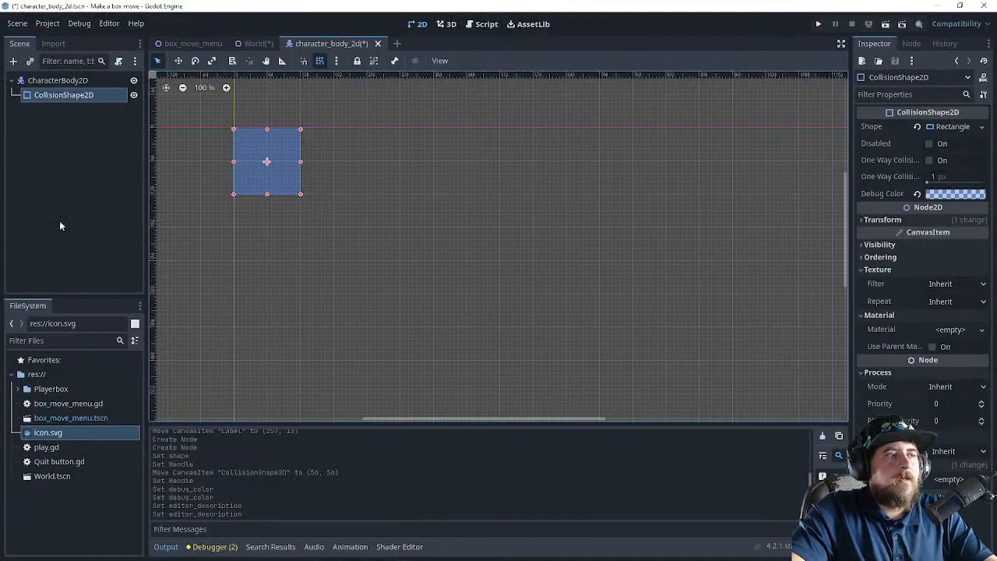
left_click(13, 62)
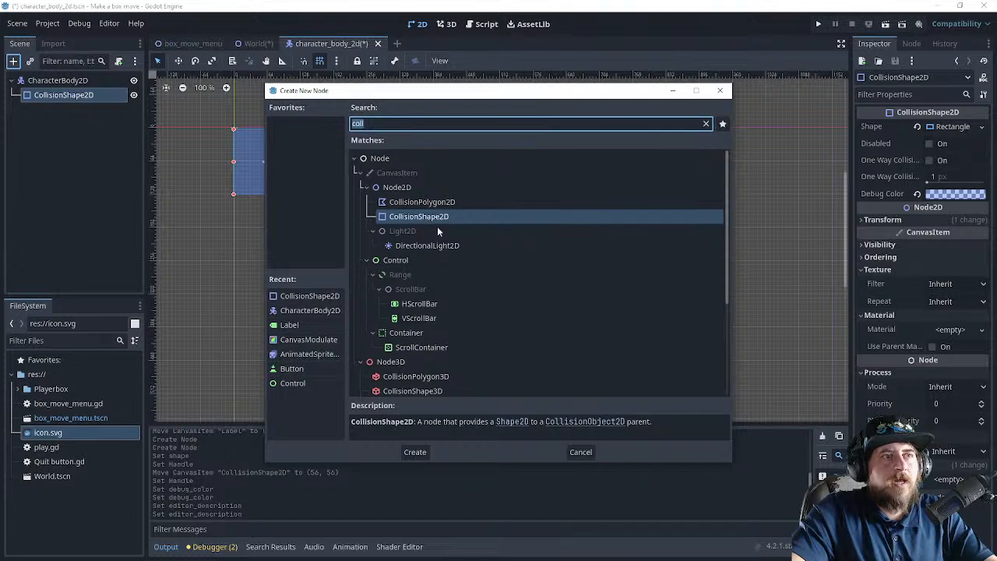
type("a")
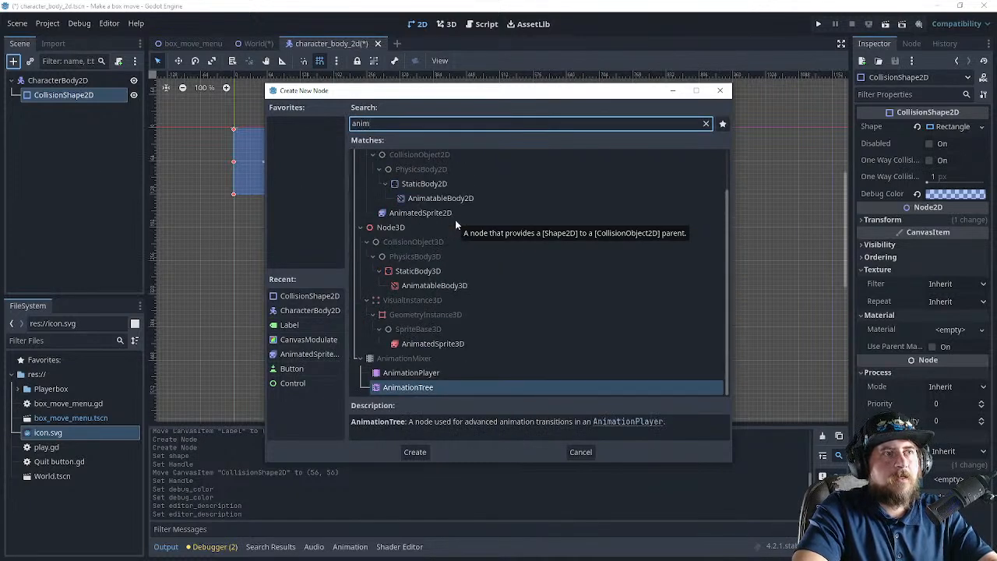
key("BackSpace")
type("spri")
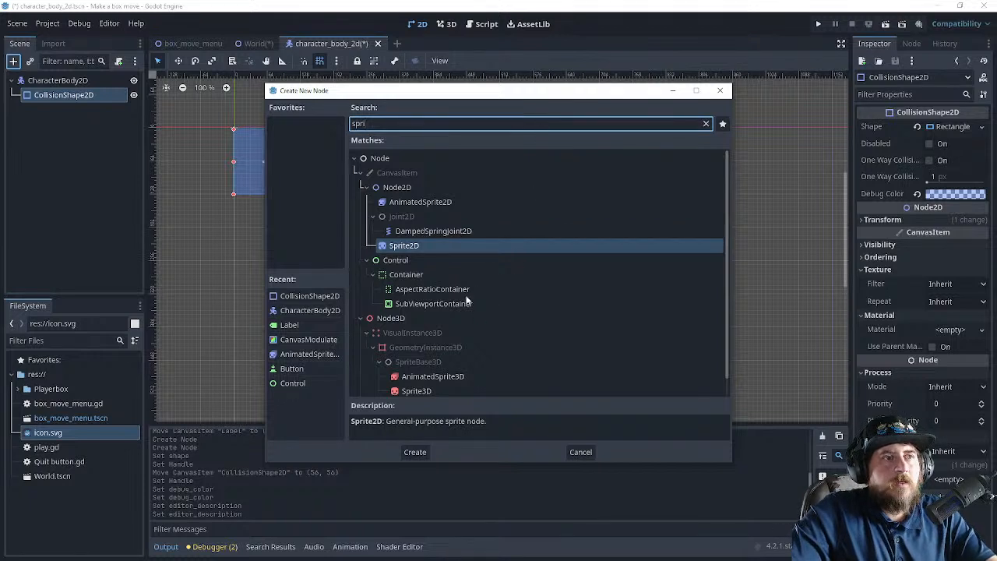
left_click(433, 246)
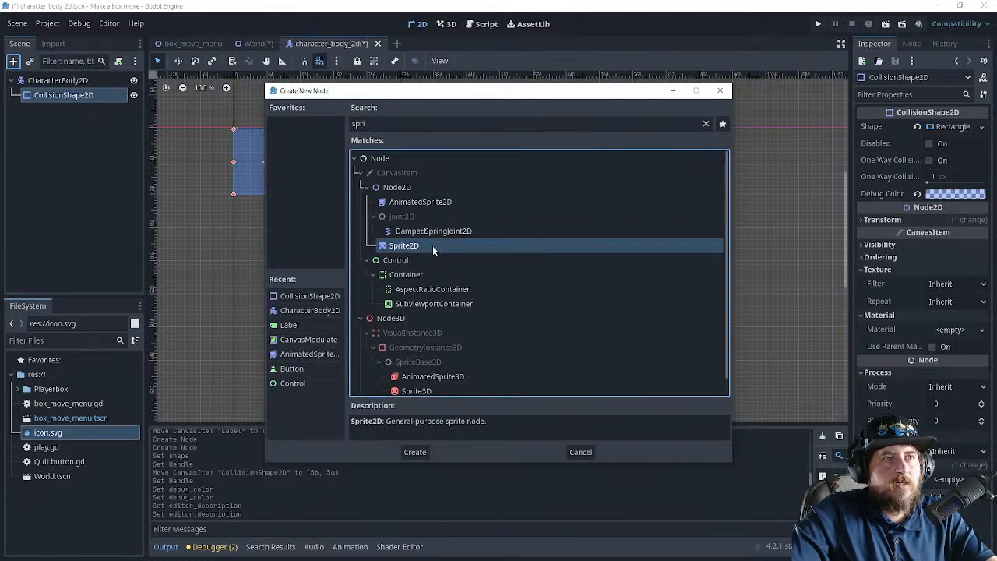
left_click(433, 204)
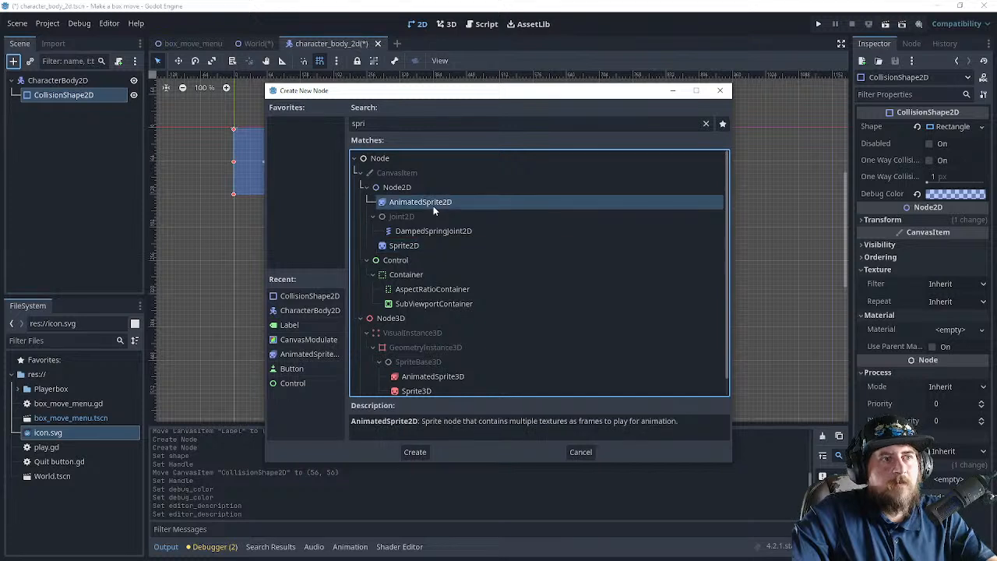
left_click(415, 247)
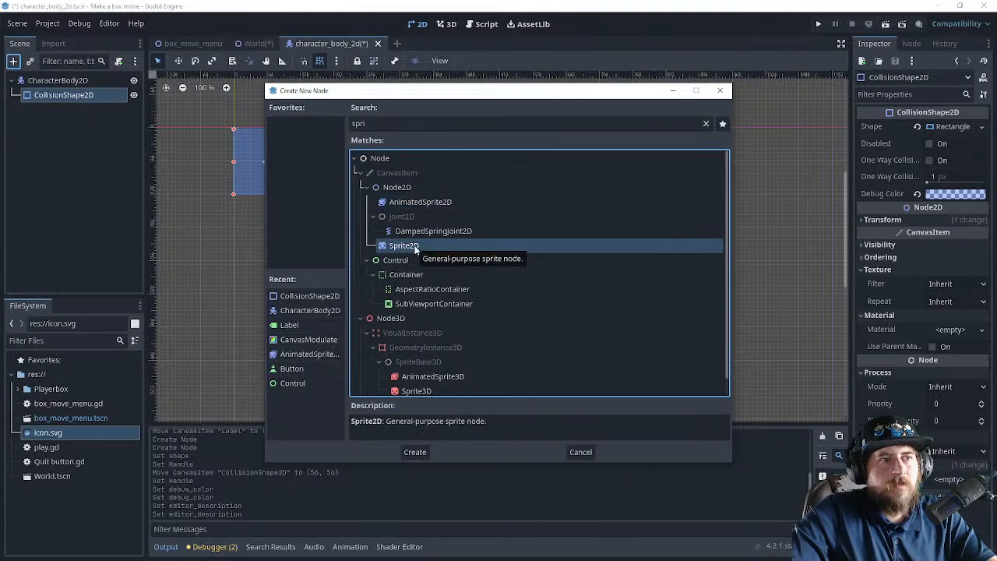
left_click(416, 451)
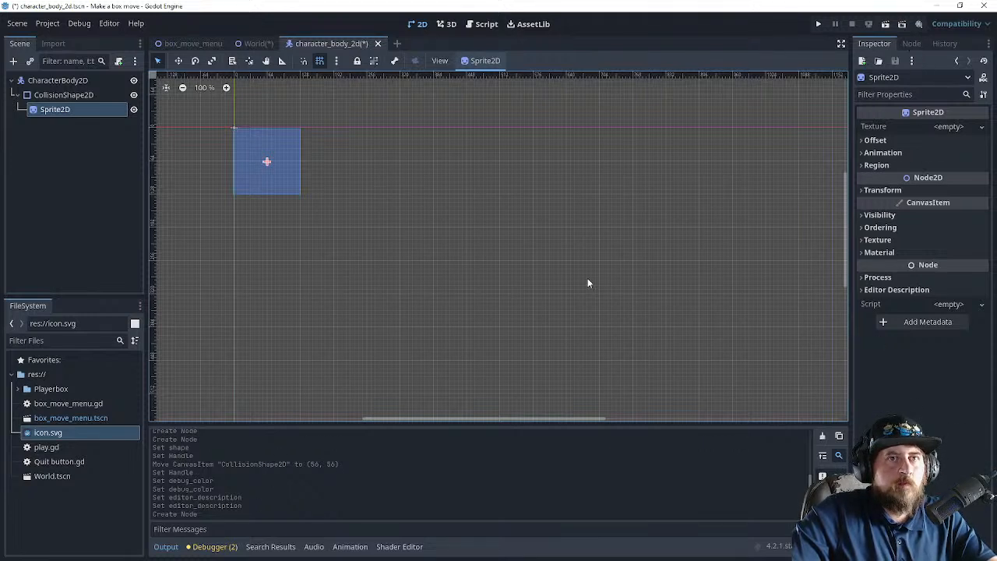
- Return to the crash course, replay the part on creating new sprite frames and pause at 19:51
key("alt+Tab")
key("space")
key("Left")
key("Left")
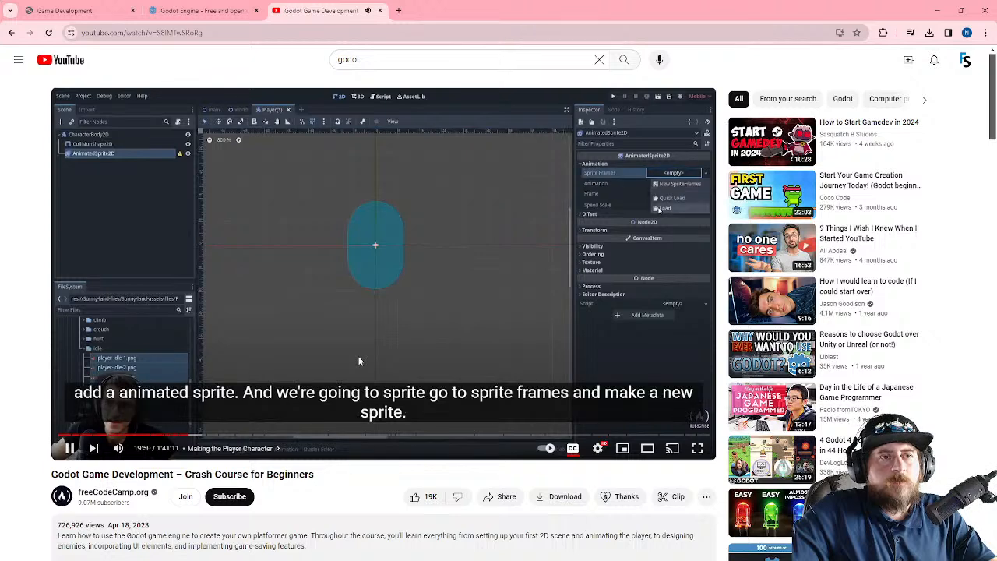
key("space")
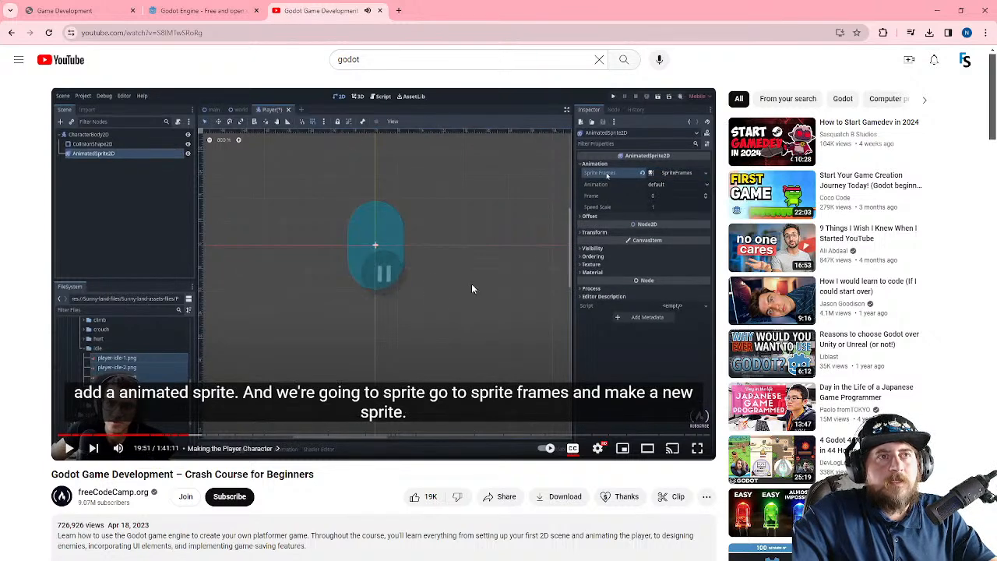
left_click(215, 8)
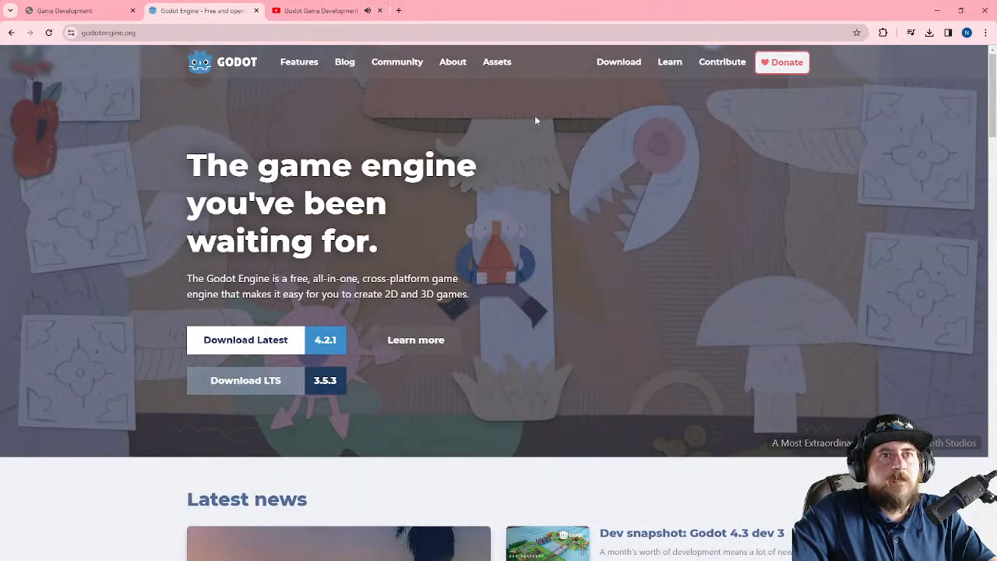
left_click(343, 9)
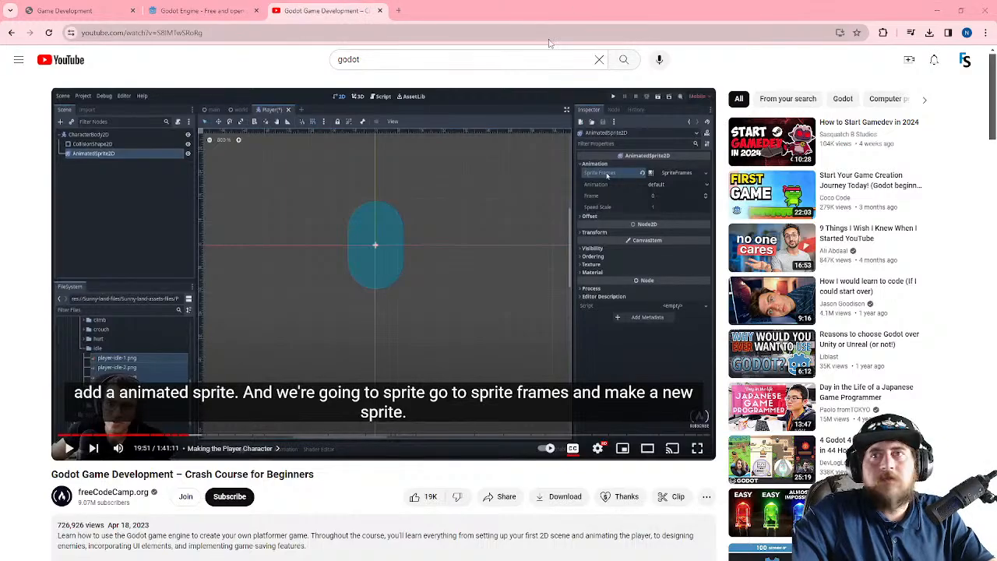
- Switch to Godot and load icon.svg from the project folder as the Sprite2D node's texture
key("alt+Tab")
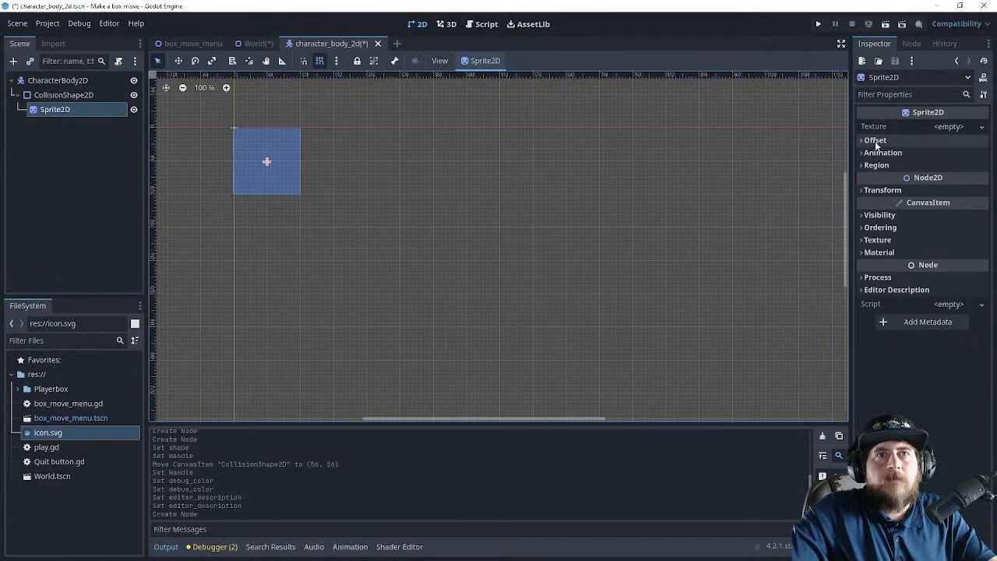
left_click(948, 127)
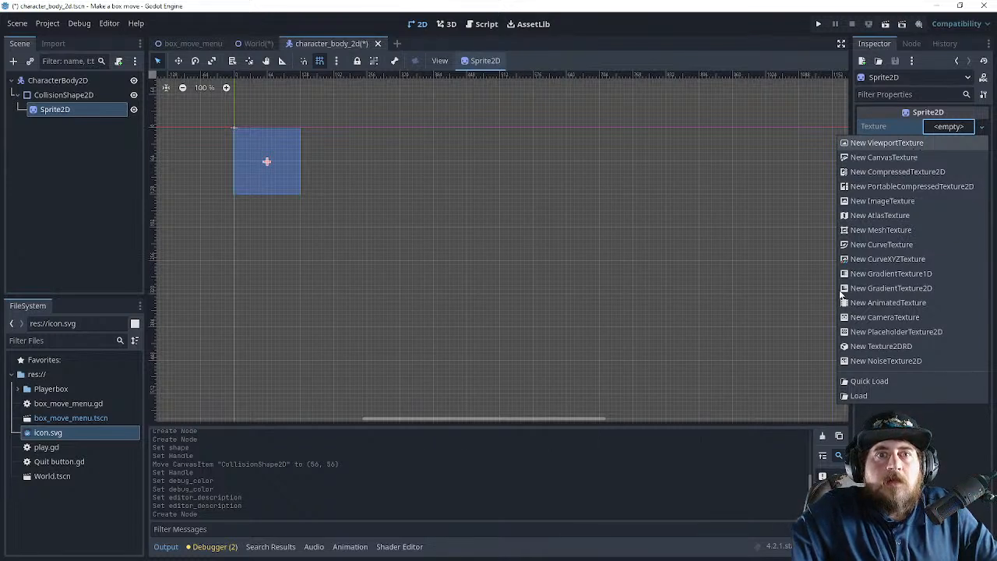
left_click(859, 396)
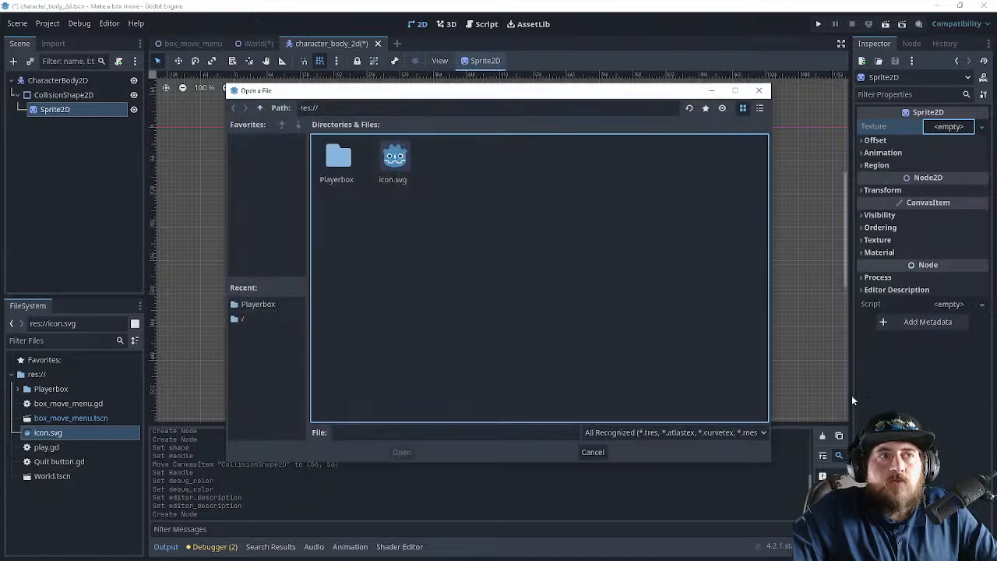
left_click(394, 162)
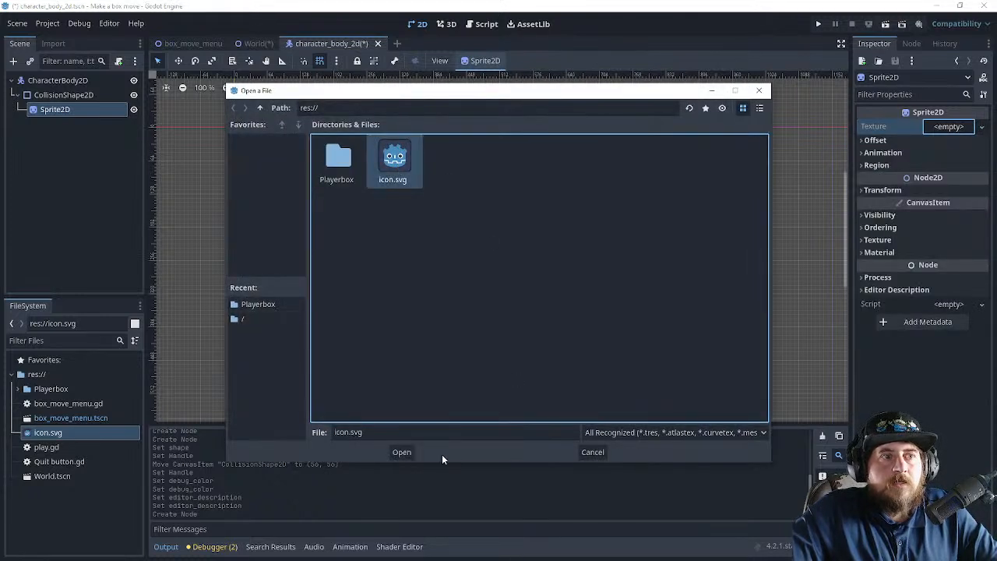
left_click(402, 451)
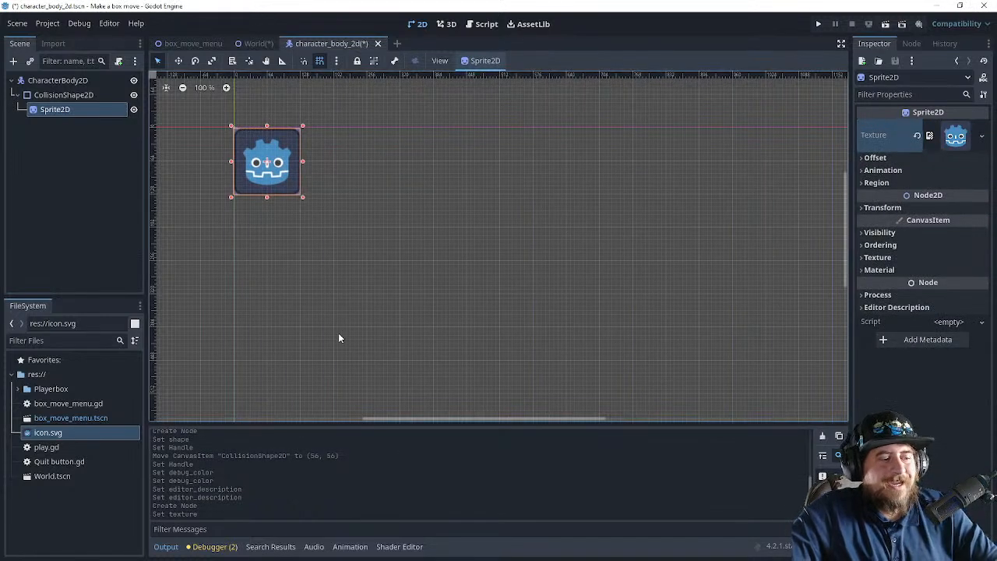
- Return to the crash course, play the parts on player animations and attaching a script, and pause at 22:23
key("alt+Tab")
left_click(357, 278)
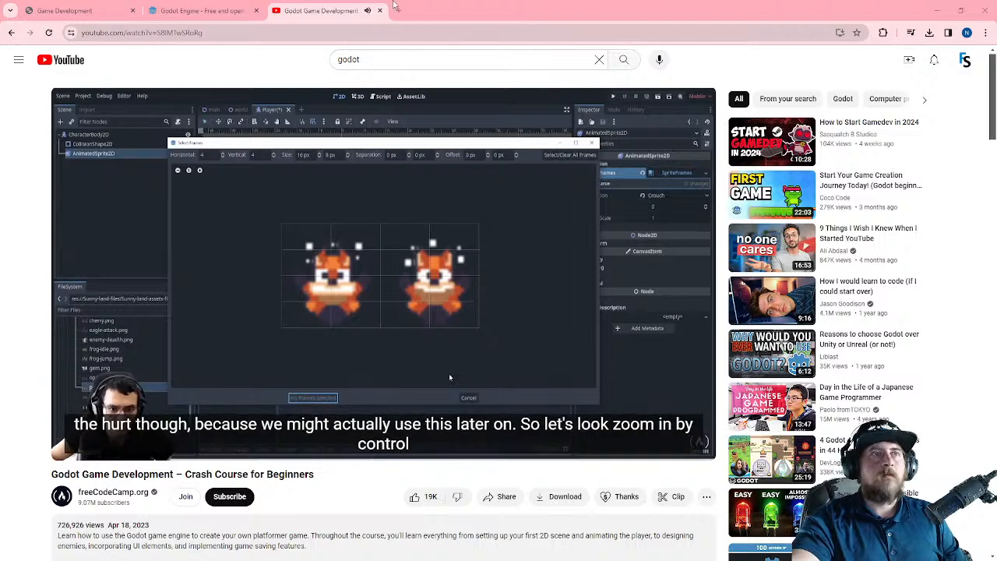
left_click(399, 10)
key("ctrl+w")
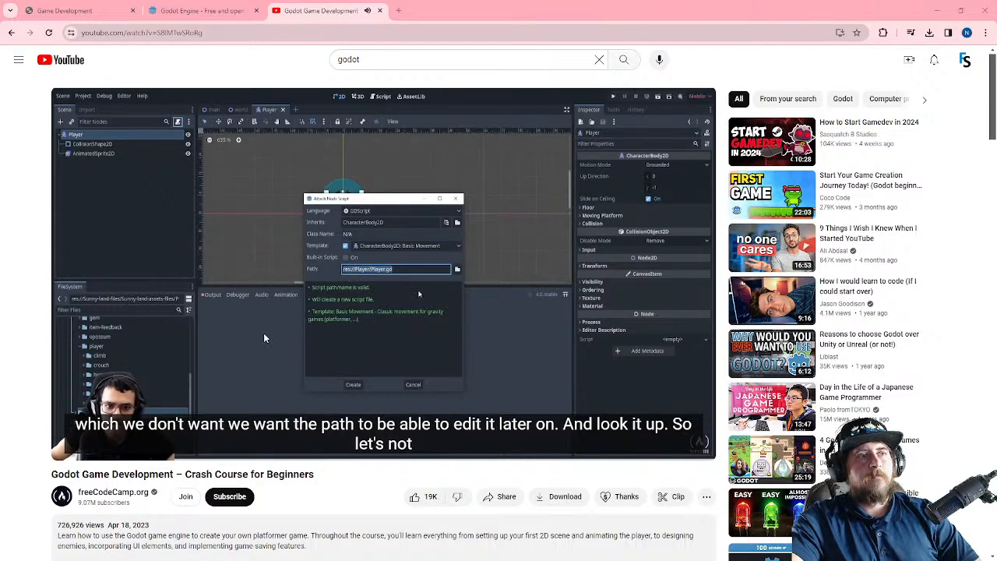
left_click(385, 334)
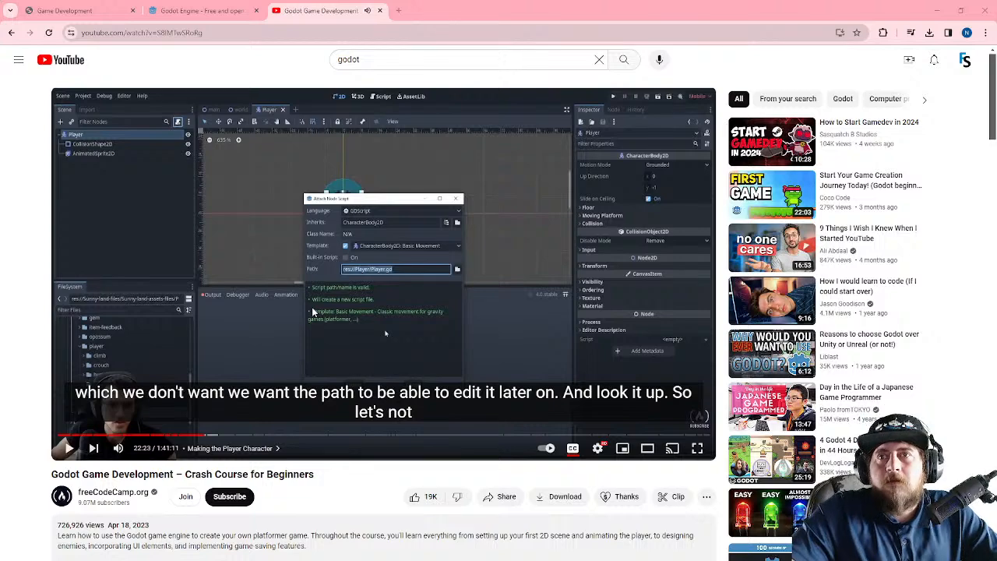
left_click(938, 10)
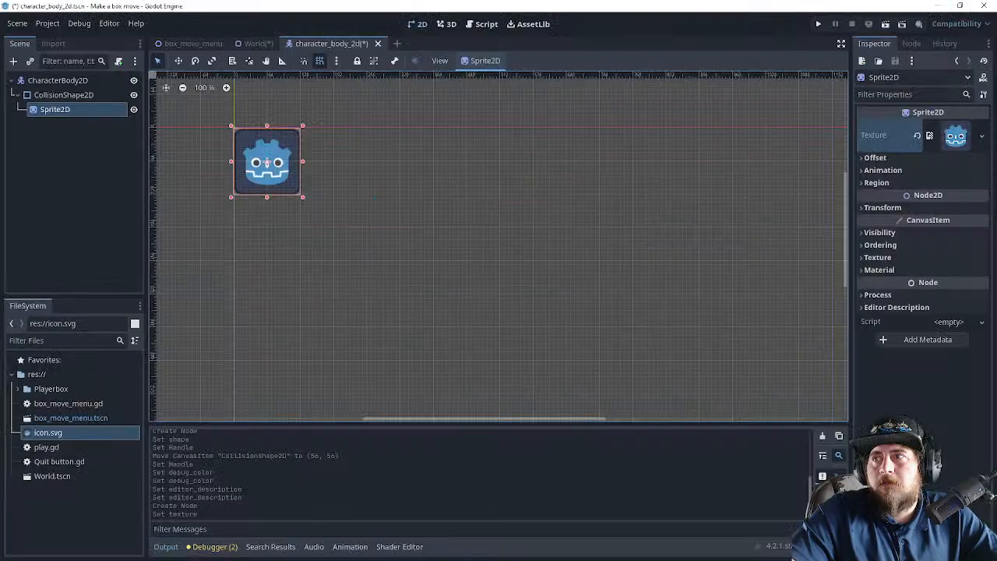
left_click(42, 94)
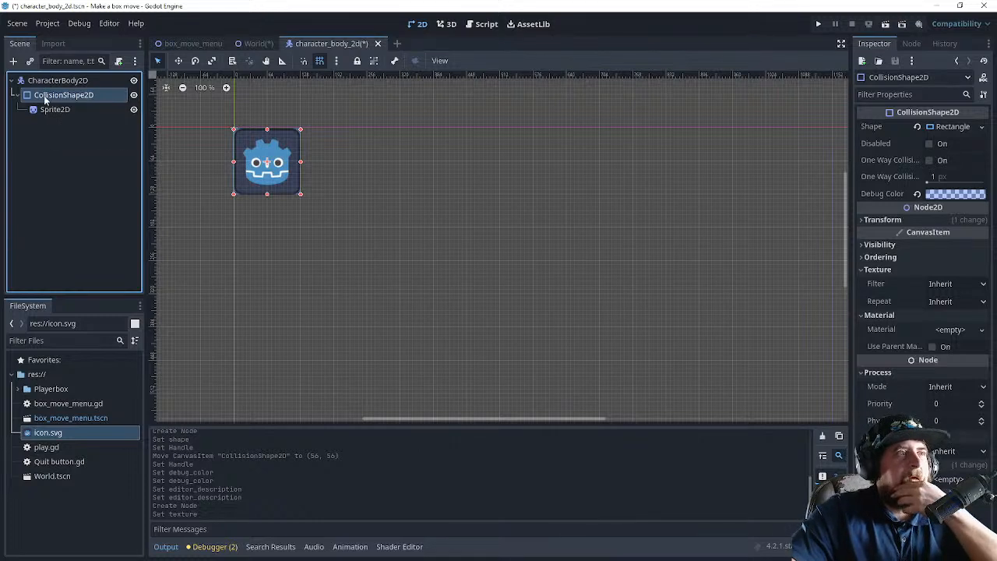
left_click(12, 61)
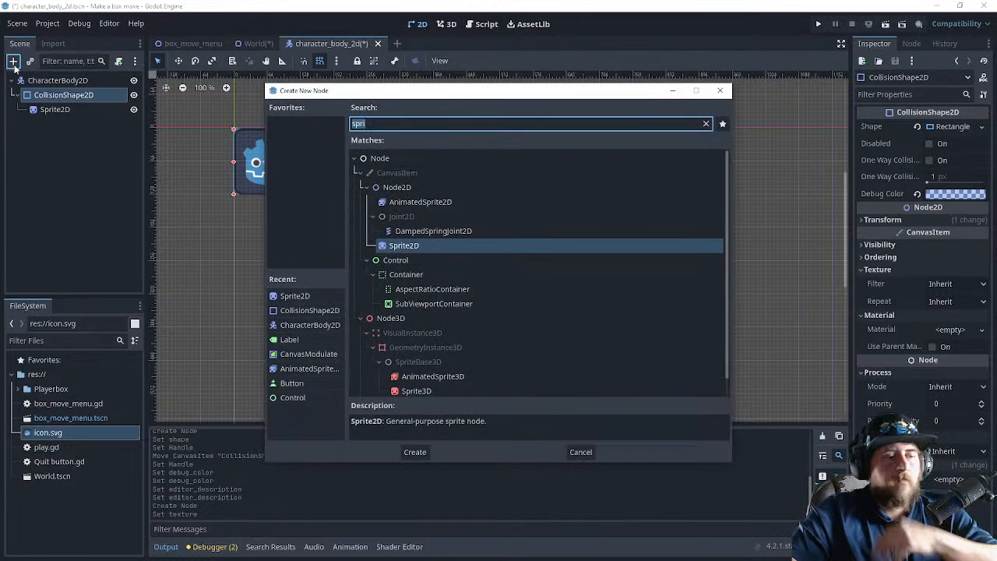
- Rewind the crash course to before 22:03 and replay the part on renaming the player and adding its script, up to 22:08
key("alt+Tab")
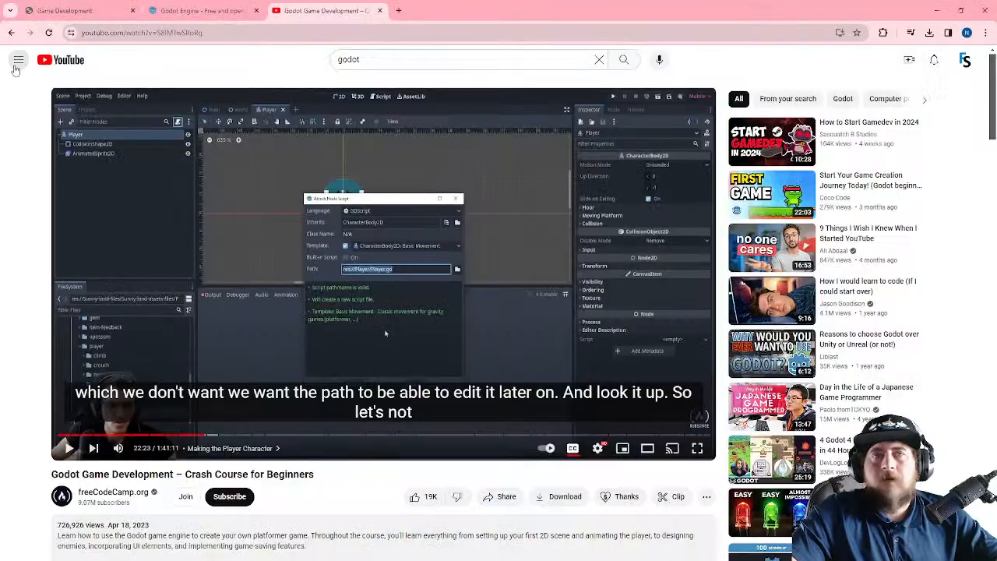
key("Left")
key("Left")
key("Left")
key("Left")
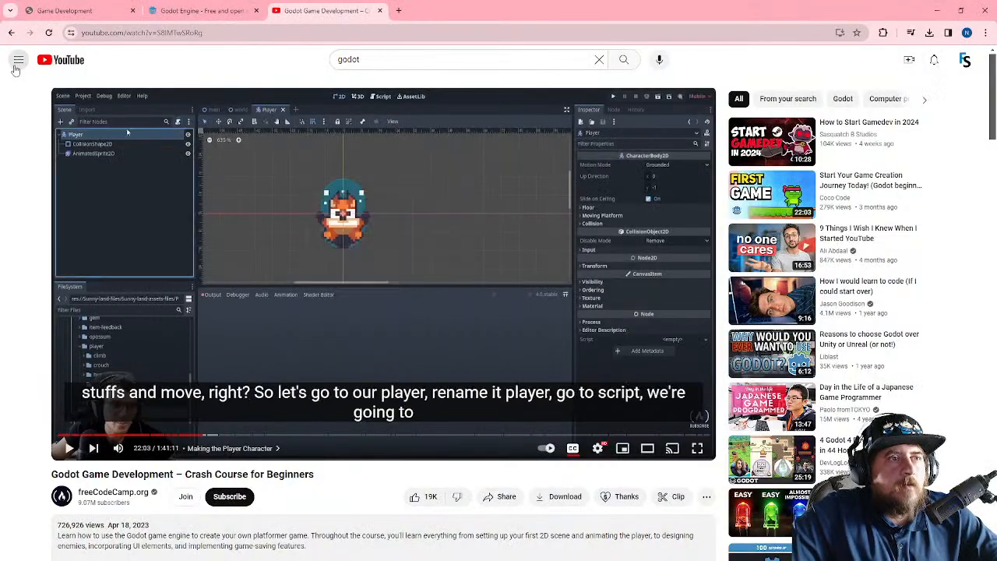
key("Left")
key("space")
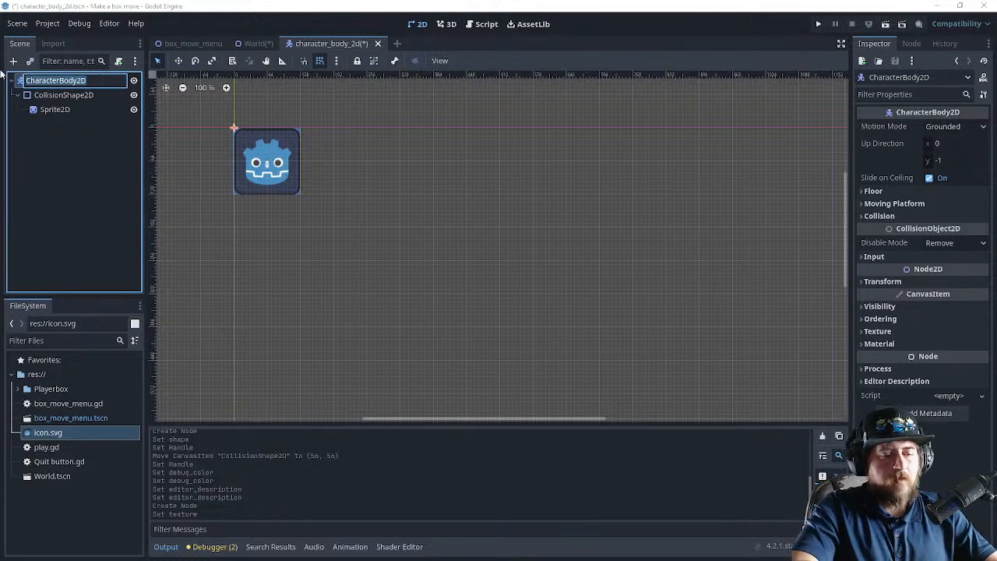
- Rename the CharacterBody2D root node to "Player Box" and set up a built-in script for it using the CharacterBody2D: Basic Movement template
type("Player Box")
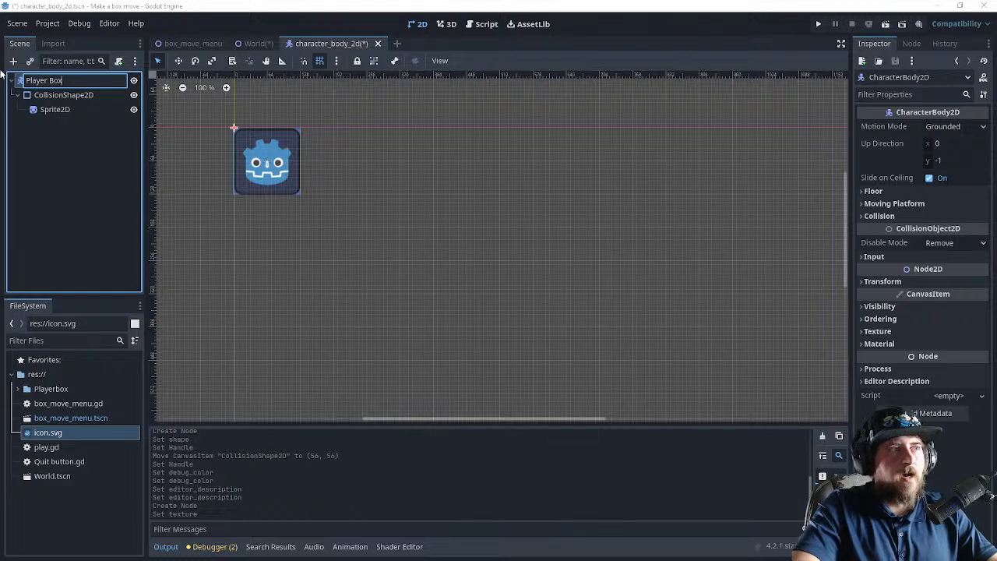
key("Return")
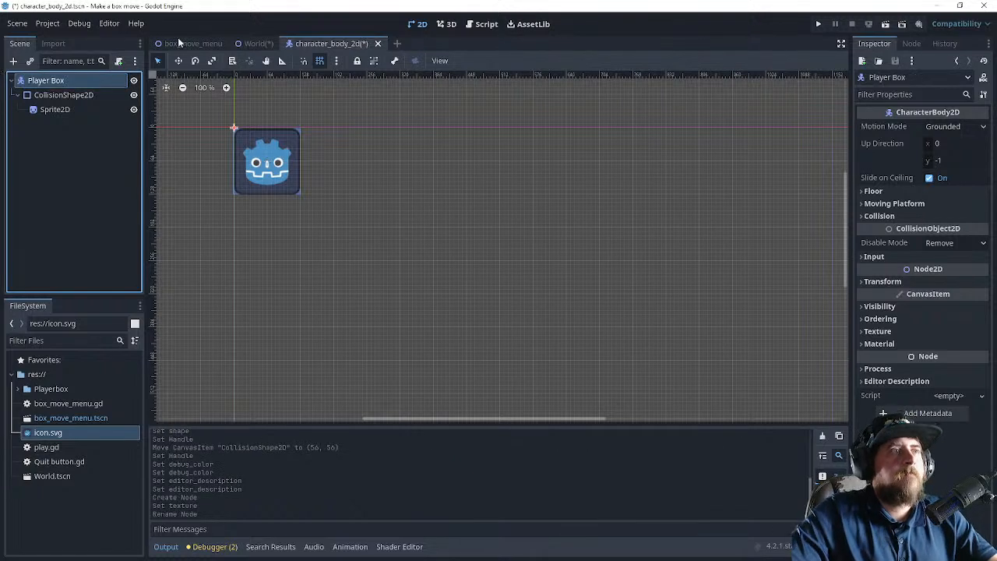
left_click(117, 62)
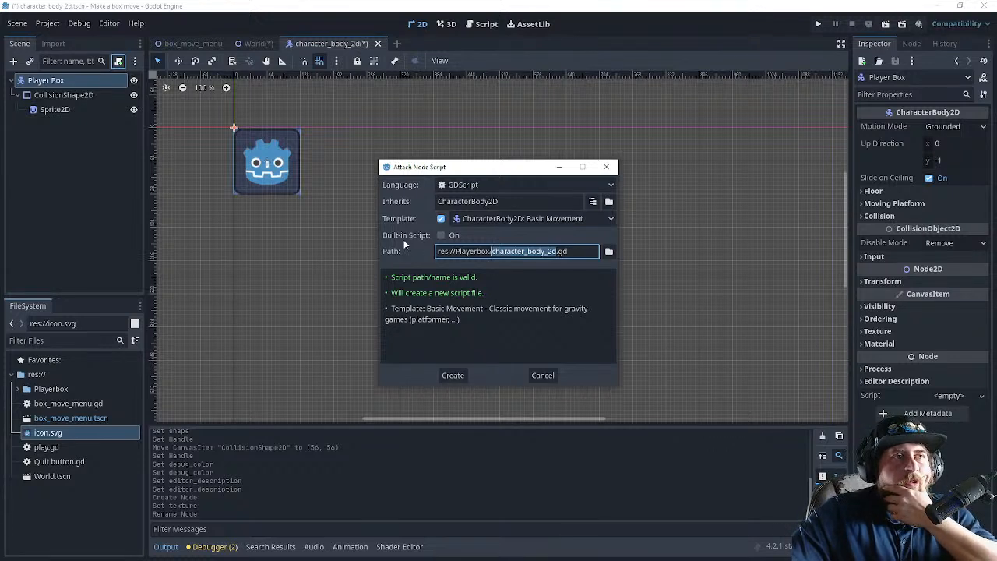
left_click(501, 219)
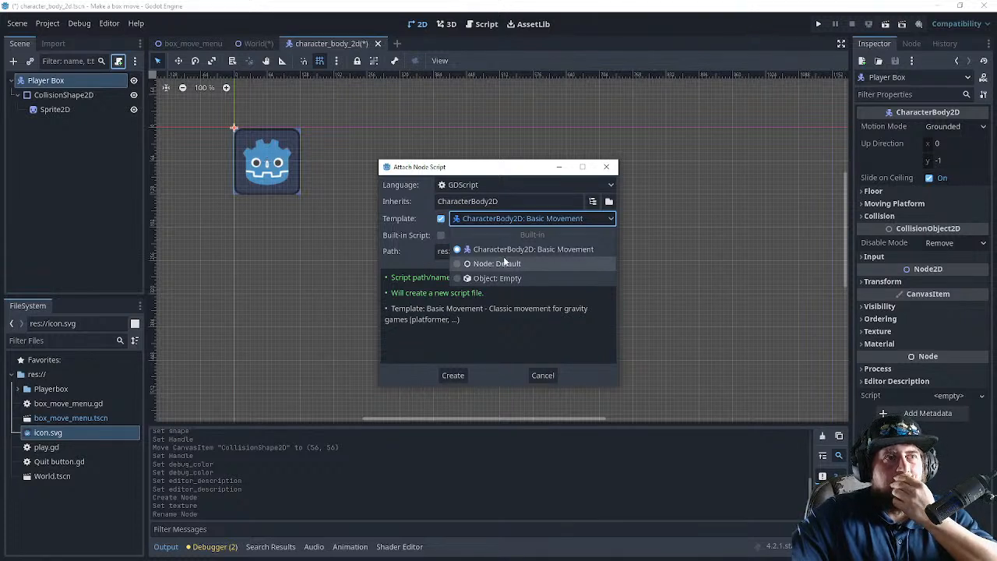
left_click(515, 249)
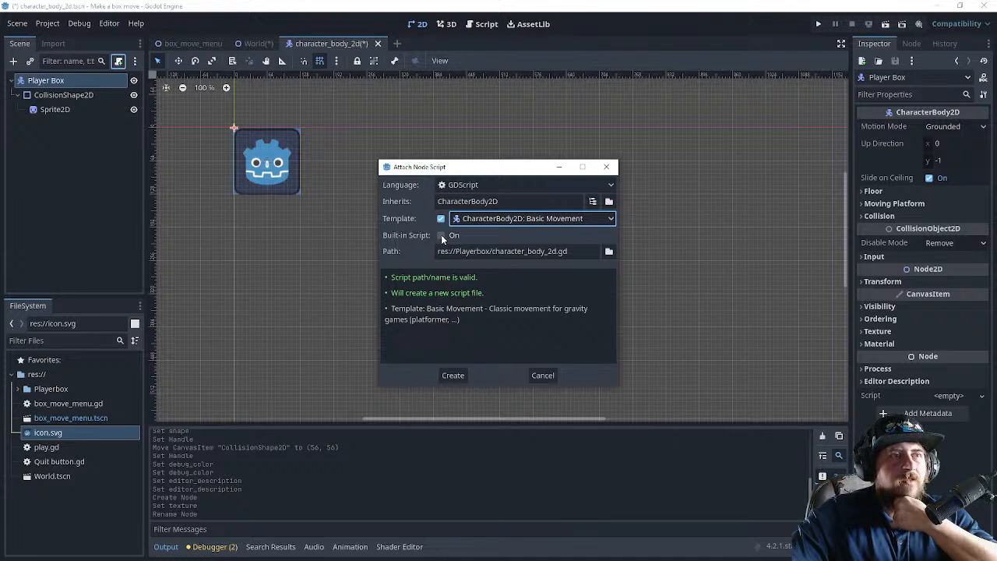
left_click(442, 236)
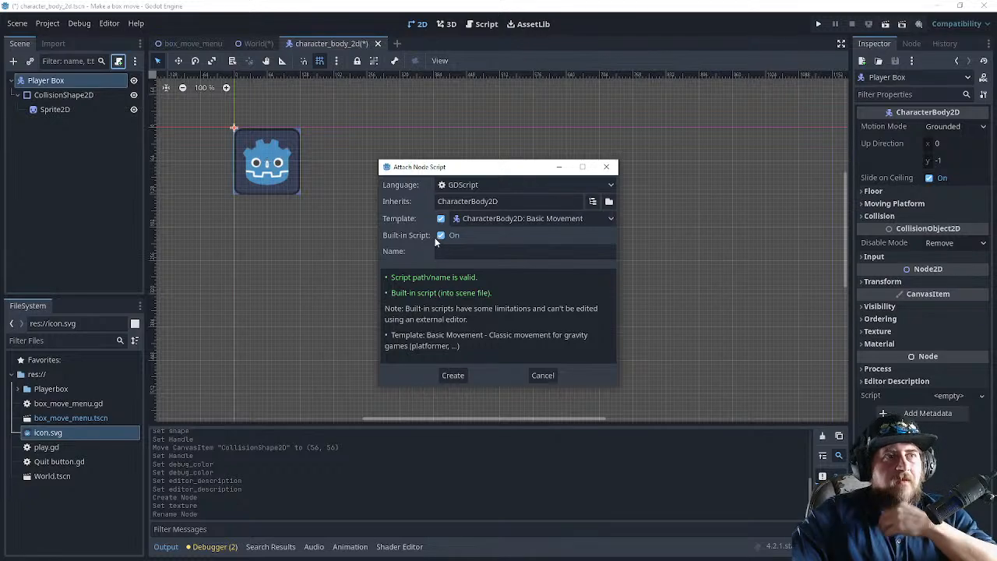
- Play the crash course's part on creating the player script from the template, pause at 22:30 and return to Godot
key("alt+Tab")
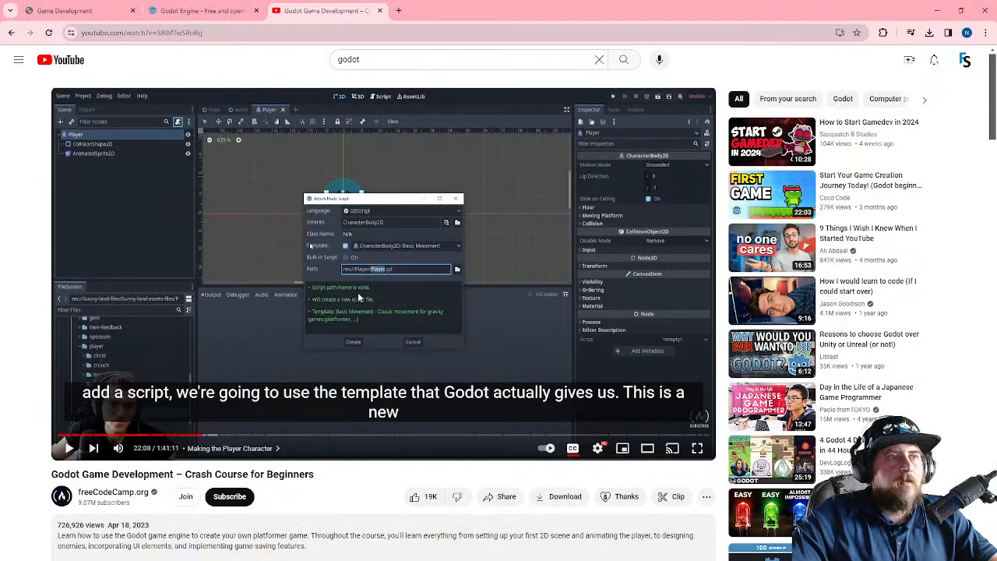
left_click(358, 293)
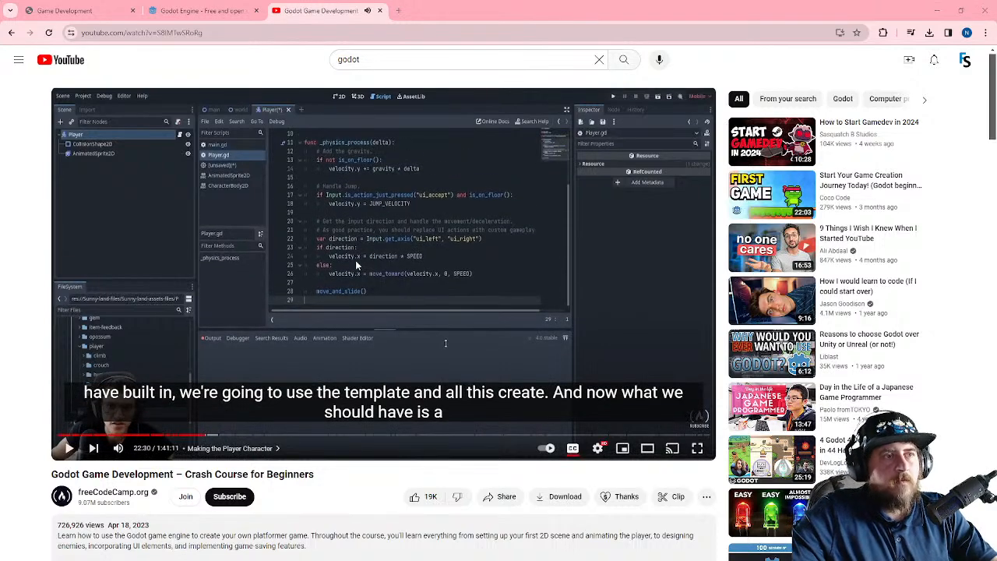
key("alt+Tab")
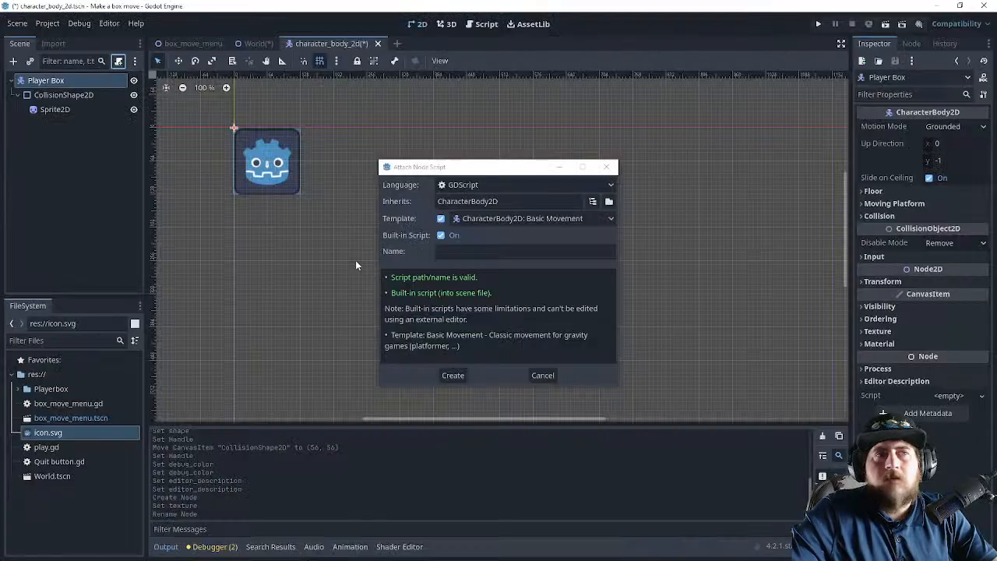
- Create the built-in Basic Movement script for the Player Box and read through its code
left_click(453, 376)
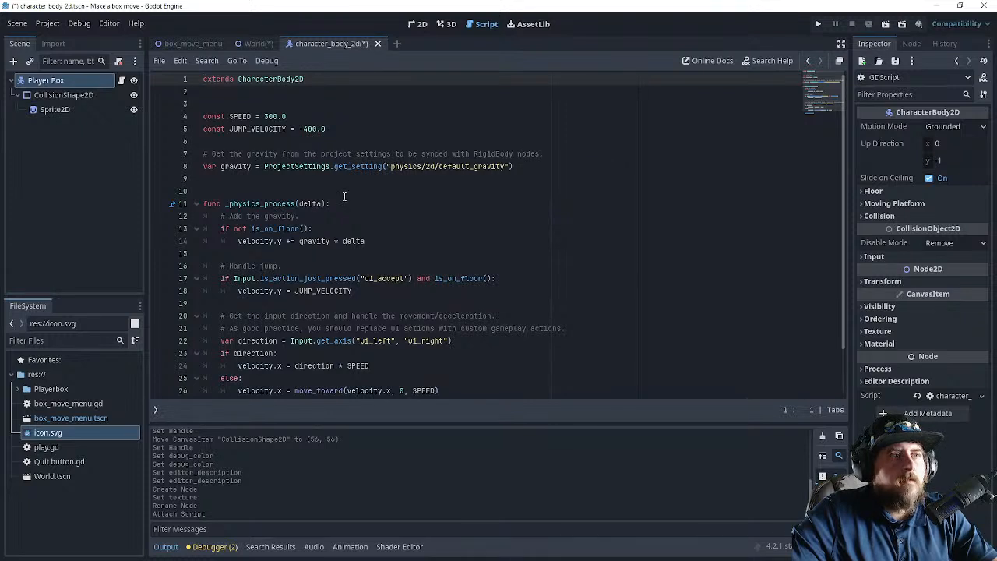
scroll(343, 197, "down", 1)
scroll(344, 197, "up", 1)
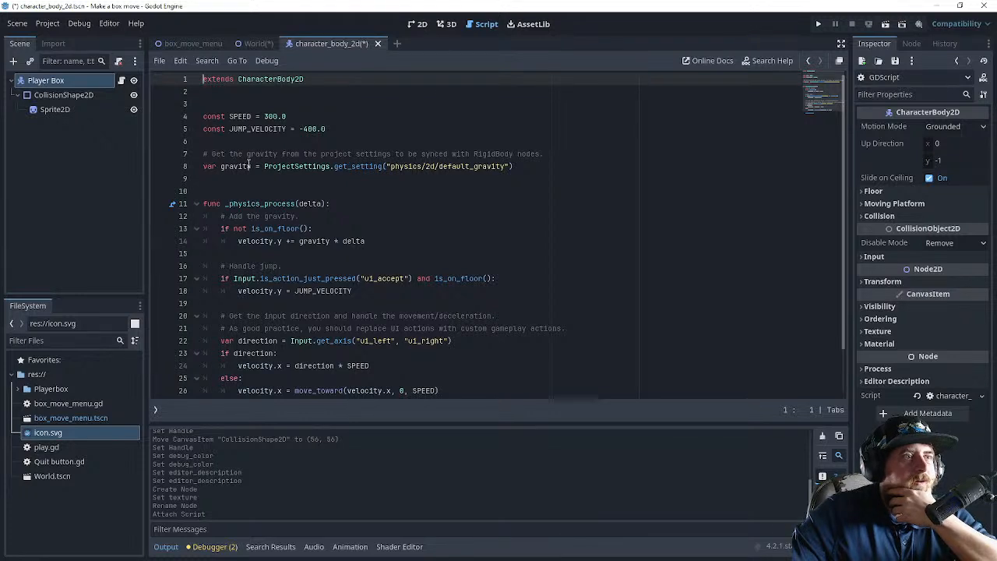
scroll(319, 166, "down", 1)
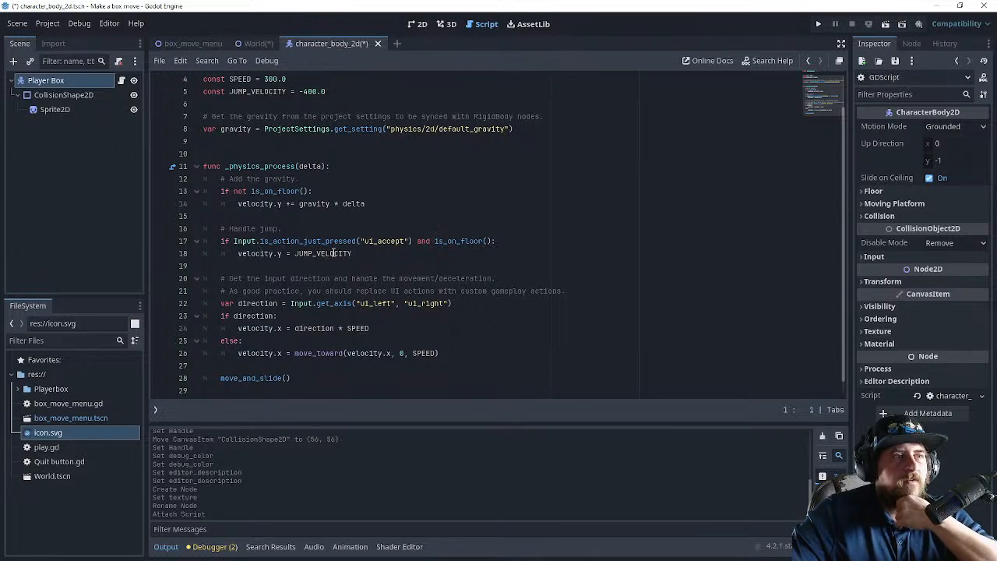
scroll(365, 247, "down", 1)
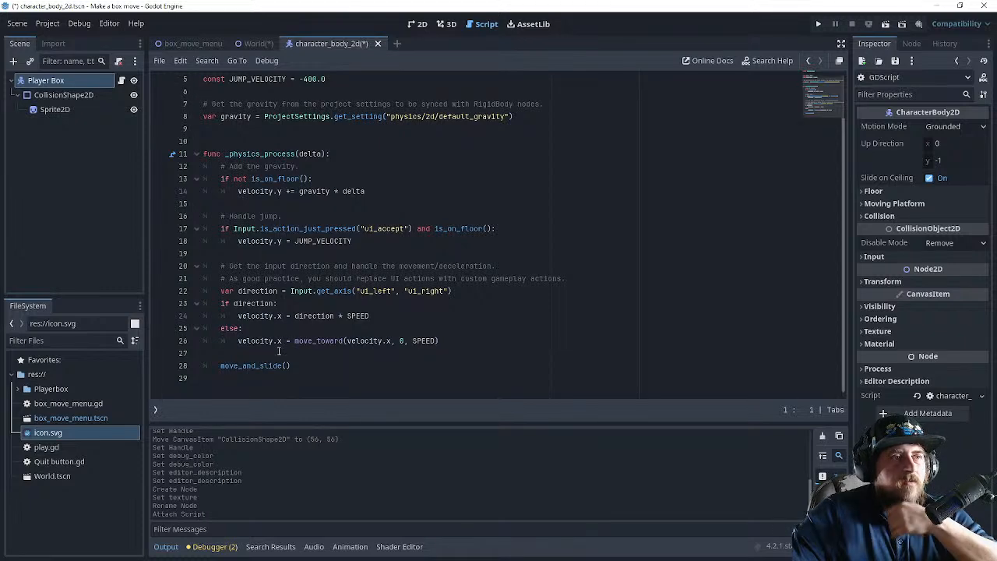
- Run the project, start the game with the "Click To Make Box Move" option, and close the game window
left_click(818, 24)
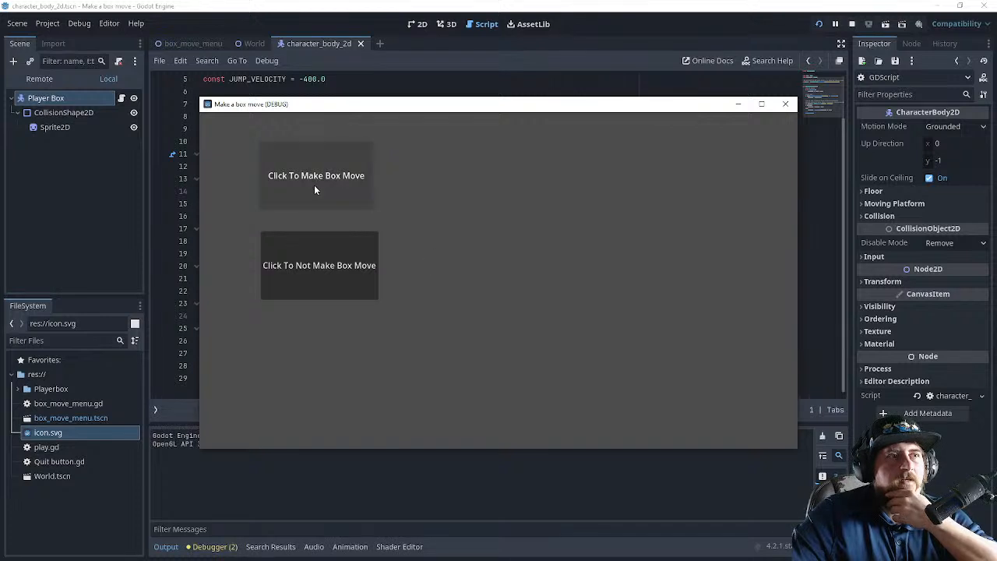
left_click(315, 189)
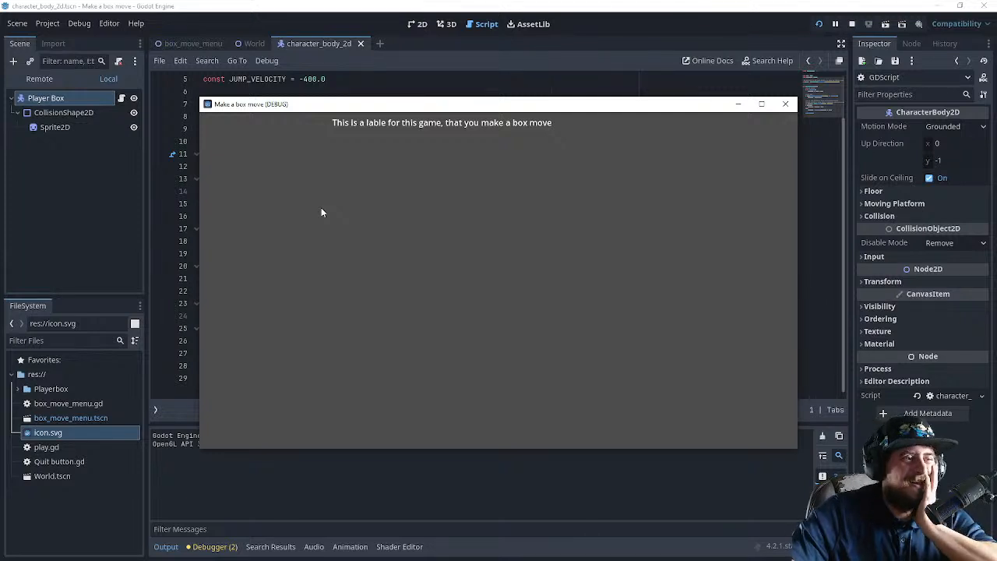
left_click(785, 103)
- Play the crash course's part on placing the player in the world, pause at 22:42 and return to Godot
key("alt+Tab")
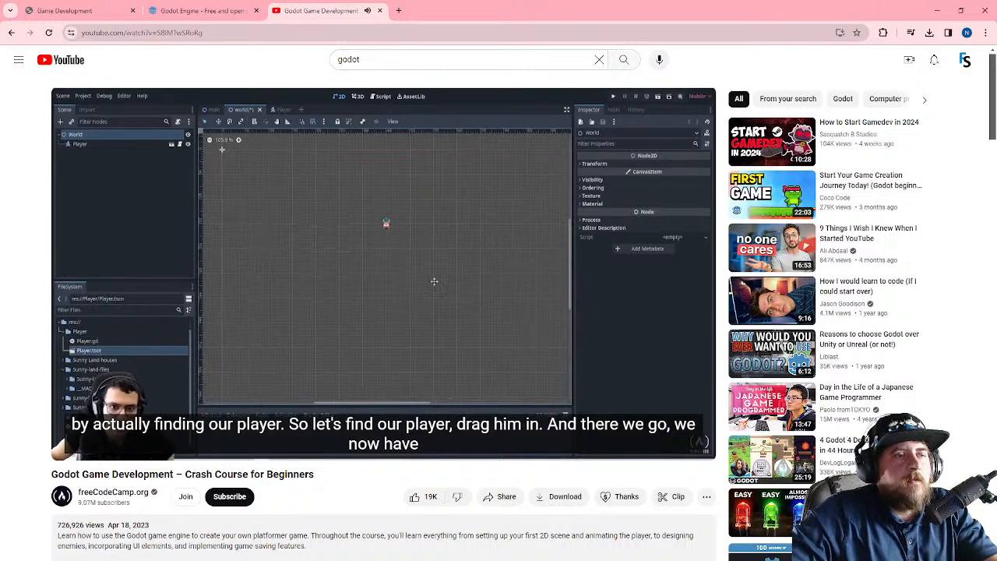
left_click(326, 256)
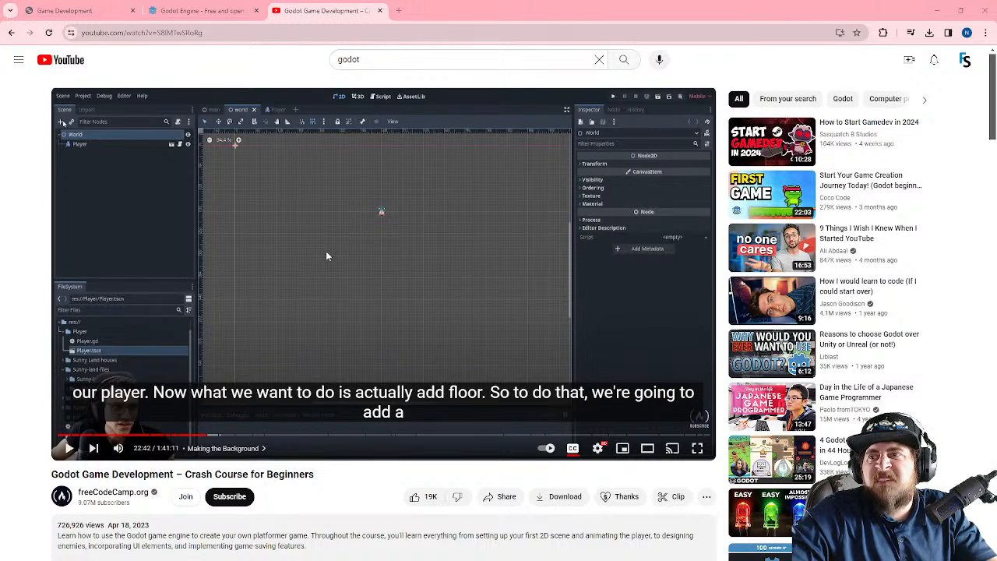
key("alt+Tab")
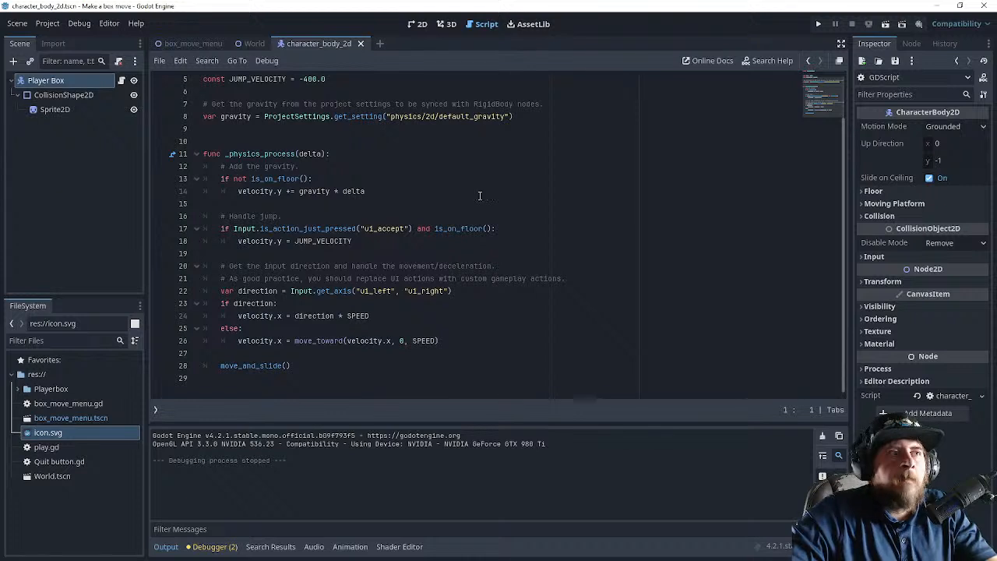
- Place an instance of character_body_2d.tscn from the Playerbox folder in the World scene, below and left of the label in the 2D view
left_click(243, 45)
left_click(44, 80)
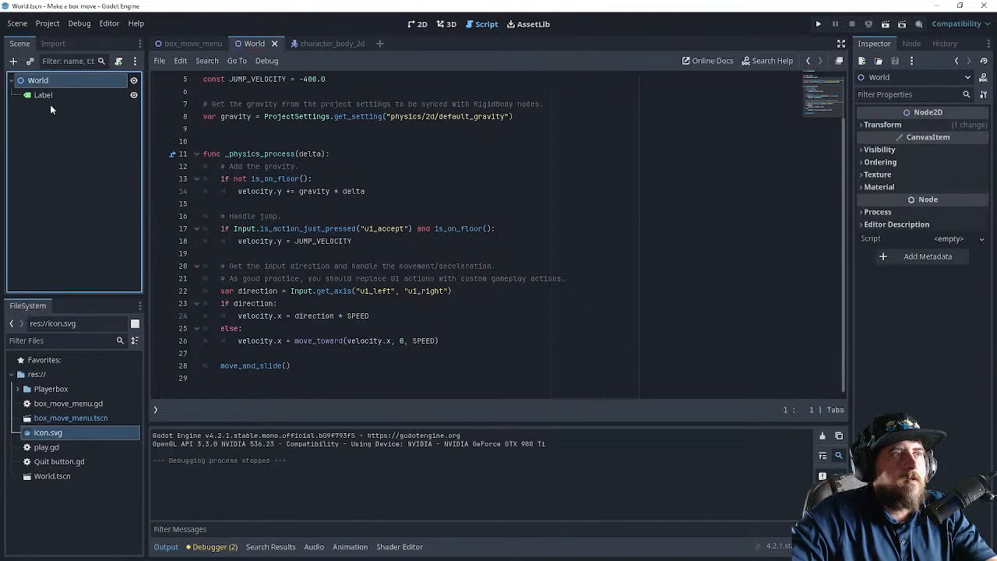
left_click(48, 94)
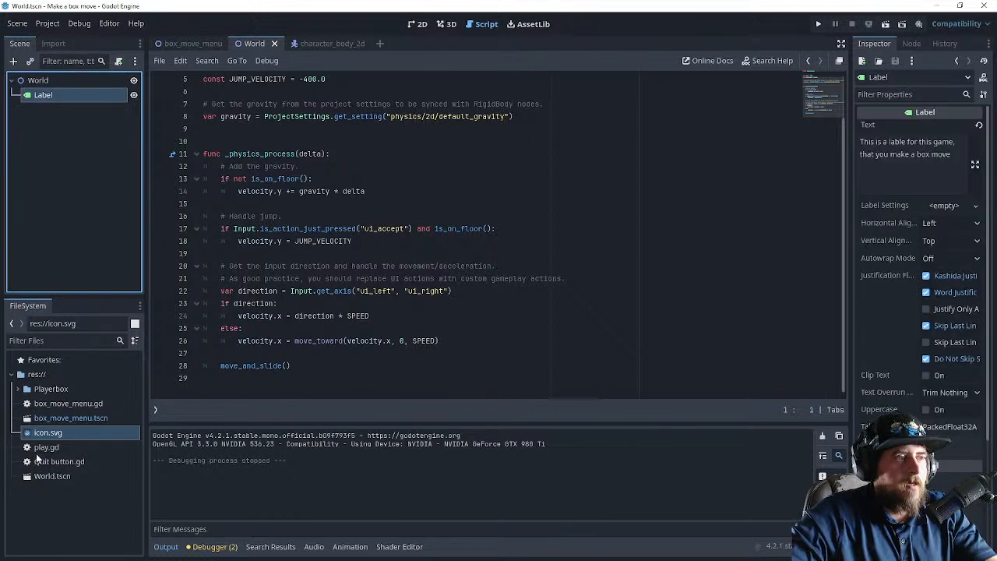
left_click(19, 390)
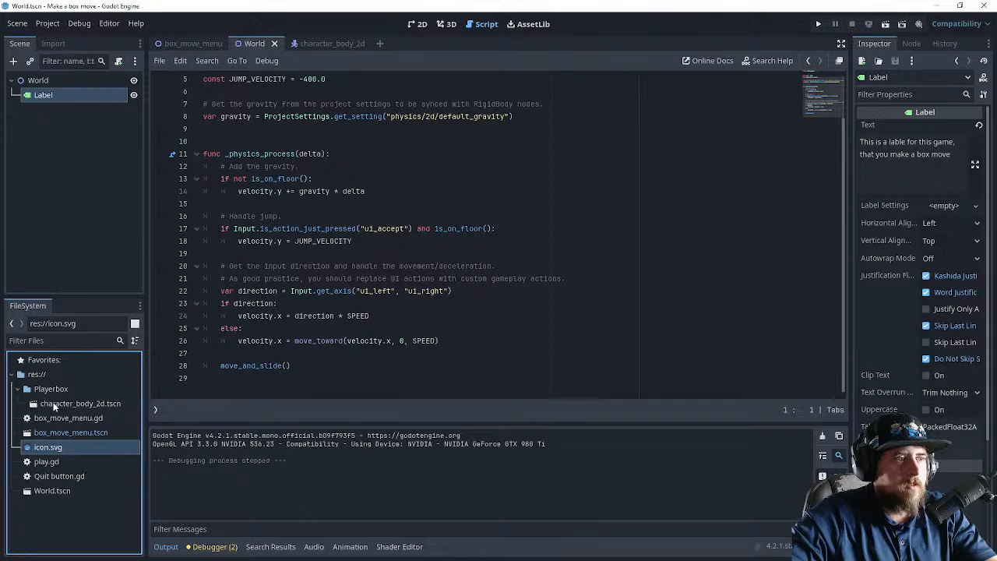
left_click(55, 405)
left_click_drag(55, 405, 52, 143)
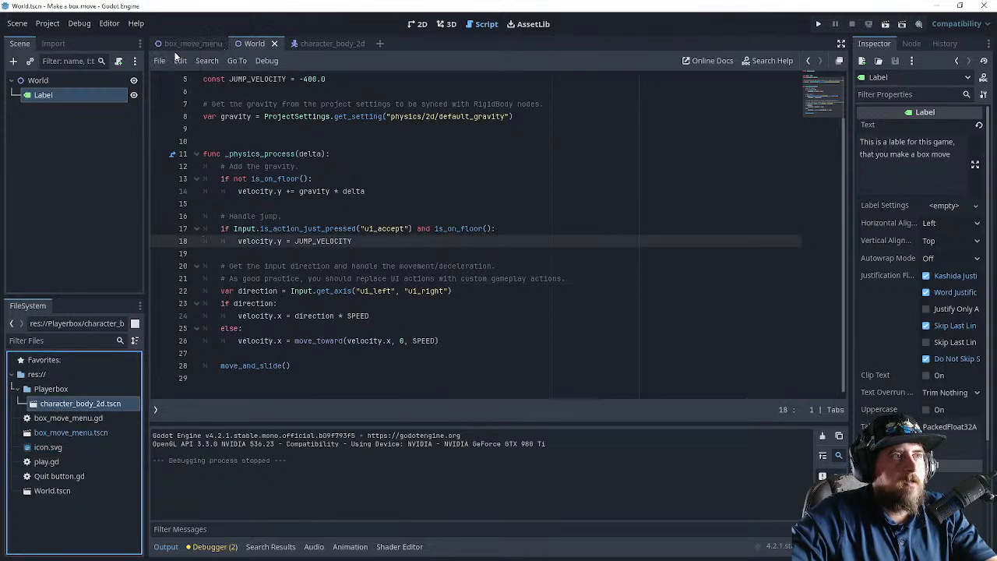
left_click(417, 24)
left_click_drag(70, 405, 316, 250)
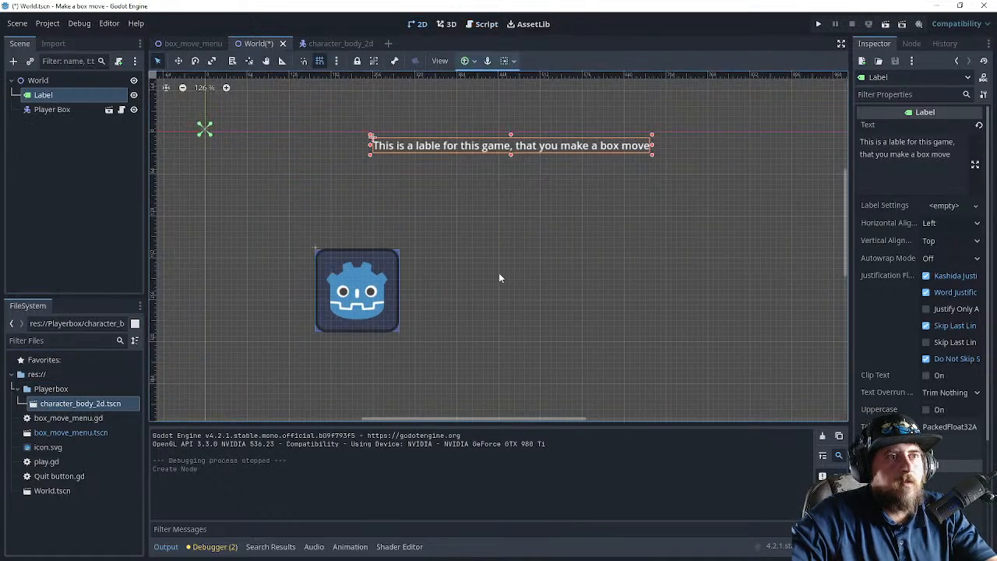
- Test-run the project three times, starting the game from its menu each time to watch the player box, and close it
scroll(429, 298, "down", 5)
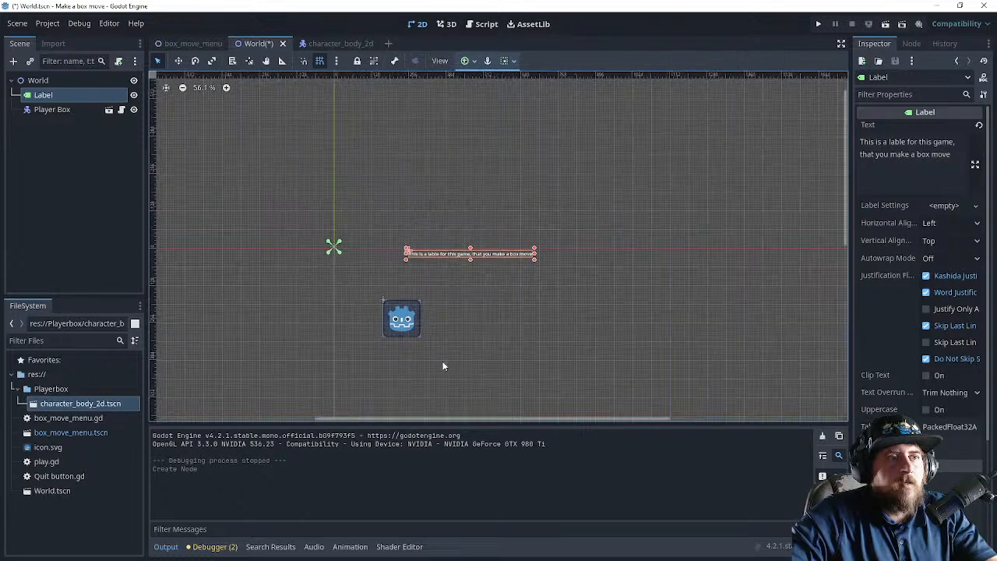
middle_click_drag(494, 354, 440, 187)
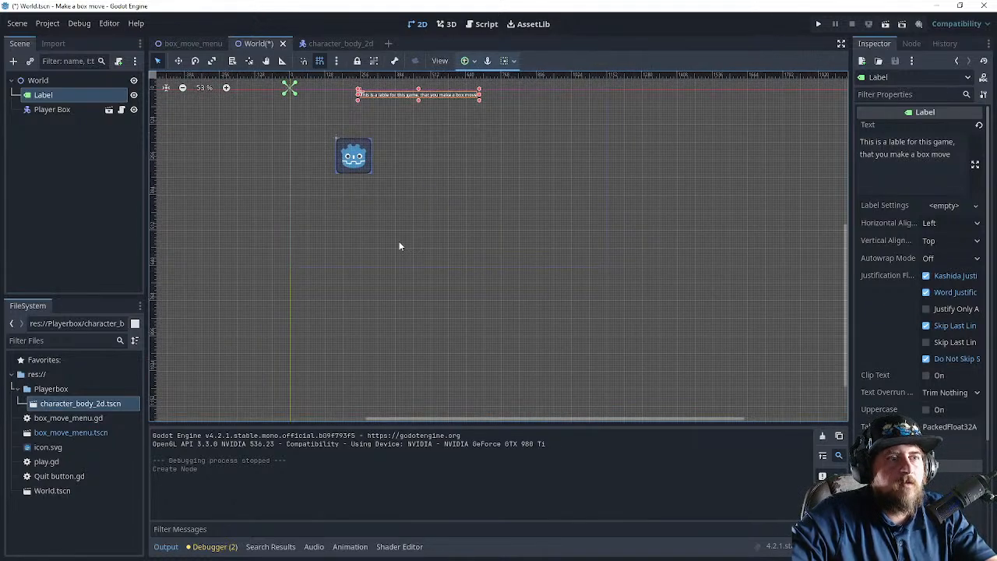
left_click(819, 24)
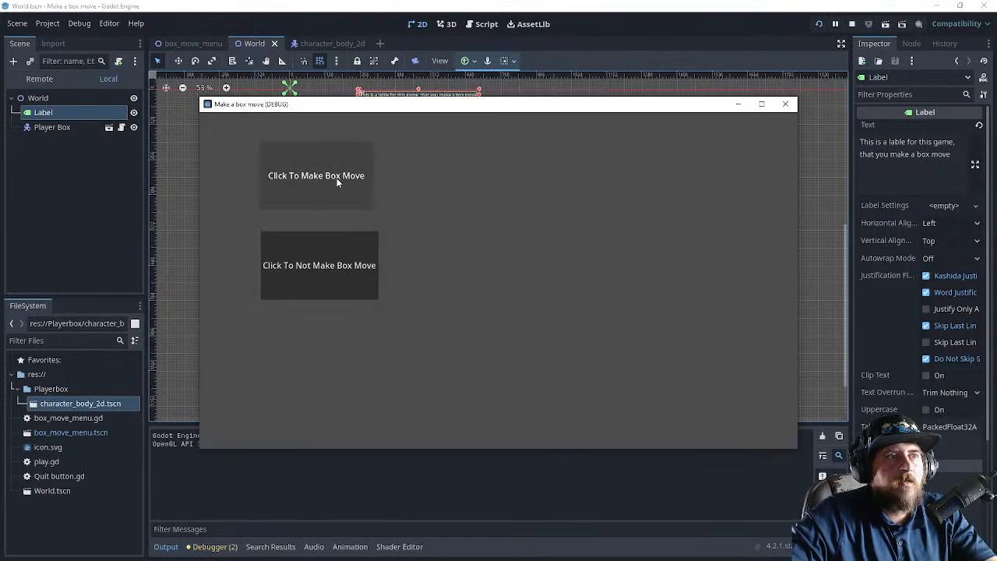
left_click(337, 178)
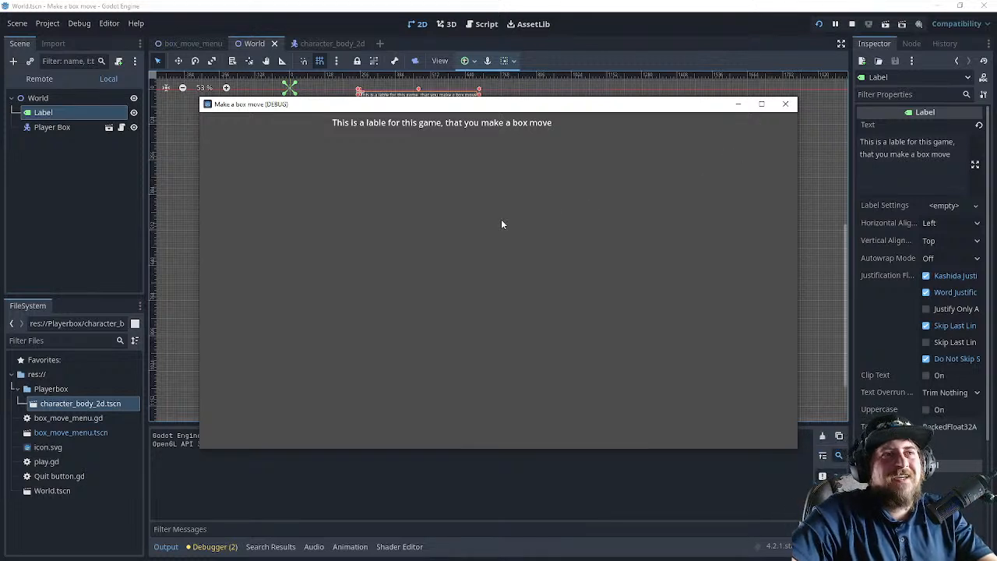
left_click(785, 104)
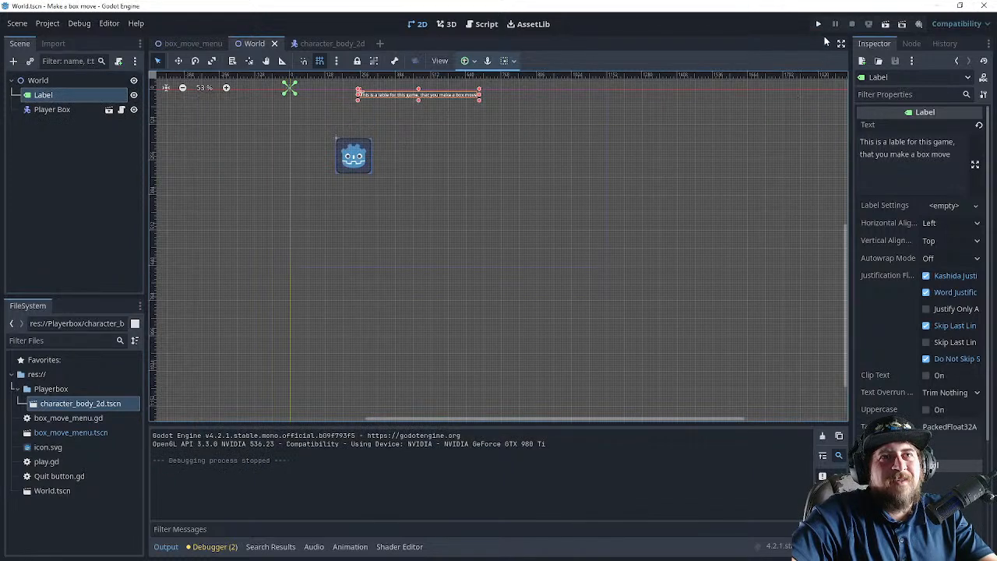
key("F5")
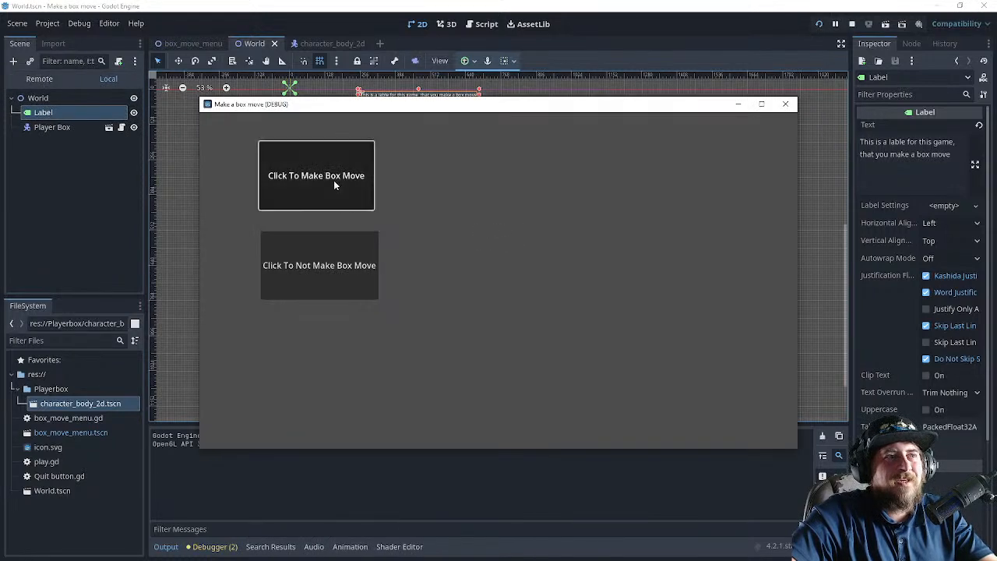
left_click(334, 182)
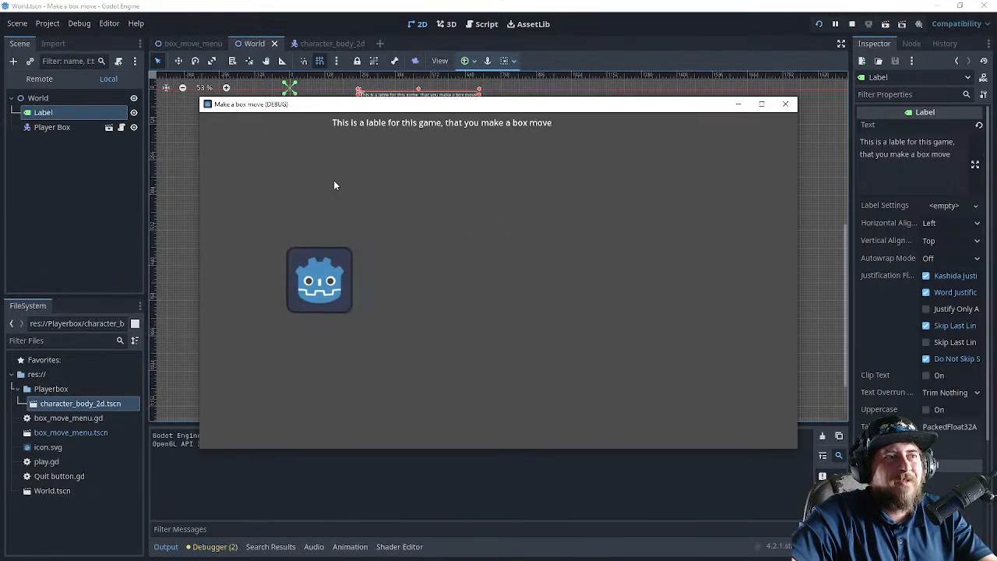
left_click(786, 103)
key("F5")
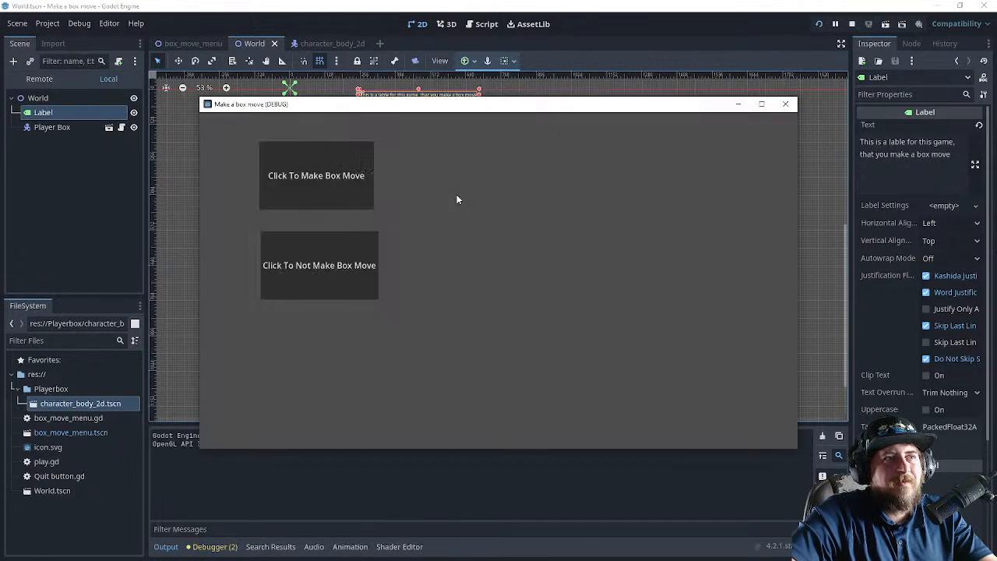
left_click(273, 181)
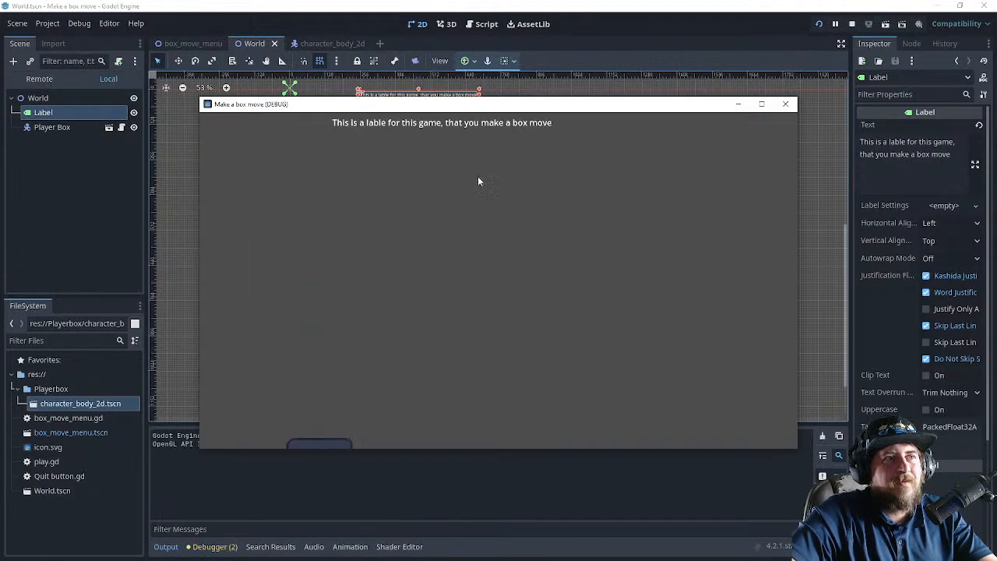
left_click(786, 104)
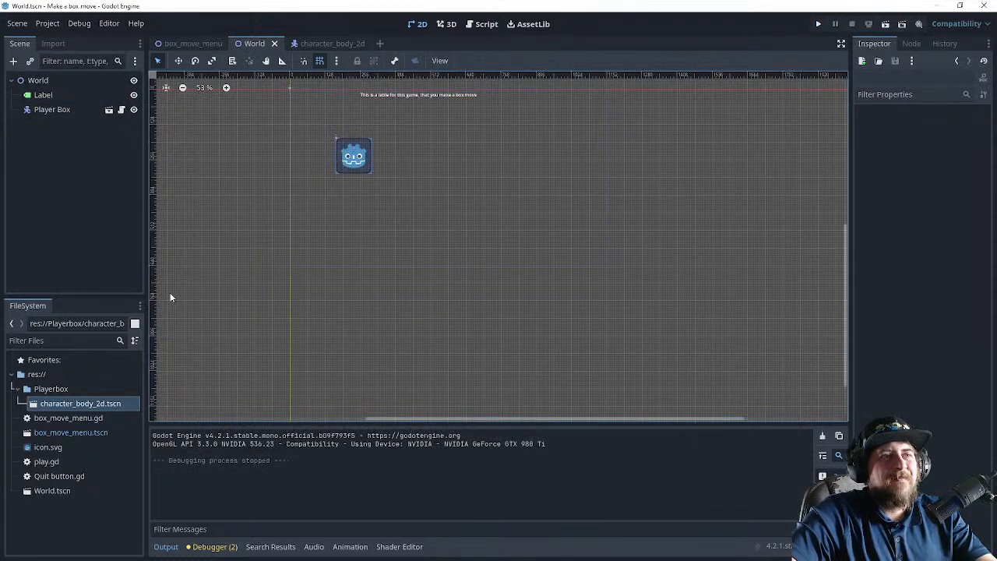
- Play the crash course's part on adding a floor with a StaticBody2D, pause at 22:57 and return to Godot
key("alt+Tab")
left_click(372, 276)
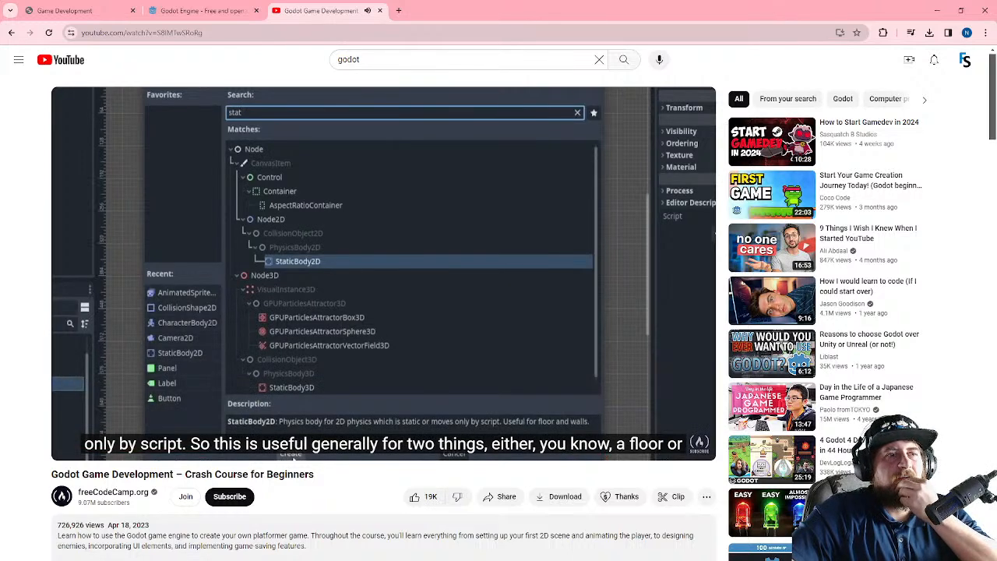
left_click(355, 282)
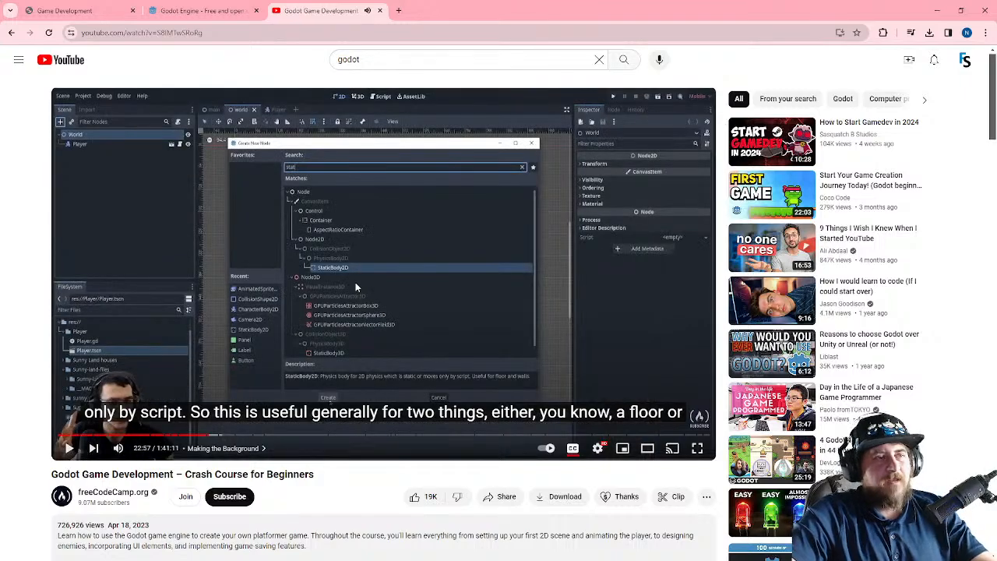
key("alt+Tab")
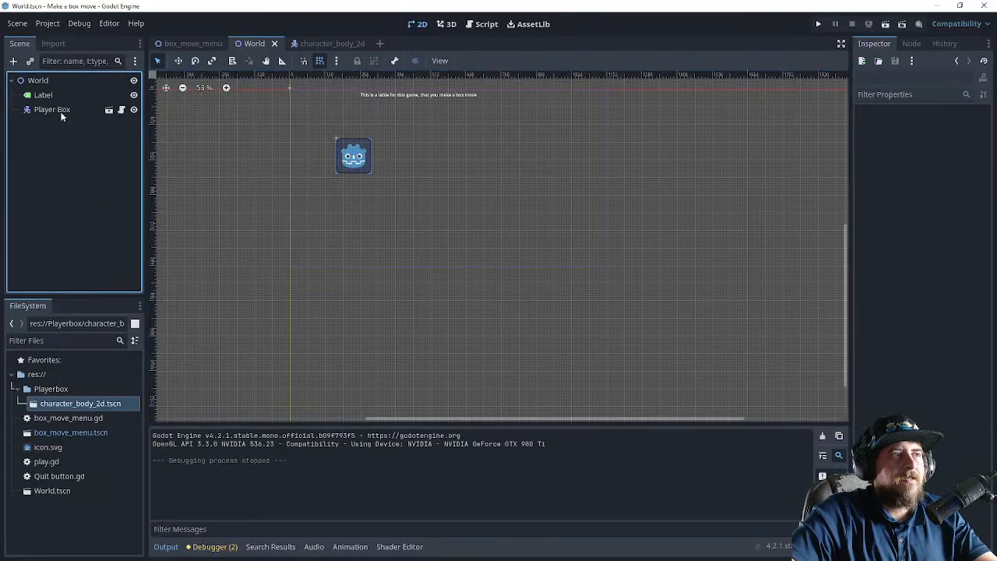
- Add a StaticBody2D node to the World scene and read its node configuration warning
left_click(13, 61)
type("sta")
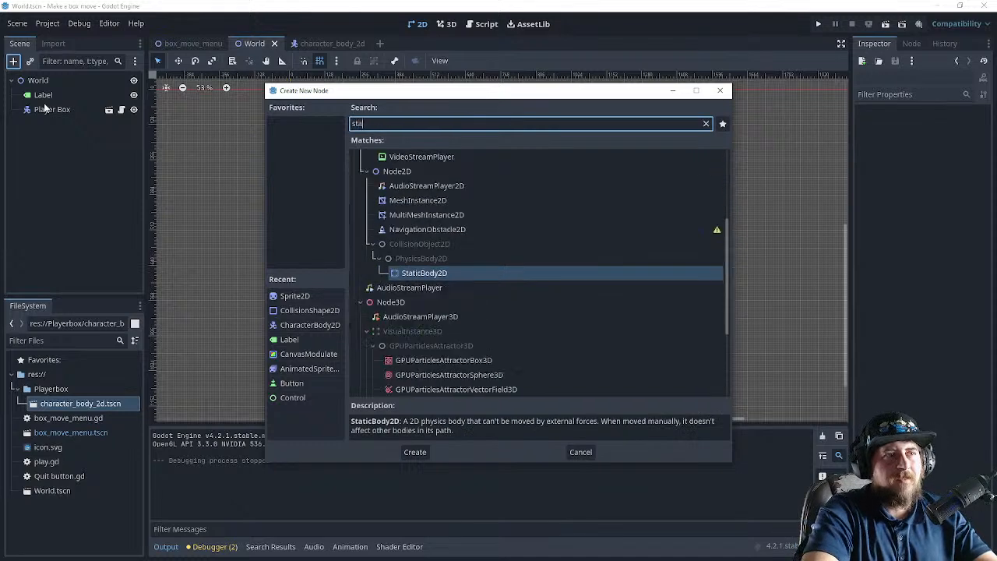
key("BackSpace")
key("BackSpace")
key("BackSpace")
type("body")
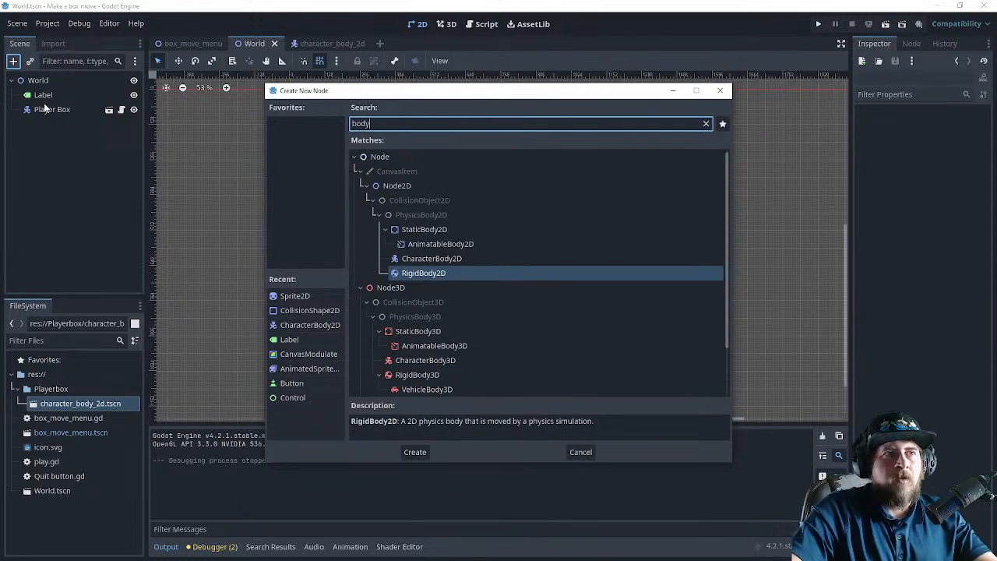
left_click(419, 230)
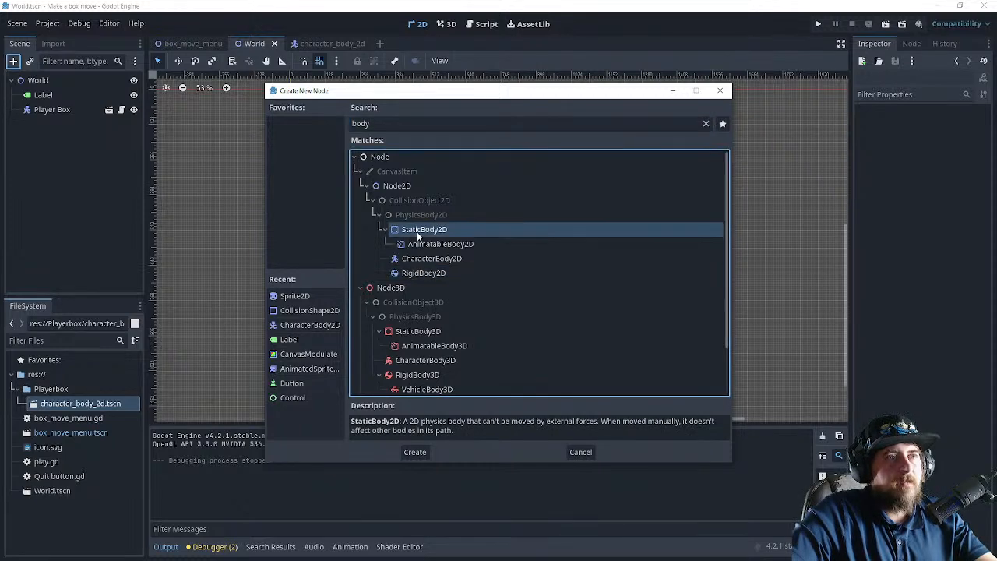
left_click(416, 452)
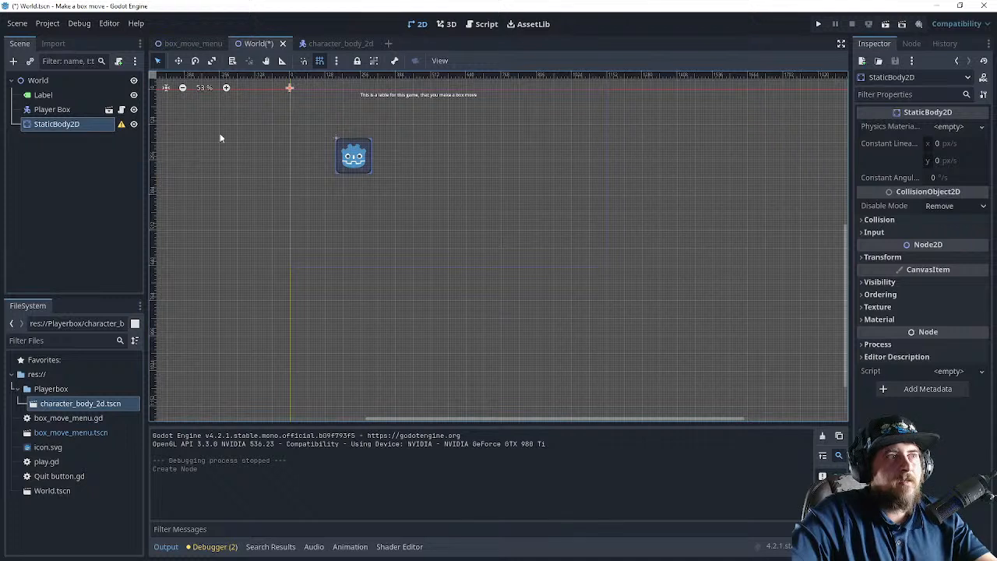
left_click(121, 125)
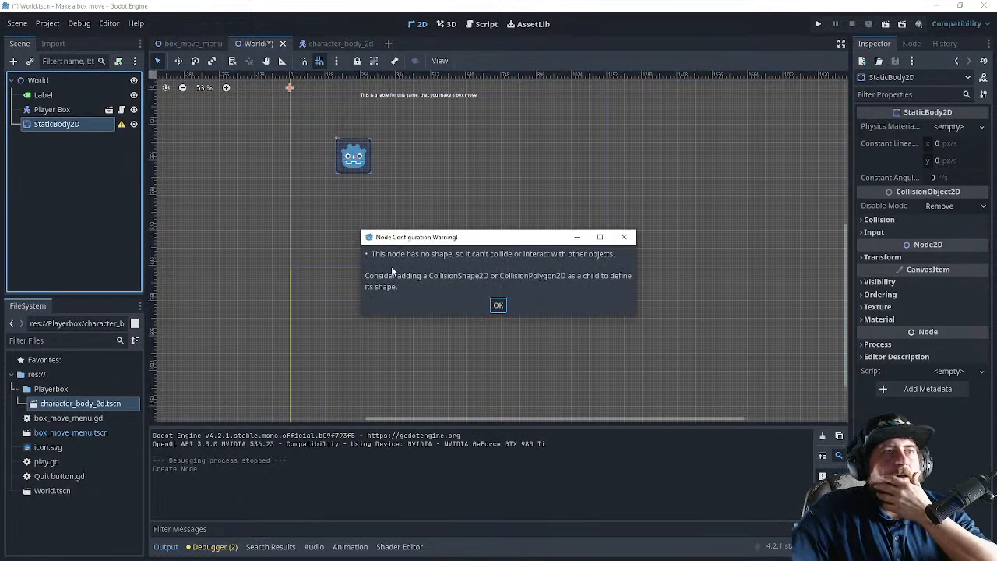
left_click(499, 305)
- Try a new PhysicsMaterial override and a constant linear velocity of x 100 px/s on the StaticBody2D, and undo both
left_click(949, 127)
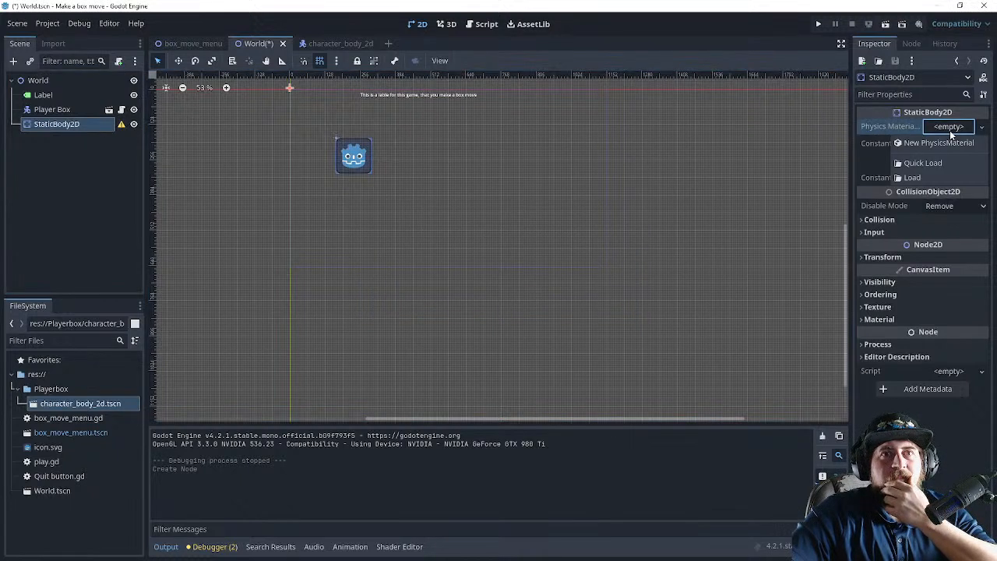
left_click(939, 147)
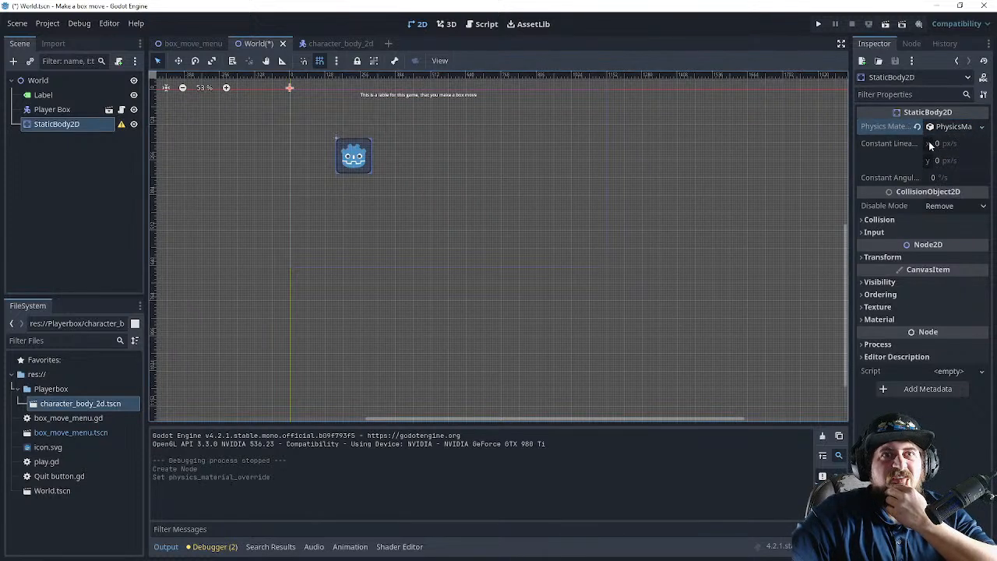
left_click(934, 143)
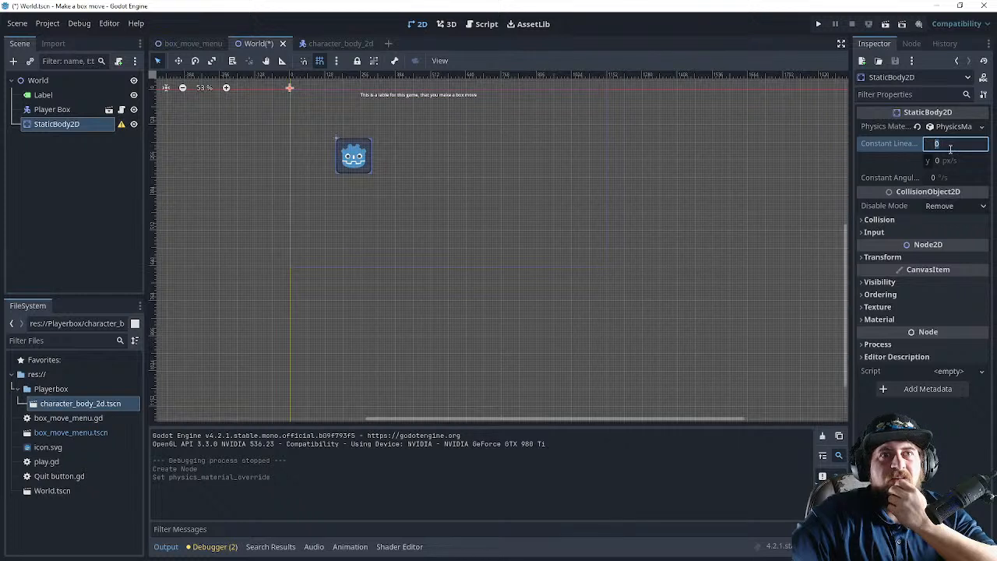
type("100")
key("Return")
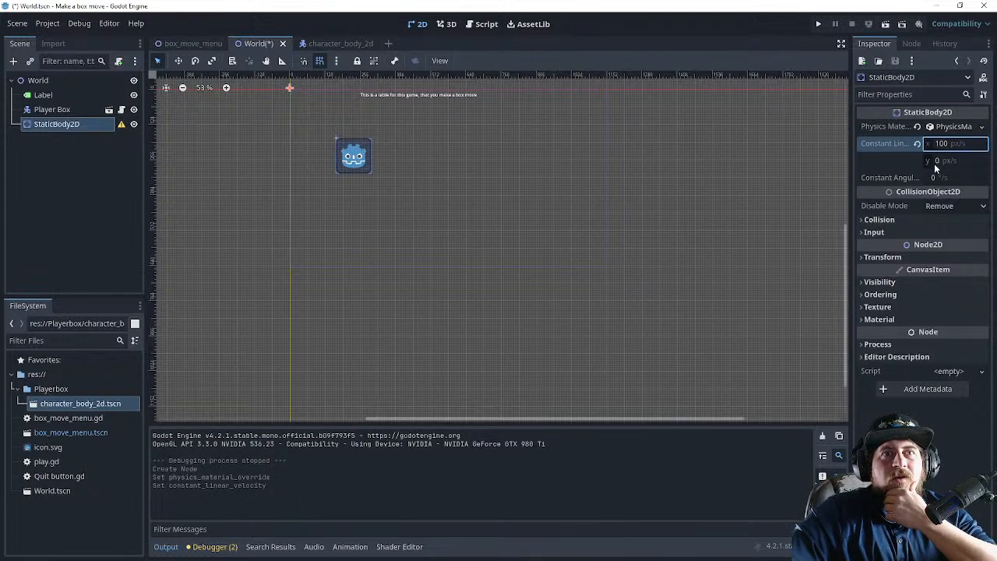
key("ctrl+z")
key("ctrl+z")
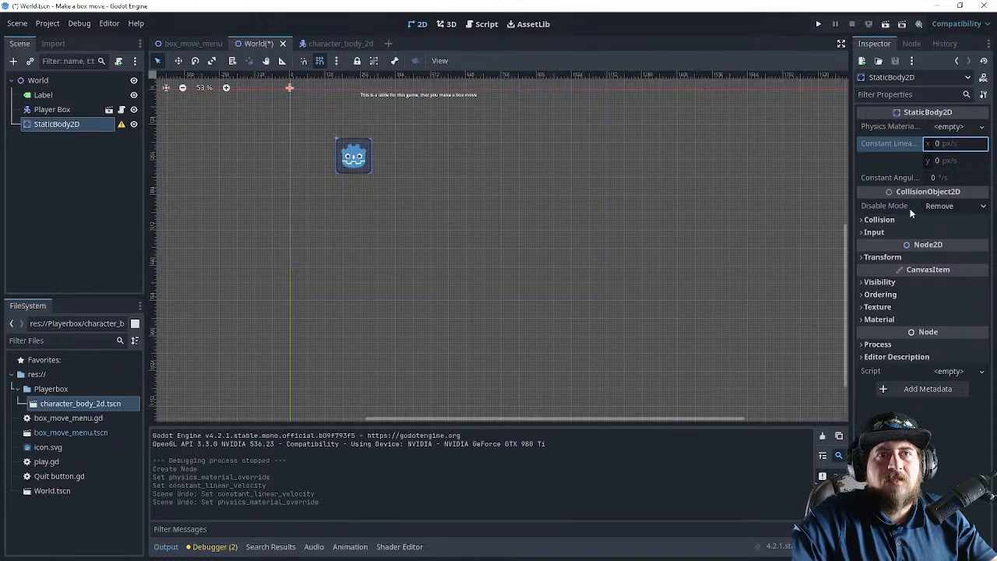
- Set the StaticBody2D's disable mode to Keep Active, trying Make Static first, and expand its collision properties
left_click(946, 206)
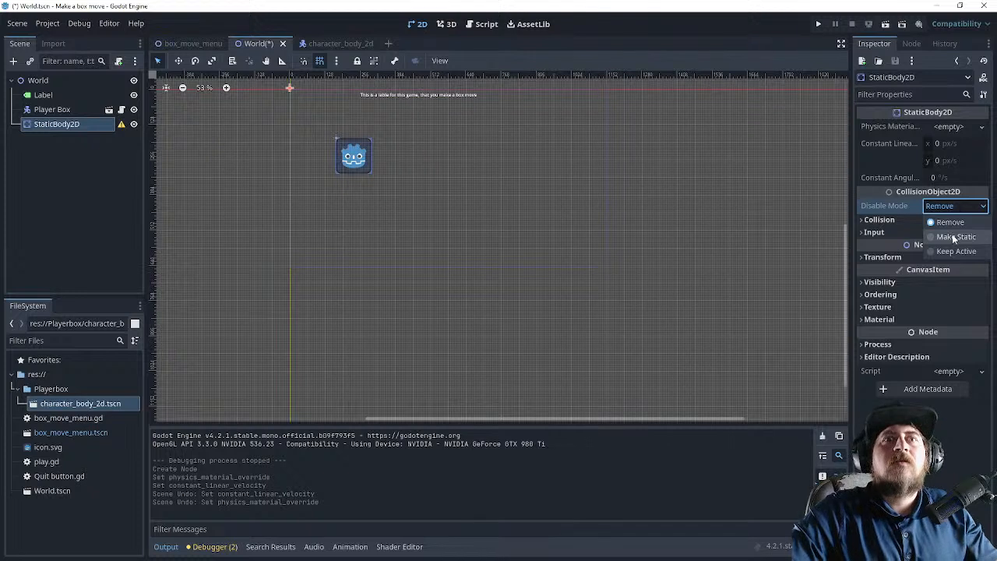
left_click(952, 236)
left_click(954, 207)
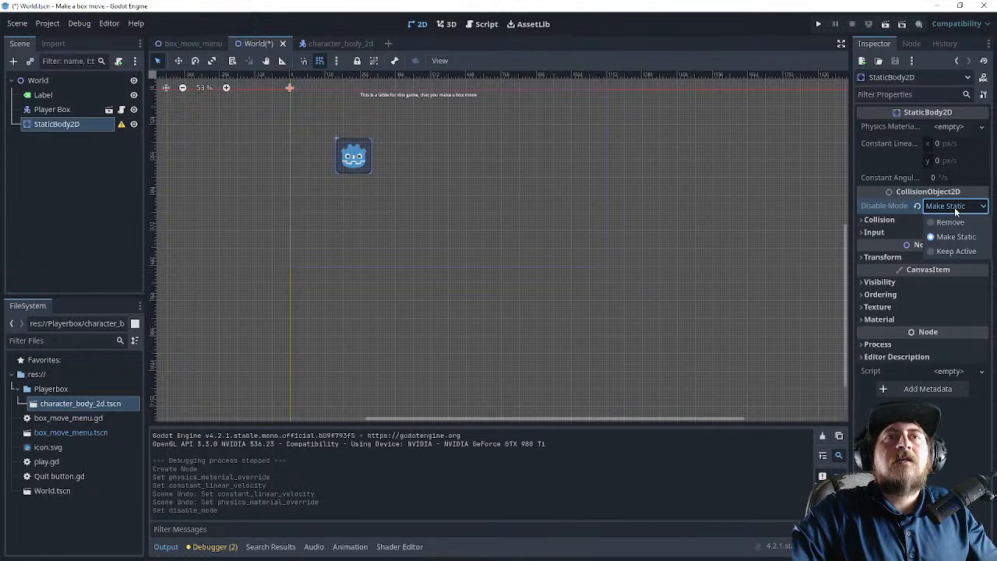
left_click(954, 250)
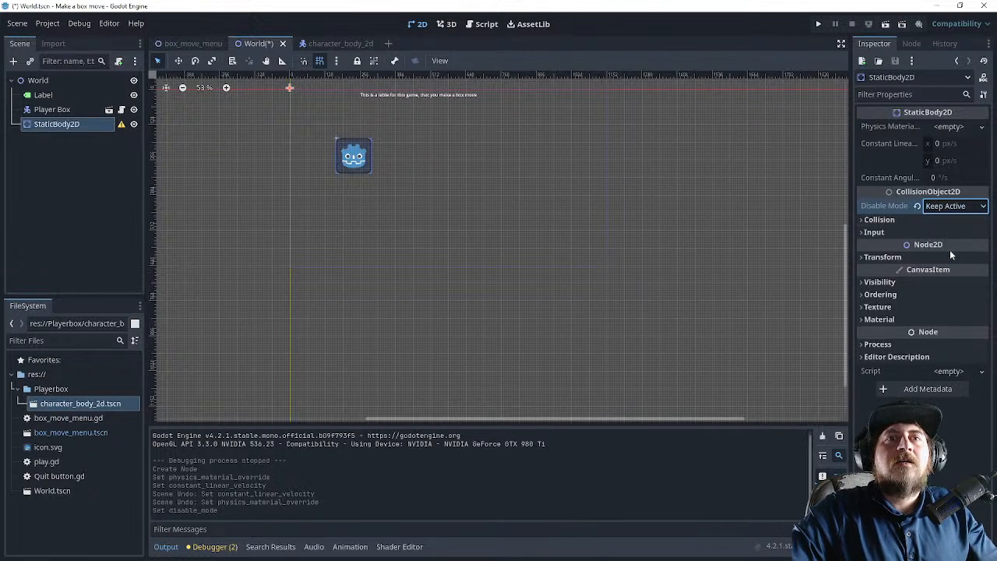
left_click(866, 222)
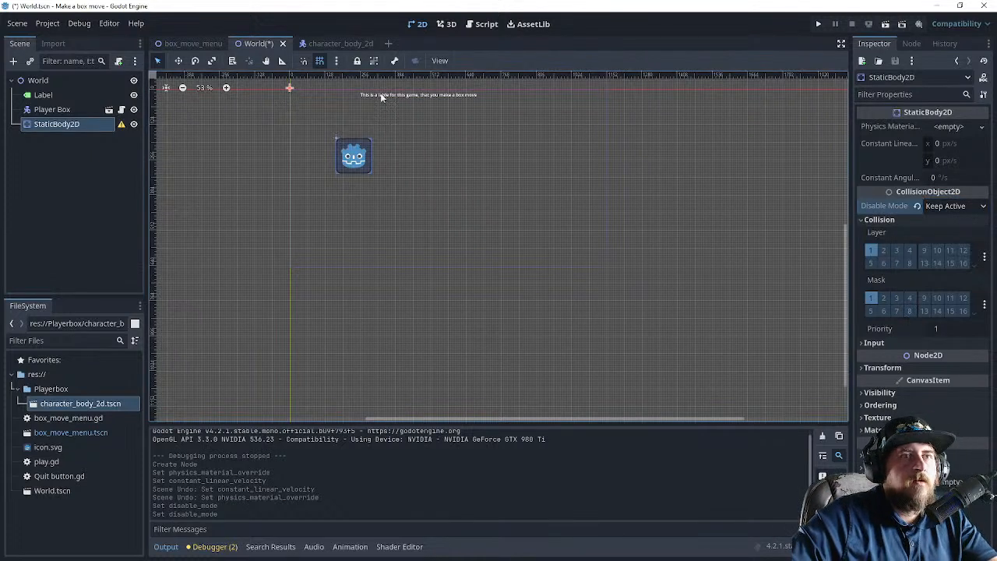
- Expand the StaticBody2D's transform properties and set its linked scale to 100
left_click(884, 368)
left_click(934, 382)
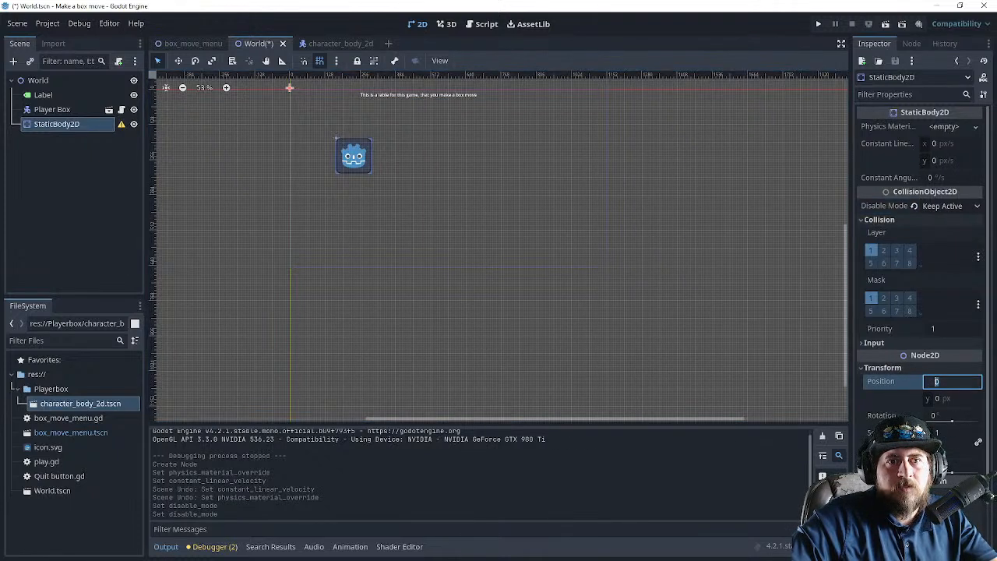
left_click(938, 433)
type("100")
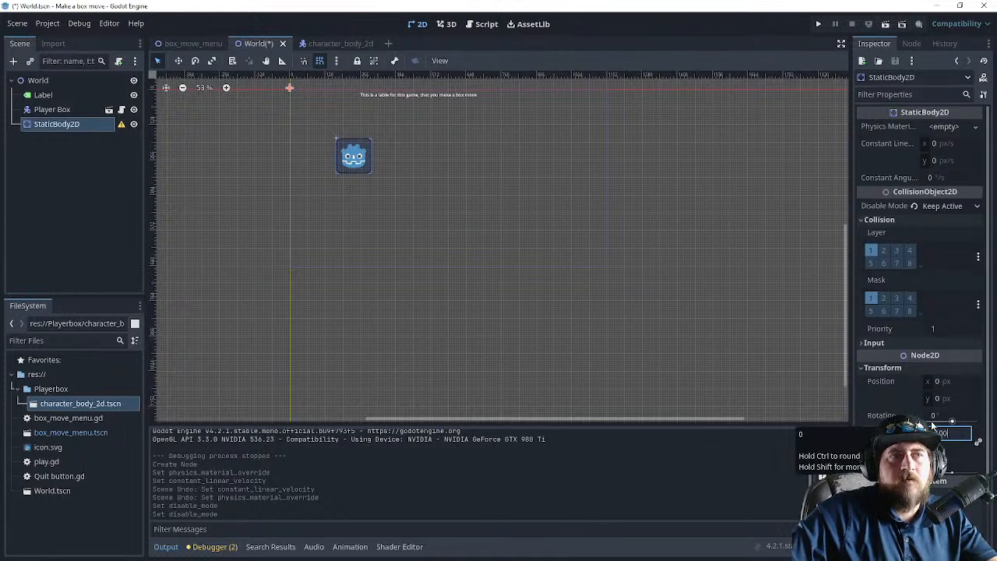
key("Return")
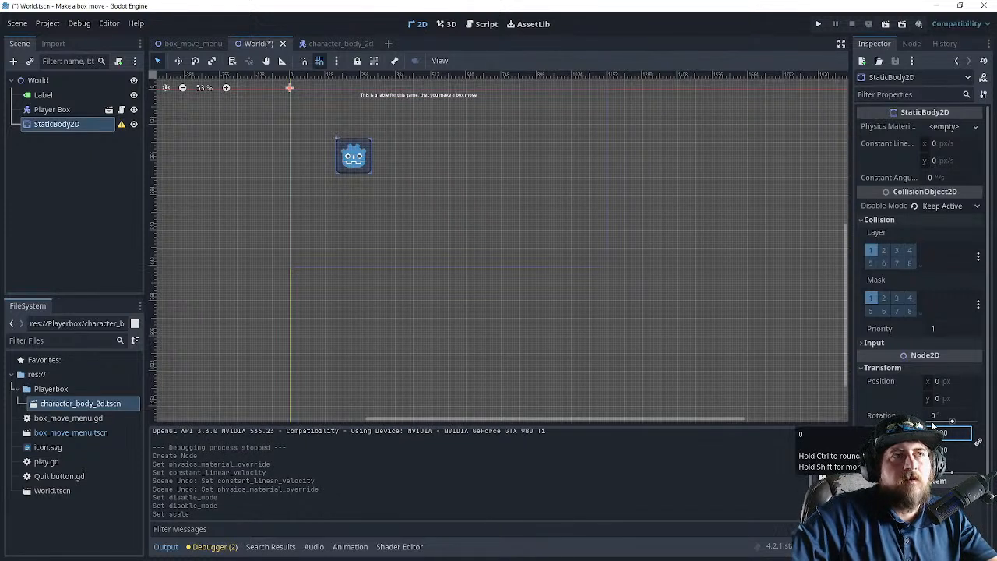
- Move the Player Box to (177, 197) and the StaticBody2D to (73, 101) in the 2D view
scroll(377, 204, "up", 1)
scroll(377, 205, "down", 1)
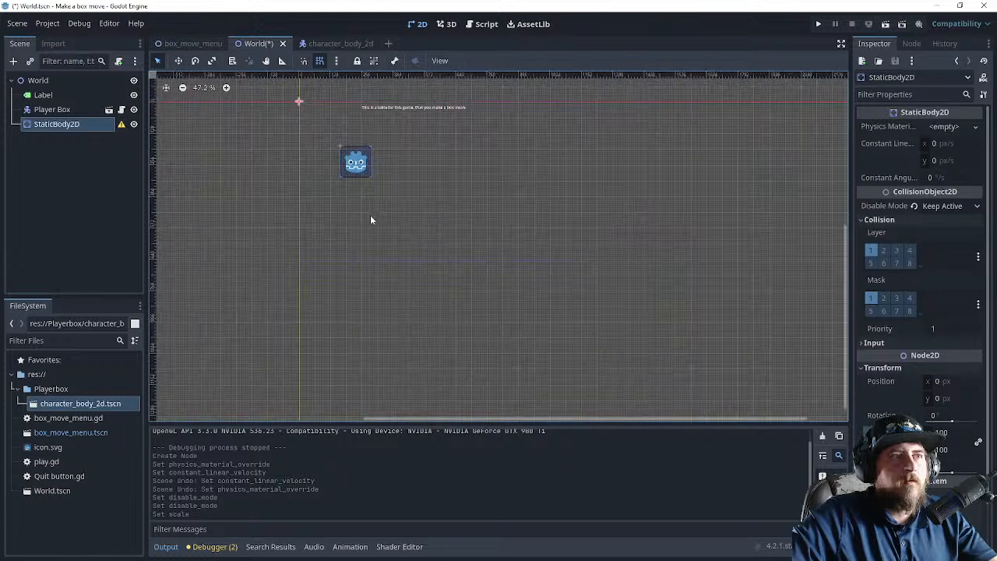
middle_click_drag(406, 166, 429, 234)
mouse_move(388, 237)
left_mouse_down()
mouse_move(424, 230)
mouse_move(389, 241)
left_mouse_up()
left_click(322, 171)
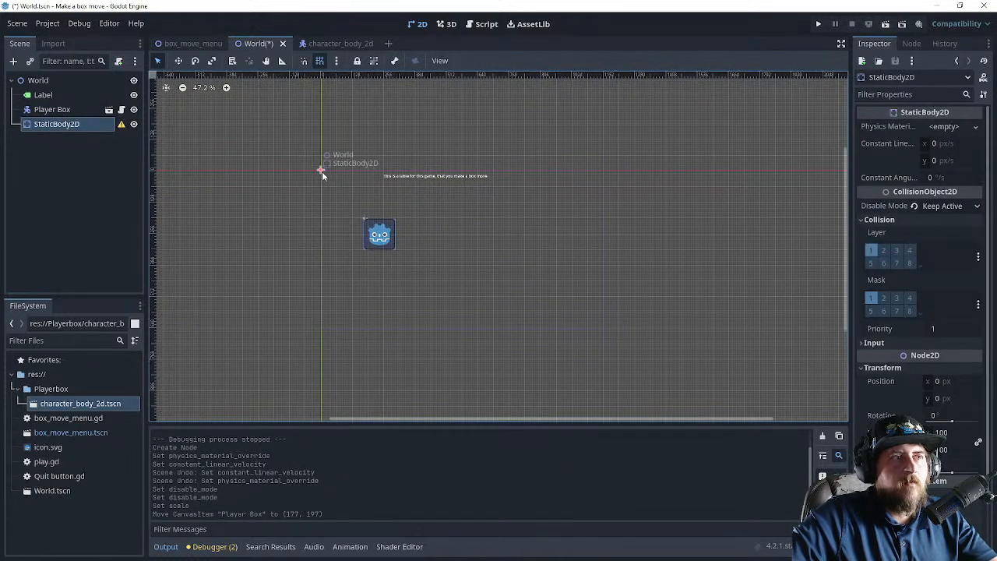
left_click_drag(322, 171, 338, 195)
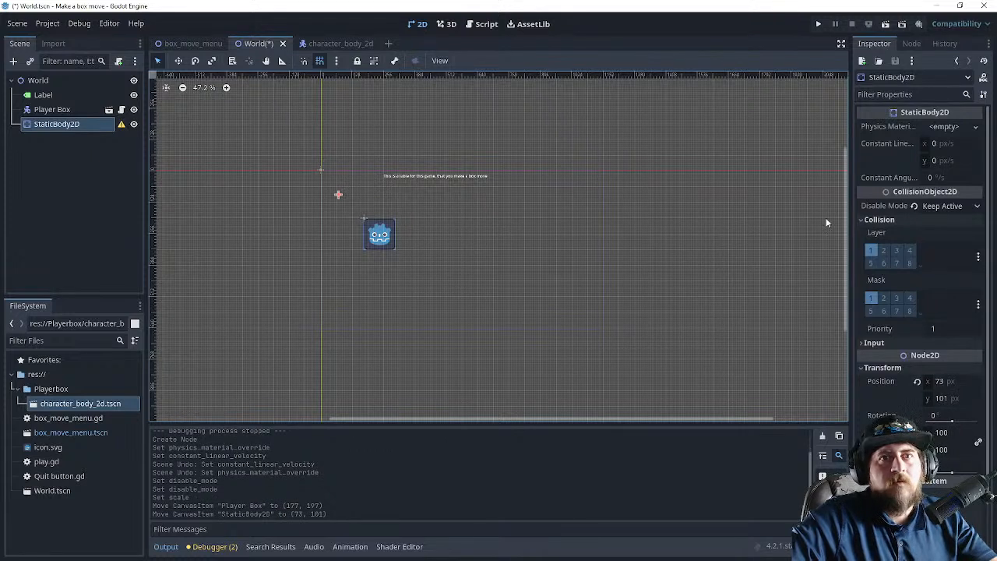
scroll(922, 278, "down", 2)
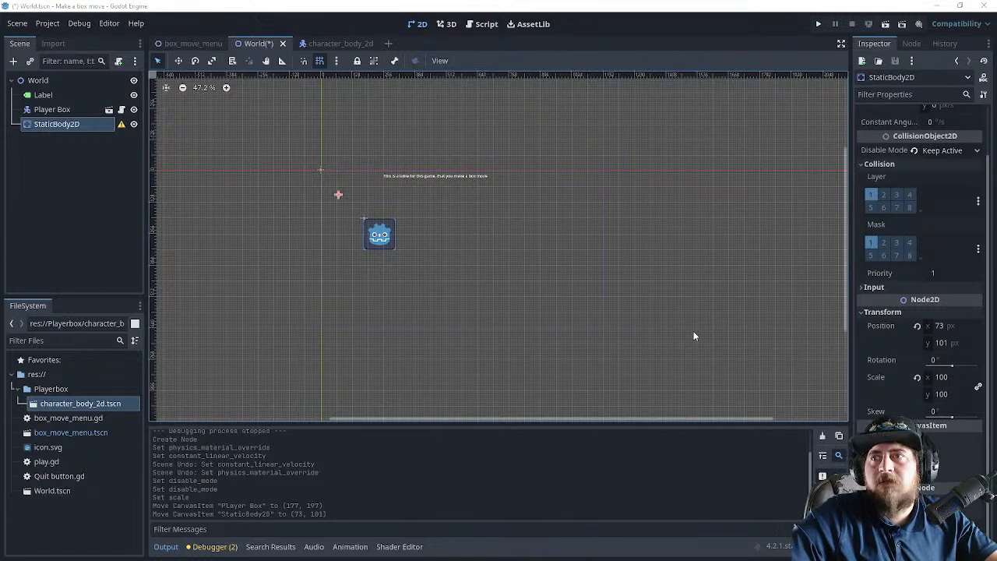
- Switch to YouTube, play the crash course's part on the floor's collision shape, pause at 23:22 and return to Godot
key("alt+Tab")
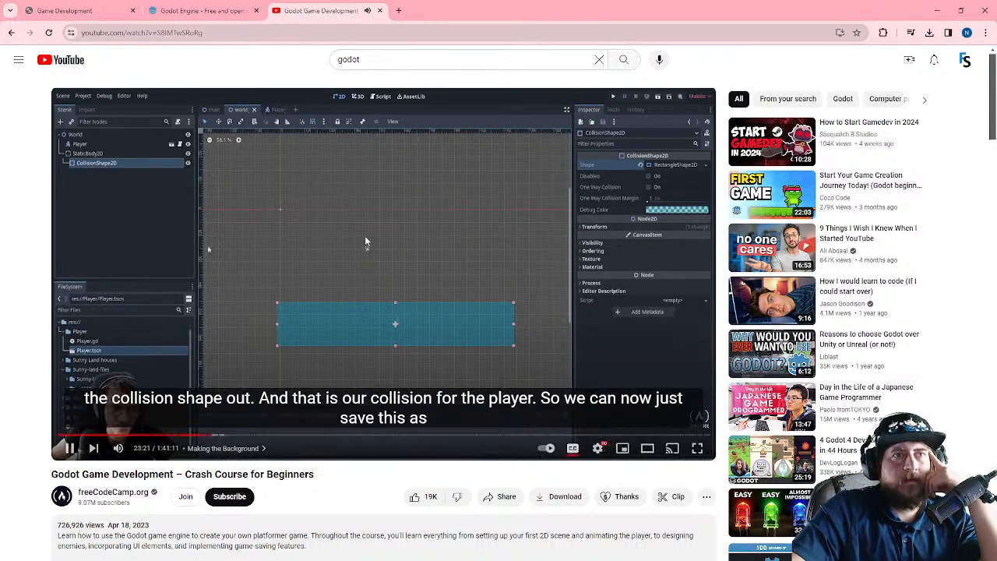
left_click(452, 259)
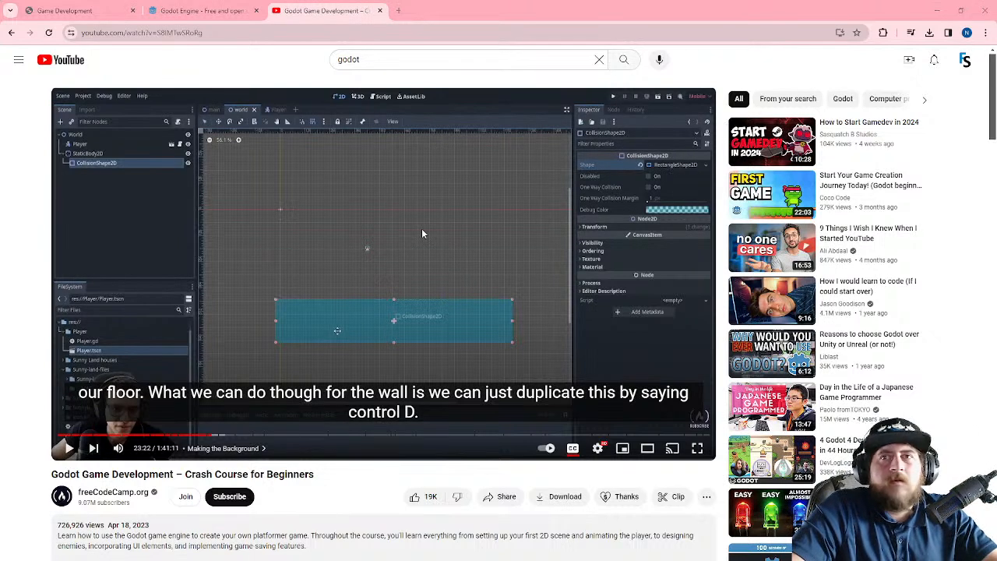
key("alt+Tab")
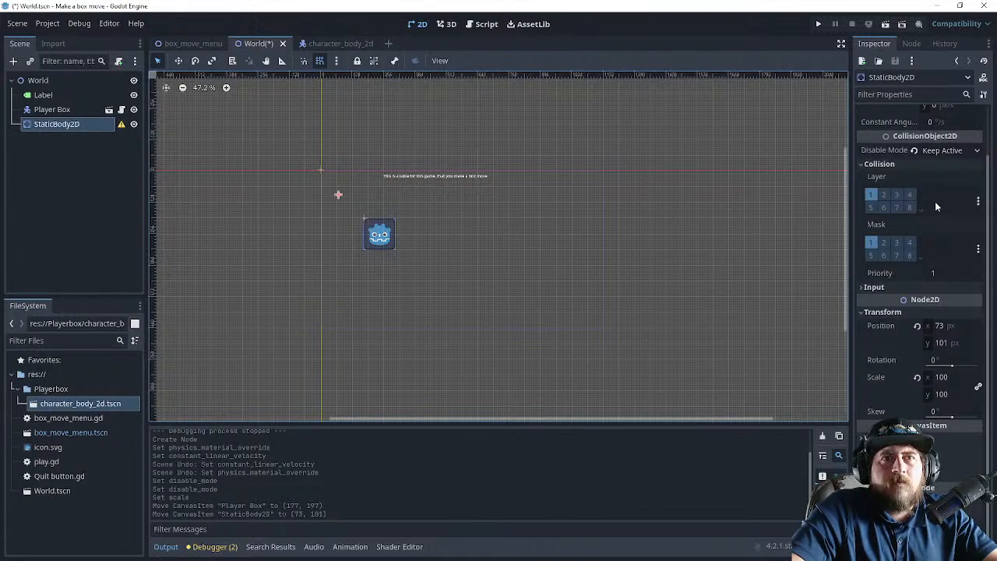
- Look through the StaticBody2D's properties and select its node in the World scene tree
scroll(935, 206, "up", 2)
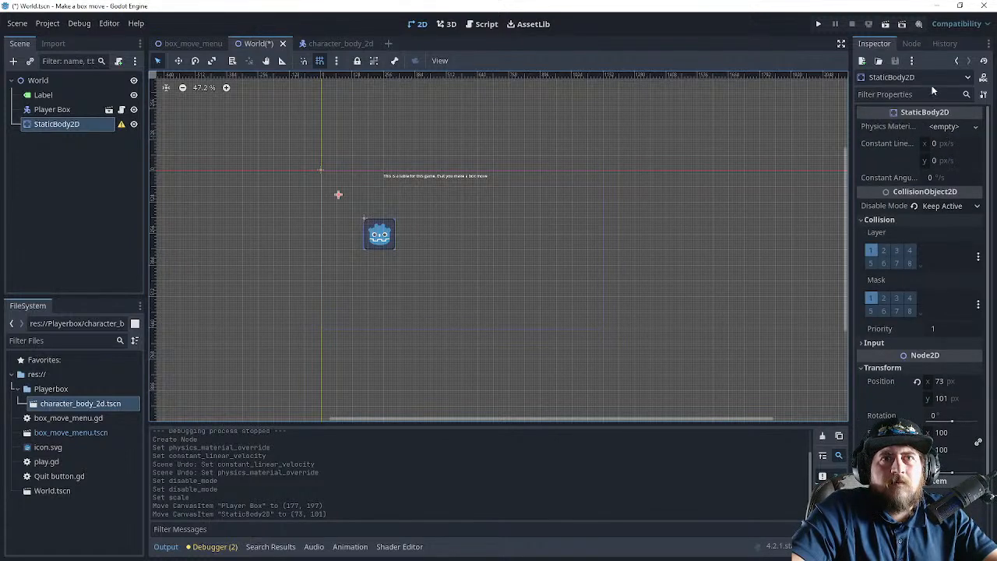
left_click(909, 46)
left_click(883, 45)
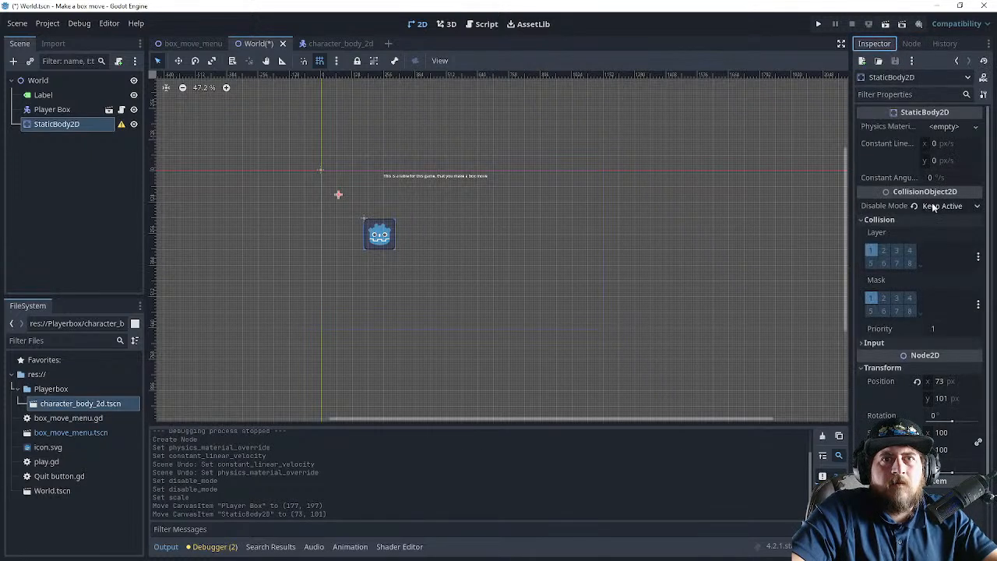
scroll(932, 206, "down", 2)
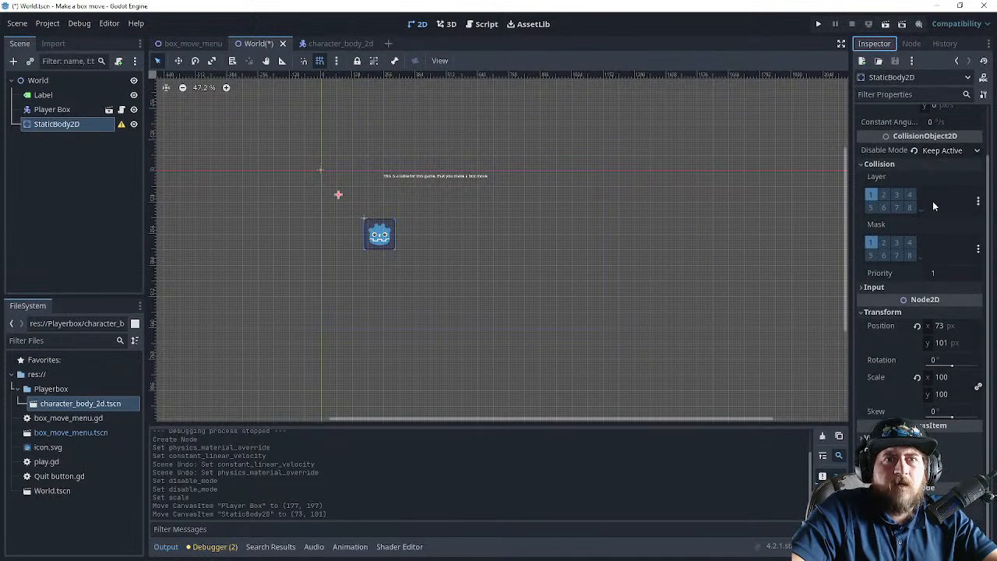
scroll(934, 201, "up", 2)
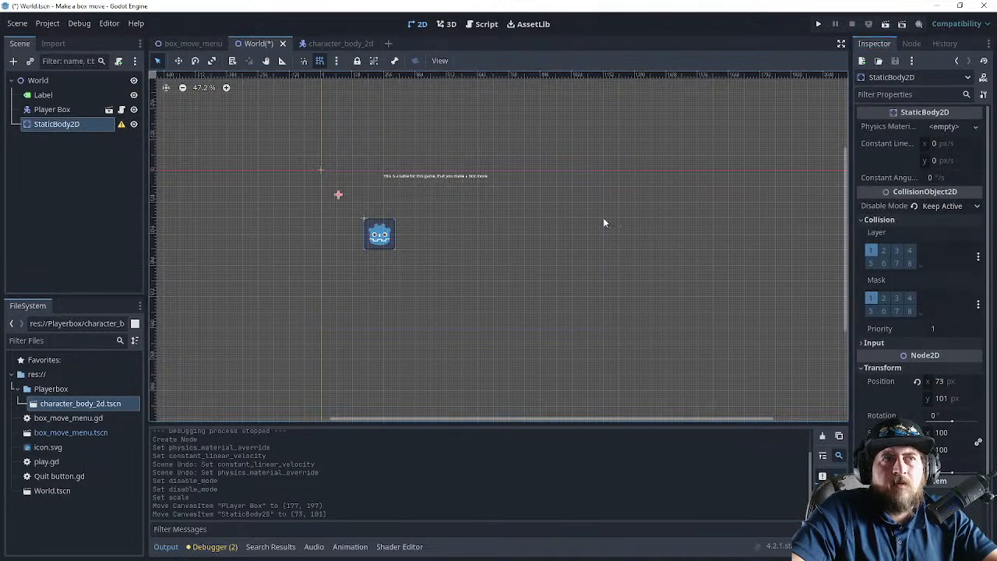
left_click(68, 124)
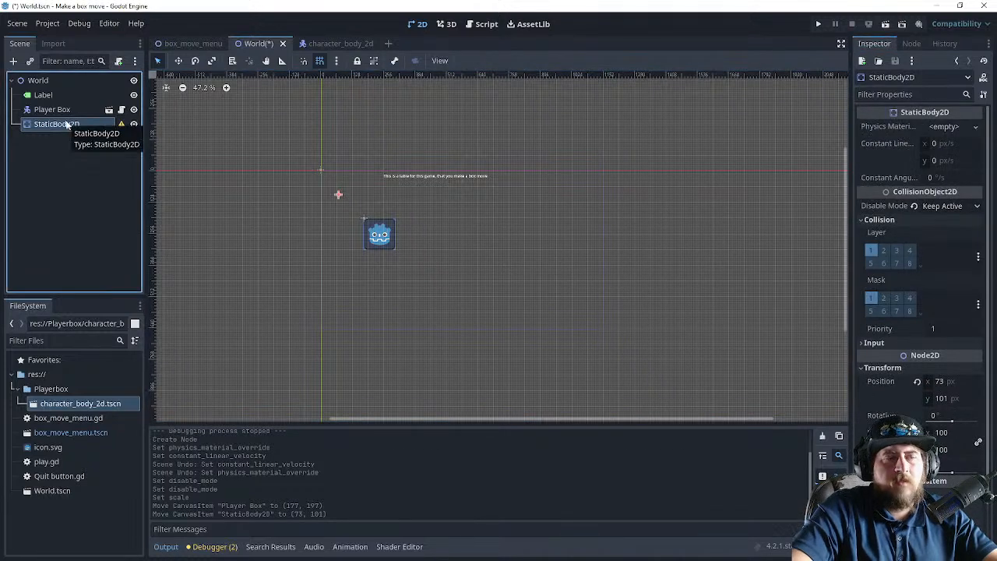
- Delete the existing StaticBody2D node and add a new StaticBody2D as a child of World
key("Delete")
left_click(486, 288)
left_click(35, 80)
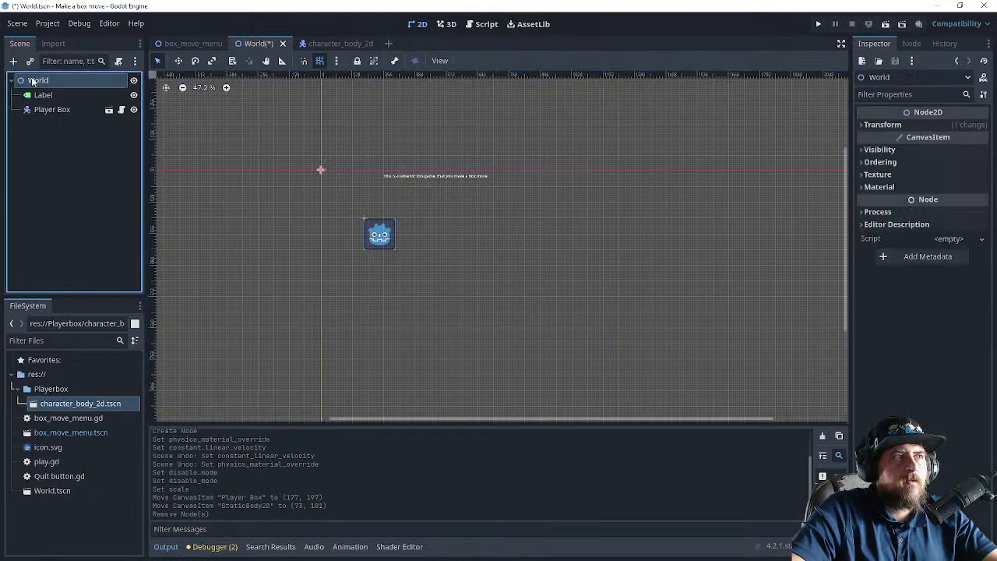
left_click(12, 61)
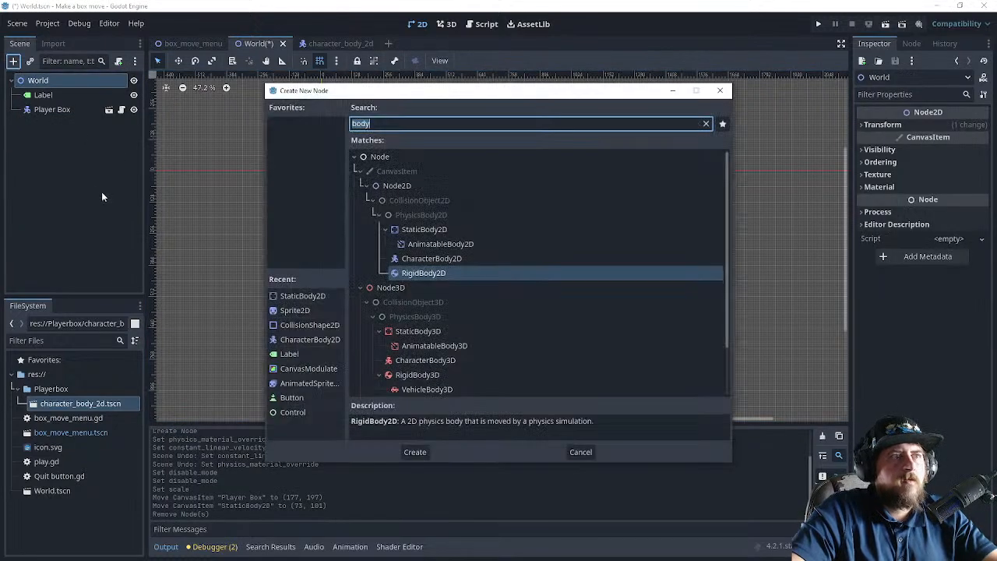
left_click(434, 230)
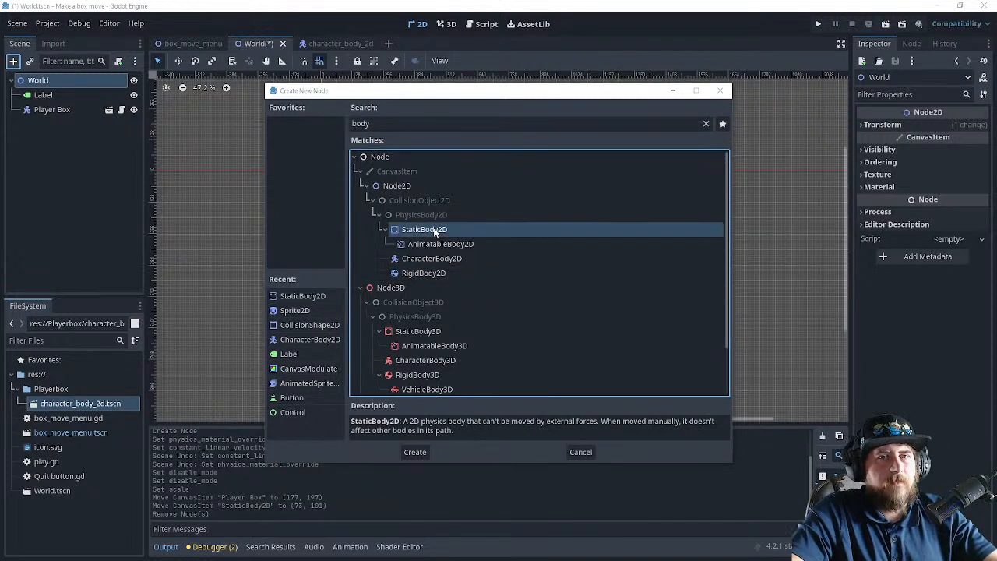
key("alt+Tab")
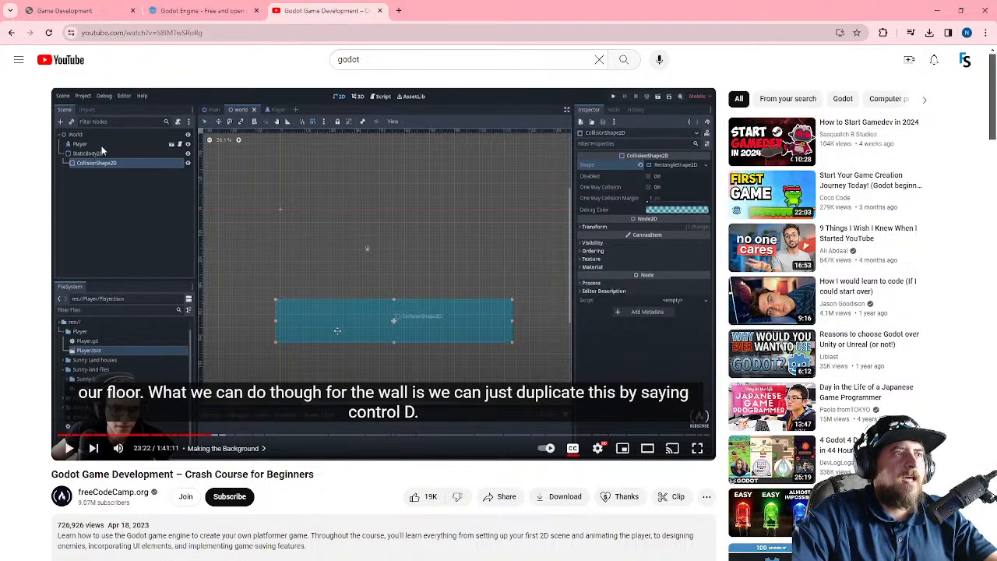
key("alt+Tab")
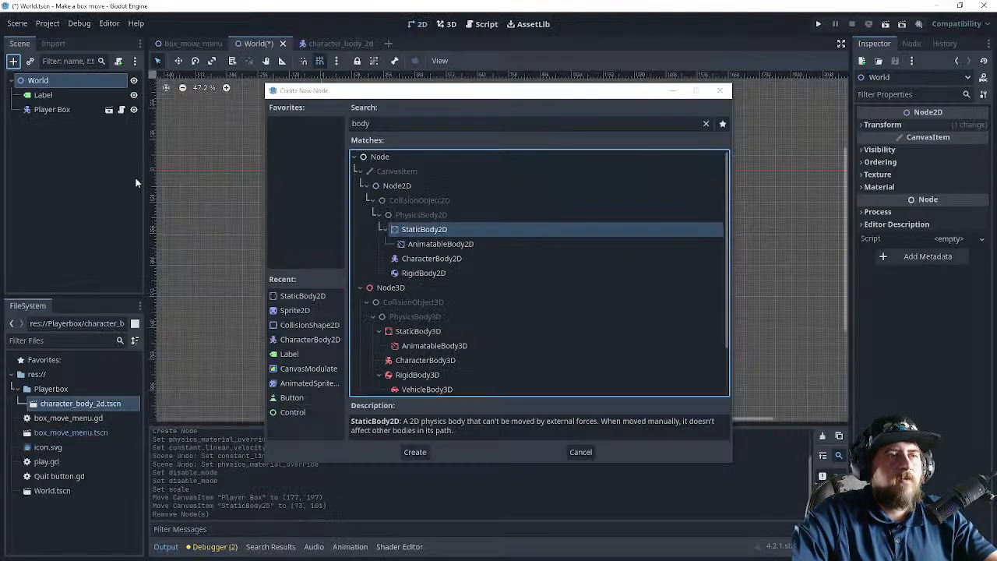
left_click(425, 453)
- Add a CollisionShape2D child to the StaticBody2D and give it a new RectangleShape2D shape
left_click(12, 61)
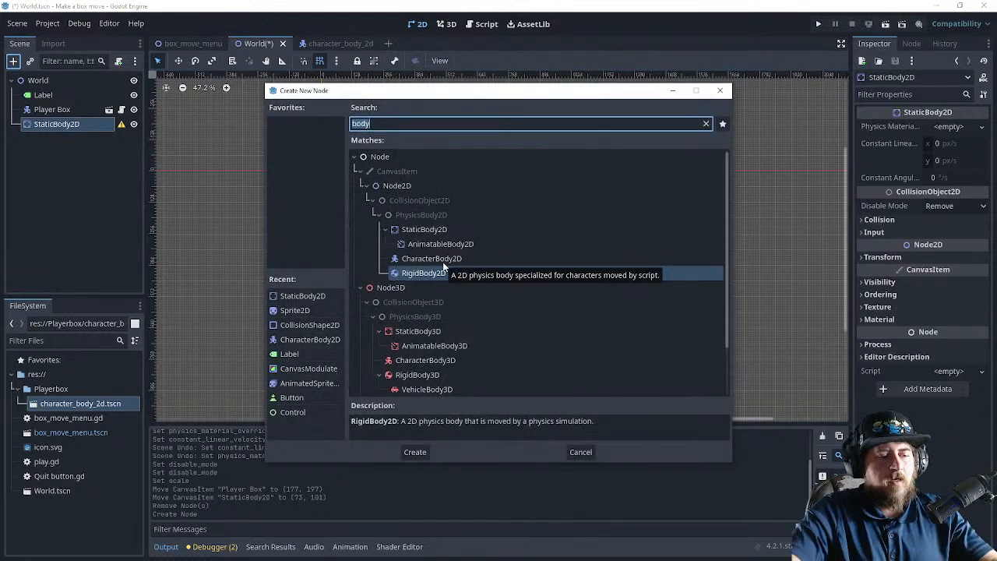
type("col")
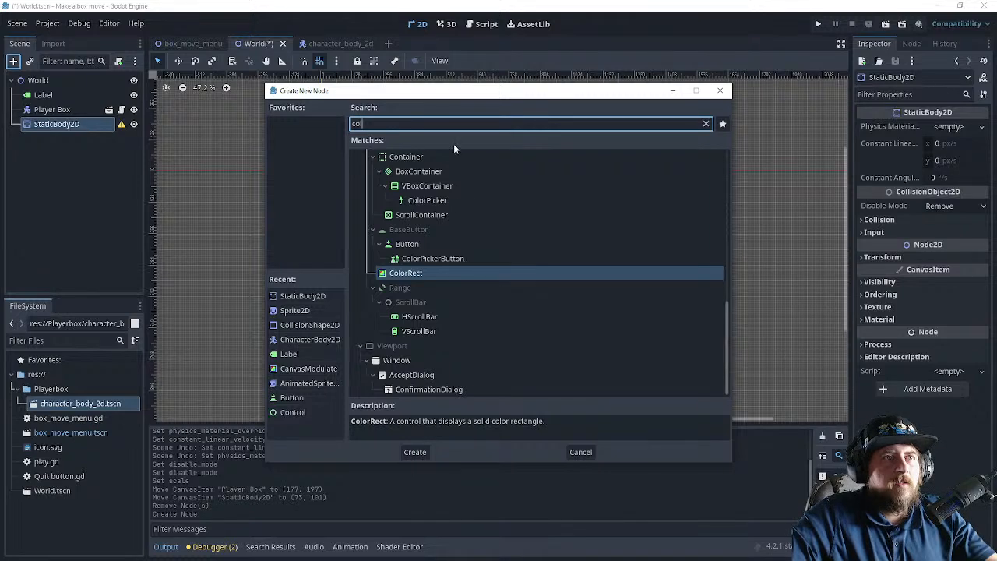
type("l")
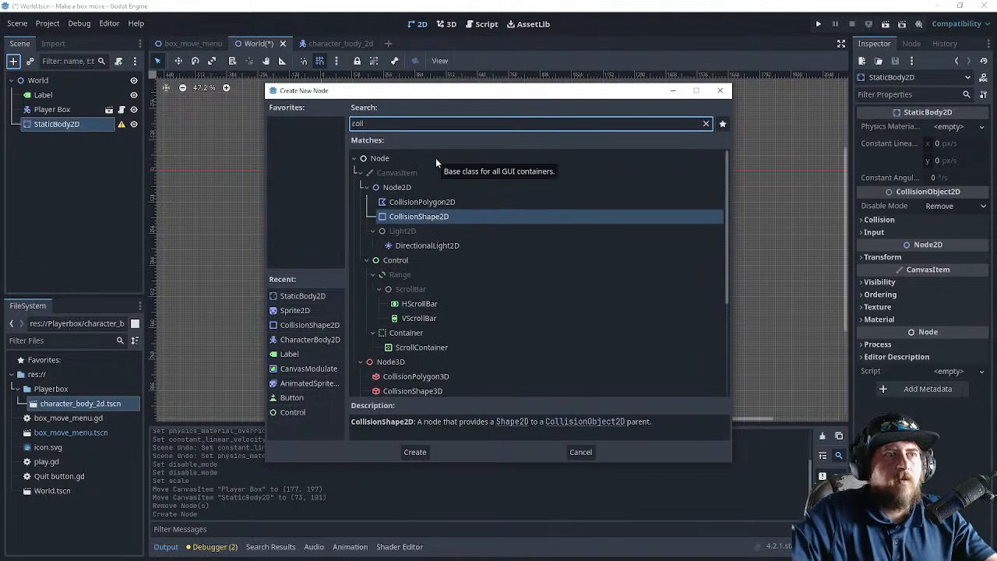
left_click(416, 452)
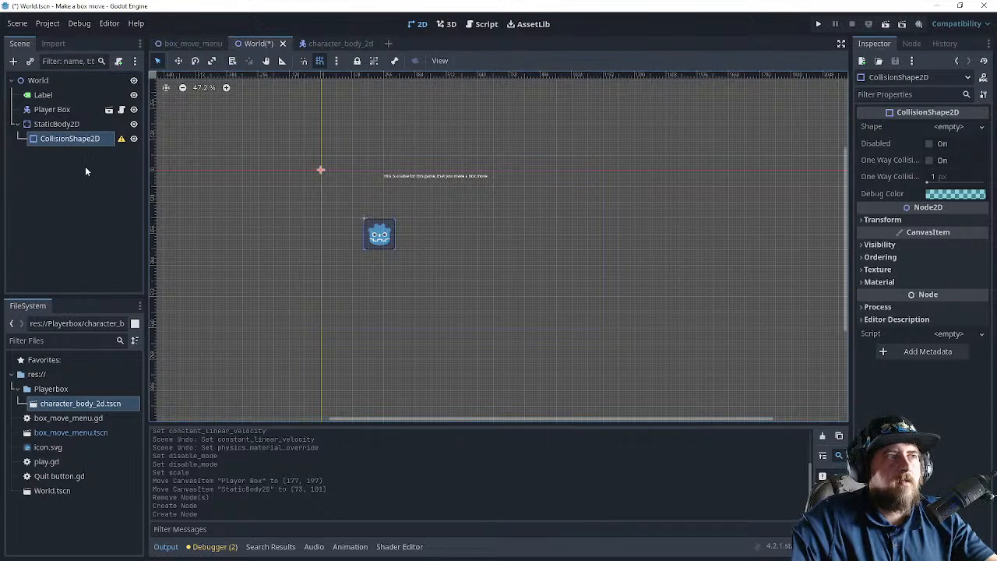
left_click(952, 127)
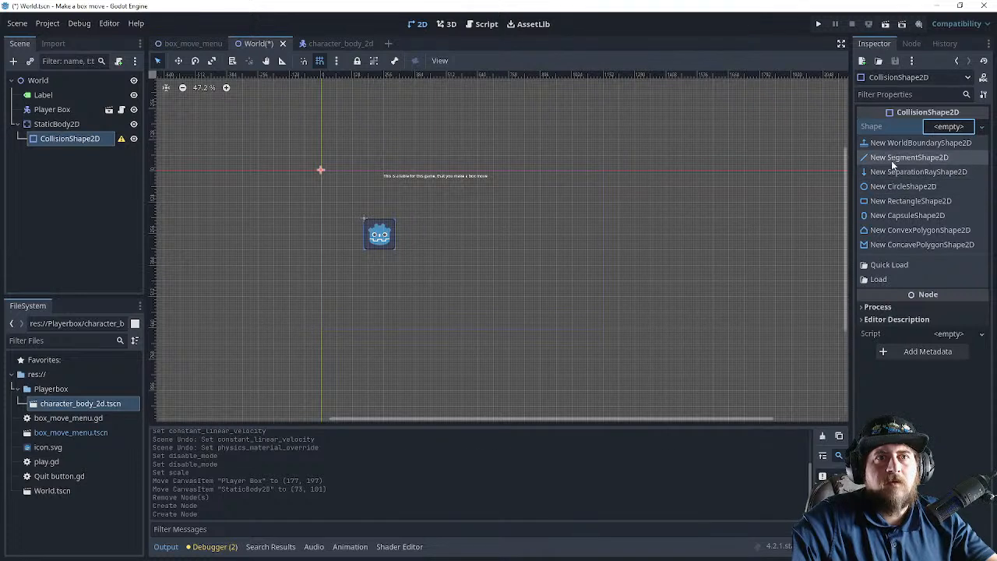
left_click(885, 204)
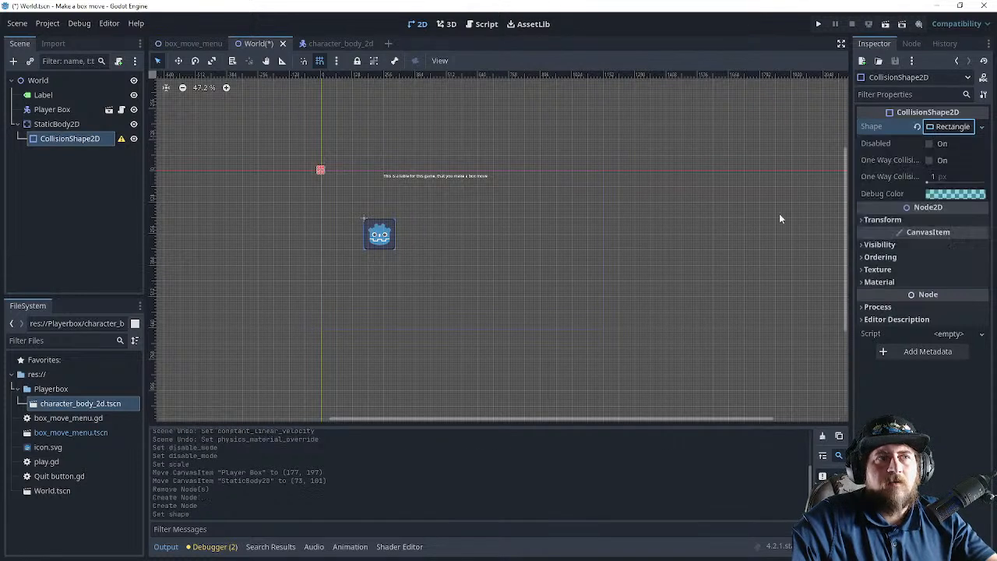
- Stretch the collision rectangle into a long thin floor and place it below the player box at about (705, 581)
left_click_drag(322, 173, 421, 170)
left_click_drag(441, 268, 665, 207)
left_click_drag(551, 171, 551, 328)
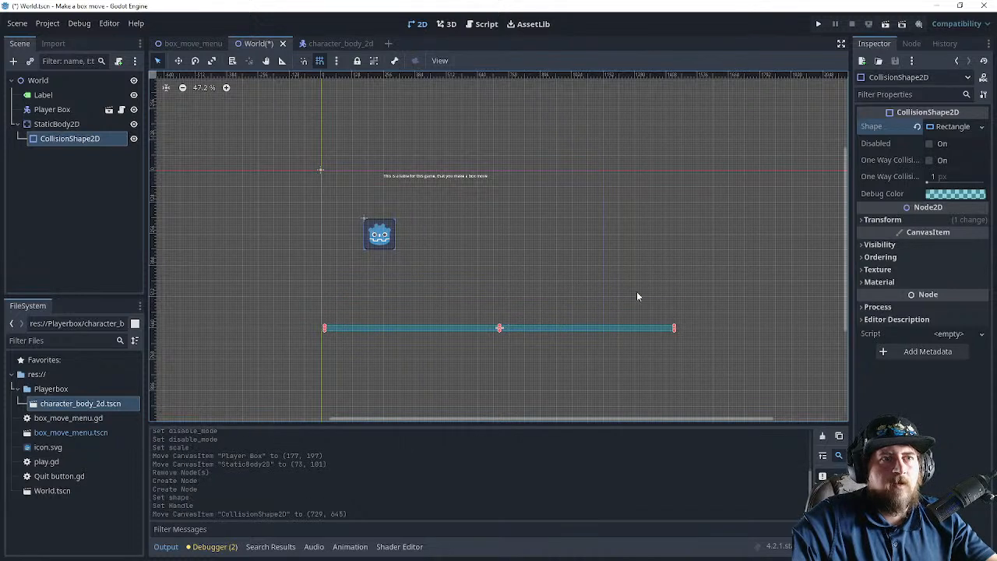
left_click_drag(420, 326, 414, 310)
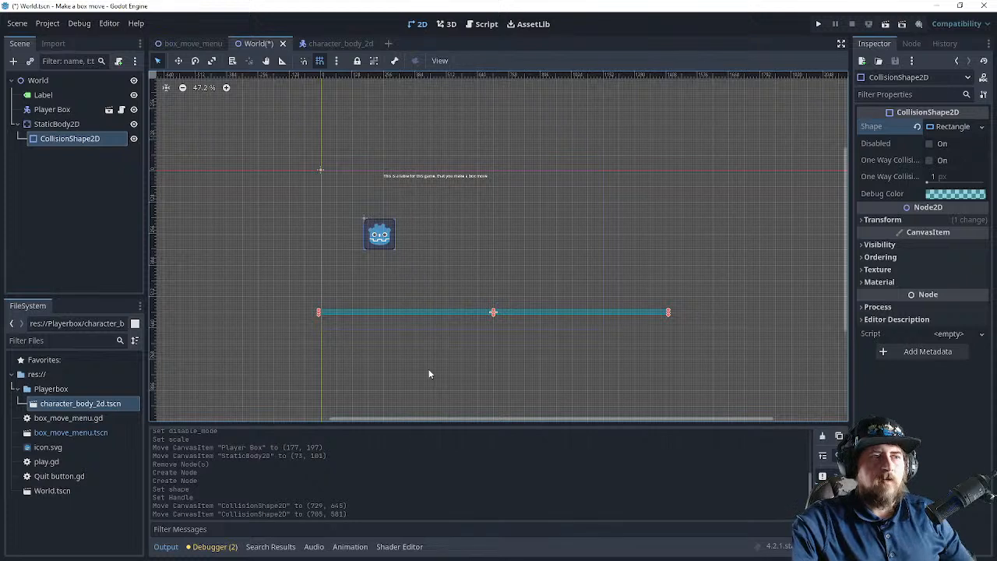
left_click(528, 380)
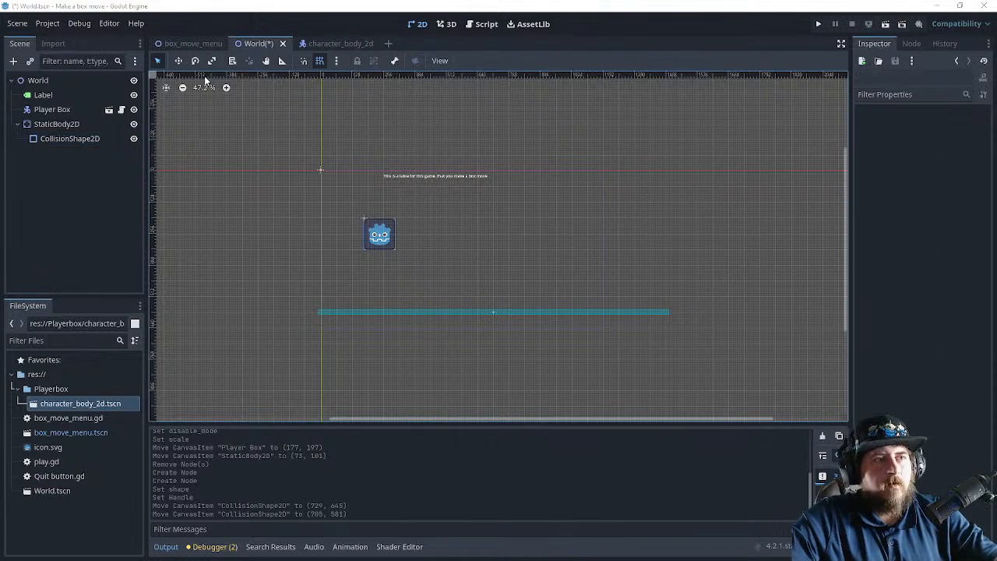
- Switch to the browser, watch the tutorial video's part on building wall collisions, and return to Godot
key("alt+Tab")
left_click(402, 262)
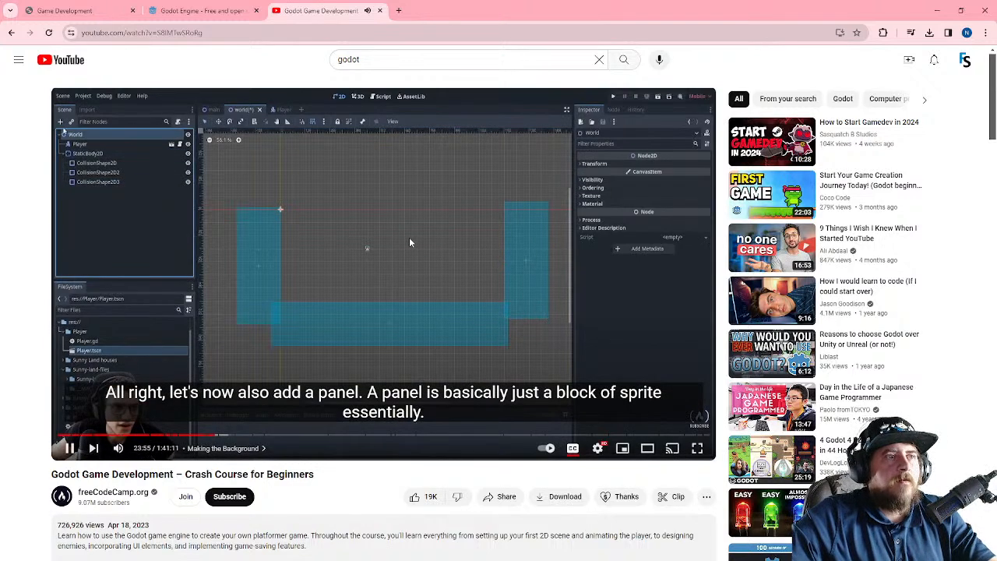
left_click(411, 242)
key("alt+Tab")
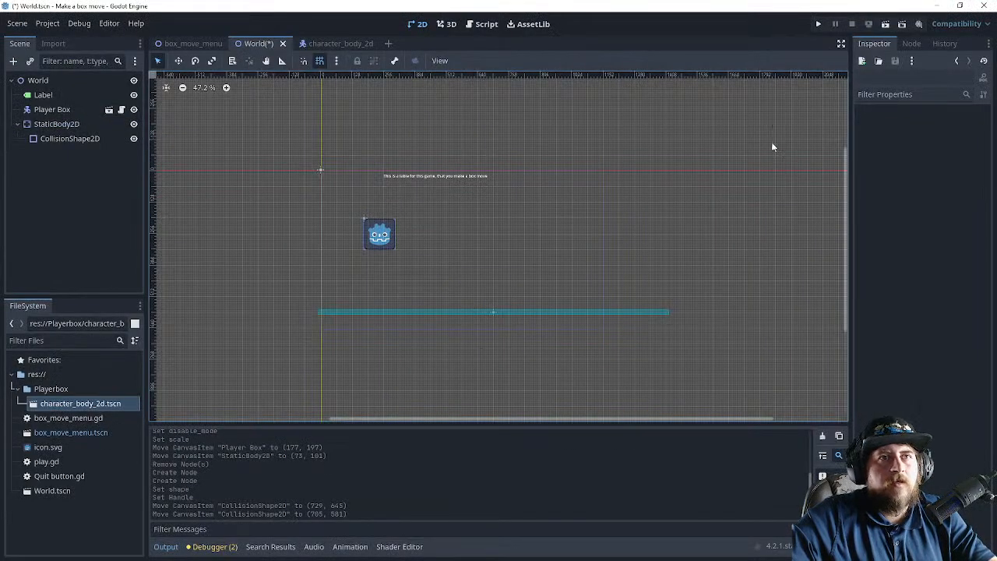
- Run the project, start the game with Click To Make Box Move, test moving and jumping on the floor, and close the game
left_click(820, 24)
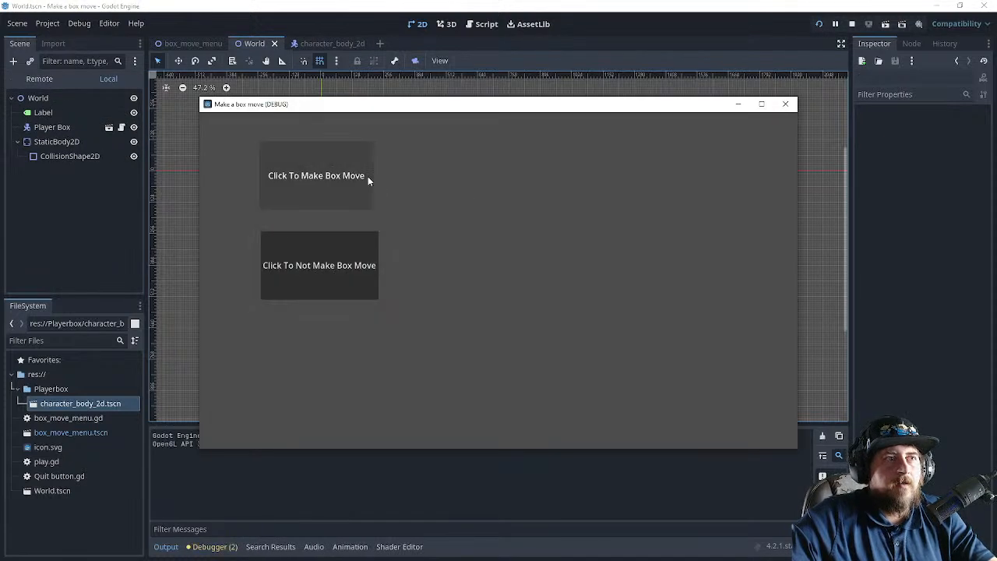
left_click(368, 179)
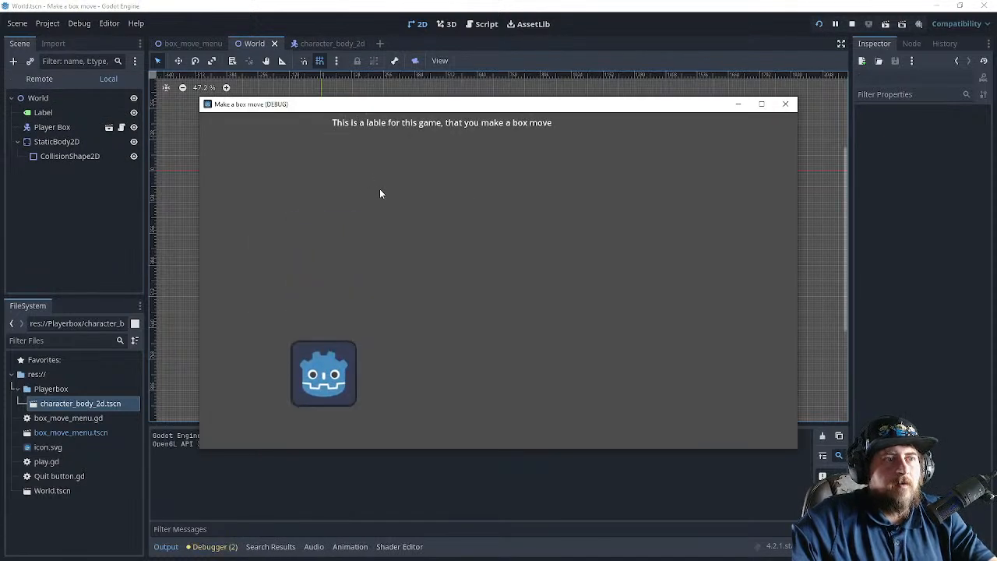
key("Right")
key("Left")
key("Right")
key("space")
key("Right")
key("space")
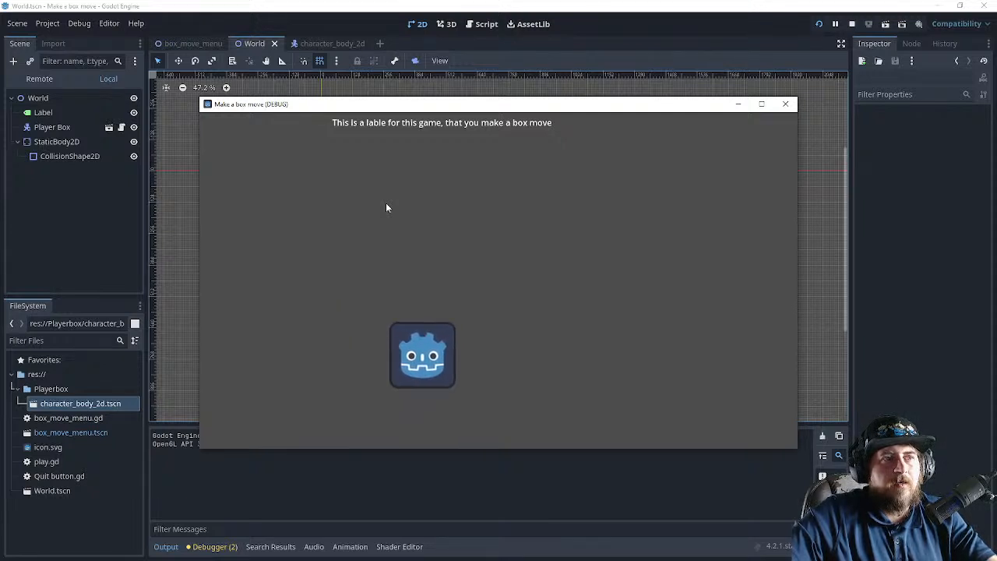
key("Left")
key("space")
key("Right")
key("space")
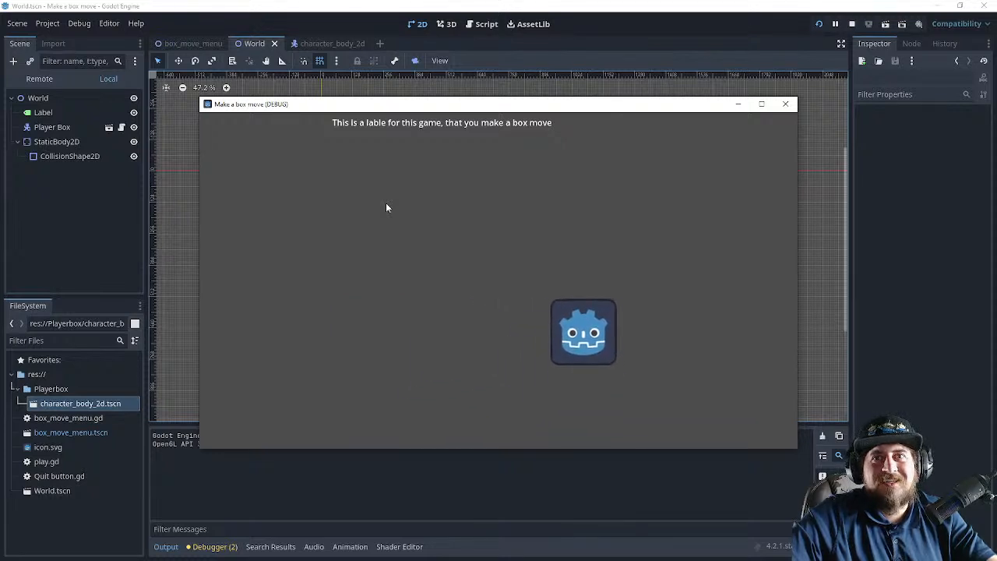
key("Left")
key("space")
key("Right")
key("space")
key("space")
key("Left")
key("space")
key("space")
key("Right")
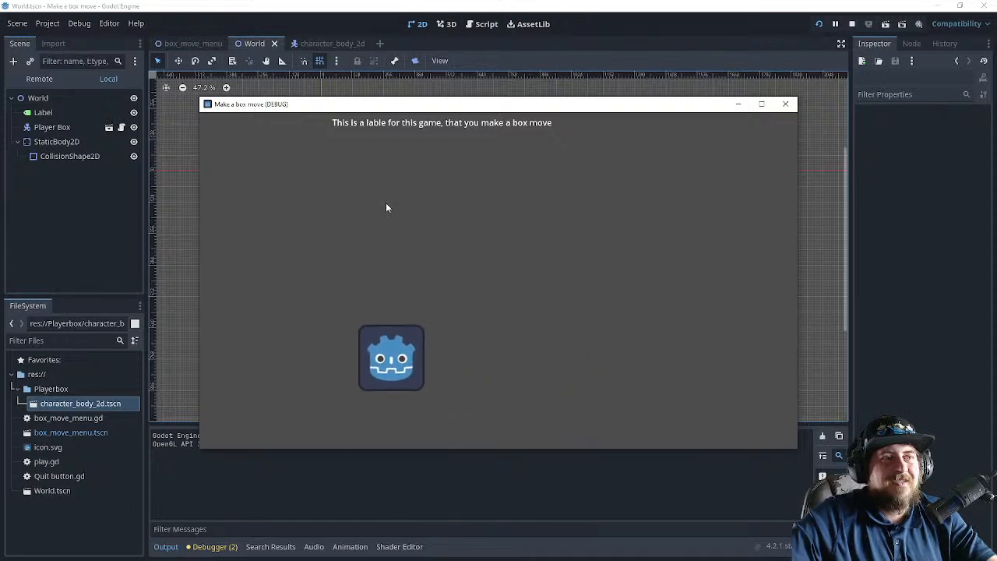
key("space")
key("space")
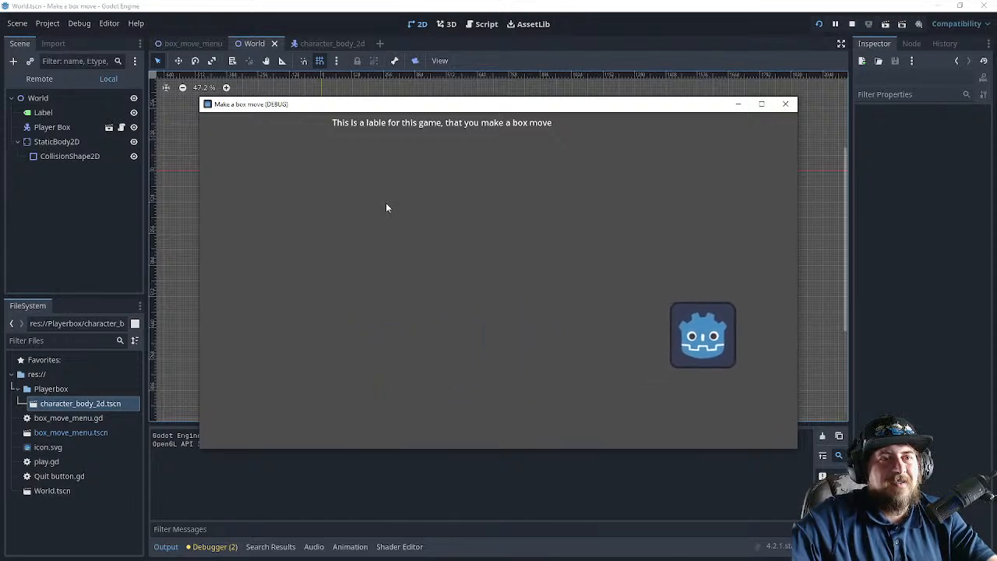
key("Left")
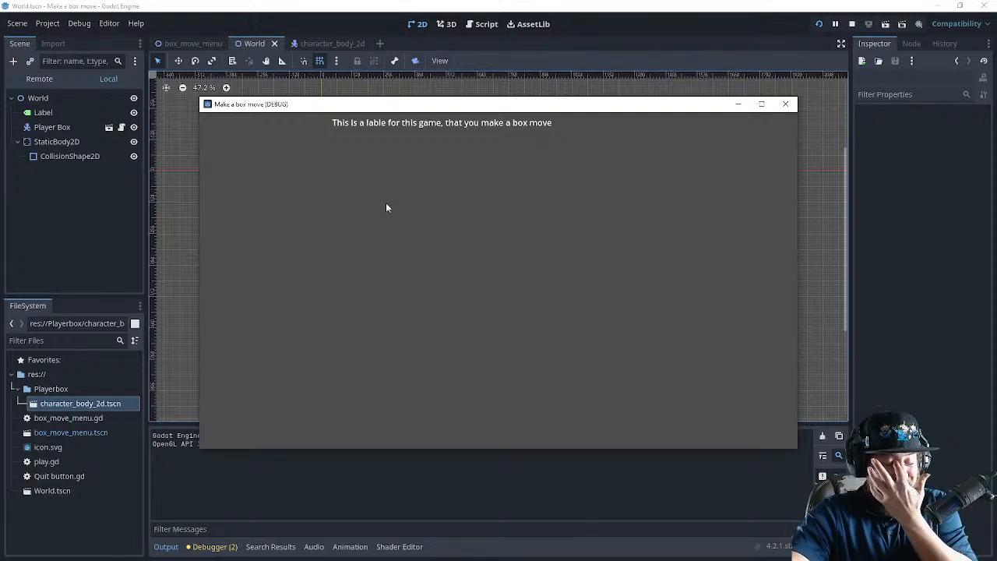
left_click(786, 103)
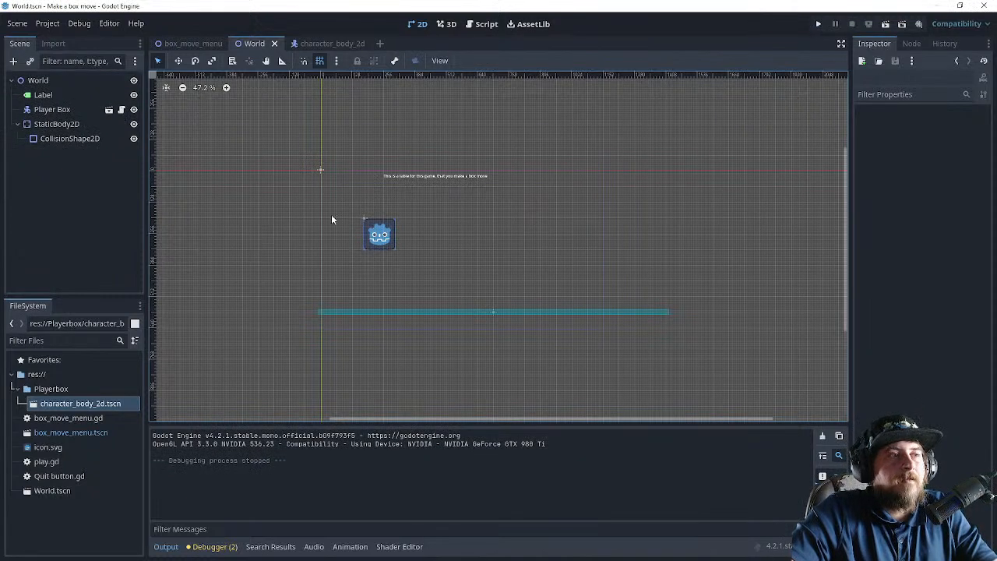
- Switch to the browser, watch the tutorial video up to the player scripting section, and go back to Godot
key("alt+Tab")
left_click(383, 213)
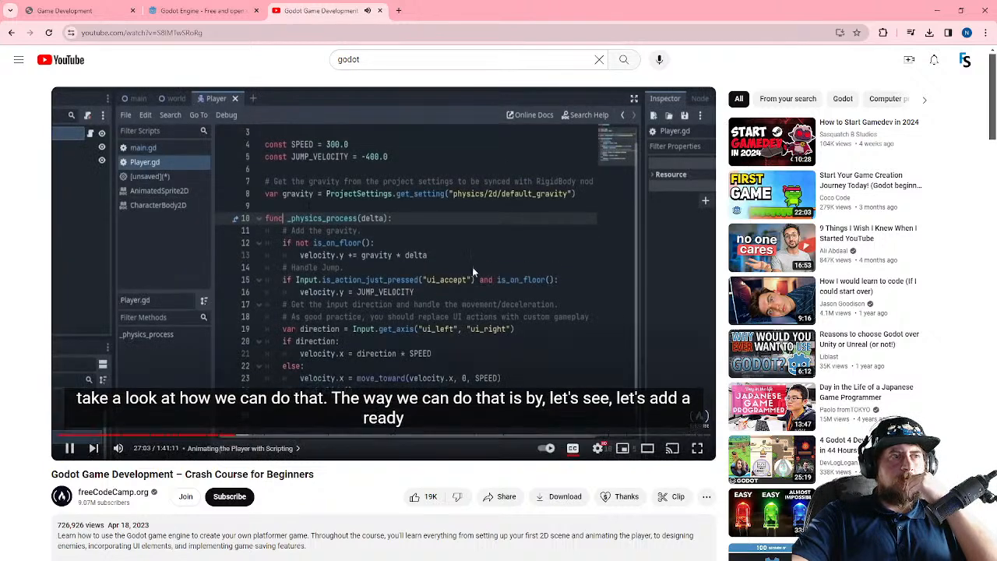
left_click(353, 243)
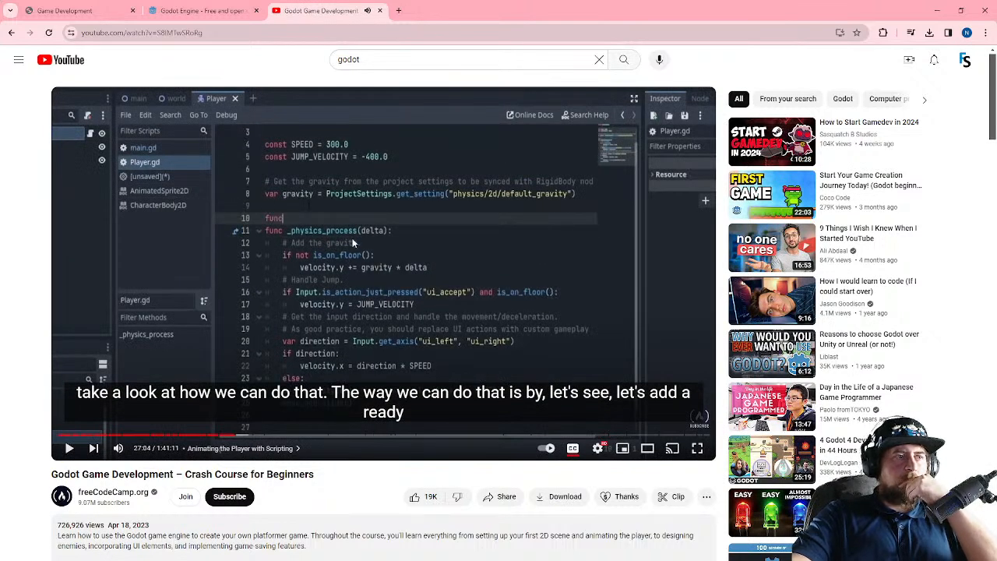
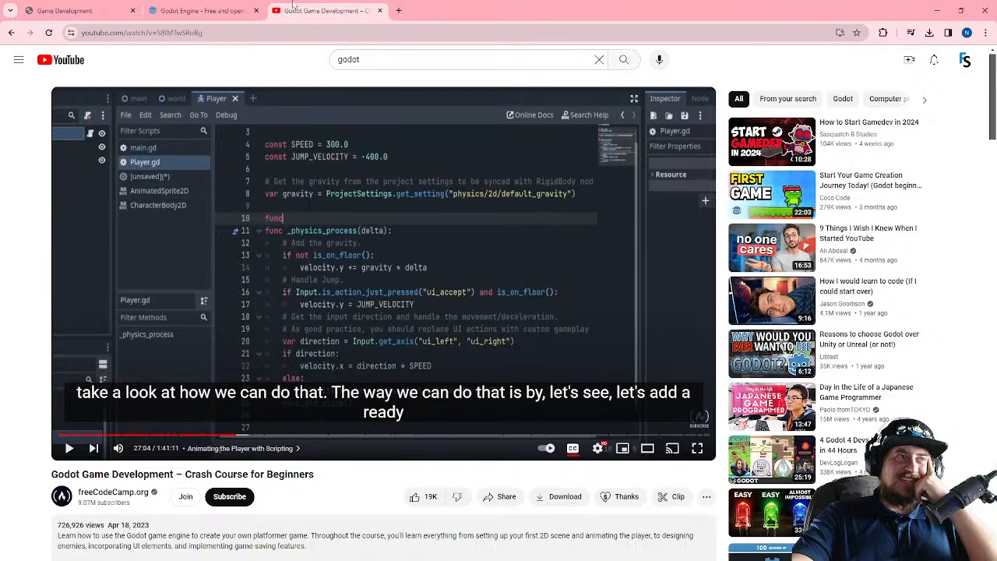
left_click(204, 11)
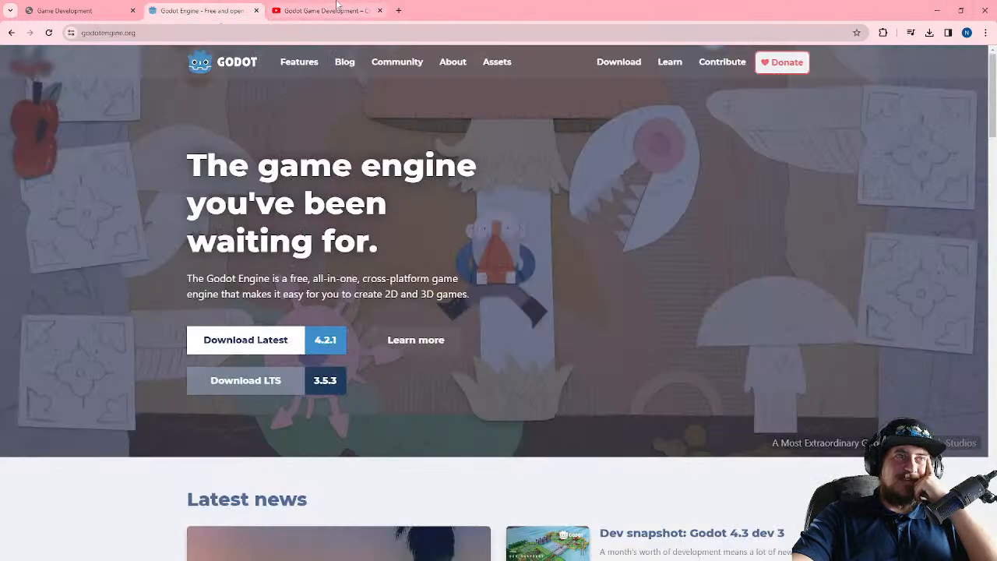
left_click(327, 10)
left_click(934, 10)
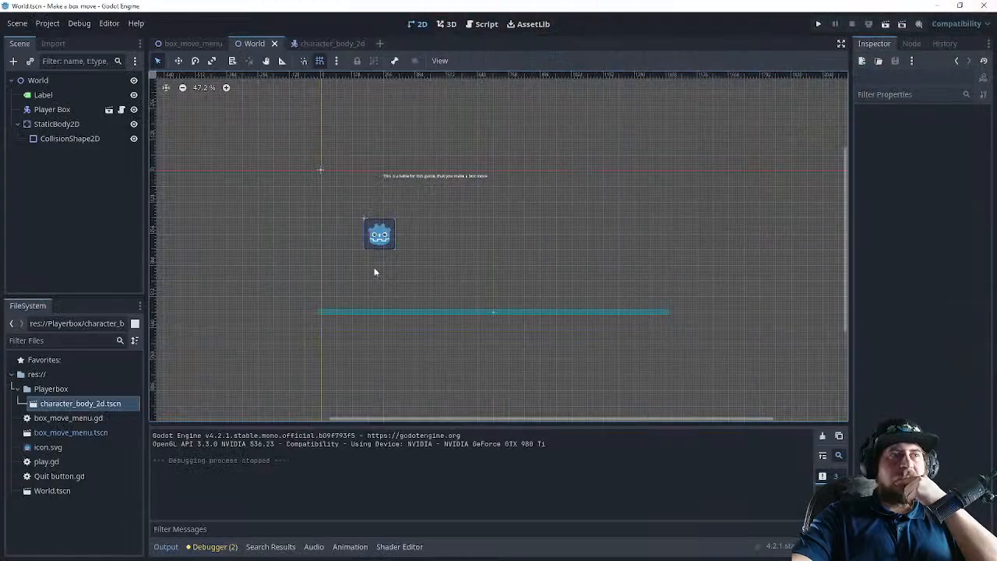
- Run the project again, start the box game, and test the player box's sideways movement and jumps
left_click(819, 25)
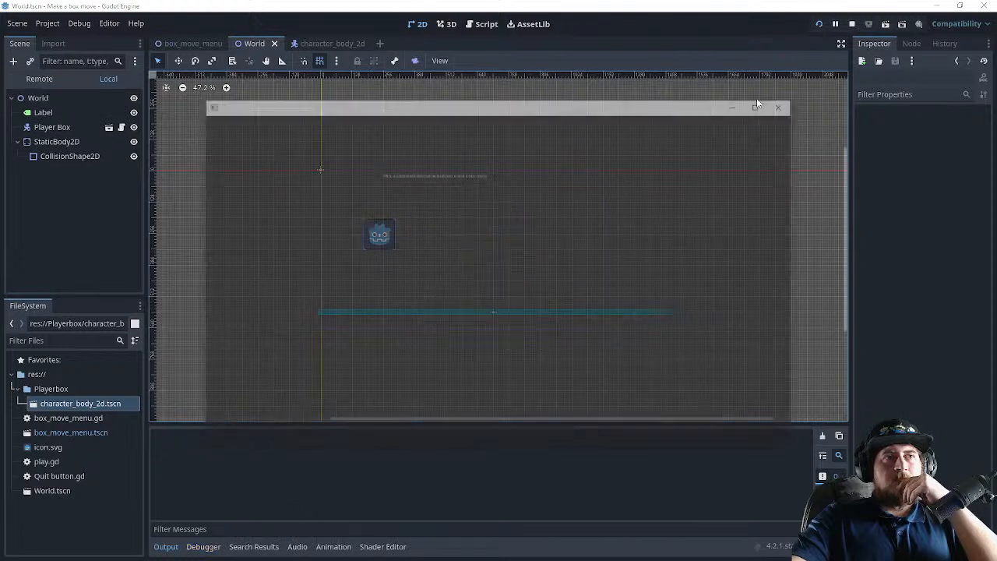
left_click(341, 187)
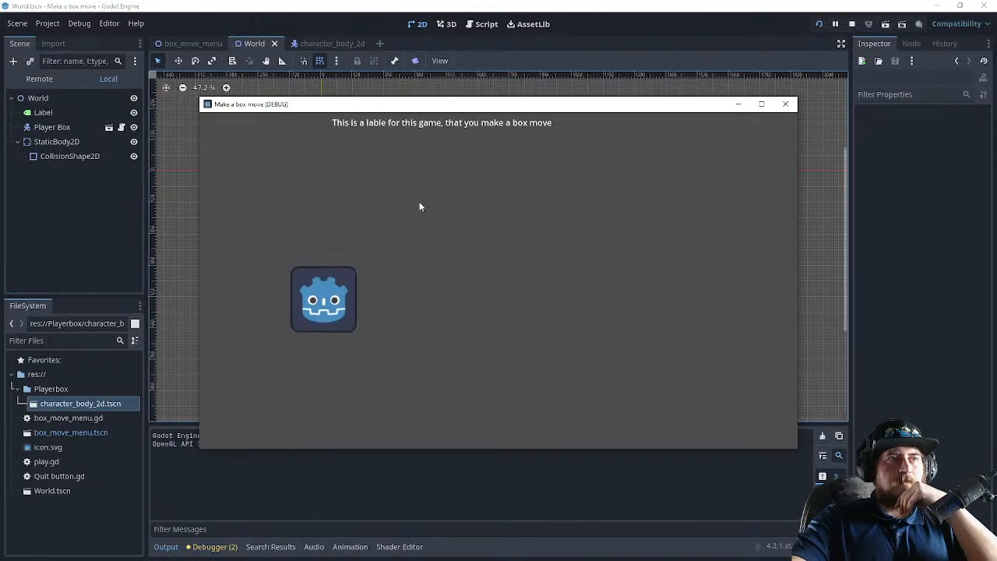
key("Right")
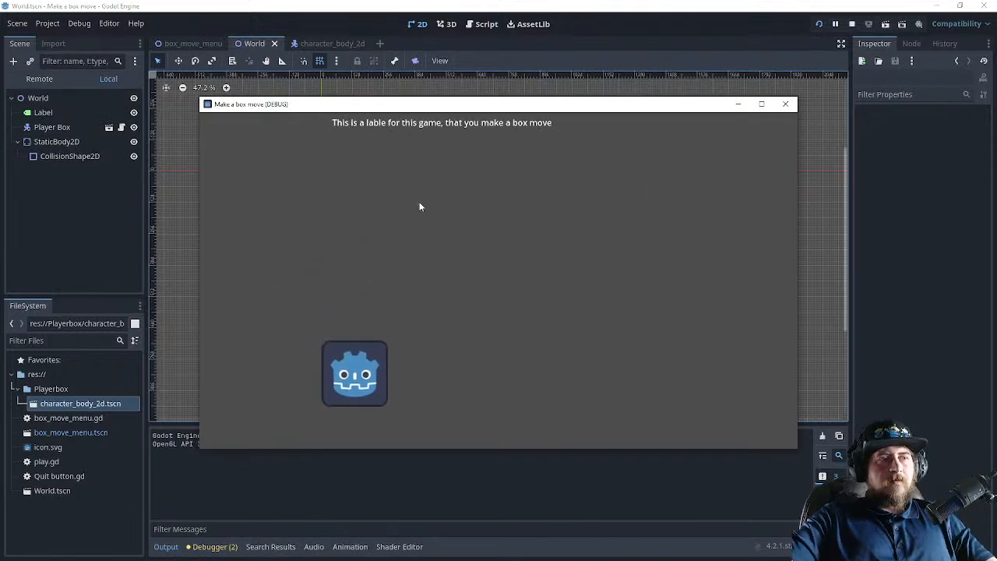
key("Left")
key("Right")
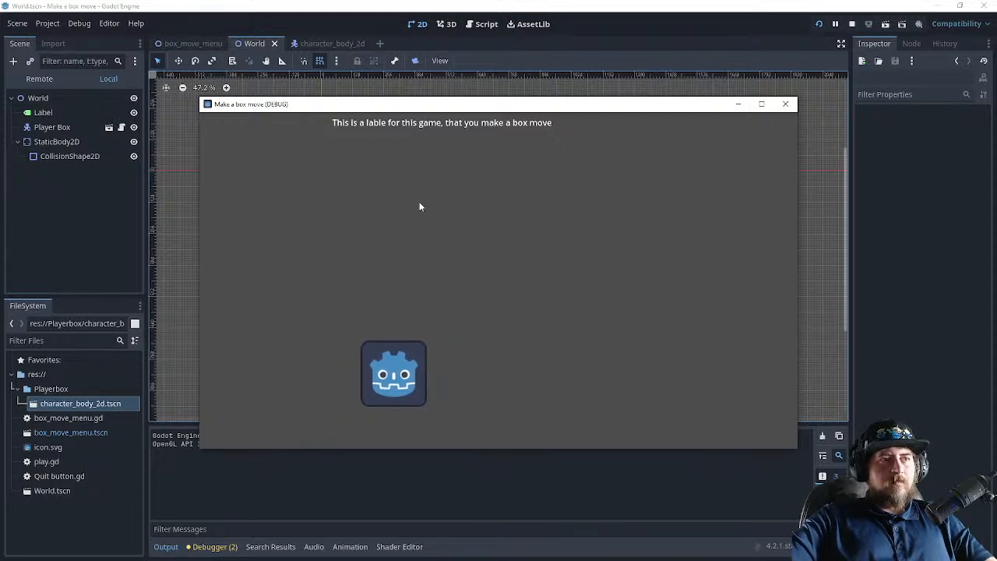
key("space")
key("Right")
key("Left")
key("space")
key("Right")
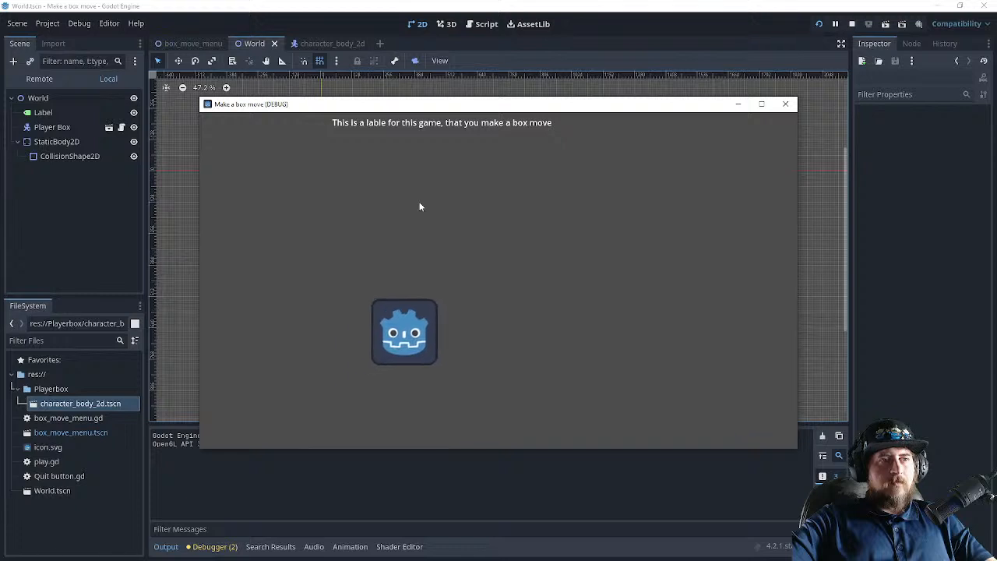
key("space")
key("Left")
key("Right")
key("space")
key("Left")
key("Right")
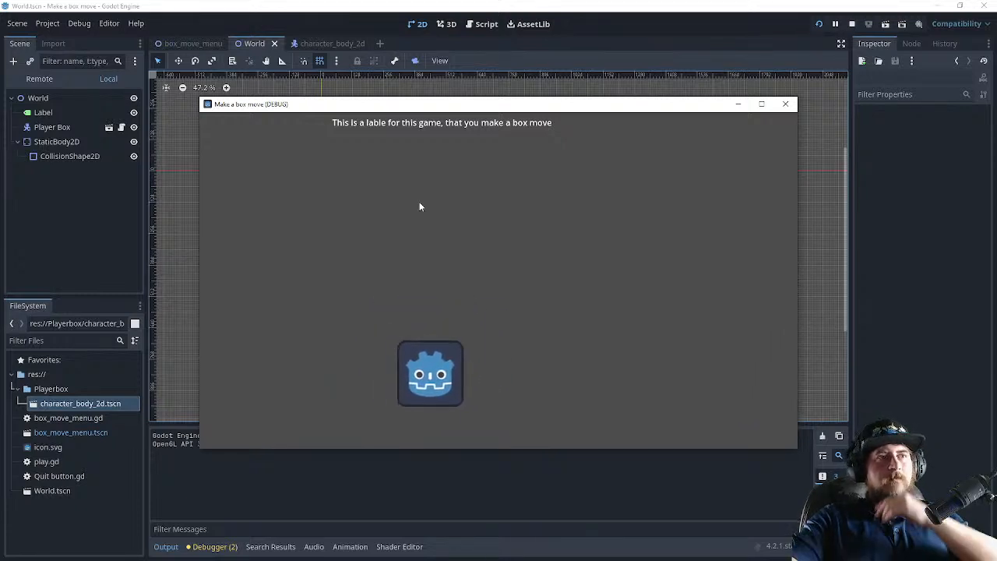
- Close the running game and clear the existing text of the World scene's Label node
left_click(785, 104)
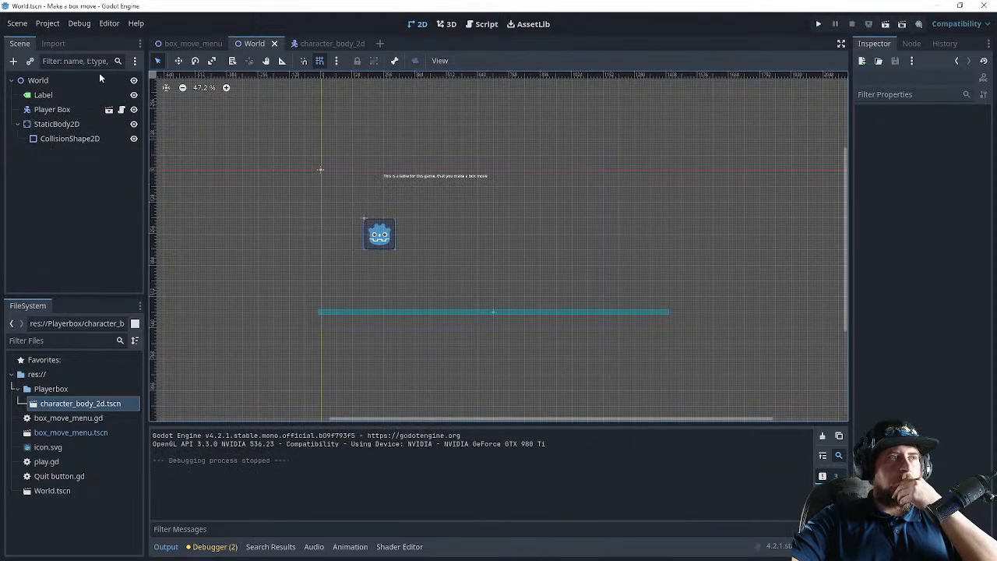
left_click(48, 95)
left_click_drag(952, 155, 821, 140)
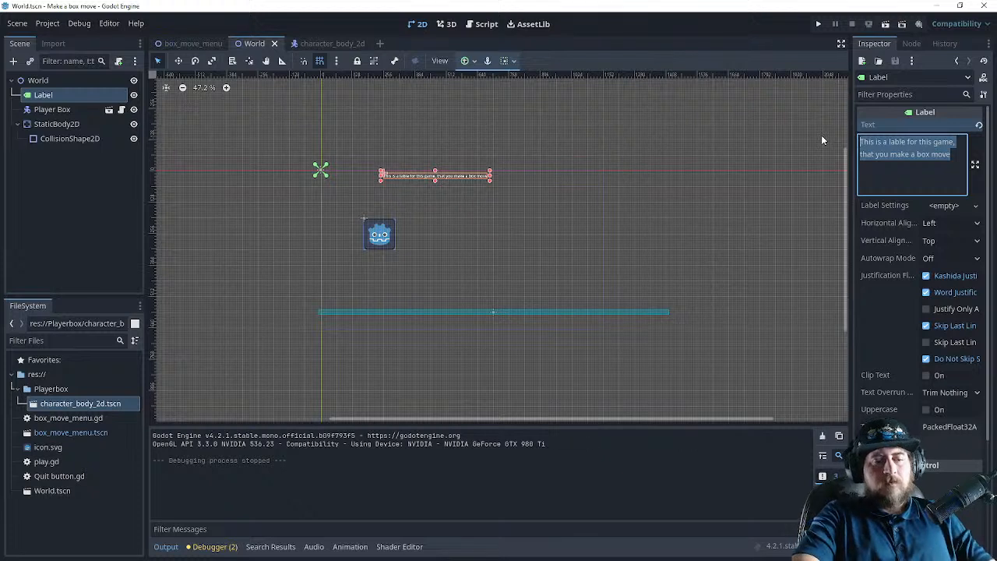
key("BackSpace")
type("To")
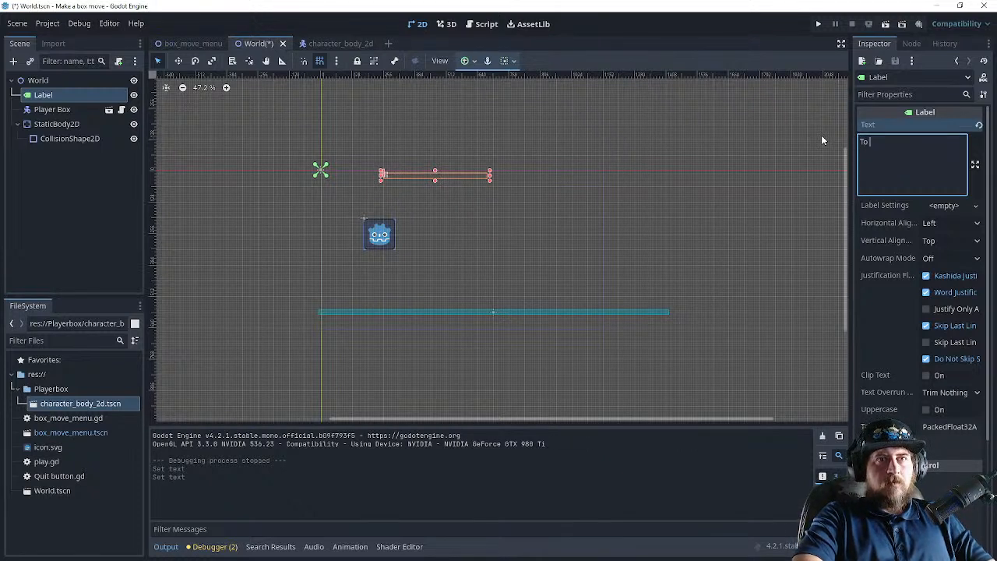
type(" move ")
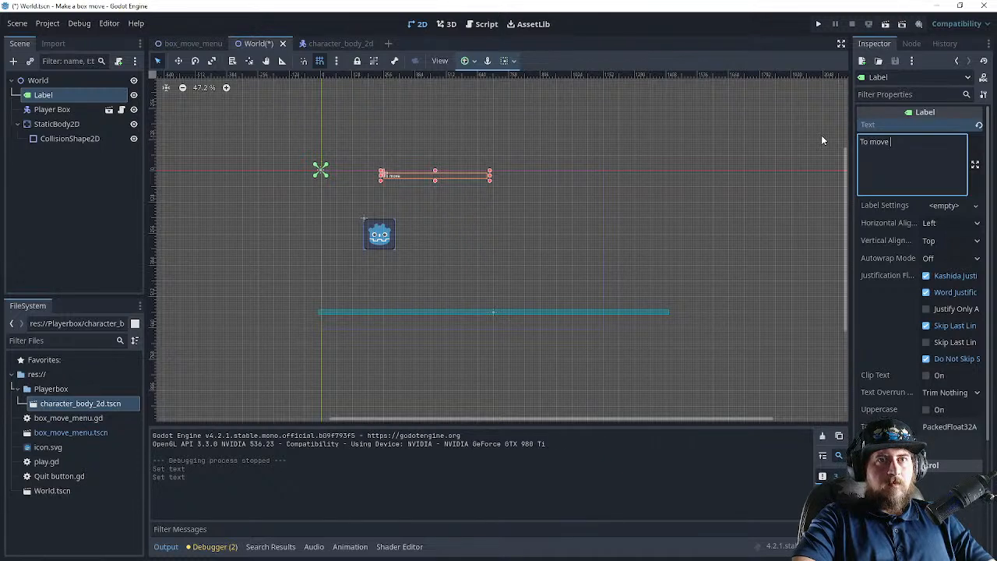
type("le")
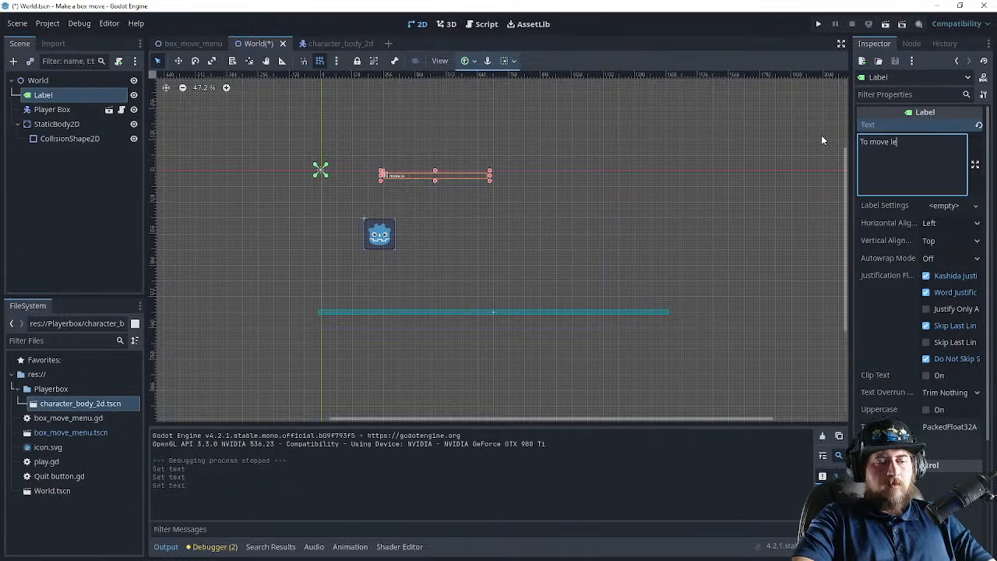
key("BackSpace")
key("BackSpace")
key("BackSpace")
key("BackSpace")
key("BackSpace")
key("BackSpace")
key("BackSpace")
key("BackSpace")
key("BackSpace")
key("BackSpace")
- Enter "Movement" as the Label's first line and "Left Arrow : Move left" as its second line
type("Movement")
key("Return")
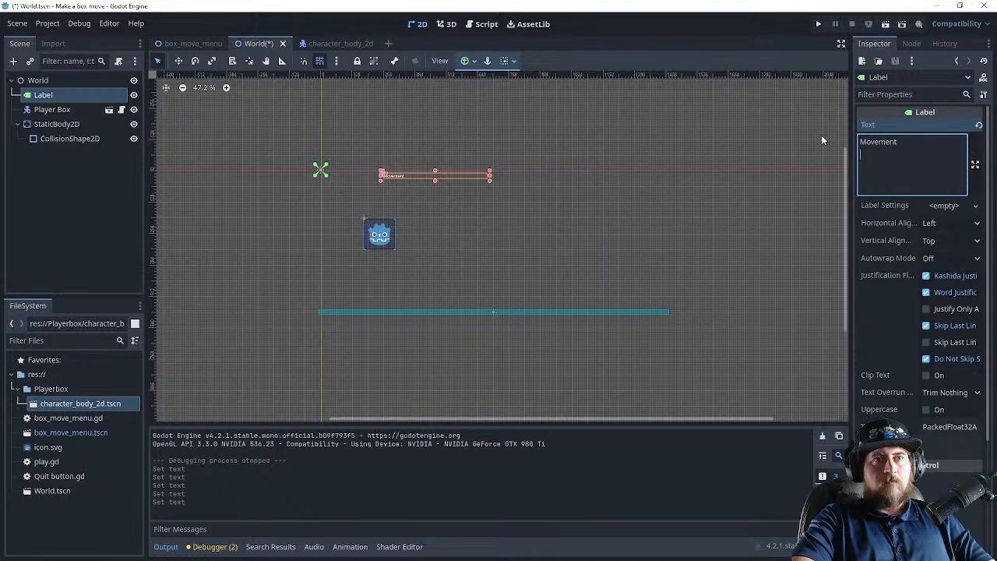
type("Left ")
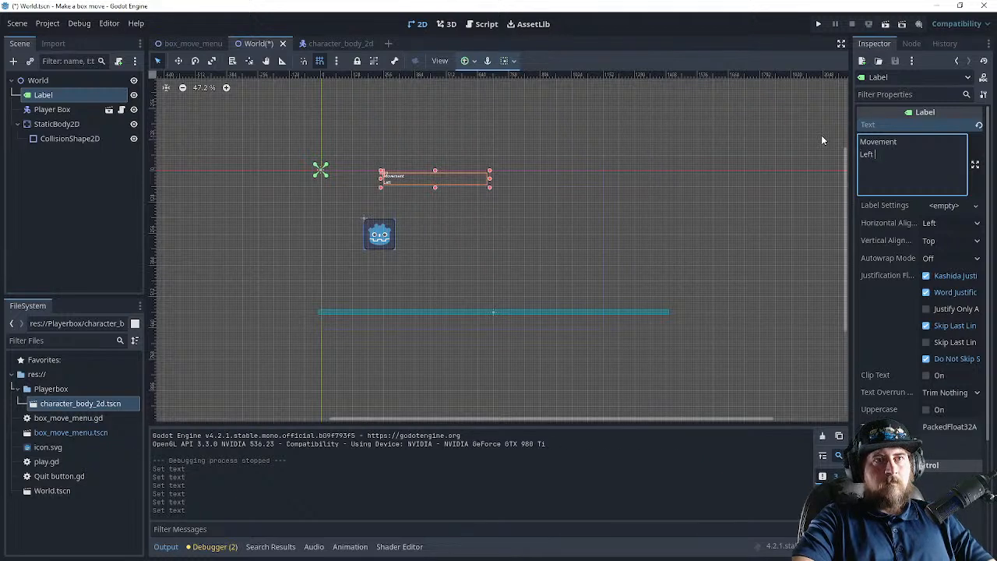
type("Arrow")
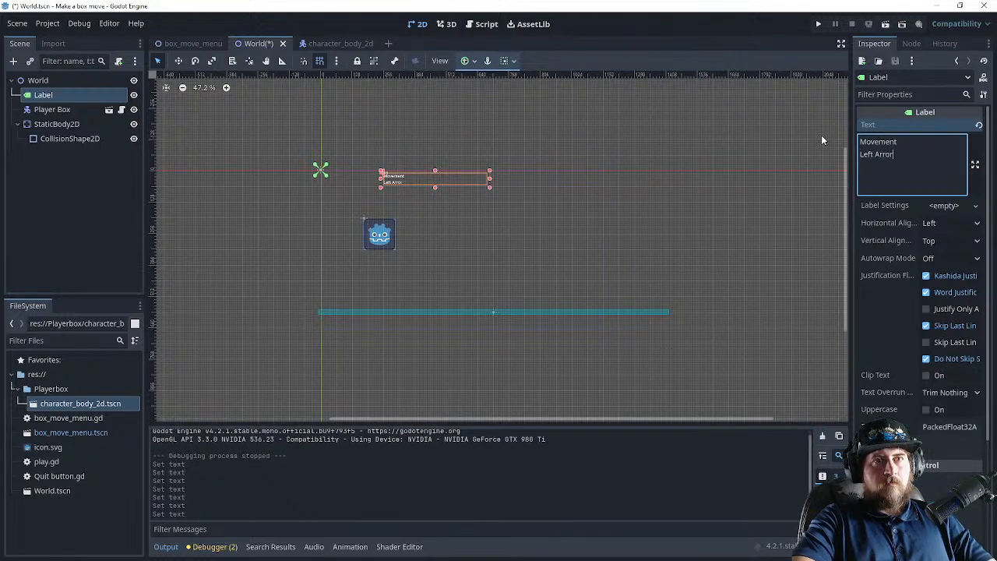
type("w")
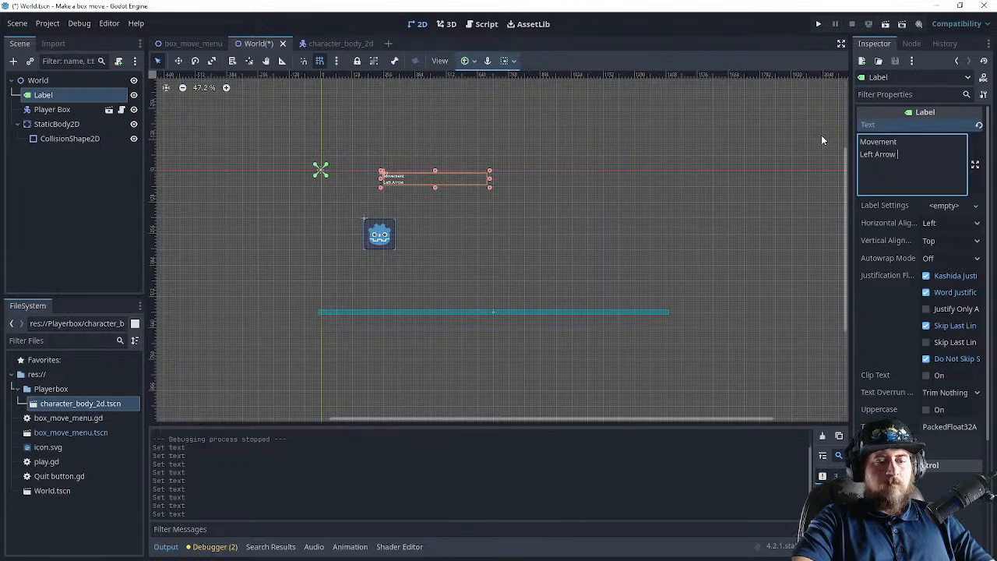
type(" Mov")
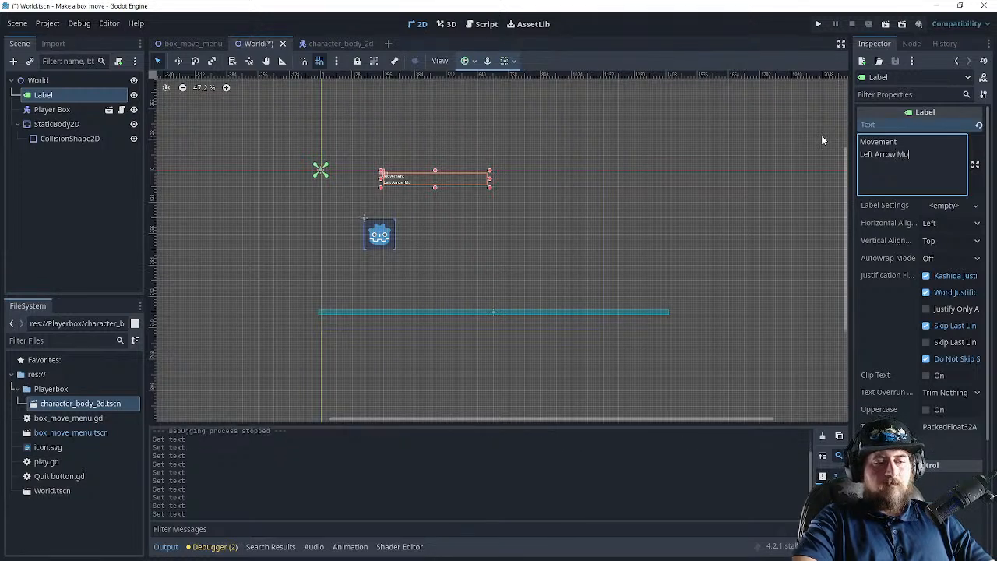
key("BackSpace")
key("BackSpace")
key("BackSpace")
type(": ")
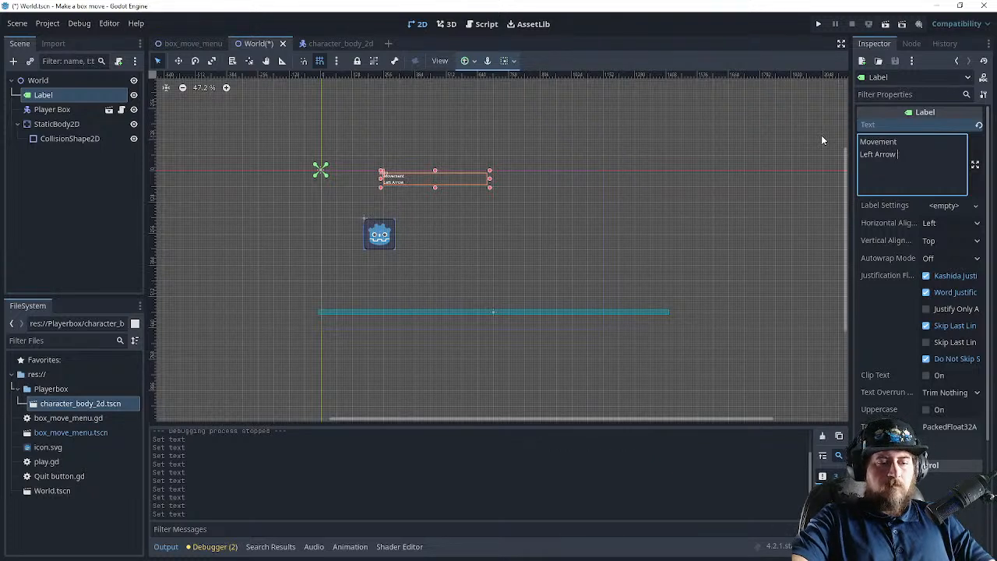
type("Move left")
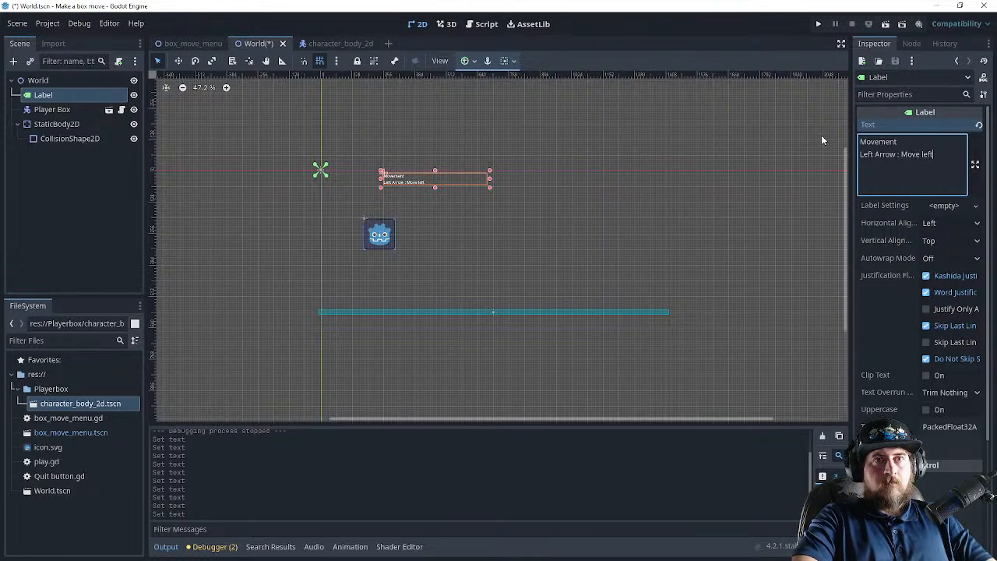
- Add "Right Arrow : Move Right" as the third line of the Label's text
key("Return")
type("Right Ar")
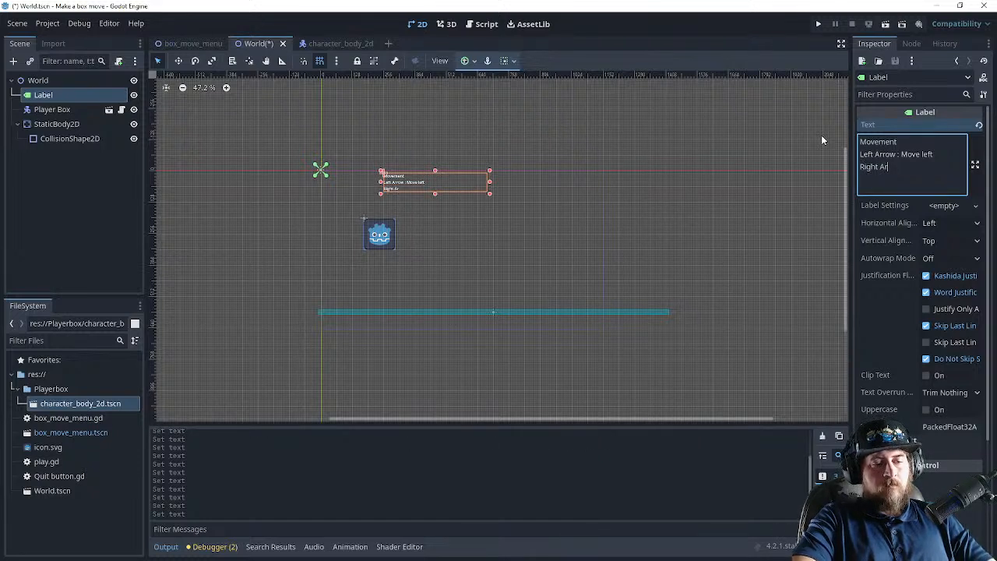
type("row")
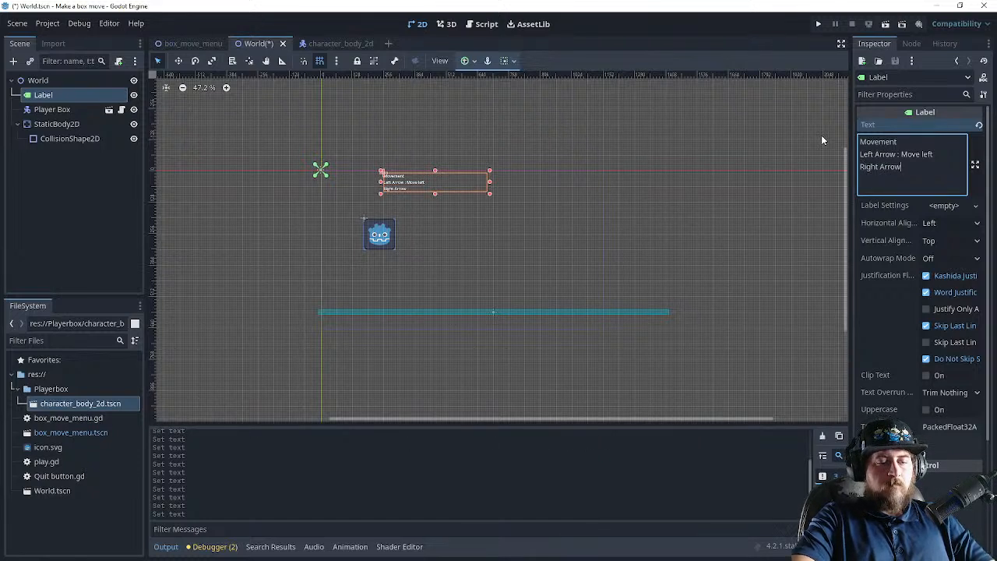
type(" : M")
key("BackSpace")
key("BackSpace")
key("BackSpace")
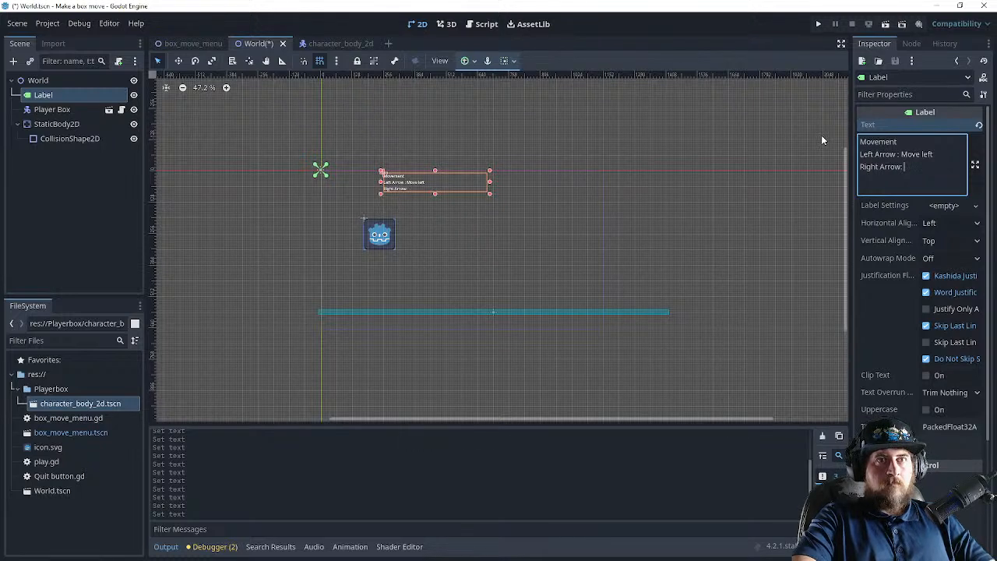
type(":")
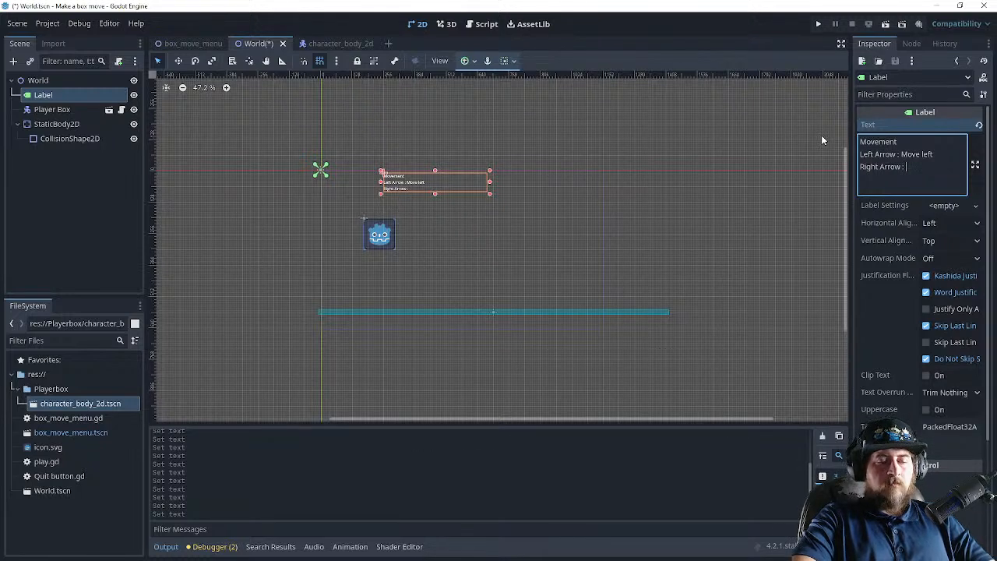
type(" Move Right")
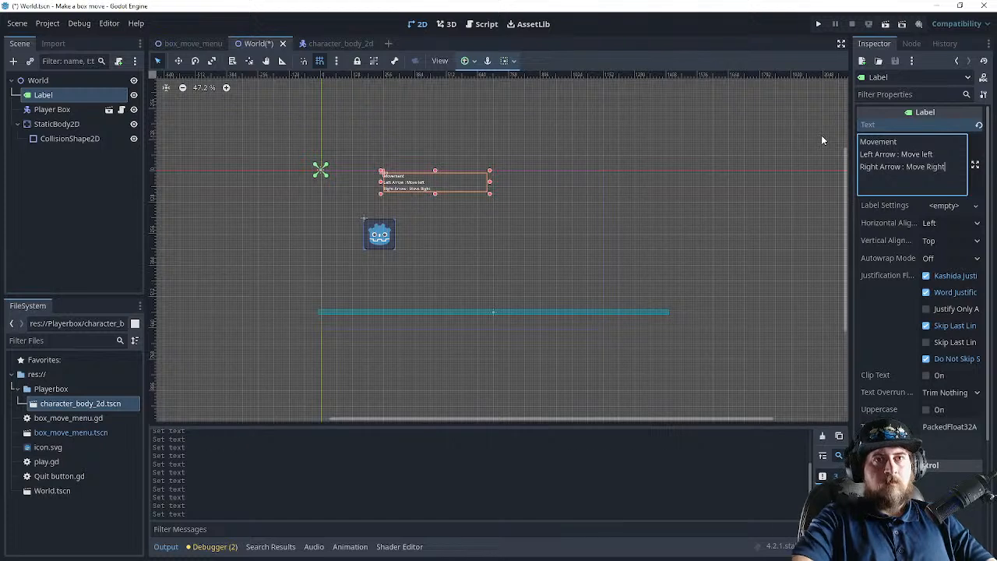
- Add "Spacebar : Jump" as the fourth line of the Label's text and leave the text field
key("Return")
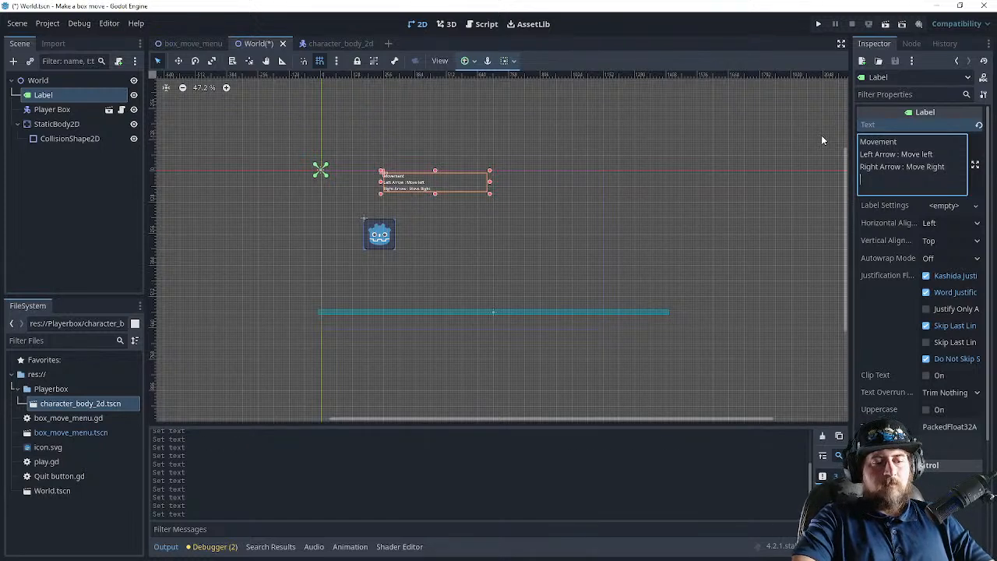
type("Sp")
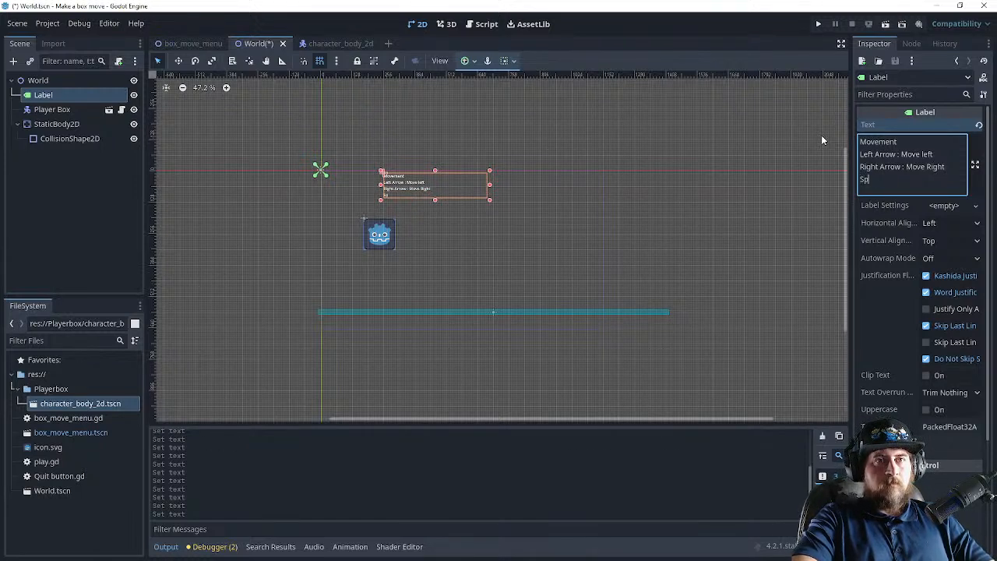
type("aceba")
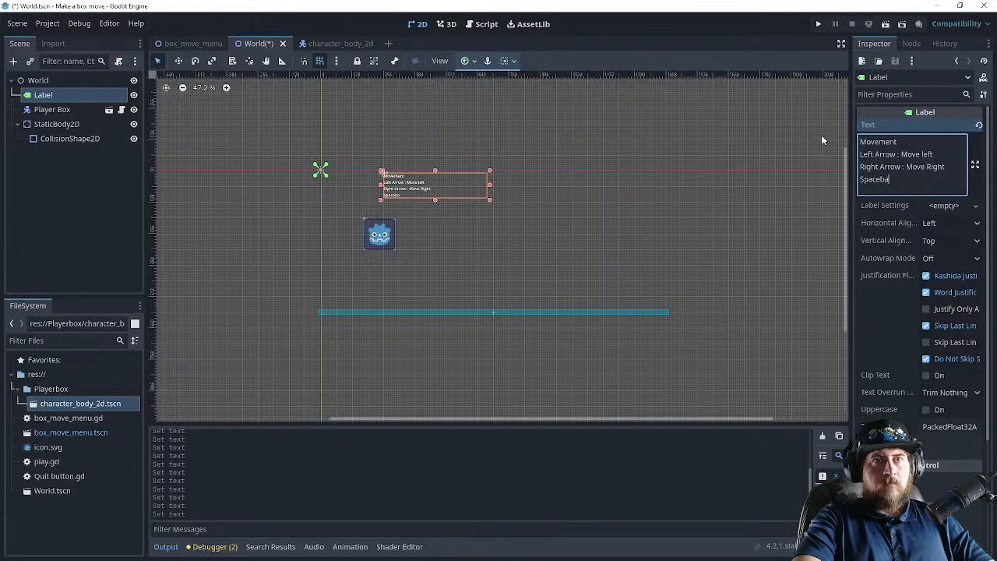
type("r : Jump")
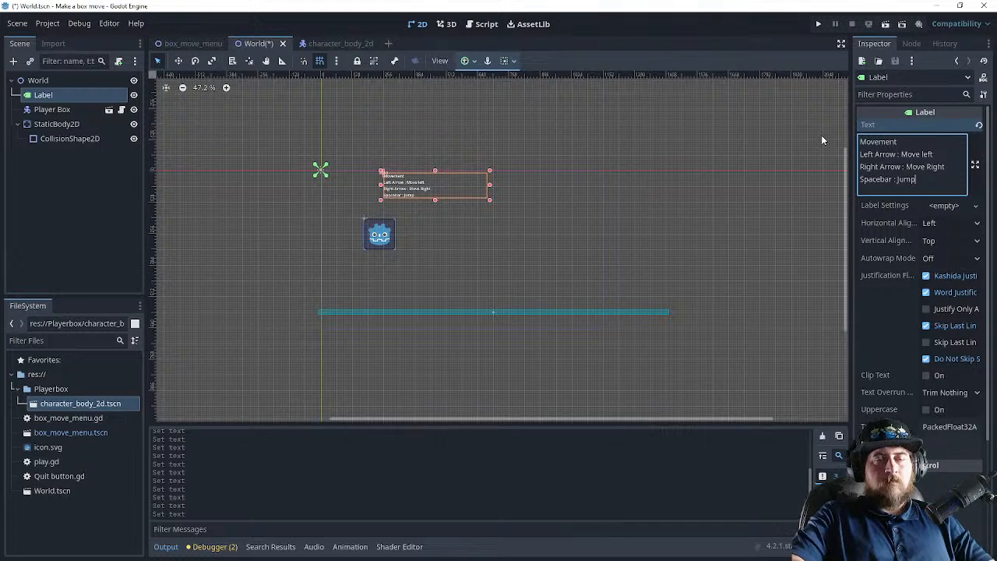
key("Left")
key("Left")
key("Left")
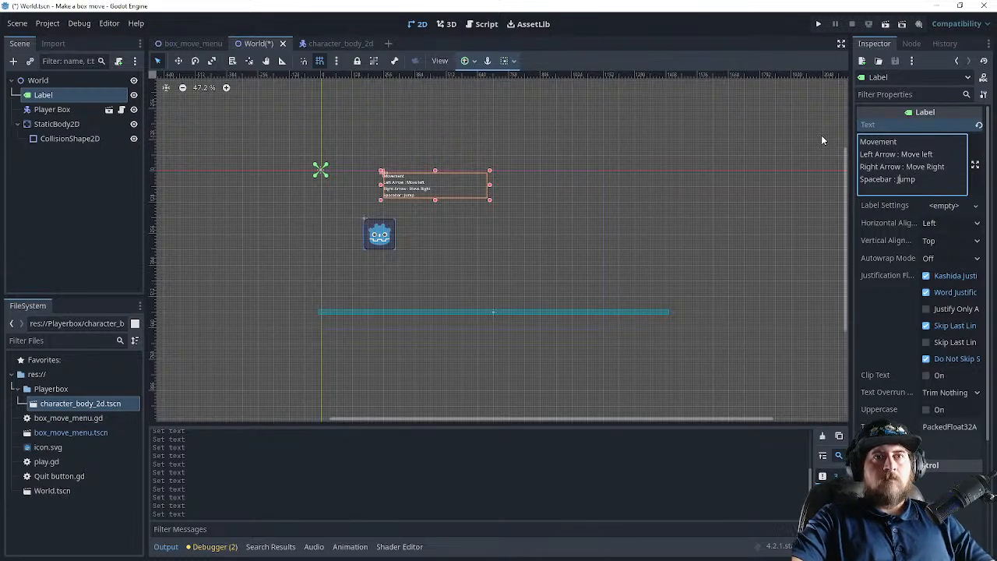
left_click(868, 316)
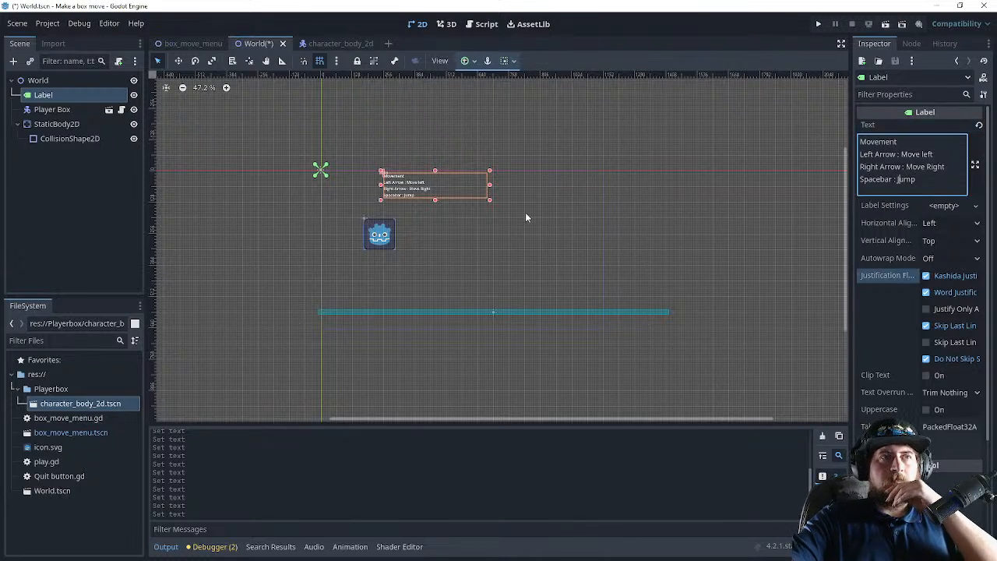
- Run the project, test moving the box right and left and jumping under the new instructions, and close the game
left_click(819, 24)
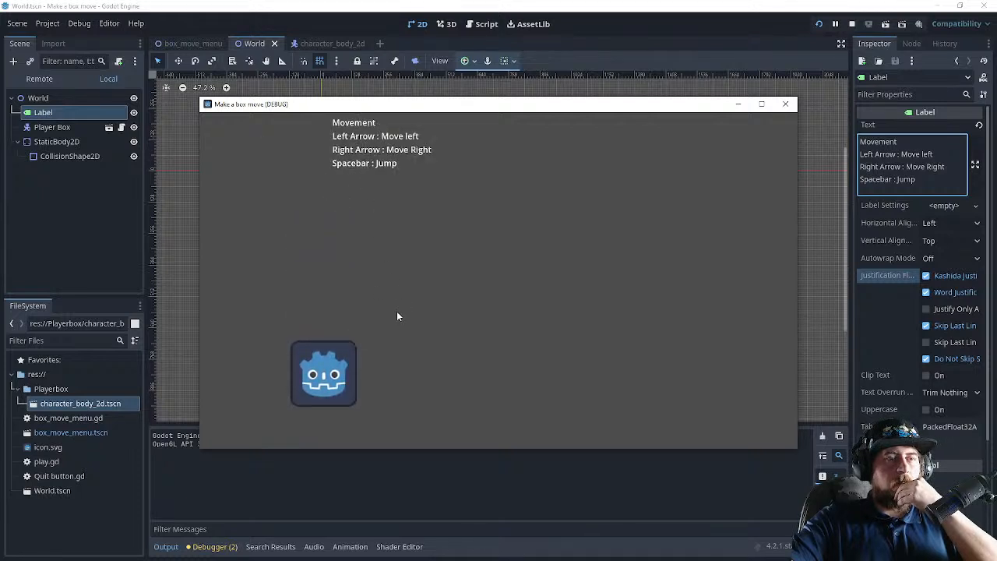
key("Right")
key("Right")
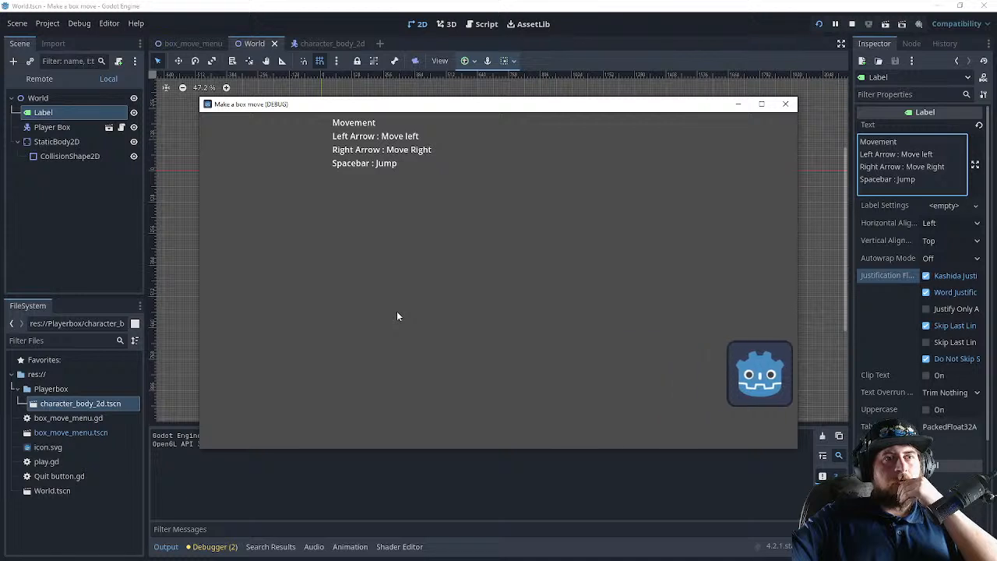
key("Left")
key("space")
key("space")
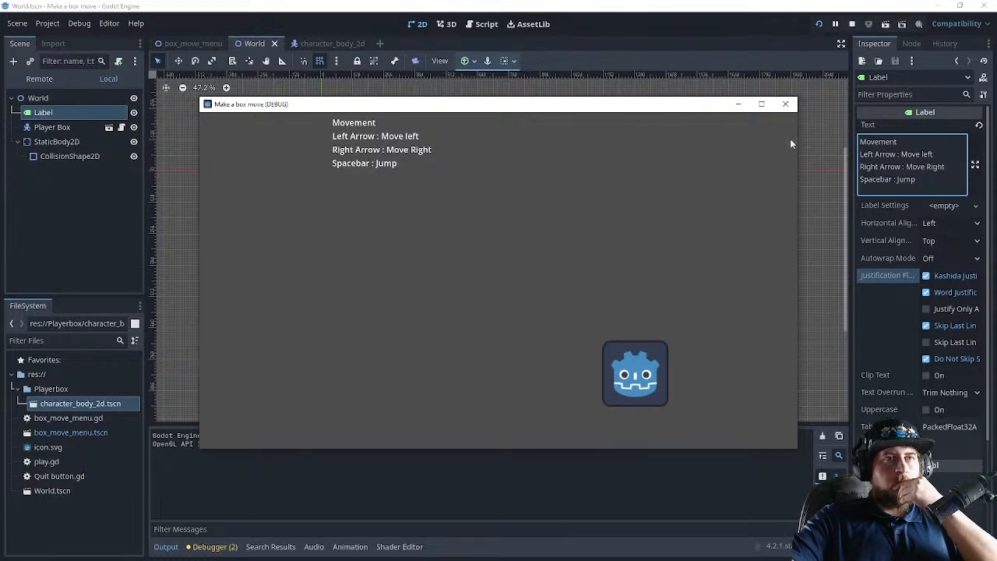
left_click(785, 103)
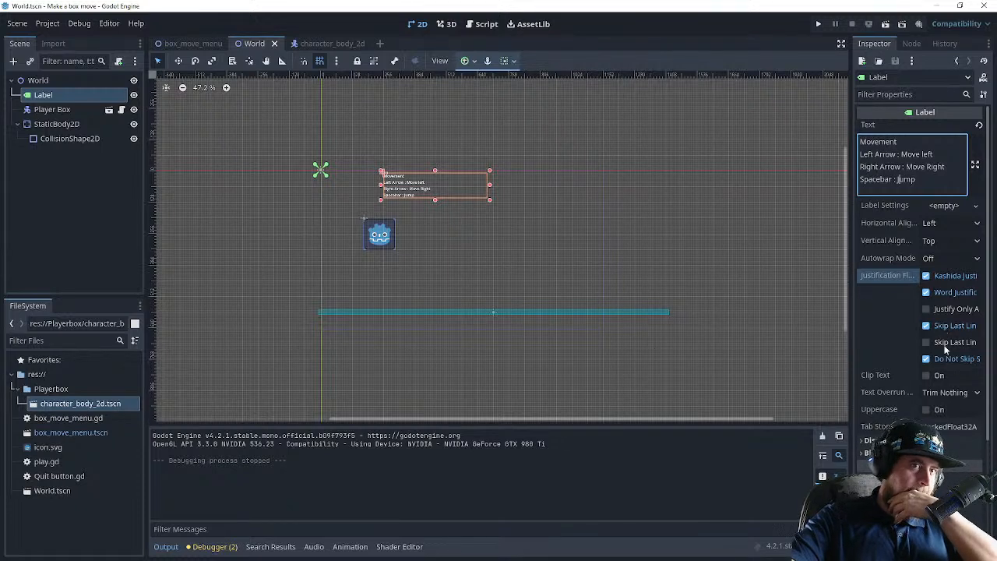
- Move the controls Label to about (1, 13), beside the scene's origin
left_click(919, 179)
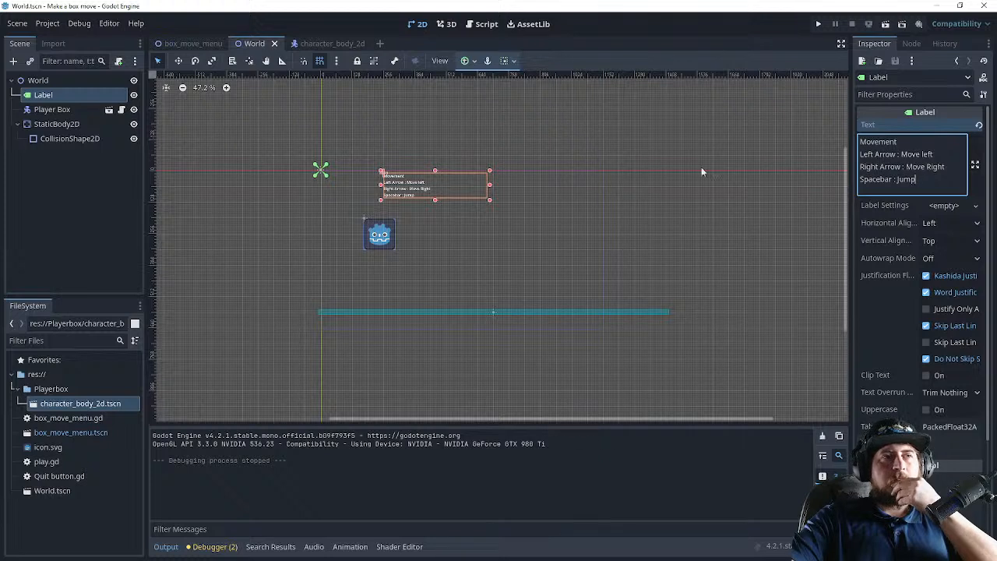
left_click_drag(406, 185, 336, 182)
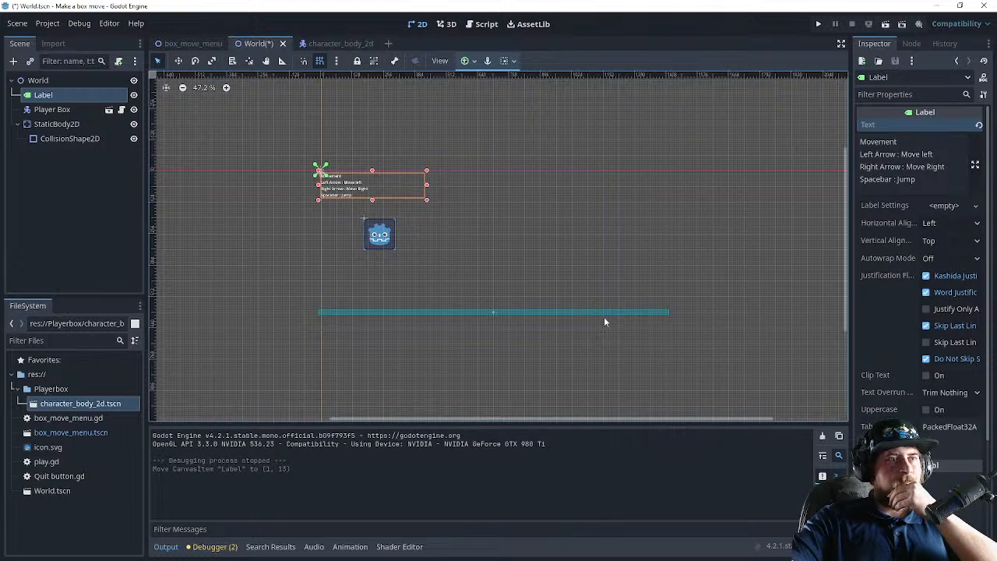
- Add a ParallaxBackground node as a child of the floor's CollisionShape2D
left_click(573, 312)
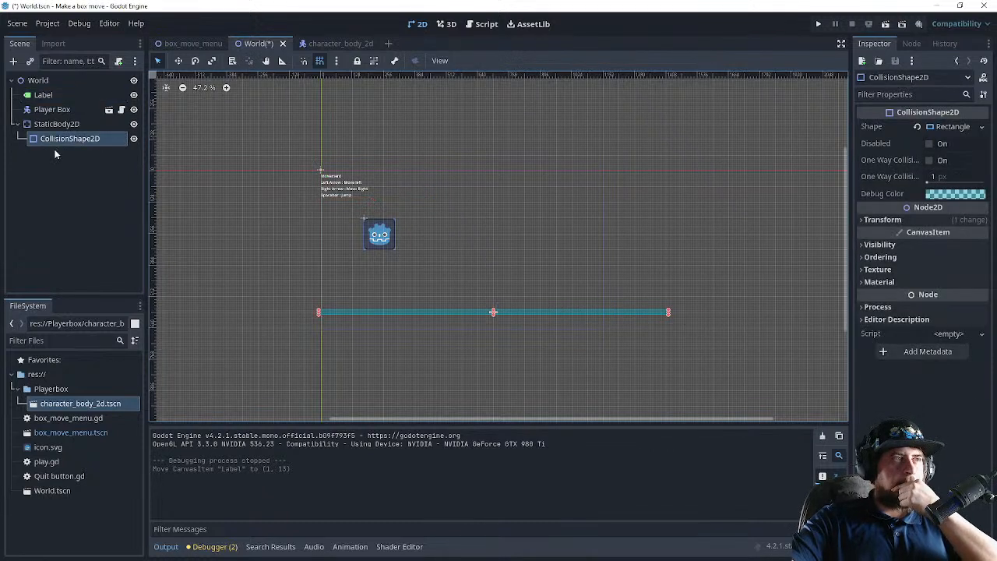
right_click(65, 168)
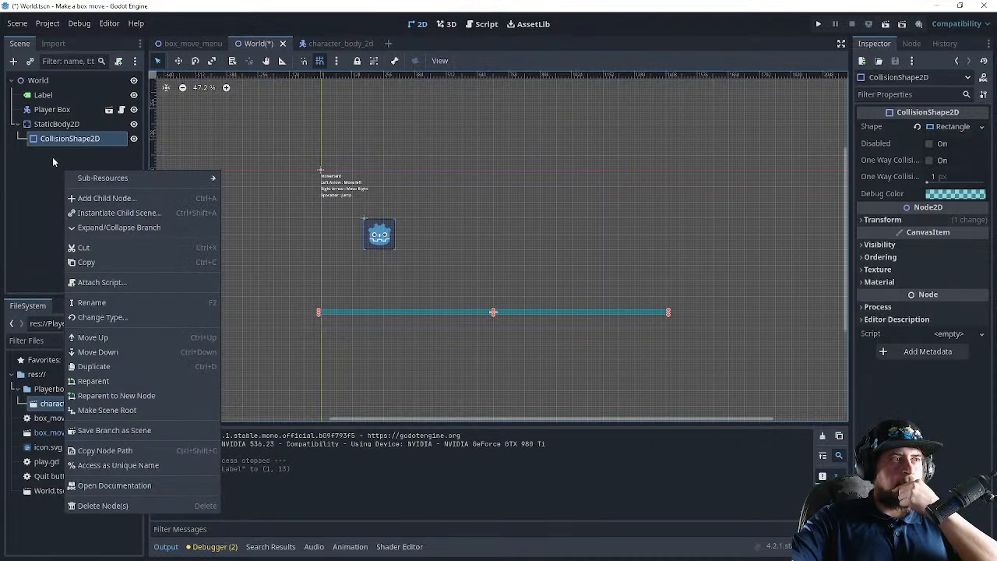
left_click(53, 153)
left_click(13, 62)
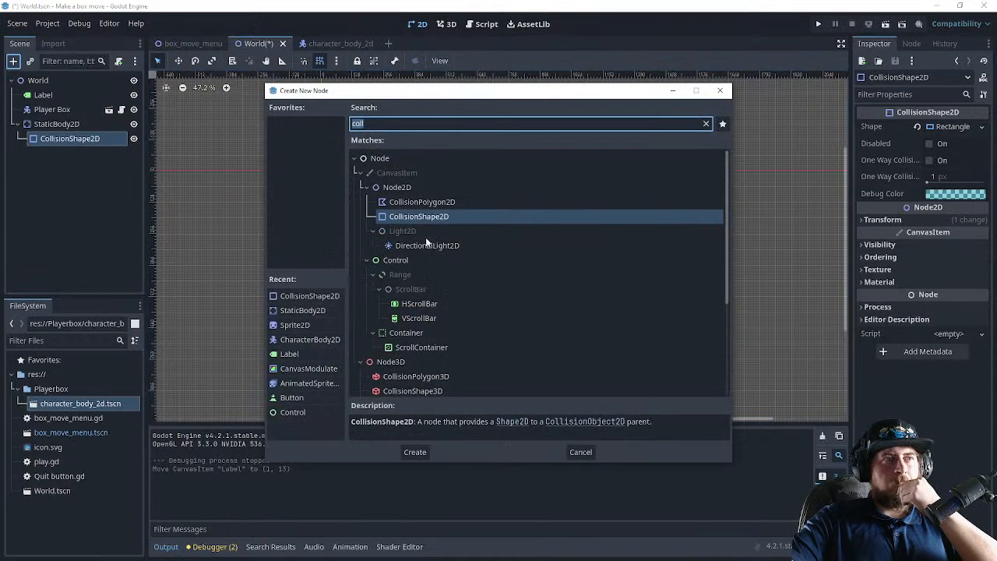
key("BackSpace")
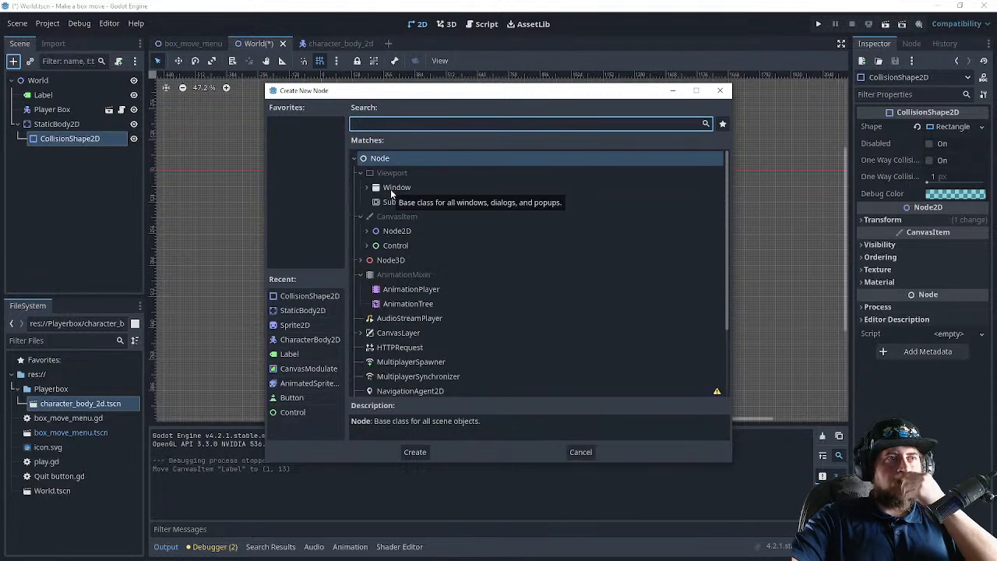
scroll(480, 246, "down", 3)
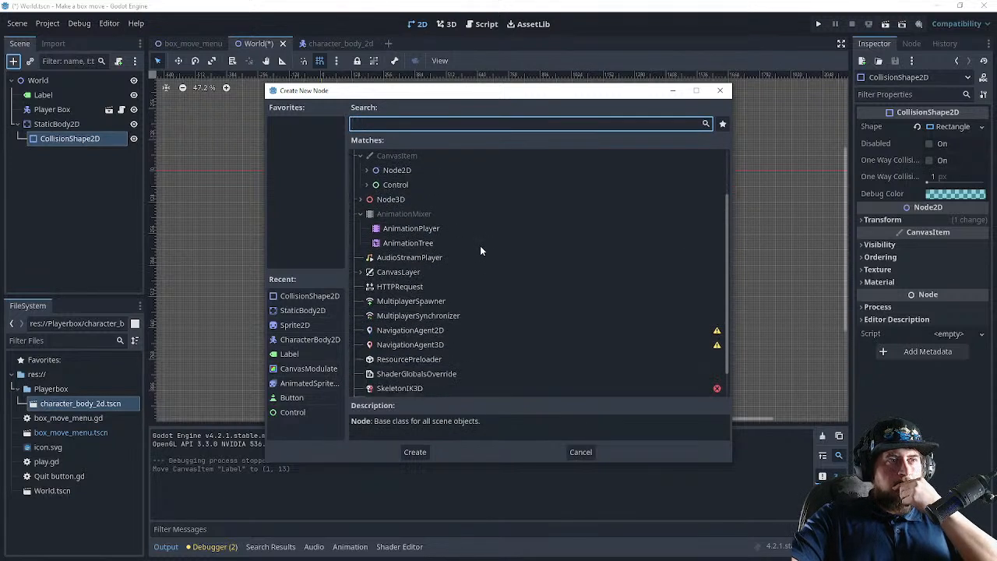
left_click(364, 244)
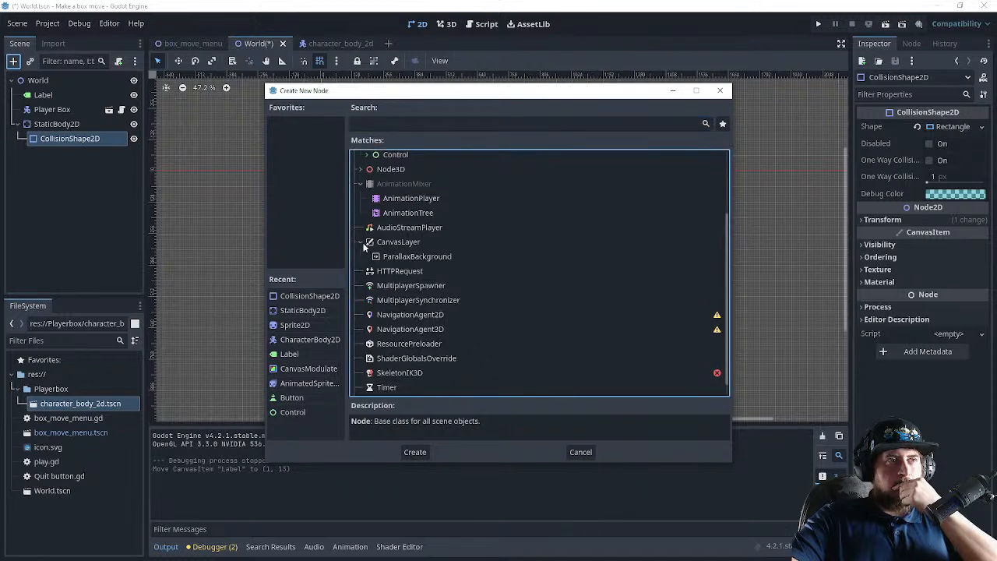
left_click(417, 258)
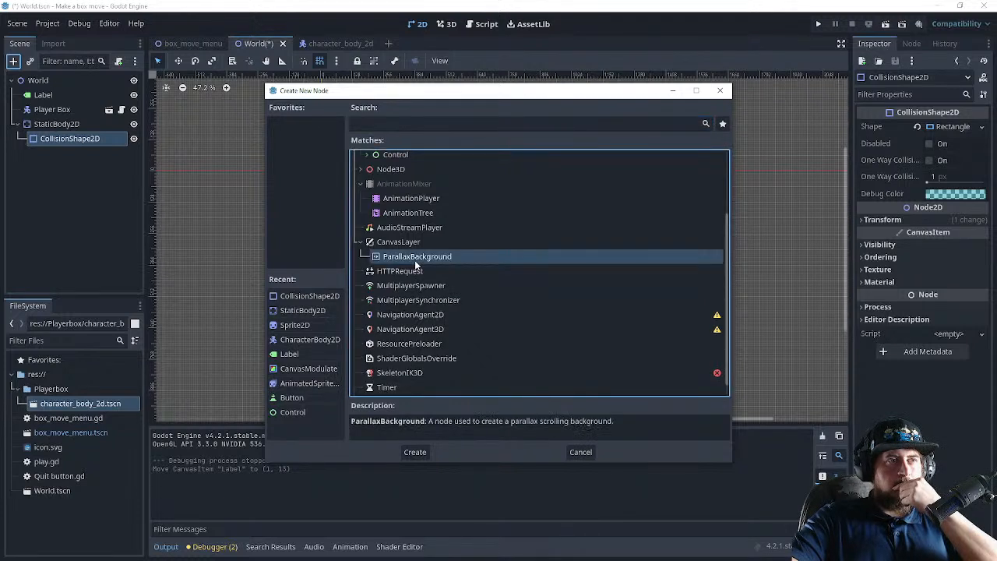
left_click(420, 458)
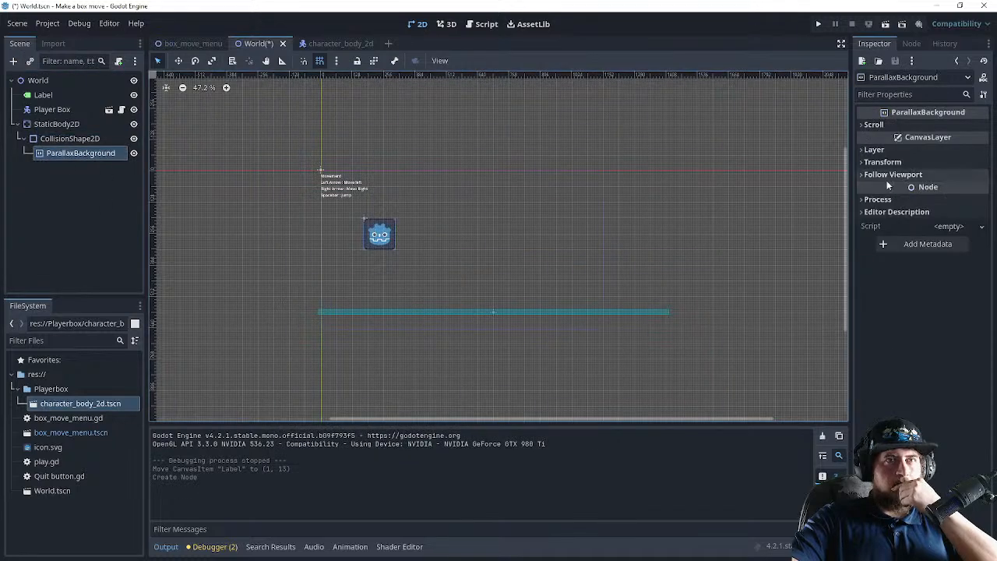
- Enable Follow Viewport on the ParallaxBackground and show its Scroll settings
left_click(899, 125)
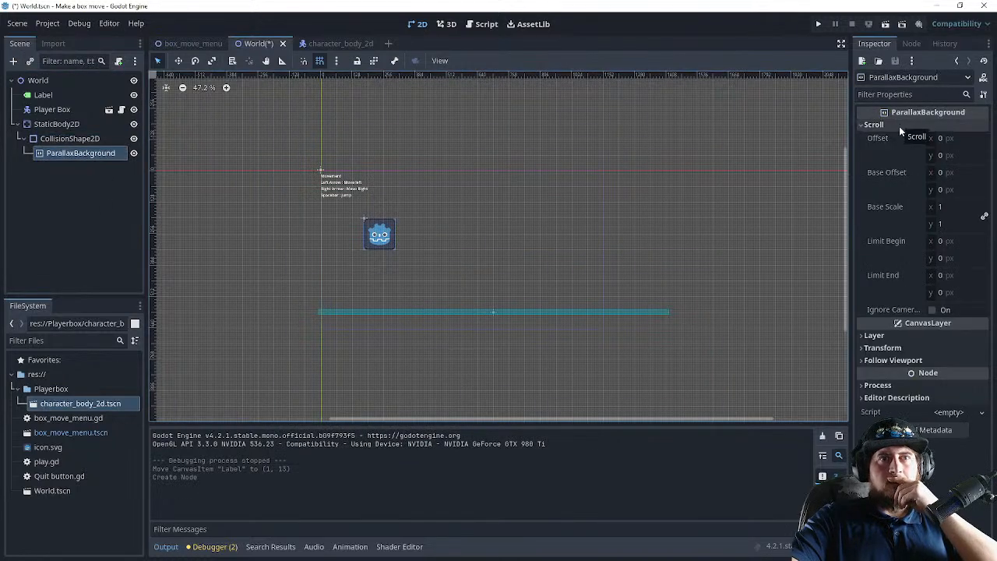
left_click(899, 127)
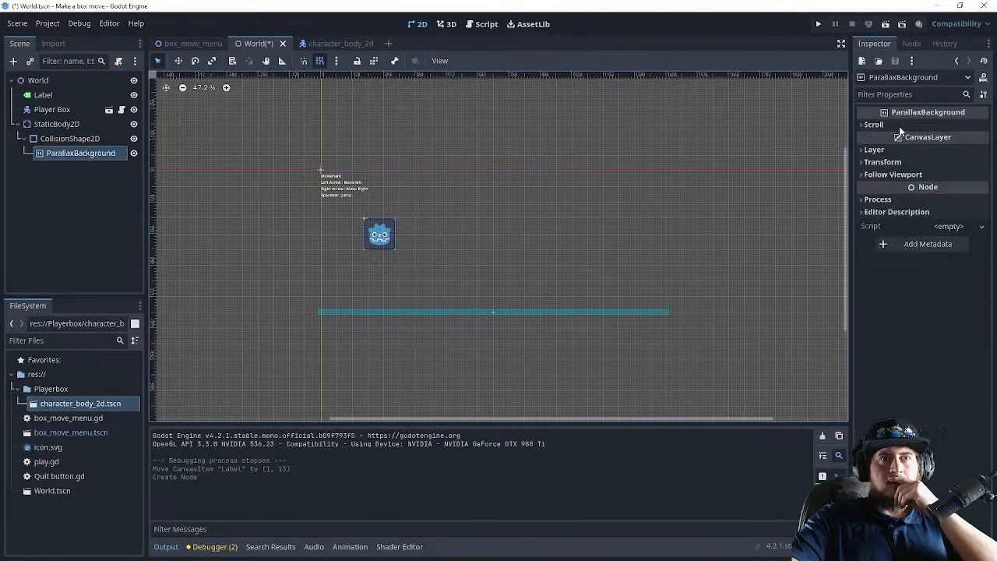
left_click(880, 175)
left_click(935, 188)
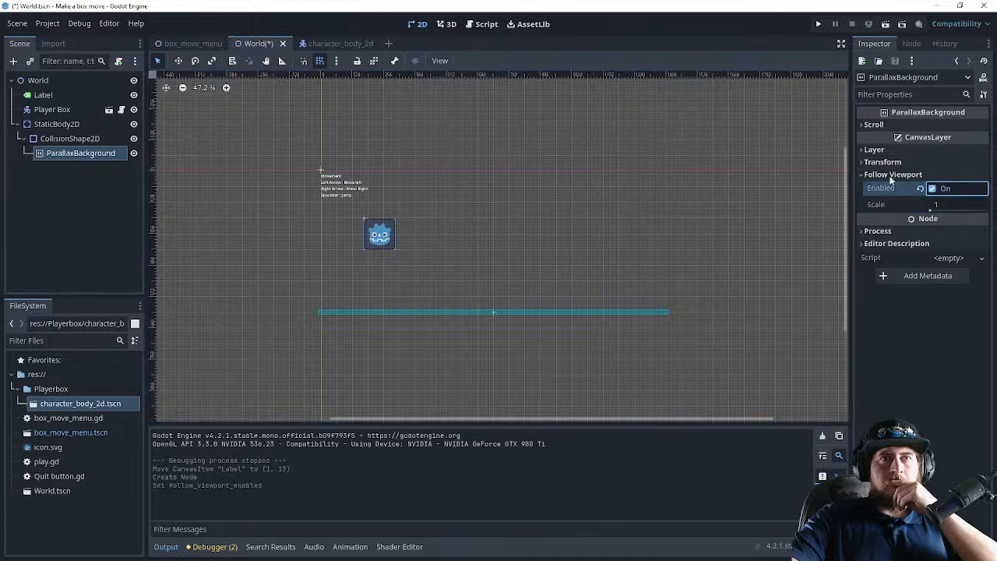
left_click(904, 125)
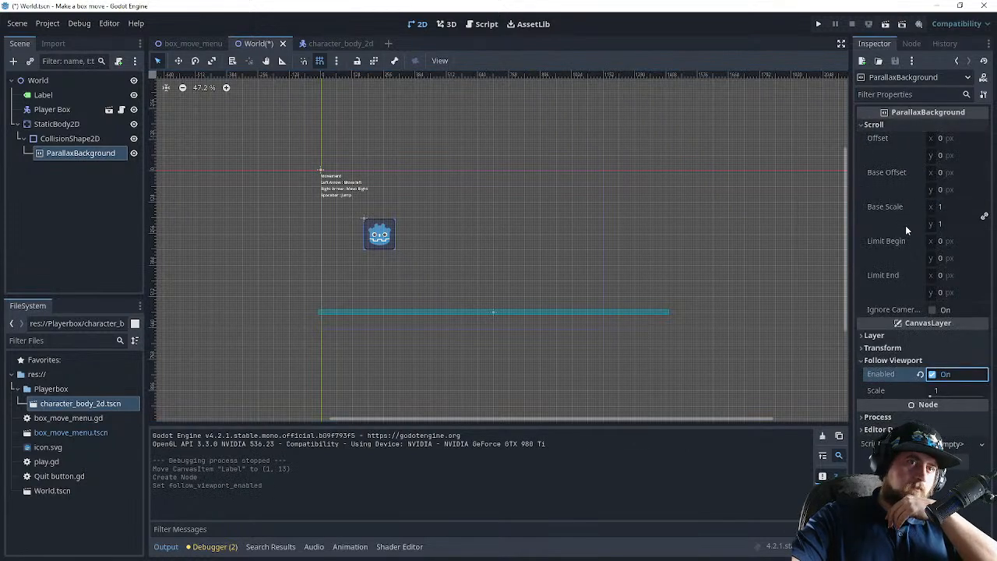
- Delete the ParallaxBackground node from the World scene
left_click(59, 154)
key("Delete")
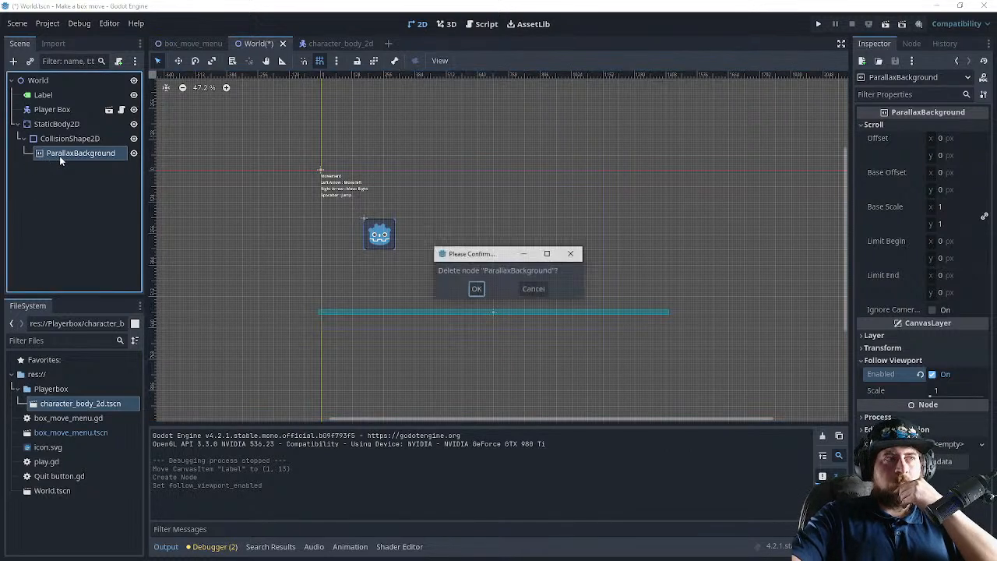
key("Return")
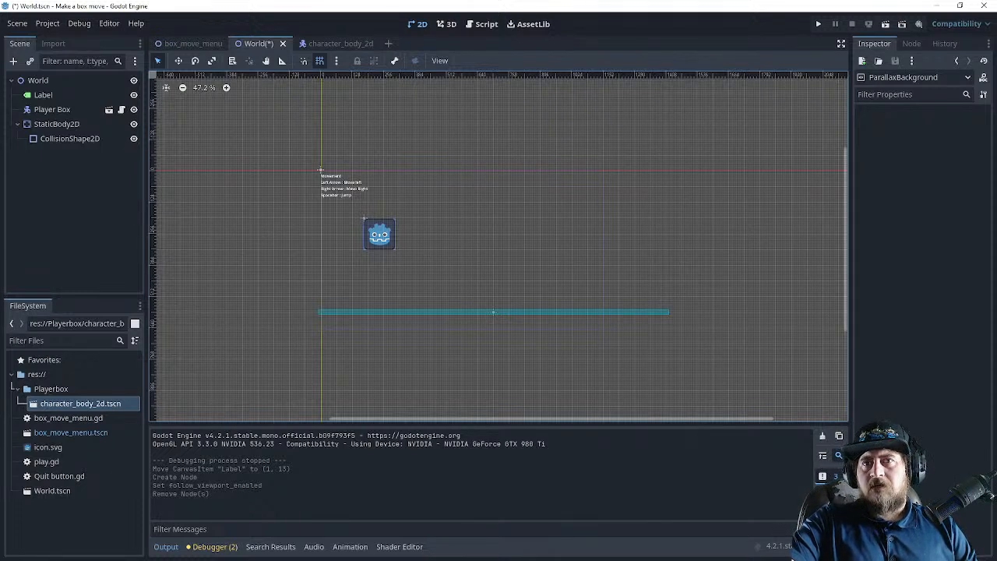
key("ctrl+s")
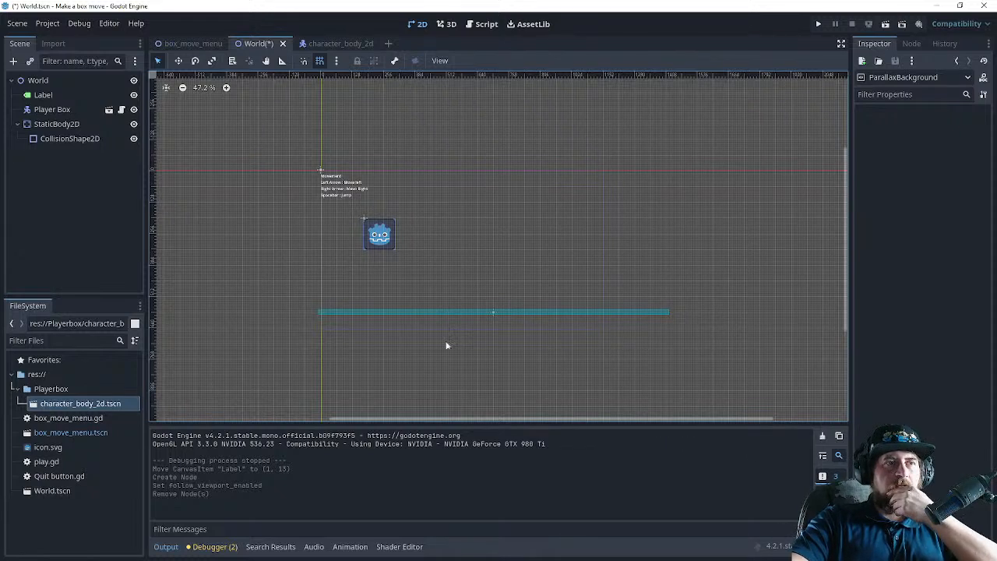
left_click(374, 232)
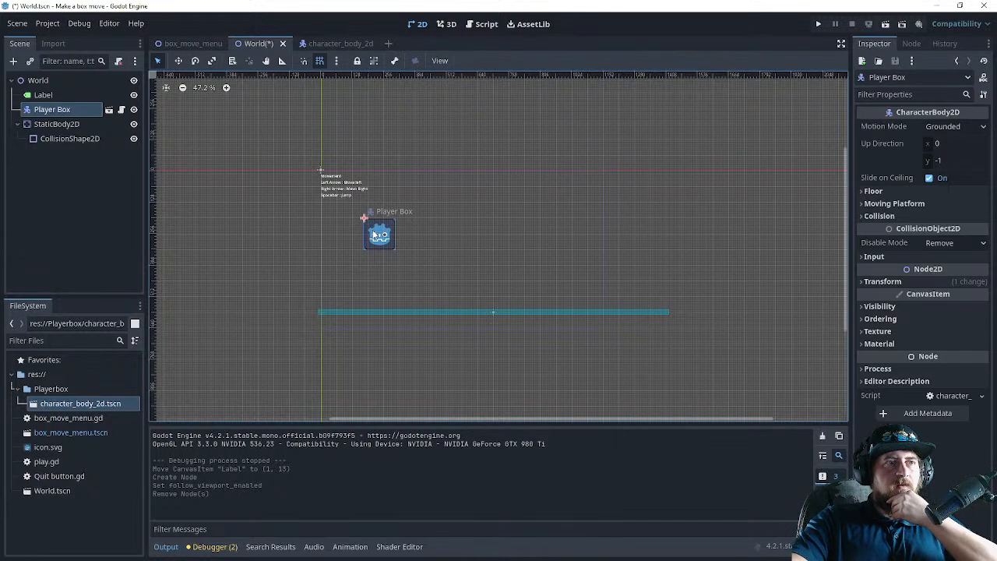
left_click(47, 138)
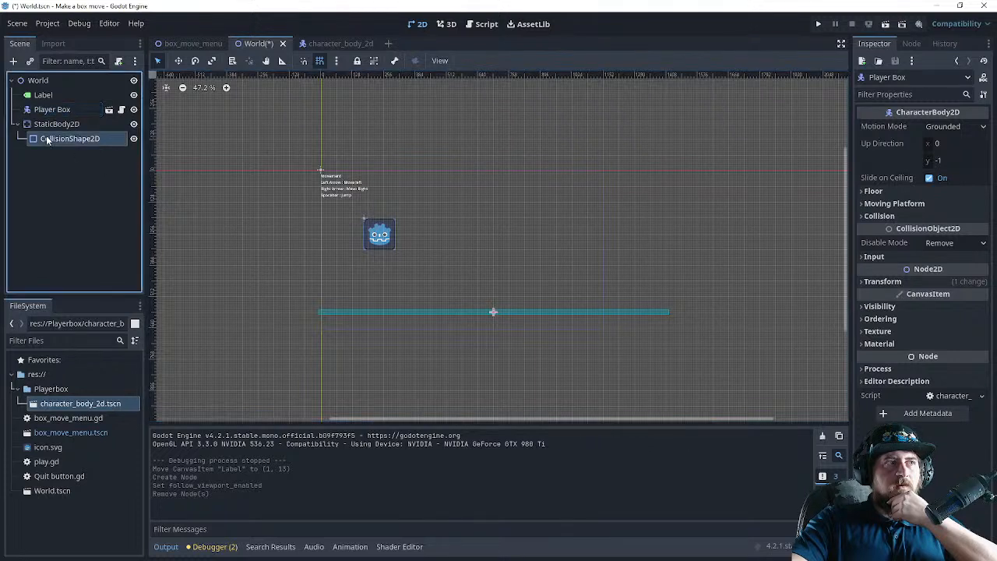
left_click(52, 124)
left_click(57, 111)
left_click(64, 139)
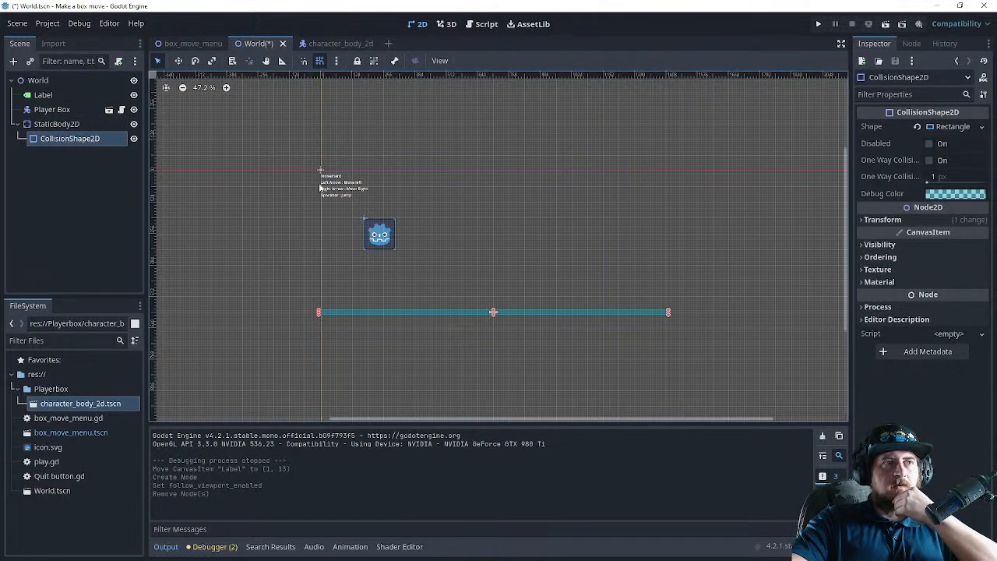
- Run the project, start the box level, test moving right and left and jumping repeatedly, and return to the World scene in the editor
left_click(818, 24)
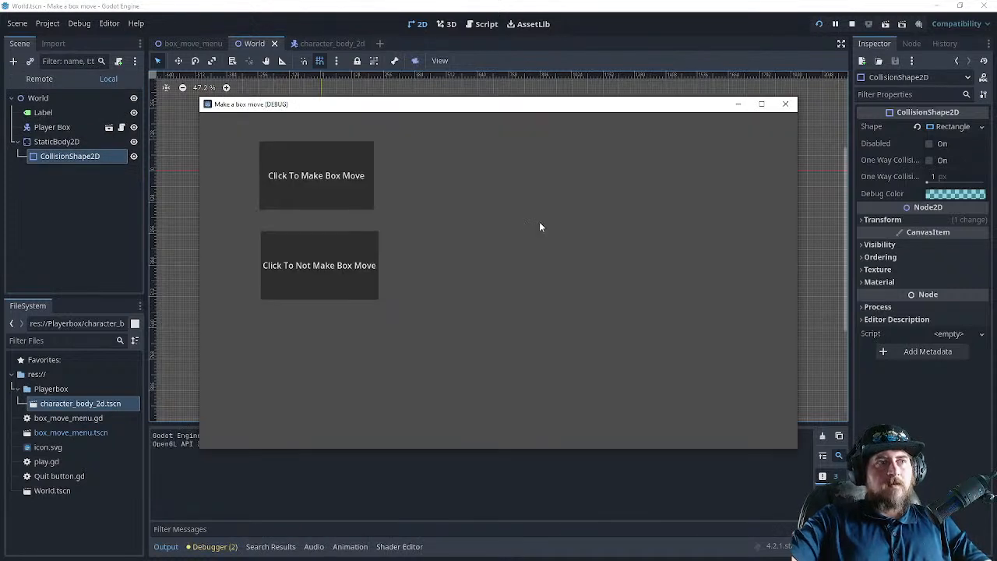
left_click(266, 191)
key("Right")
key("space")
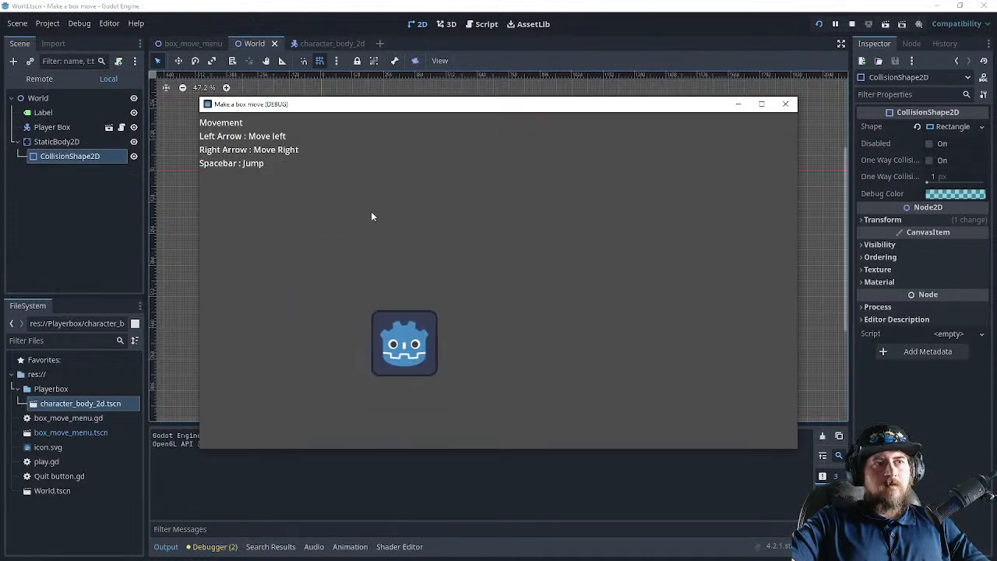
key("Left")
key("space")
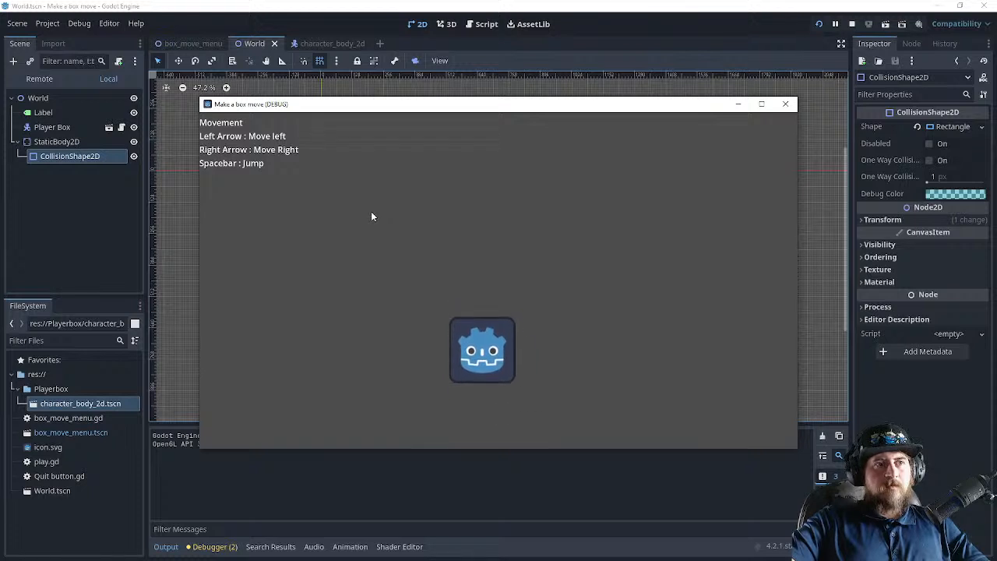
key("space")
key("space")
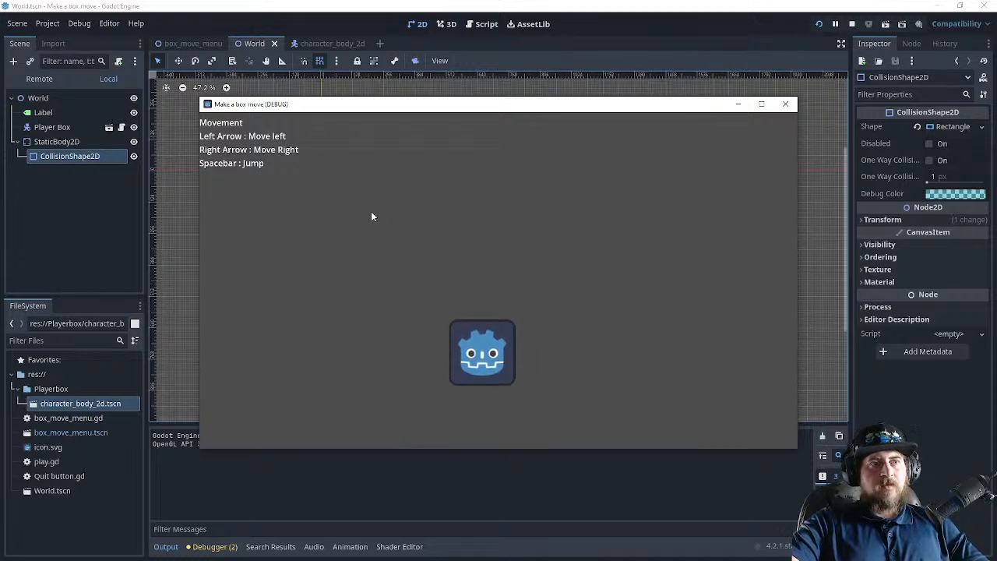
key("space")
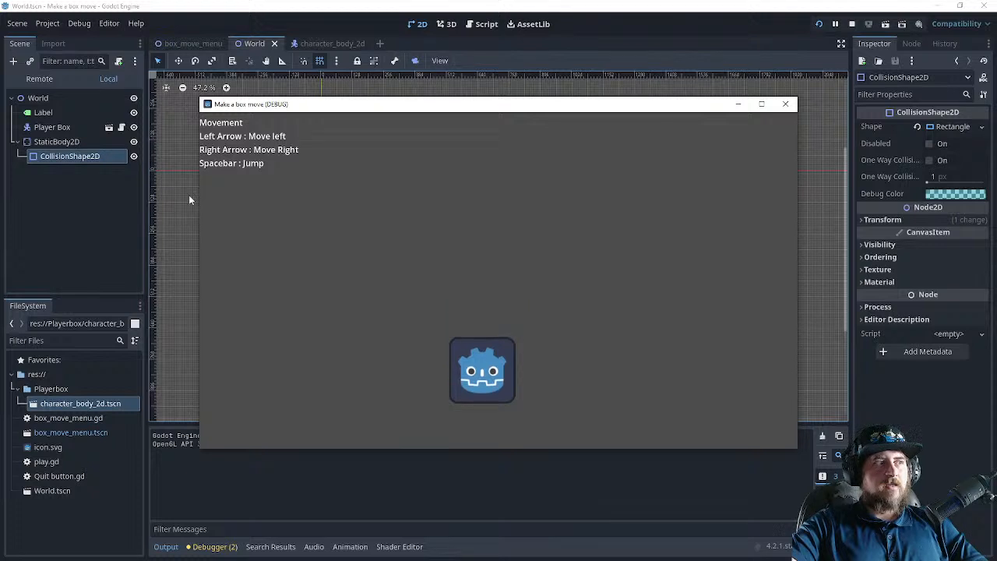
left_click(188, 200)
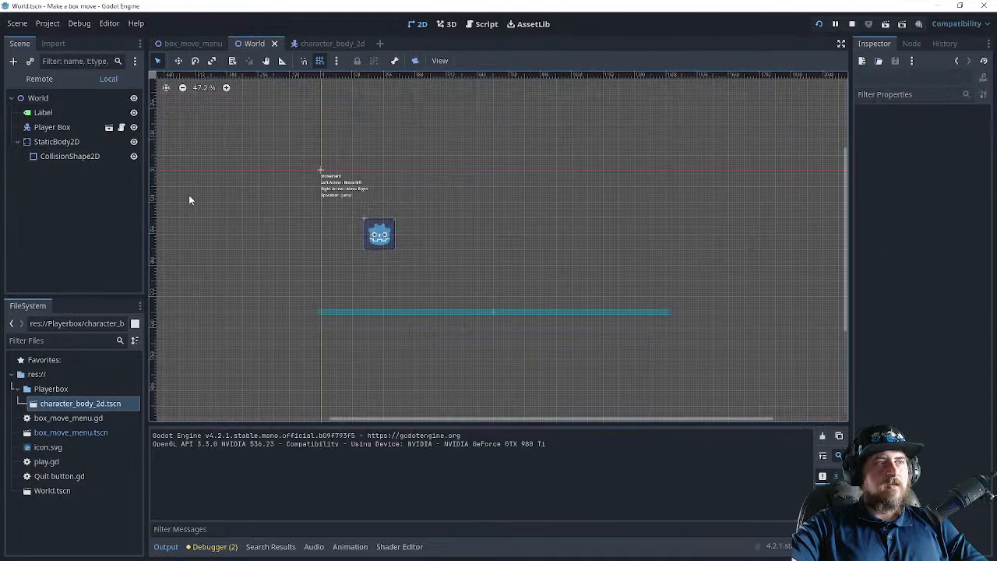
- Copy the floor's CollisionShape2D and paste it as a second collision shape directly under StaticBody2D
left_click(480, 310)
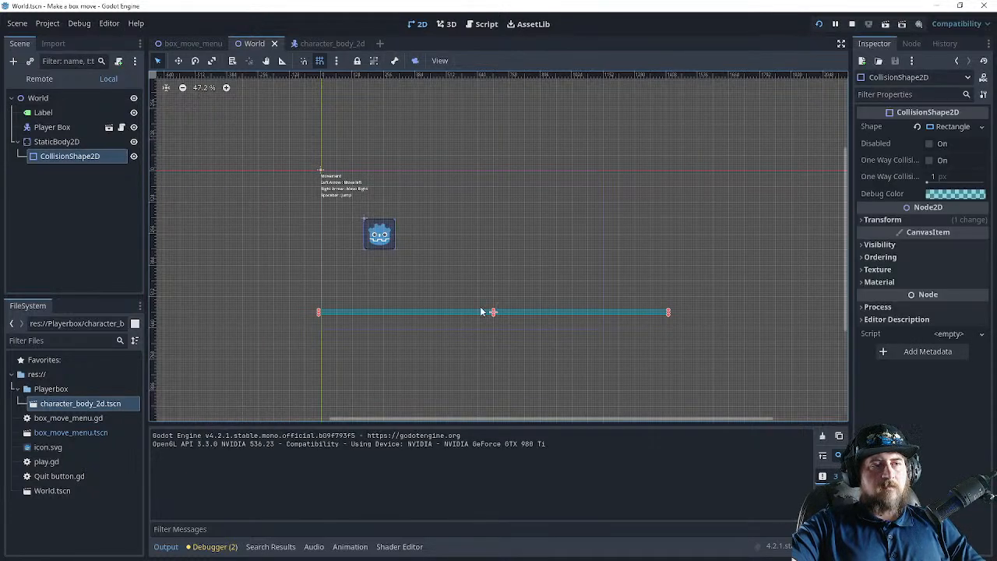
key("ctrl+v")
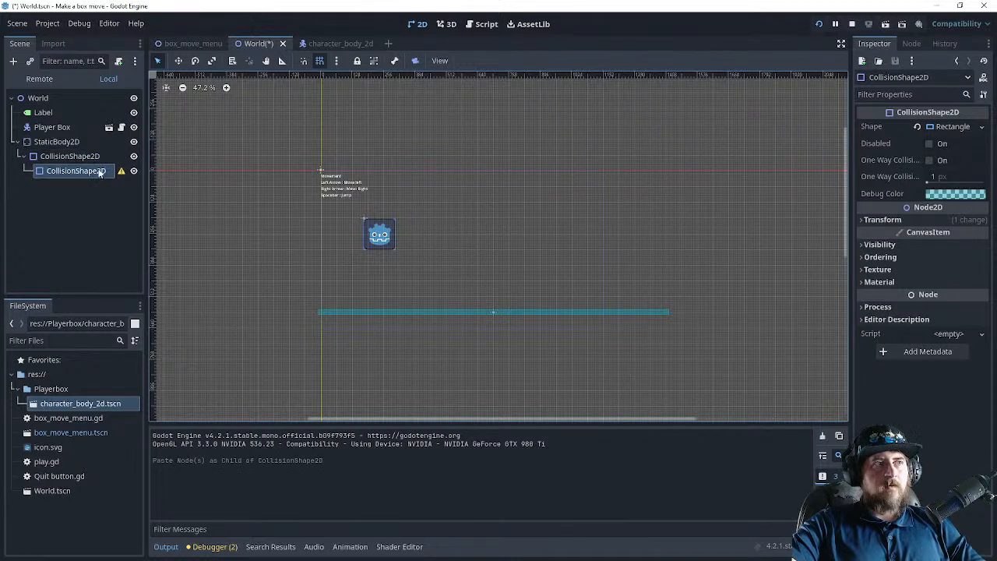
key("ctrl+z")
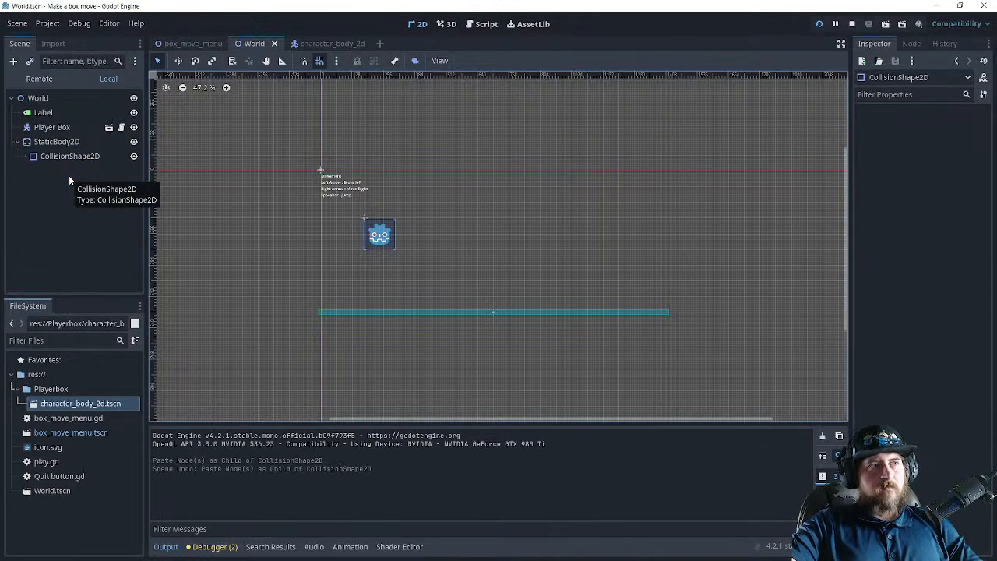
left_click(45, 142)
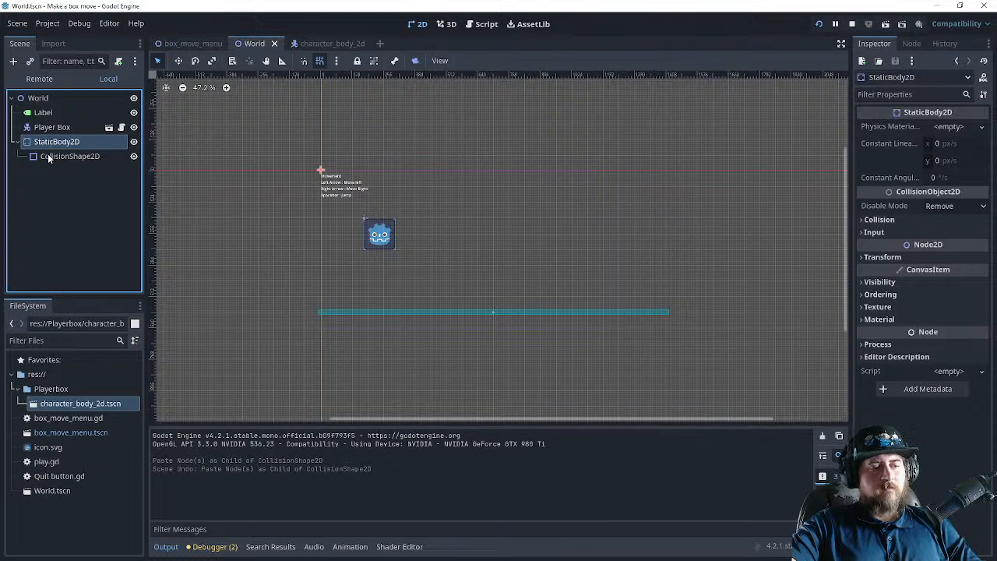
key("ctrl+v")
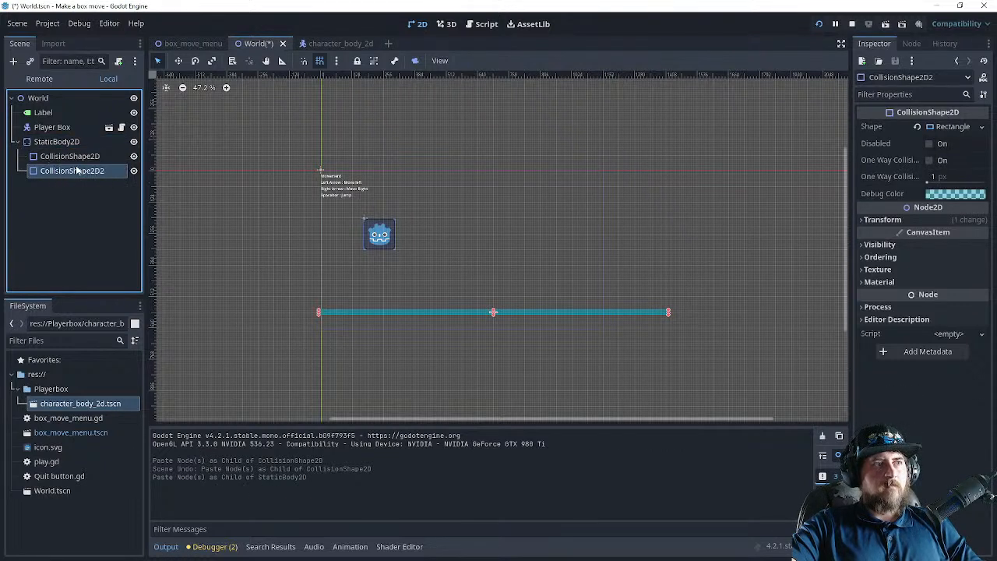
right_click(89, 175)
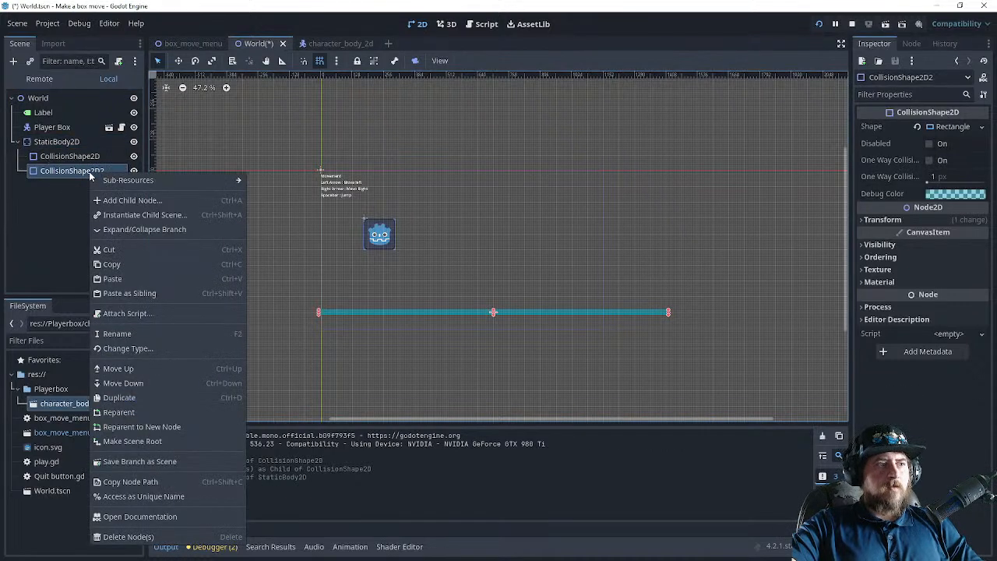
left_click(62, 222)
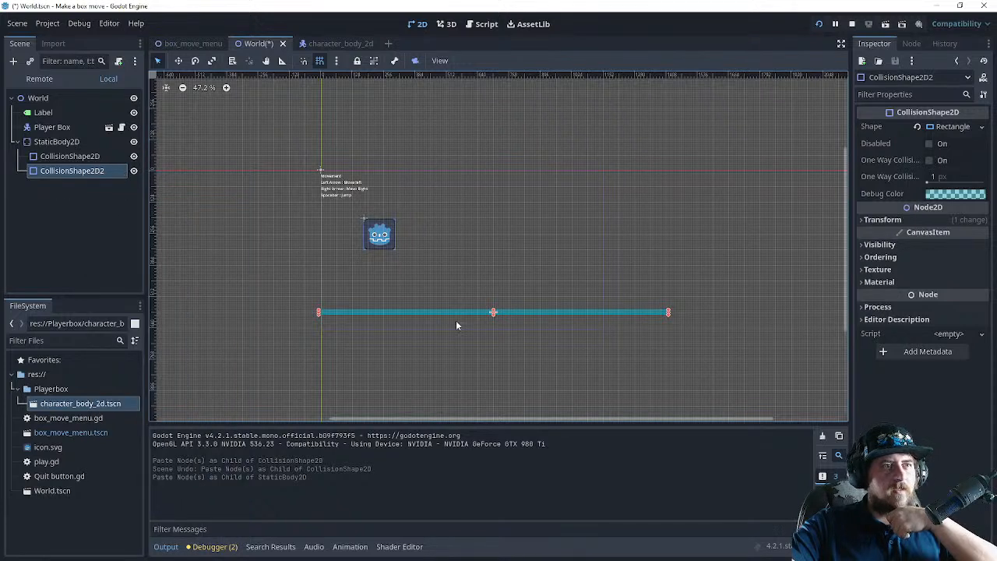
- Shorten the shared floor rectangle, then place the original at about (593, 597) and the copy at about (1617, 509)
left_click_drag(455, 314, 458, 293)
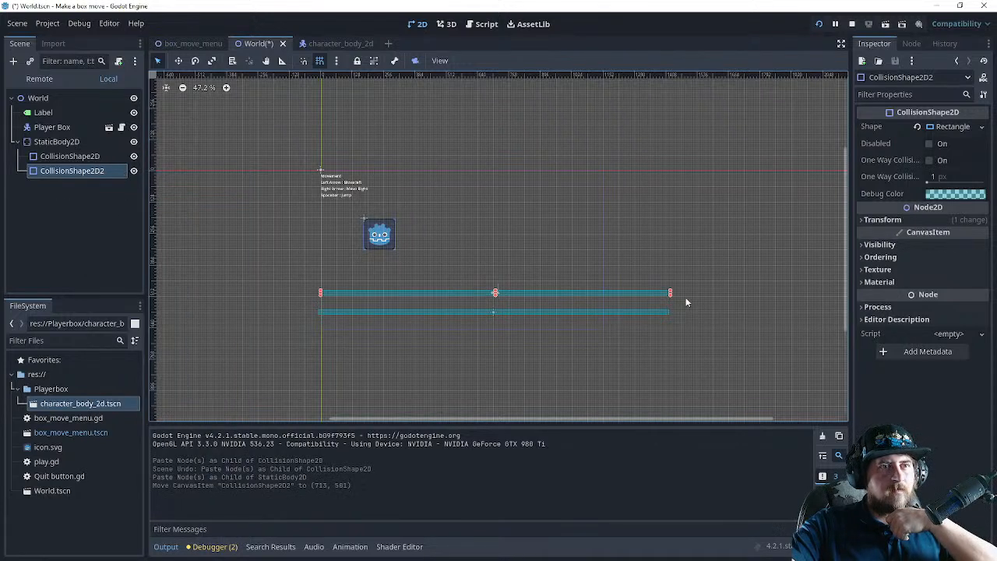
left_click_drag(671, 294, 607, 319)
left_click_drag(536, 309, 753, 294)
left_click_drag(599, 293, 612, 297)
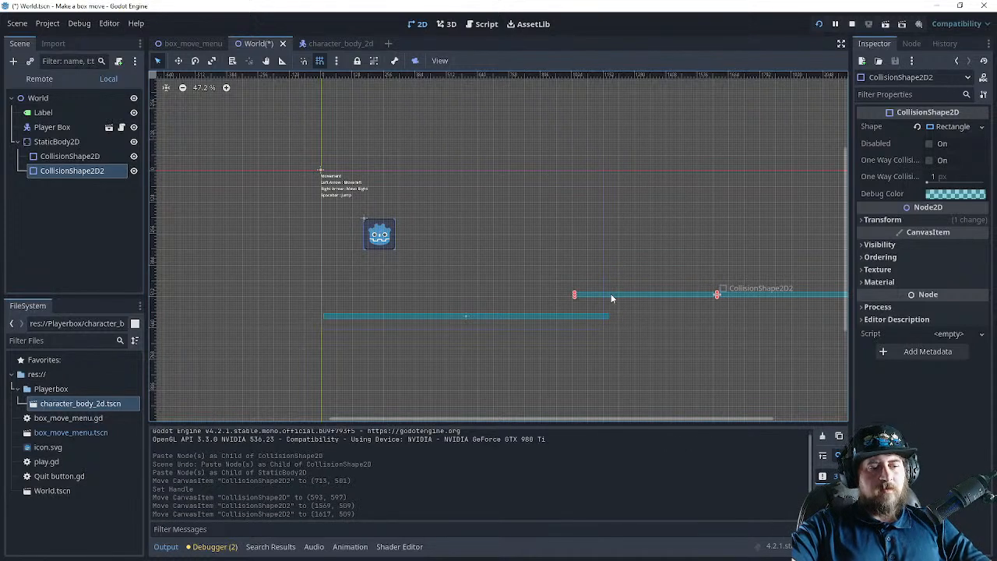
- Try to paste two more copies of the platform collision shape under CollisionShape2D2, moving the platform to about (1425, 445), and read the node warning
key("ctrl+v")
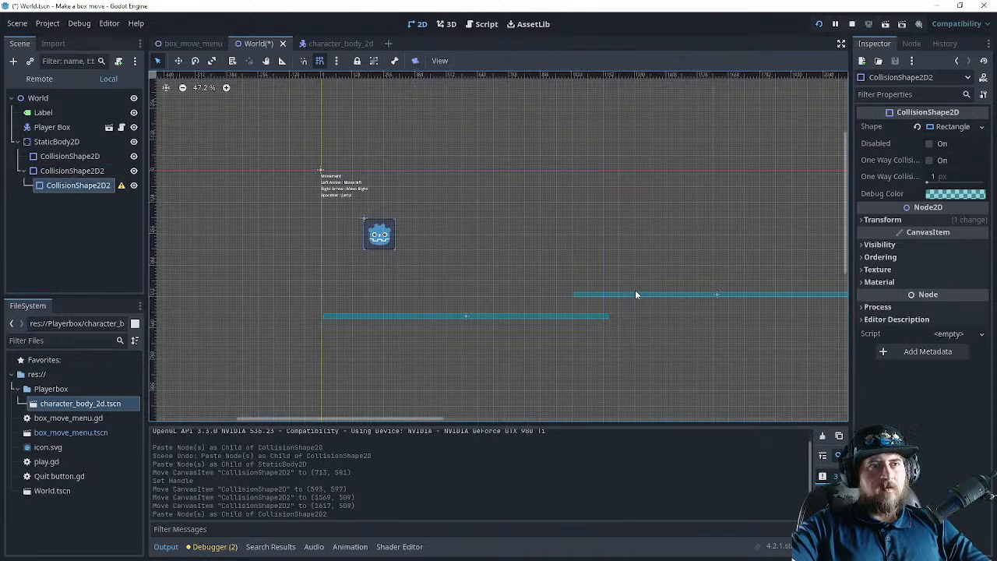
left_click_drag(636, 292, 588, 278)
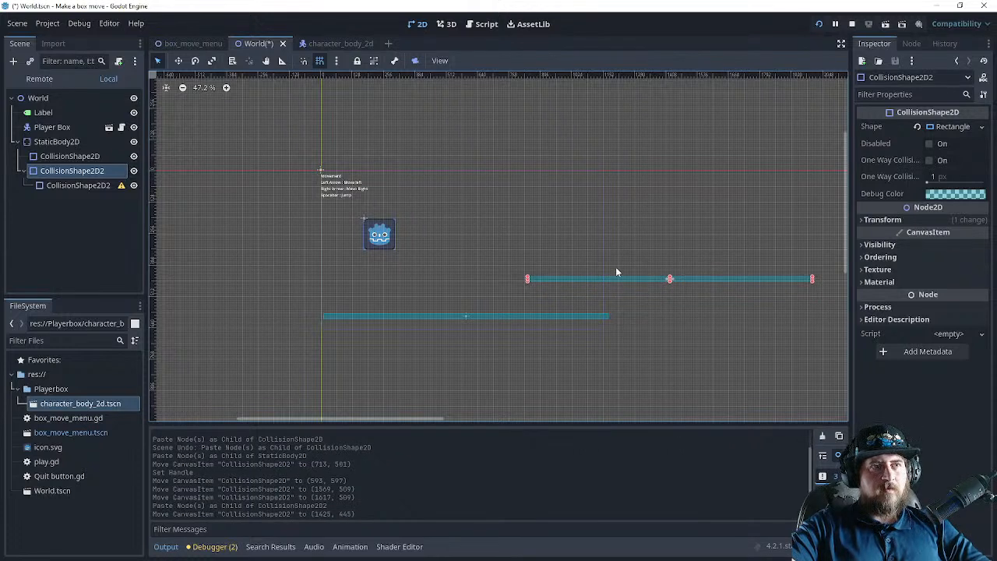
key("ctrl+v")
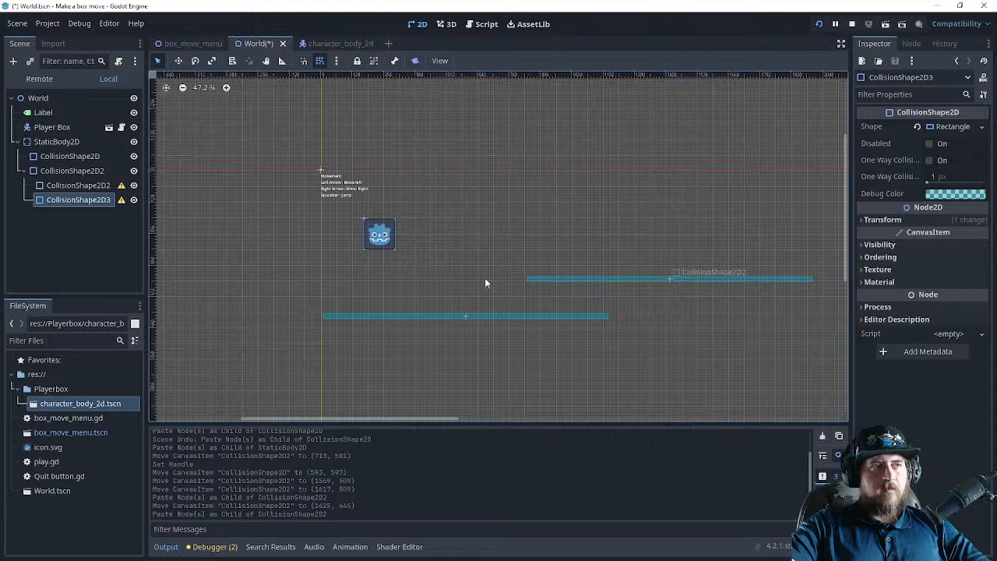
left_click(102, 202)
left_click(121, 201)
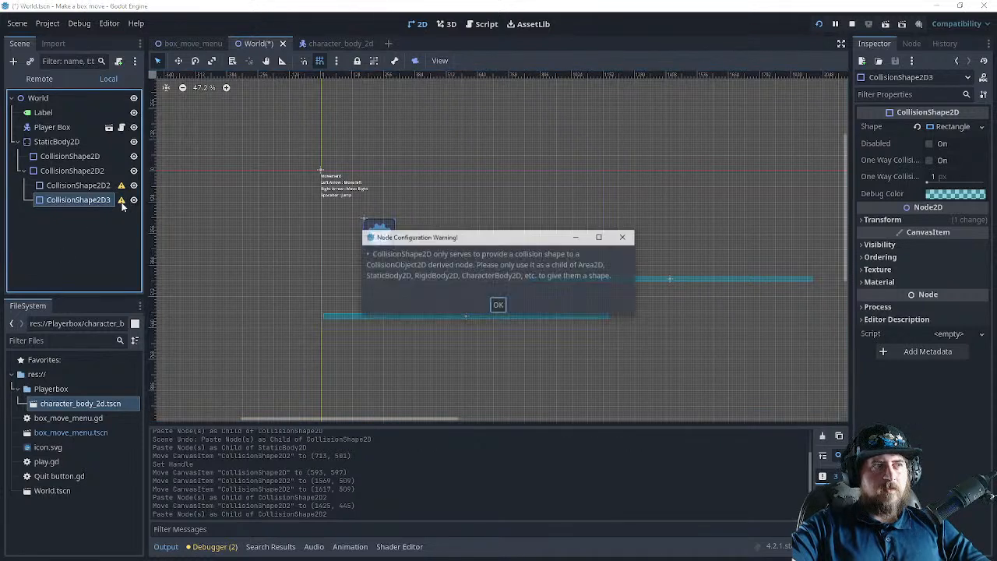
left_click(499, 305)
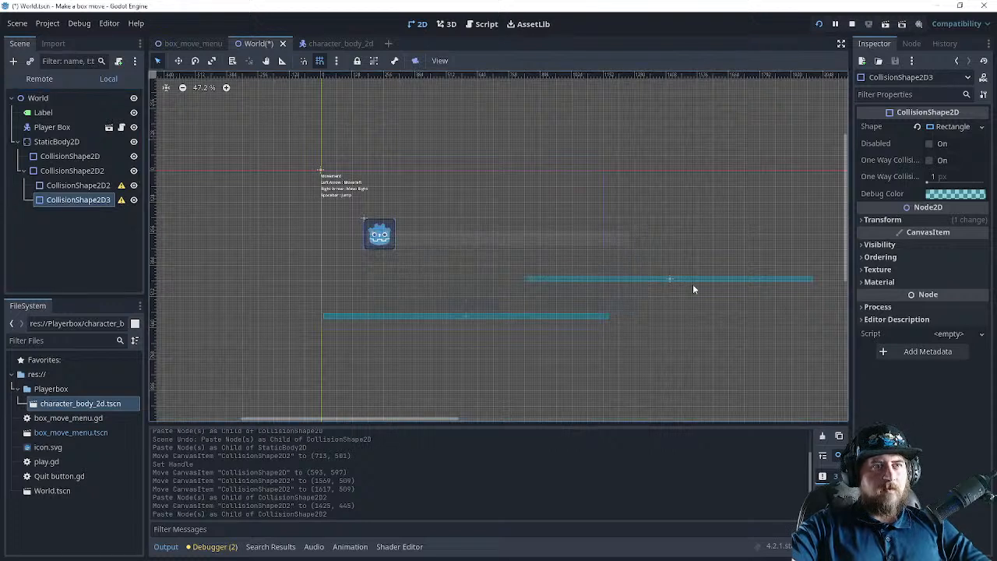
- Delete the raised platform's CollisionShape2D2 node together with its nested copies
left_click(701, 278)
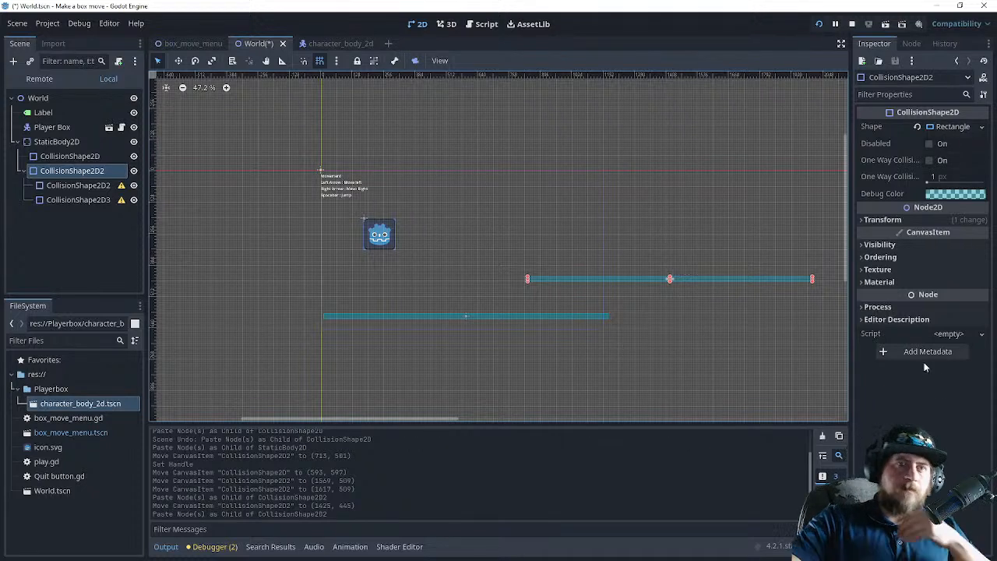
left_click(662, 279)
left_click(670, 280)
key("Delete")
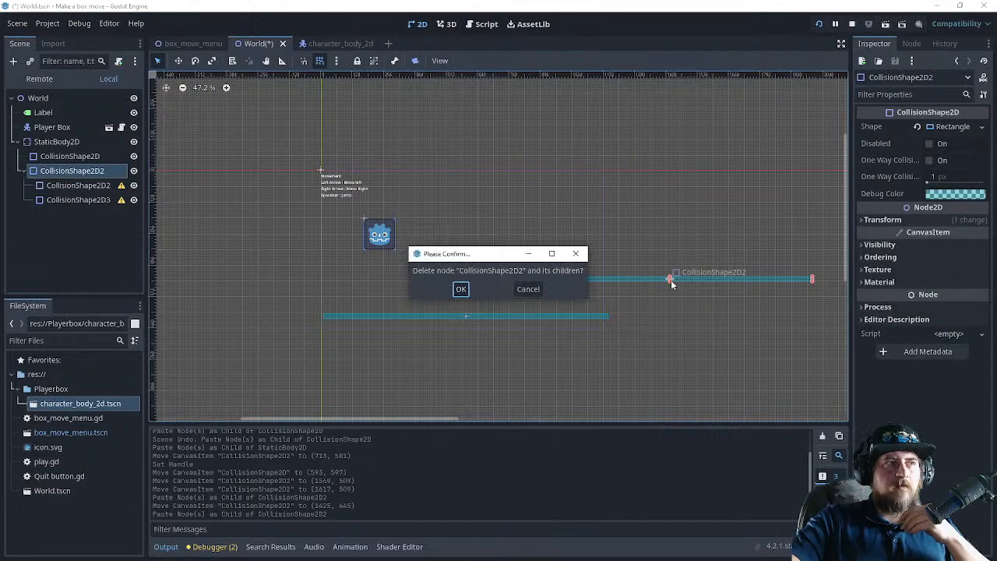
left_click(464, 290)
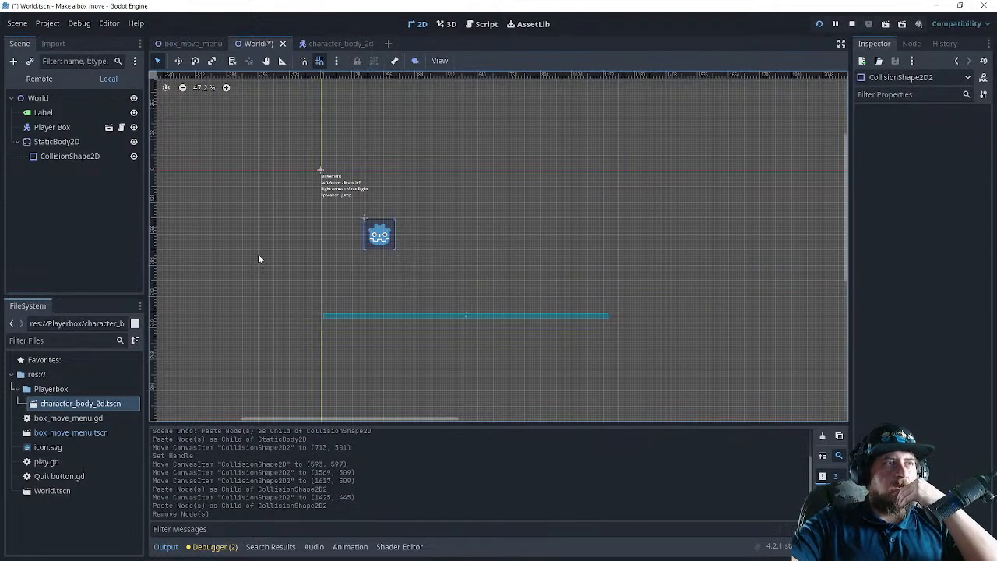
- Add icon.svg to the World scene as a sprite stretched over the floor at scale (9.19, 1.13), and run the box level to check it
left_click(384, 316)
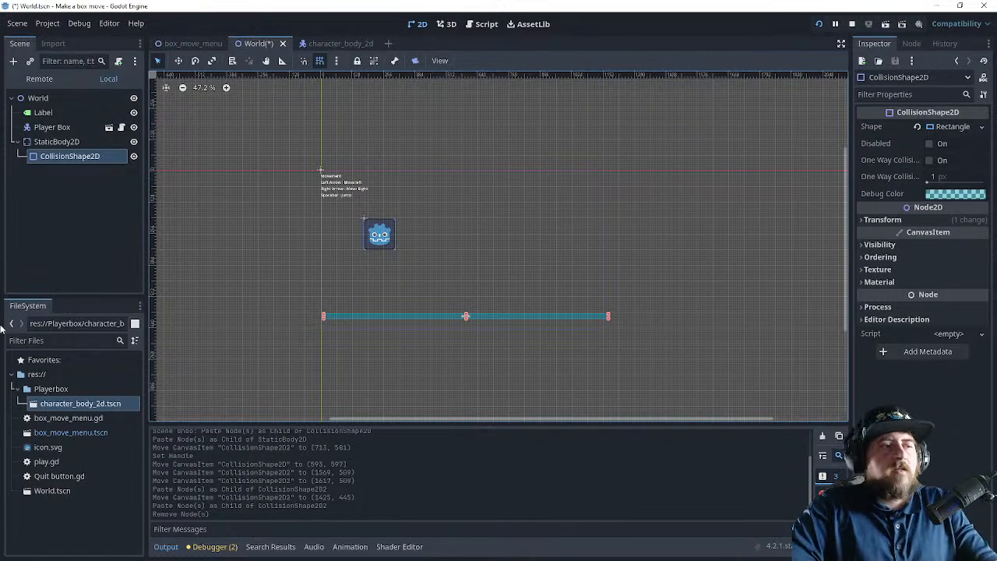
left_click(54, 449)
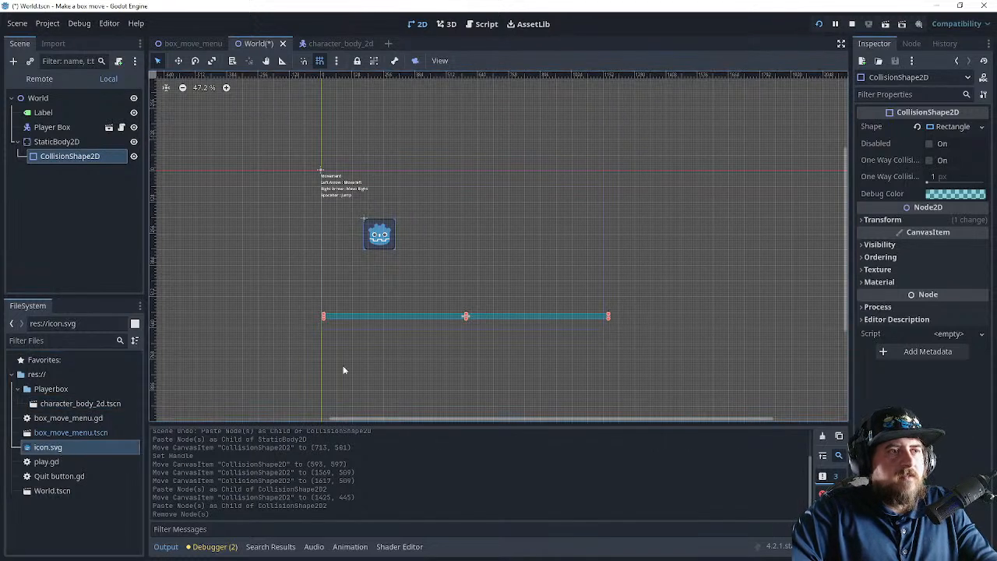
left_click_drag(40, 451, 614, 354)
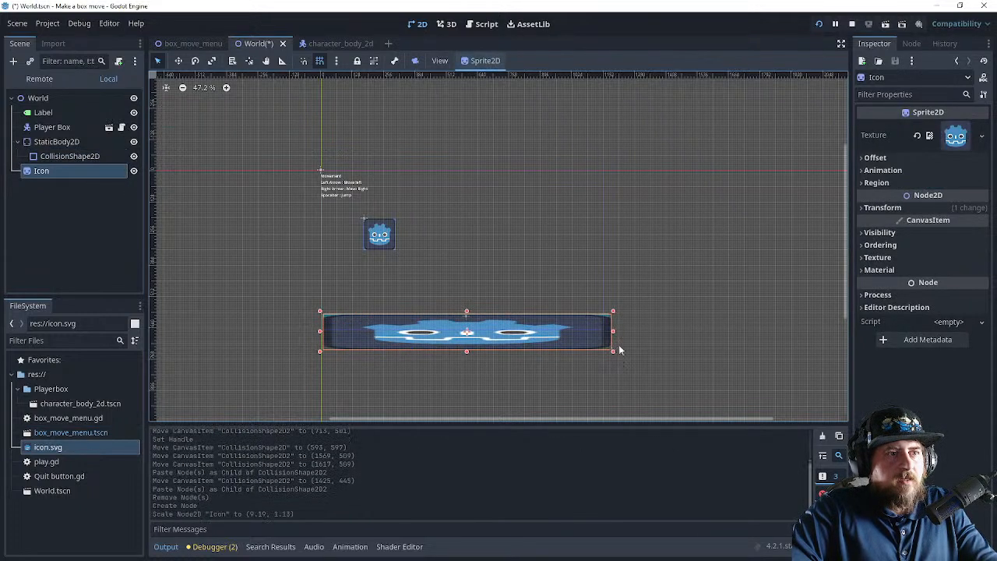
left_click(820, 25)
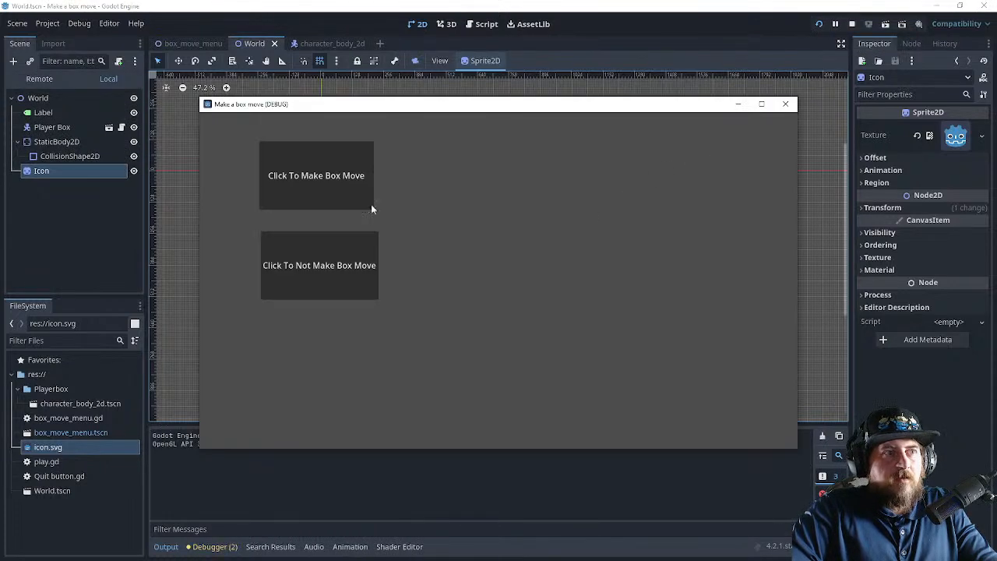
left_click(332, 153)
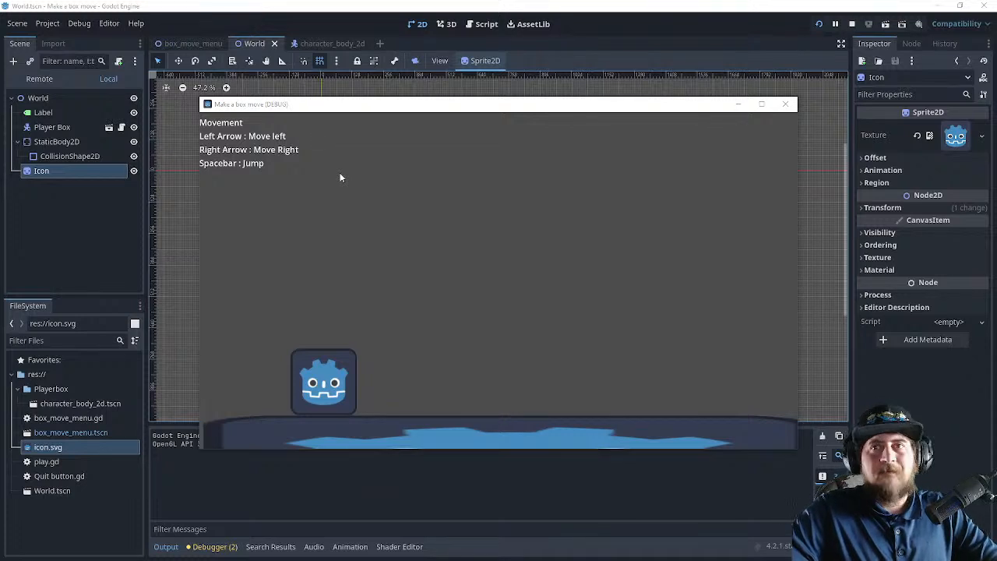
- Switch to paint.net and resize the blank image to 800 × 100 pixels
key("alt+Tab")
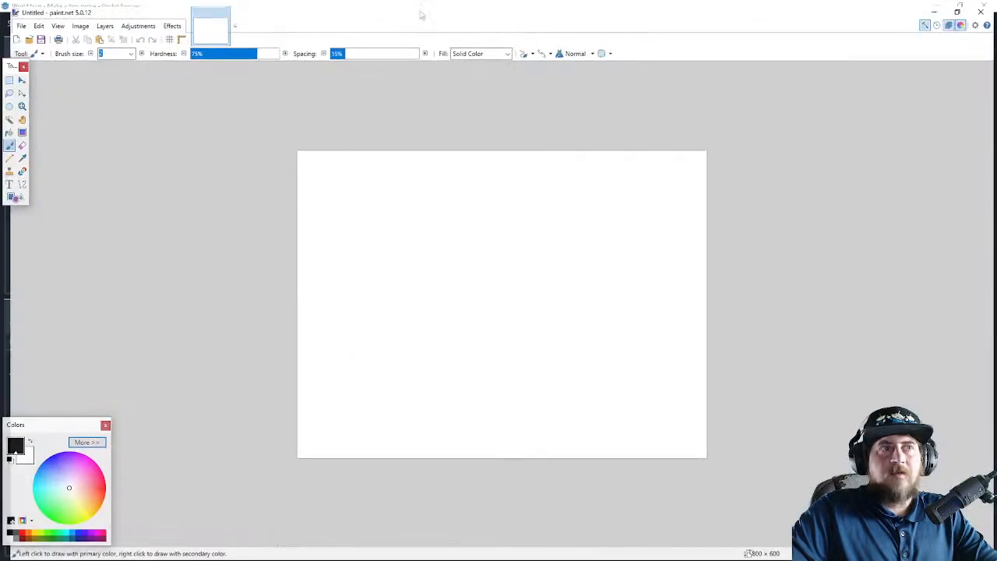
left_click(10, 21)
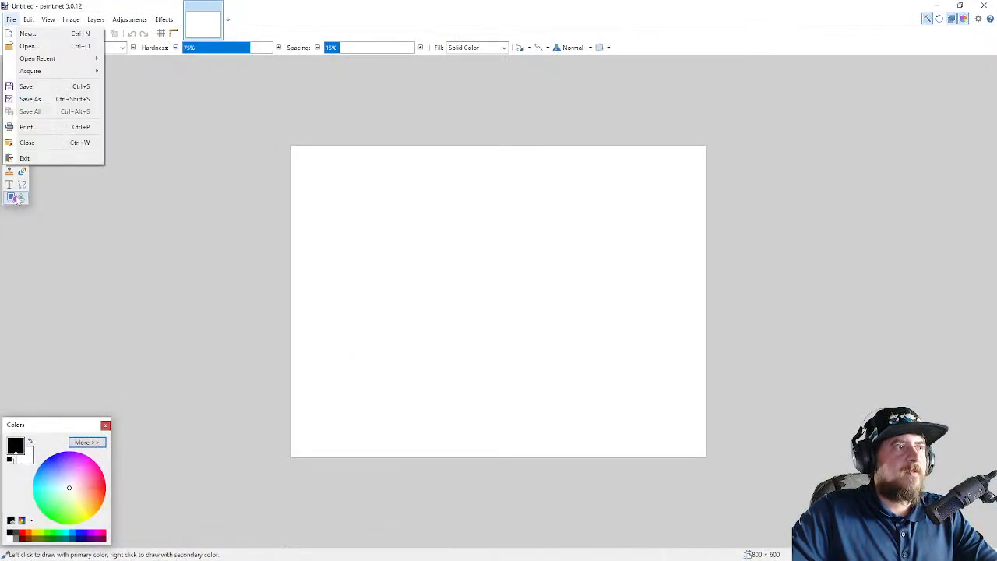
left_click(163, 213)
key("ctrl+r")
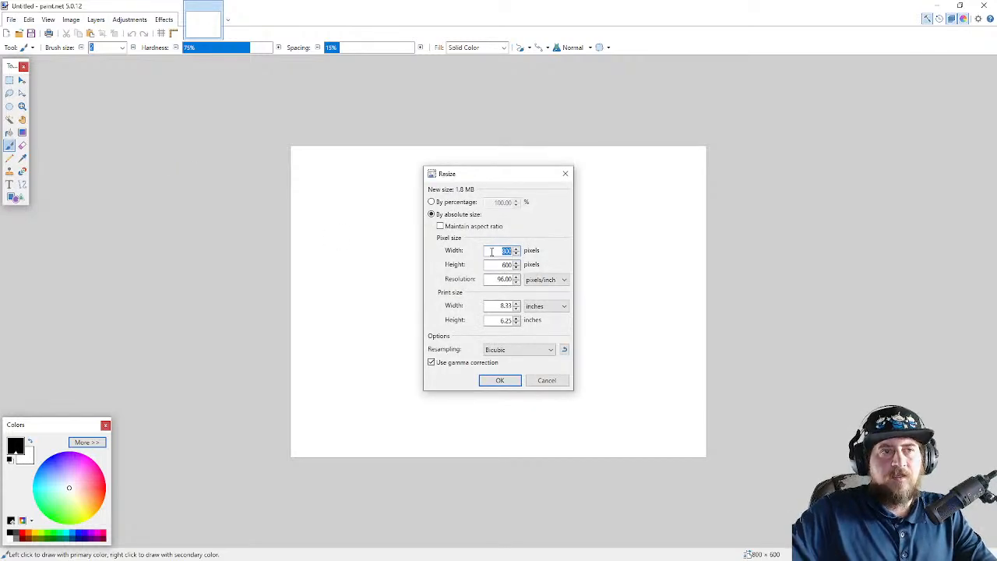
double_click(505, 265)
type("200")
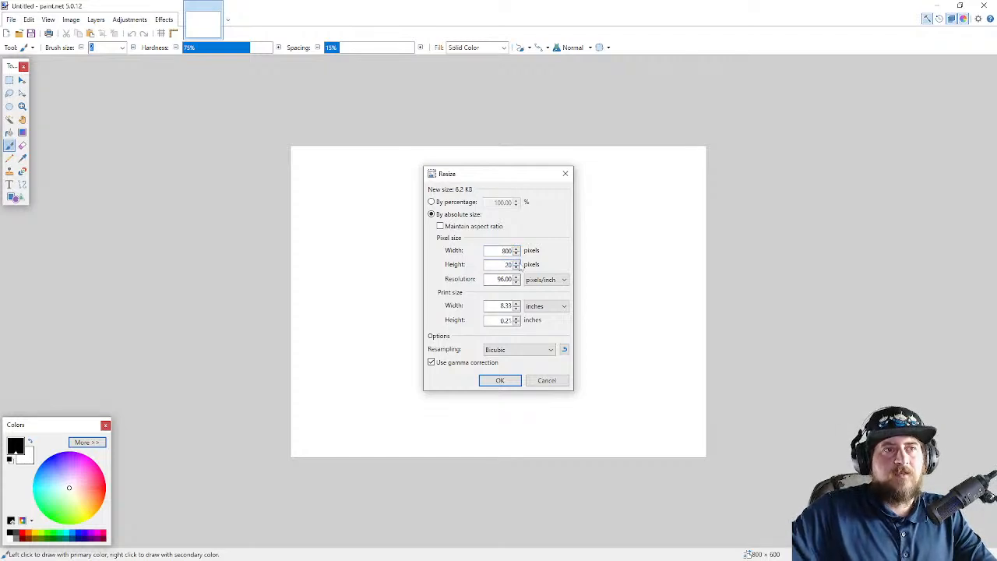
key("BackSpace")
key("BackSpace")
key("BackSpace")
type("100")
key("Return")
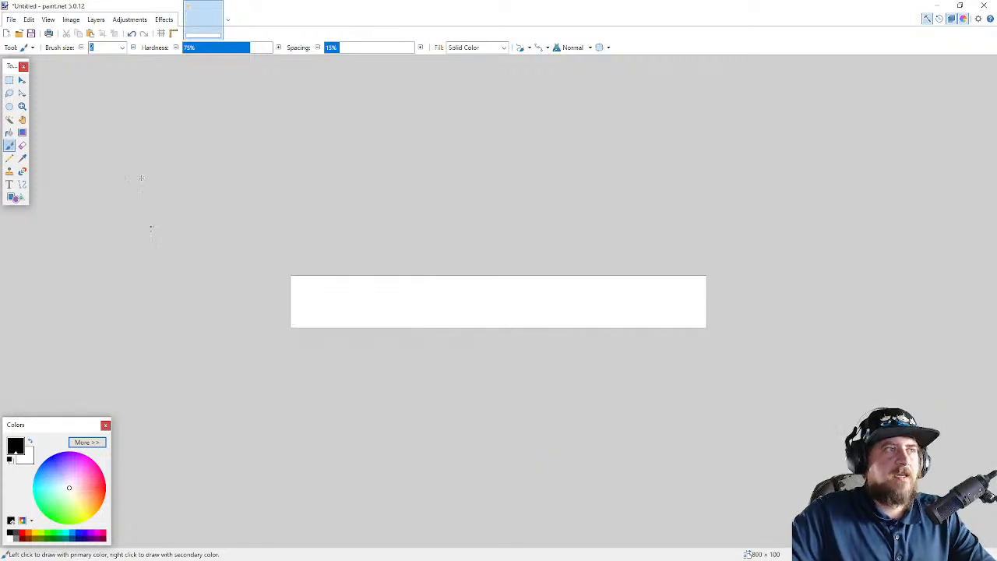
- Select the lower band of the image, about 800 × 69 pixels, and fill it with dark brown
left_click(10, 81)
mouse_move(291, 292)
left_mouse_down()
mouse_move(710, 295)
mouse_move(711, 332)
left_mouse_up()
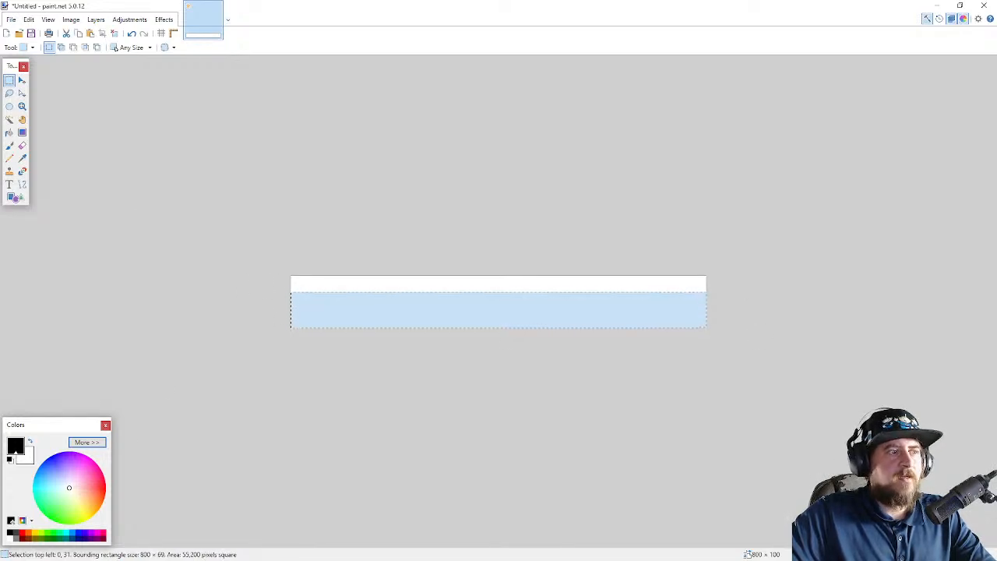
left_click(34, 537)
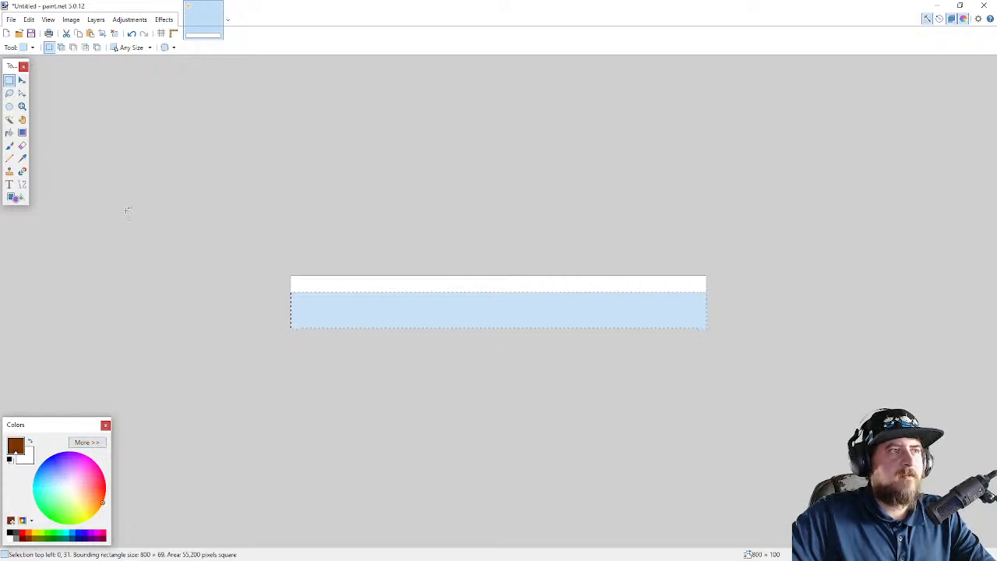
left_click(10, 132)
left_click(351, 316)
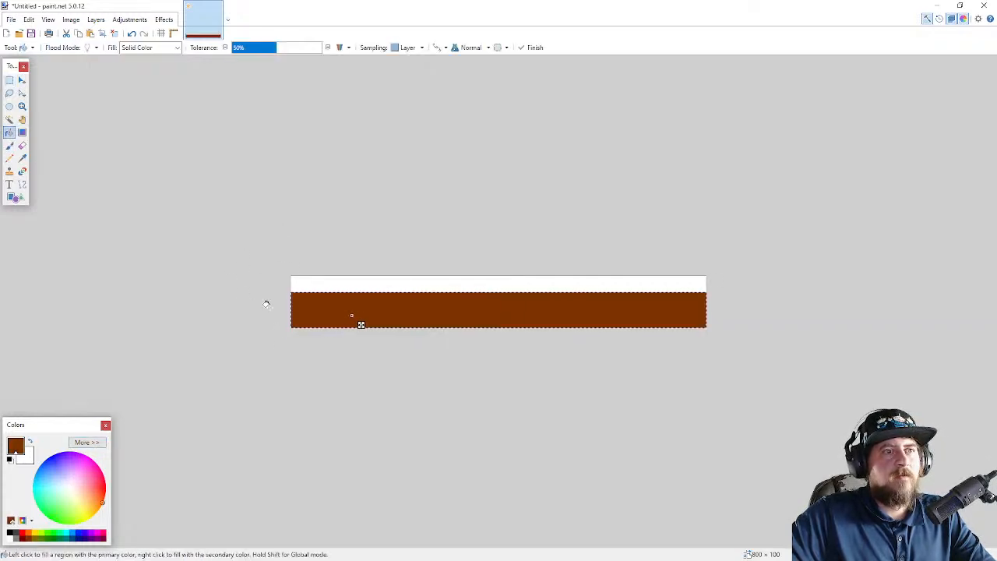
- Try a green fill on the lower band and the white strip, undo the strip's fill, and refill the lower band in brown
left_click(53, 538)
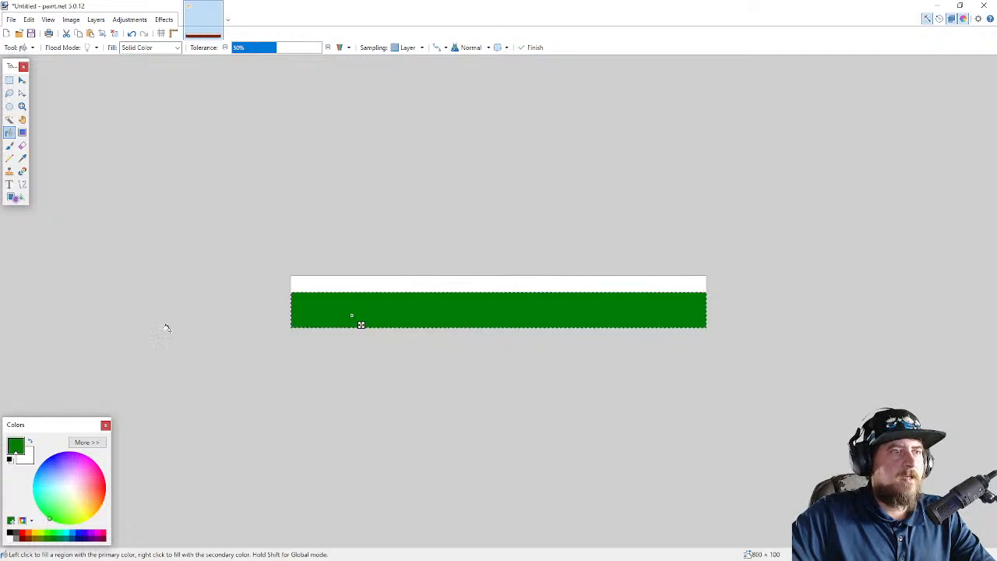
key("ctrl+d")
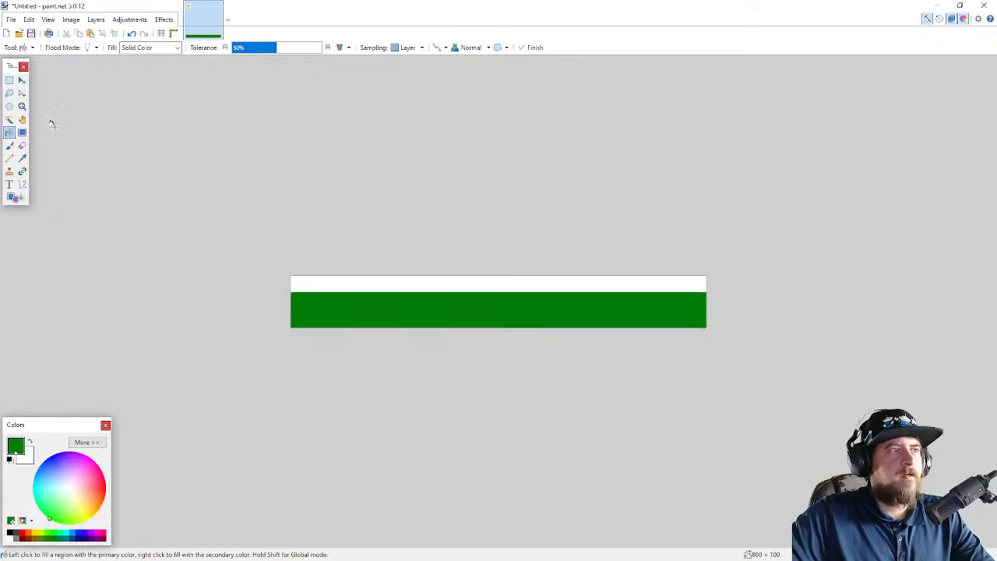
left_click(316, 281)
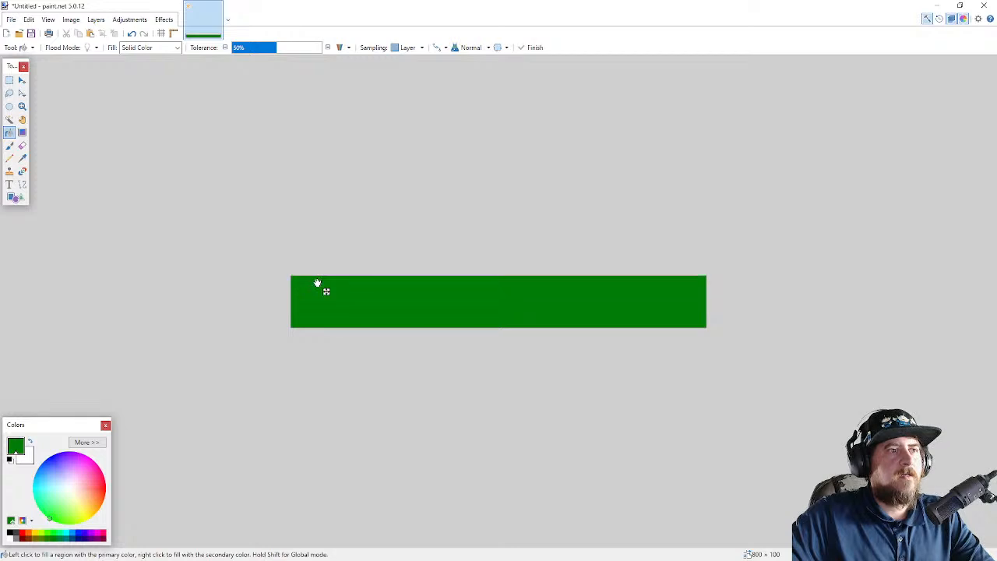
key("ctrl+z")
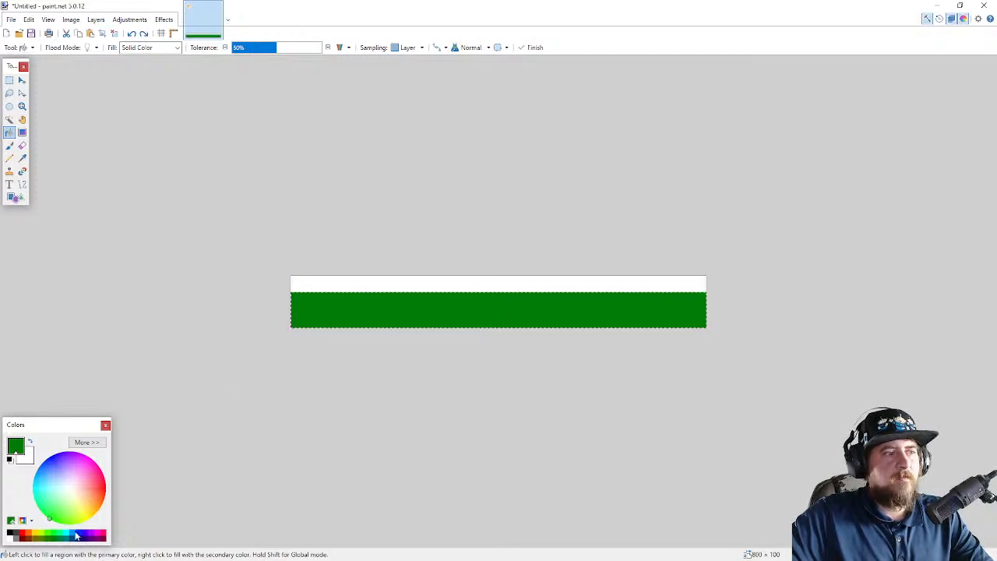
left_click(30, 538)
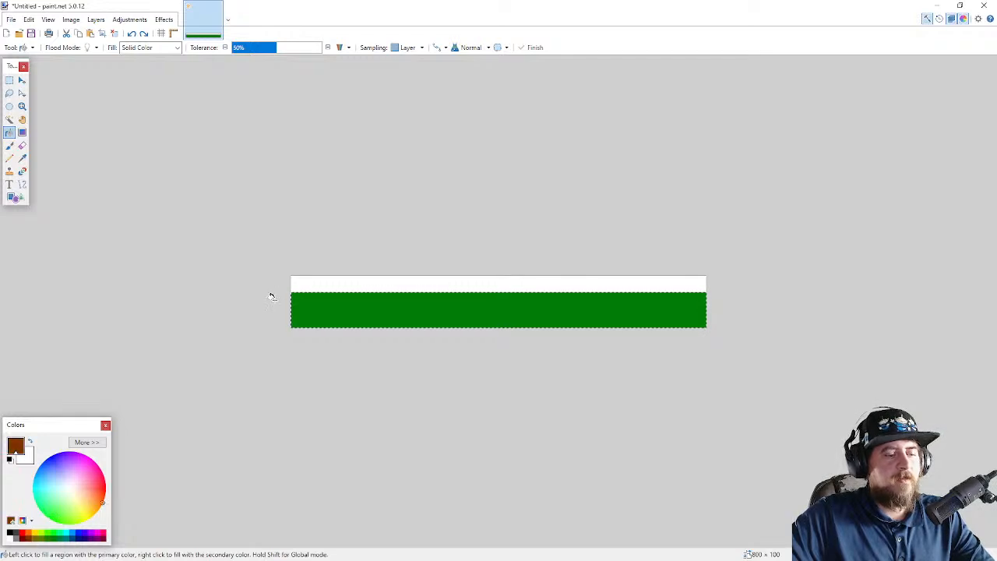
left_click(323, 318)
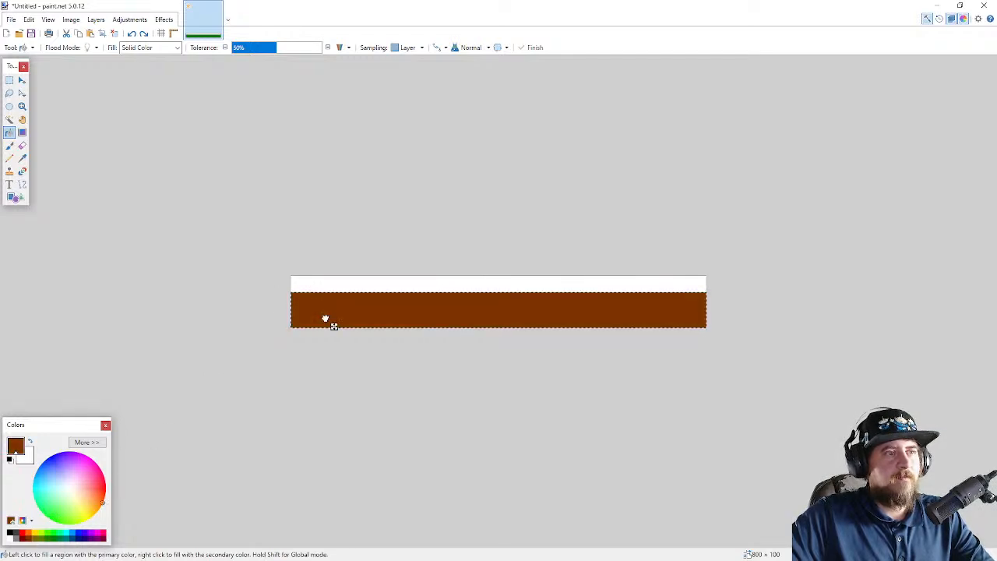
- Fill the white strip above the brown band with dark green
left_click(55, 520)
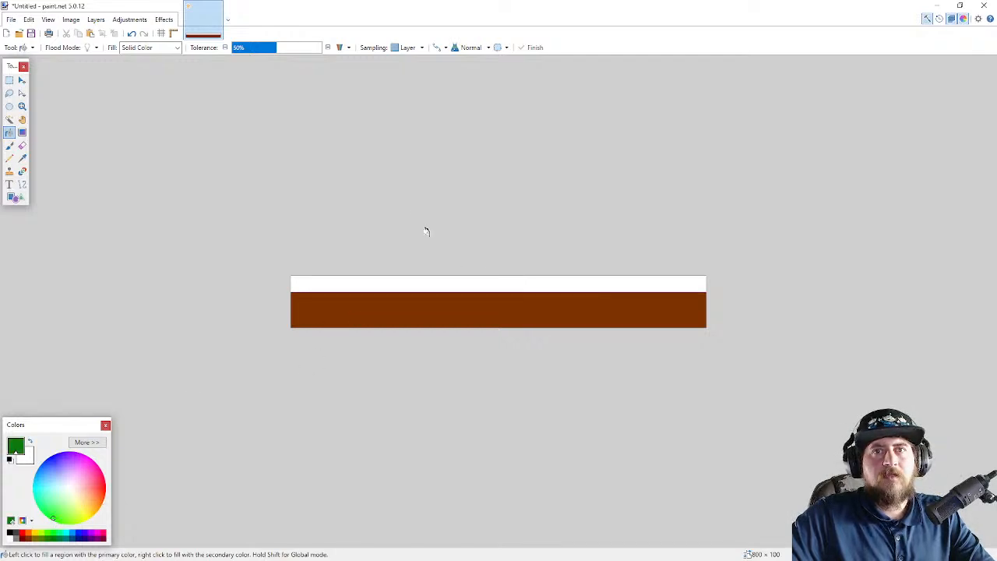
left_click(310, 283)
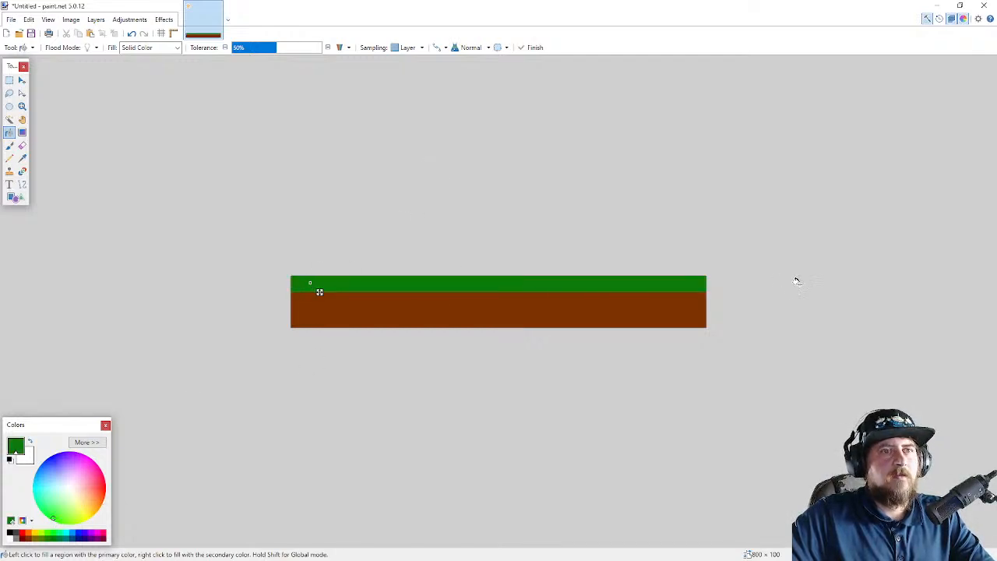
left_click(346, 232)
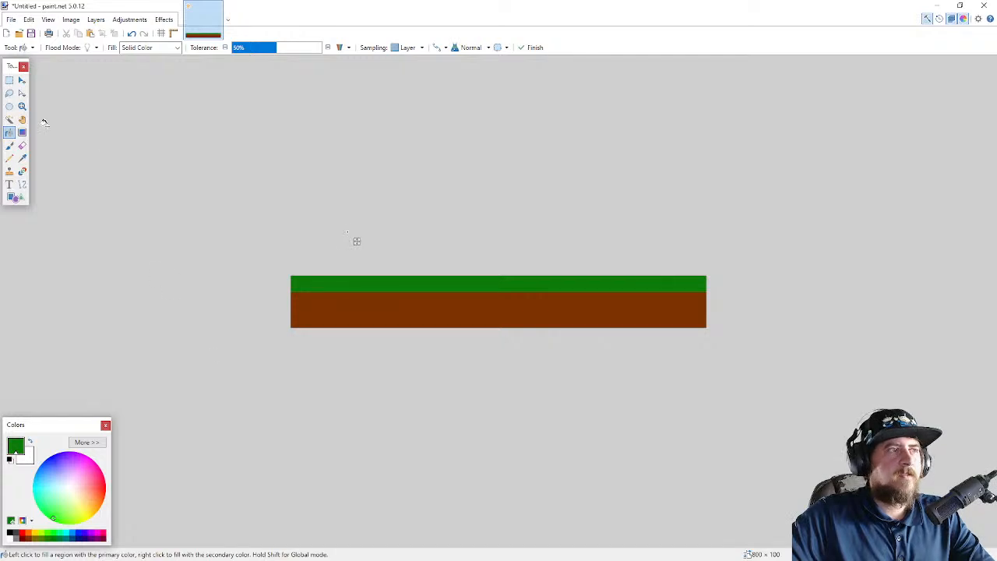
- Save the image to the Desktop as a PNG named ground, keeping the auto-detect bit depth
left_click(11, 19)
left_click(48, 100)
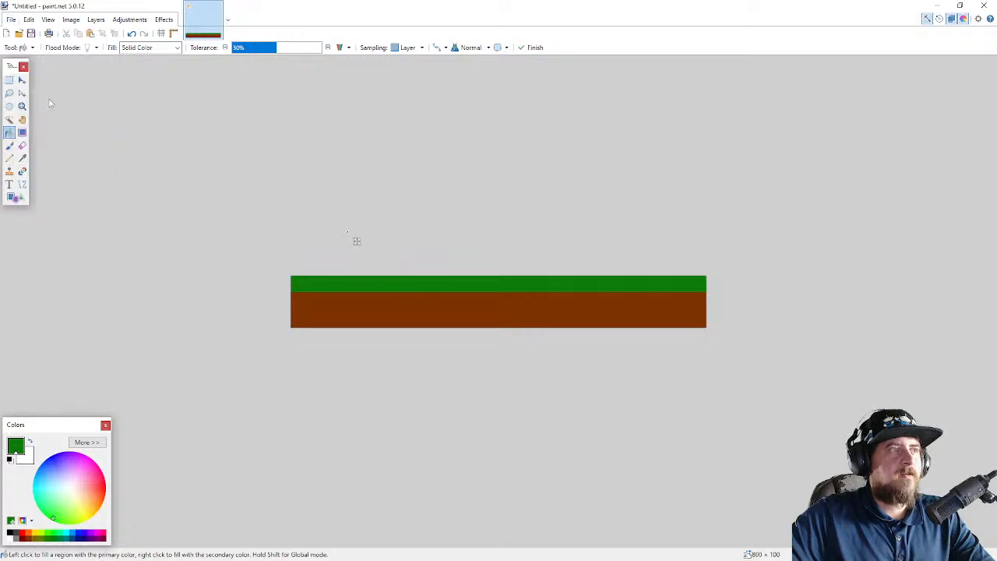
type("grtoun")
key("BackSpace")
key("BackSpace")
key("BackSpace")
key("BackSpace")
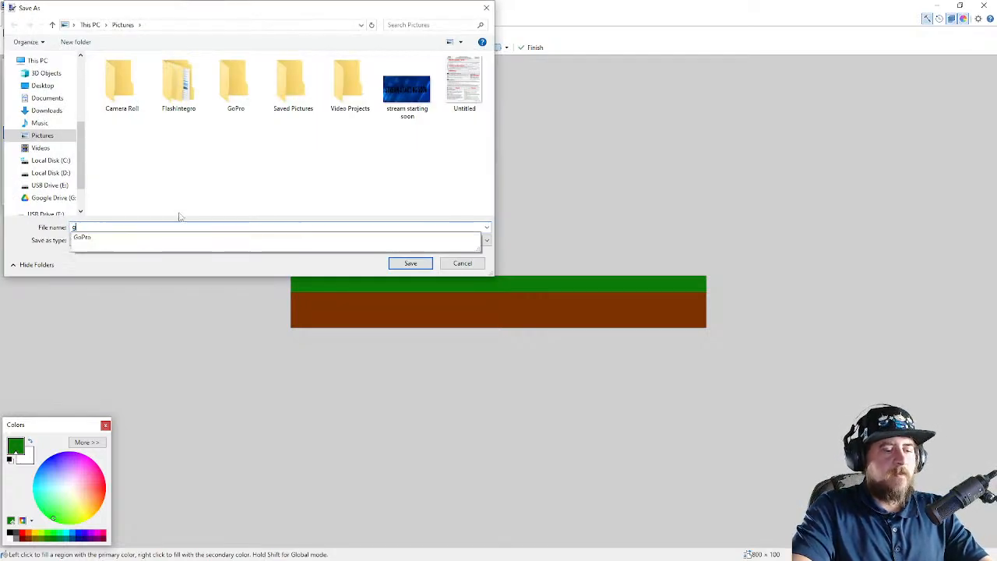
type("round")
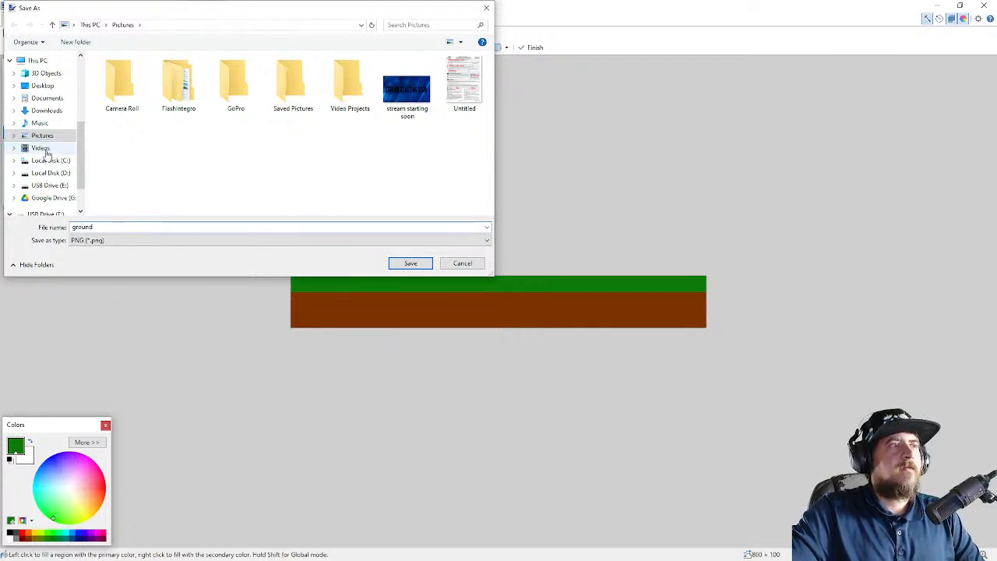
left_click(42, 85)
left_click(411, 263)
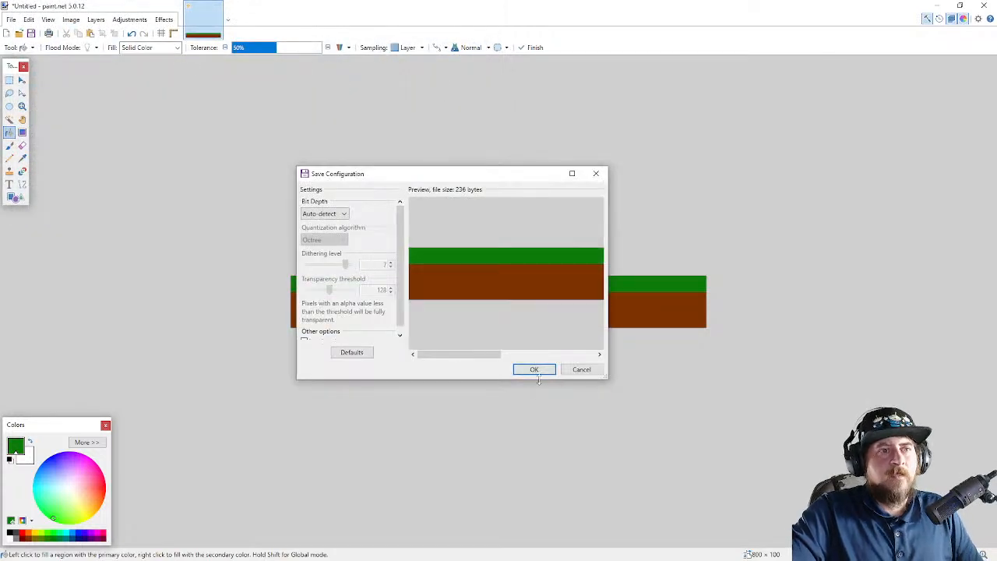
left_click(534, 370)
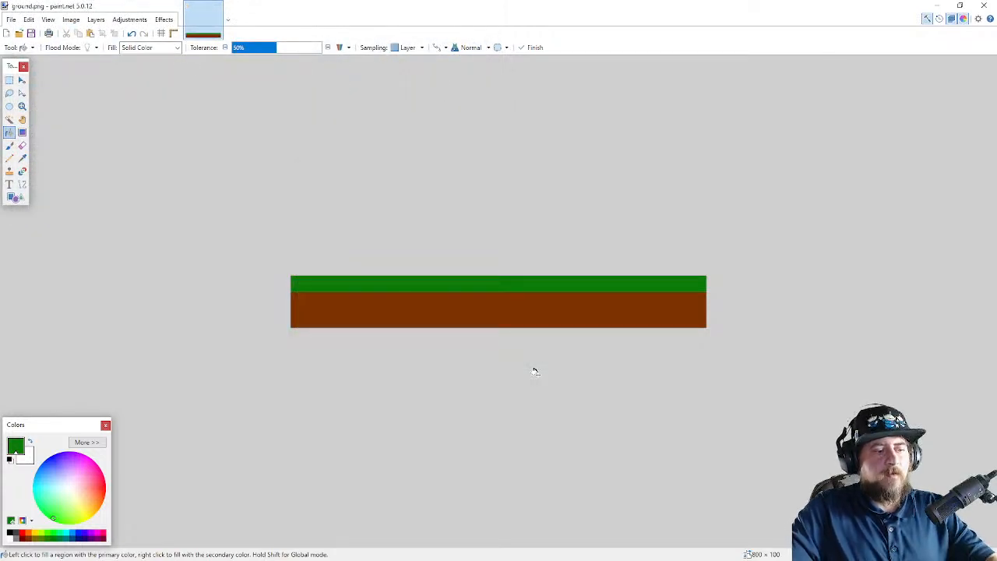
- Switch to Godot, place ground.png in the World scene over the stretched icon floor, and scale it to about (1.45, 1.06)
key("alt+Tab")
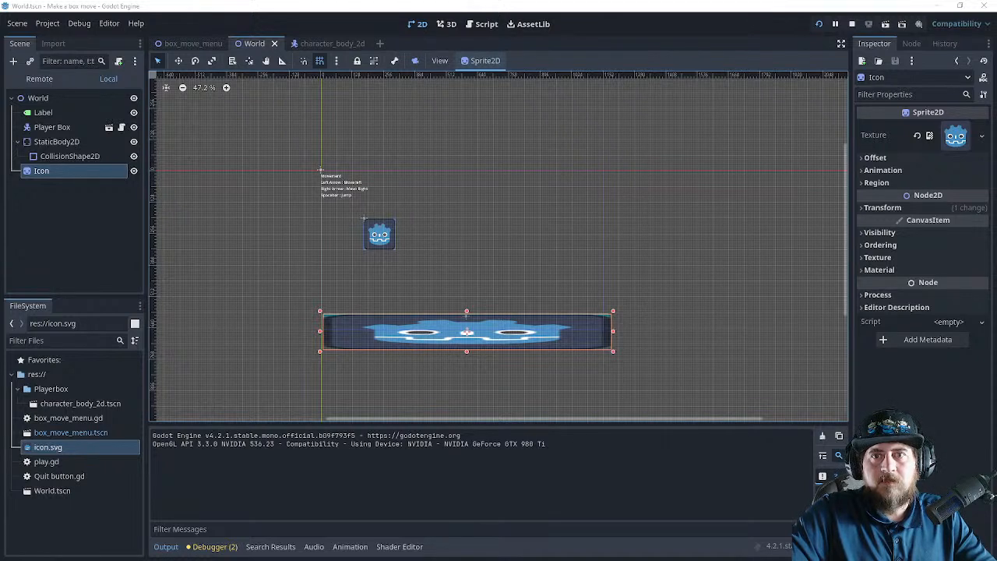
left_click_drag(95, 475, 393, 332)
left_click(54, 448)
left_click_drag(521, 343, 608, 342)
left_click(682, 331)
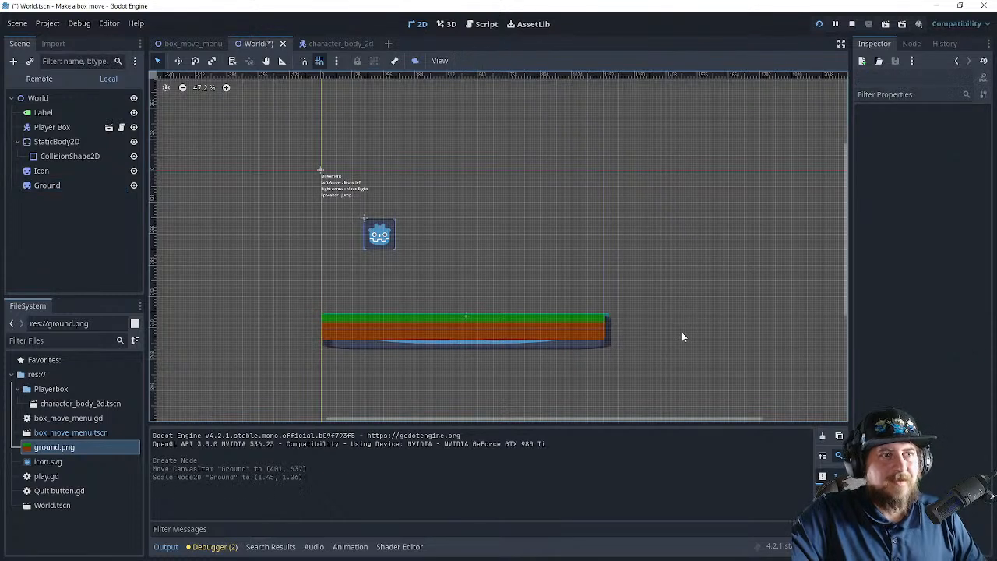
- Run the project, start the box scene from the menu, test moving and jumping on the new ground, and close the game
left_click(819, 24)
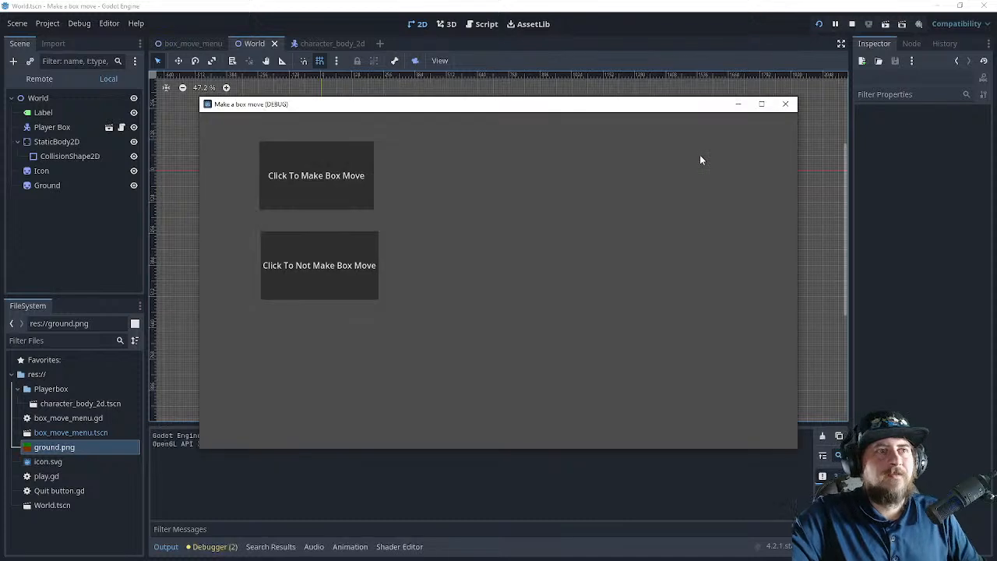
left_click(342, 162)
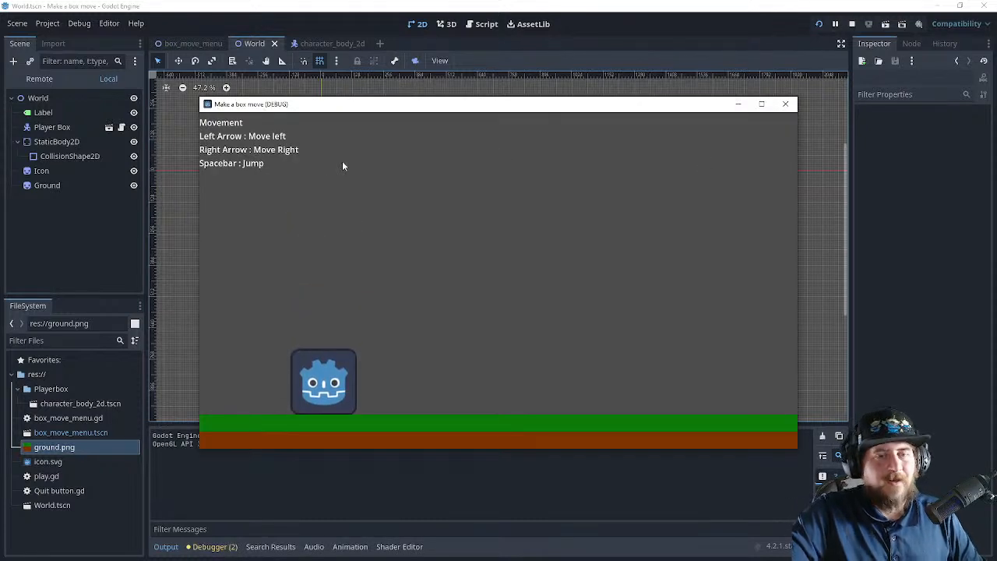
key("Right")
key("space")
key("Left")
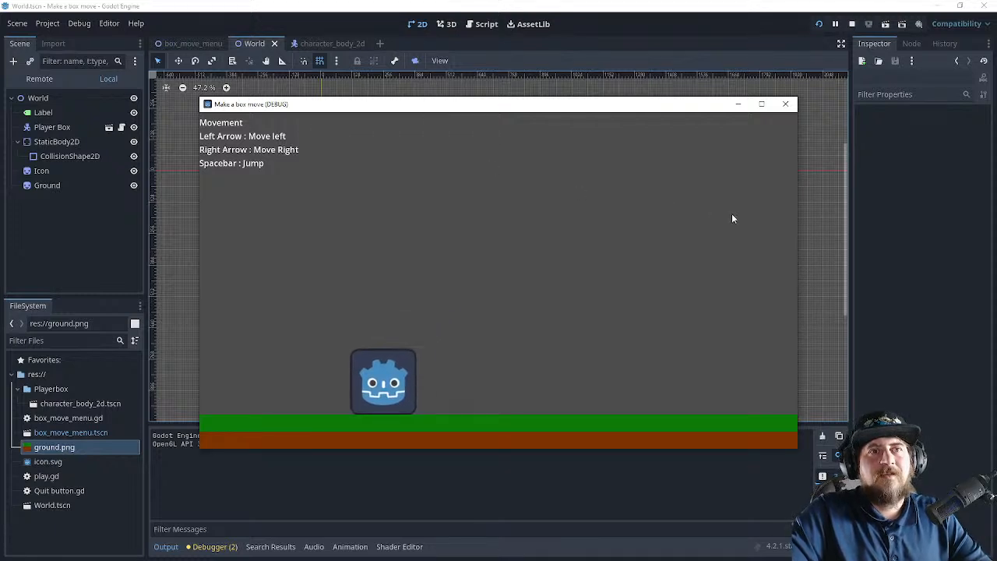
left_click(786, 104)
- Raise the Ground sprite to (577, 589) and reshape the floor's collision rectangle to match its upper part
left_click_drag(438, 333, 438, 314)
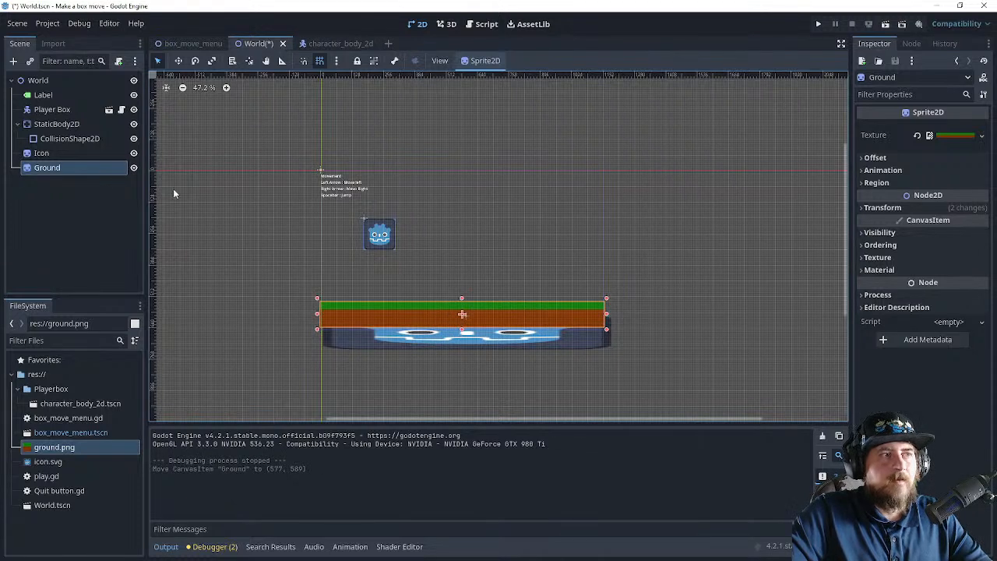
left_click(68, 139)
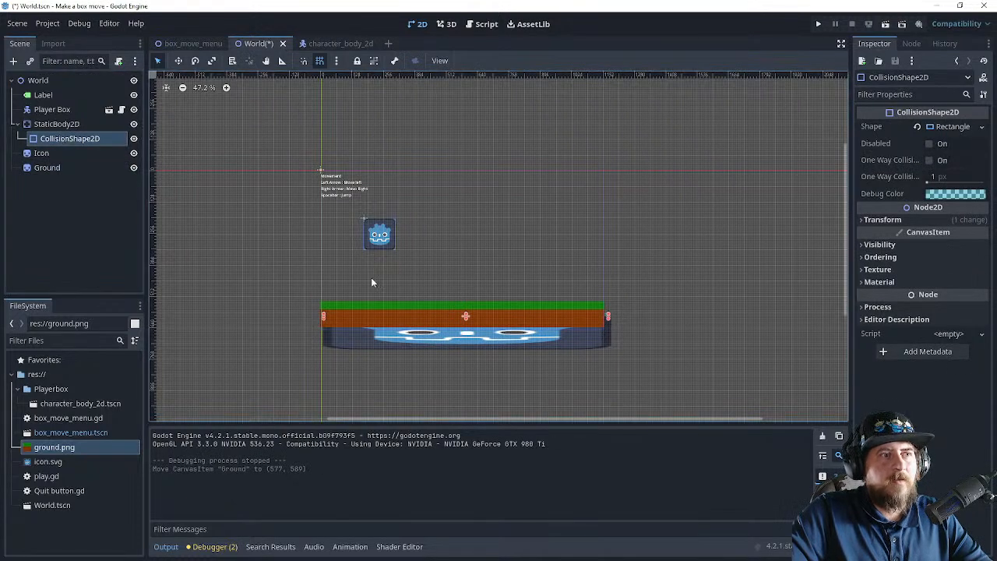
left_click_drag(324, 317, 322, 307)
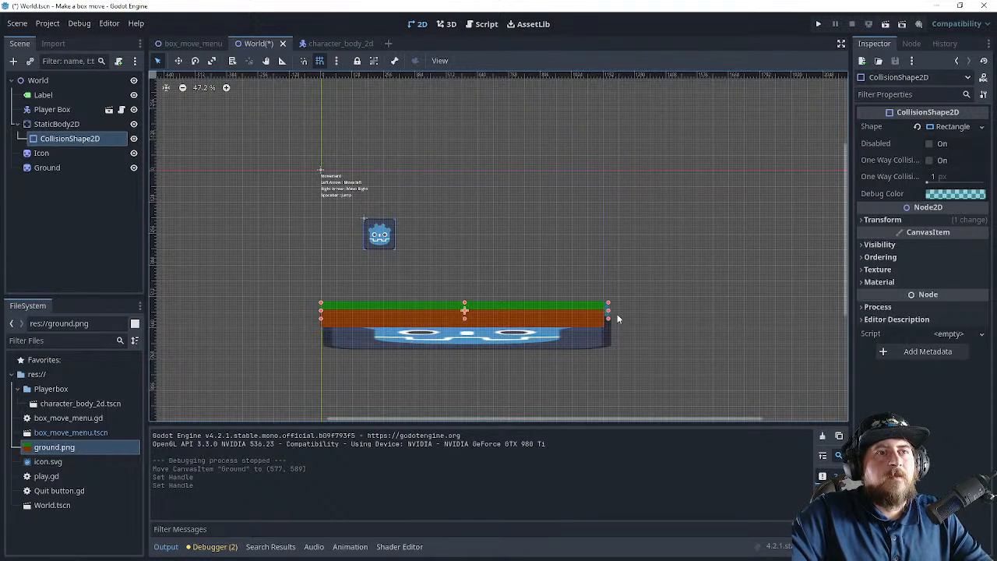
- Run the project again, play-test moving and jumping the box on the raised floor, and close the game
left_click(818, 24)
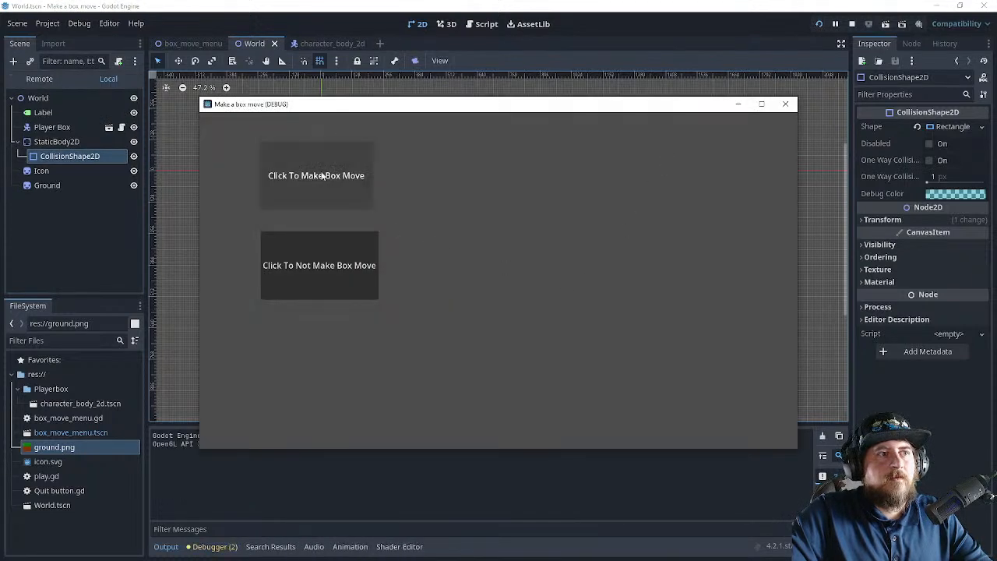
left_click(337, 180)
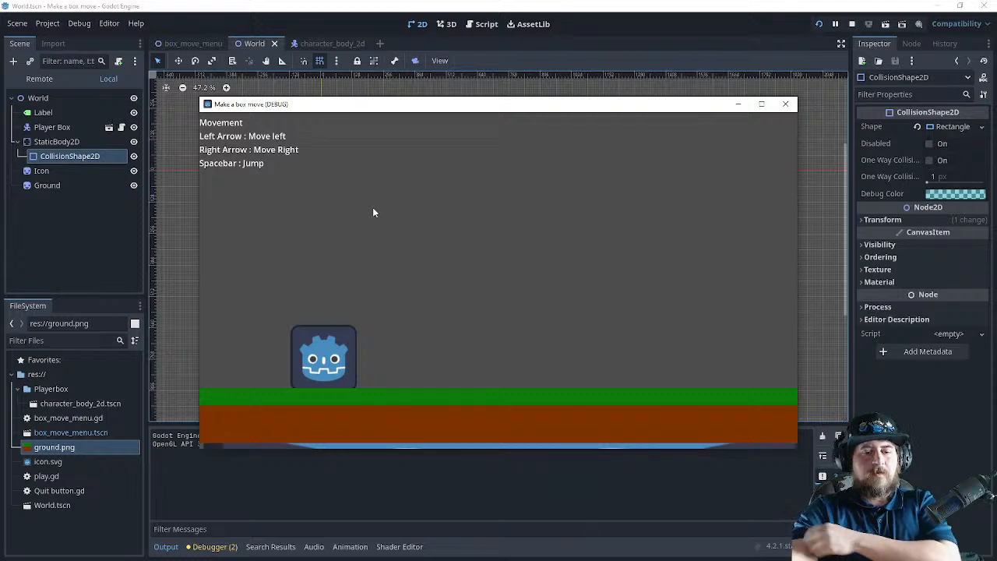
key("Right")
key("space")
key("Left")
key("space")
key("space")
key("Right")
key("space")
key("space")
key("Left")
key("space")
key("Right")
key("space")
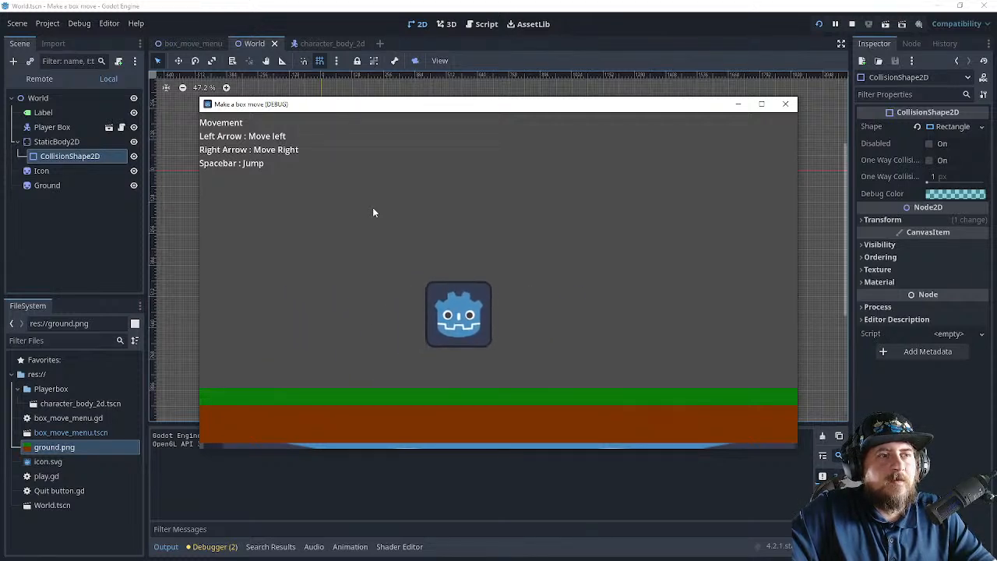
key("space")
key("Left")
key("space")
key("Right")
key("Left")
key("space")
key("Right")
key("space")
key("Left")
key("space")
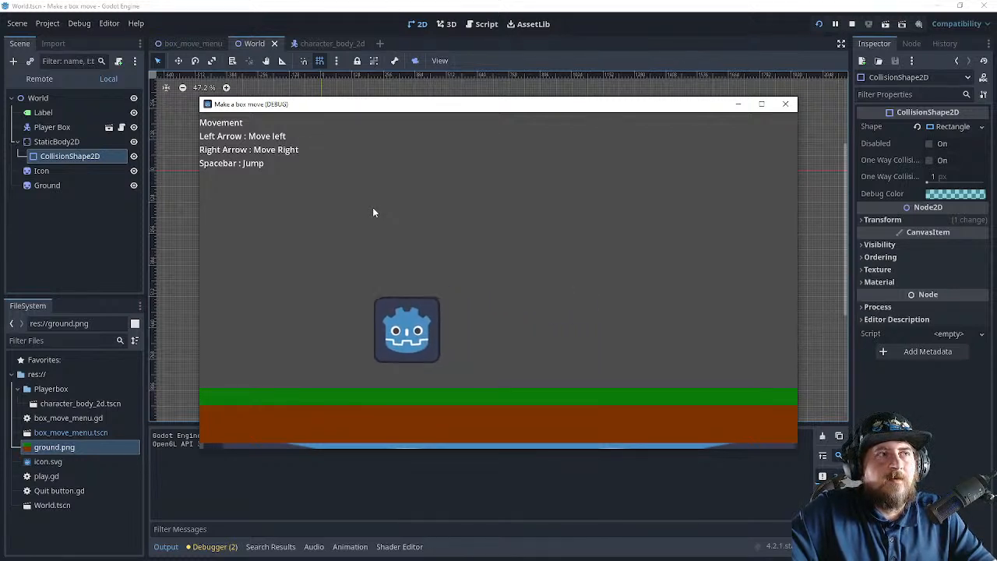
key("Right")
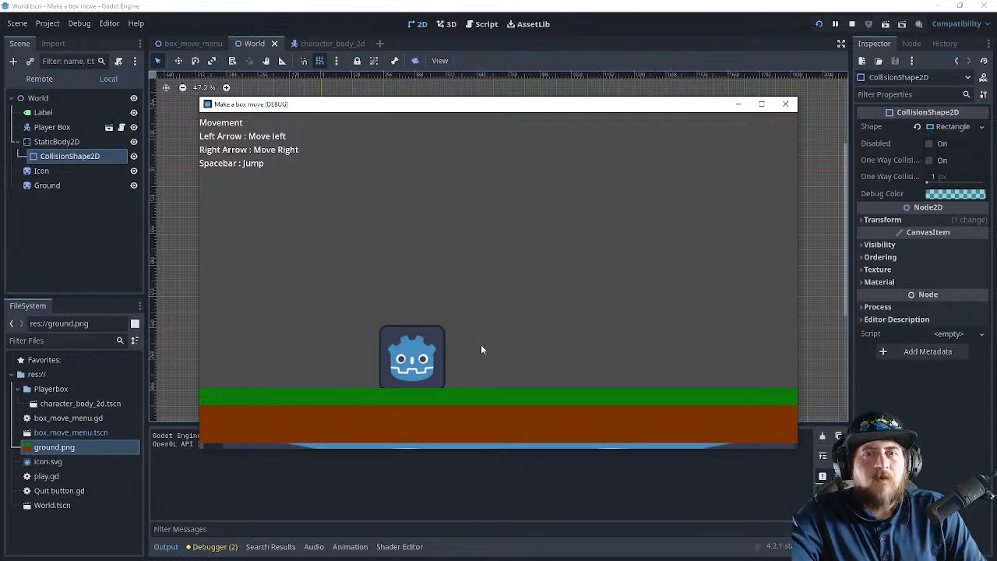
key("Right")
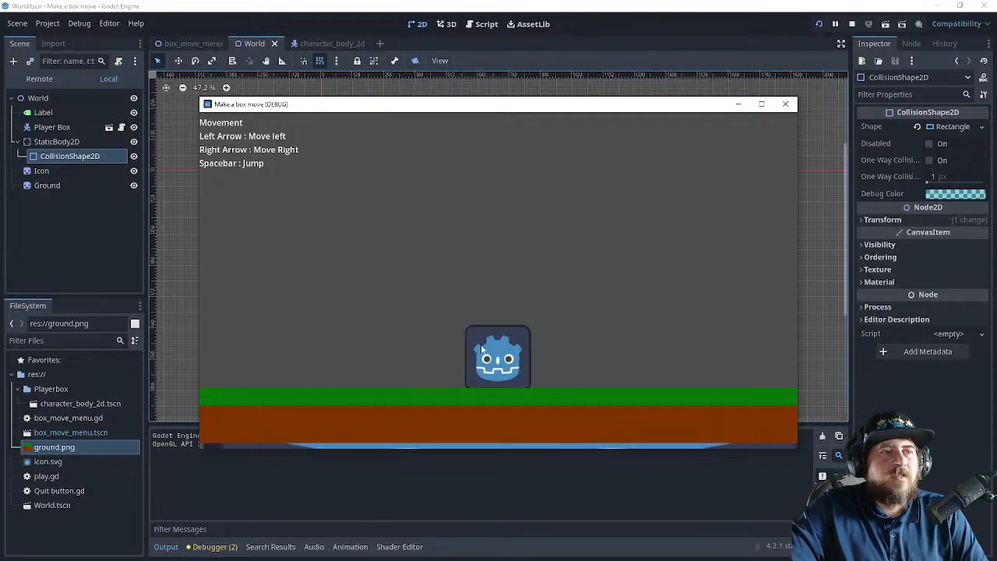
key("Left")
key("Right")
key("space")
key("space")
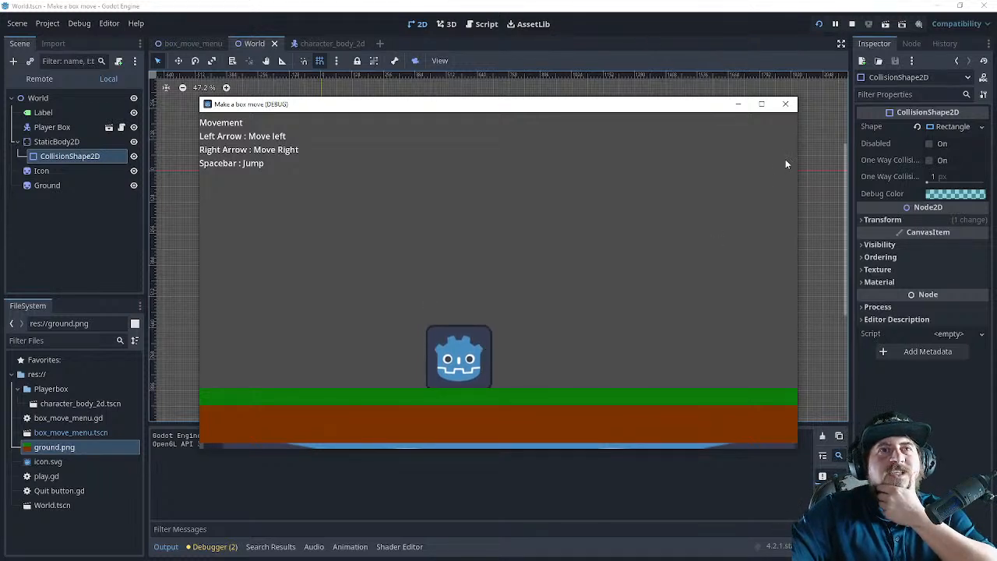
left_click(786, 104)
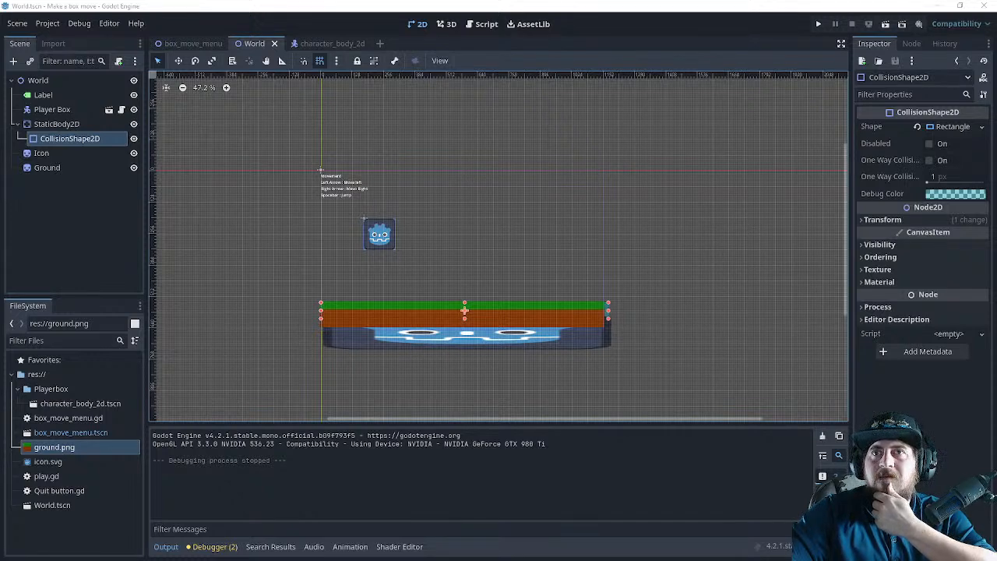
key("alt+Tab")
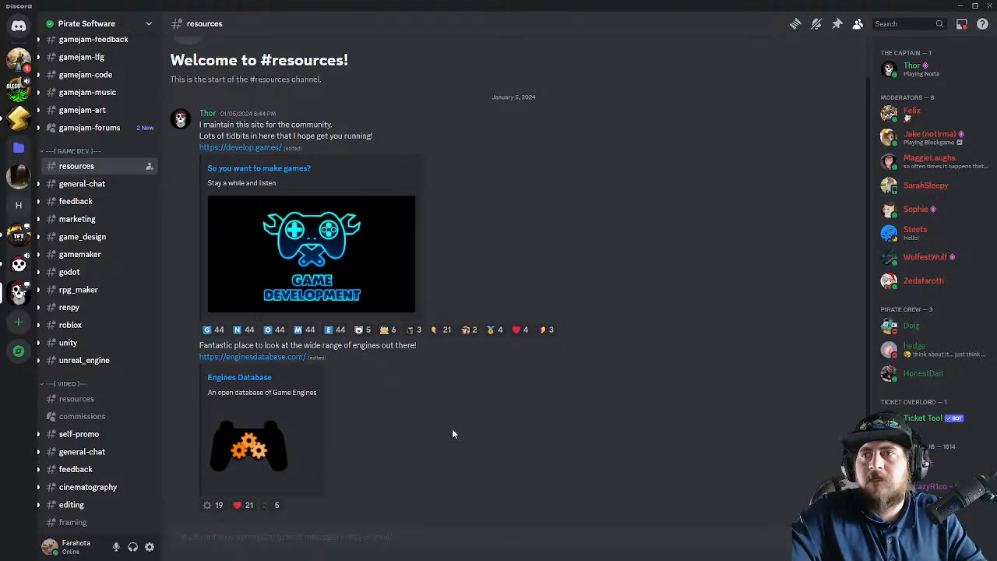
key("alt+Tab")
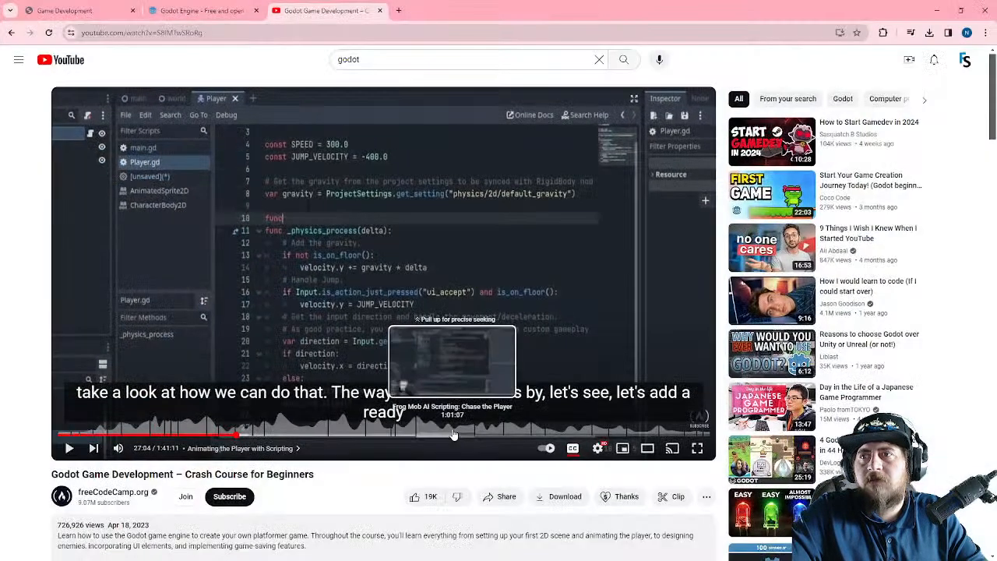
key("space")
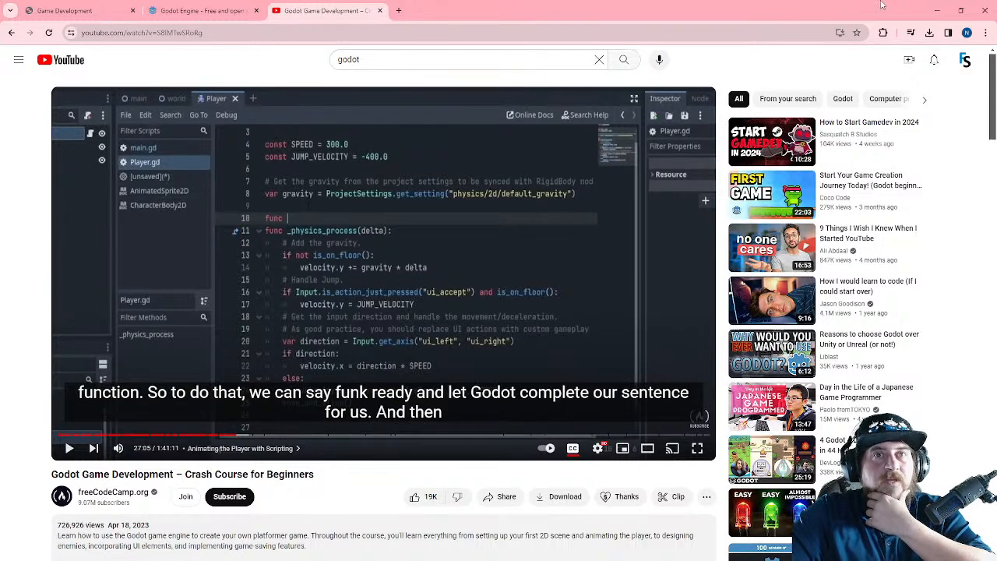
left_click(195, 10)
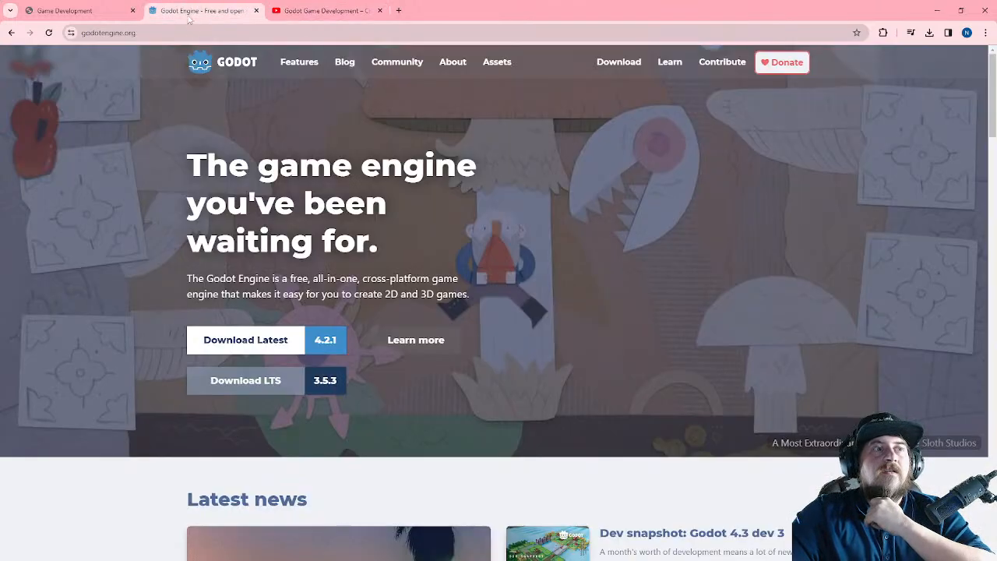
left_click(312, 9)
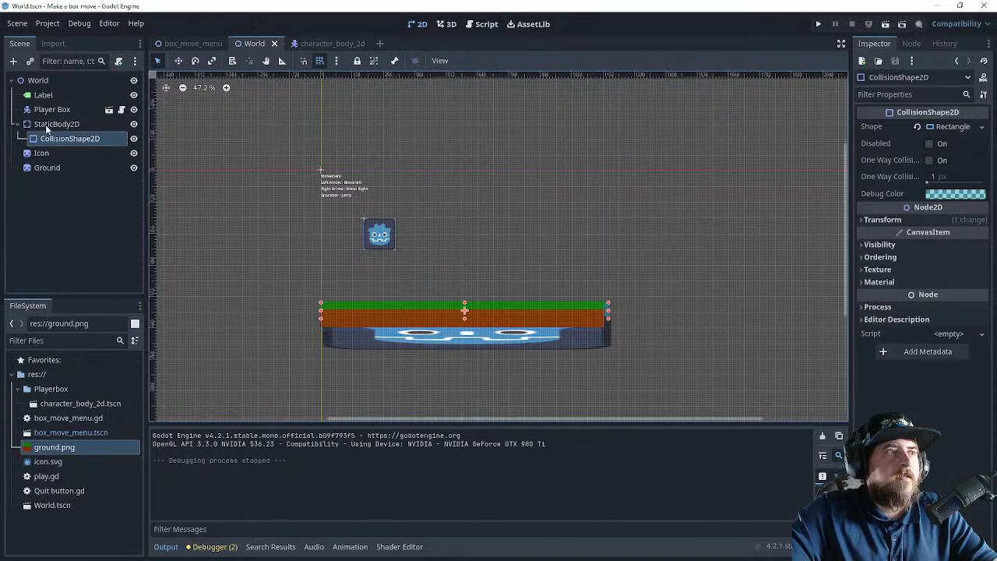
- Add a Button node to the scene and reparent it directly under World, above the Label
right_click(50, 194)
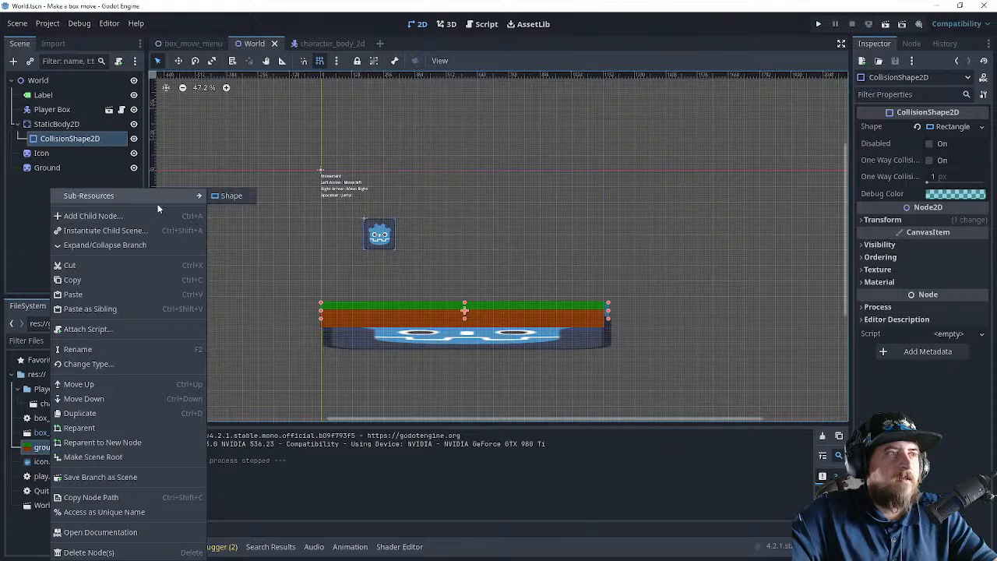
left_click(35, 210)
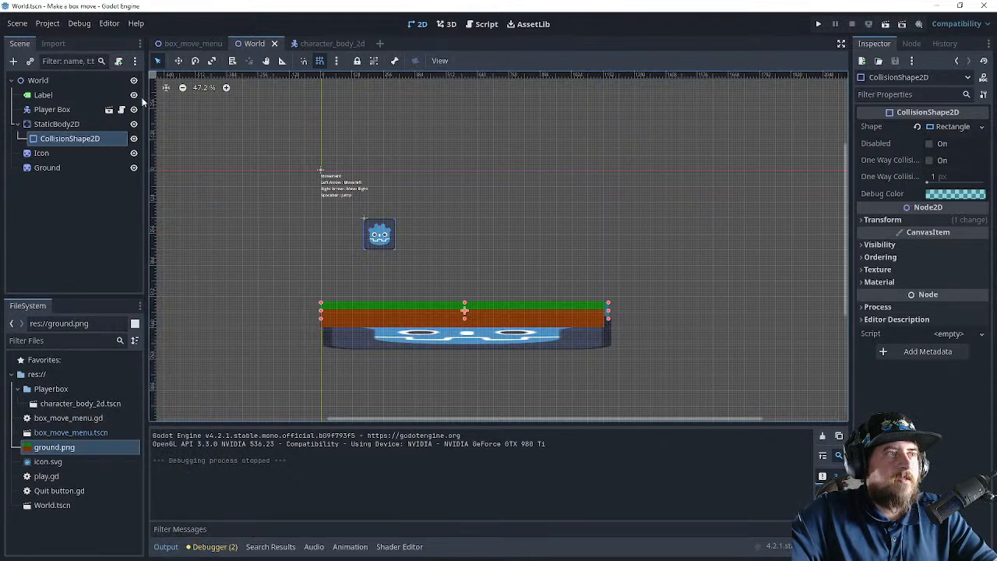
left_click(13, 60)
type("button")
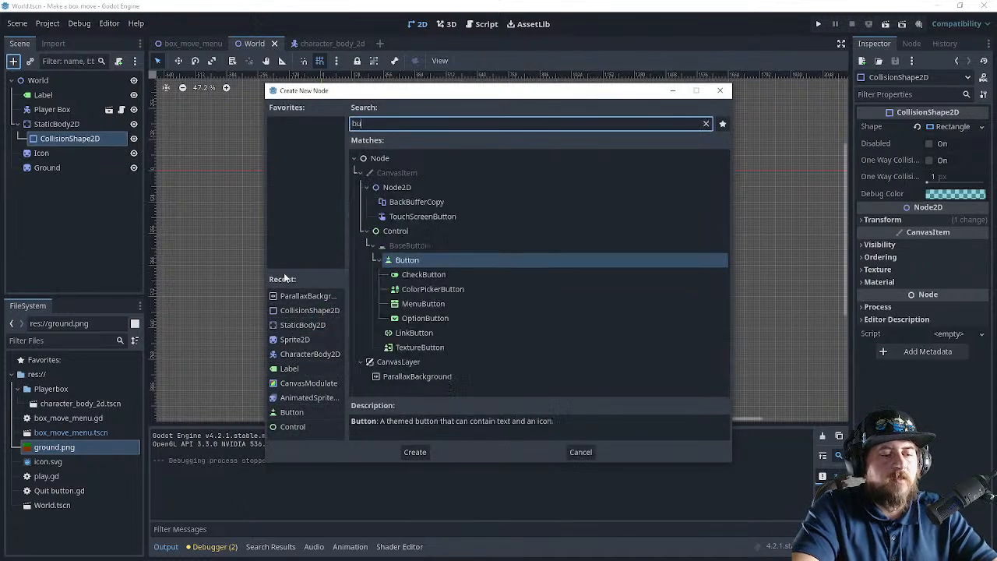
key("Return")
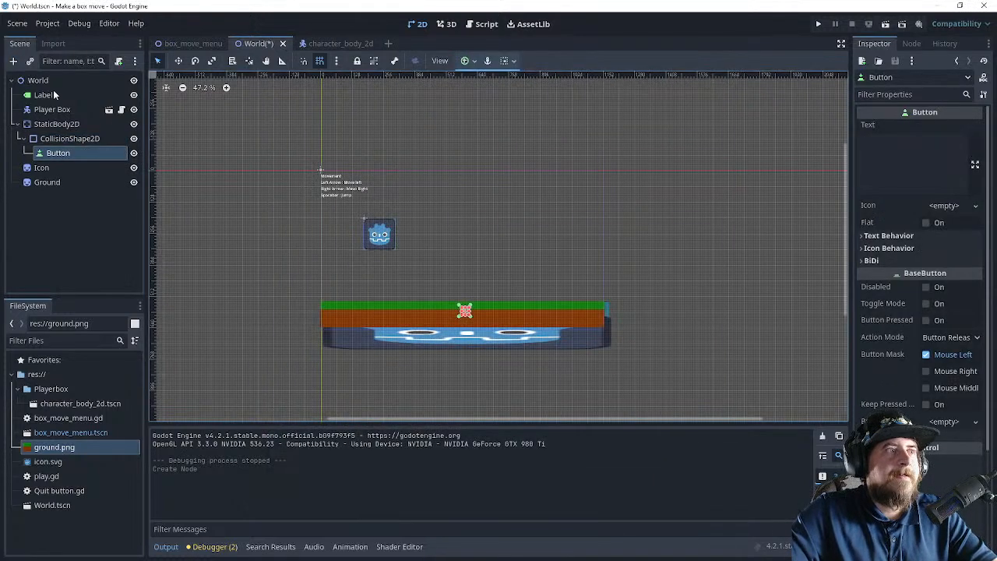
left_click_drag(62, 153, 45, 92)
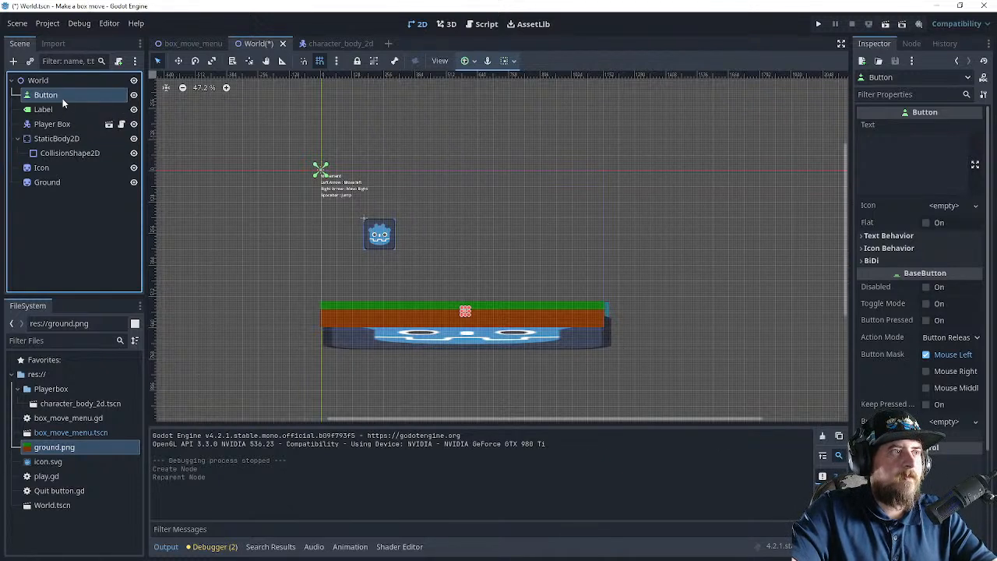
- Rename the new Button node to "esc button"
double_click(62, 96)
left_click_drag(62, 97, 27, 94)
type("e")
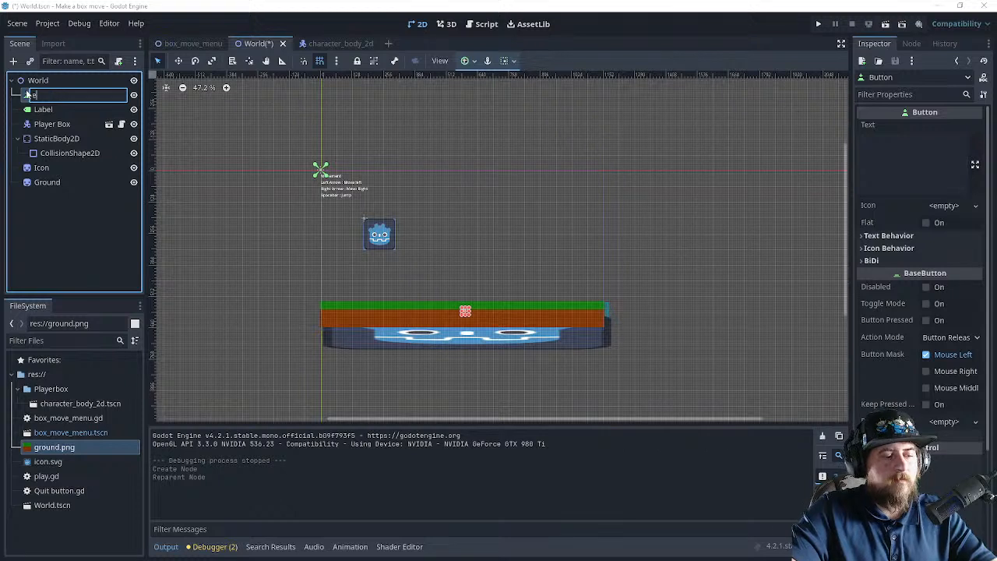
type("sc but")
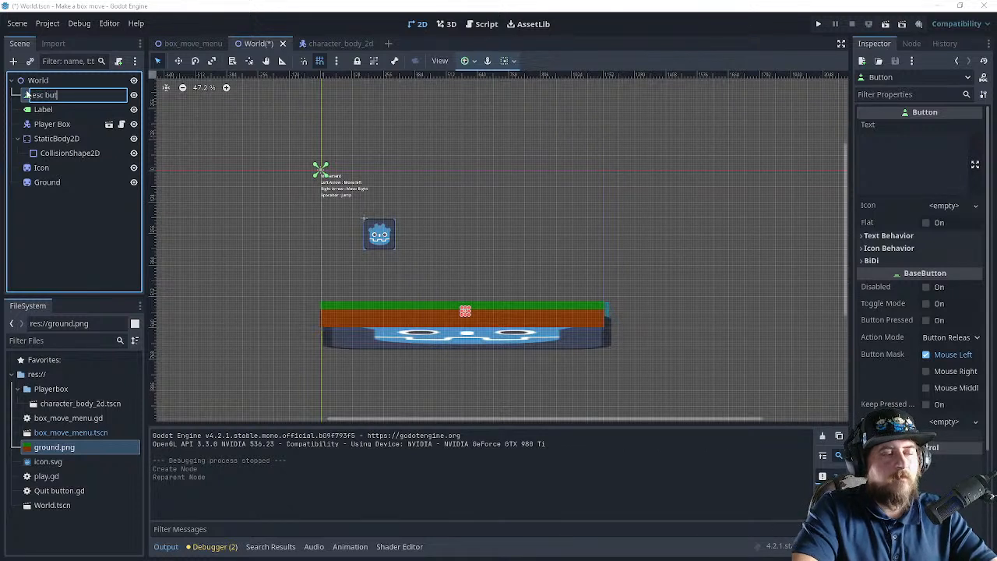
type("ton")
key("Return")
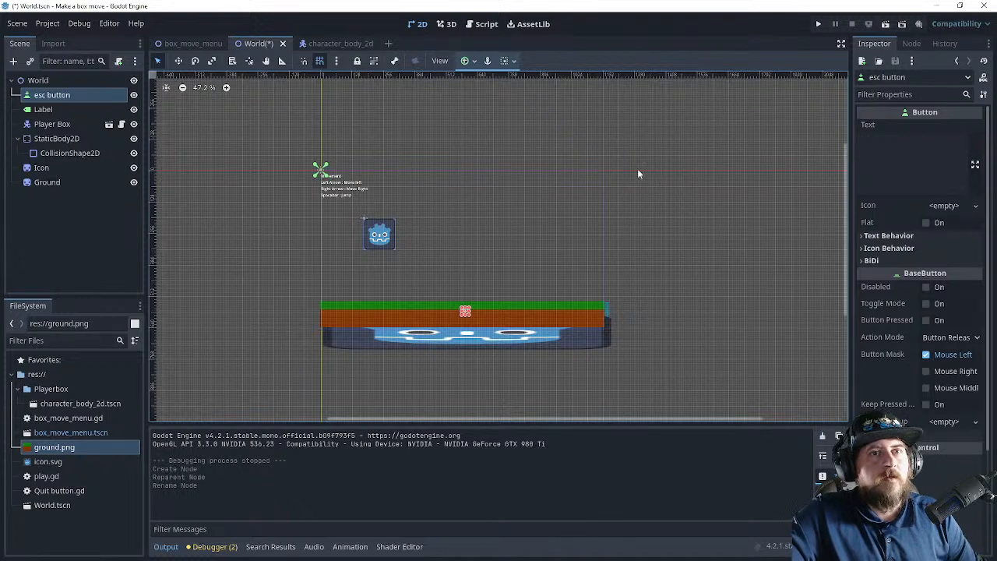
- Set the esc button's text to "Main Menu"
left_click(904, 141)
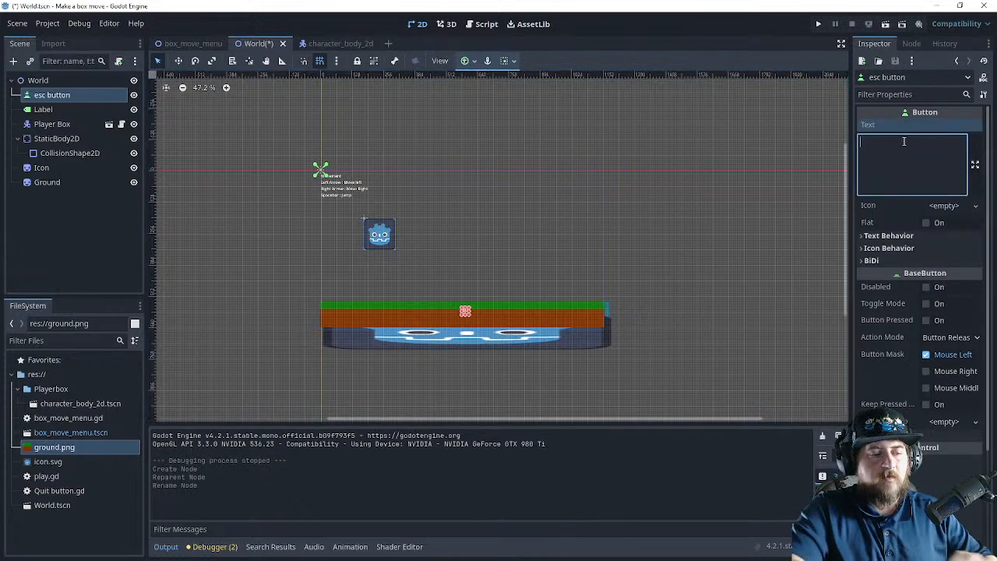
type("E")
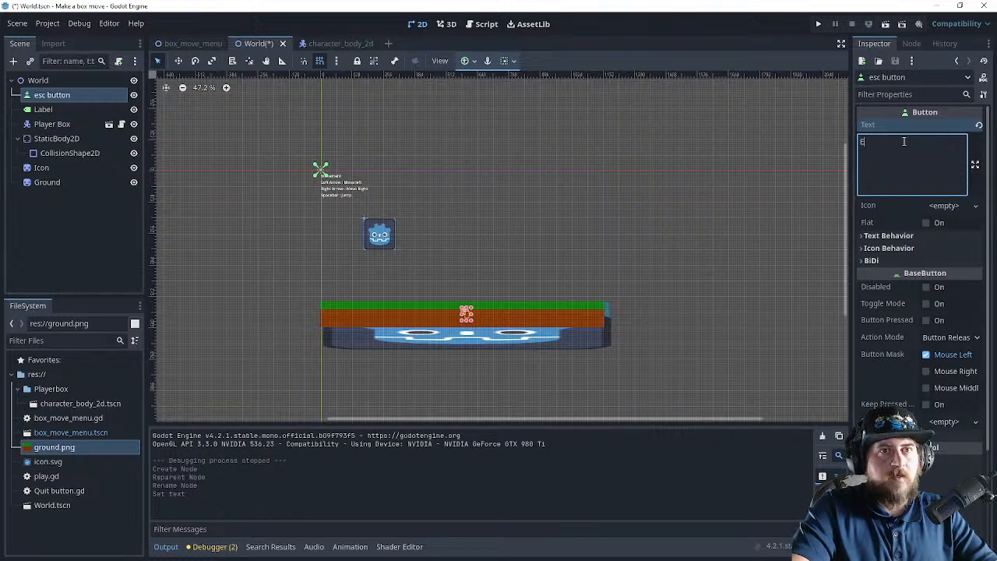
type("sC")
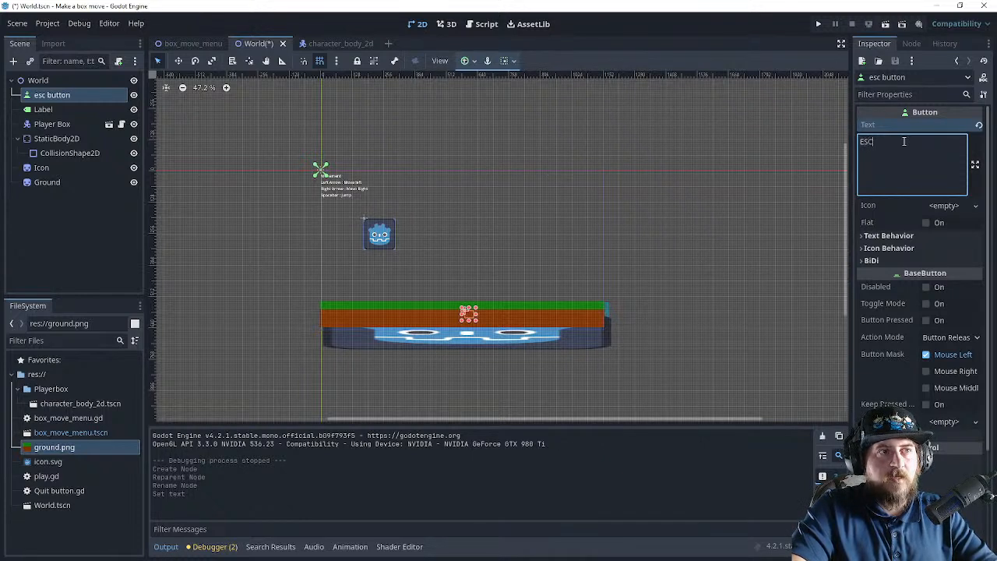
key("BackSpace")
key("BackSpace")
key("BackSpace")
type("M")
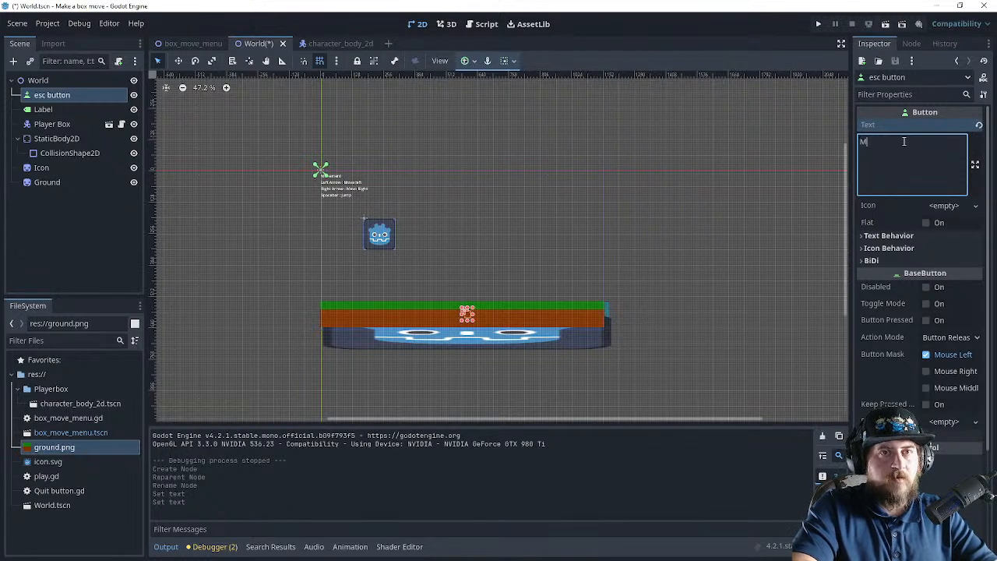
type("ain Menu")
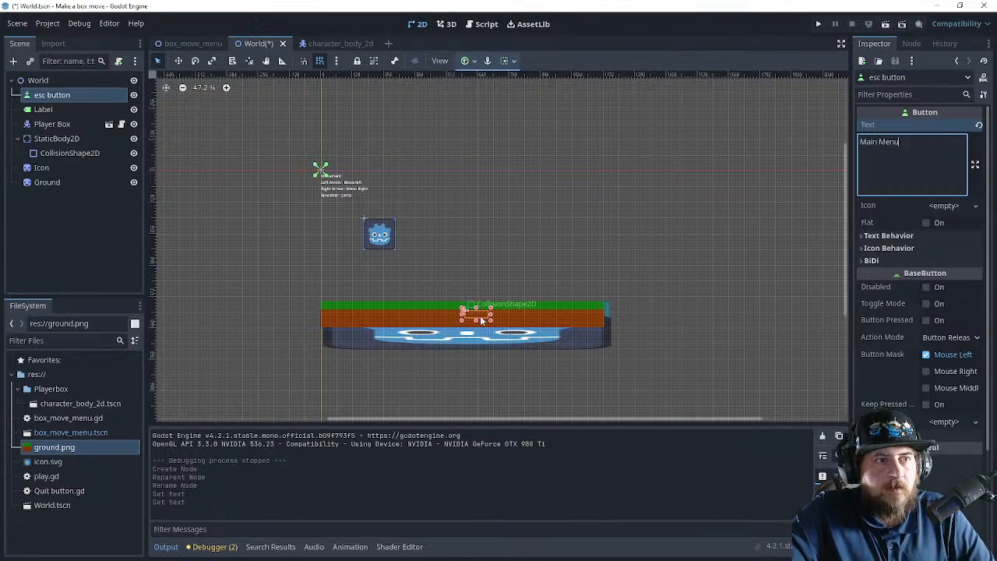
left_click_drag(485, 315, 533, 250)
left_click_drag(482, 315, 594, 178)
left_click_drag(527, 245, 470, 284)
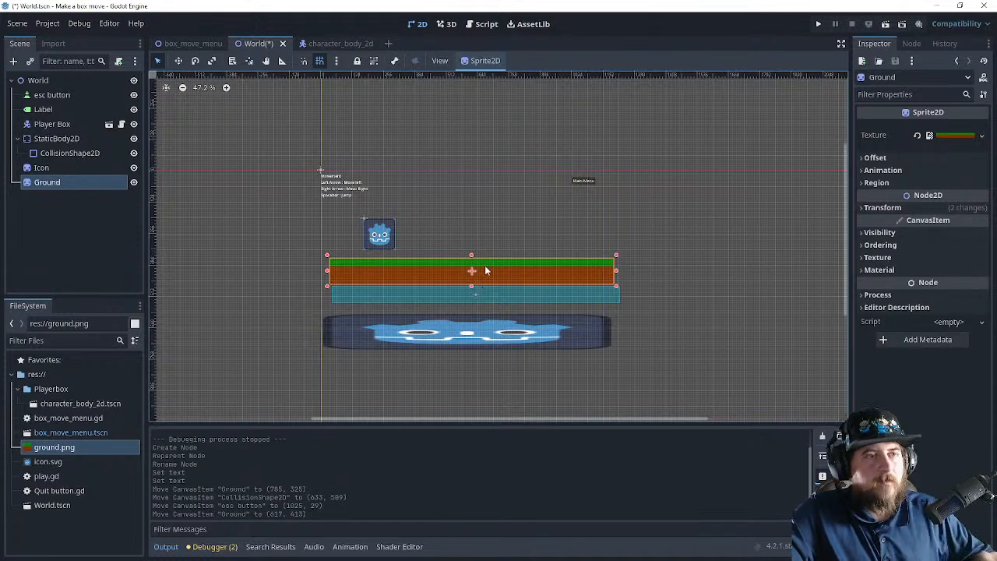
key("ctrl+z")
key("ctrl+z")
key("ctrl+z")
key("ctrl+z")
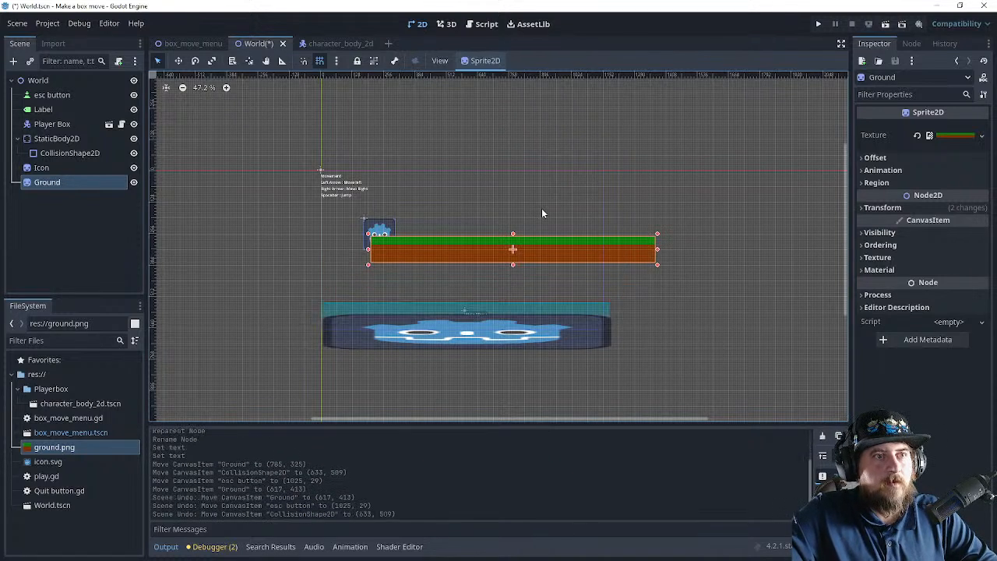
- Move the esc button to about (1025, 21), near the upper-right corner of the game area
left_click(41, 95)
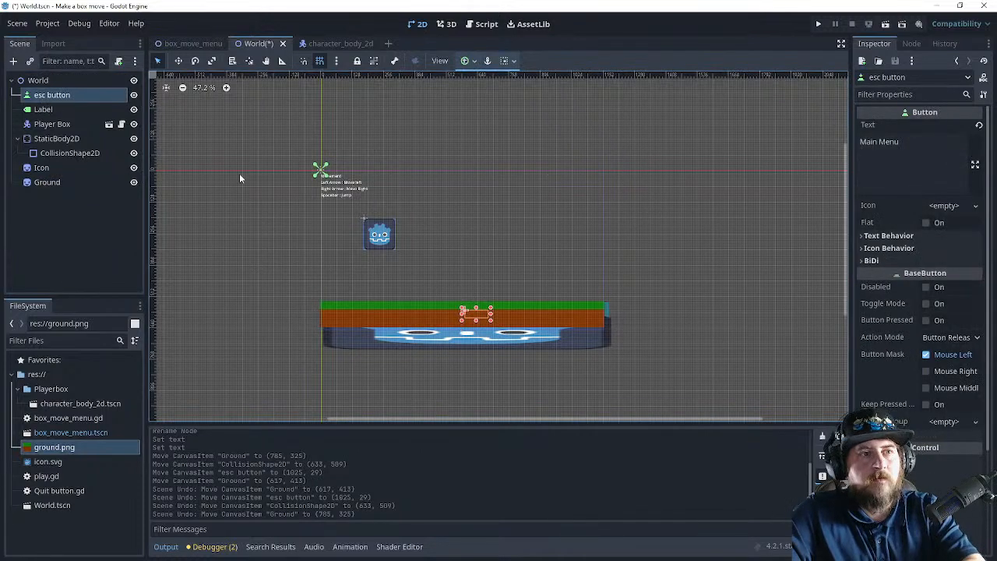
left_click_drag(482, 312, 588, 179)
left_click(626, 219)
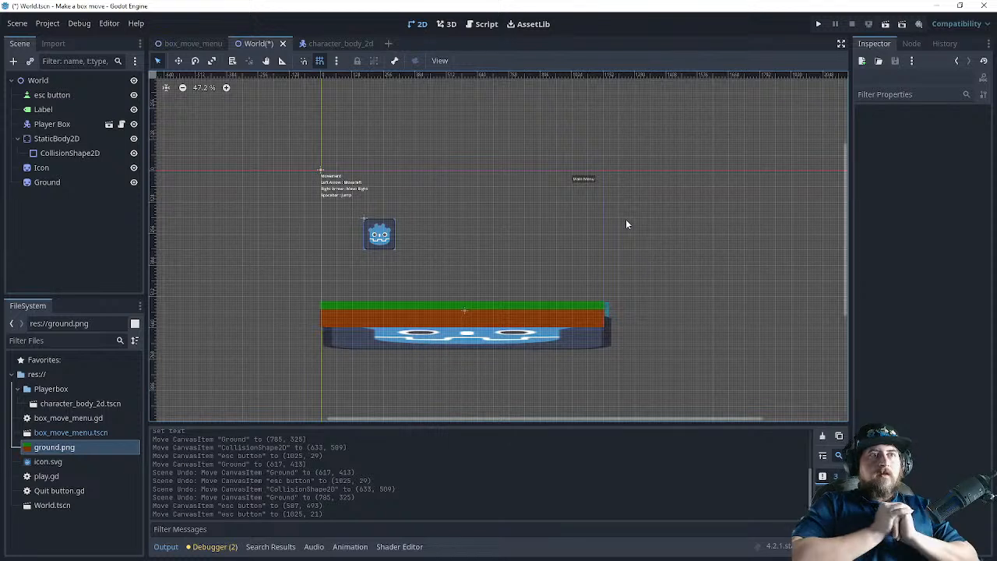
- Change the esc button's text to "Quit Moving Box"
left_click(581, 182)
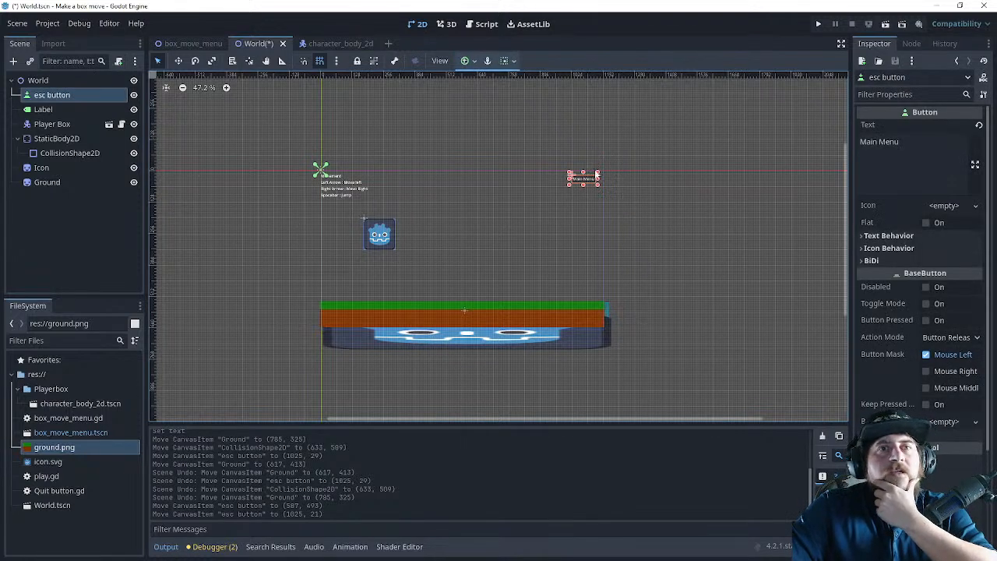
left_click(913, 158)
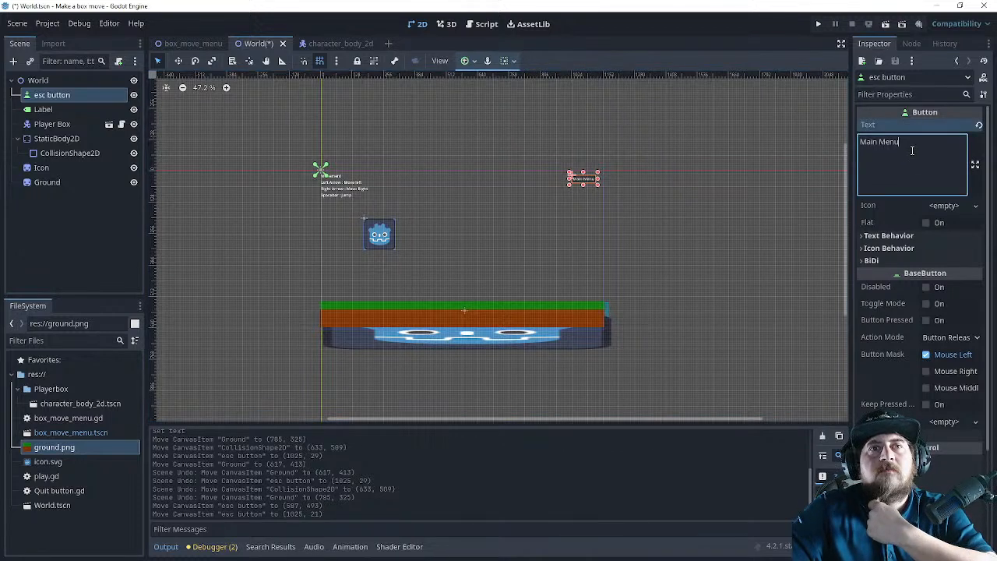
left_click_drag(945, 153, 843, 147)
key("BackSpace")
type("Qui moving")
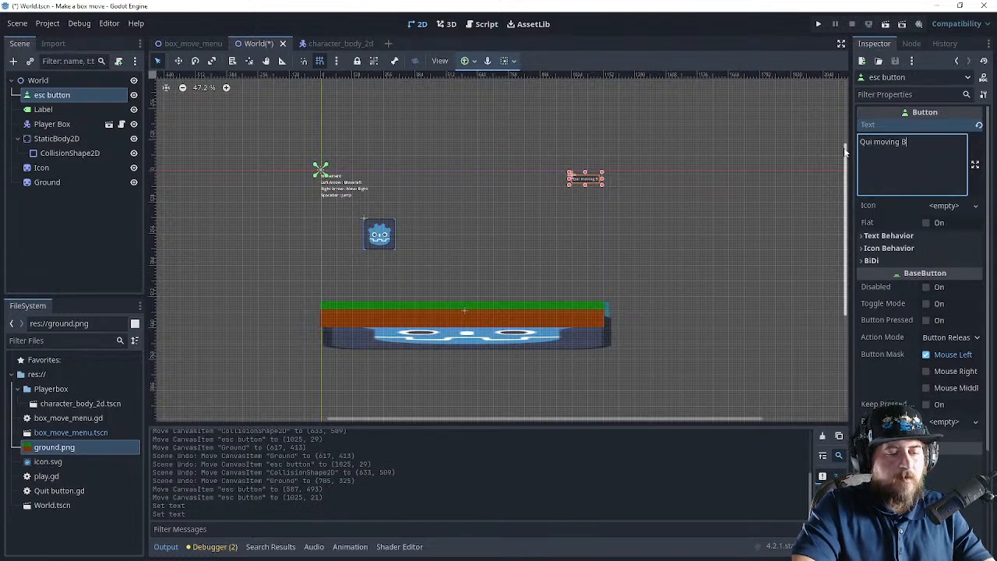
type(" Box")
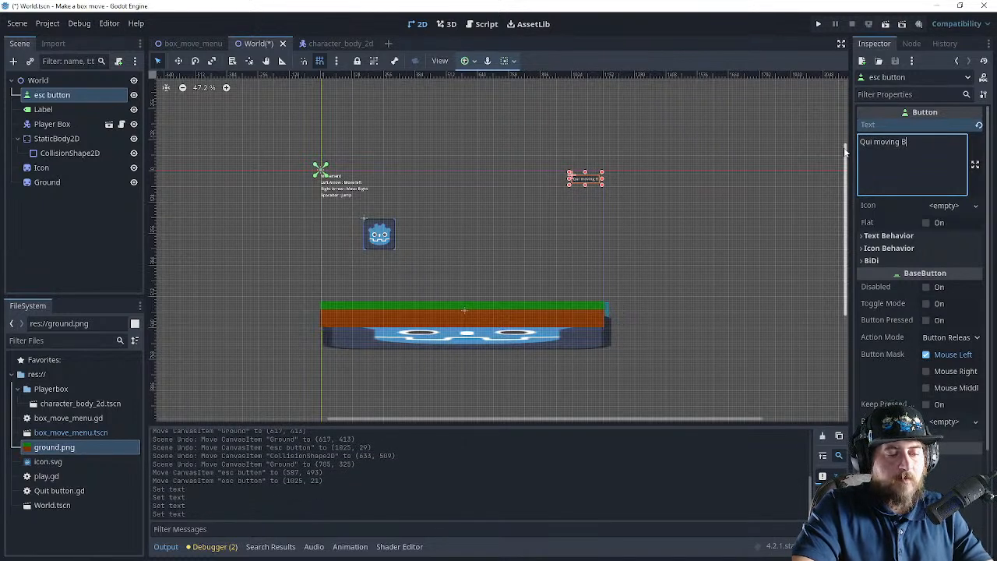
key("ctrl+BackSpace")
key("ctrl+BackSpace")
type("t ")
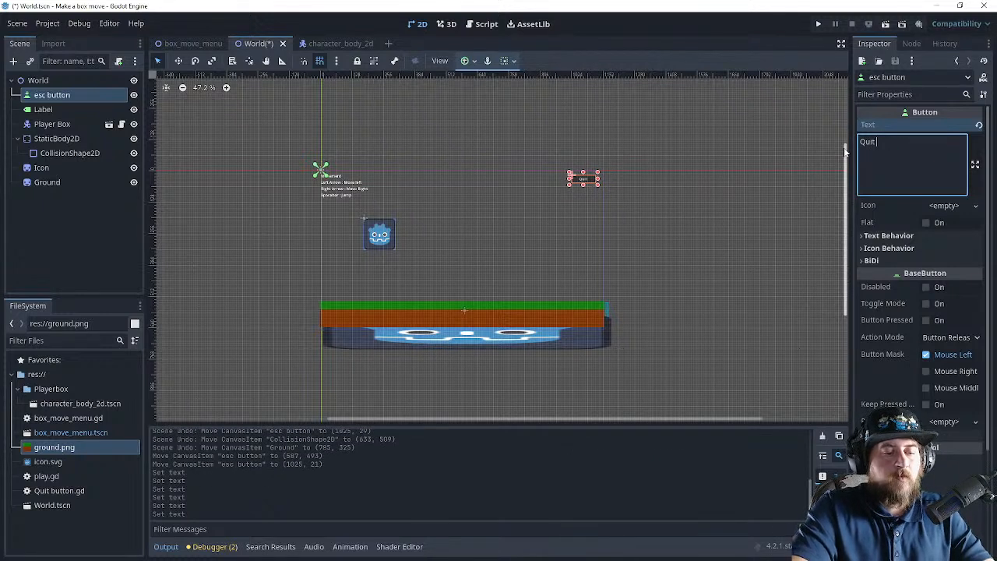
type("Moving")
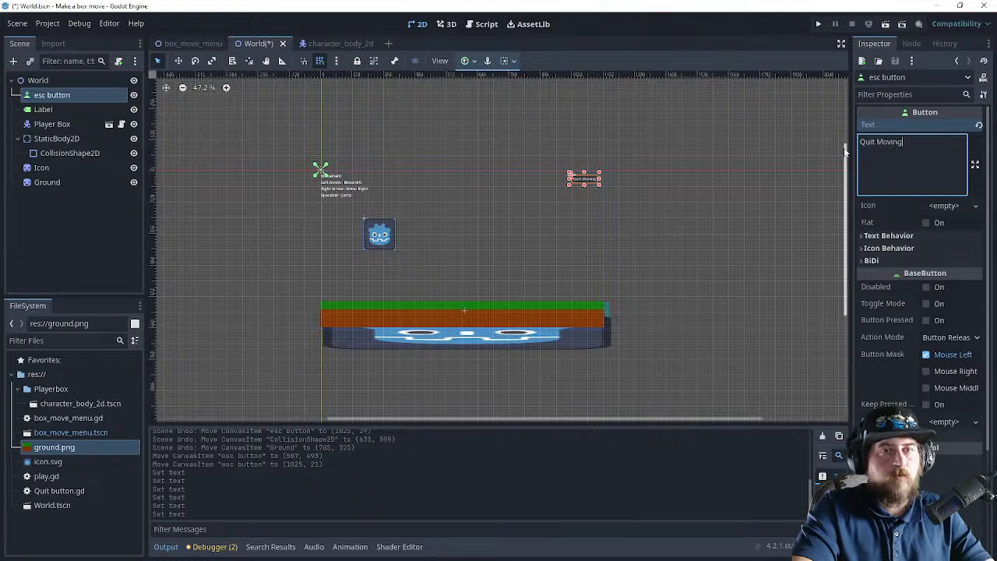
type(" Box")
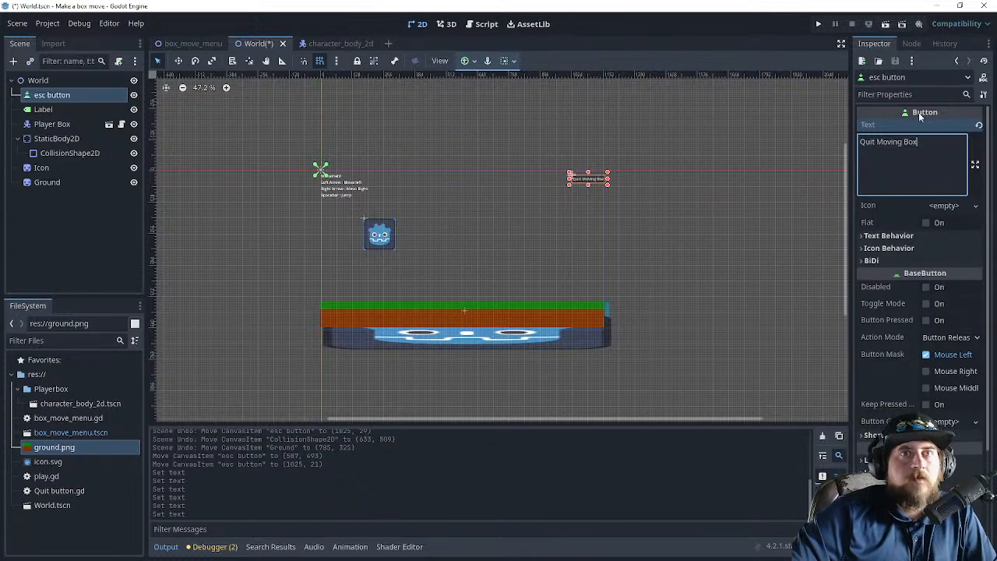
- Attach a built-in GDScript with the default Node template to the World root node
left_click(39, 98)
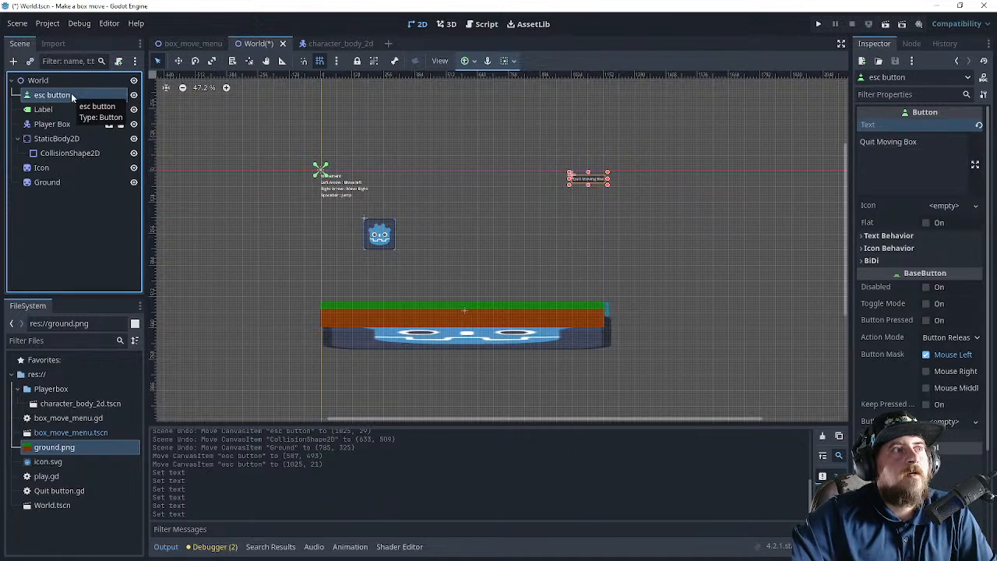
left_click(121, 79)
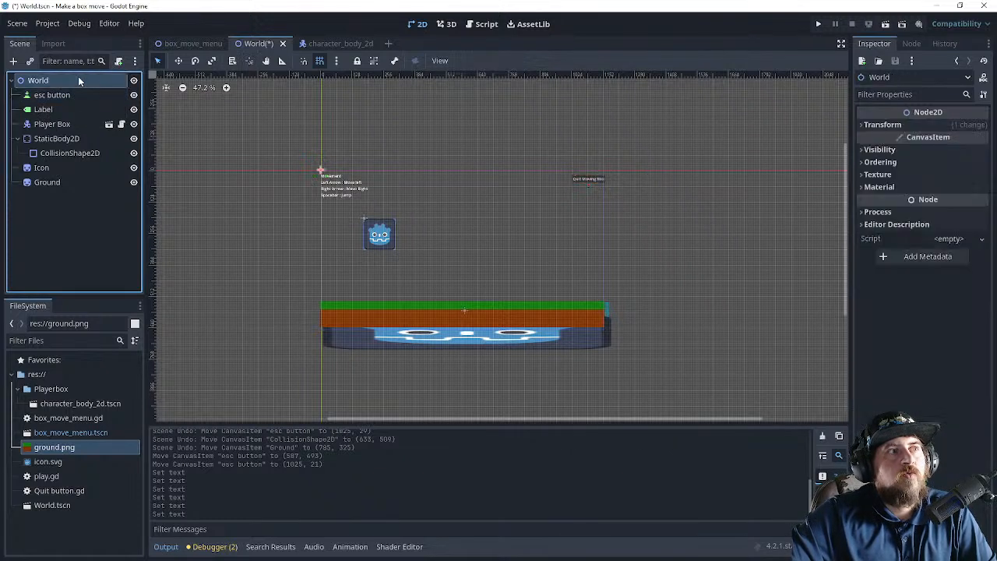
left_click(120, 61)
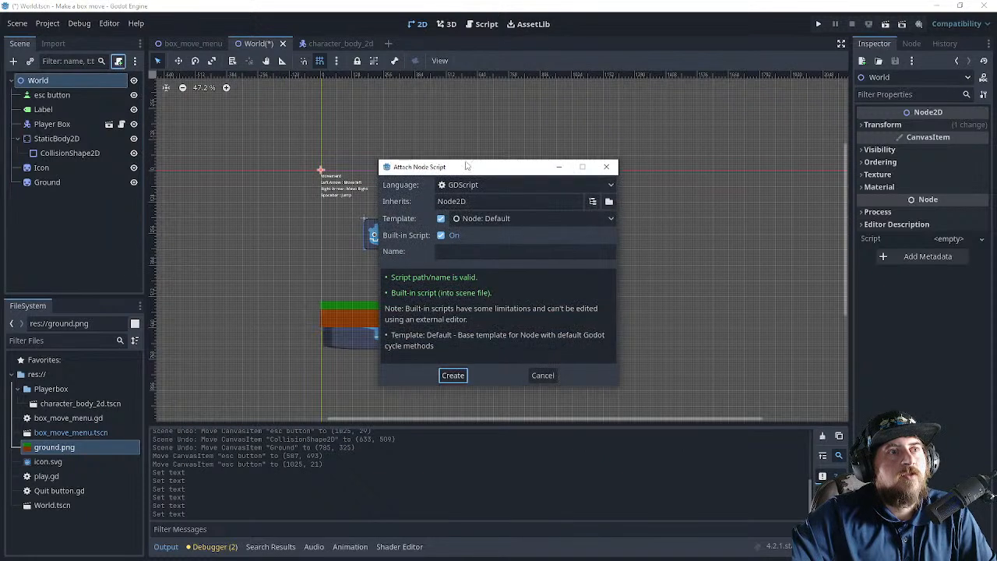
left_click(453, 376)
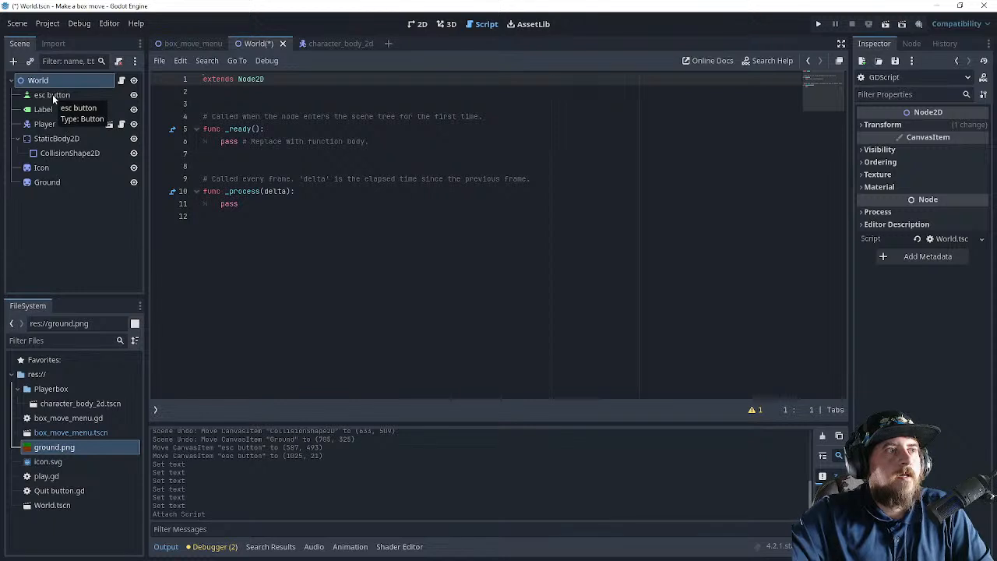
- Connect the esc button's pressed() signal to the _on_esc_button_pressed method in the World script
left_click(52, 95)
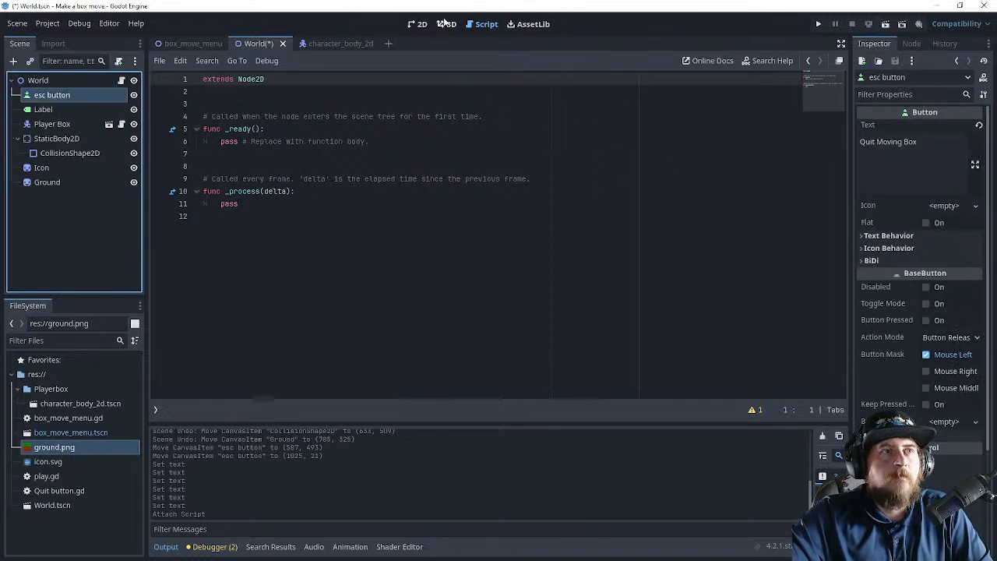
left_click(911, 43)
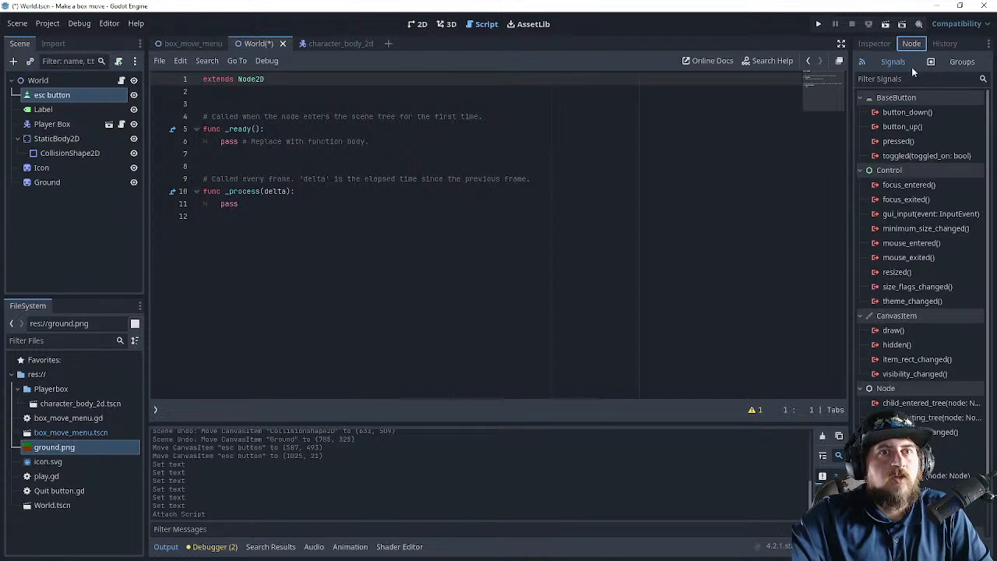
left_click(897, 142)
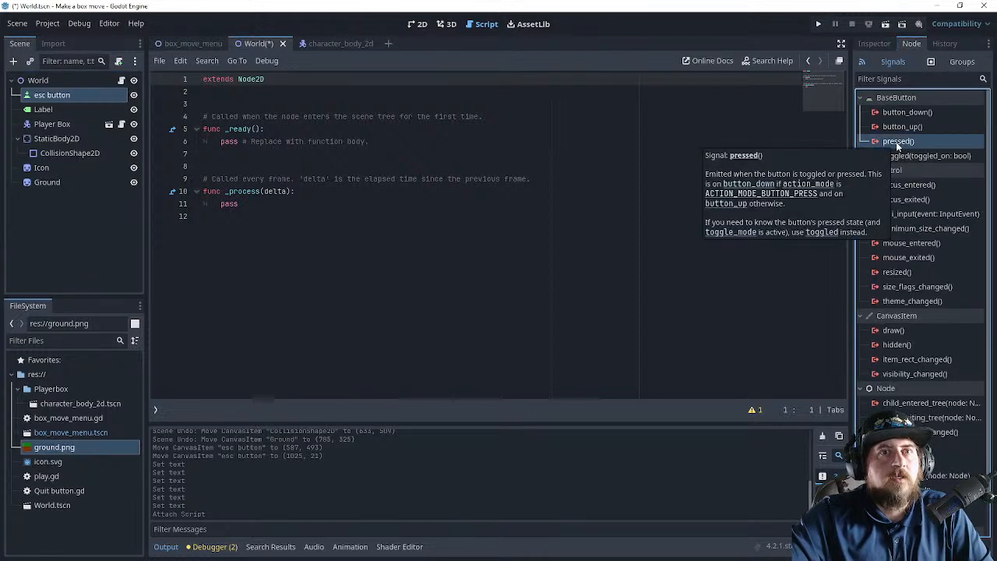
double_click(897, 142)
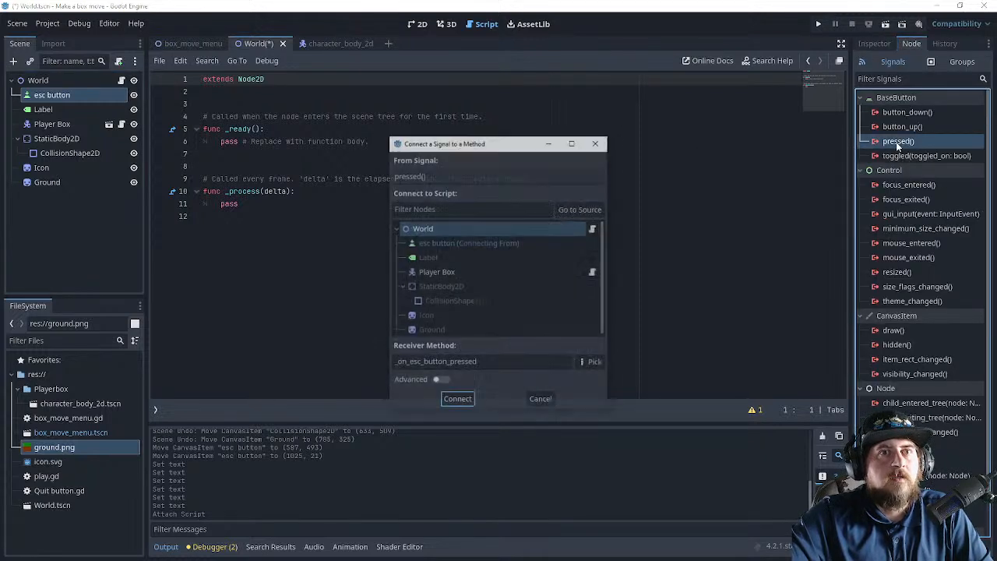
left_click(457, 401)
- Replace the placeholder body of _on_esc_button_pressed() with a get_tree() call
left_click(286, 254)
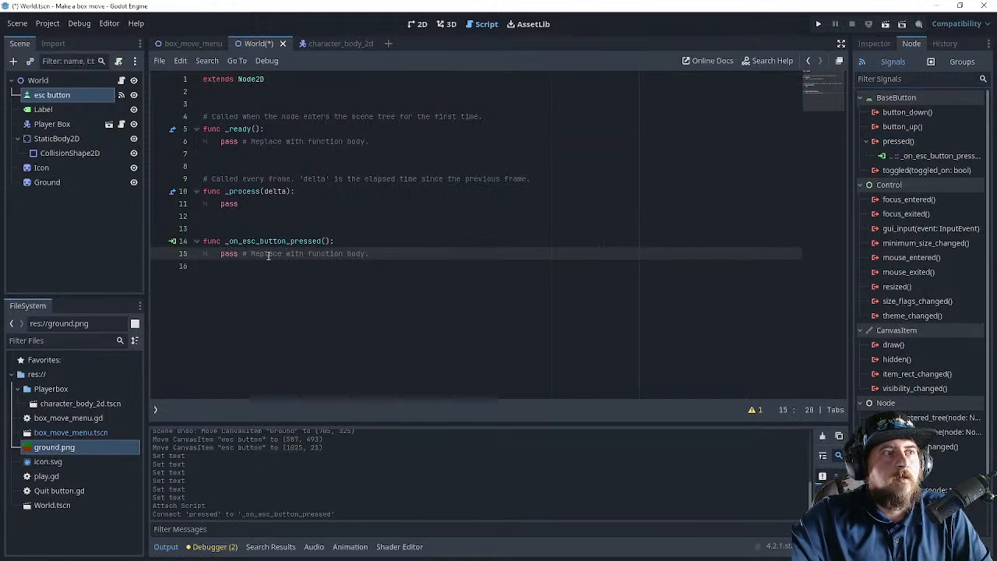
key("BackSpace")
key("BackSpace")
key("BackSpace")
key("BackSpace")
key("BackSpace")
key("BackSpace")
key("BackSpace")
key("BackSpace")
key("BackSpace")
key("BackSpace")
key("BackSpace")
key("BackSpace")
key("BackSpace")
key("BackSpace")
key("BackSpace")
key("Delete")
key("Delete")
key("Delete")
key("Delete")
key("Delete")
key("Delete")
key("Delete")
key("Delete")
key("Delete")
key("Delete")
key("Delete")
key("Delete")
key("Delete")
key("Delete")
key("Delete")
key("Delete")
key("Delete")
key("Delete")
type("get tree")
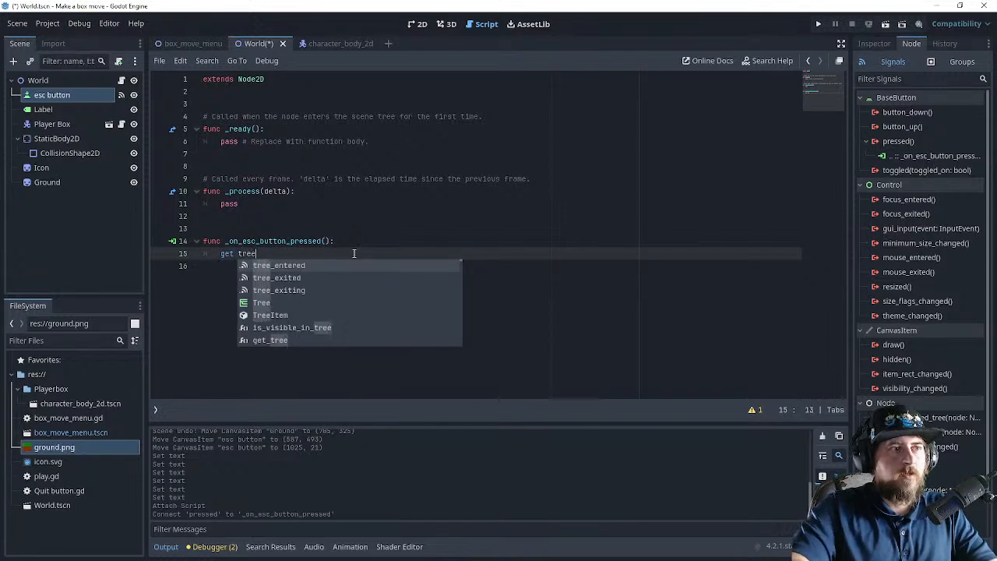
key("BackSpace")
key("BackSpace")
key("BackSpace")
key("BackSpace")
key("BackSpace")
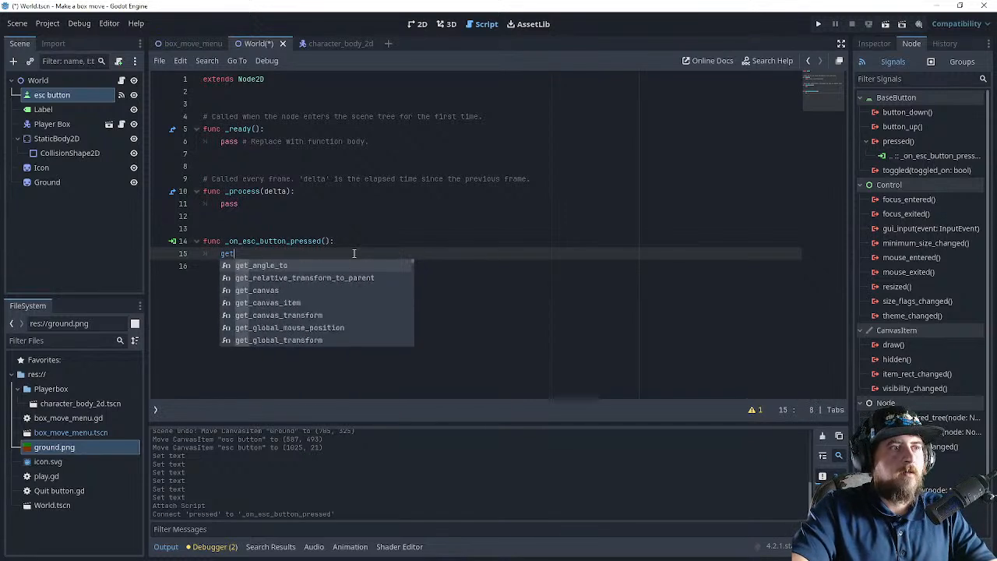
type("tr")
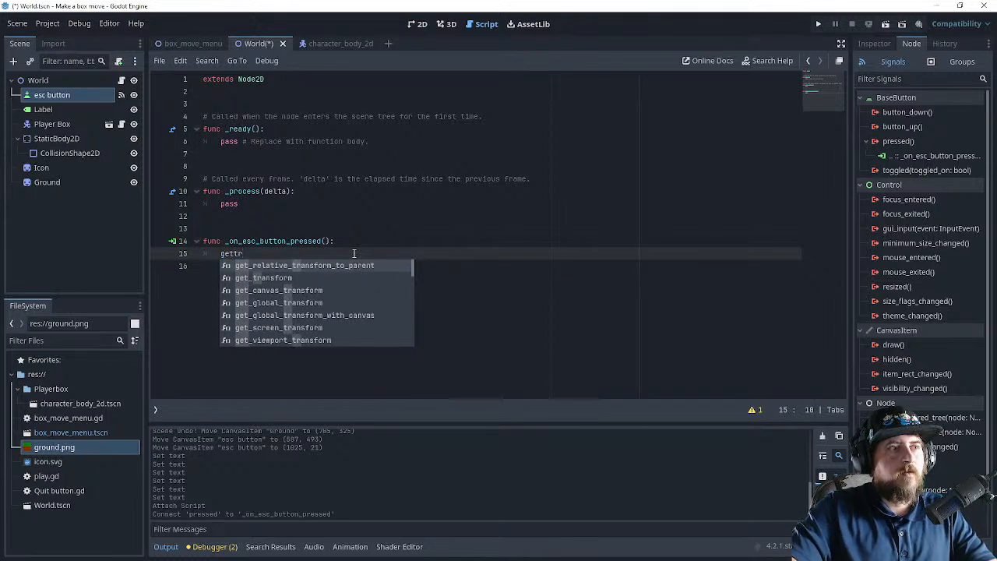
type("ee")
key("Return")
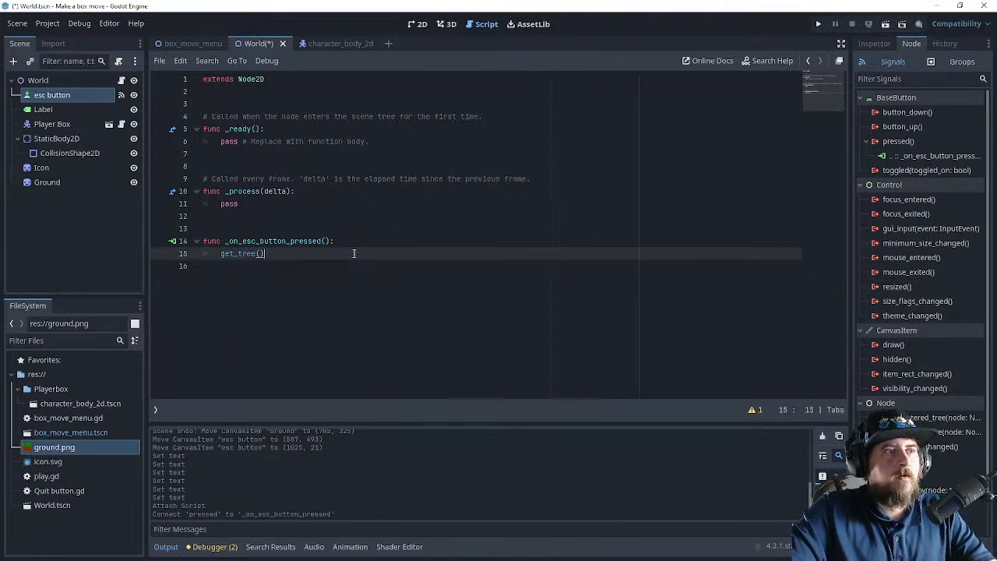
- Append .change_scene_to_file() to the get_tree() call in _on_esc_button_pressed()
type("qui")
key("BackSpace")
key("BackSpace")
key("BackSpace")
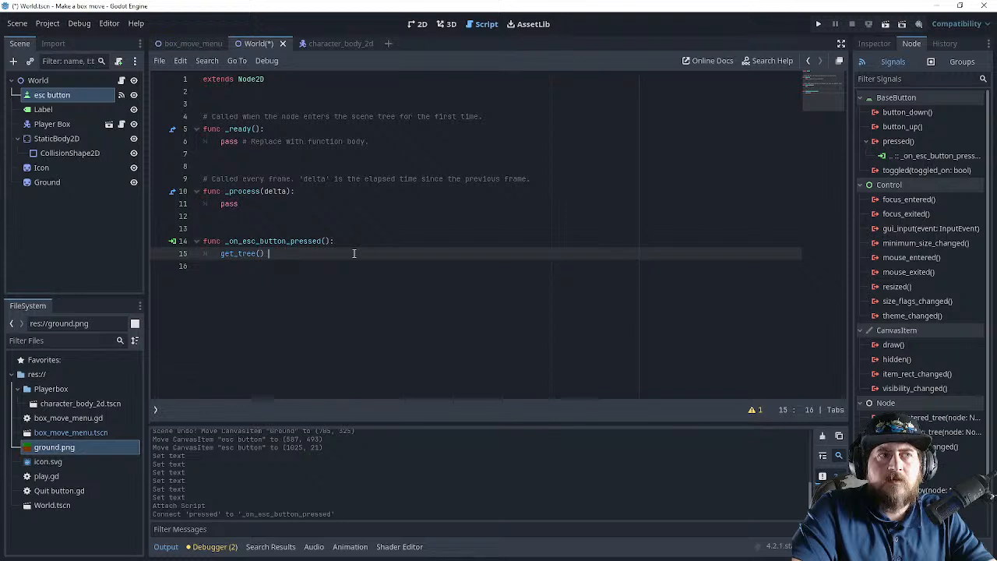
type("scene")
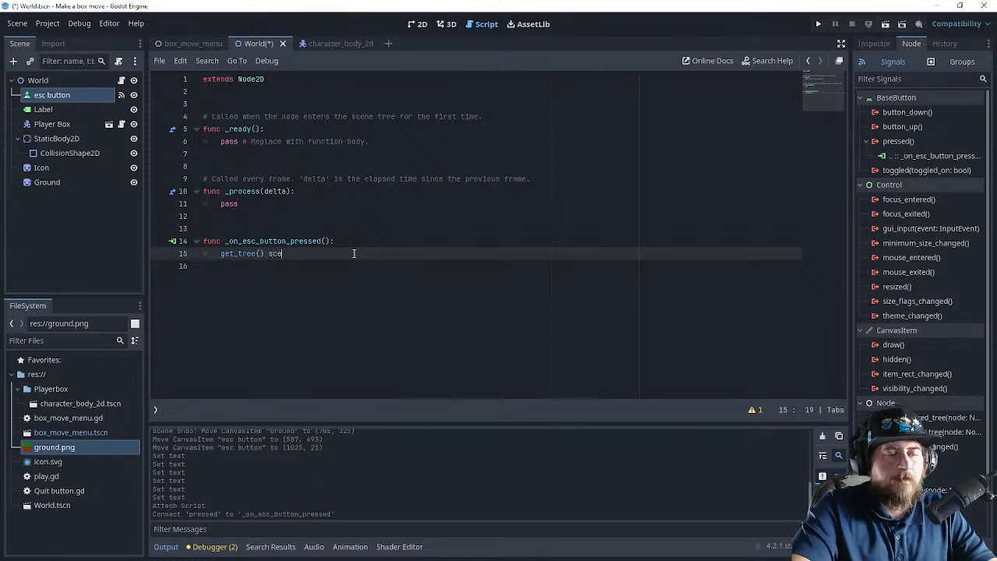
key("BackSpace")
key("BackSpace")
key("BackSpace")
key("BackSpace")
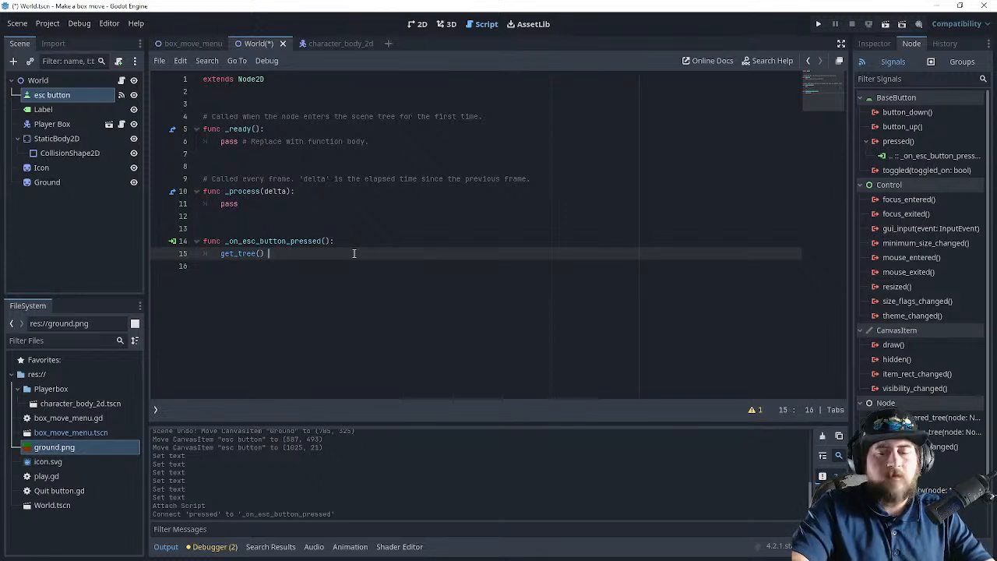
type("s")
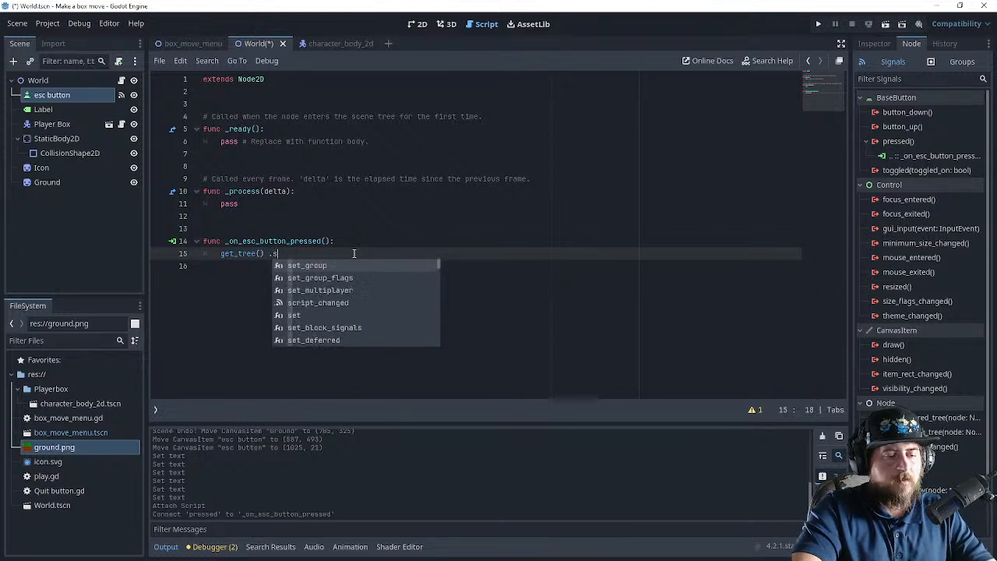
type("cene")
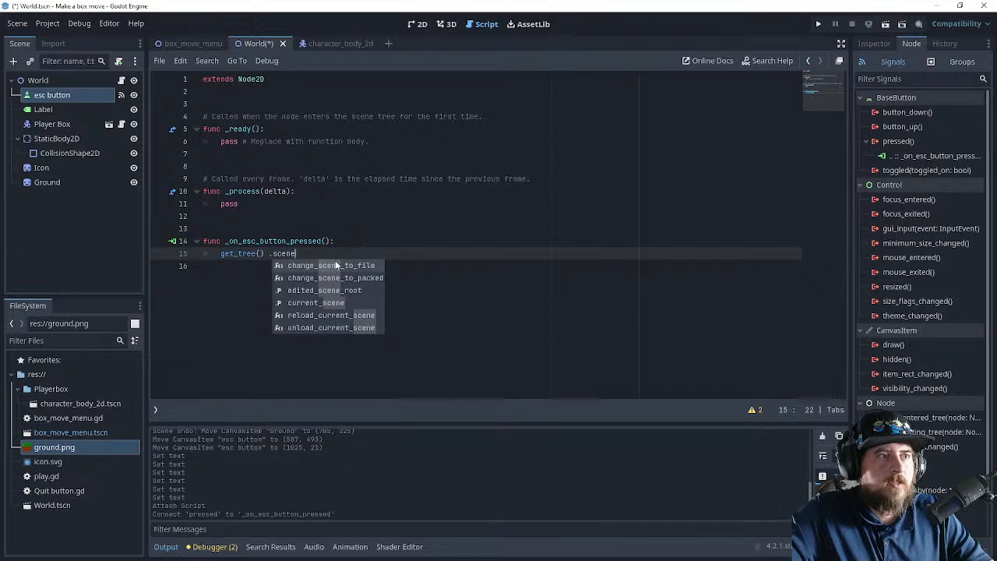
left_click(352, 267)
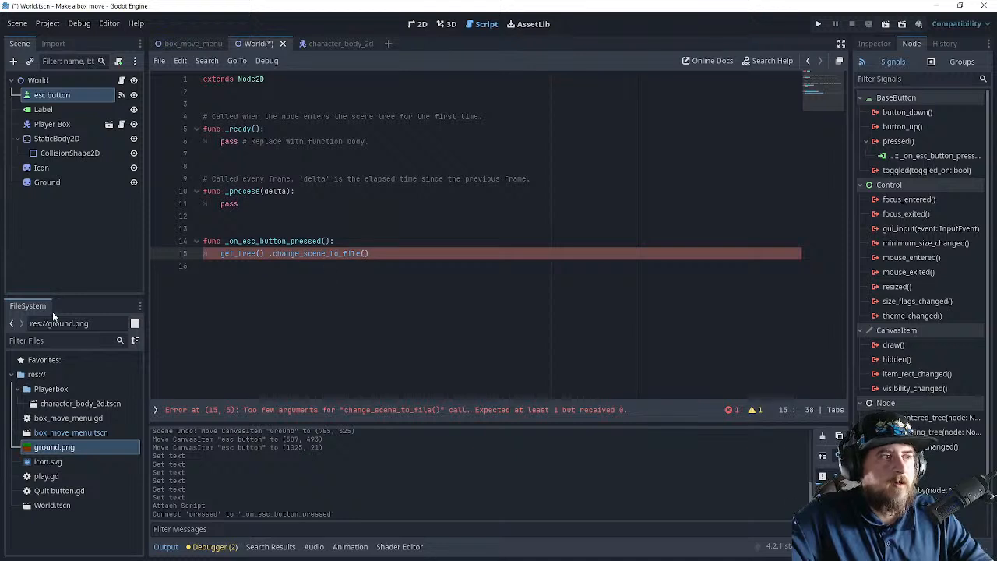
- Collapse the Playerbox folder in the project files and save the World scene
left_click(19, 389)
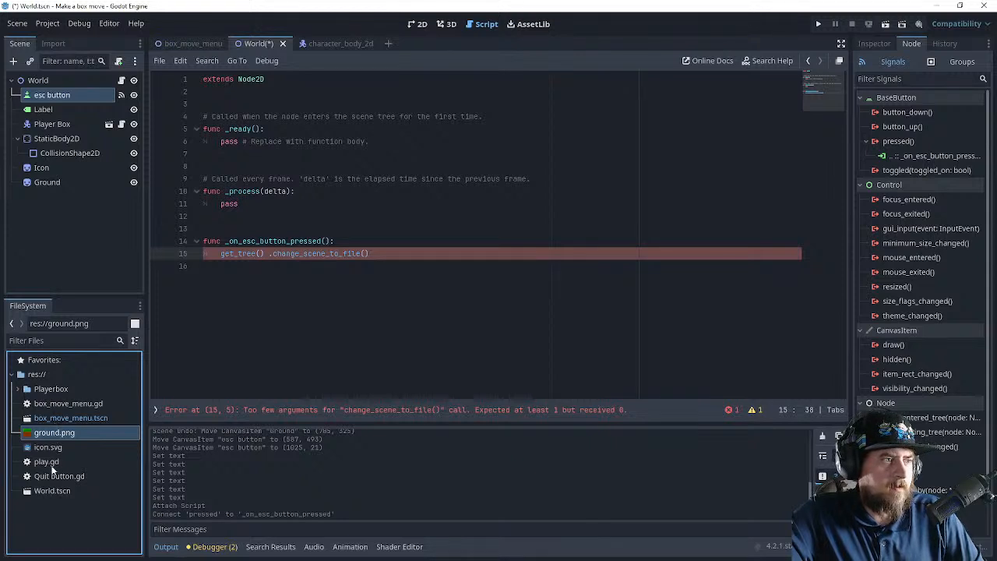
left_click(47, 492)
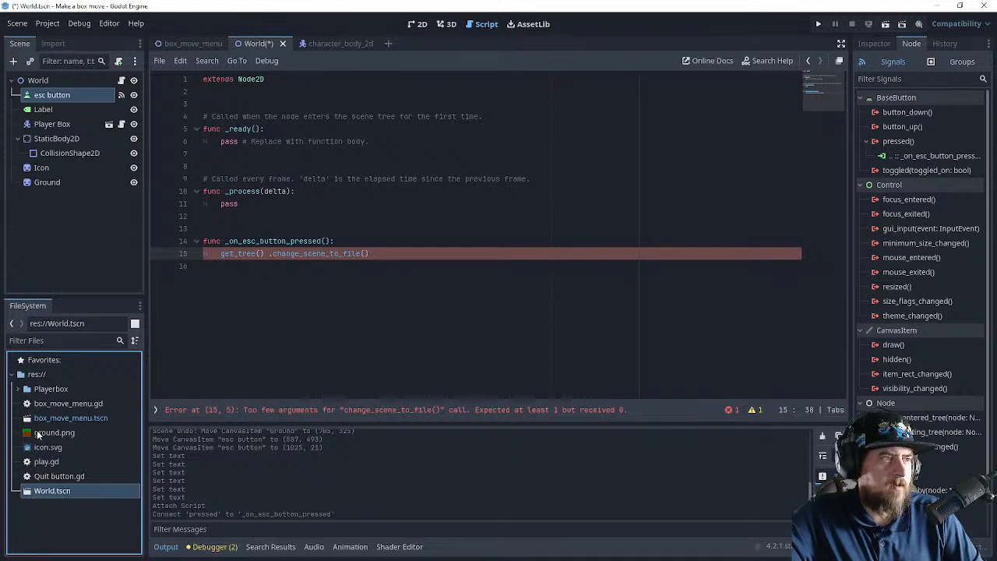
left_click(36, 378)
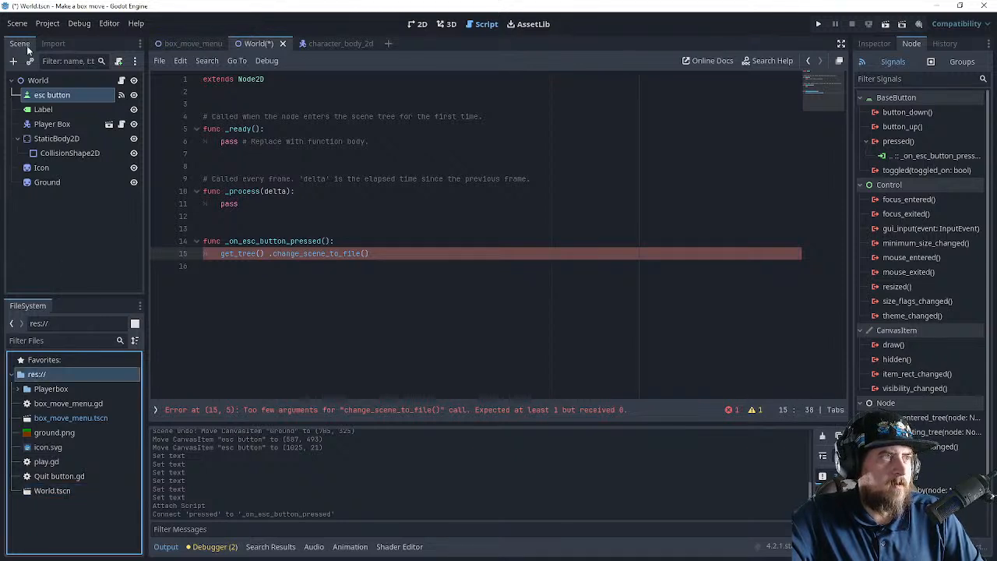
key("ctrl+s")
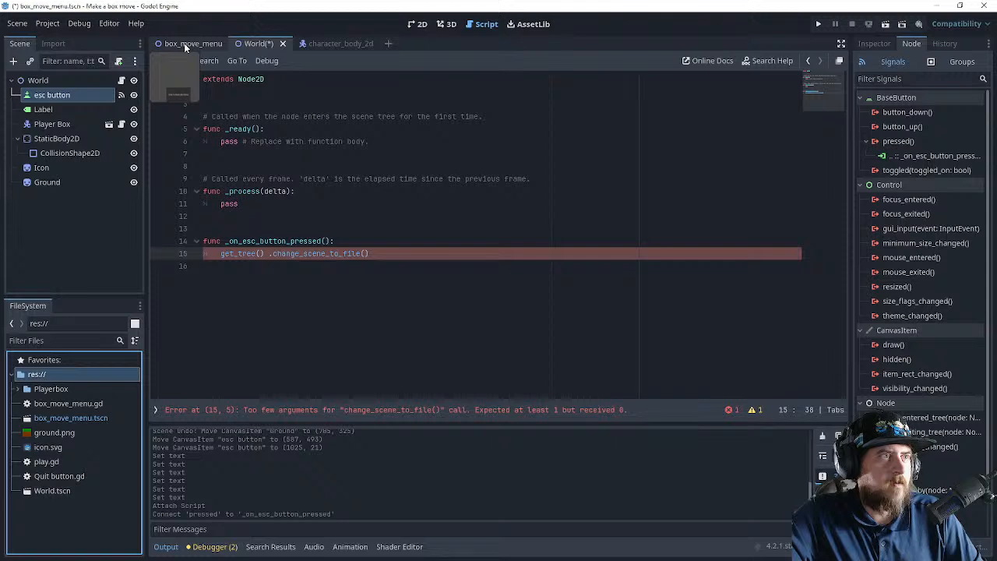
left_click(183, 43)
left_click(247, 43)
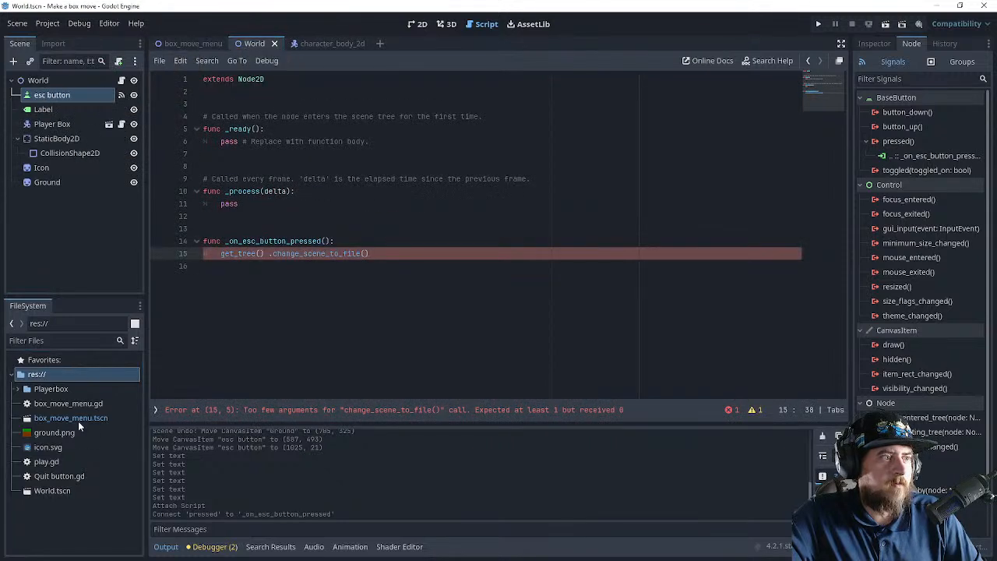
- Pass the path "res://box_move_menu.tscn" as the argument of change_scene_to_file() in _on_esc_button_pressed()
left_click_drag(76, 418, 370, 270)
left_click(453, 294)
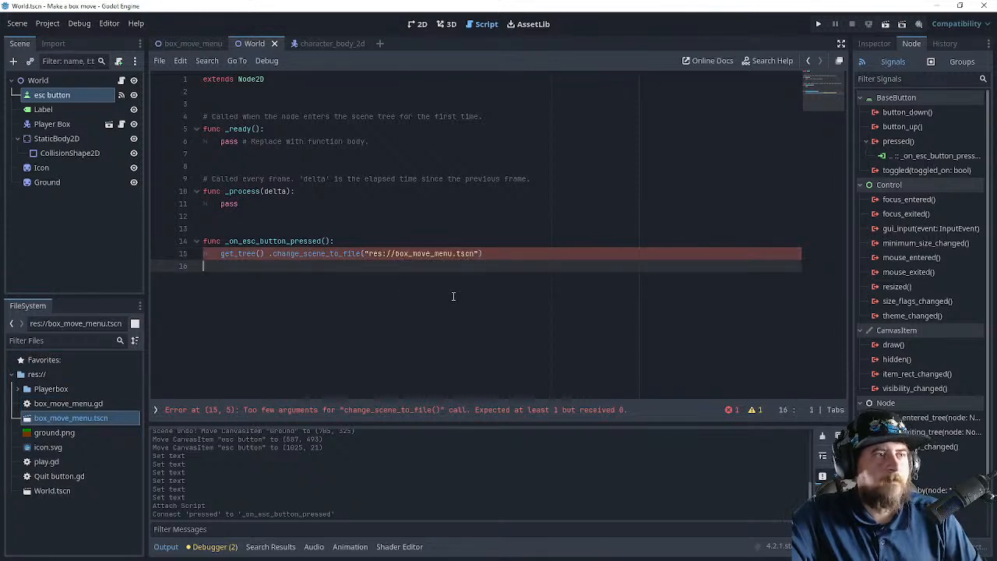
- Run the project, switch repeatedly between the menu and the moving-box scene using their buttons, widen the game window, and close it
left_click(819, 25)
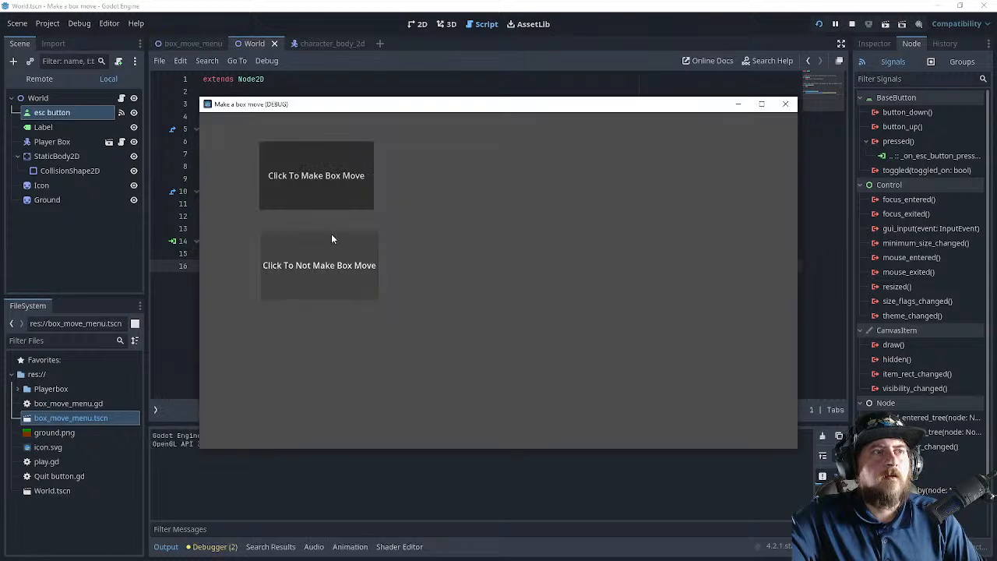
left_click(324, 186)
left_click(749, 132)
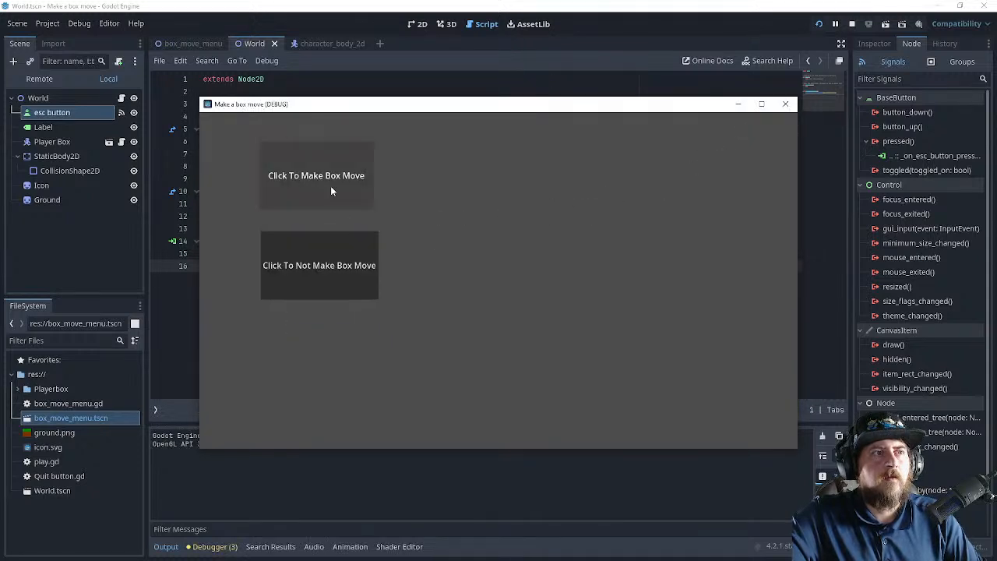
left_click(336, 191)
left_click(767, 132)
left_click(374, 192)
left_click_drag(798, 166, 956, 161)
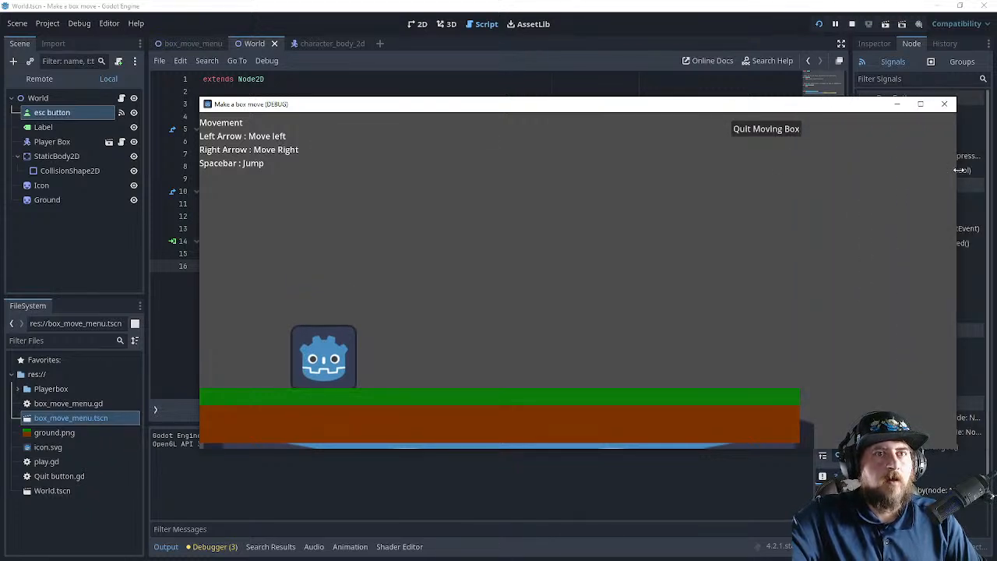
left_click(782, 129)
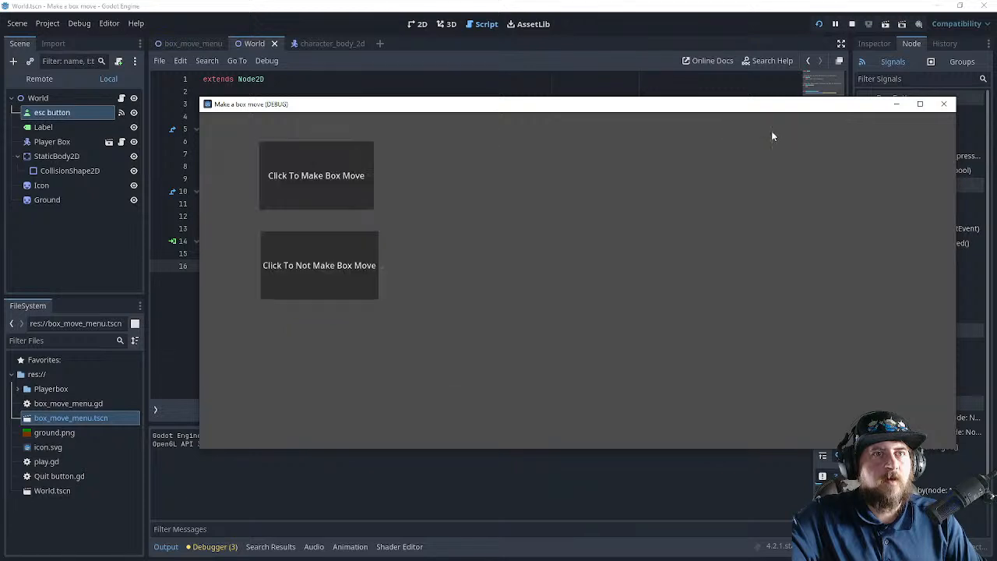
left_click(336, 187)
left_click(752, 130)
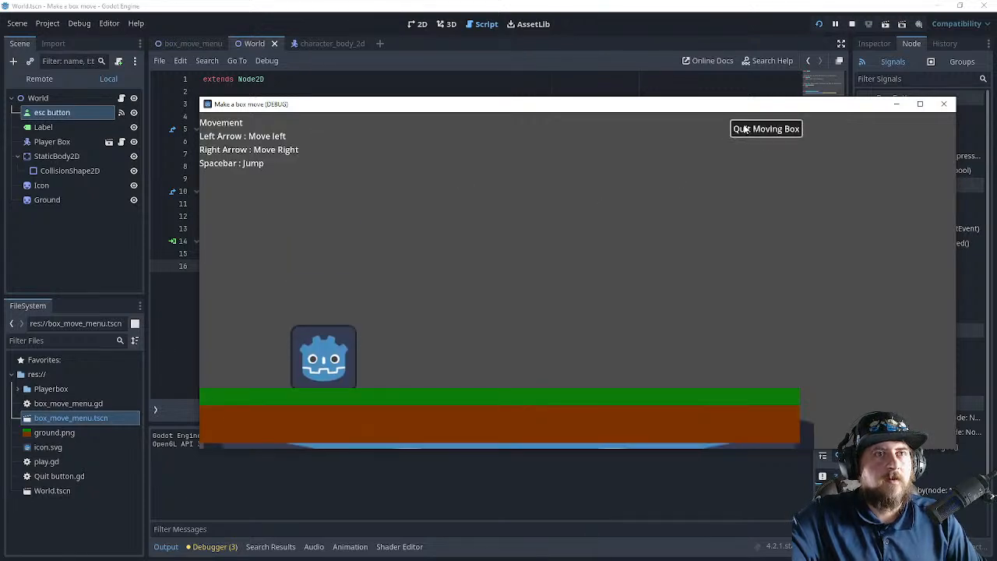
left_click(335, 187)
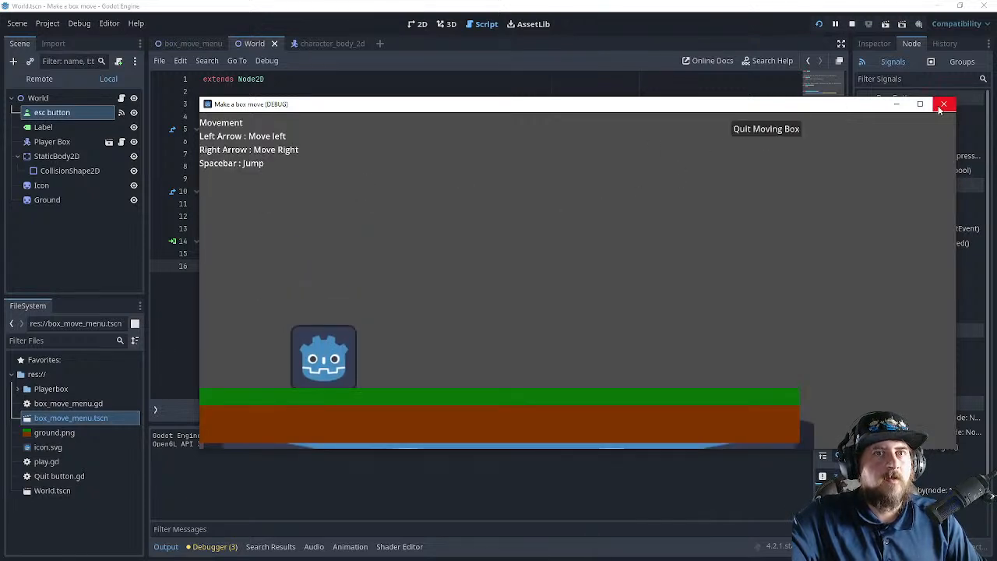
left_click(944, 104)
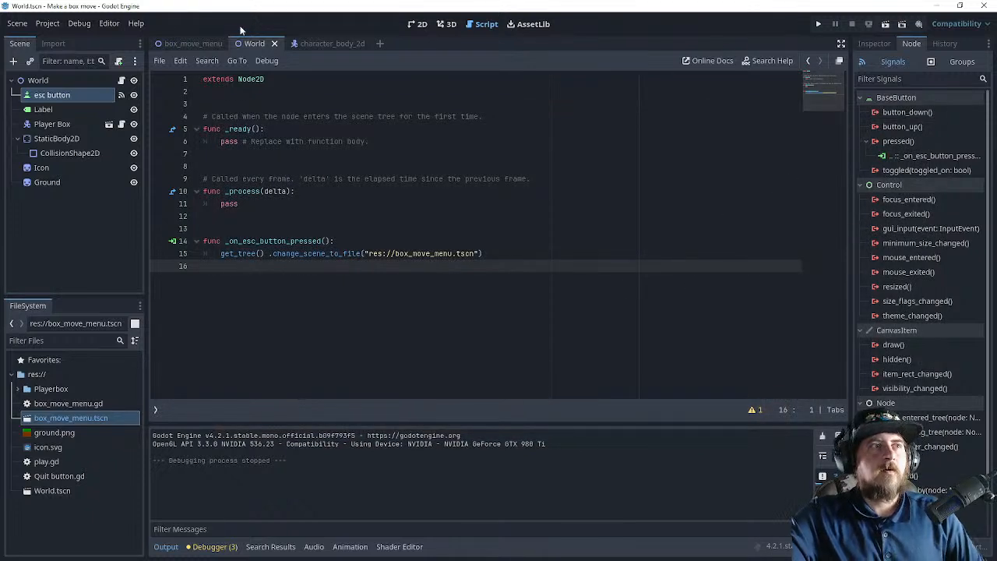
left_click(16, 25)
mouse_move(47, 23)
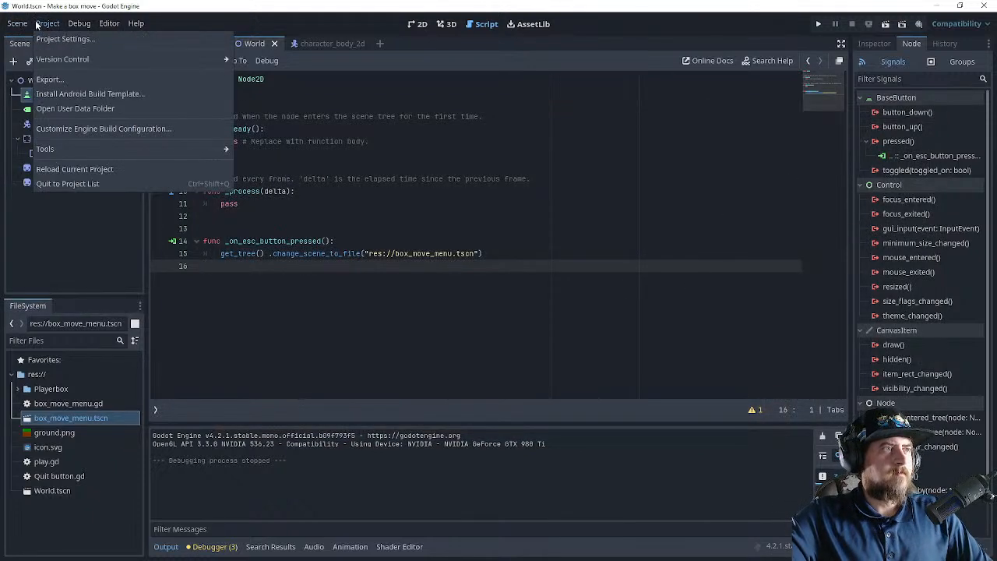
mouse_move(132, 60)
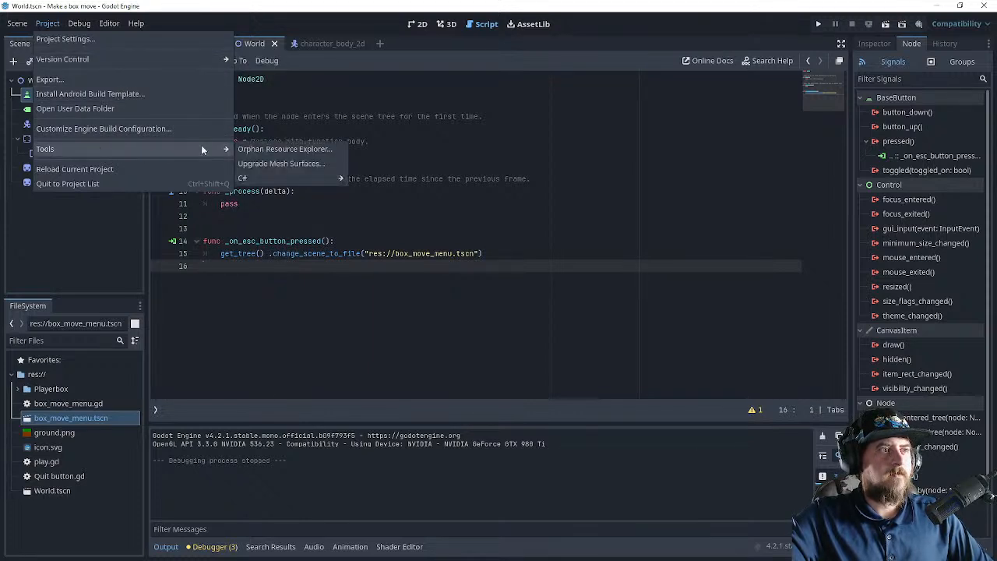
left_click(523, 30)
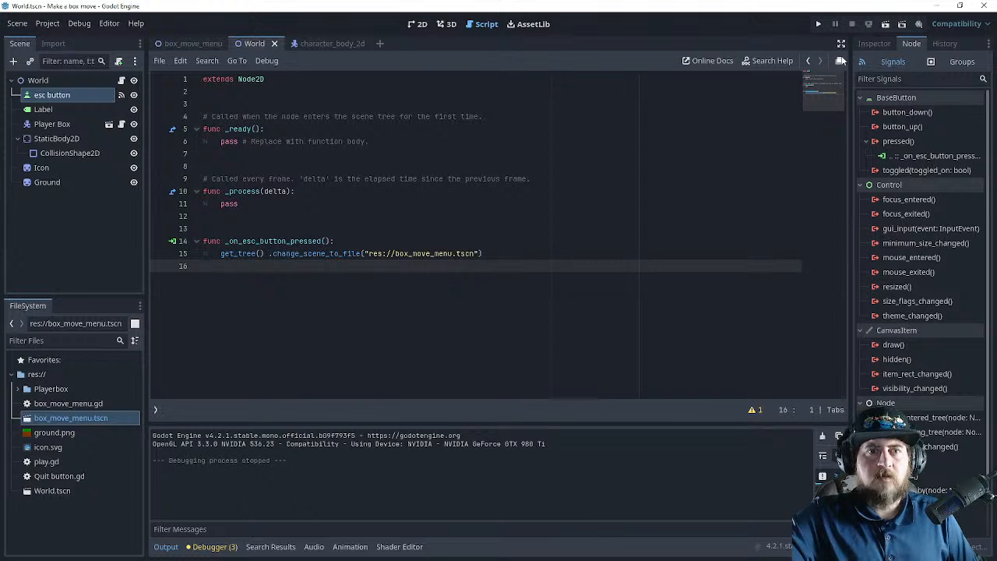
left_click(109, 24)
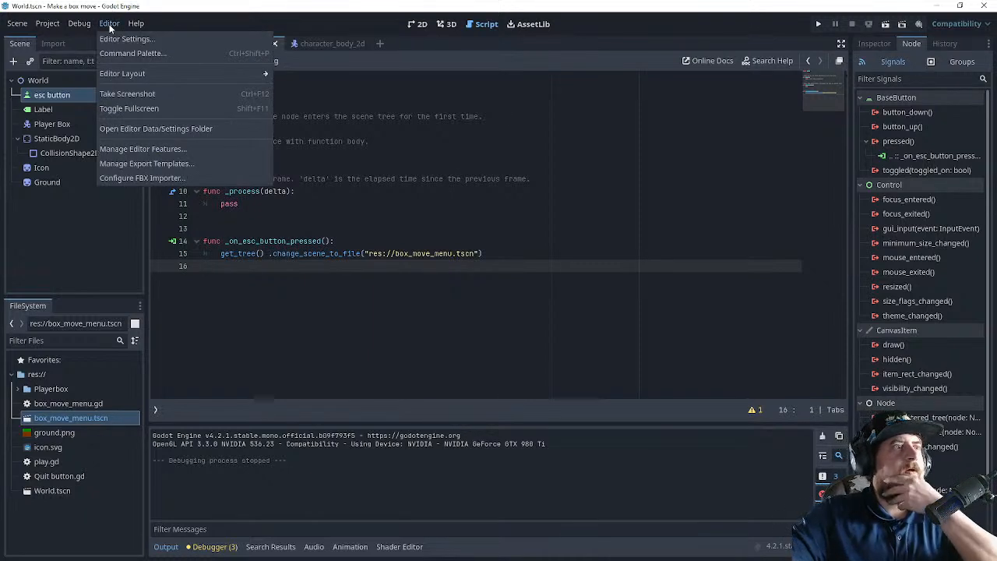
mouse_move(137, 24)
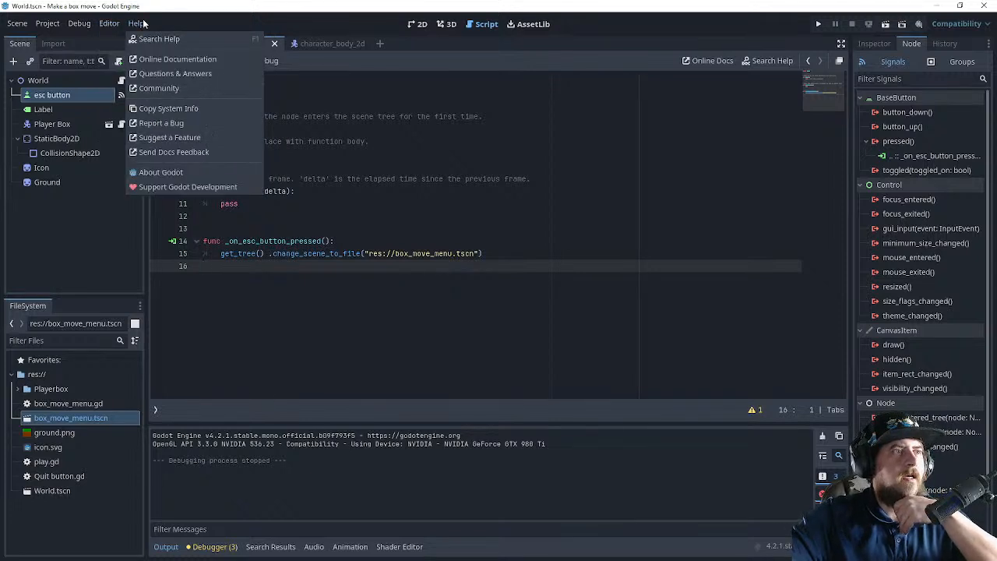
mouse_move(91, 25)
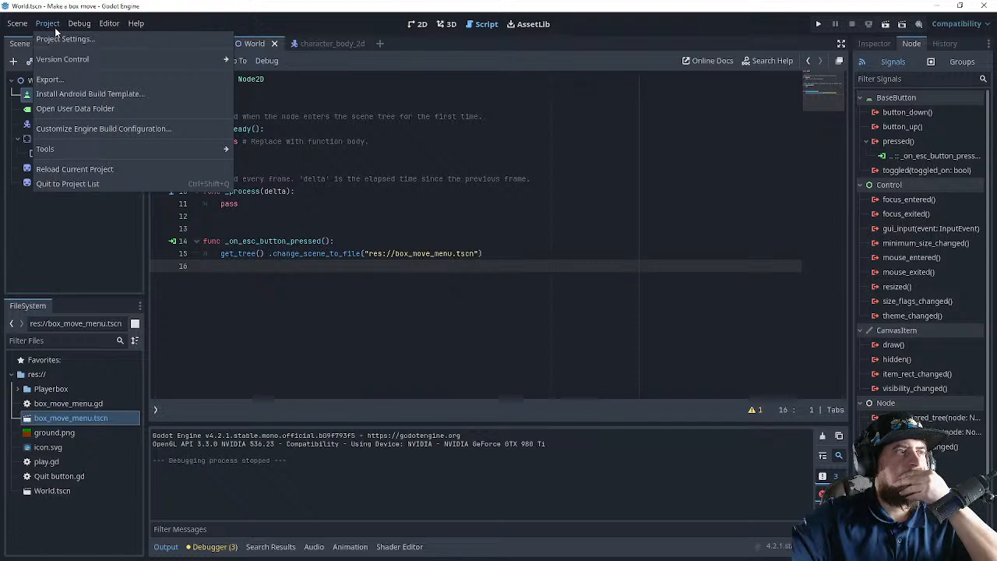
mouse_move(114, 151)
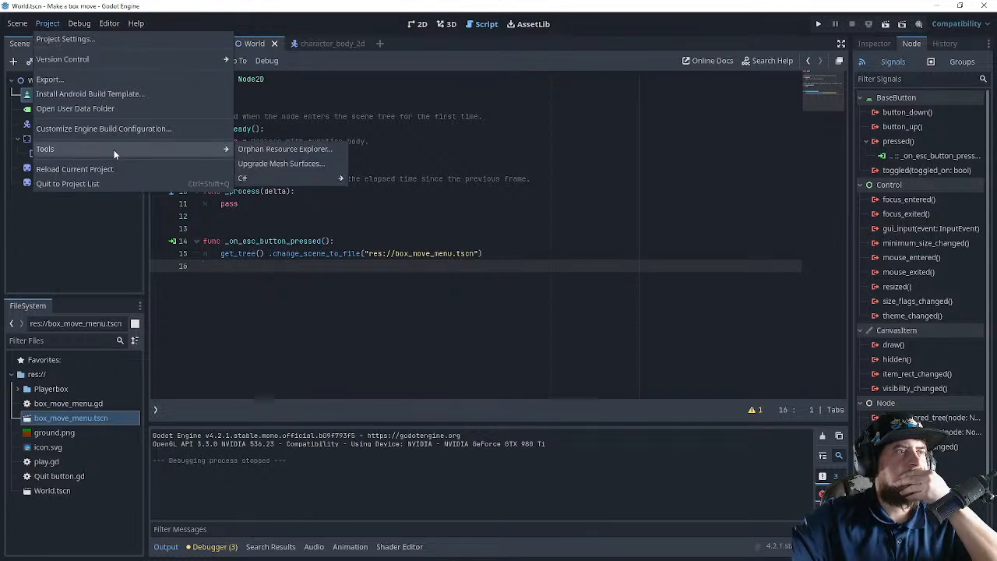
left_click(81, 94)
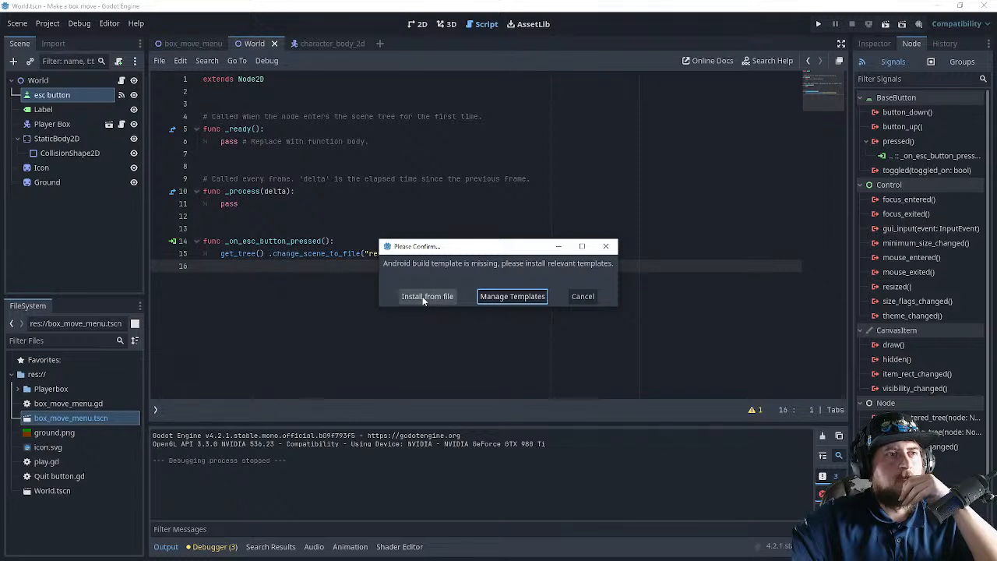
left_click(583, 297)
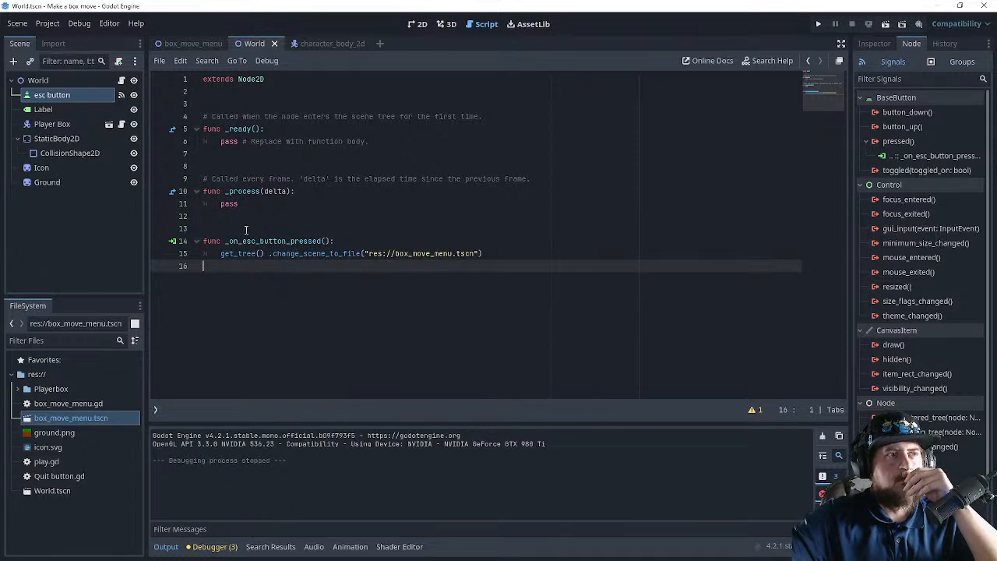
- Show the World scene in the 2D editor and clear the node selection
left_click(417, 25)
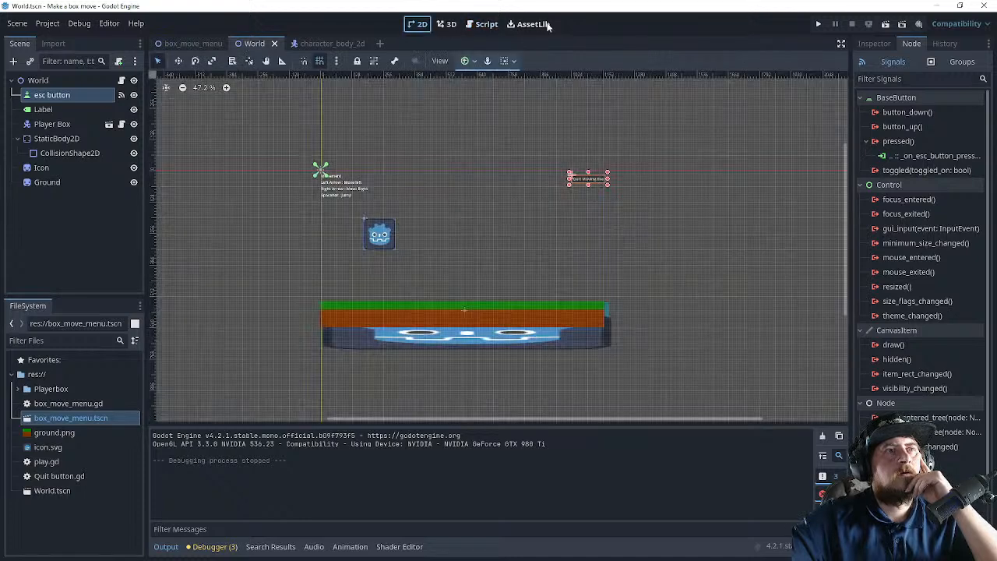
left_click(104, 232)
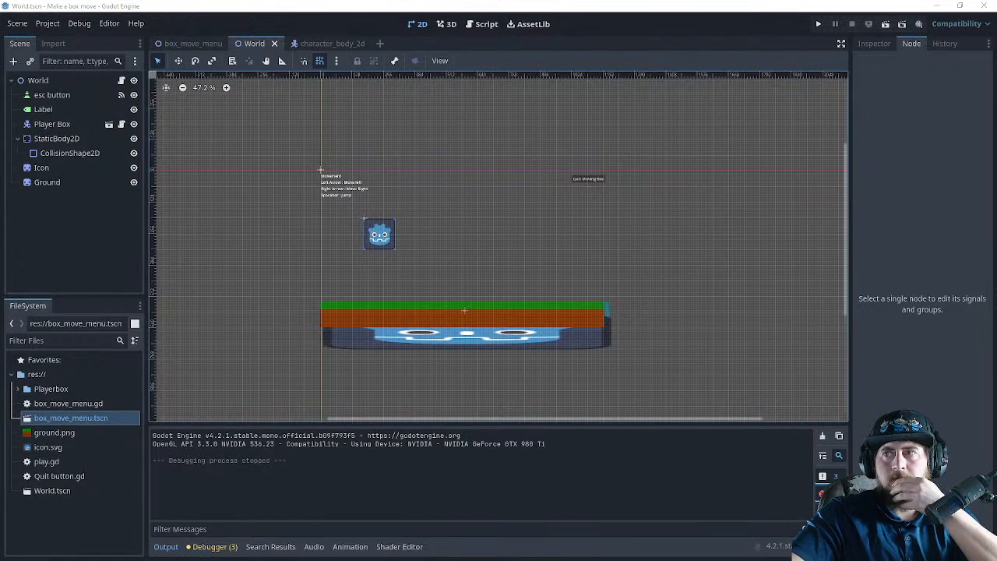
key("alt+Tab")
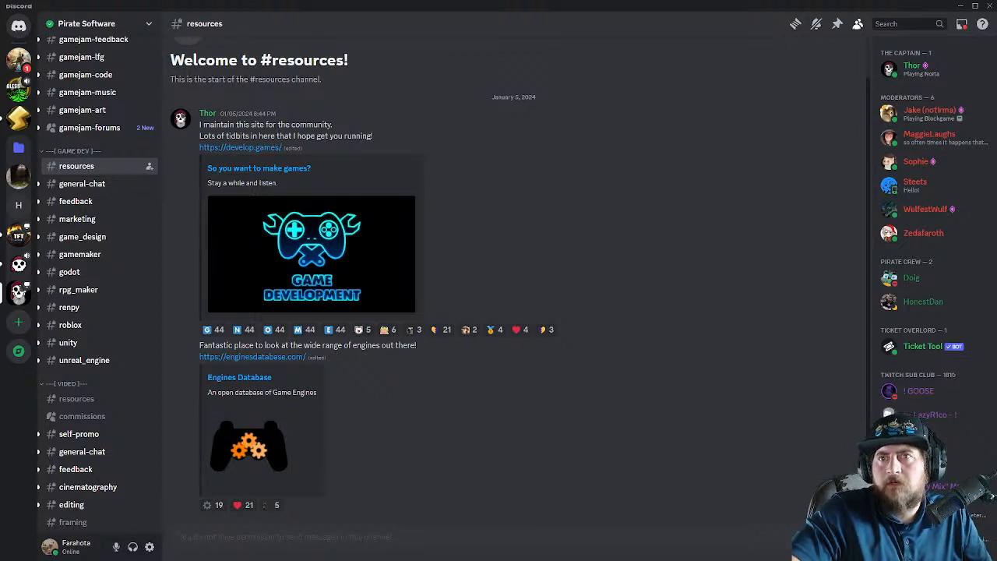
left_click(961, 6)
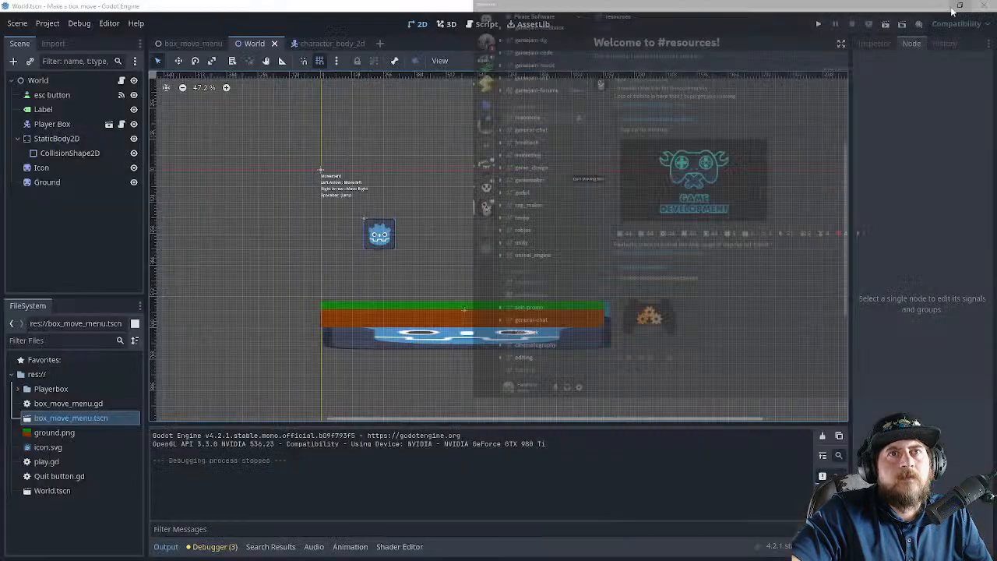
- Open the project's export settings and add a Windows Desktop export preset
left_click(109, 24)
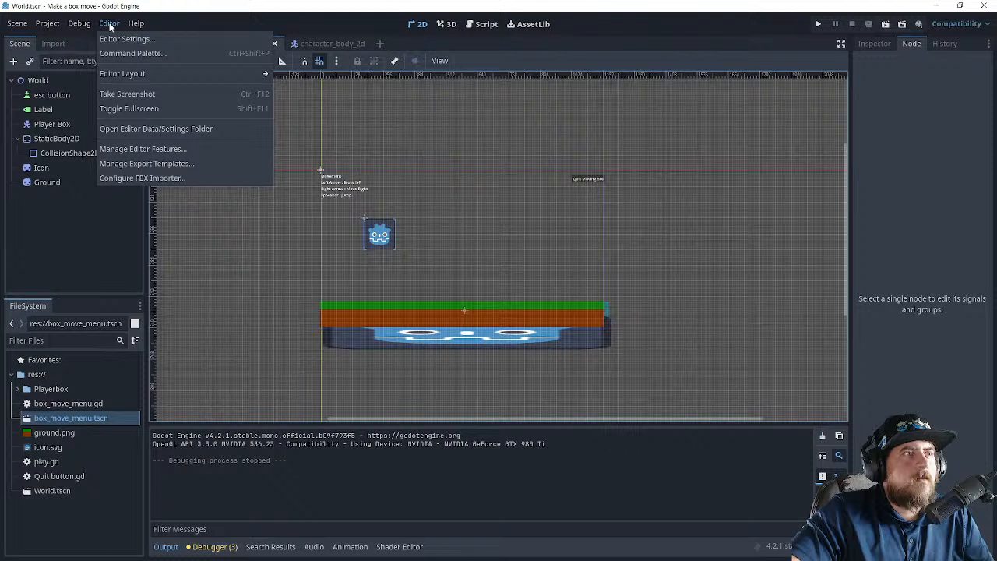
mouse_move(48, 24)
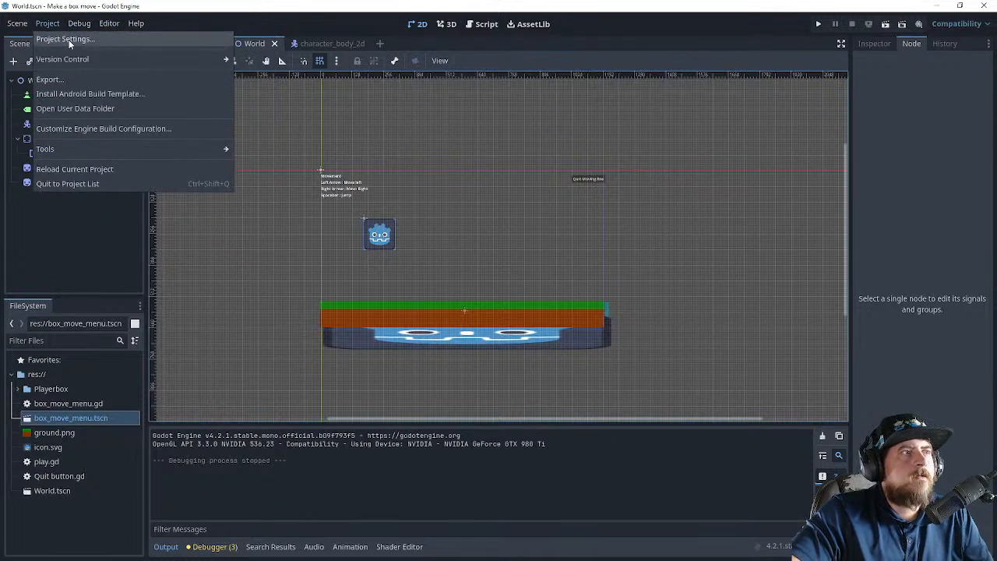
mouse_move(78, 60)
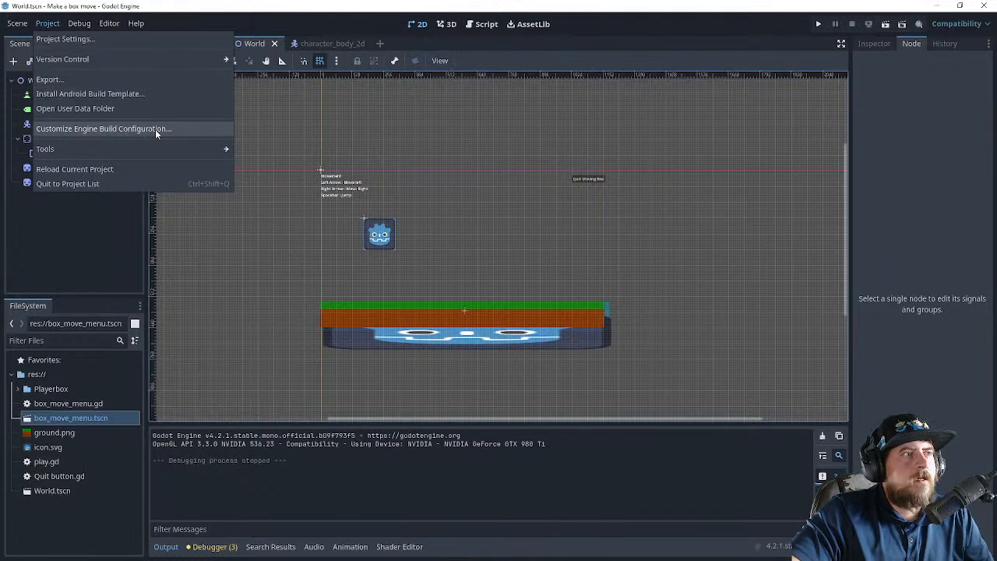
mouse_move(154, 147)
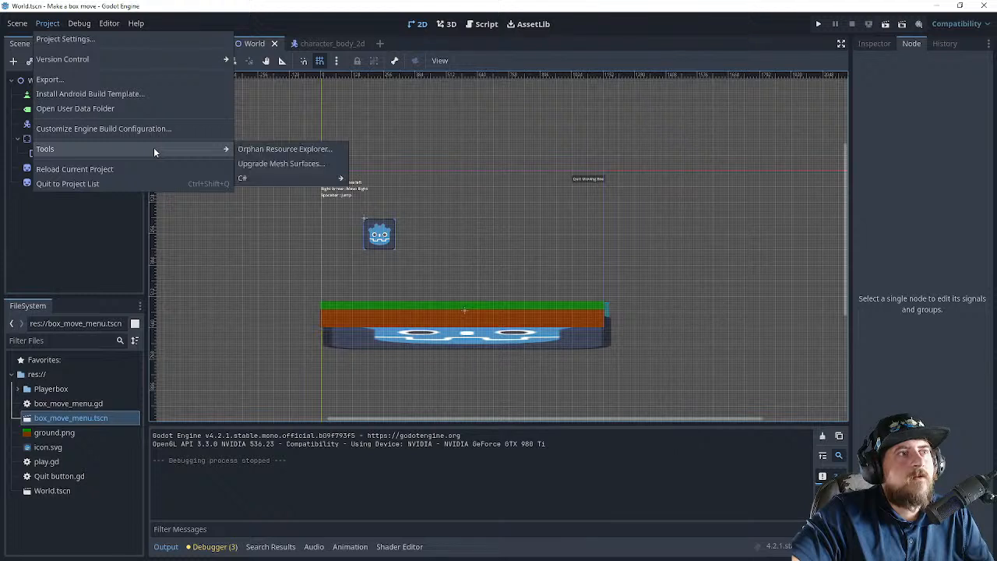
mouse_move(293, 177)
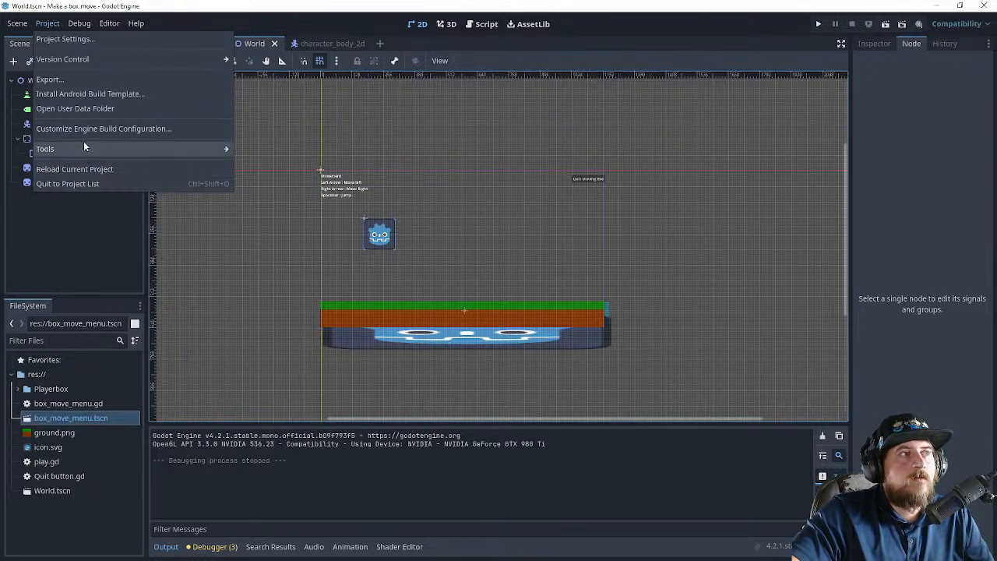
left_click(74, 84)
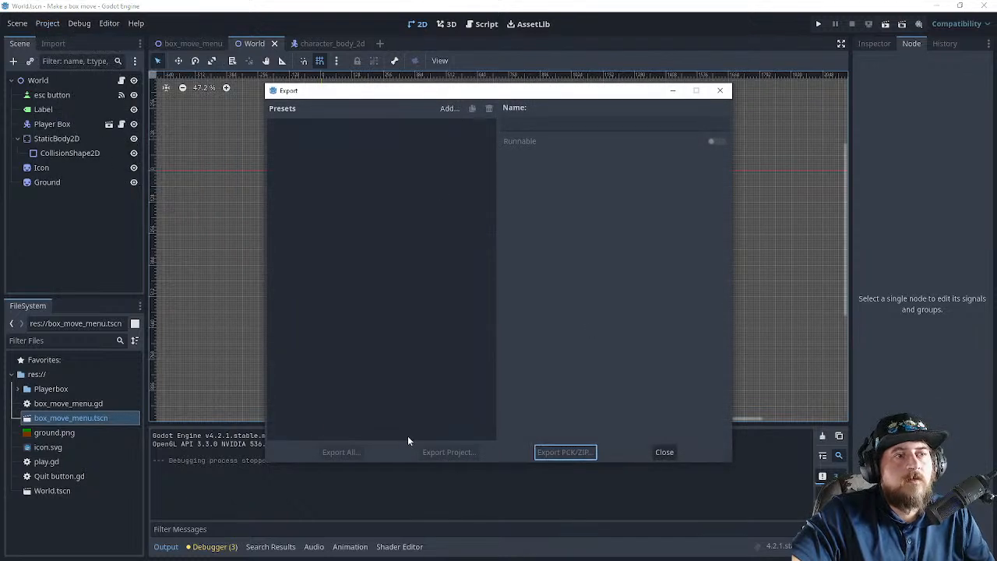
left_click(442, 110)
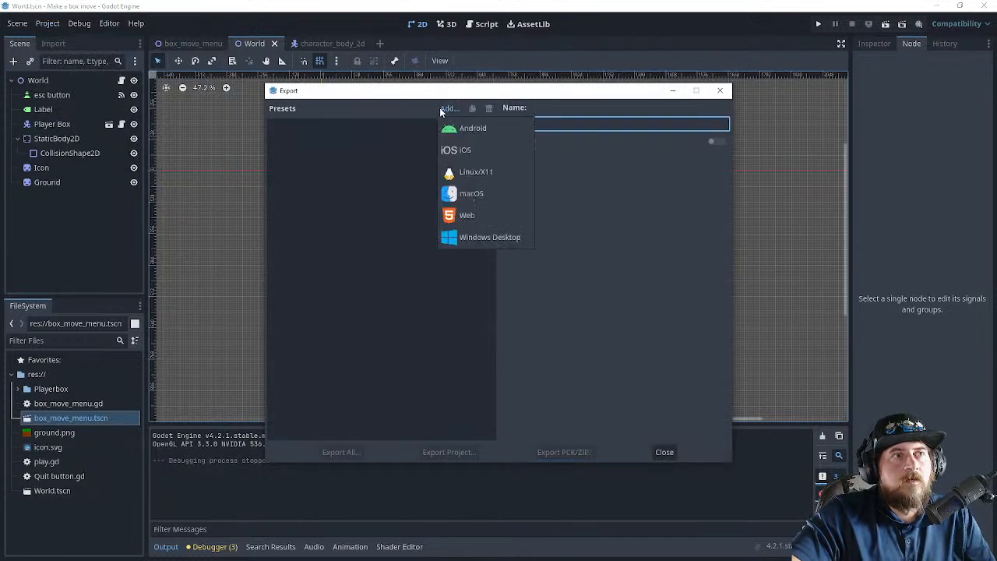
left_click(464, 237)
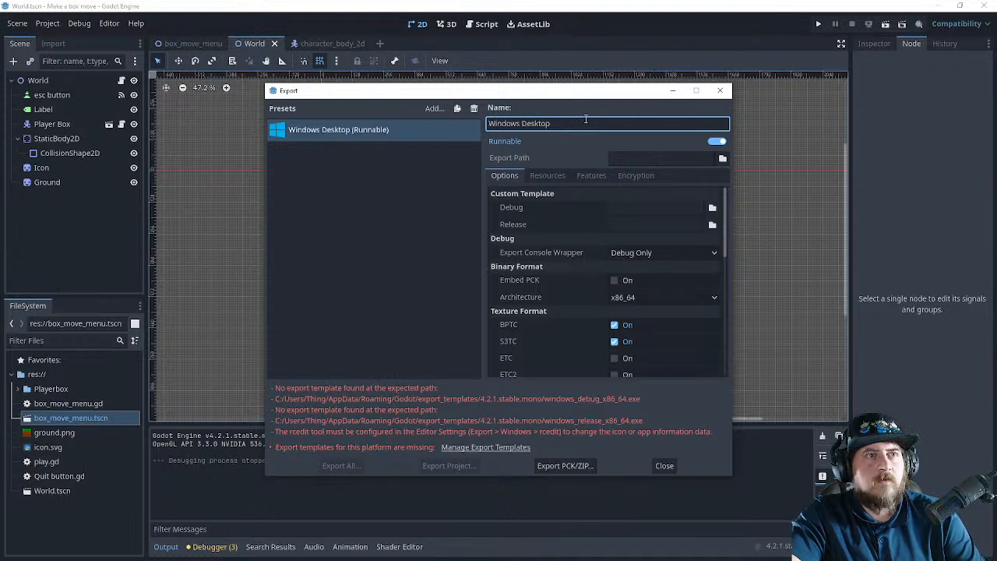
- Review the Windows Desktop preset's export options and close the export settings
scroll(596, 234, "down", 3)
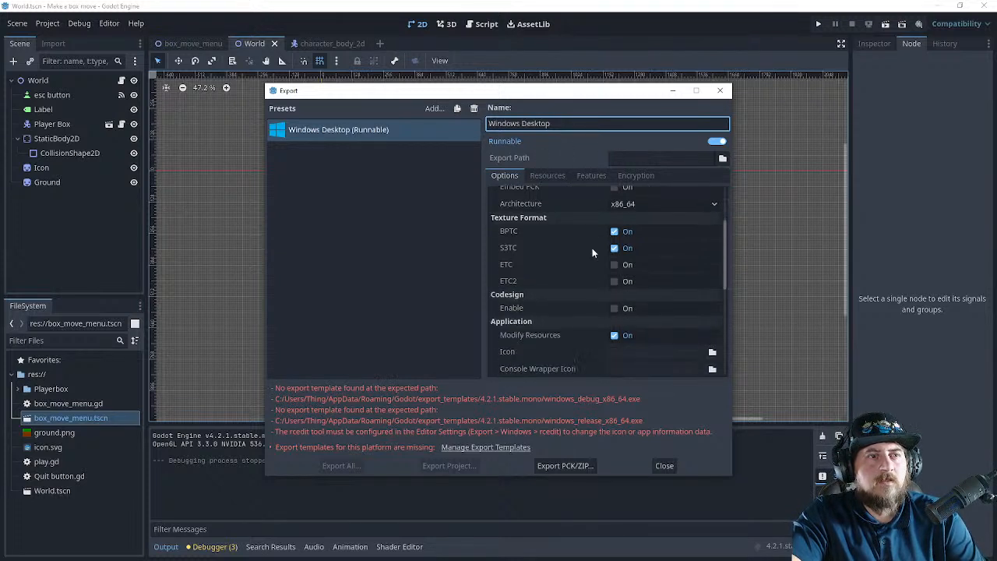
scroll(592, 247, "down", 5)
scroll(600, 260, "down", 3)
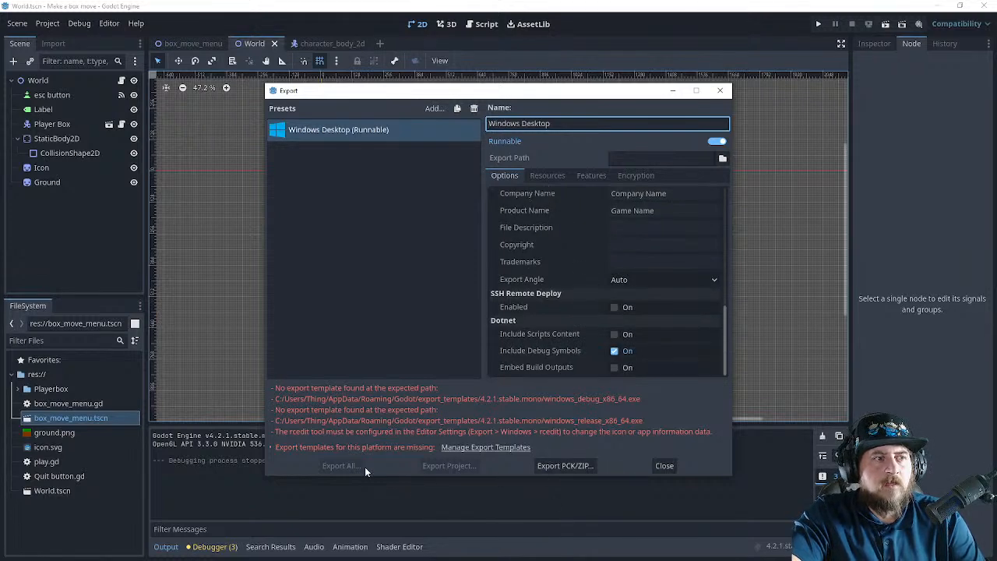
left_click(664, 466)
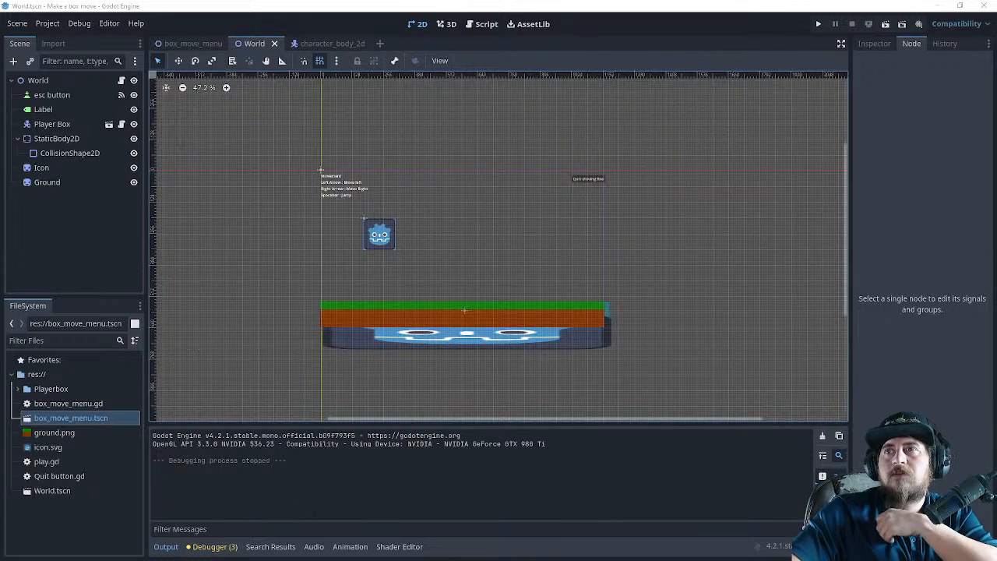
- Switch to YouTube in the browser and watch the "Godot 4 Export To Exe Beginner Tutorial" video in full screen
left_click_drag(996, 164, 512, 3)
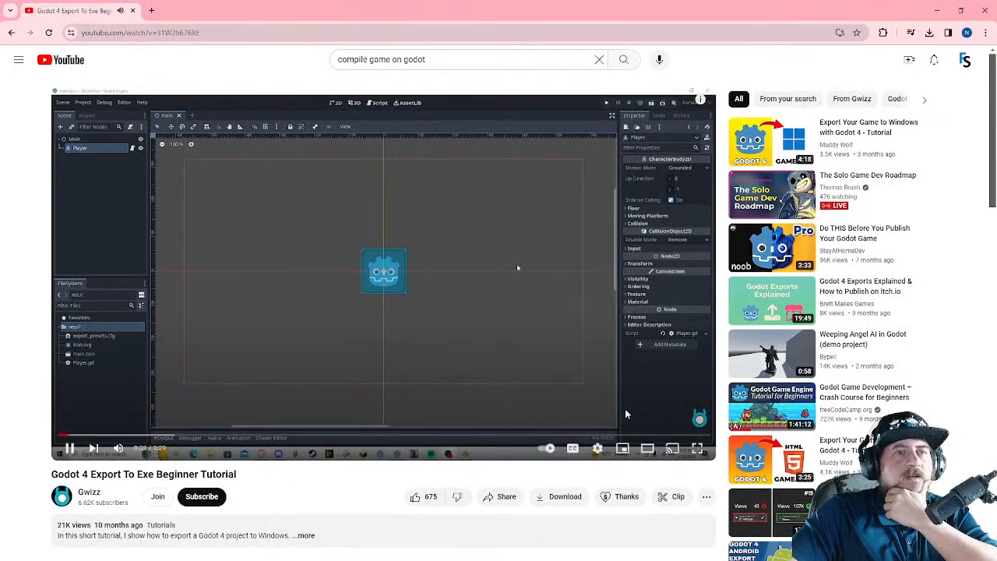
left_click(697, 448)
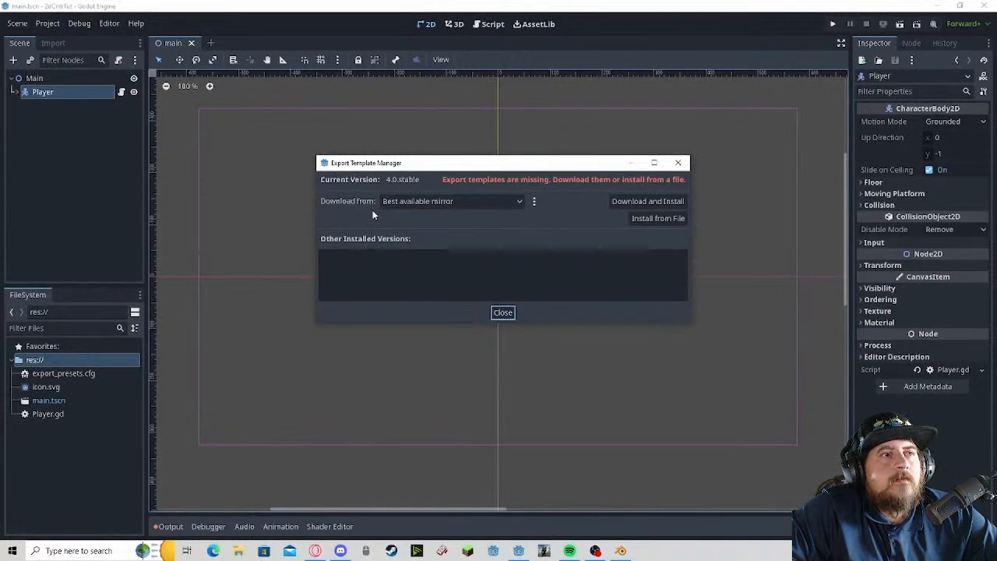
left_click(386, 202)
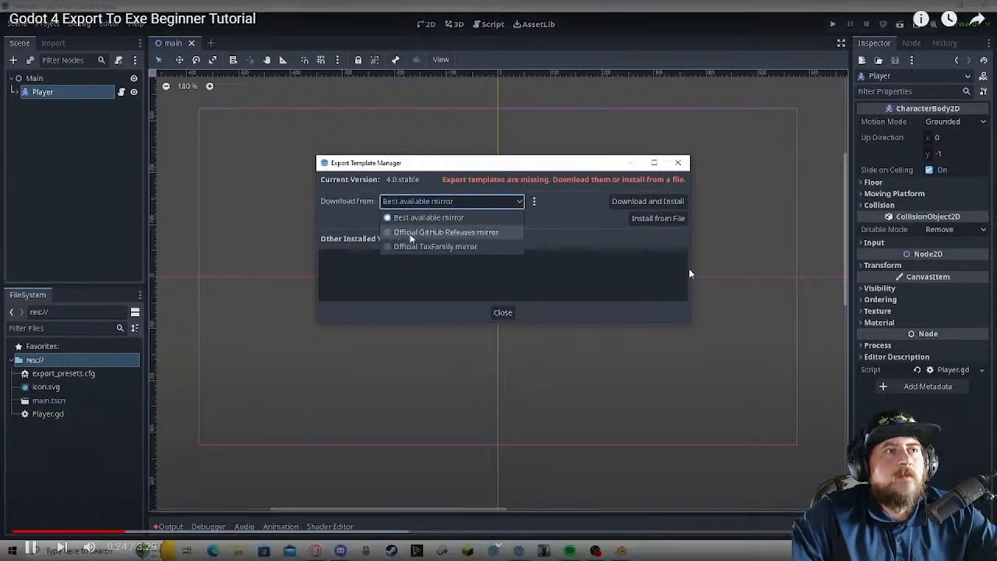
- Pause the tutorial video and rewind it to the part that introduces the Export Template Manager
left_click(440, 309)
key("Left")
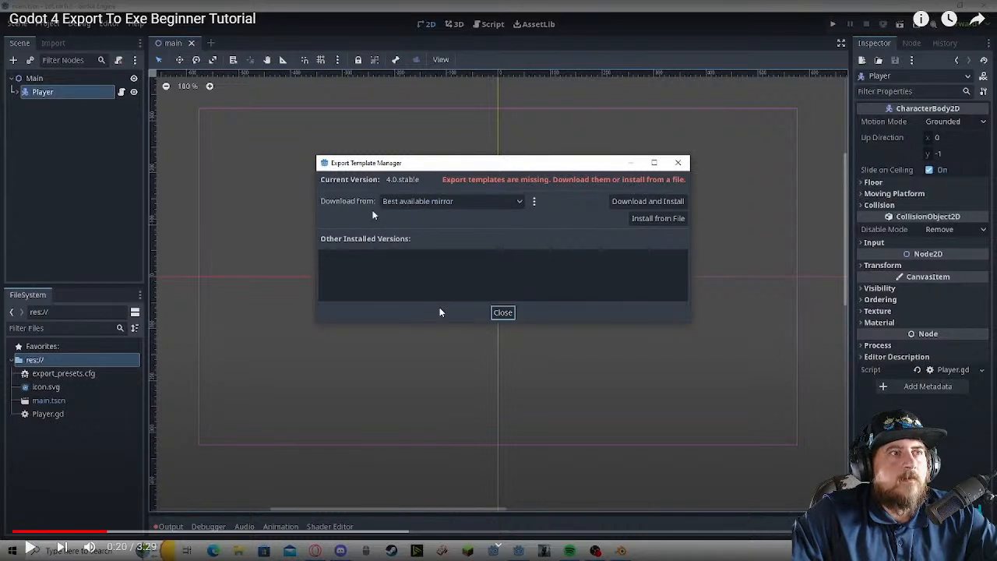
key("Left")
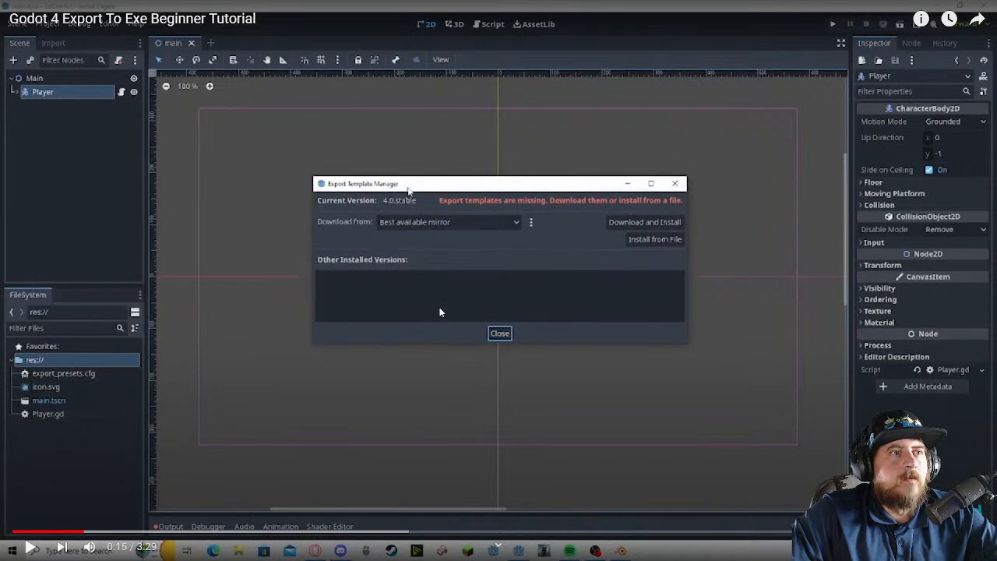
key("Left")
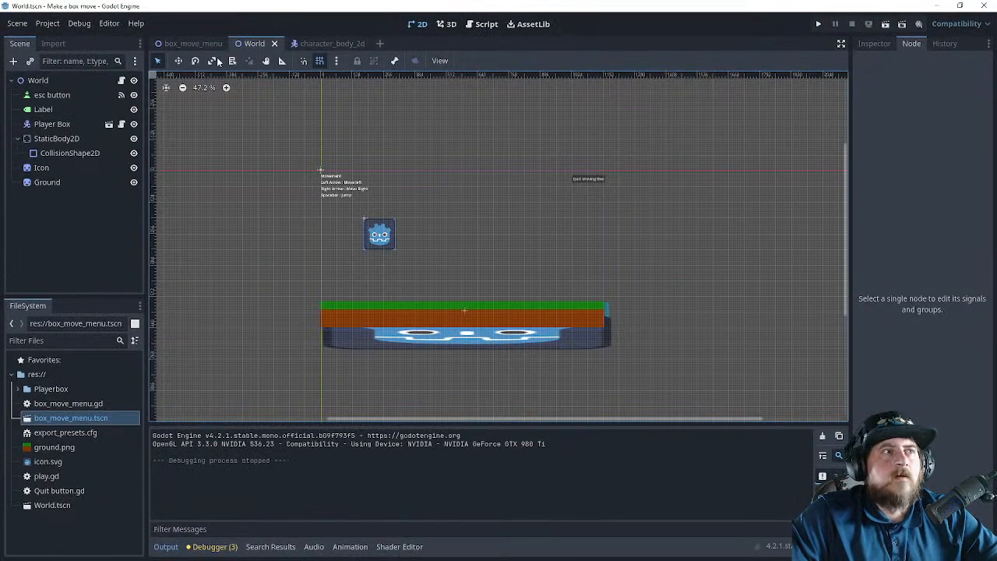
- In Godot, open the Export Template Manager and download and install the export templates from the Official GitHub Releases mirror
left_click(109, 24)
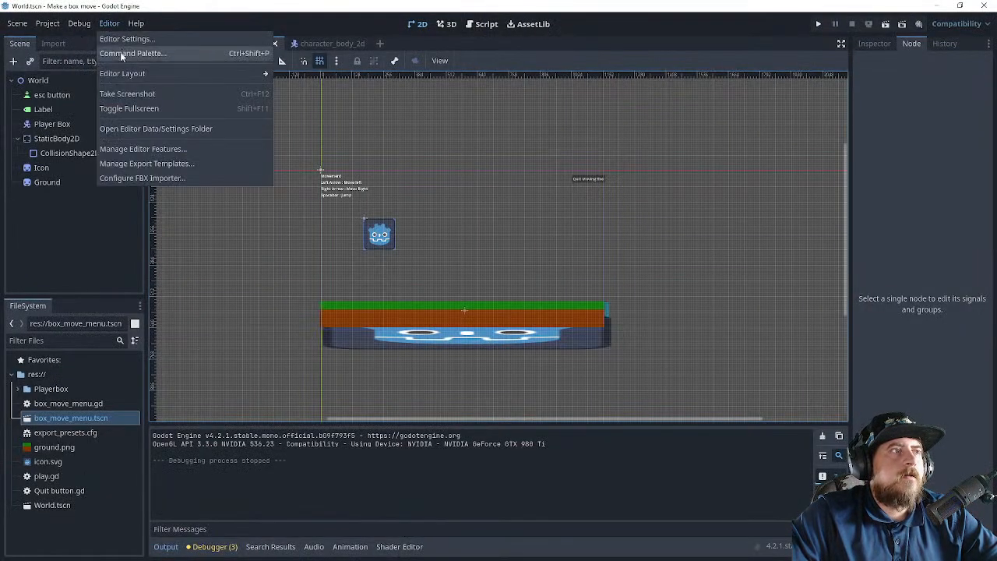
left_click(131, 165)
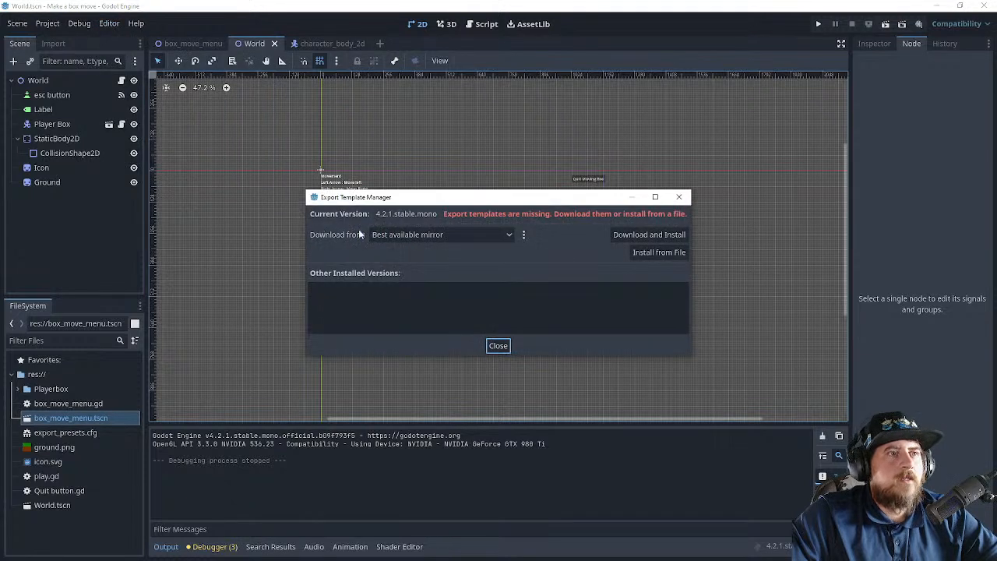
left_click(404, 234)
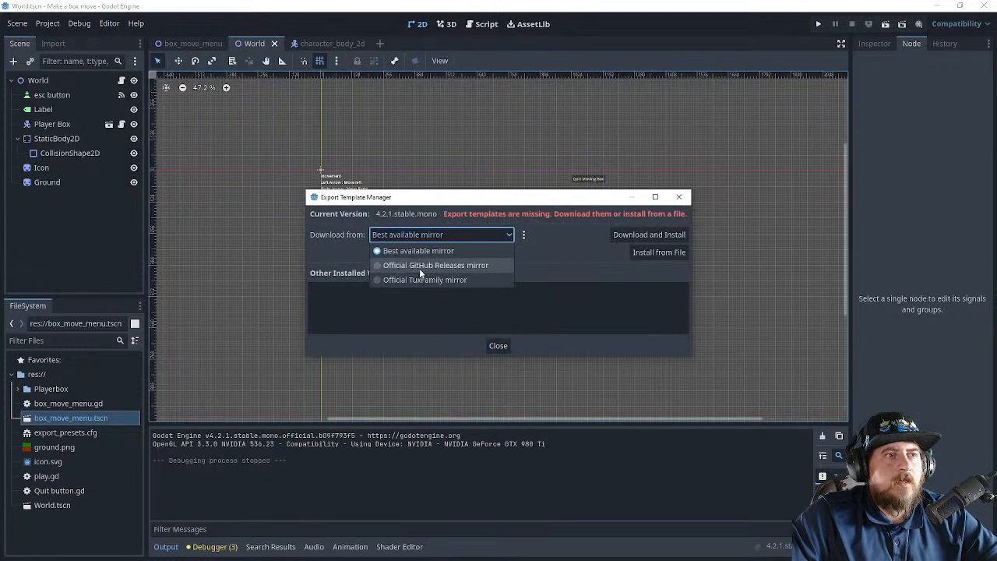
left_click(419, 266)
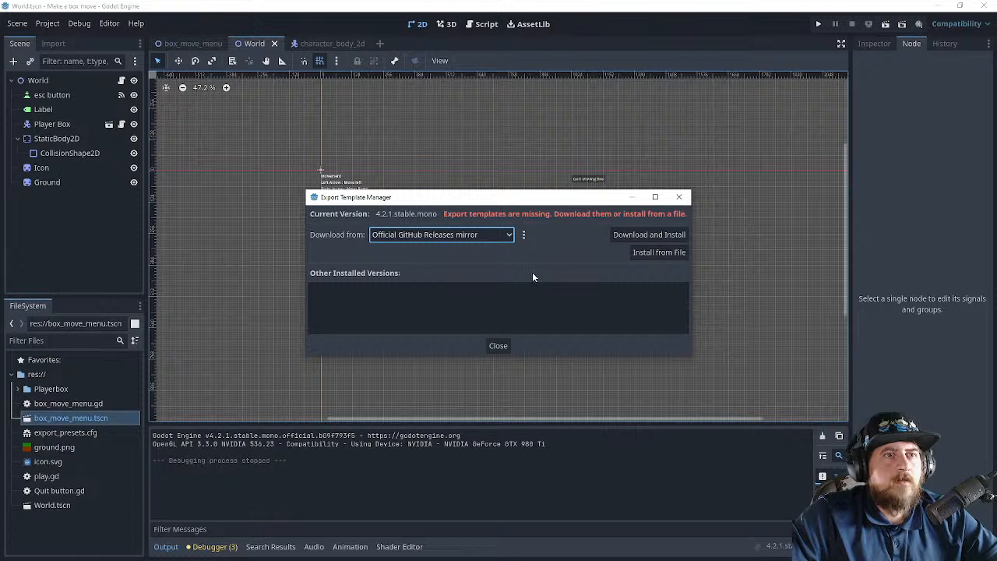
left_click(654, 233)
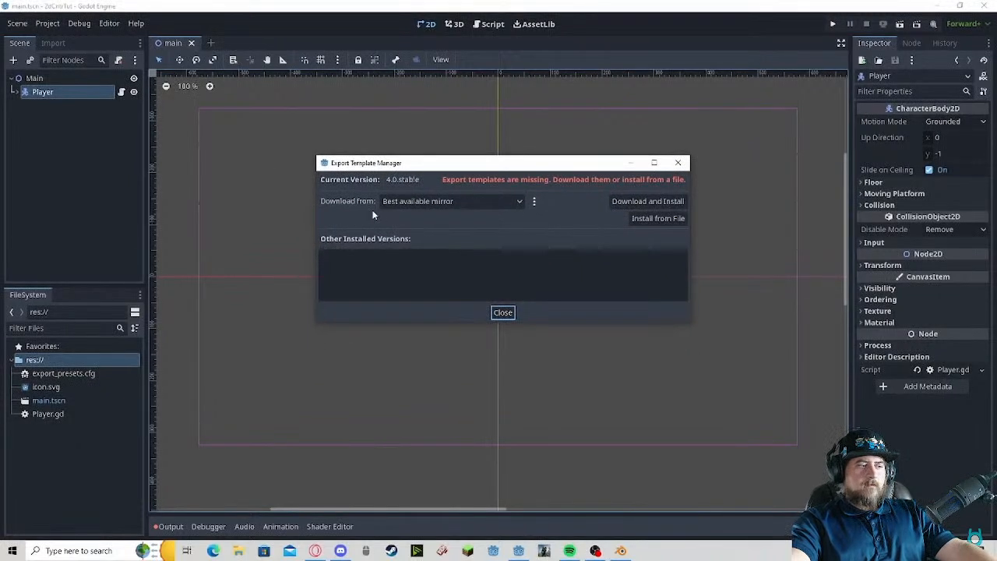
- Watch the tutorial's part on installing export templates and adding an export preset, and pause it
left_click(395, 199)
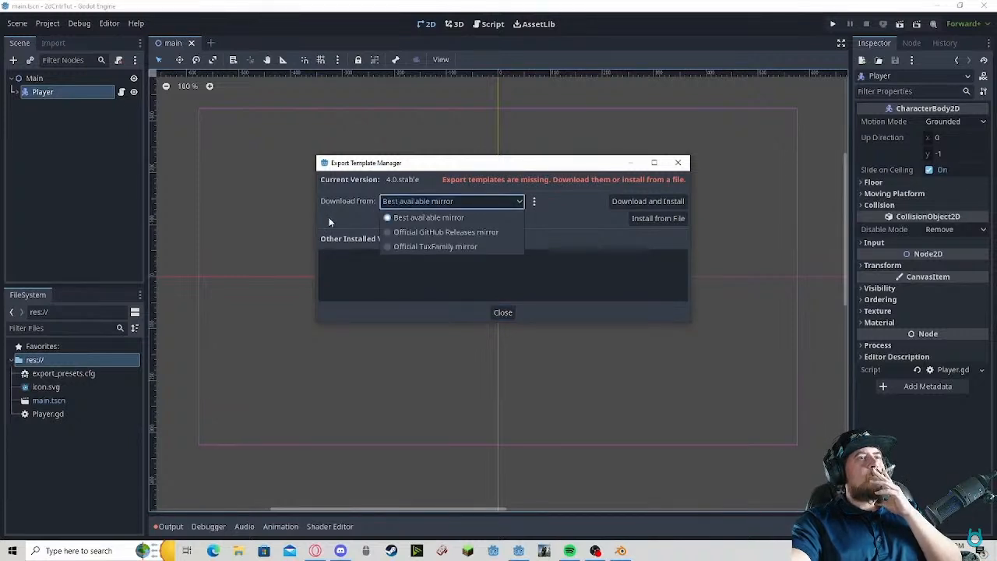
left_click(422, 231)
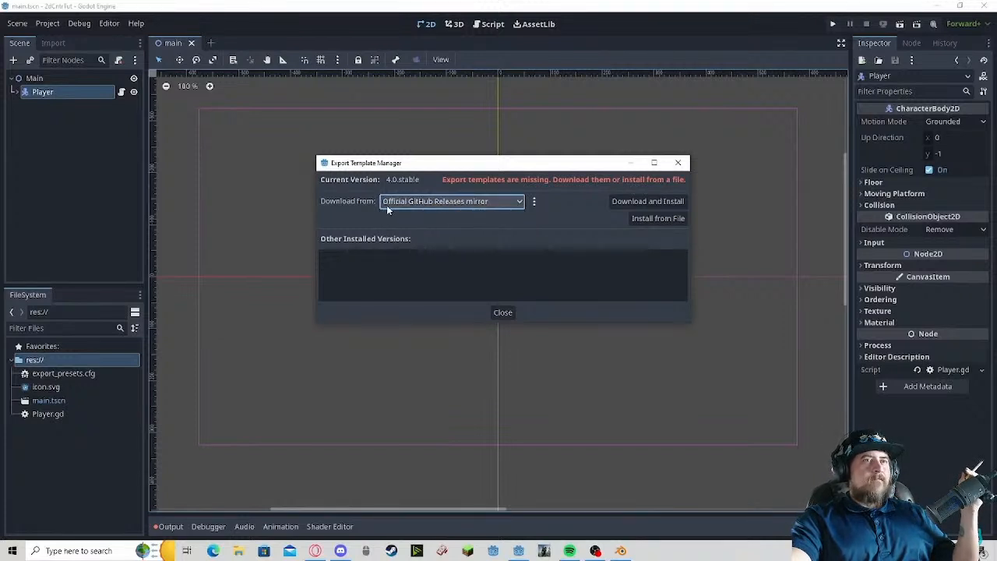
left_click(468, 205)
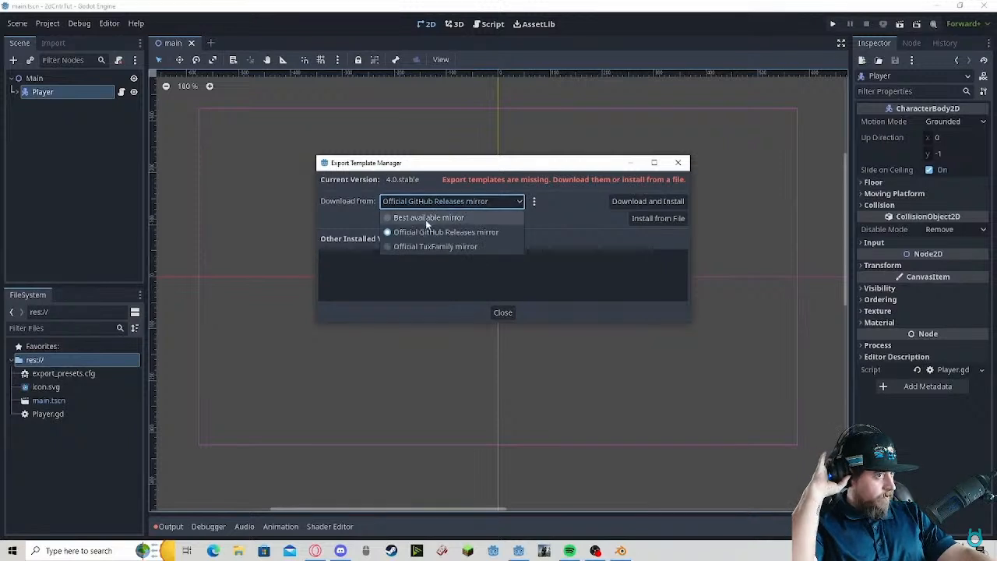
left_click(468, 232)
left_click(621, 206)
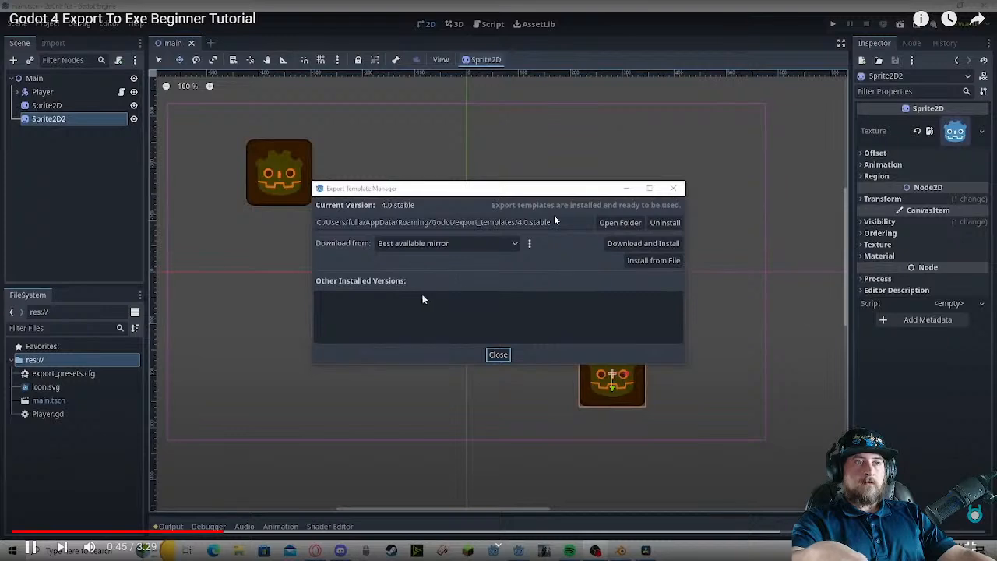
left_click(499, 354)
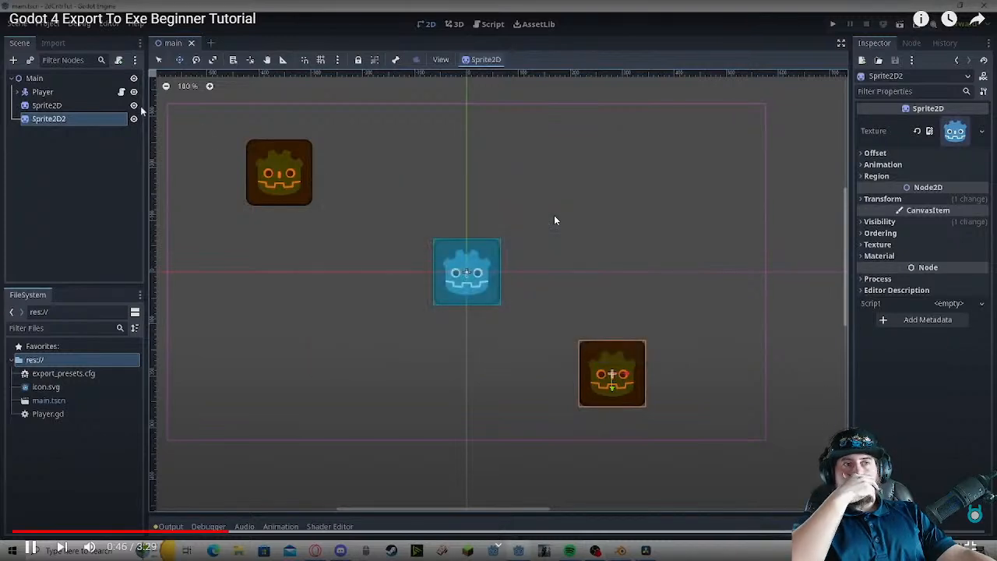
left_click(48, 23)
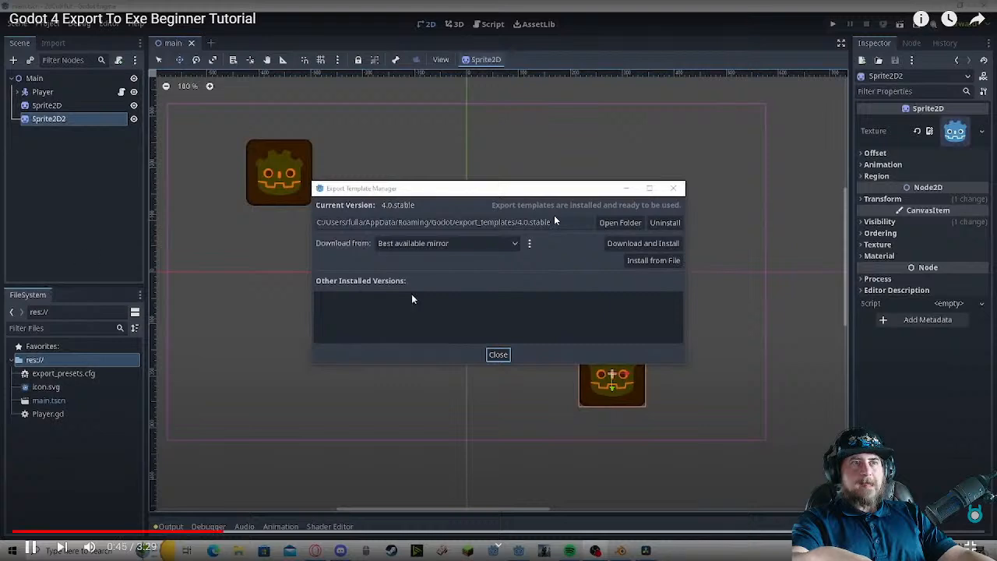
left_click(498, 355)
left_click(53, 23)
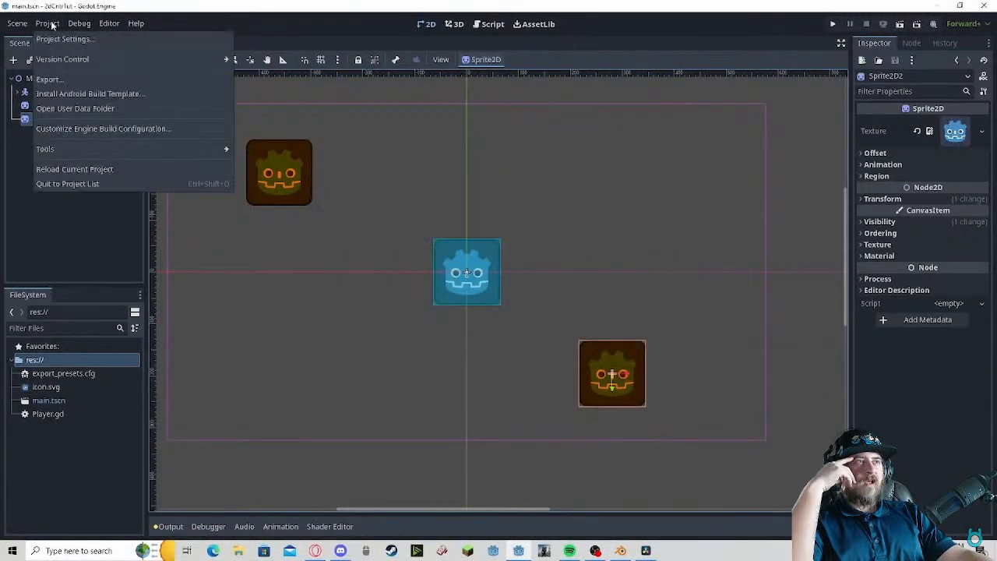
left_click(48, 79)
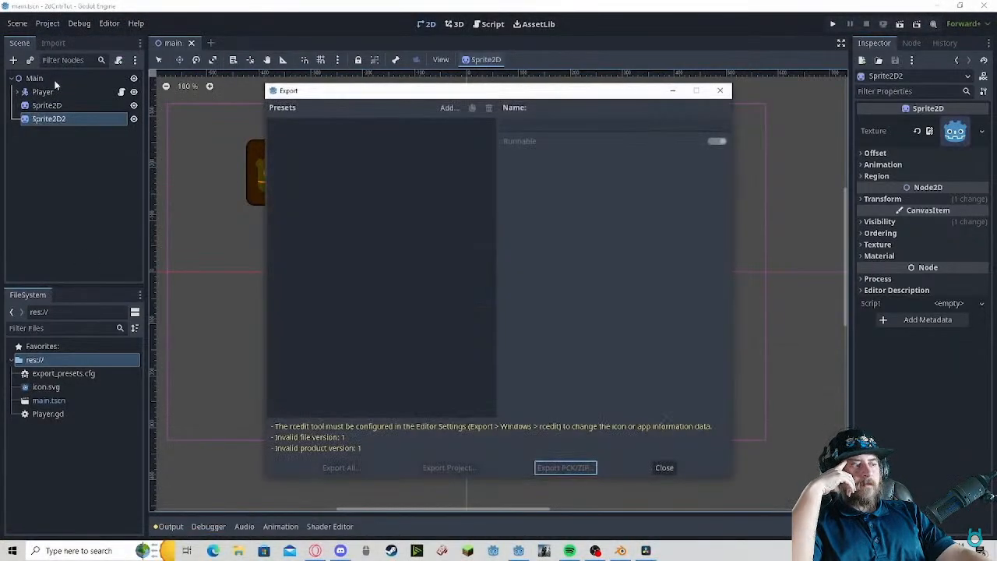
left_click(450, 109)
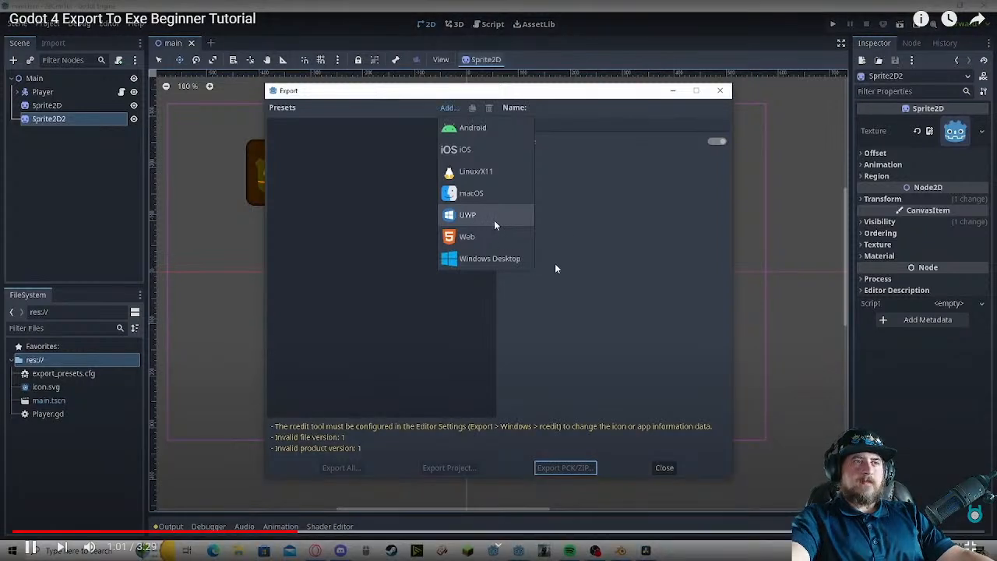
left_click(418, 265)
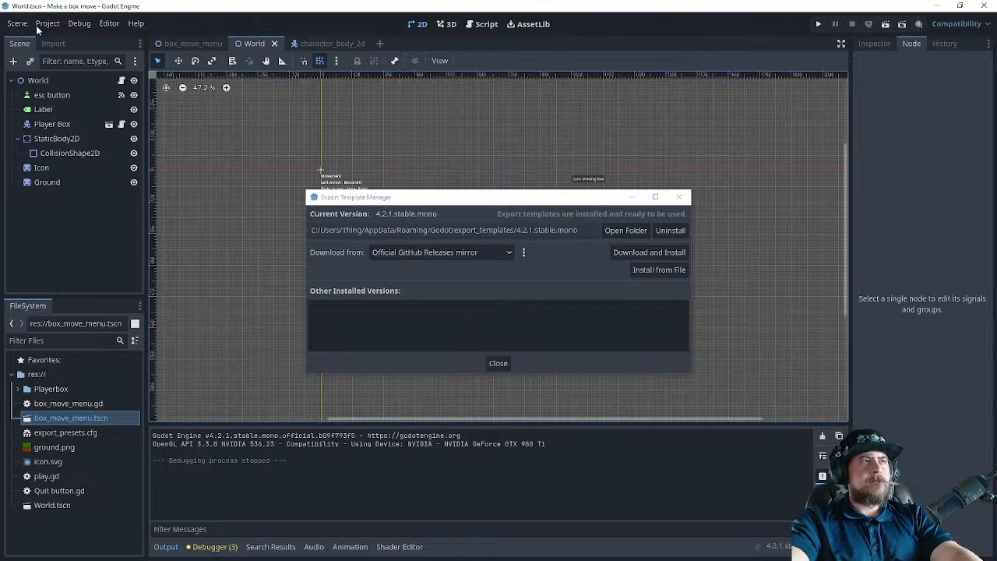
- In Godot, close the Export Template Manager and open the project's export settings showing the Windows Desktop preset
left_click(508, 364)
left_click(21, 27)
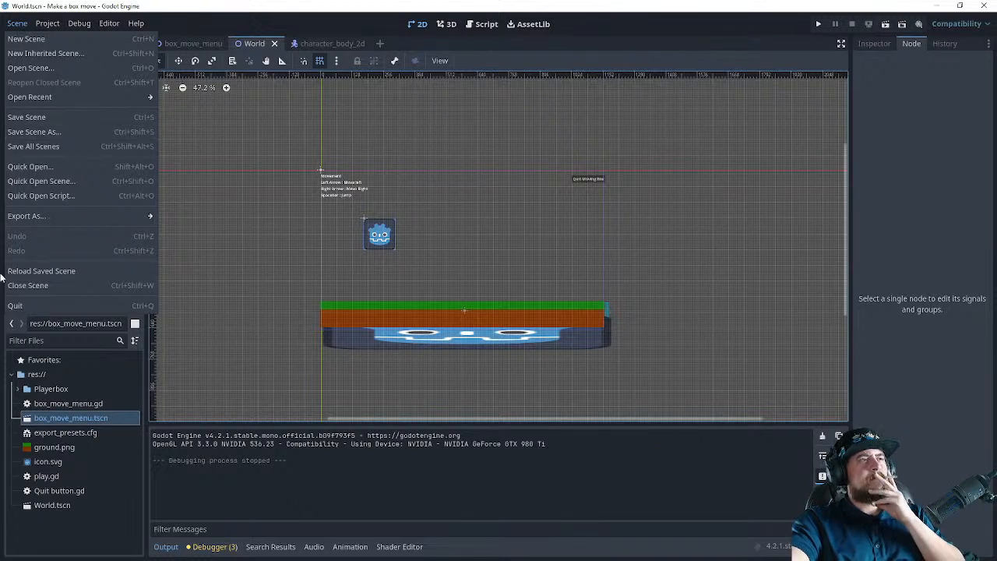
left_click(54, 27)
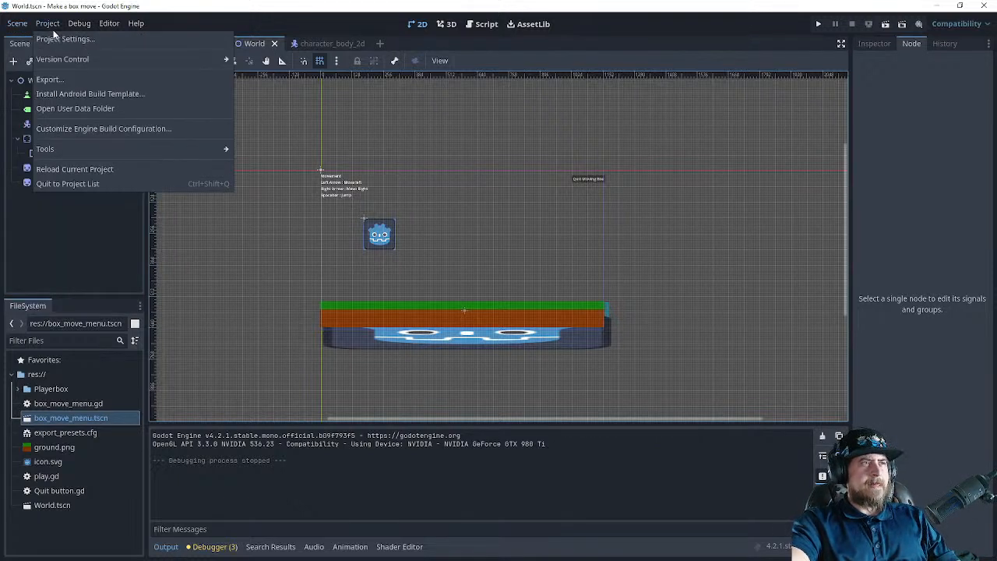
left_click(58, 78)
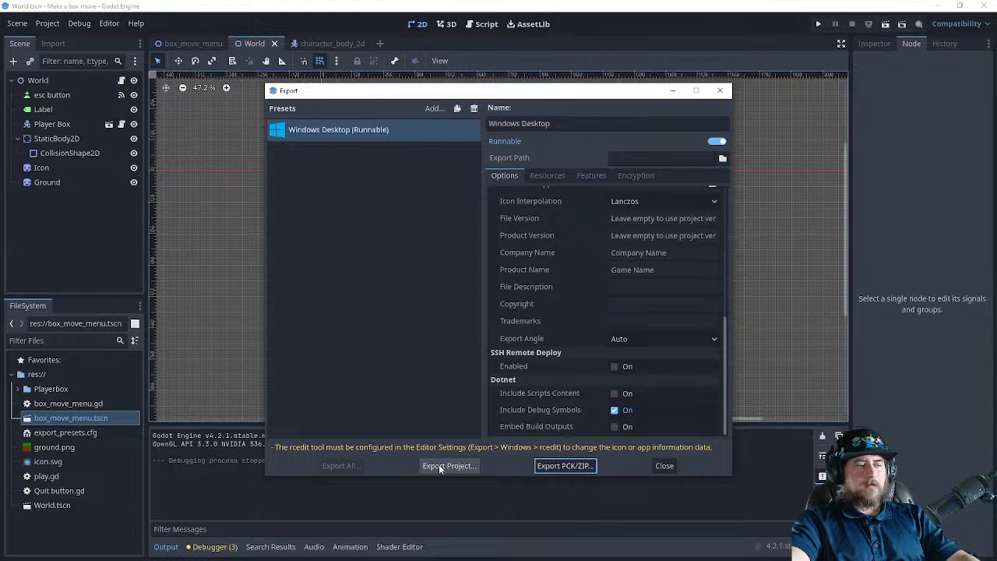
left_click(440, 466)
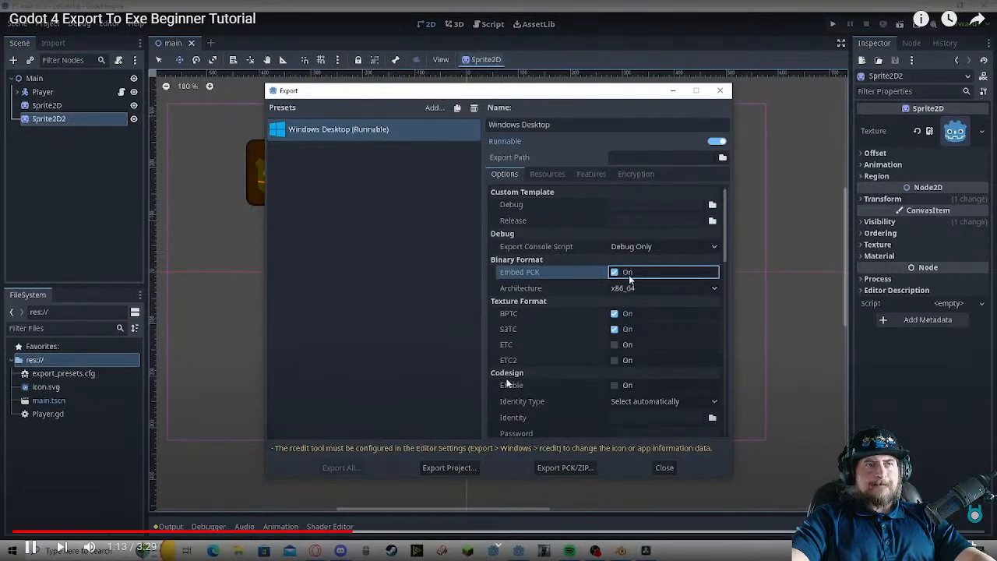
- Pause the tutorial, enable Embed PCK in the Windows Desktop preset in Godot, and return to the video
left_click(456, 305)
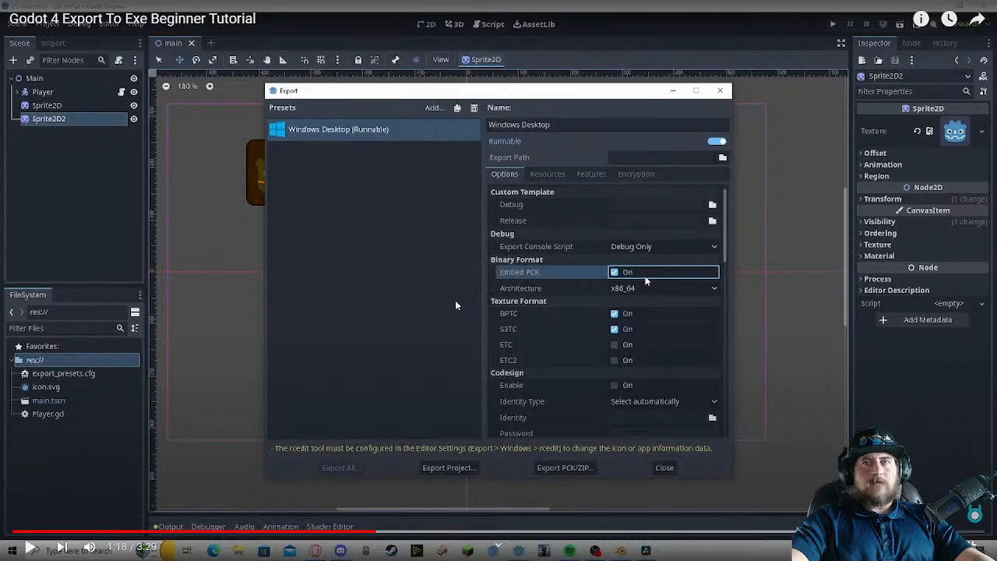
key("alt+Tab")
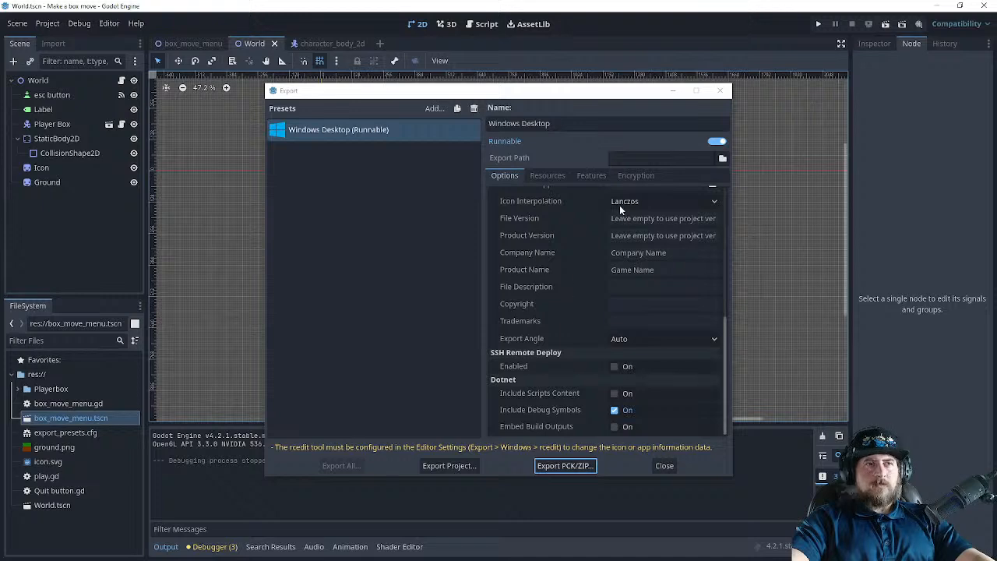
key("alt+Tab")
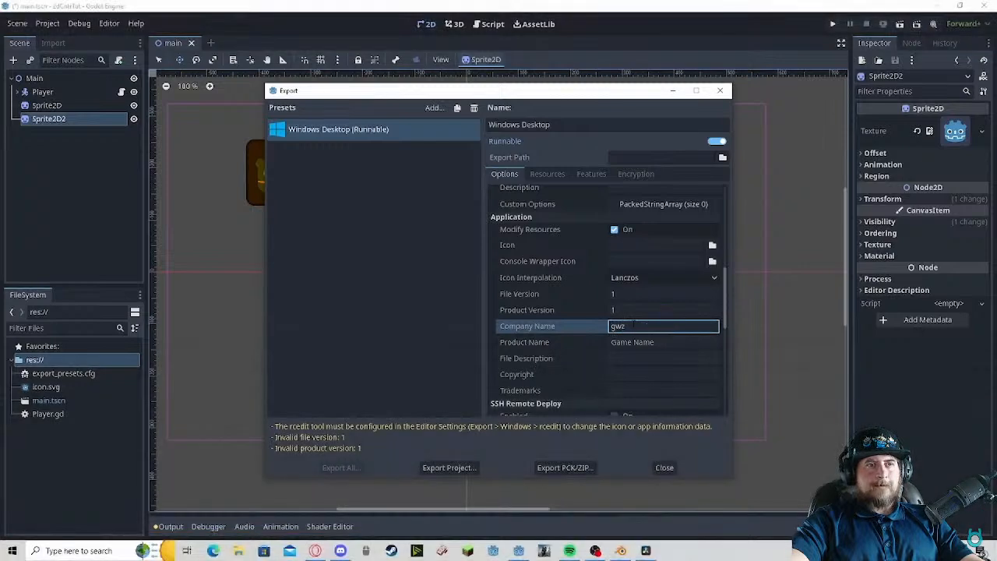
- Pause the tutorial and set the Windows Desktop preset's File Version to "1.0 alpha" in Godot
left_click(485, 270)
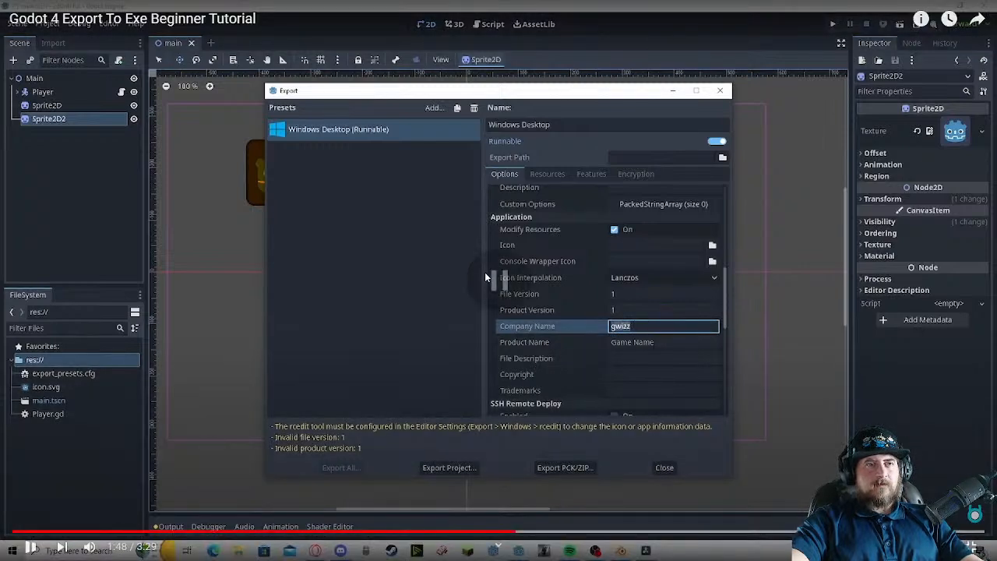
key("alt+Tab")
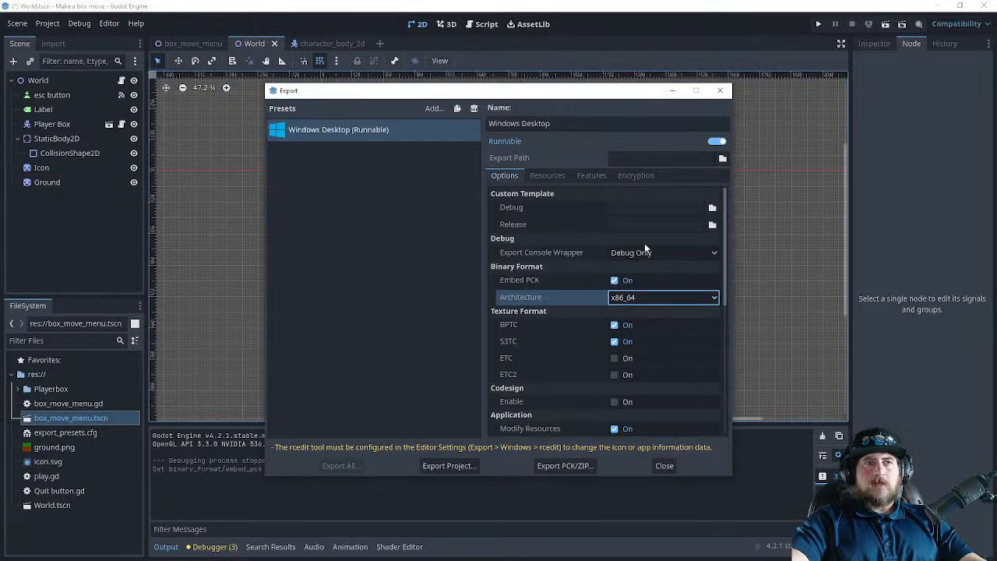
scroll(564, 317, "down", 6)
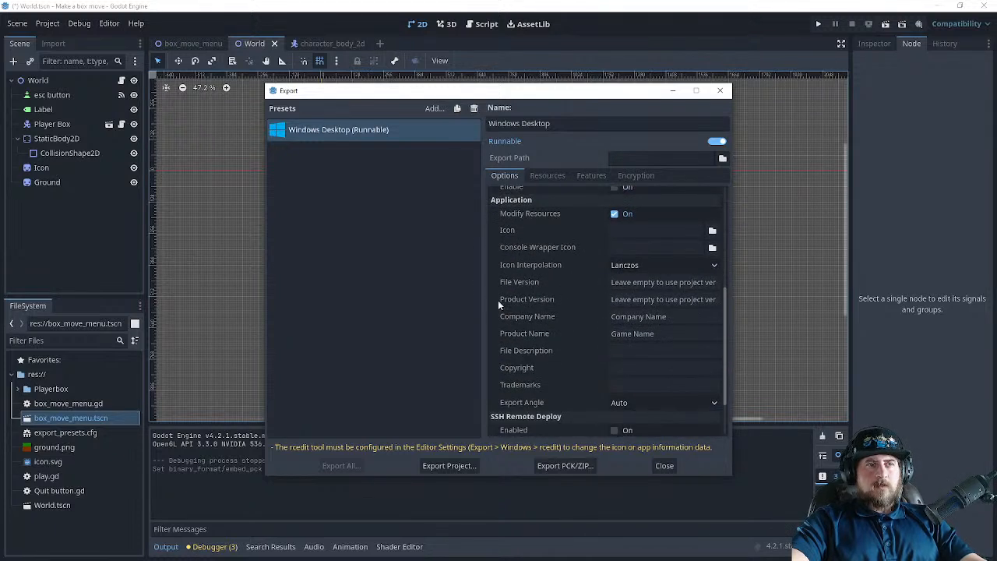
left_click(683, 283)
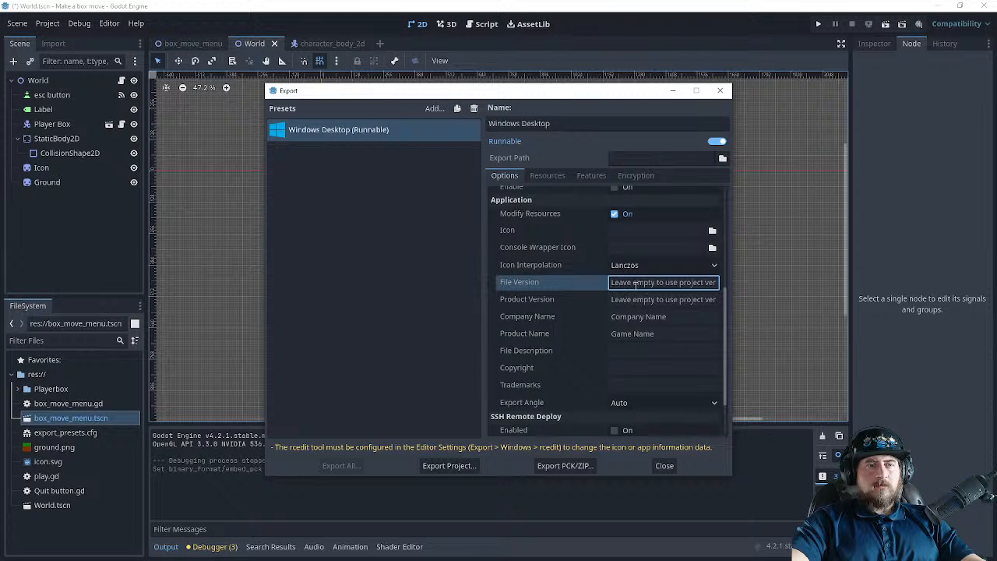
type("1.")
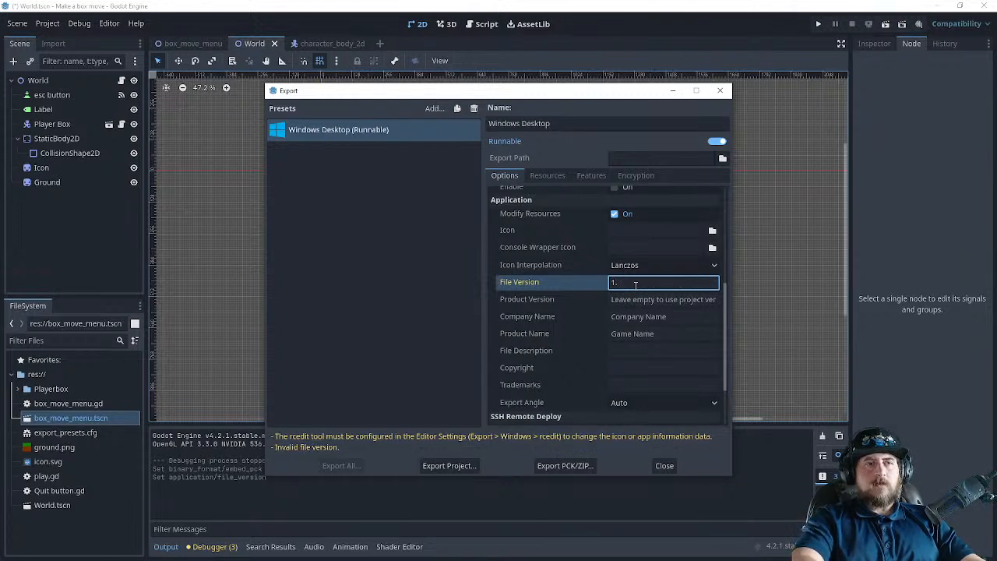
key("BackSpace")
key("BackSpace")
type("1.")
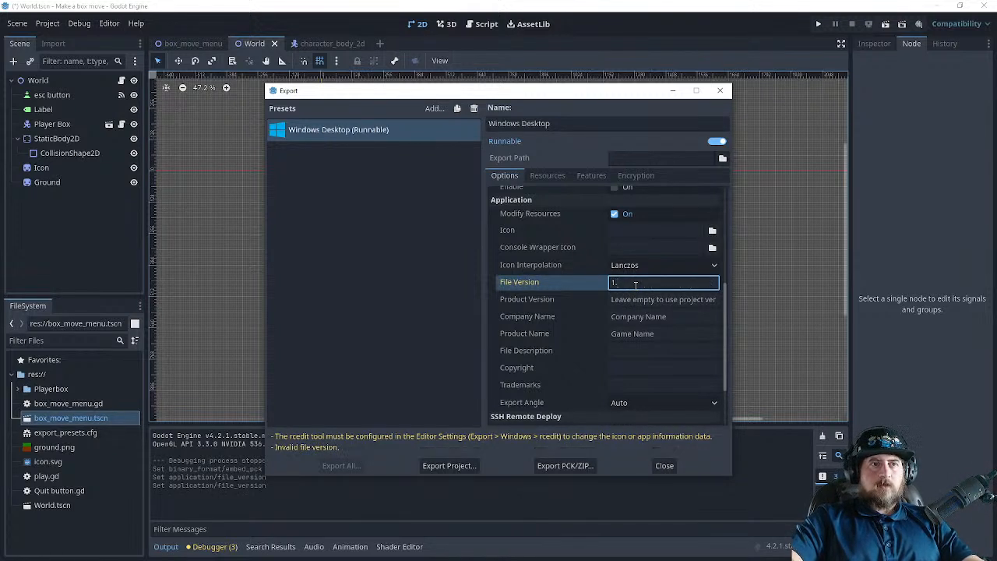
type("0")
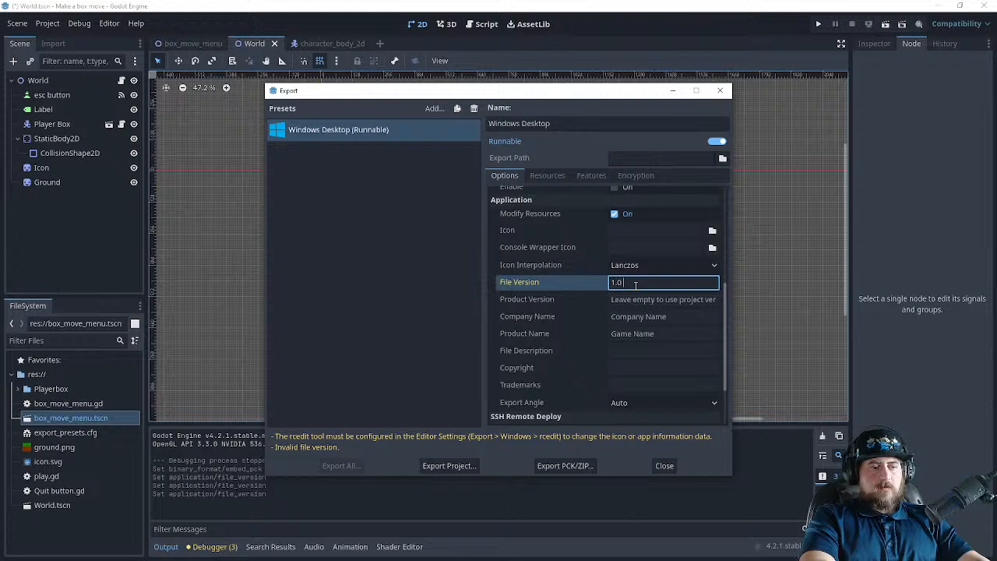
type("al")
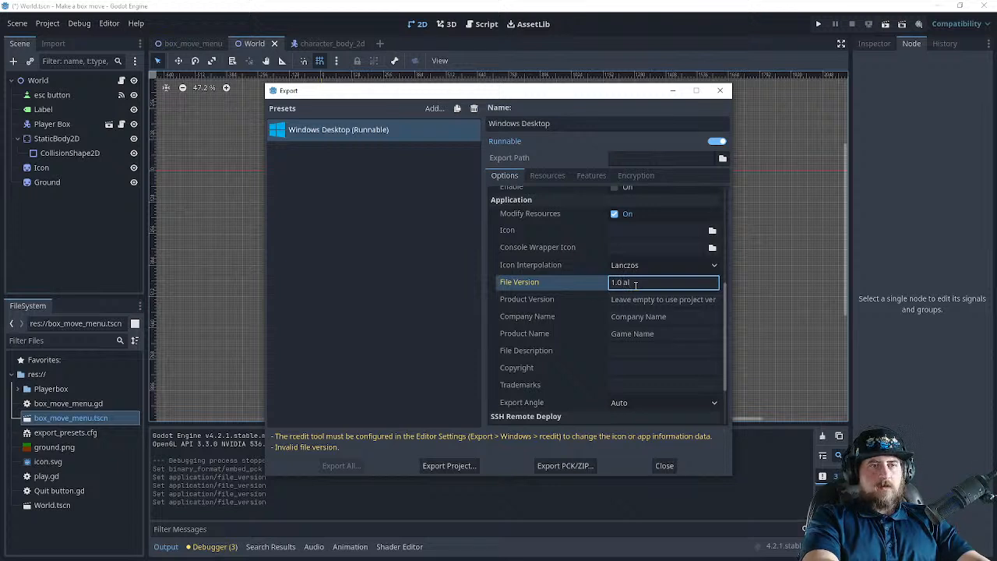
type("pha")
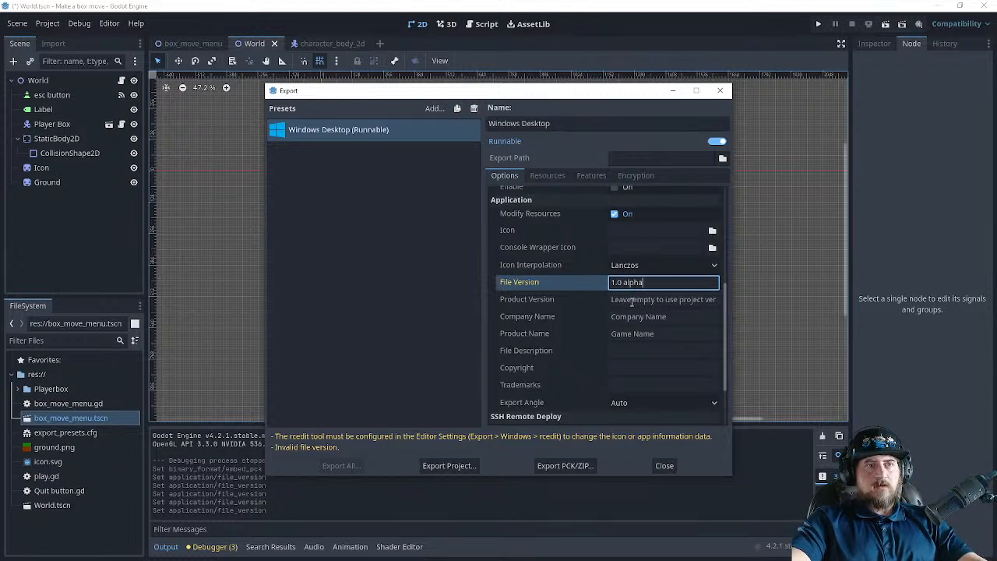
- Set the Windows Desktop preset's Company Name to "Farahota Software" and its Product Name to "Move a block"
left_click(629, 316)
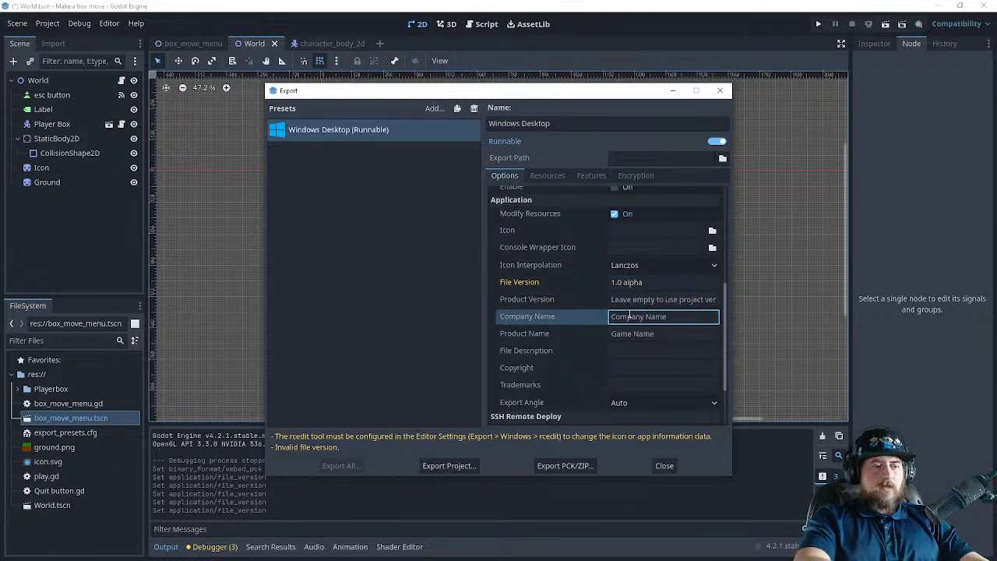
type("Farakota So")
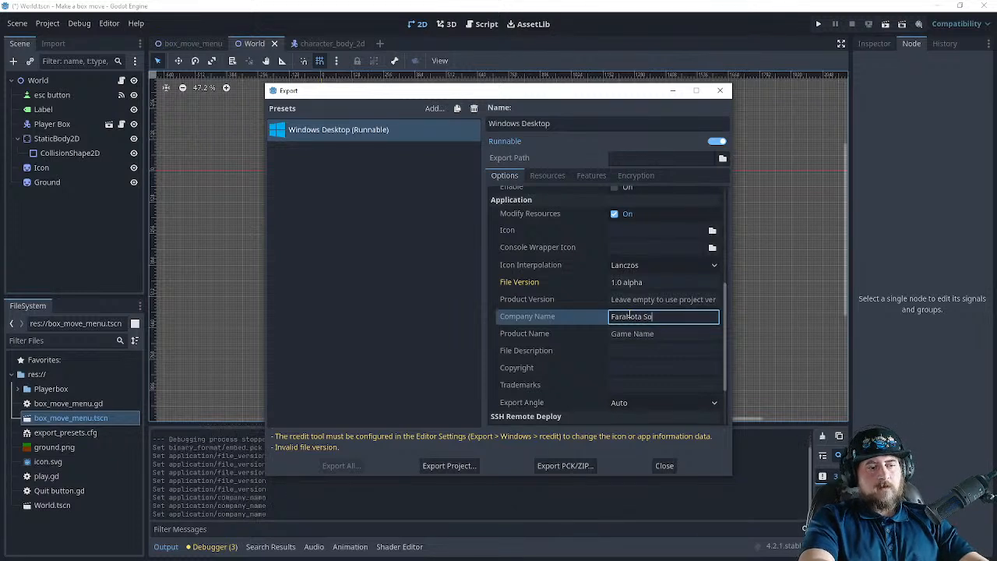
type("ftware")
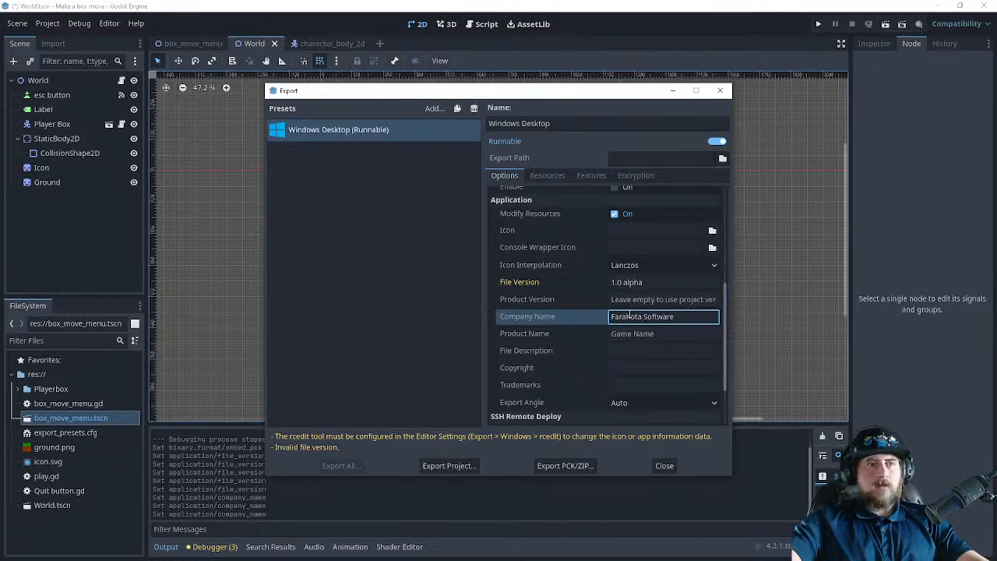
left_click(666, 336)
type("Move a block")
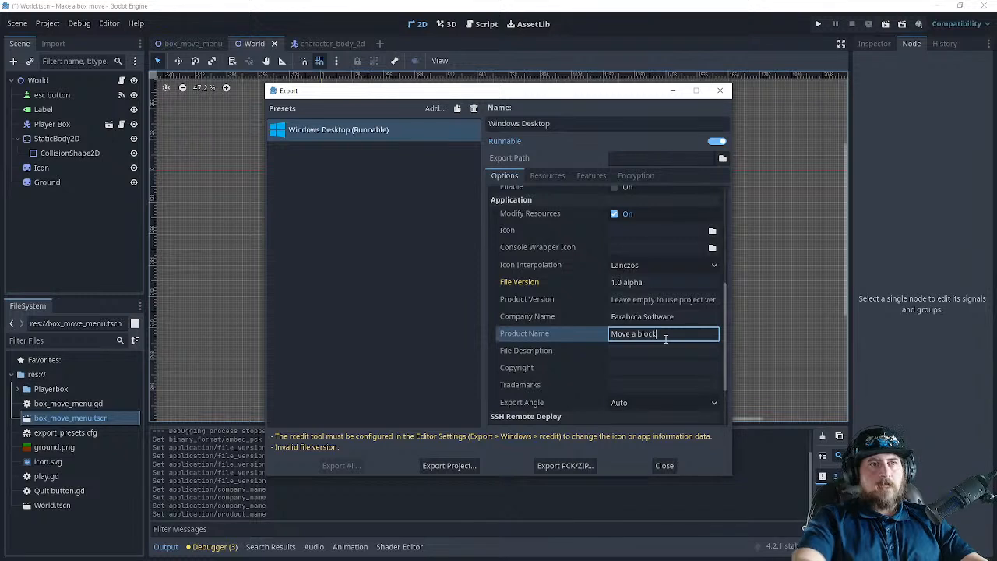
- Set the preset's File Description to "check out this block you can move"
left_click(624, 351)
type("mo")
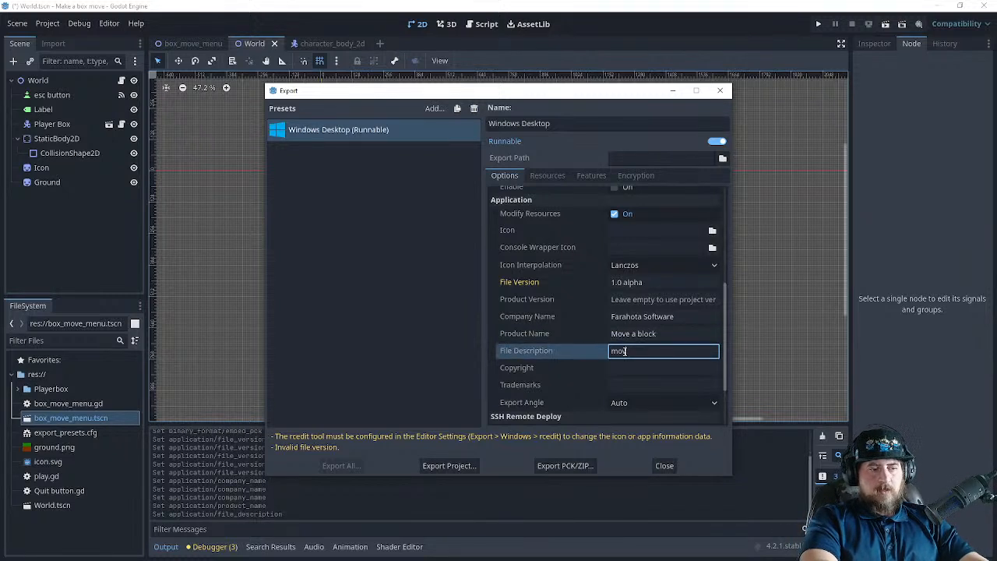
type("ve")
key("BackSpace")
key("BackSpace")
type("check out this block")
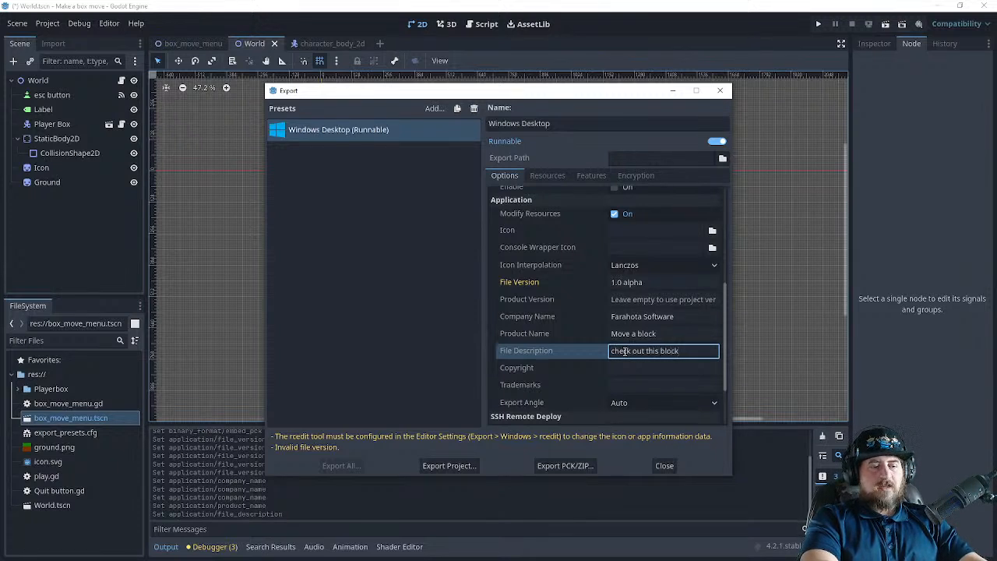
type(" you c")
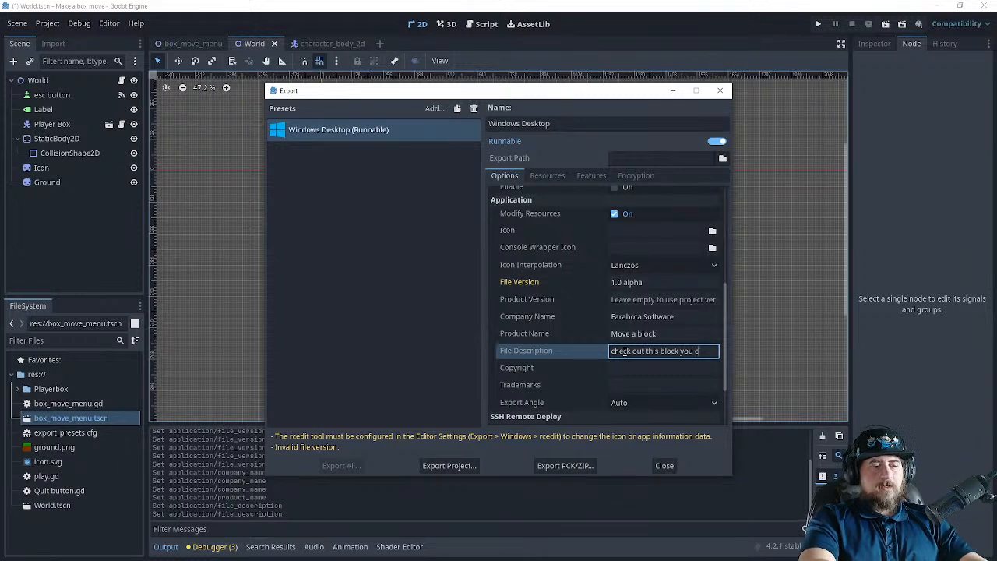
type("an move")
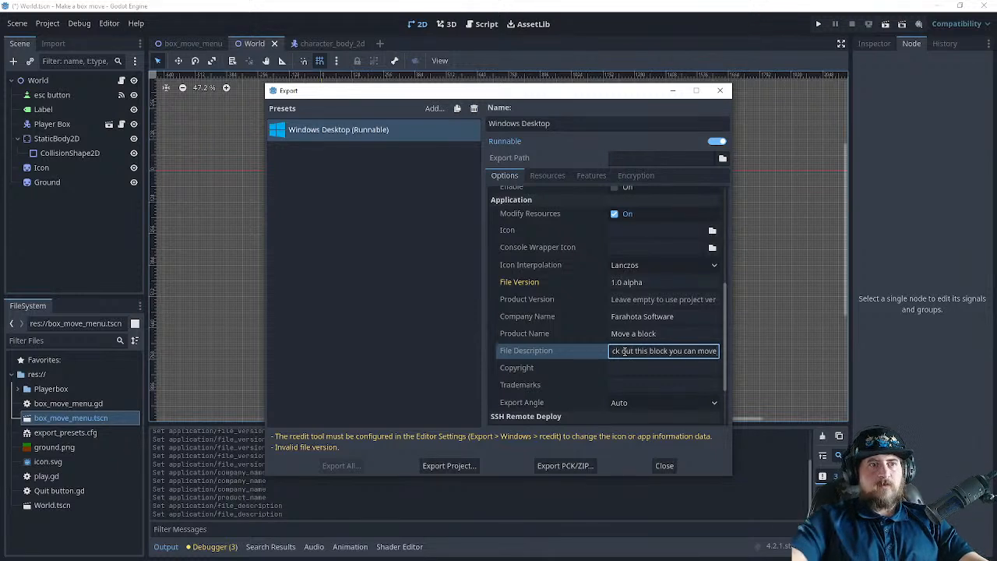
- Set the preset's Copyright to "Farahota Software 2024"
scroll(619, 352, "down", 1)
left_click(616, 335)
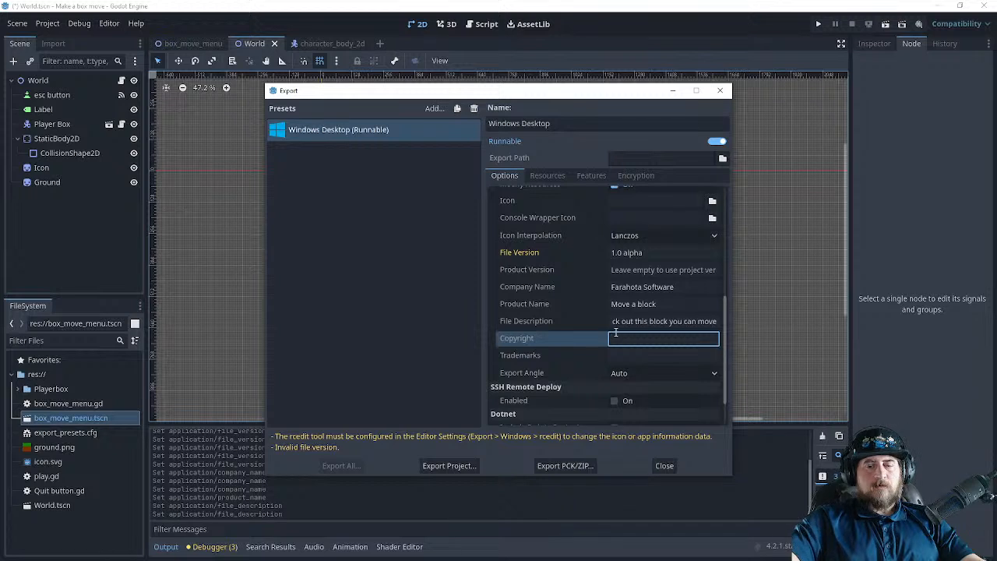
type("farahot")
key("BackSpace")
key("BackSpace")
key("BackSpace")
key("BackSpace")
key("BackSpace")
key("BackSpace")
key("BackSpace")
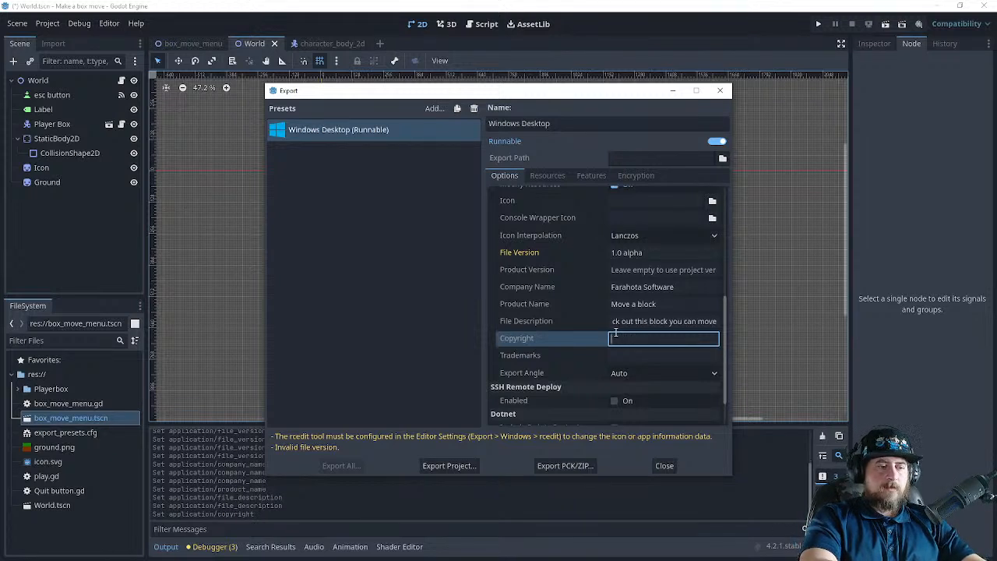
type("Farajhota Software 2024")
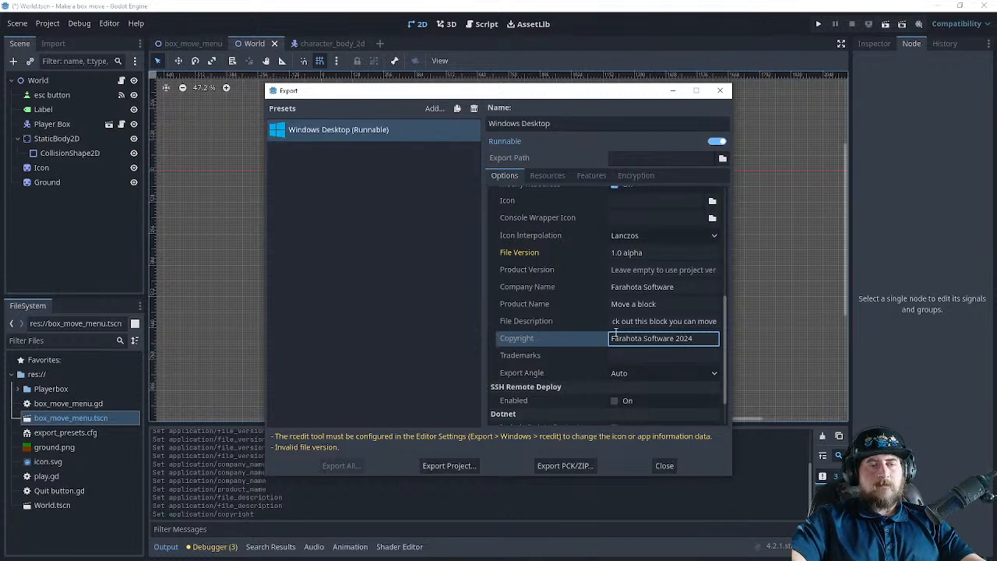
- Review the preset's remaining options, including Export Angle, and its resource, feature and encryption settings
scroll(615, 334, "down", 1)
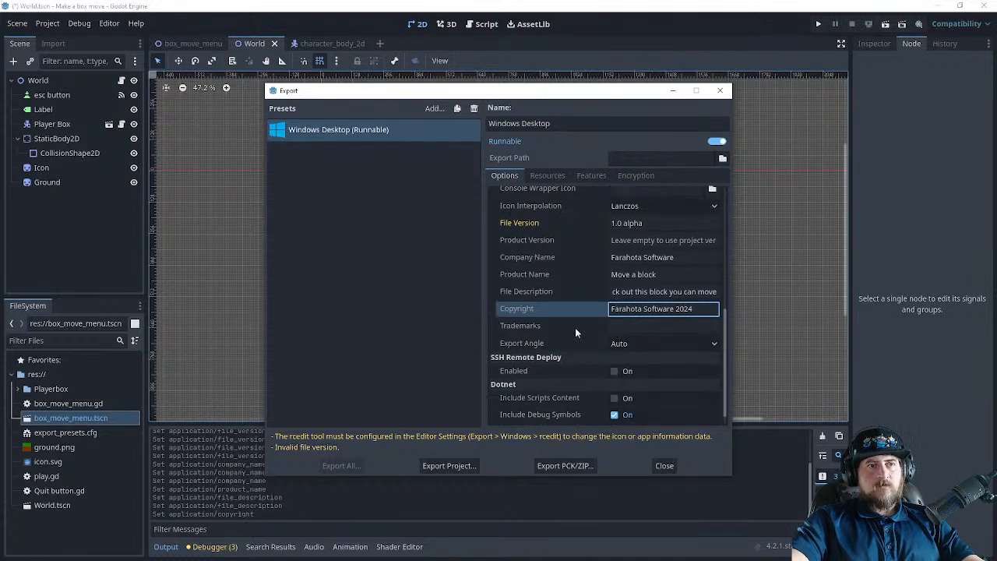
scroll(597, 333, "down", 1)
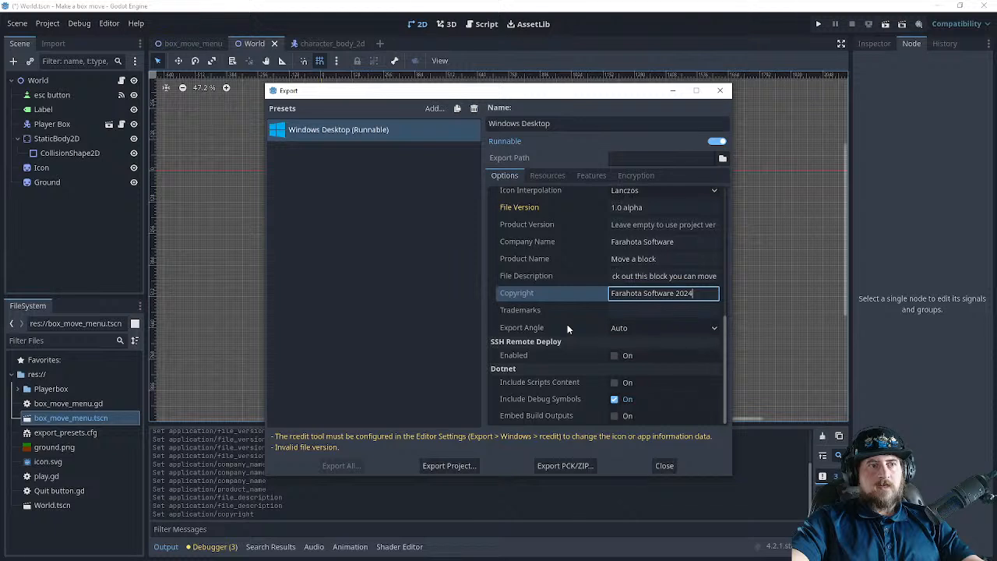
left_click(621, 334)
left_click(622, 332)
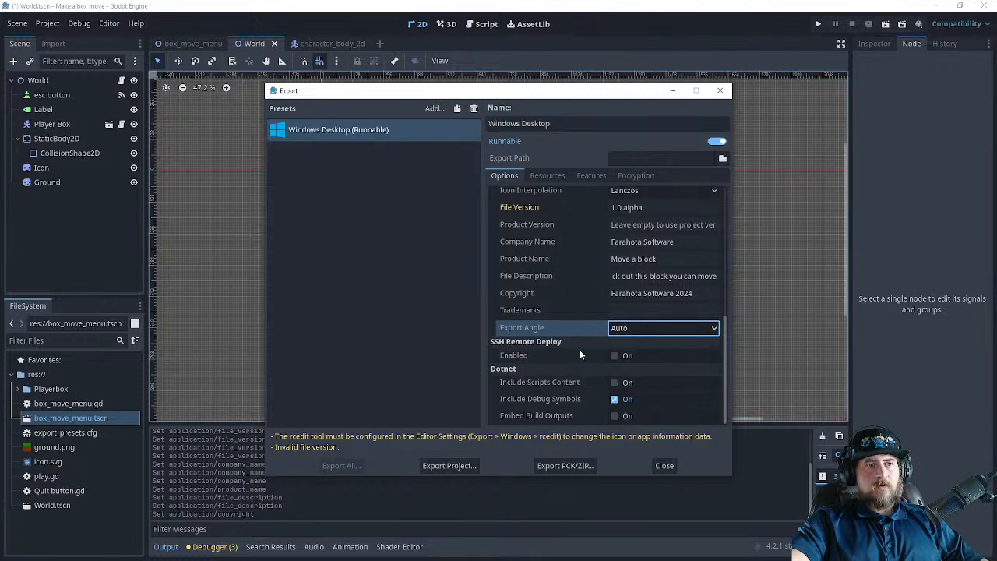
scroll(553, 374, "up", 10)
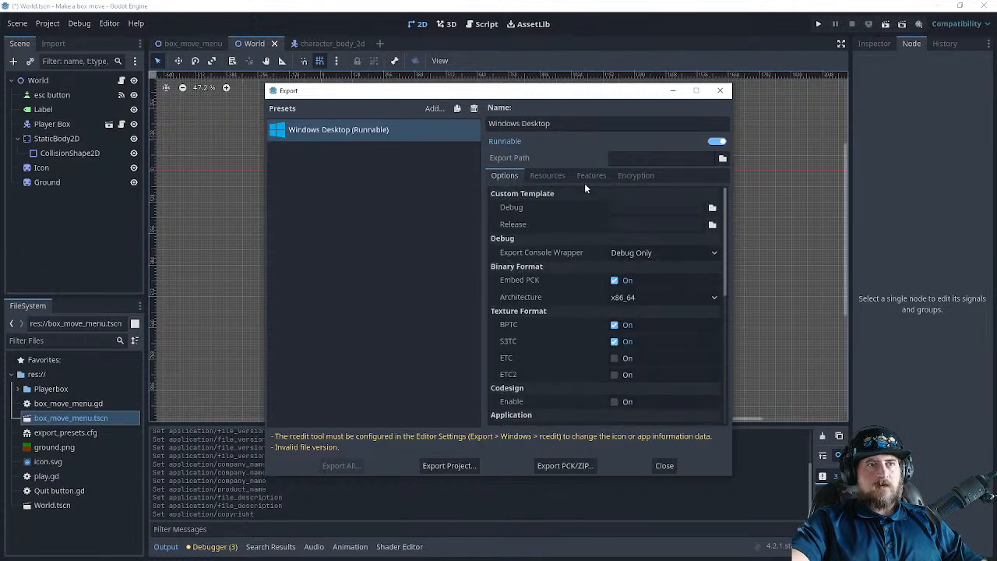
left_click(546, 177)
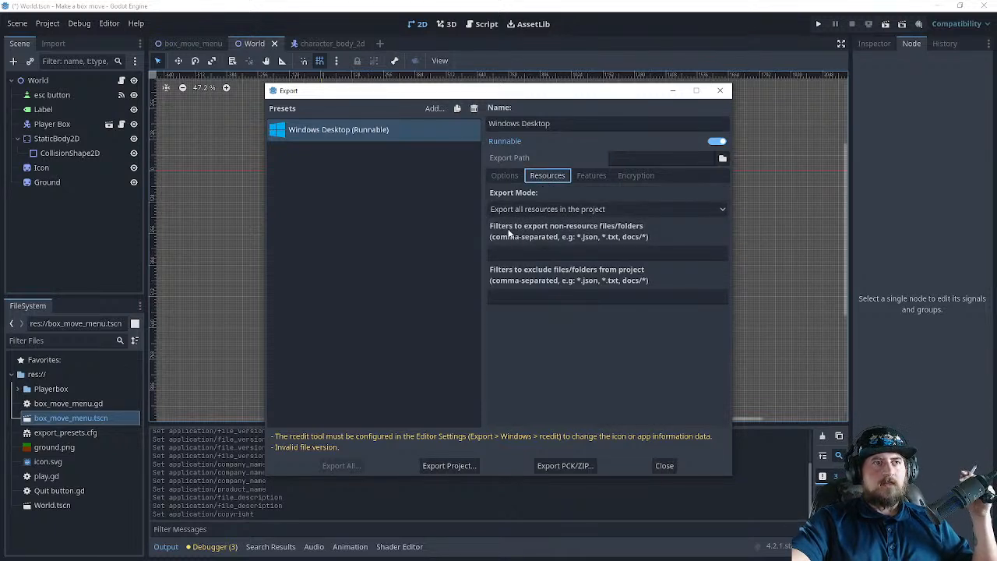
left_click(601, 175)
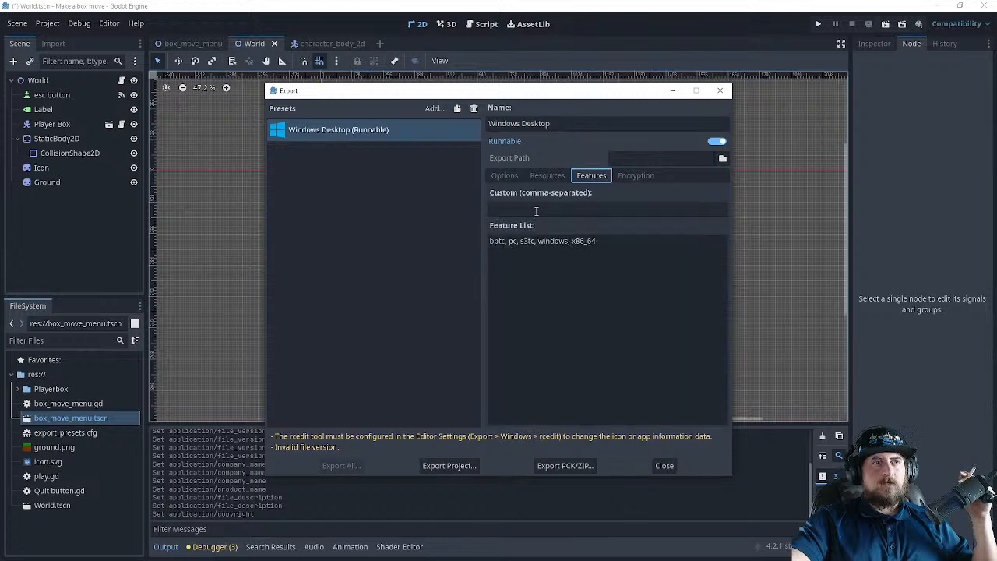
left_click(641, 177)
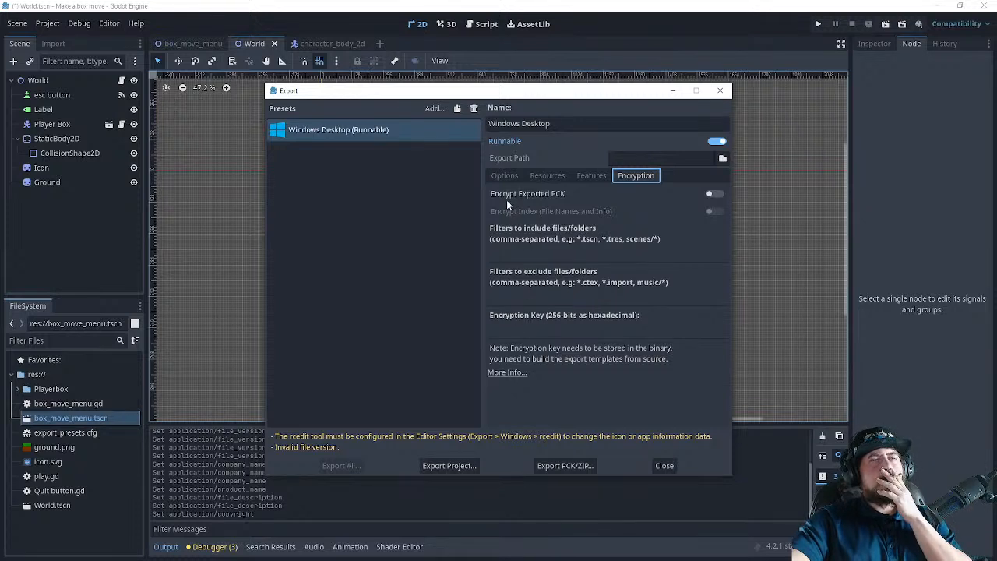
left_click(504, 176)
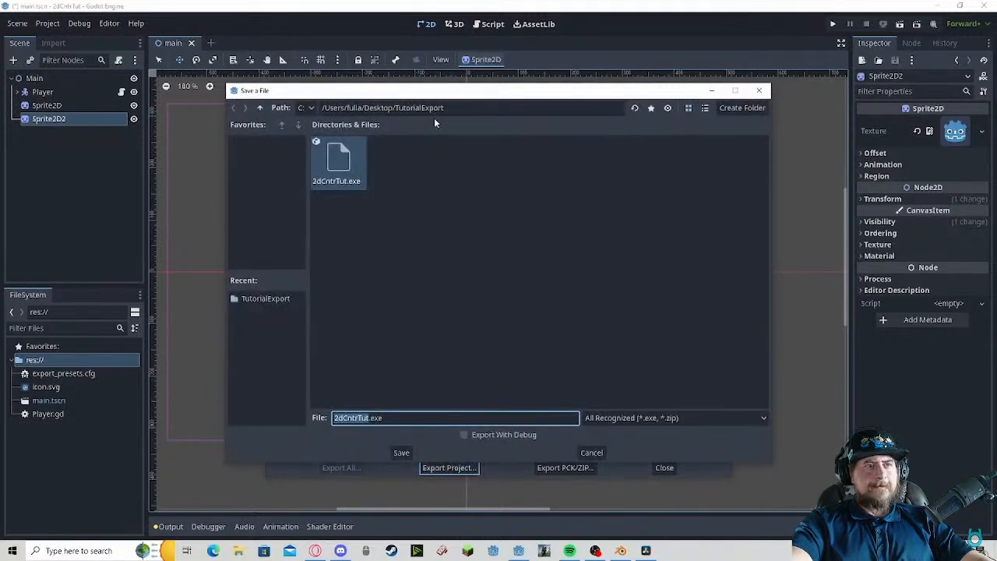
- Switch to the YouTube tutorial, watch the part on saving the exported executable, and pause it
mouse_move(606, 382)
left_click(508, 339)
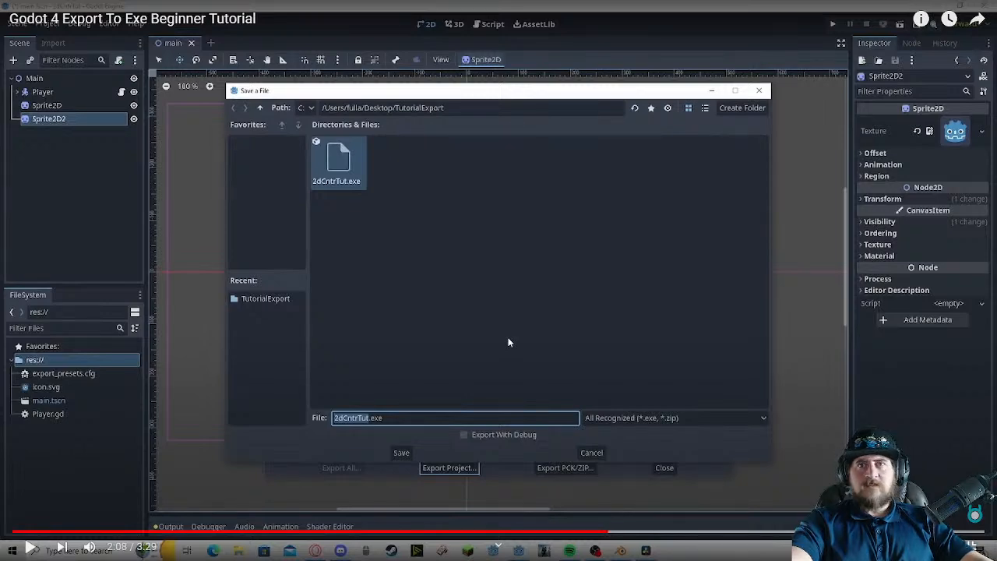
left_click(508, 337)
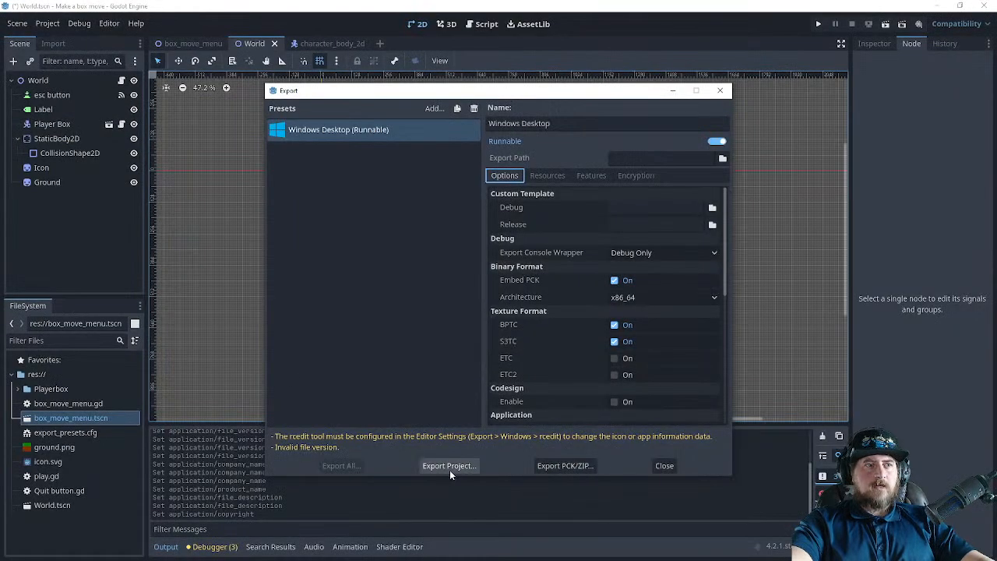
- Back in Godot, try to export the project with debug as "Make a box move.exe" to the root of drive C:
left_click(450, 466)
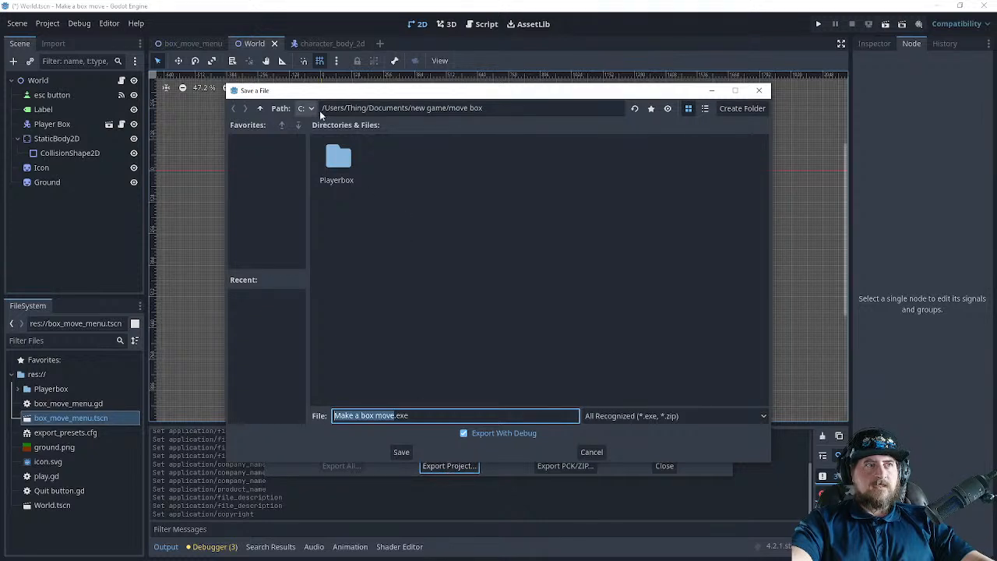
triple_click(259, 108)
double_click(259, 109)
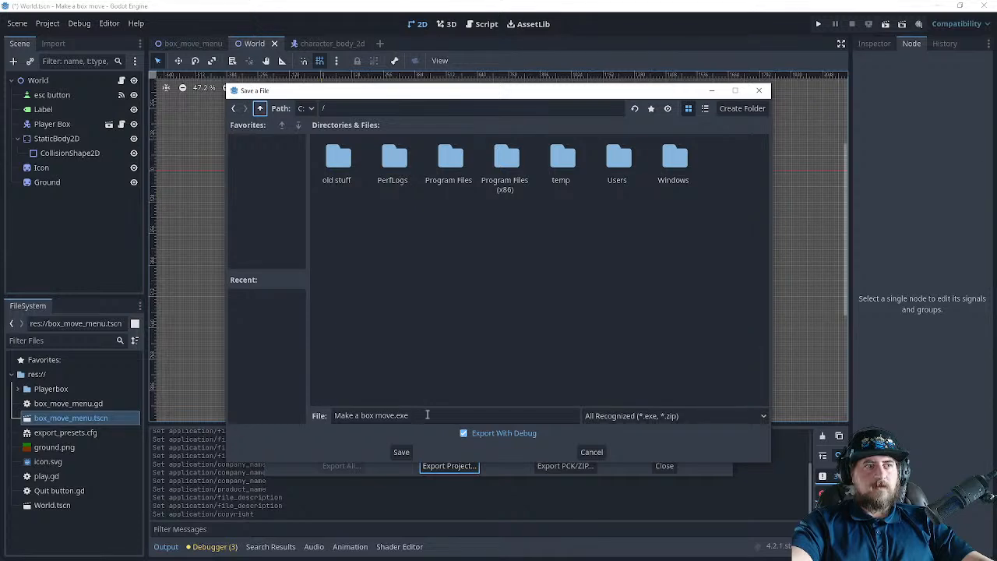
left_click(399, 452)
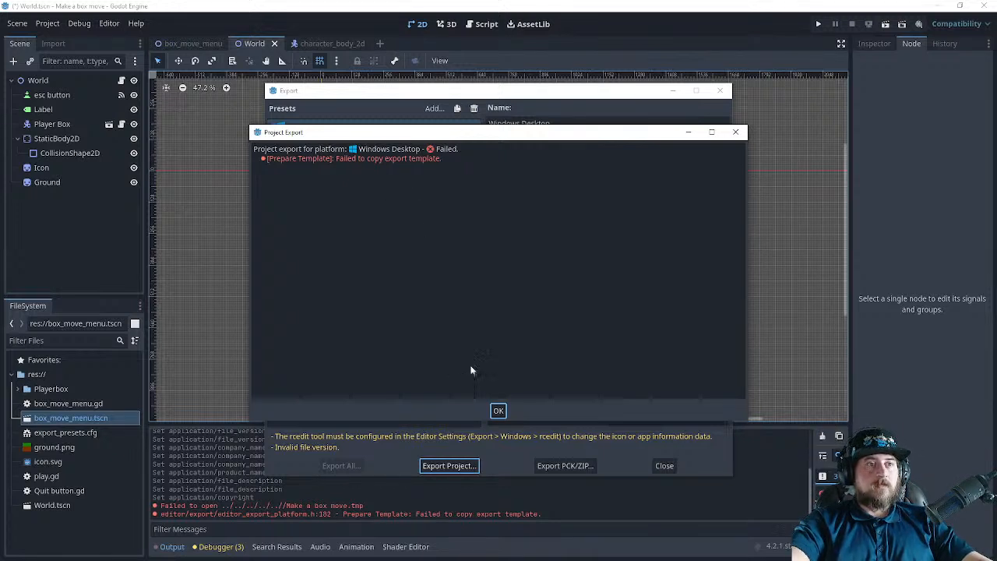
left_click(499, 411)
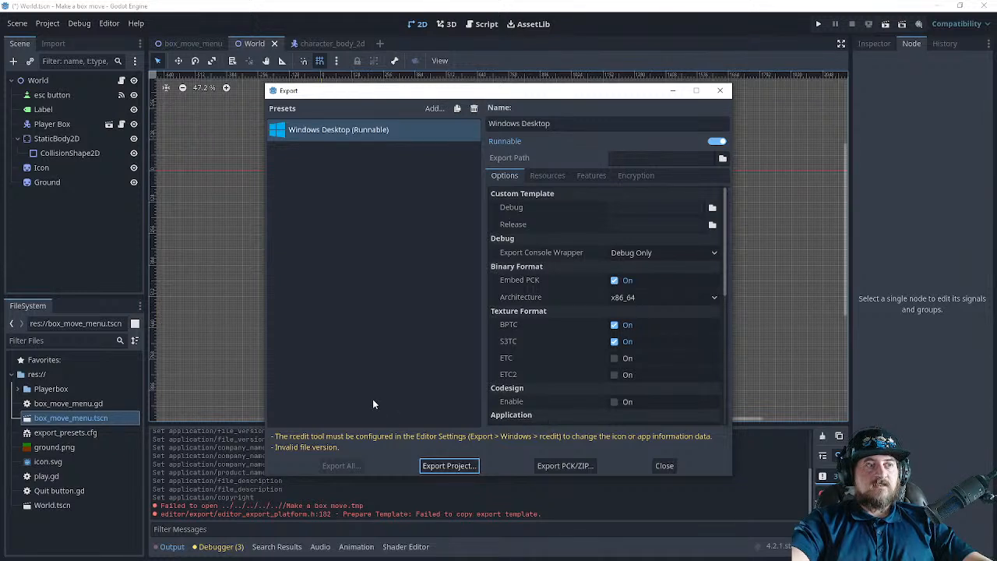
- Change the Windows Desktop preset's File Version to "1.0a"
scroll(644, 292, "down", 5)
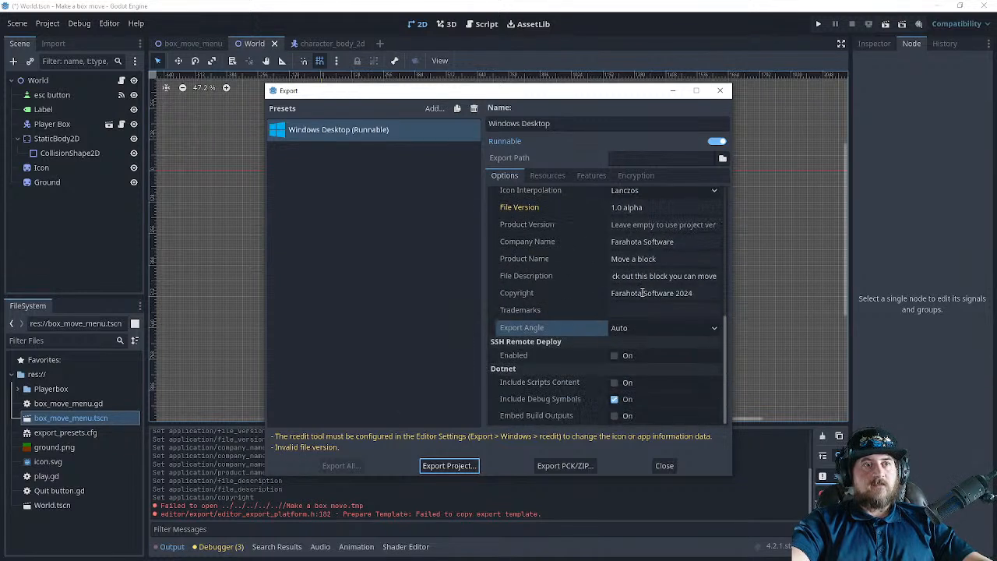
left_click(638, 265)
double_click(638, 266)
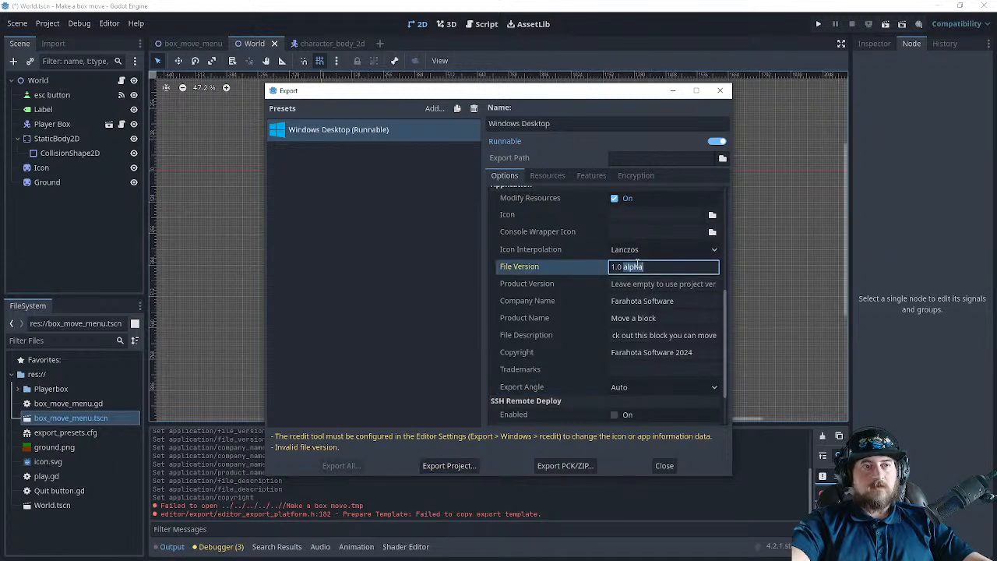
key("BackSpace")
key("BackSpace")
type("a")
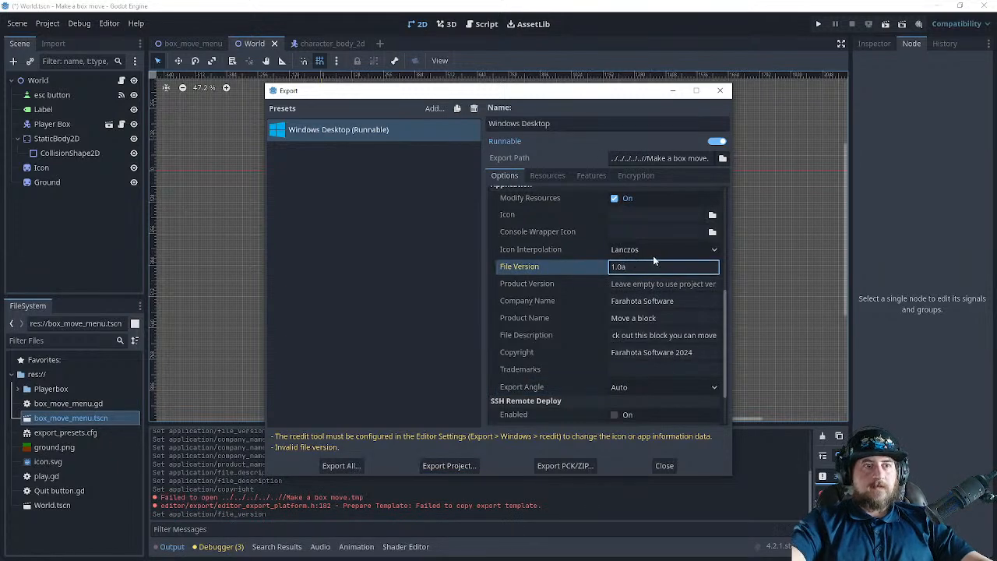
- Retry exporting "Make a box move.exe" with debug to the root of drive C:
left_click(446, 466)
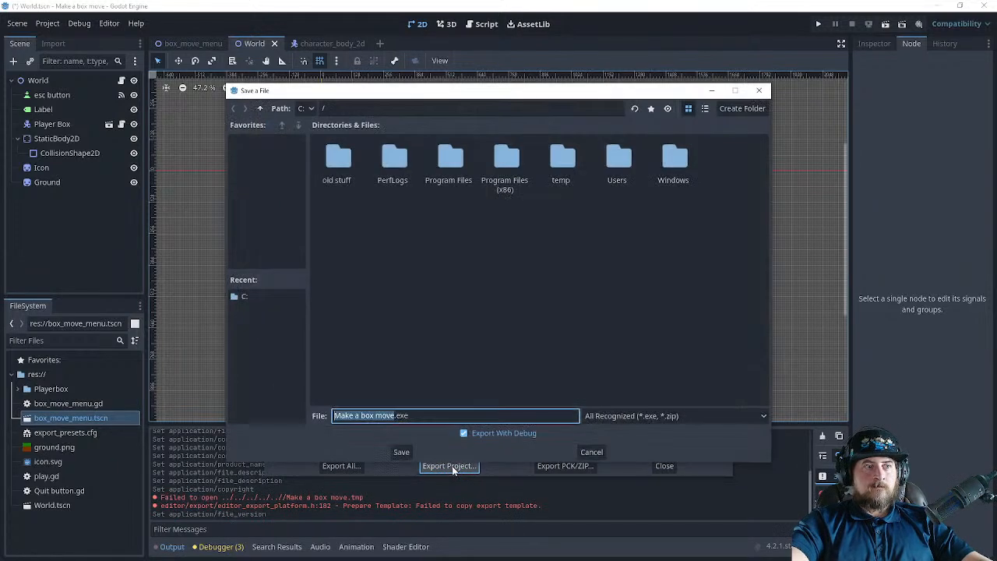
left_click(260, 109)
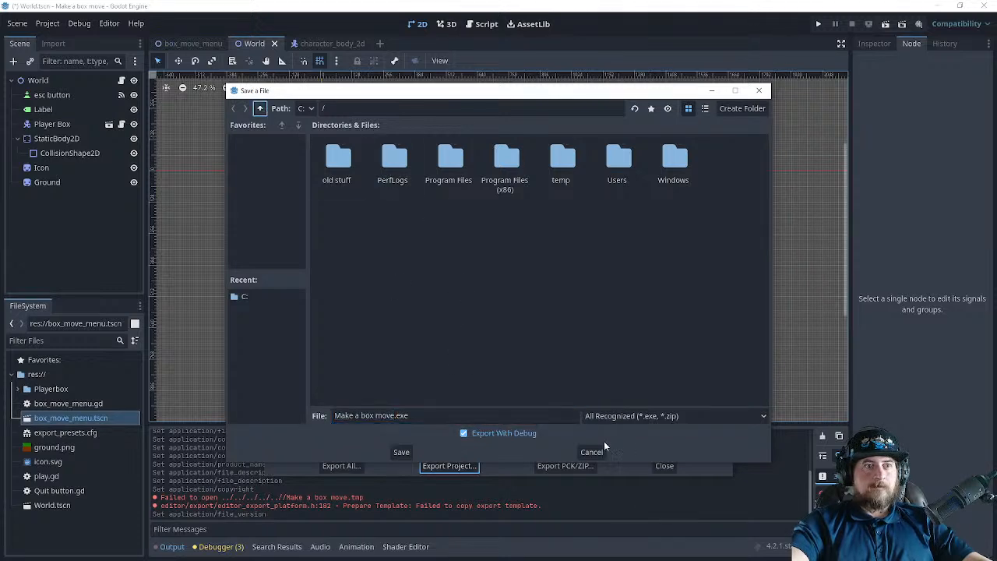
left_click(400, 453)
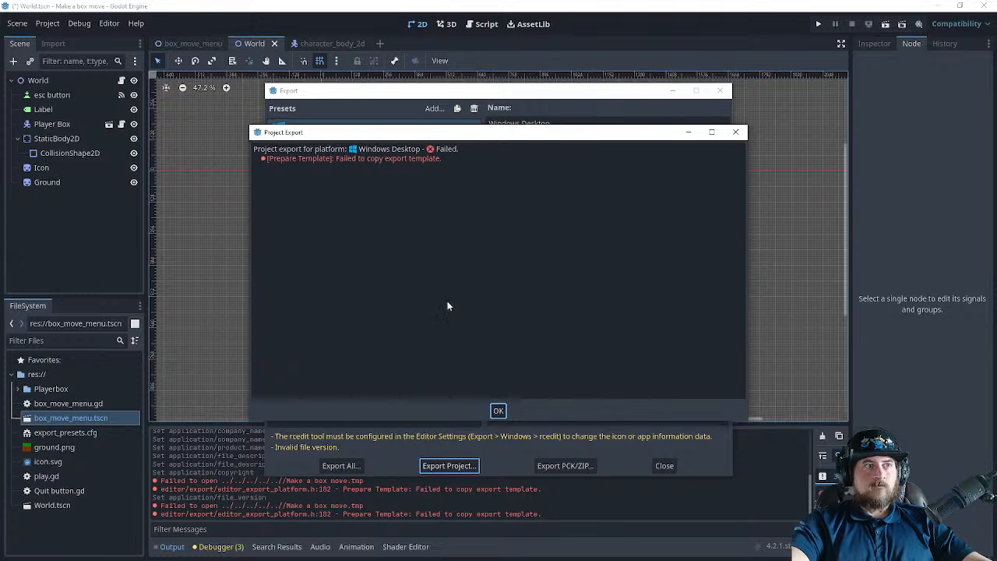
left_click(499, 412)
- Shorten the File Version to "1.0" and try exporting "Make a box move.exe" to the root of drive C: again
left_click(658, 283)
left_click(658, 269)
key("BackSpace")
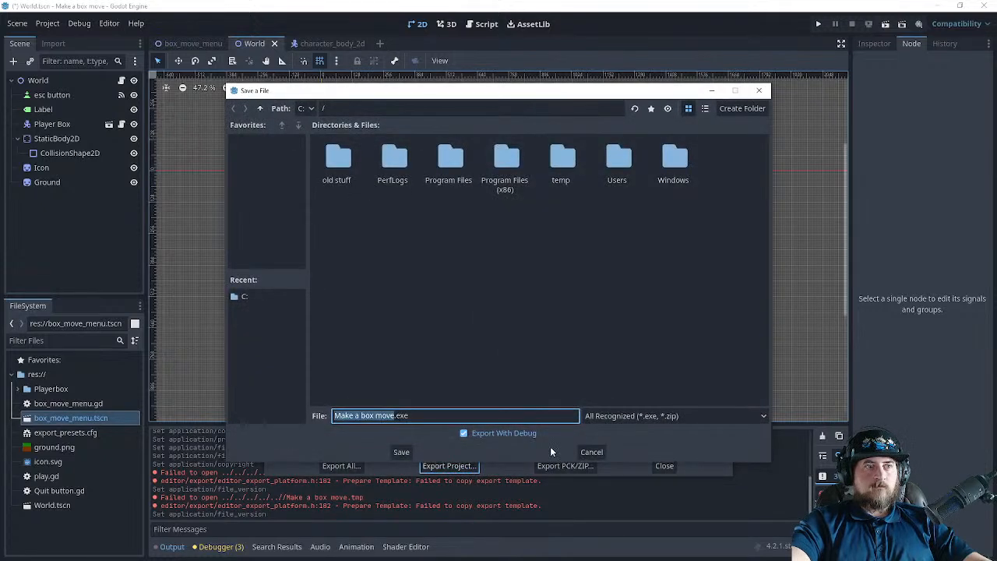
left_click(401, 452)
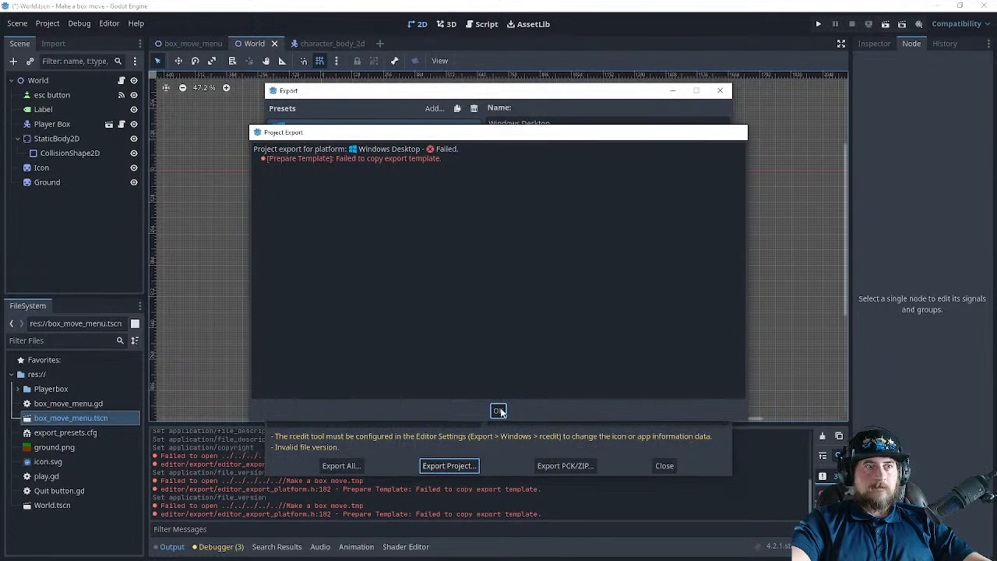
left_click(499, 411)
- Clear the Windows Desktop preset's File Version so that it uses the project version
left_click(647, 267)
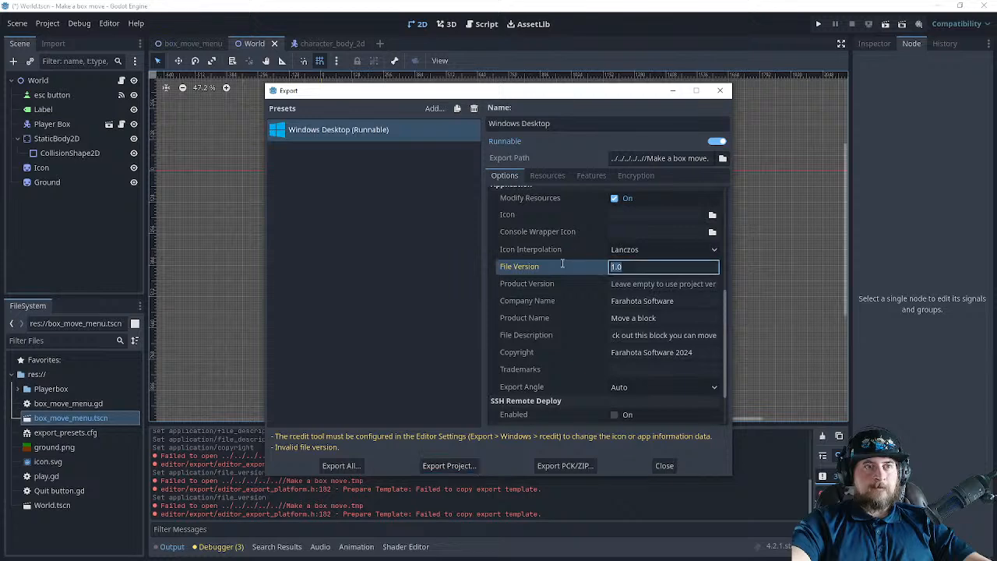
key("BackSpace")
key("BackSpace")
key("BackSpace")
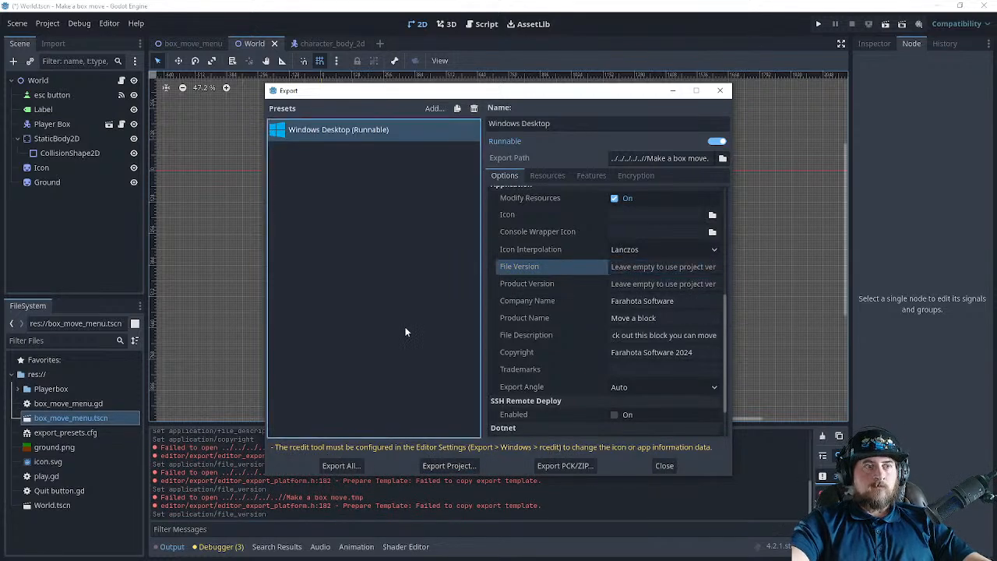
- Try to export "Make a box move.exe" with debug to the root of drive C: using the empty File Version
left_click(448, 466)
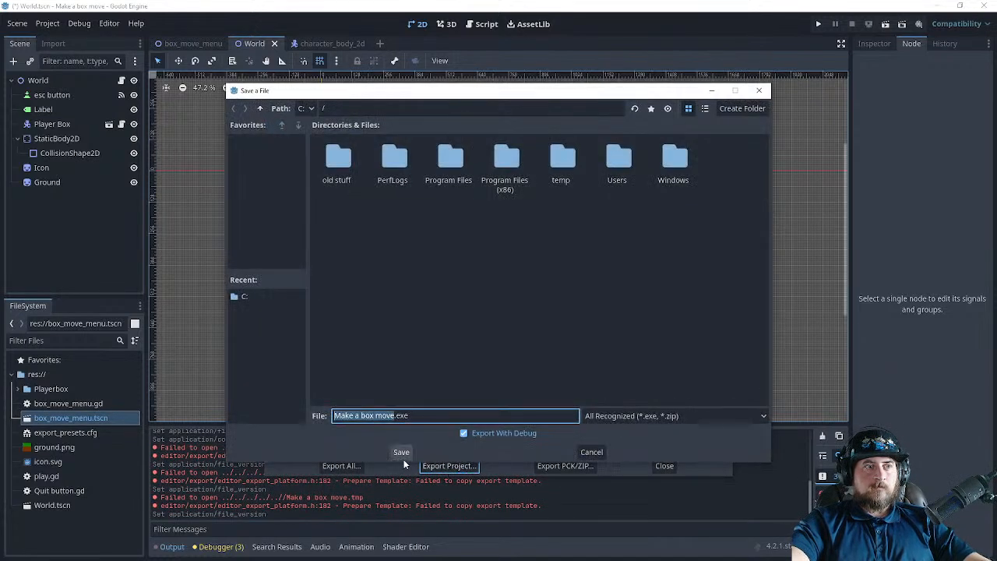
left_click(402, 453)
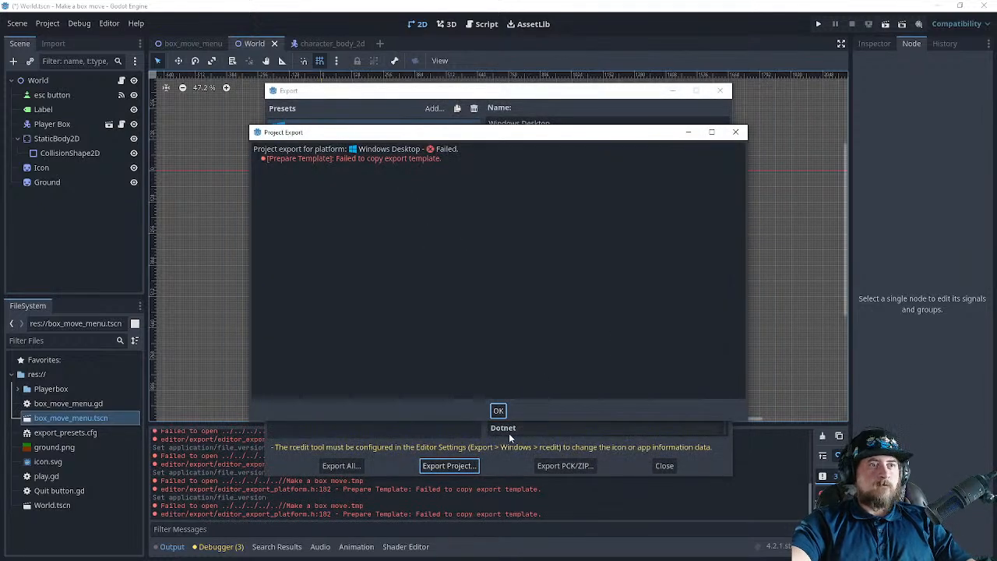
left_click(499, 411)
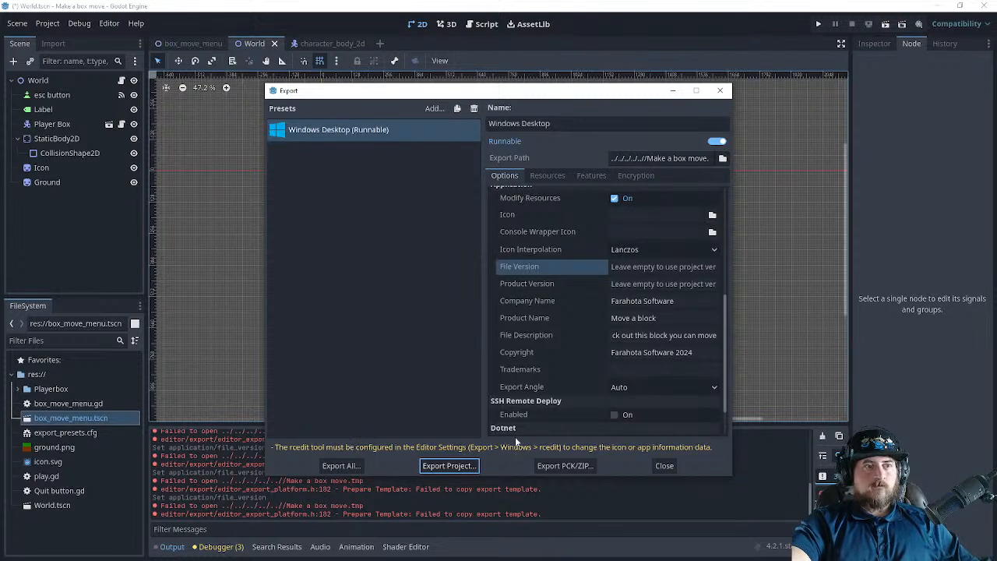
scroll(613, 335, "up", 5)
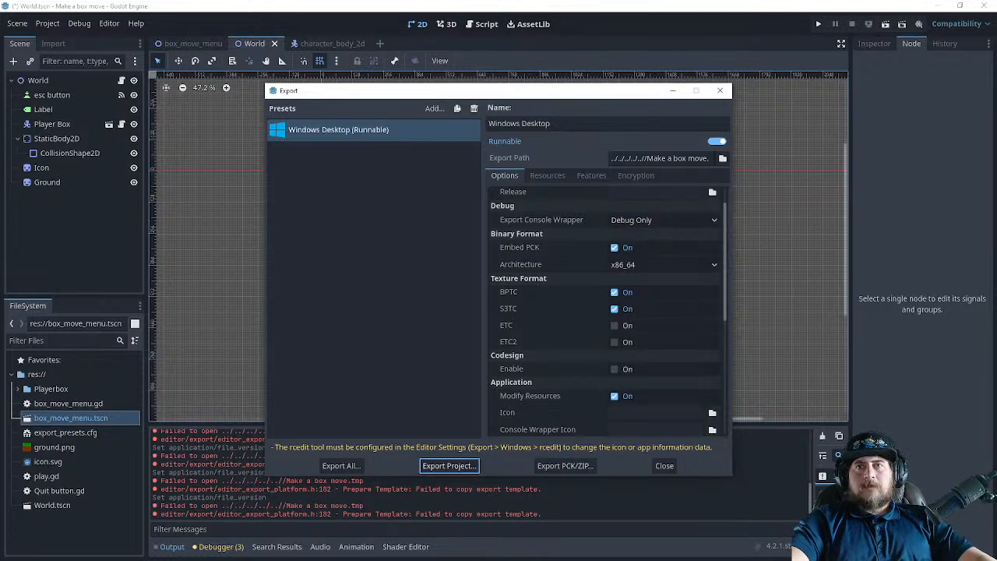
- Switch to the "Godot 4 Export To Exe Beginner Tutorial" video, review its project export part, and return to Godot
key("alt+Tab")
left_click(560, 252)
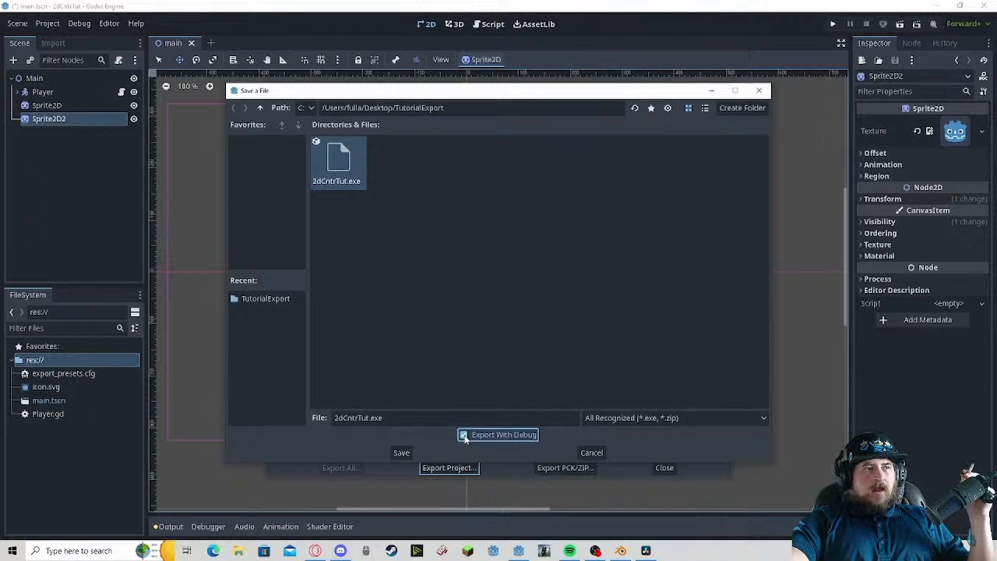
mouse_move(546, 261)
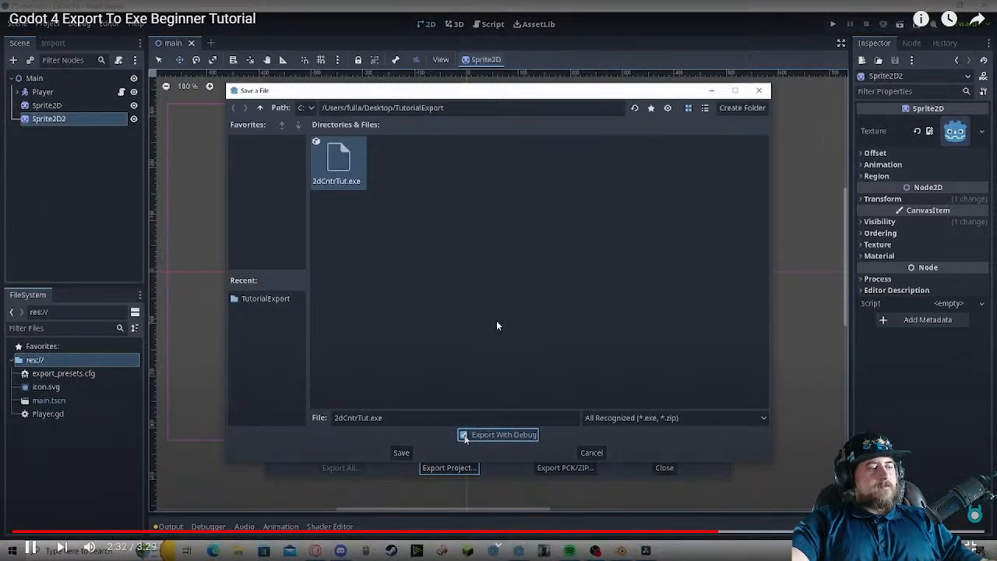
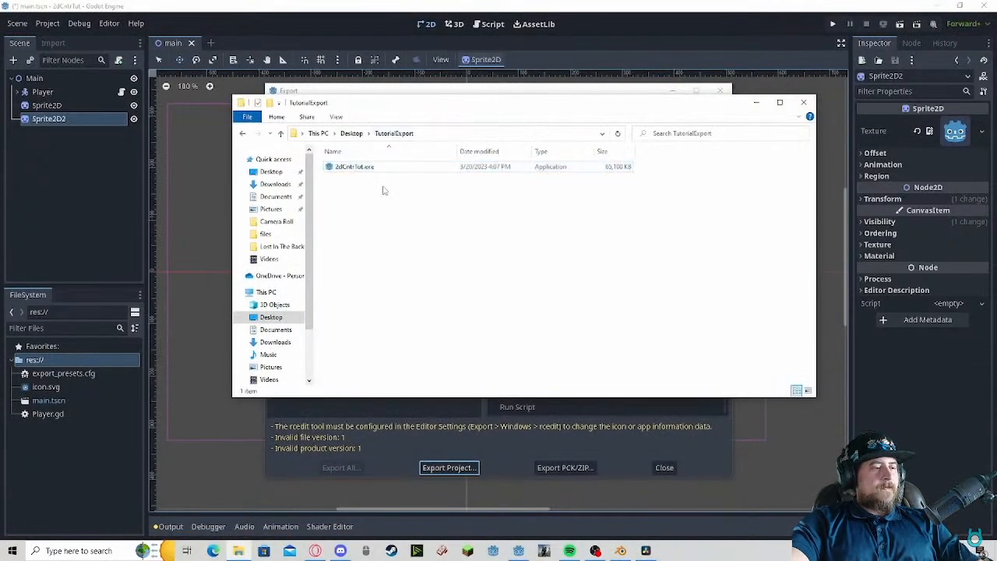
left_click(530, 402)
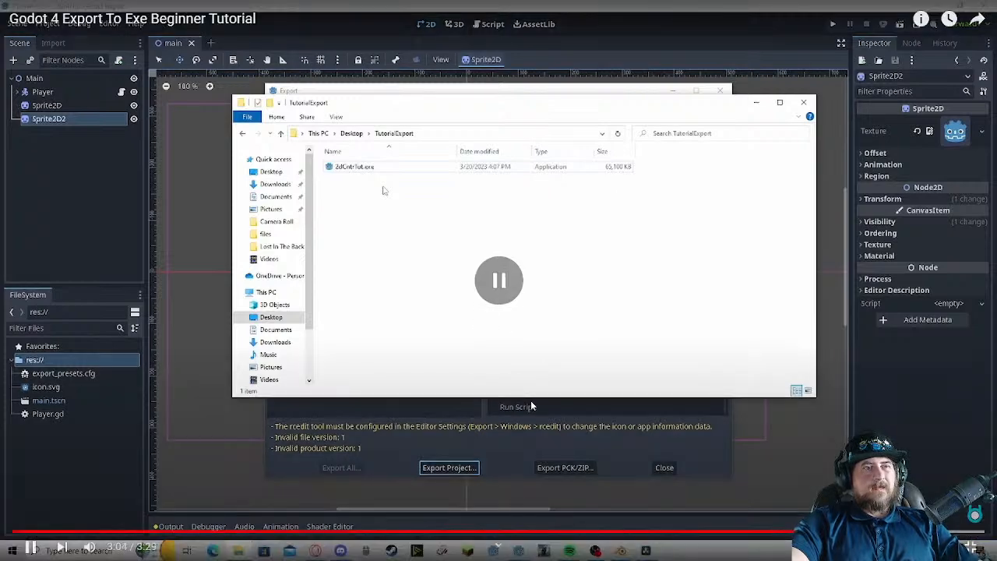
right_click(445, 393)
left_click(465, 338)
key("Escape")
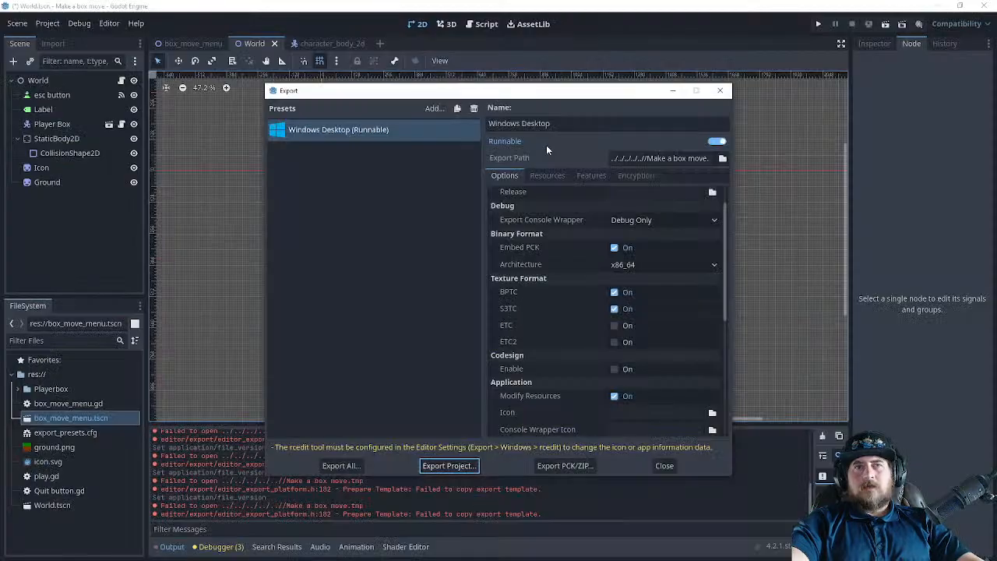
- Try to export all presets in Release mode, checking the Windows Desktop preset's options first
scroll(565, 271, "down", 7)
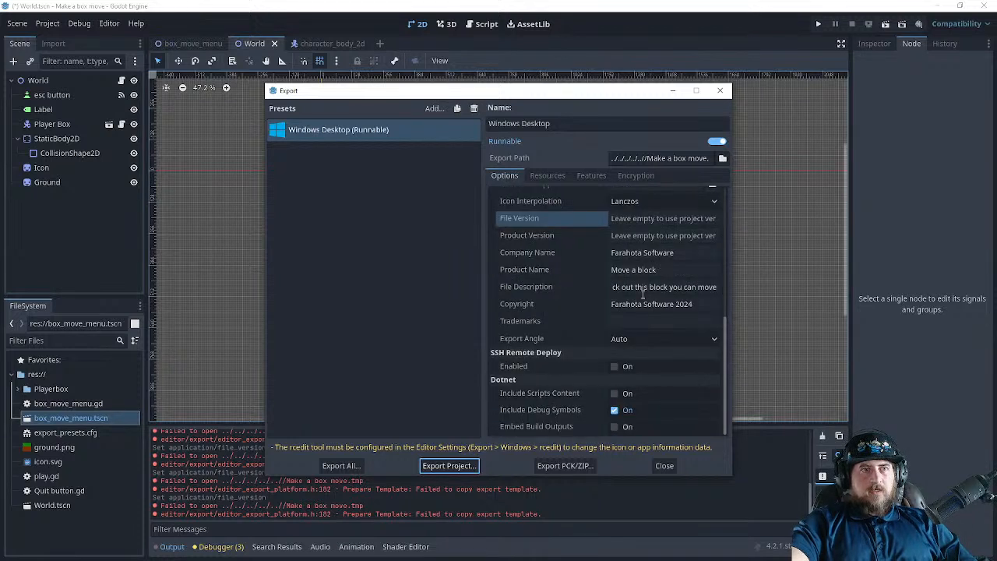
left_click(339, 466)
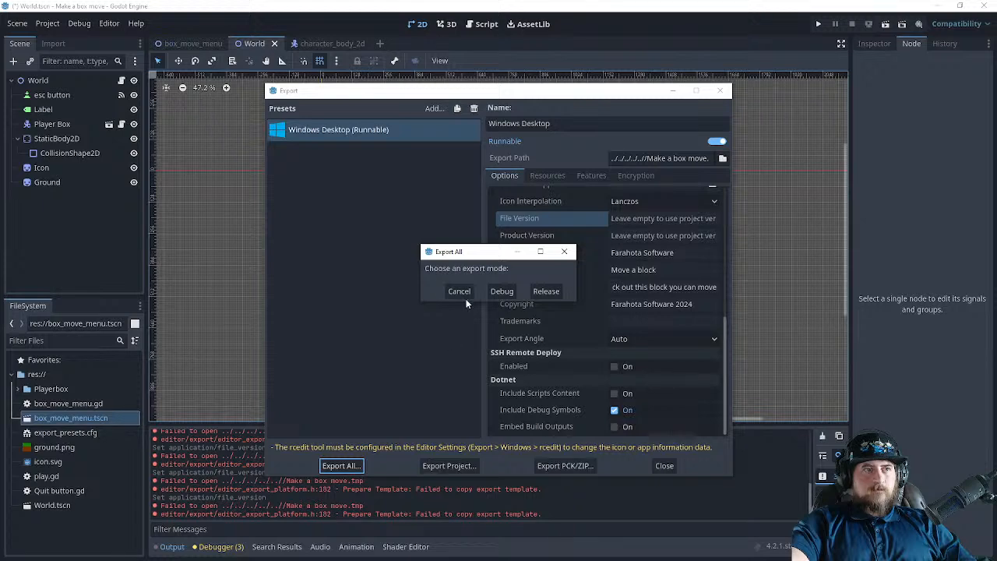
left_click(547, 291)
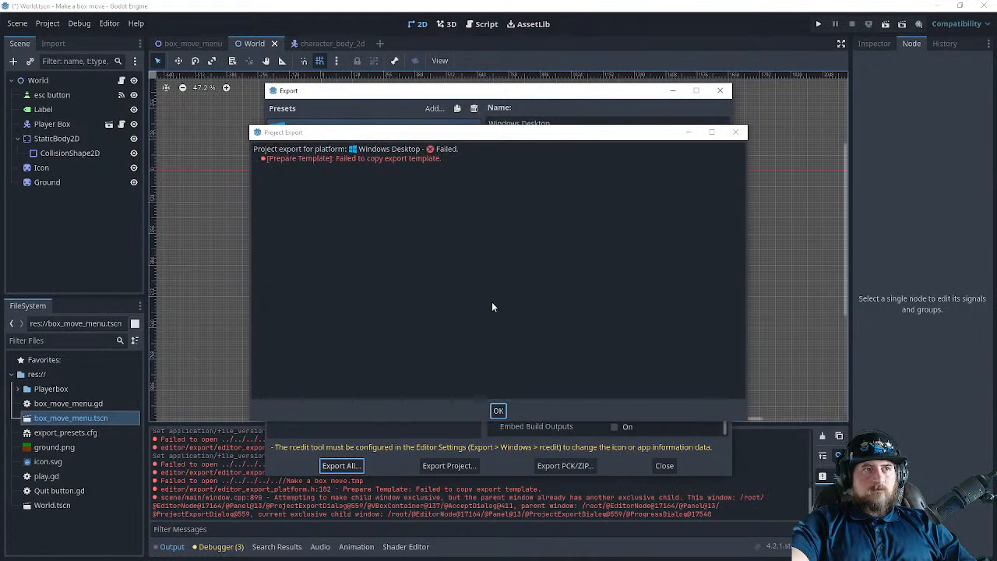
left_click(353, 163)
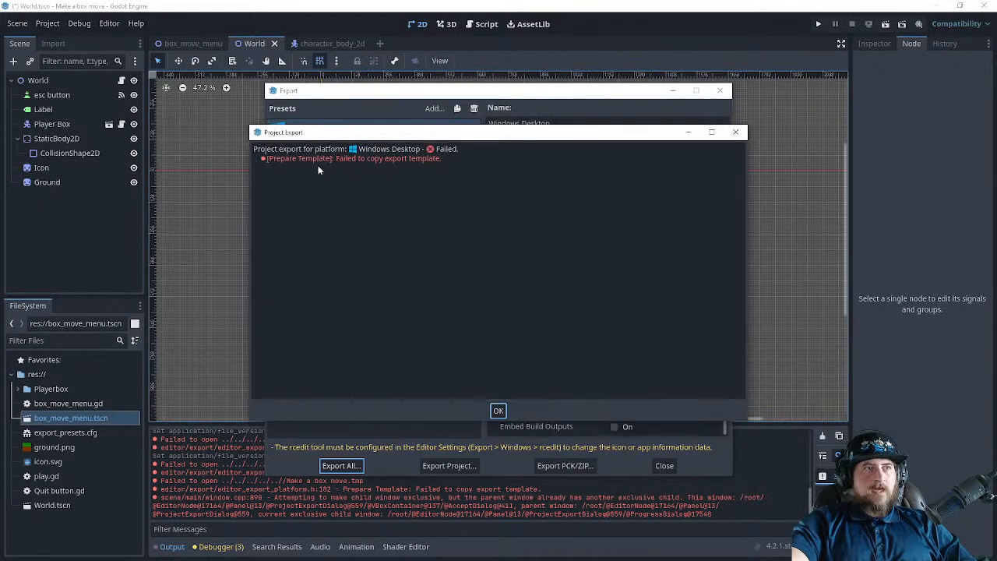
left_click(498, 411)
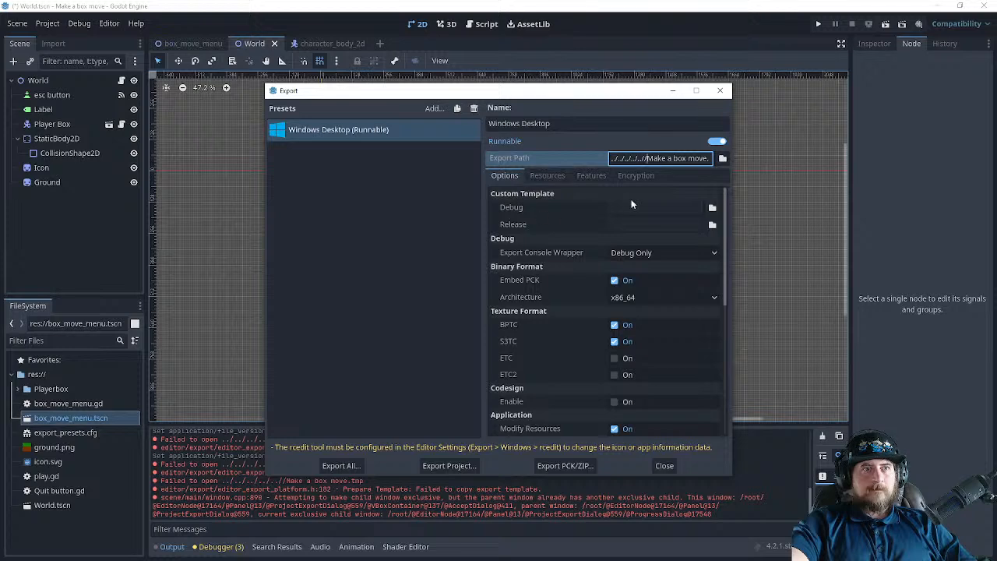
- Reselect the executable in drive C: as the export path, and strip the path down to "Make a box move.exe"
left_click(722, 158)
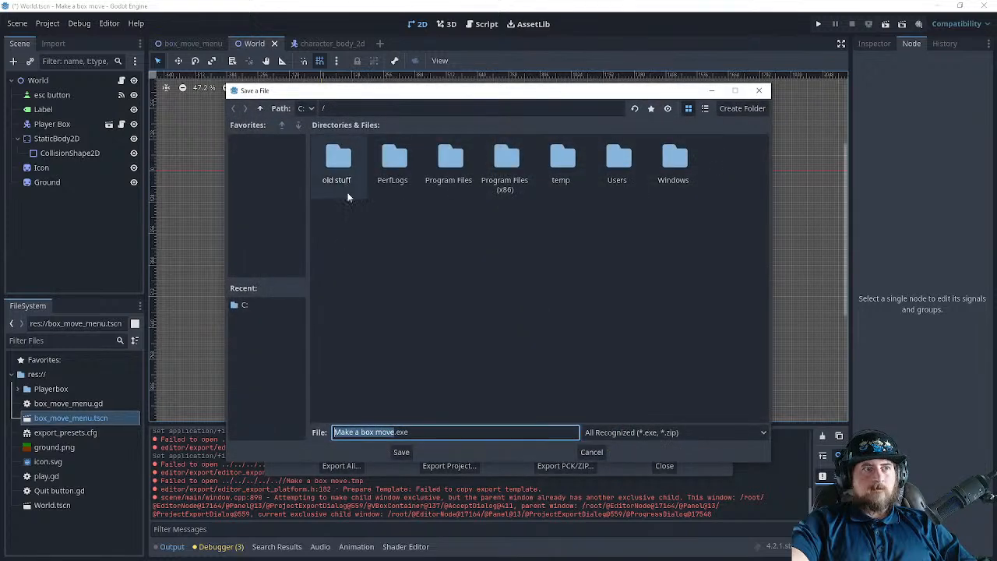
left_click(406, 452)
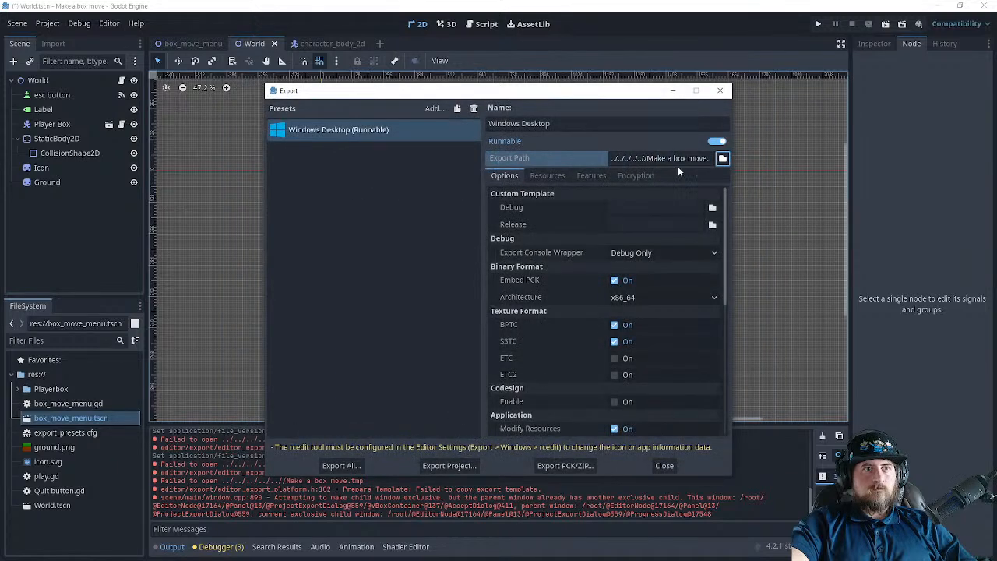
left_click(682, 157)
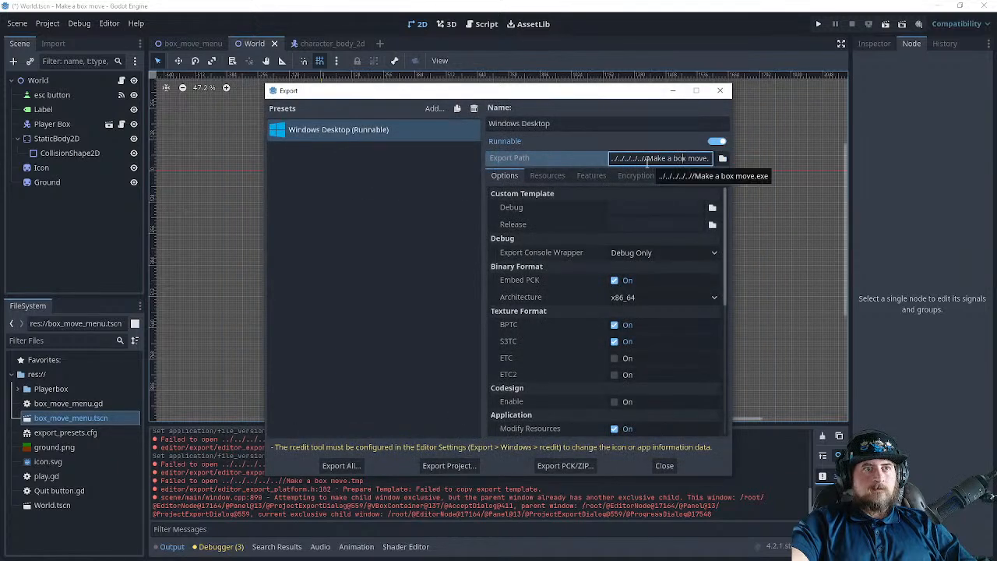
left_click_drag(646, 158, 554, 159)
key("BackSpace")
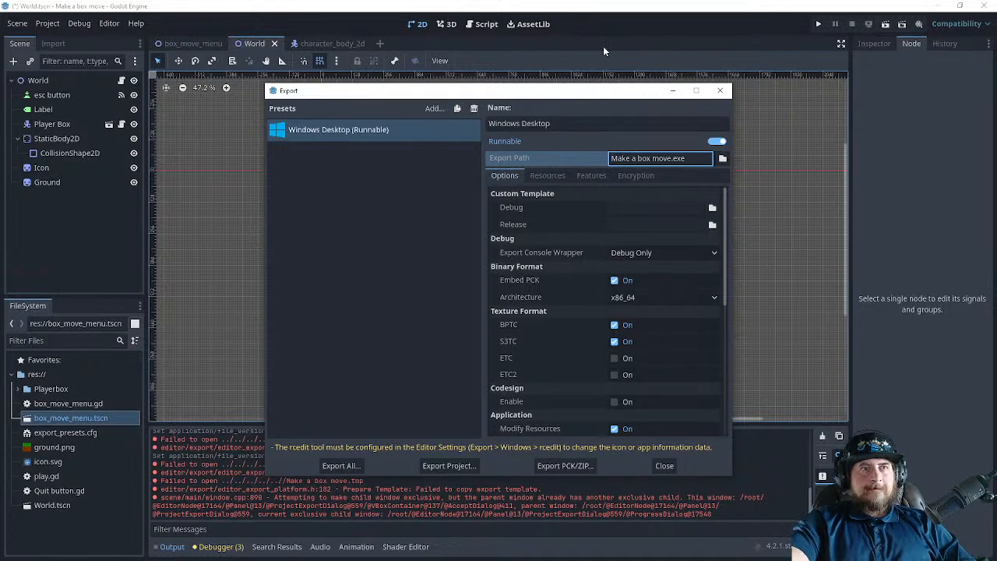
- Set the Windows Desktop preset's export path to "Make a box move.exe" in the user's Desktop folder
left_click(717, 160)
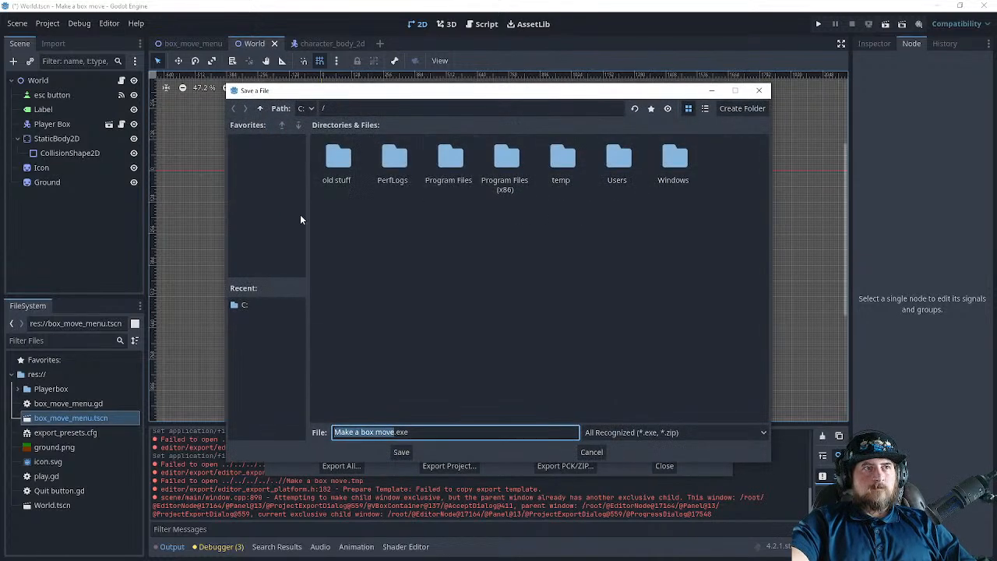
left_click(244, 305)
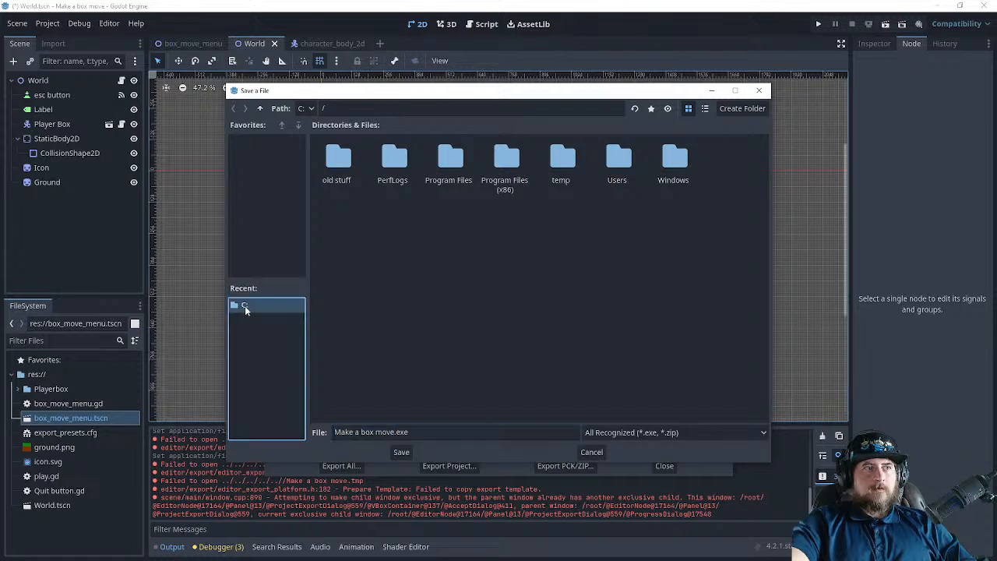
double_click(622, 163)
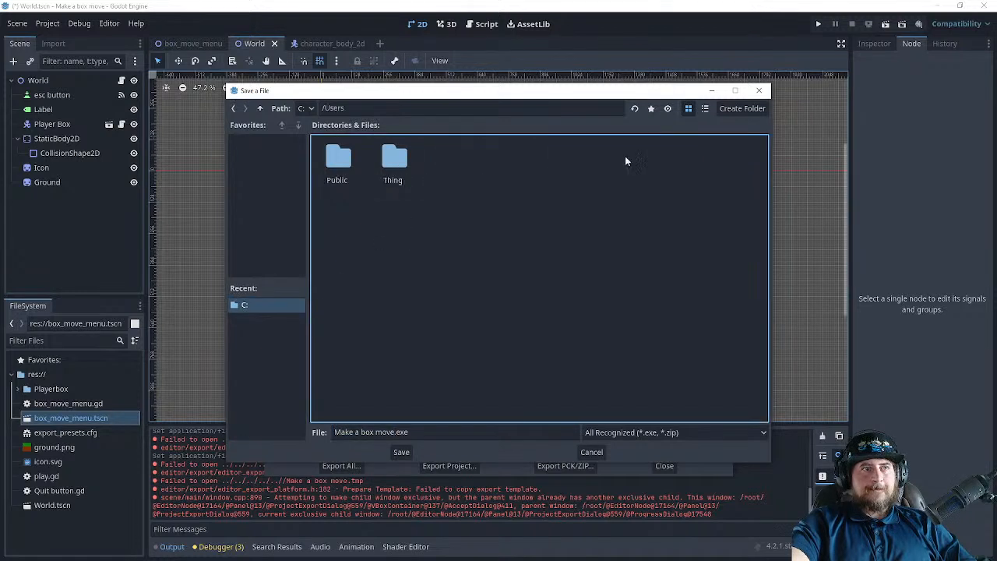
double_click(383, 166)
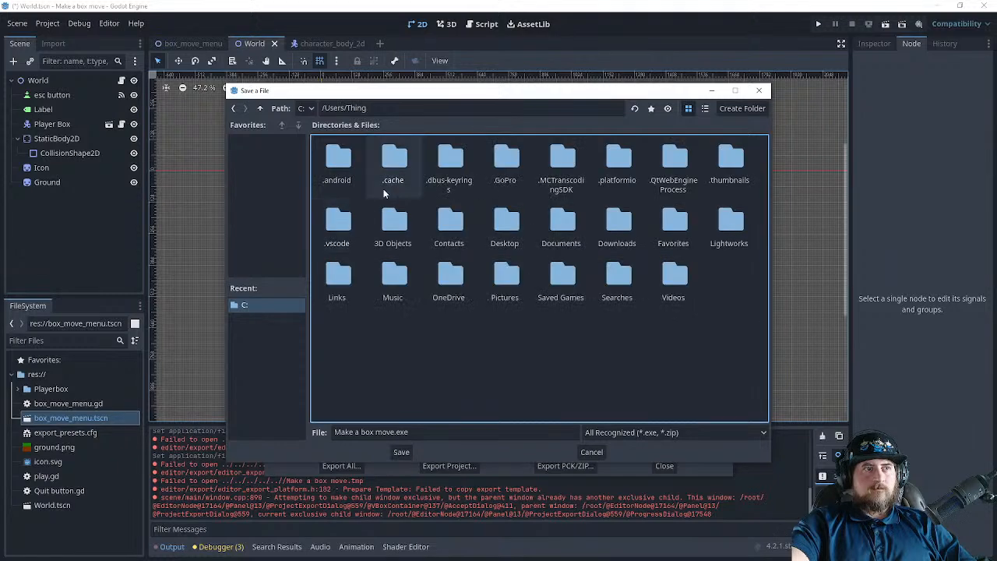
double_click(502, 233)
left_click(401, 452)
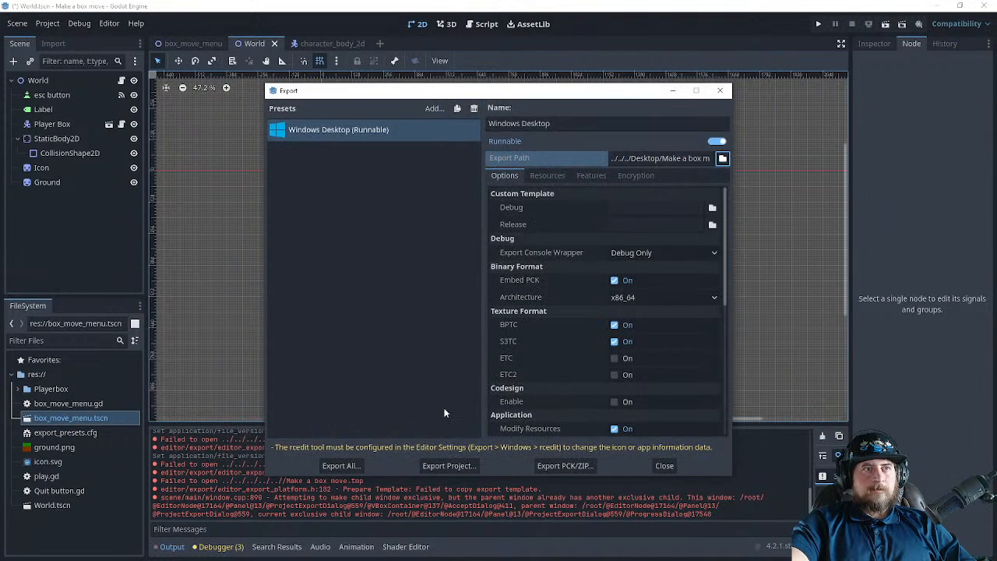
- Export the project with debug as "Make a box move.exe" to the Desktop folder
left_click(449, 465)
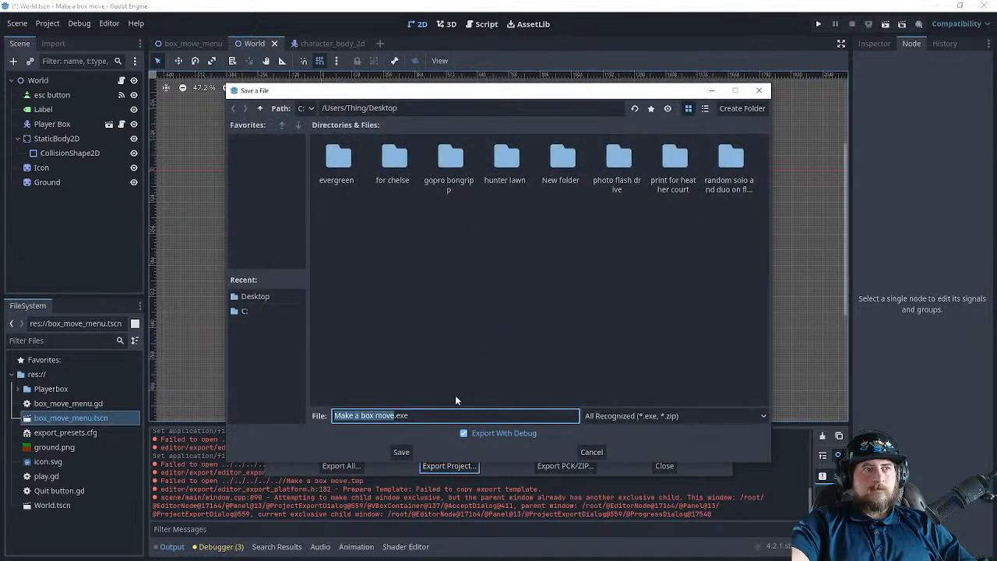
left_click(405, 452)
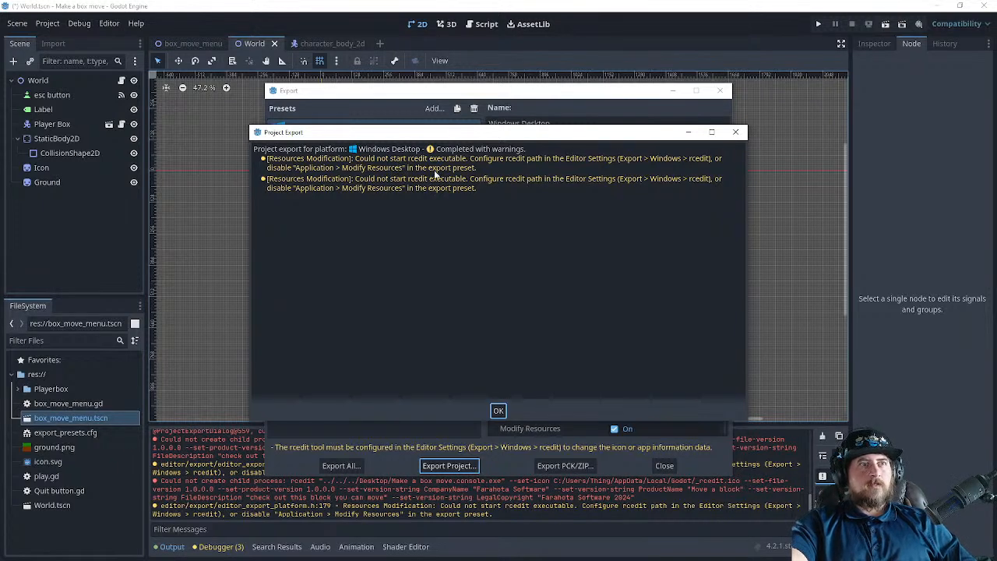
left_click(499, 410)
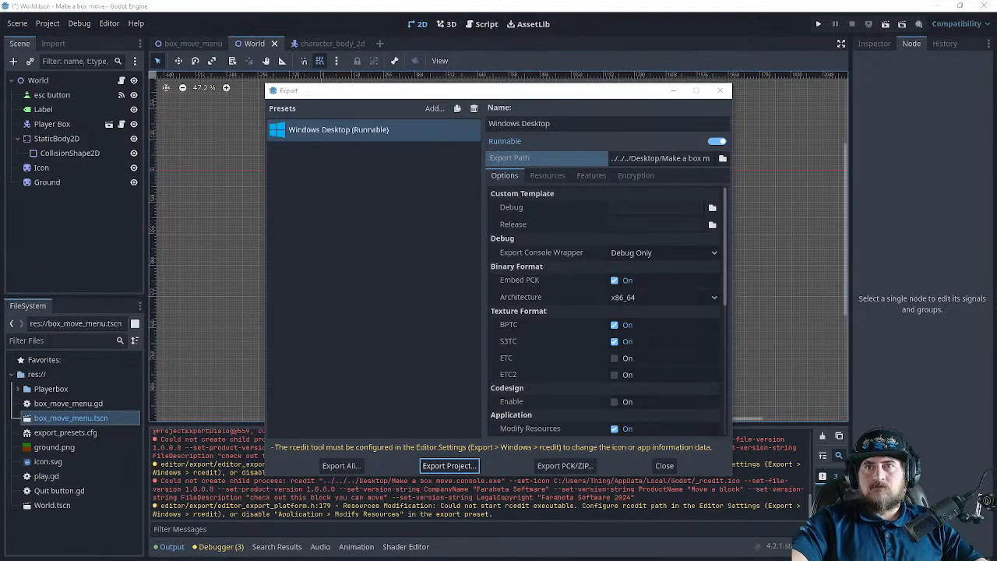
- Launch the exported "Make a box move" application from the Desktop folder and start the box scene from its menu
left_click_drag(996, 125, 897, 125)
left_click(897, 189)
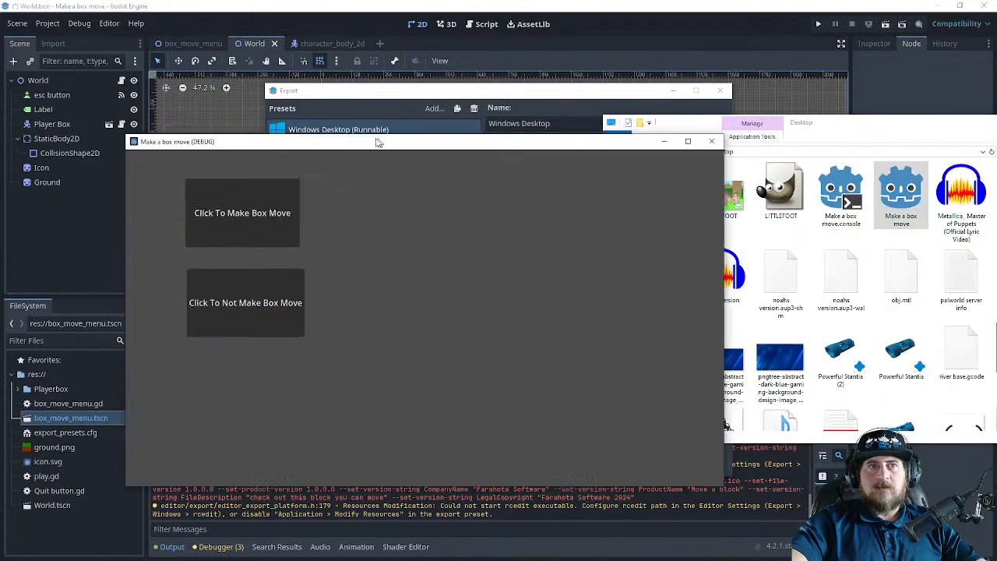
left_click(234, 191)
- Test moving the box left and right and making it jump in the exported game
key("space")
key("space")
key("Right")
key("space")
key("space")
key("Left")
key("space")
key("space")
key("Right")
key("Left")
key("Right")
key("space")
key("space")
key("Left")
key("space")
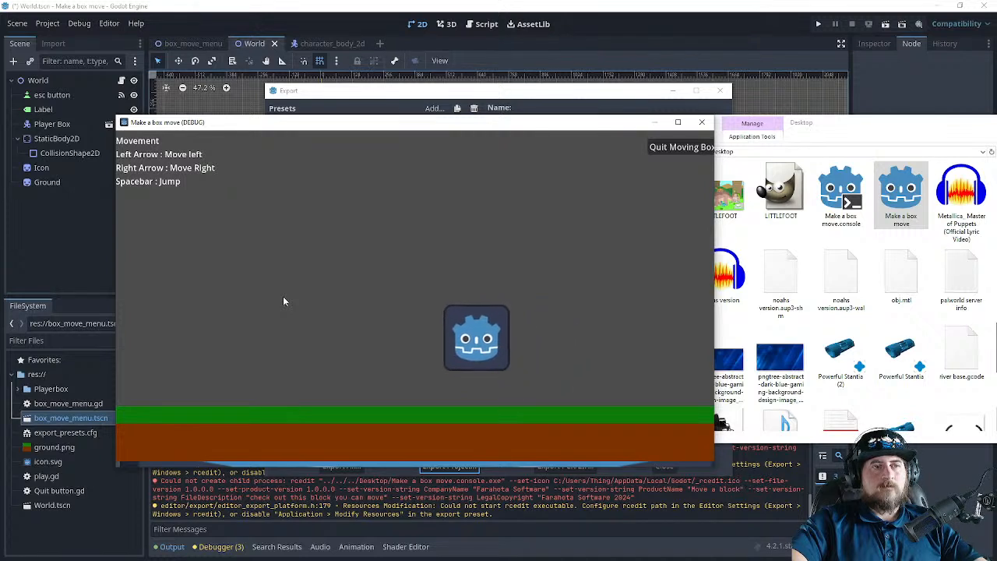
key("space")
key("Right")
key("Left")
key("space")
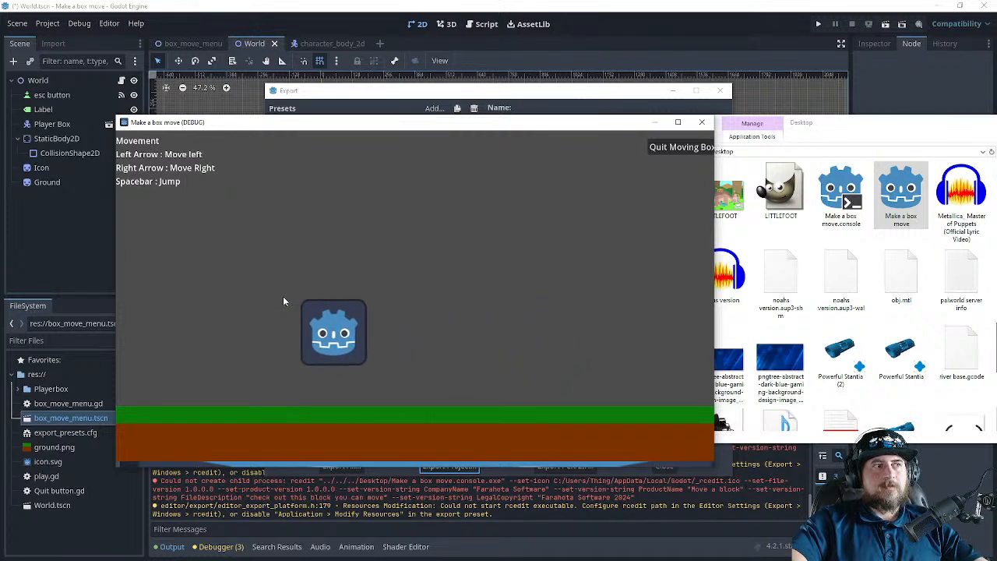
key("Right")
key("space")
key("Left")
key("space")
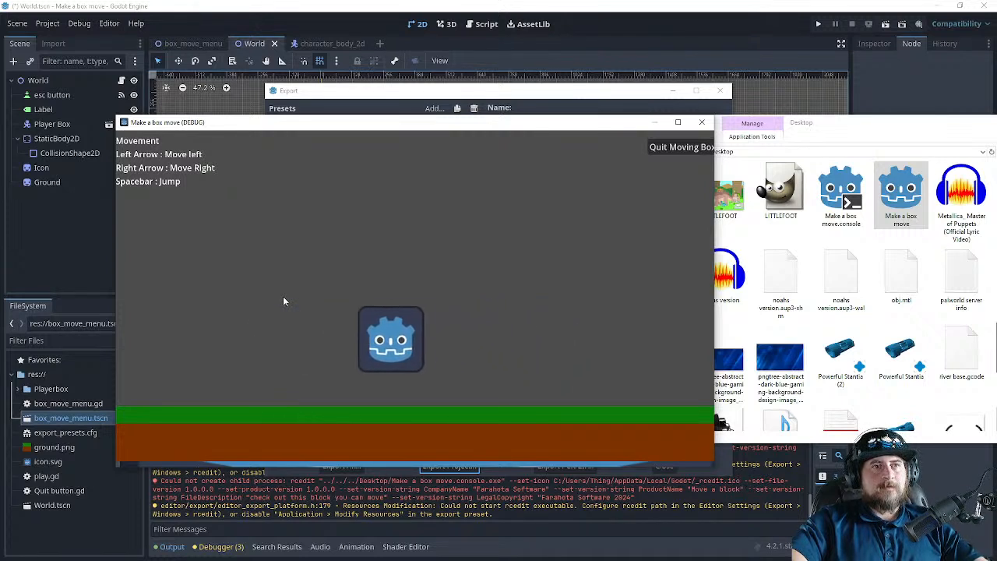
key("Right")
key("space")
key("Left")
key("space")
key("Right")
key("space")
key("Left")
key("Right")
key("space")
key("Left")
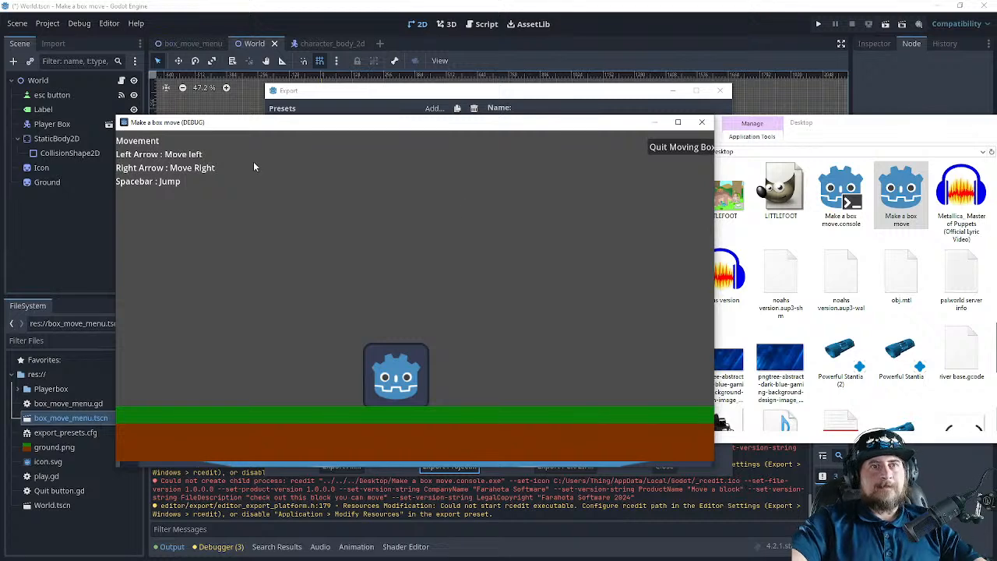
- Launch "Make a box move.console" from the Desktop folder, test the box's movement and jump, and close the running games
left_click(852, 201)
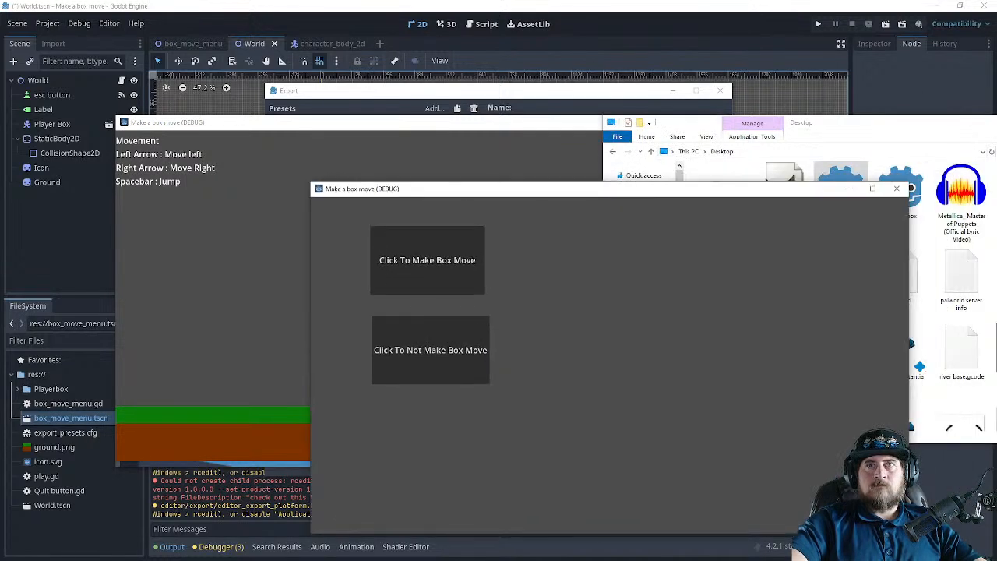
left_click_drag(231, 66, 214, 80)
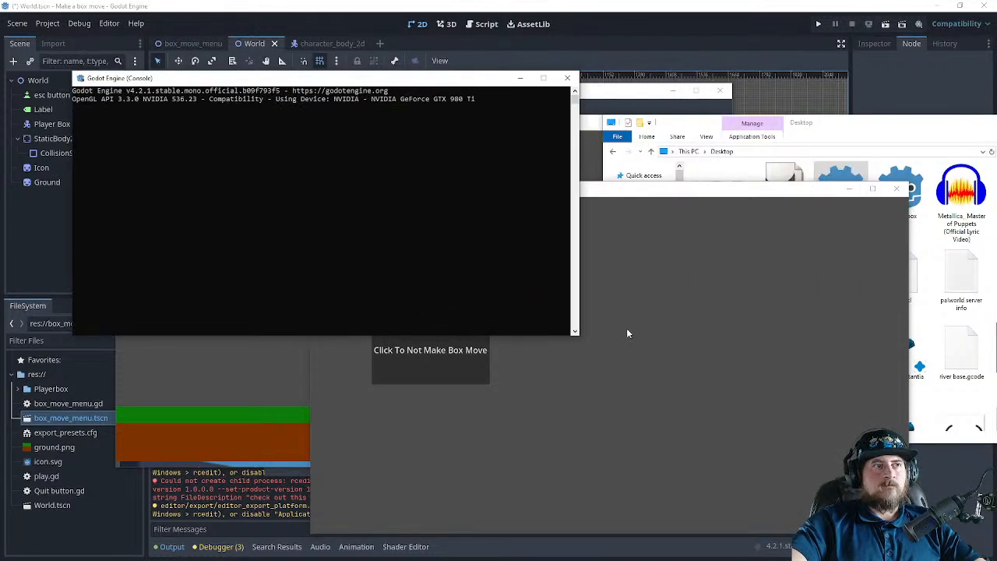
left_click(436, 266)
key("Right")
key("Left")
key("space")
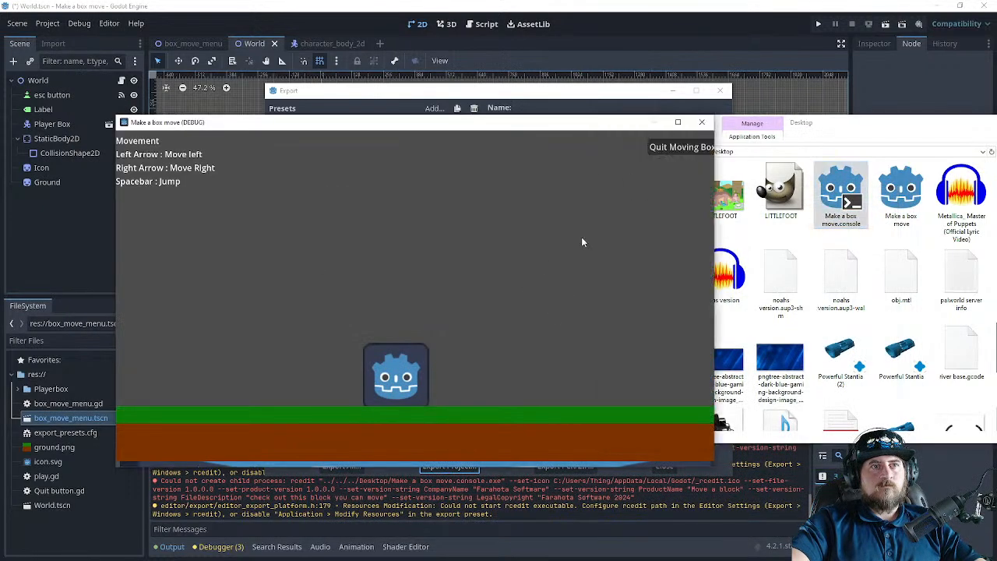
left_click(702, 122)
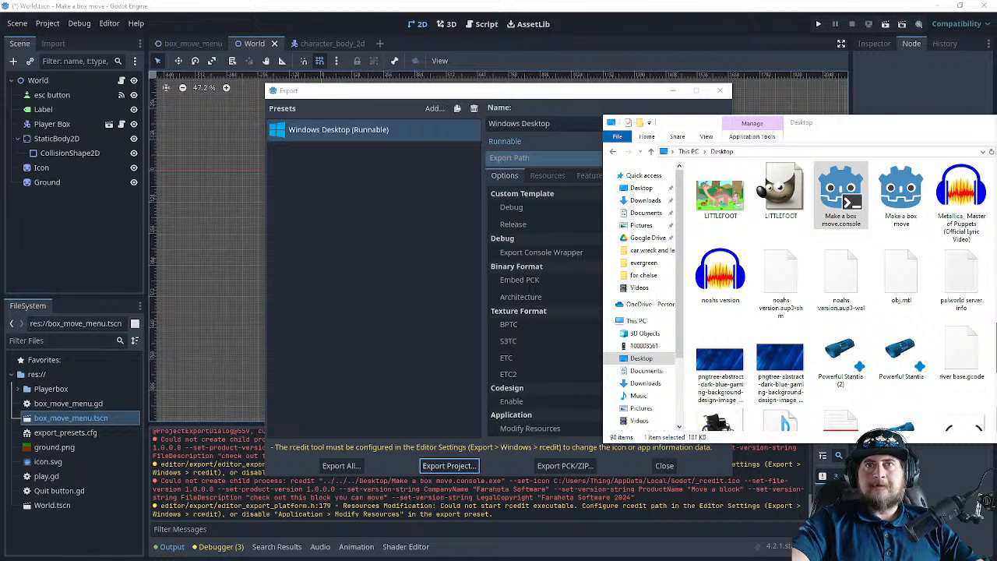
- Switch back to the Godot editor, close the Export dialog and select the Player Box in the World scene
left_click(419, 268)
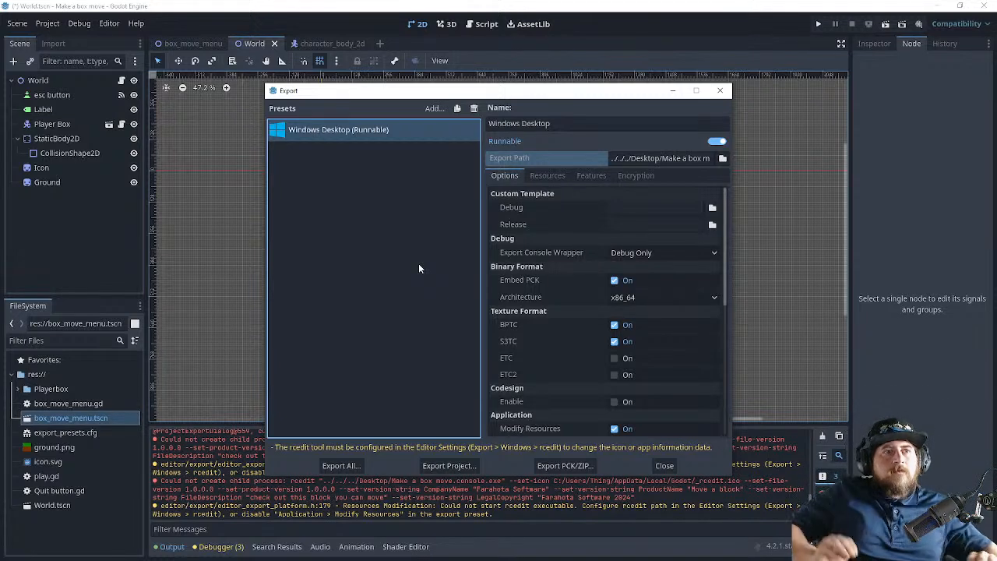
left_click(673, 469)
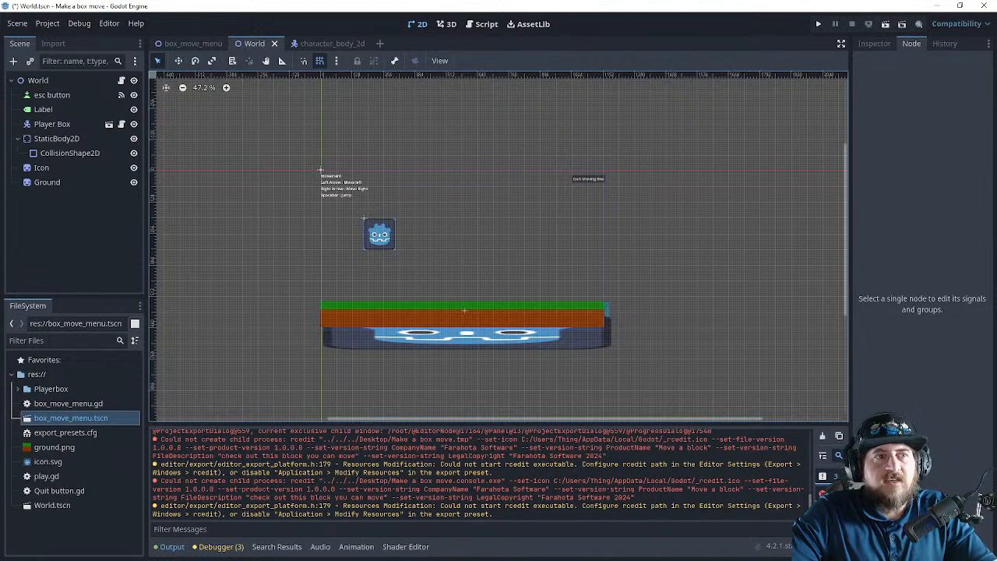
left_click(376, 237)
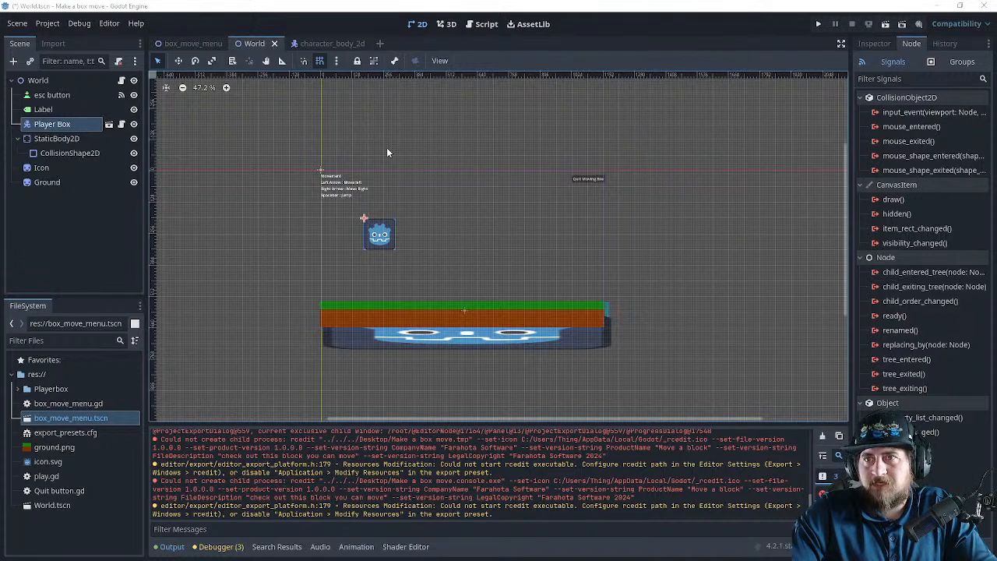
- Minimize the YouTube browser window, then run the project in Godot and start the box scene from the game menu
key("alt+Tab")
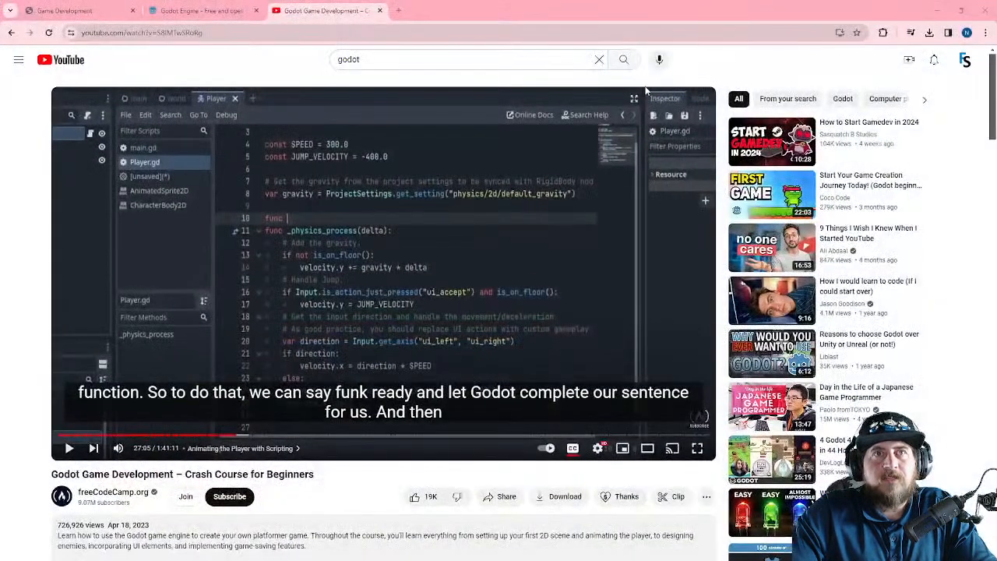
left_click(930, 14)
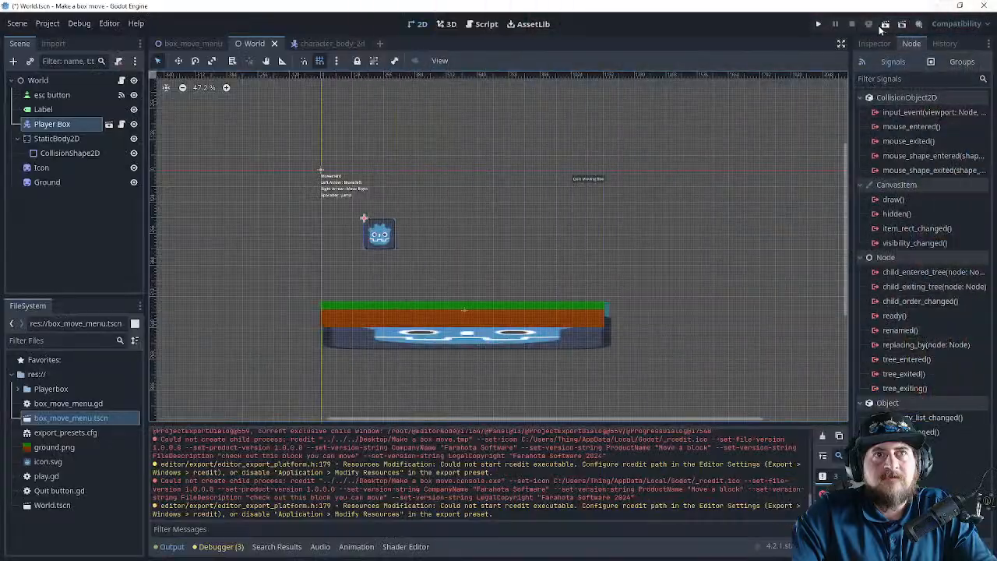
key("F5")
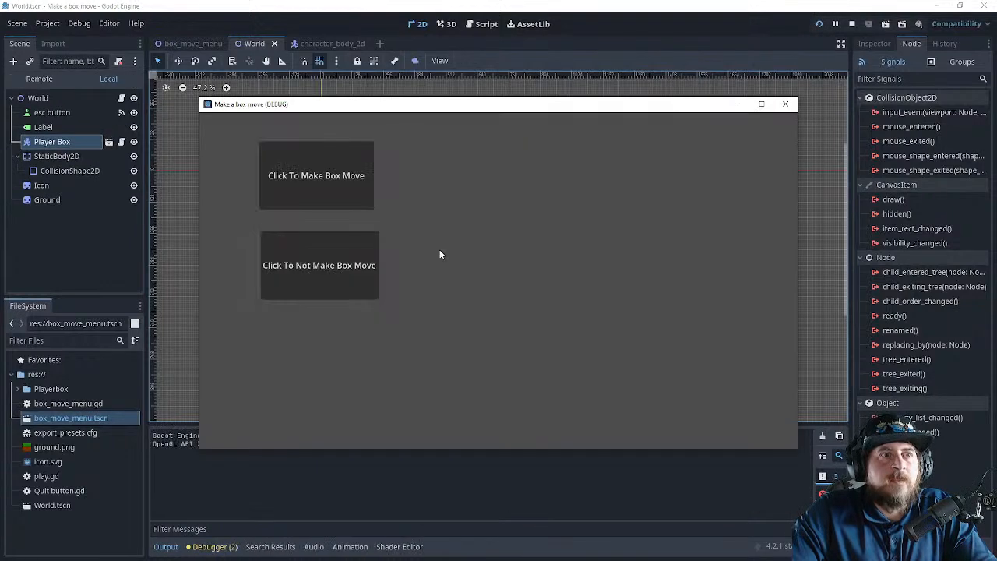
left_click(330, 180)
- Test the box in the running debug game by making it jump repeatedly while moving it left and right
key("space")
key("space")
key("space")
key("space")
key("space")
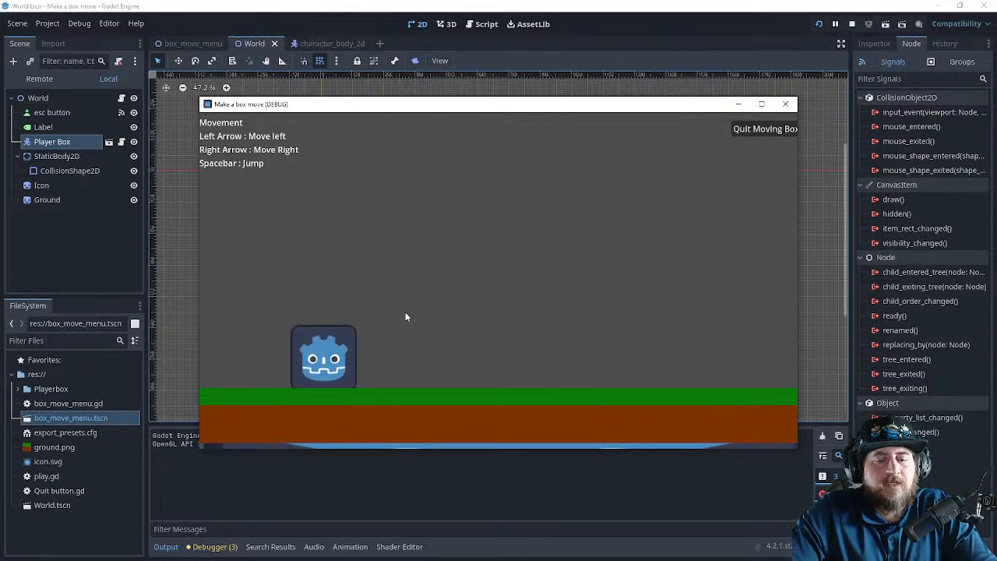
key("Right")
key("space")
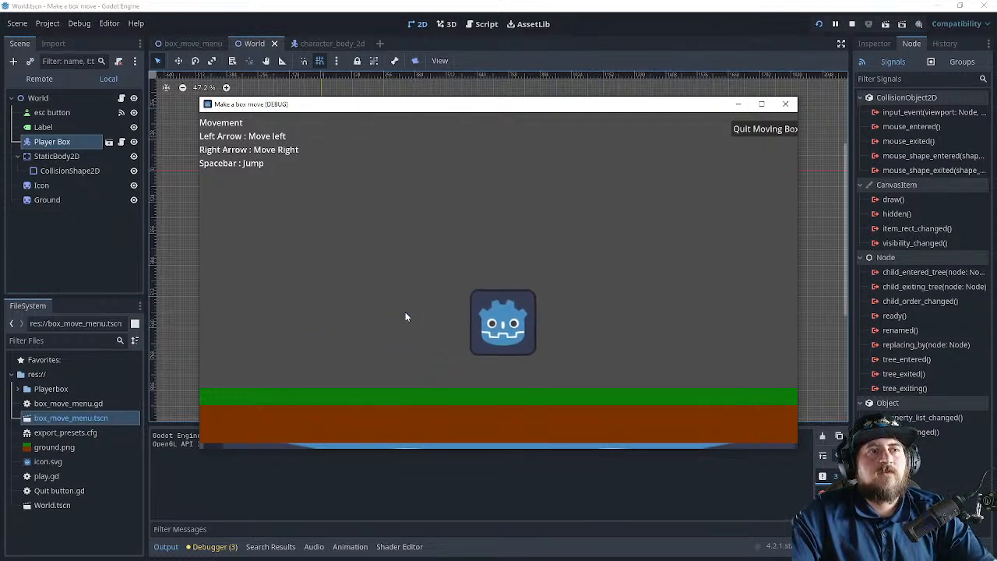
key("Left")
key("space")
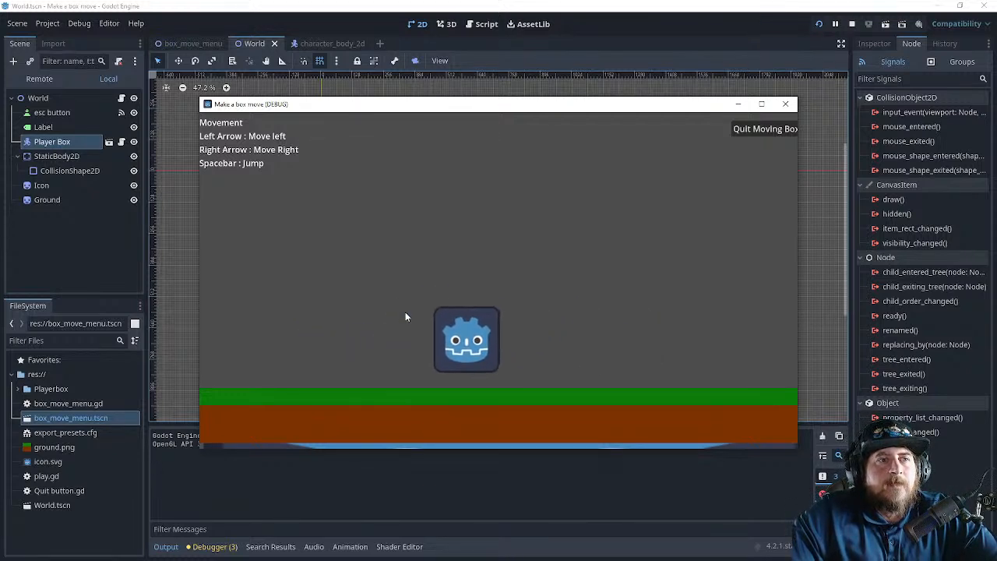
key("space")
key("Right")
key("space")
key("Left")
key("space")
key("Right")
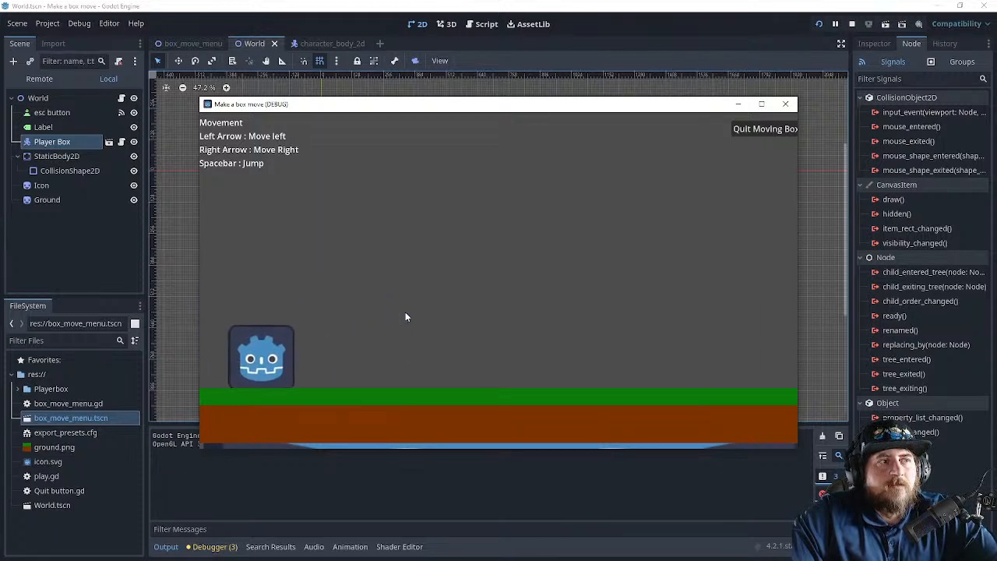
key("space")
key("Left")
key("space")
key("Right")
key("space")
key("Left")
key("Right")
key("space")
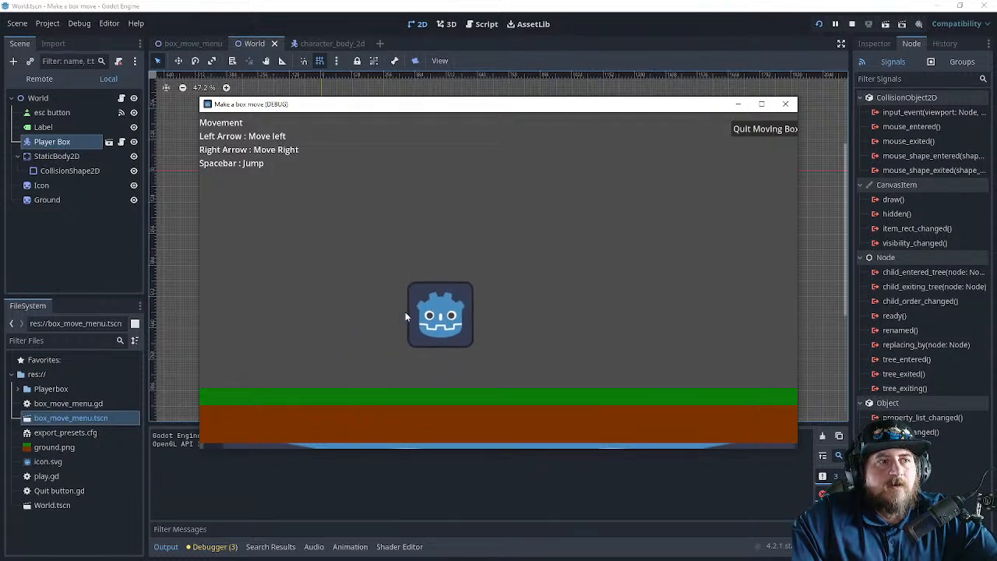
key("space")
key("Left")
key("space")
key("Right")
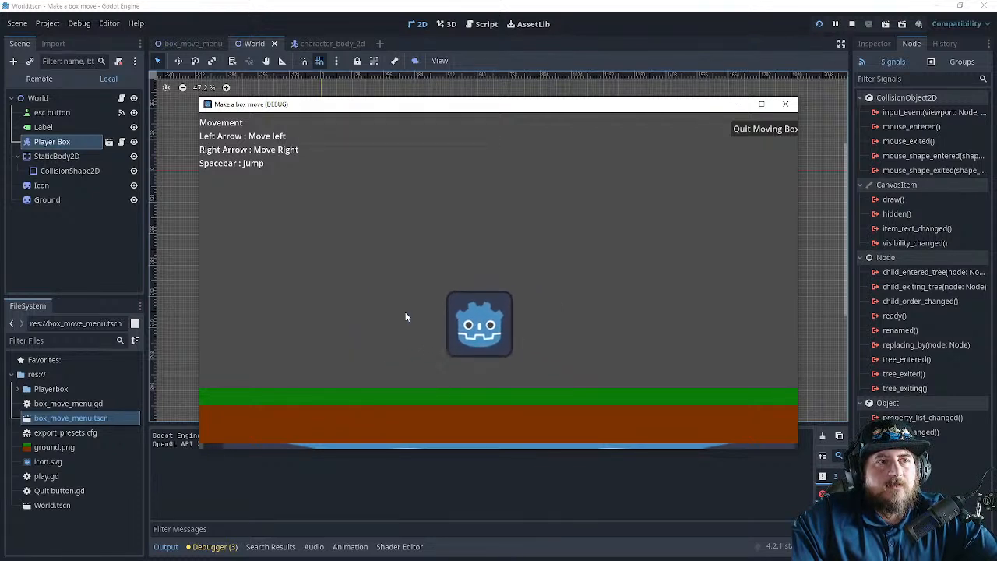
key("Left")
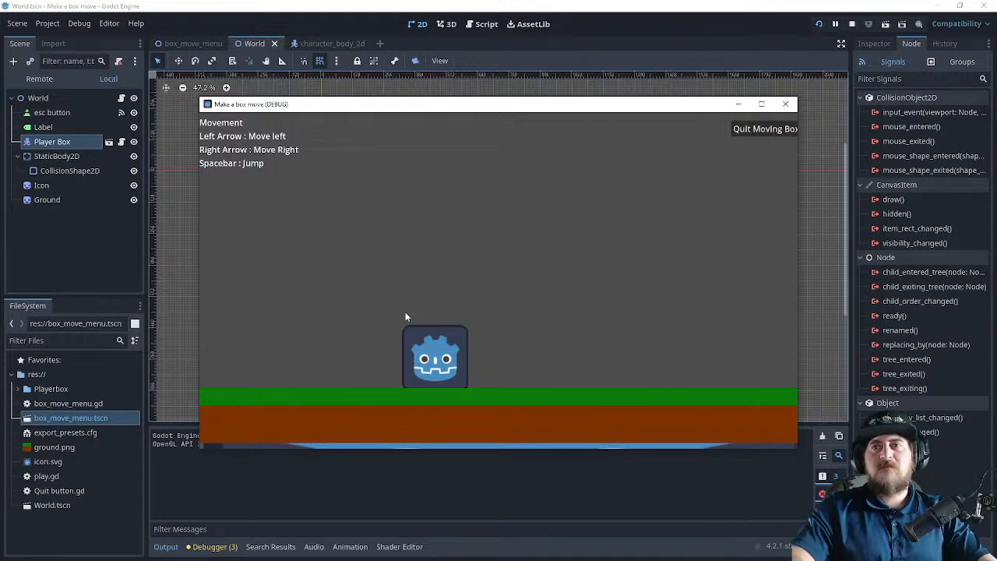